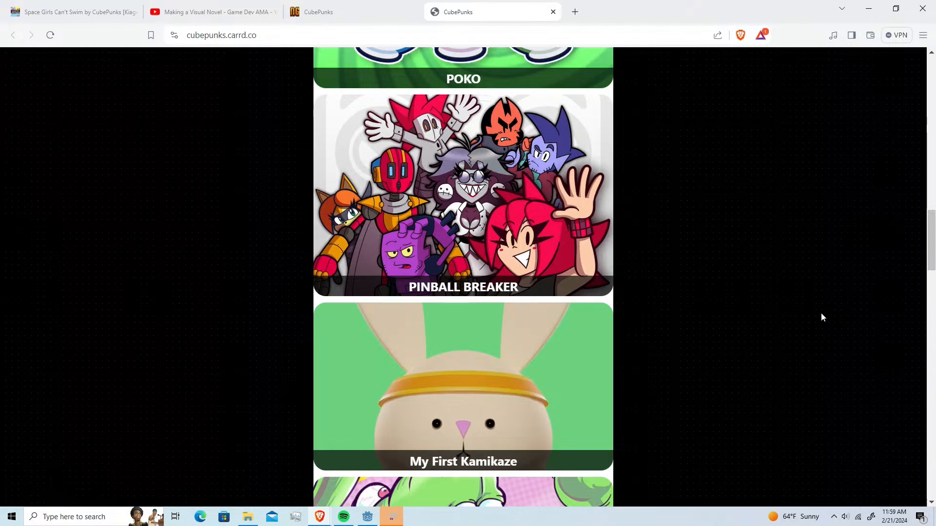
# Find the Greedy Goblins comic in the portfolio's Comics section and open it in a new tab
pyautogui.scroll(-7, 820, 317)
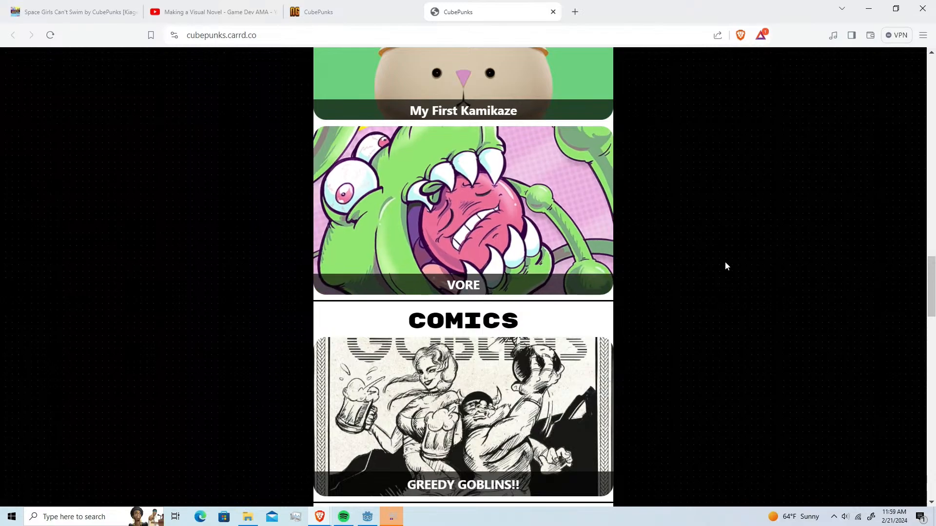
pyautogui.scroll(-8, 725, 265)
pyautogui.scroll(3, 725, 265)
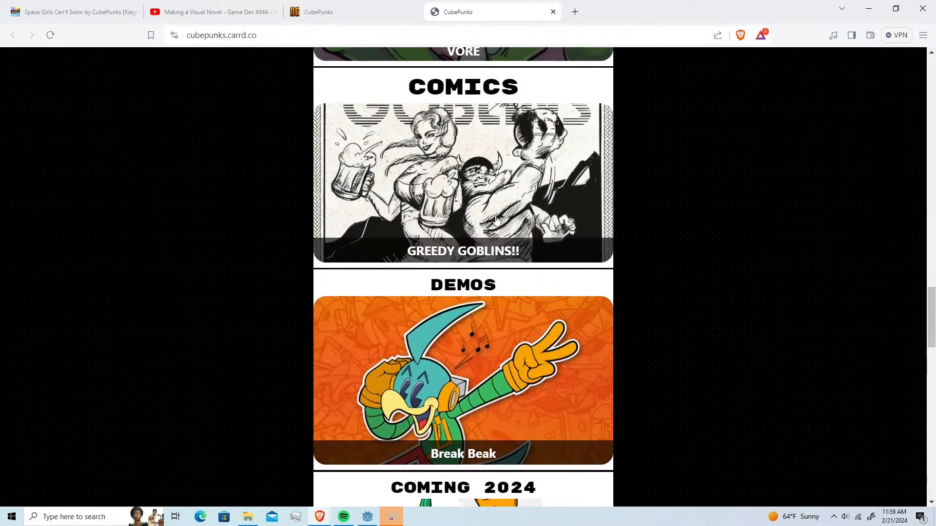
pyautogui.rightClick(472, 211)
pyautogui.click(507, 219)
pyautogui.click(620, 9)
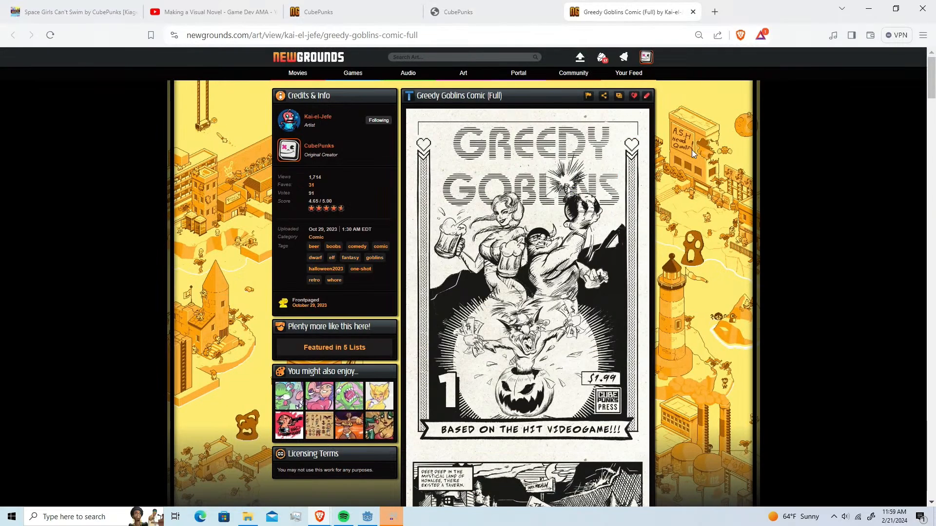
# Read through the pages of the Greedy Goblins comic on Newgrounds
pyautogui.scroll(-6, 692, 150)
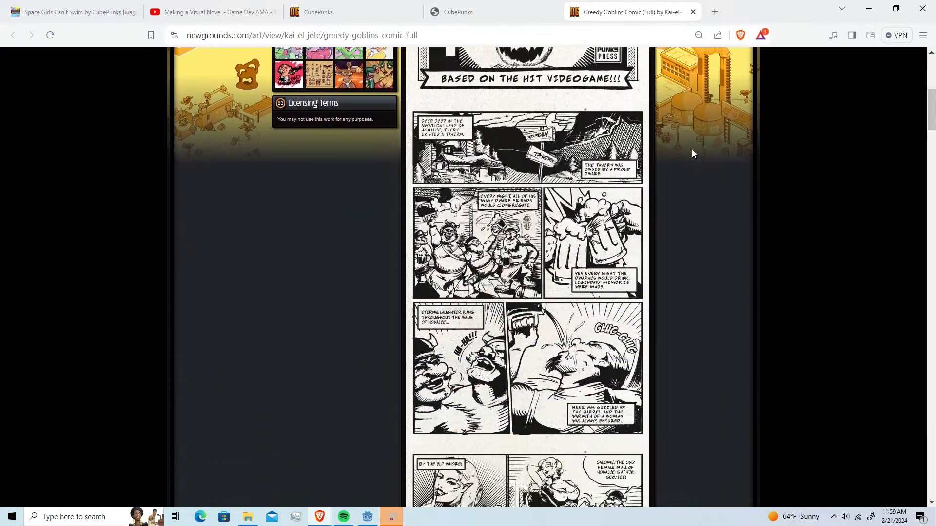
pyautogui.scroll(-4, 692, 150)
pyautogui.scroll(-6, 692, 154)
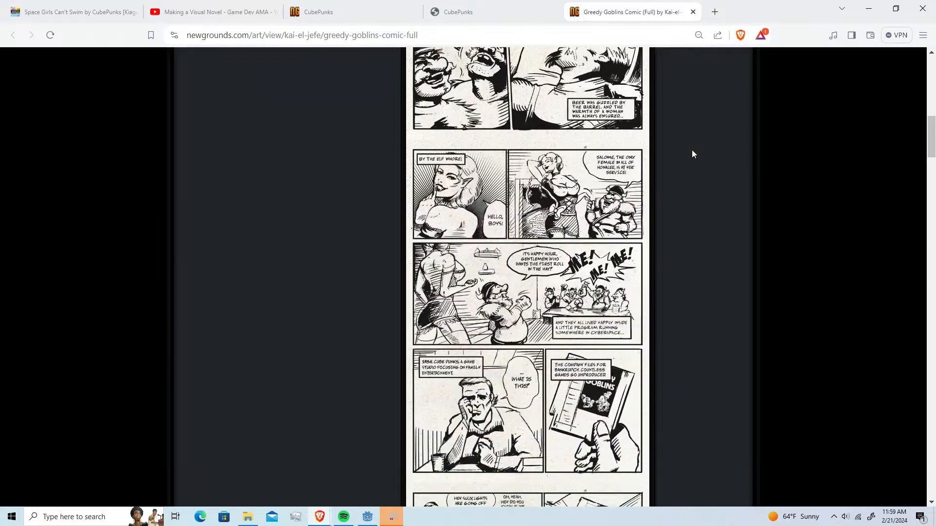
pyautogui.scroll(-7, 557, 53)
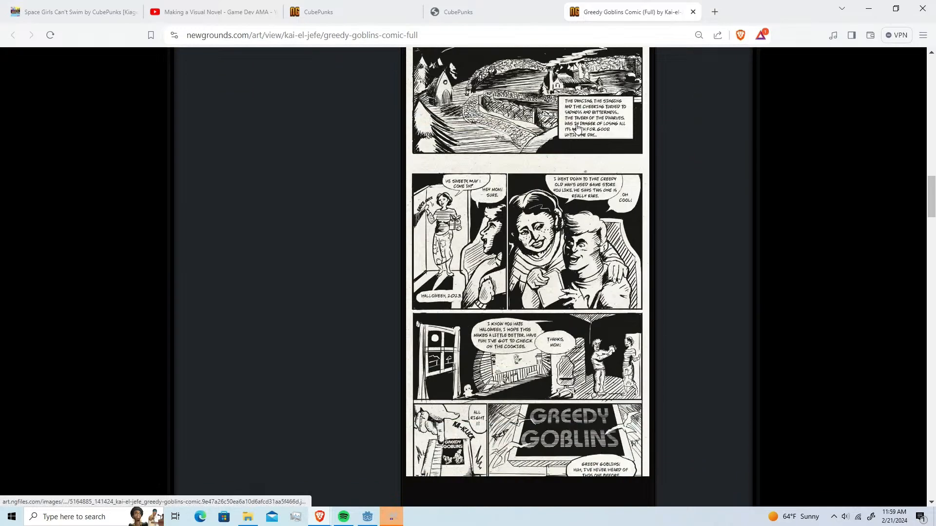
pyautogui.scroll(-4, 392, 153)
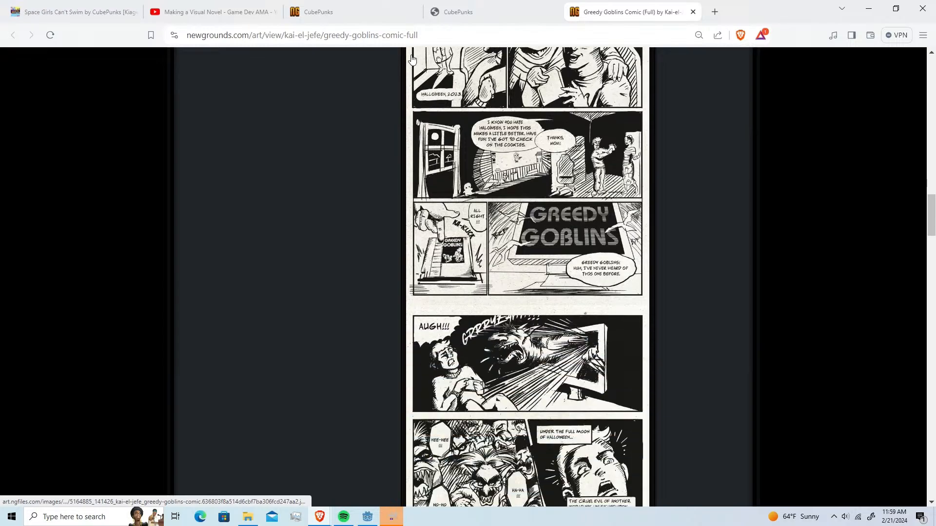
pyautogui.scroll(-4, 391, 153)
# Return to the CubePunks portfolio page and review its Demos, Coming 2024 and released games entries
pyautogui.click(456, 12)
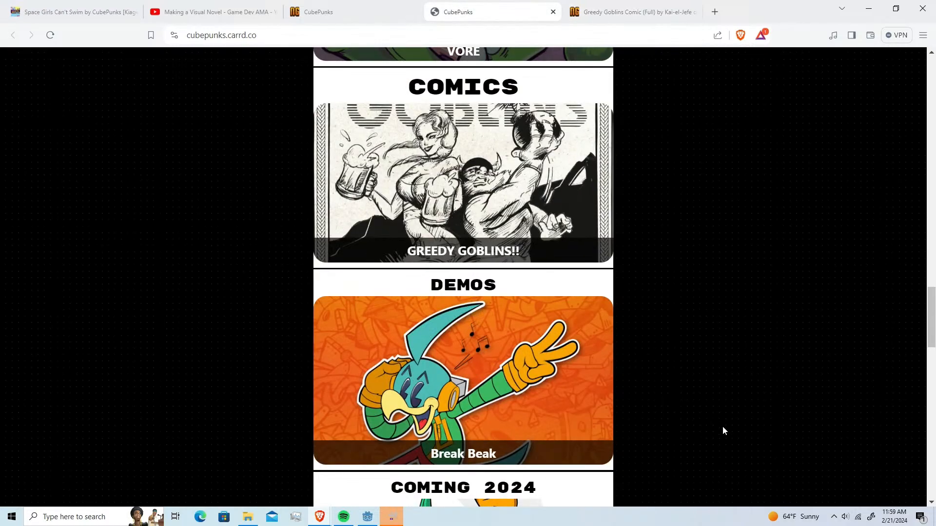
pyautogui.scroll(-3, 735, 359)
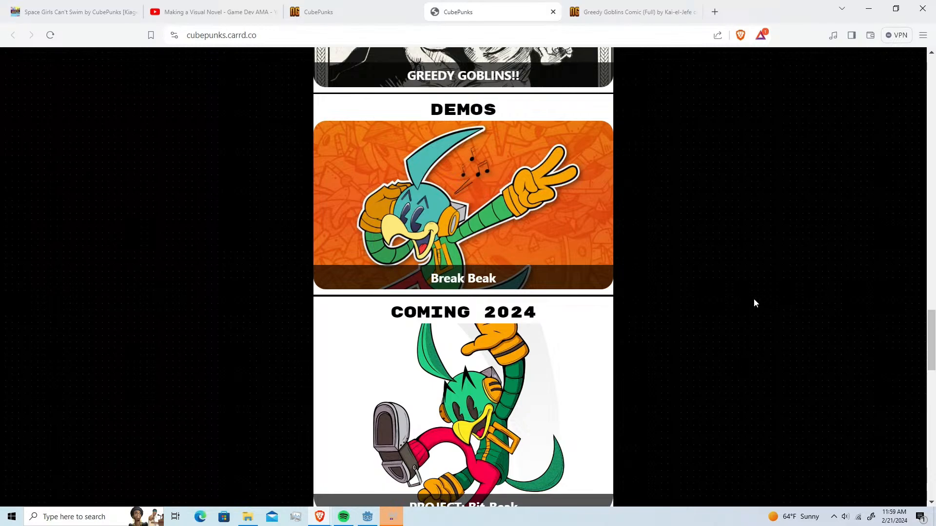
pyautogui.scroll(15, 730, 308)
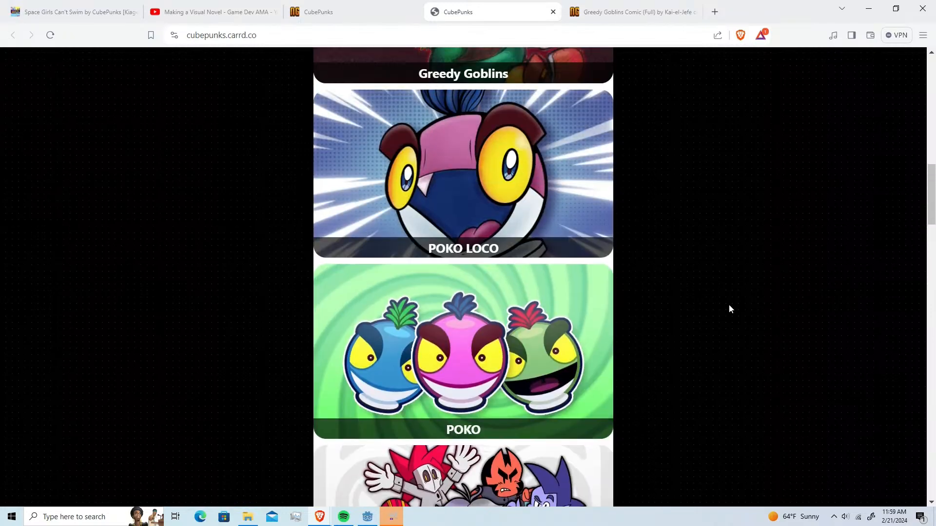
pyautogui.scroll(-1, 730, 307)
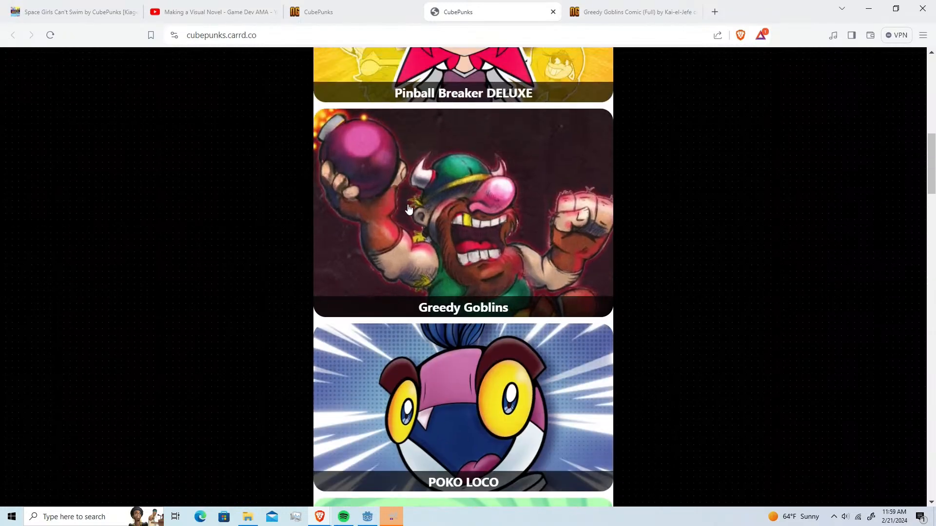
pyautogui.scroll(-5, 408, 208)
# Switch to the CubePunks Newgrounds tab and open the Greedy Goblins game page
pyautogui.click(608, 5)
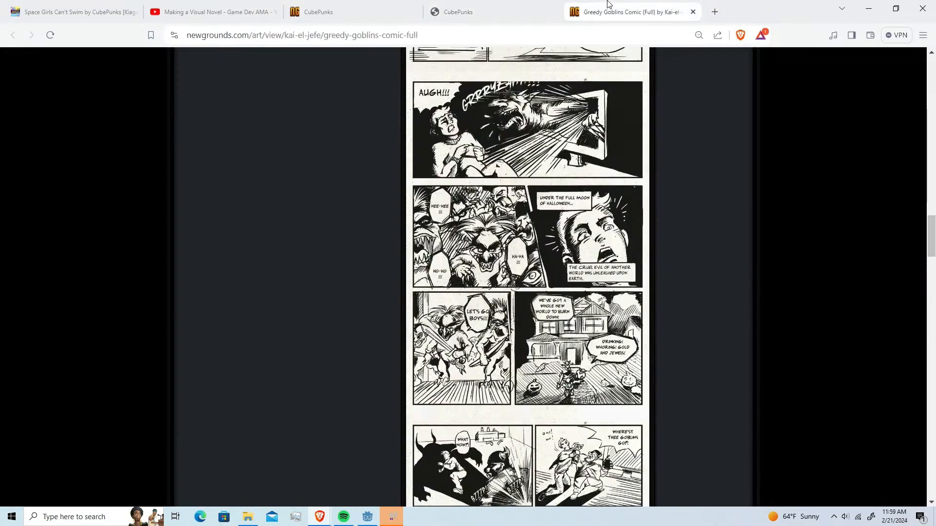
pyautogui.click(390, 6)
pyautogui.click(479, 368)
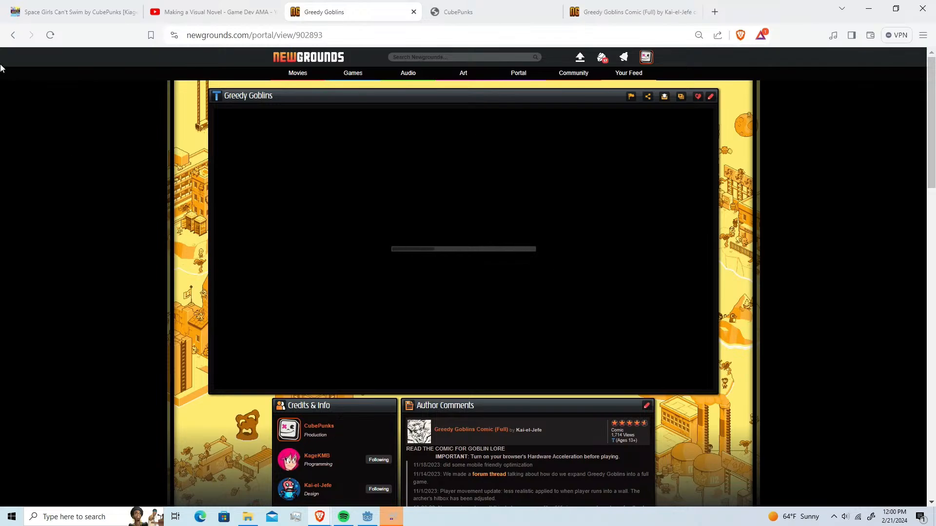
# Switch to the Space Girls Can't Swim itch.io page, close the Greedy Goblins game tab and reload the visual novel's page
pyautogui.click(73, 12)
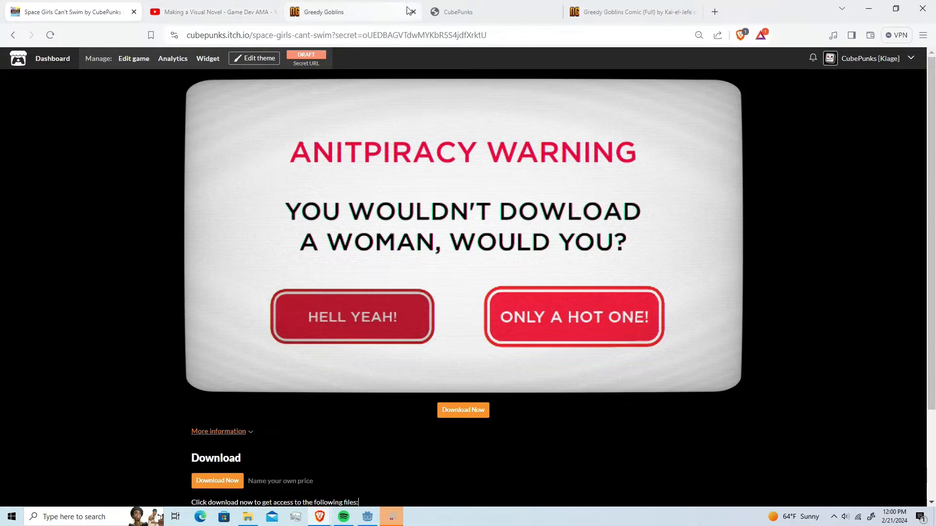
pyautogui.click(413, 12)
pyautogui.scroll(-2, 45, 128)
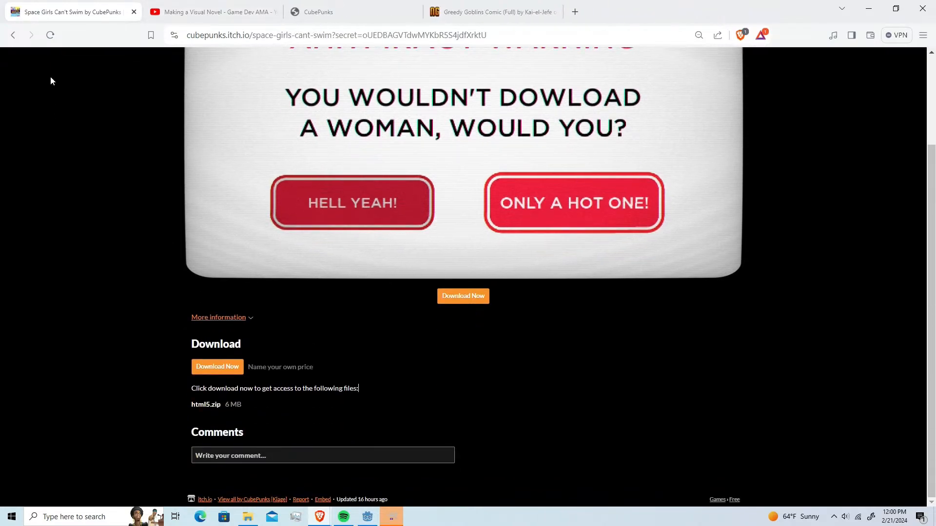
pyautogui.click(51, 35)
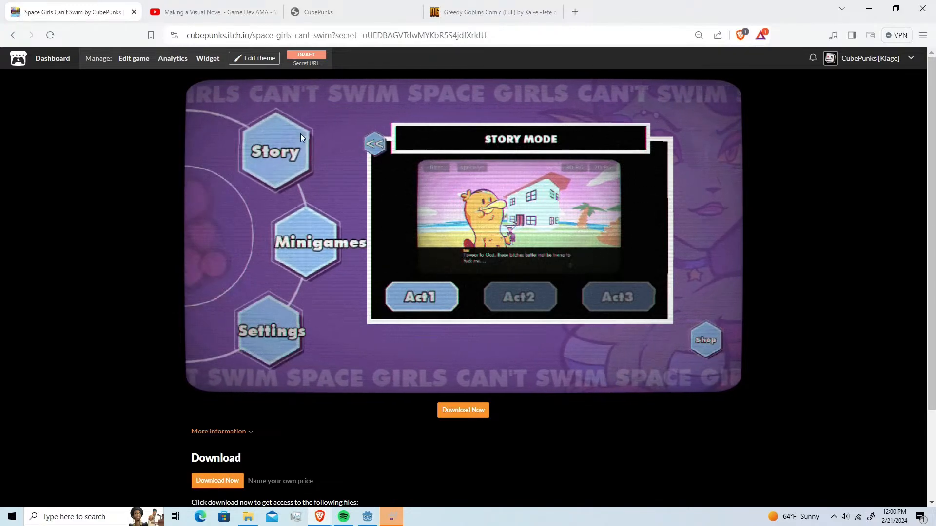
# Start Act1 of the story mode and advance the dialogue to Nova's line about space being a vacuum
pyautogui.click(413, 300)
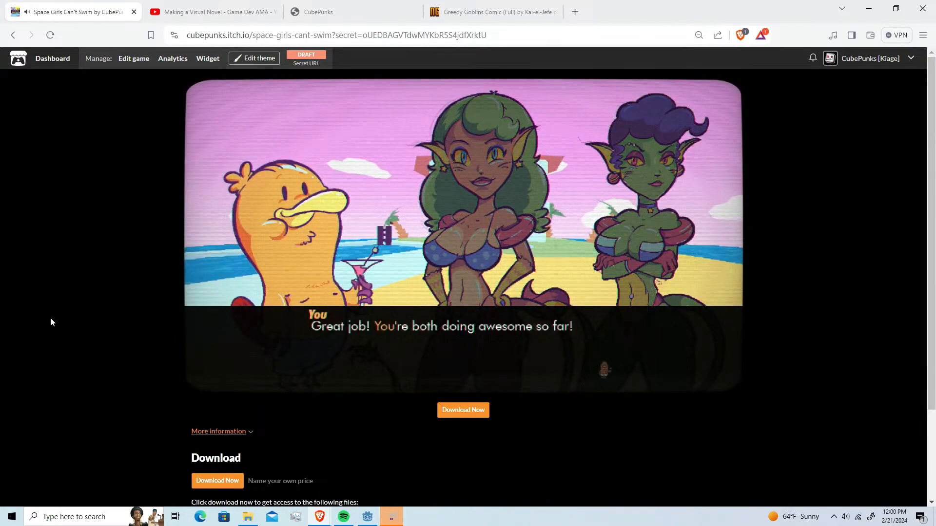
pyautogui.press('space')
pyautogui.press('space')
pyautogui.press('space')
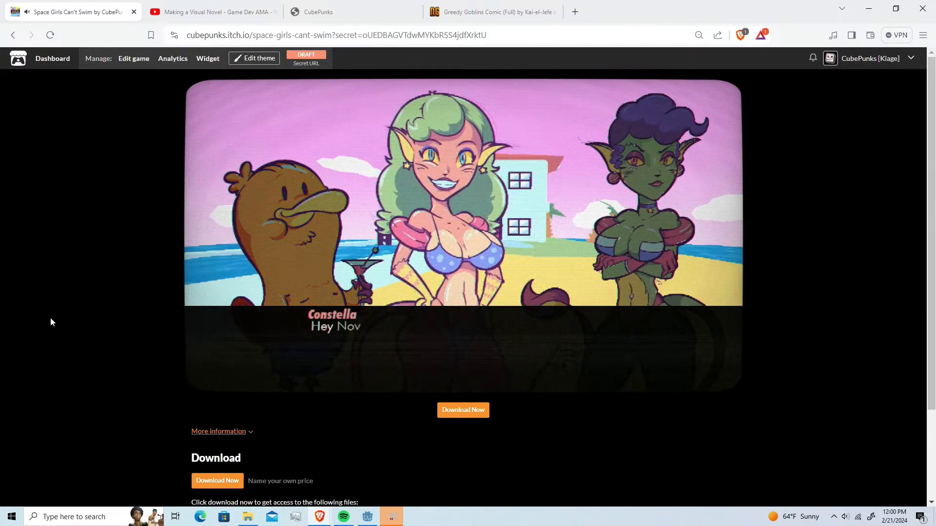
pyautogui.press('space')
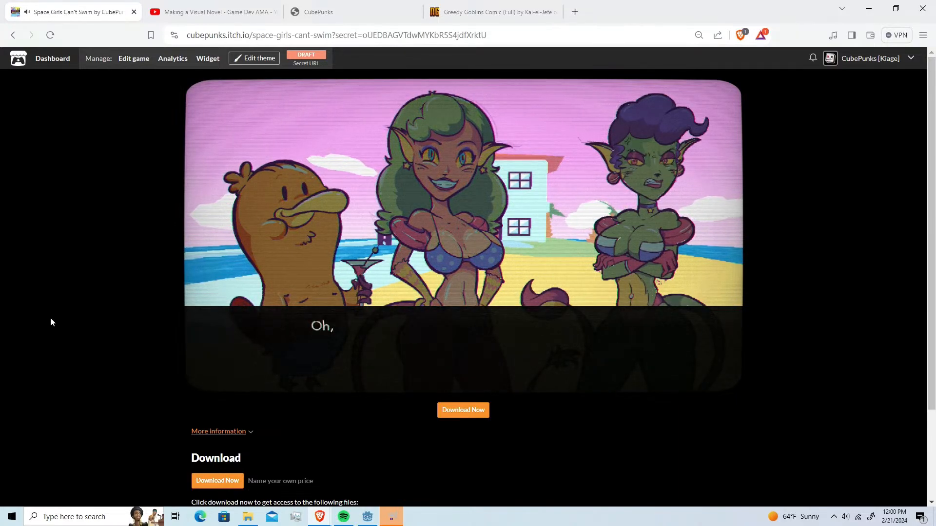
pyautogui.press('space')
pyautogui.press('space')
pyautogui.press('space')
pyautogui.press('space')
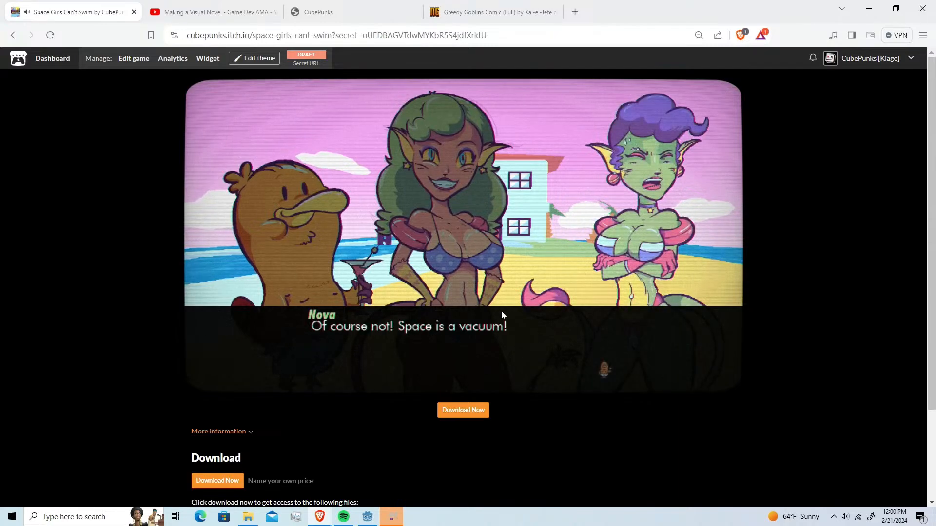
# Advance the Act1 dialogue past Constella's line about looking in the sky to Nova's line "It's that one!"
pyautogui.click(395, 346)
pyautogui.click(394, 345)
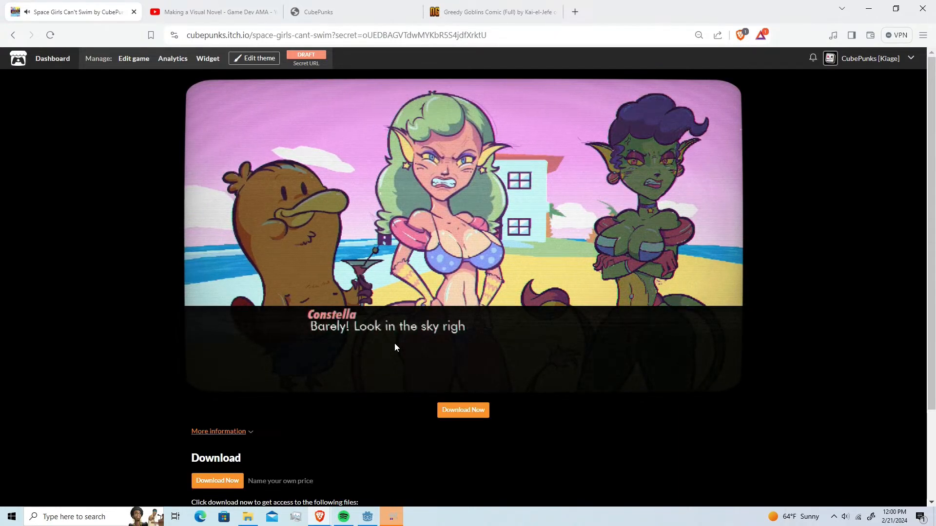
pyautogui.click(395, 347)
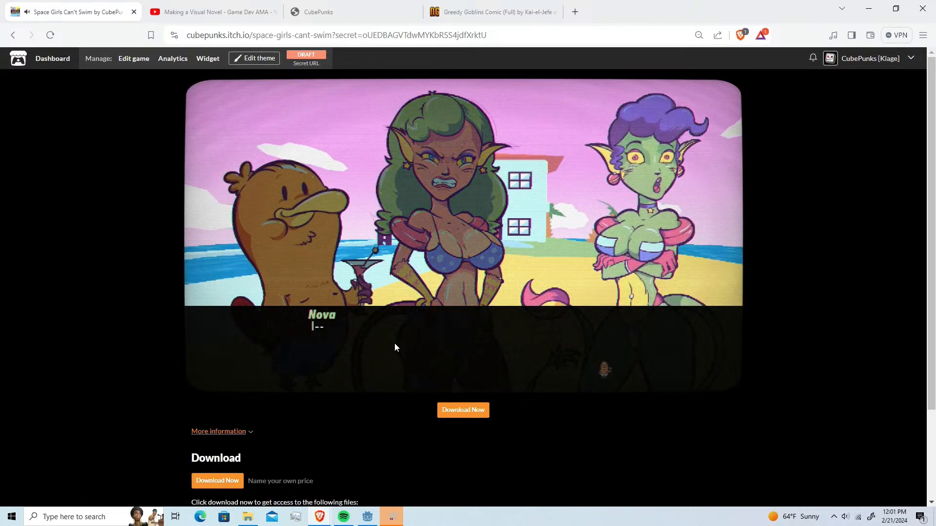
pyautogui.click(395, 346)
pyautogui.click(395, 347)
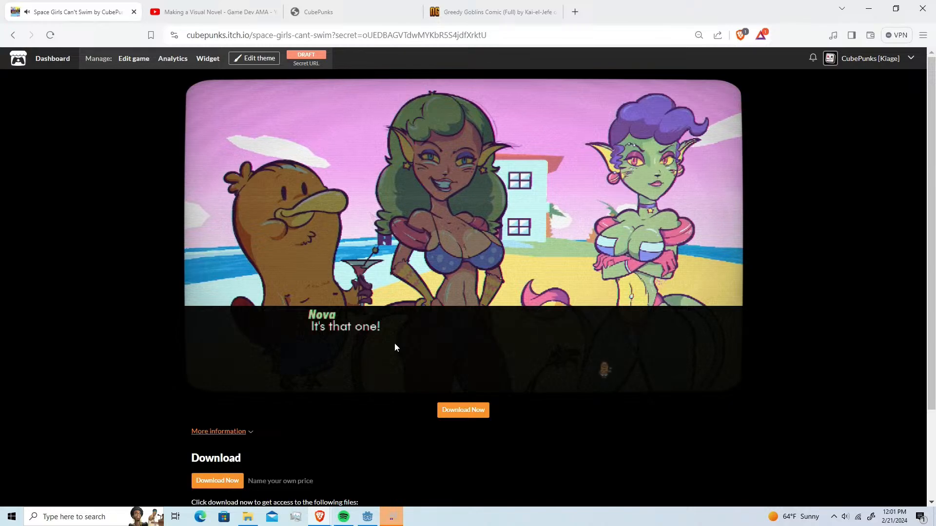
# Advance through Nova's remarks on useless trivia to Constella's line about the precious scanner and energy mining
pyautogui.click(395, 348)
pyautogui.click(395, 347)
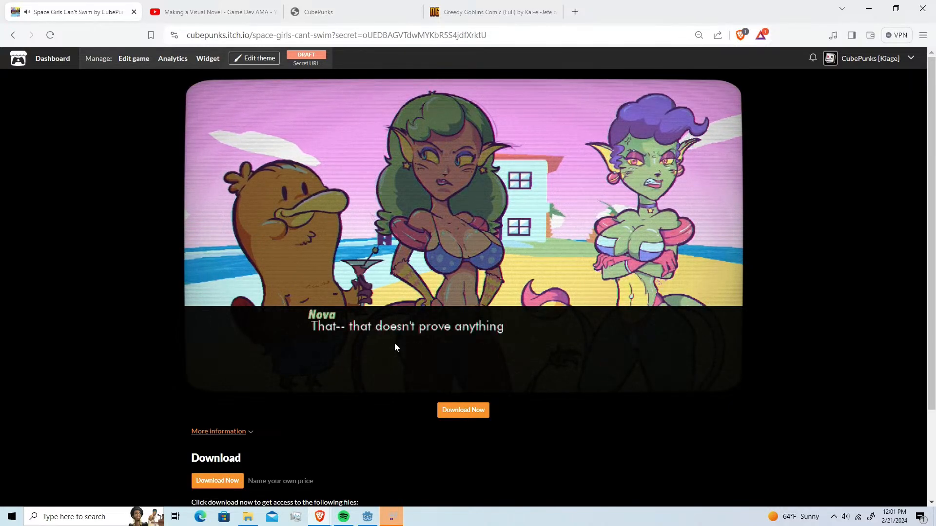
pyautogui.click(395, 347)
pyautogui.click(395, 345)
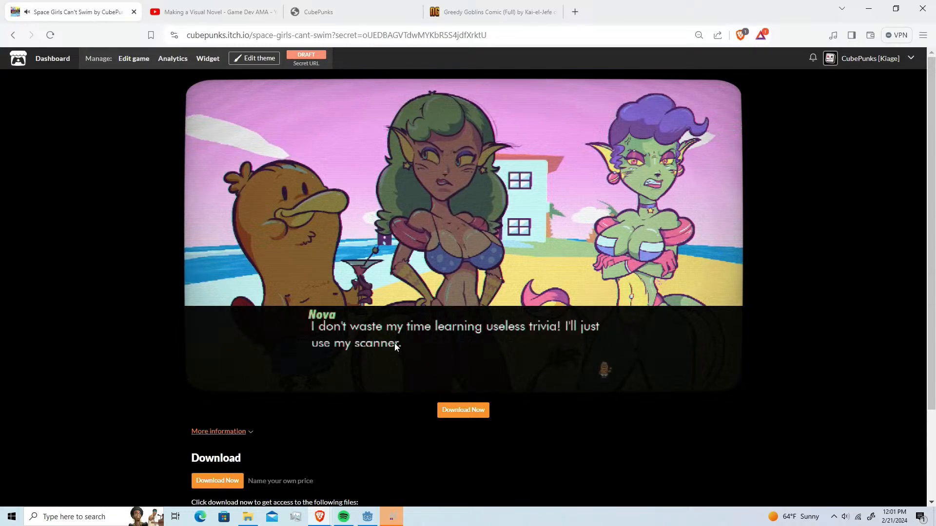
pyautogui.click(395, 345)
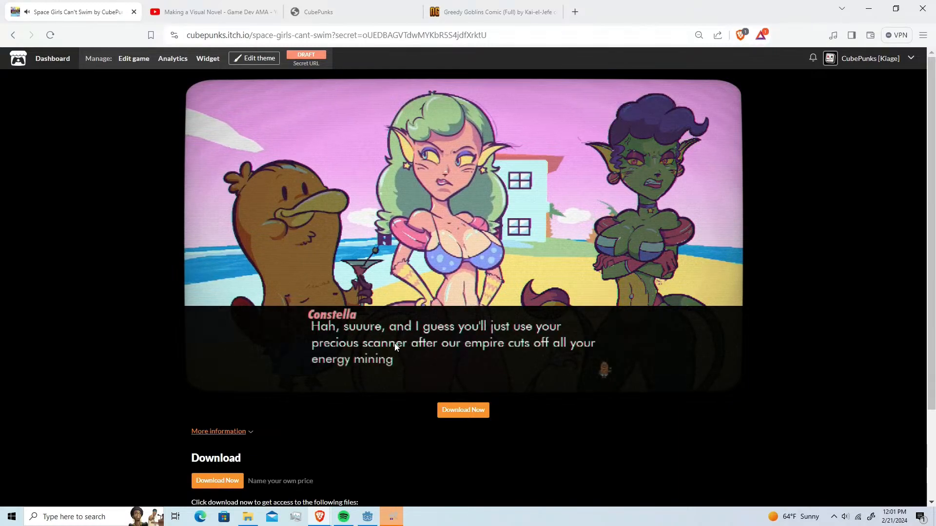
# Continue the argument over superweapons up to Nova's line about controlling the biggest weapons to lord over everyone
pyautogui.click(394, 344)
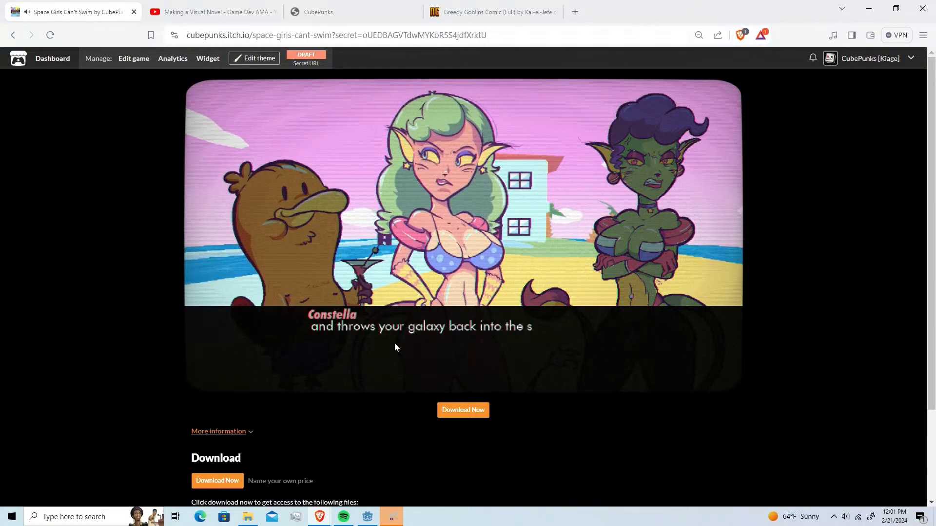
pyautogui.click(395, 344)
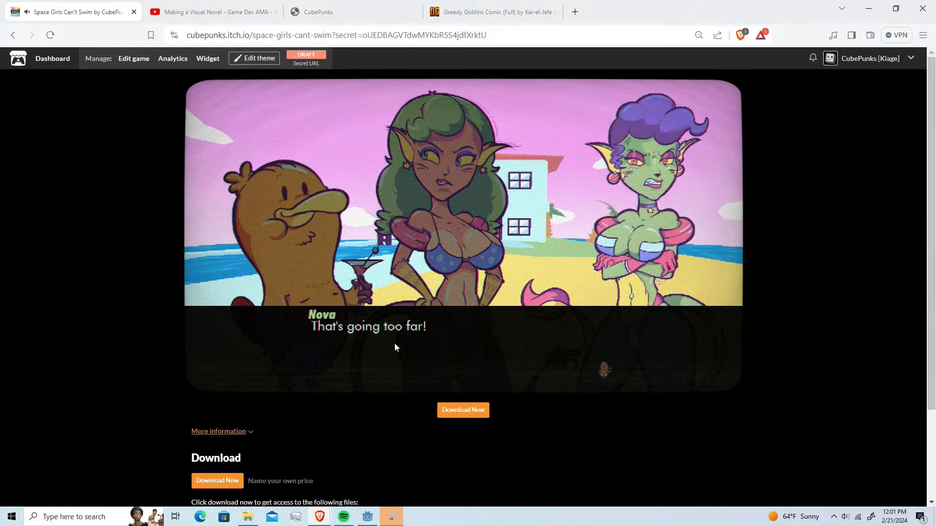
pyautogui.click(395, 344)
pyautogui.click(395, 344)
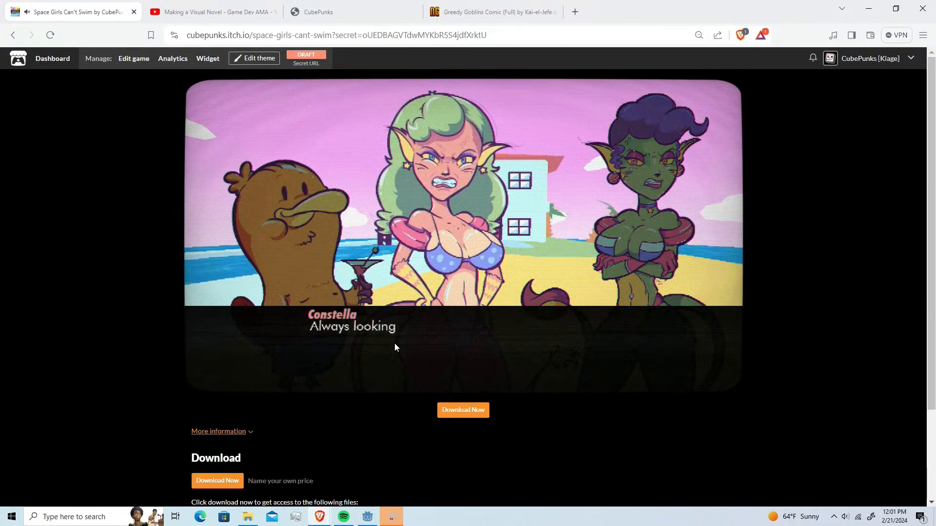
pyautogui.click(395, 345)
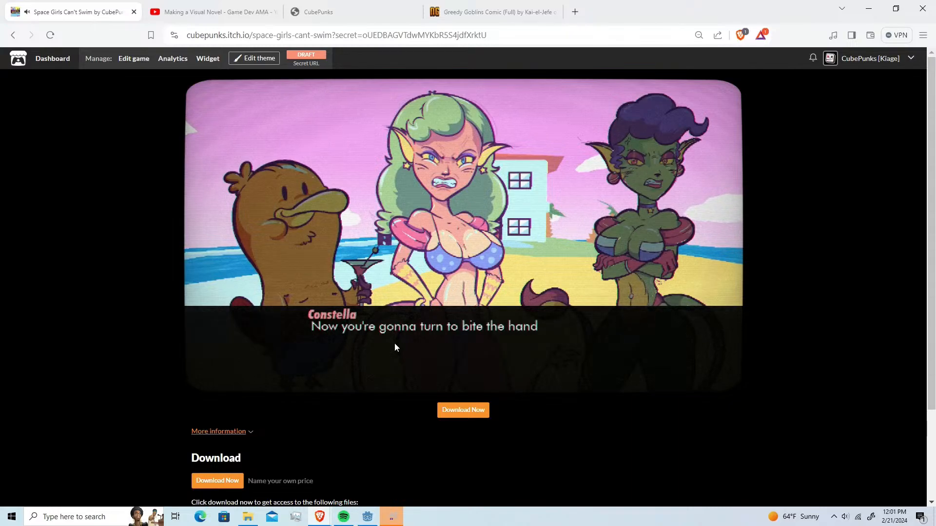
pyautogui.click(394, 344)
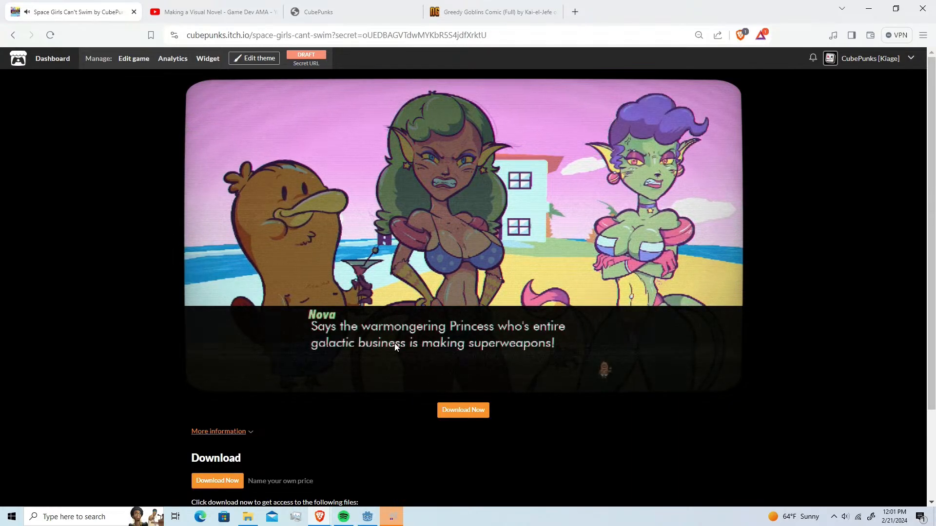
pyautogui.click(395, 344)
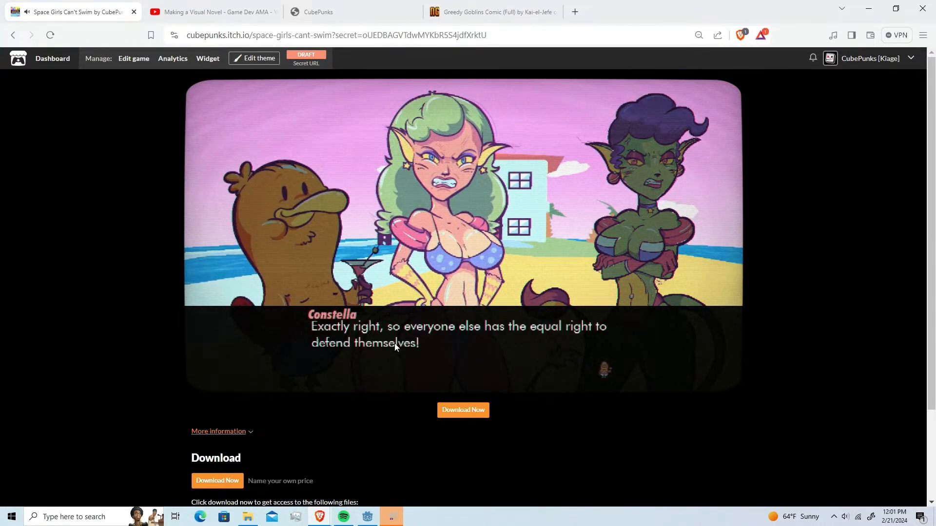
pyautogui.click(395, 344)
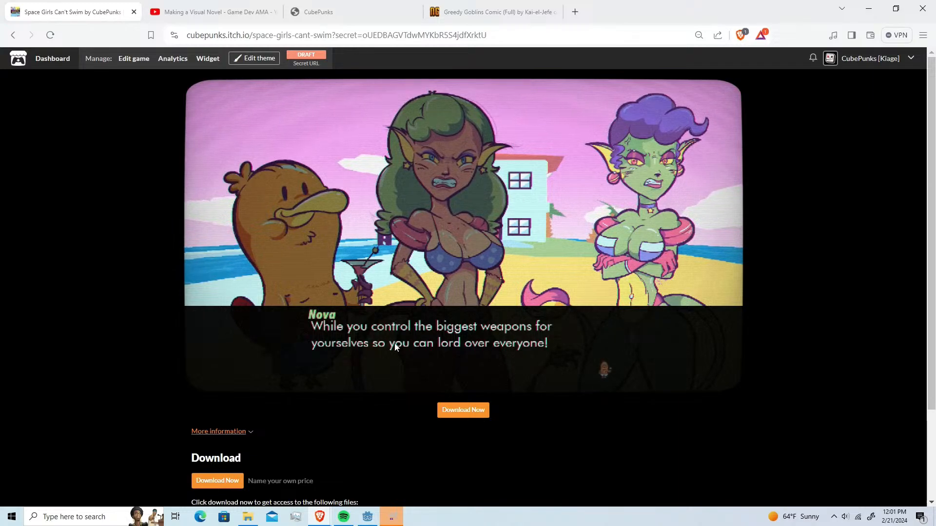
# Advance past Constella's question about who made the designs to the player character's speechless "..." line
pyautogui.click(395, 345)
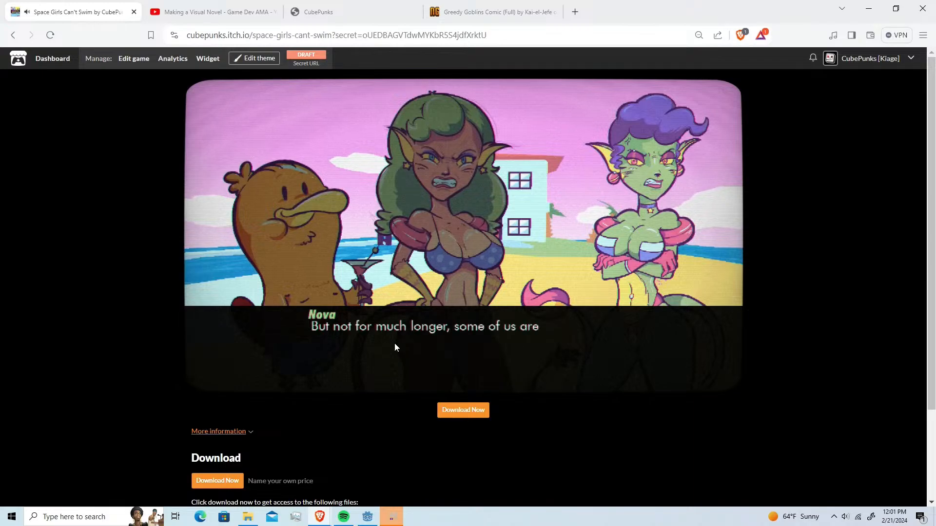
pyautogui.click(394, 346)
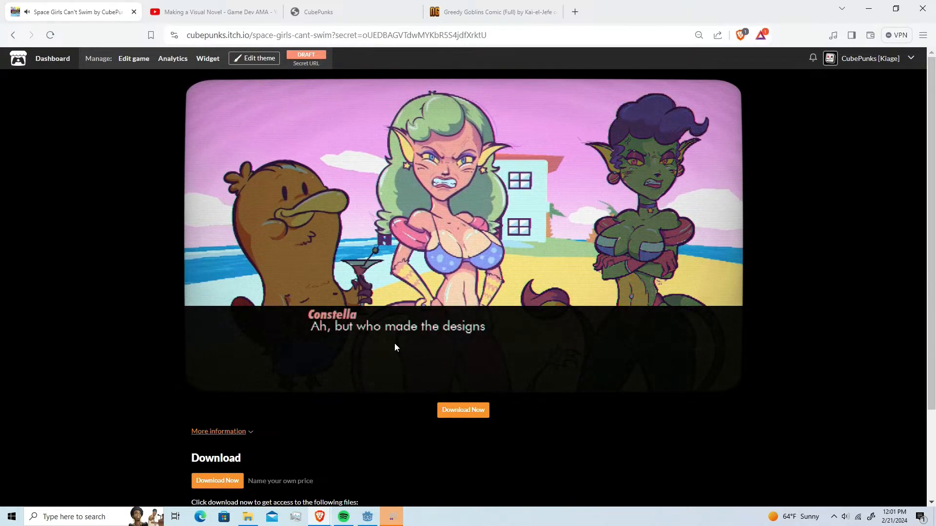
pyautogui.click(395, 345)
pyautogui.click(395, 345)
pyautogui.click(395, 345)
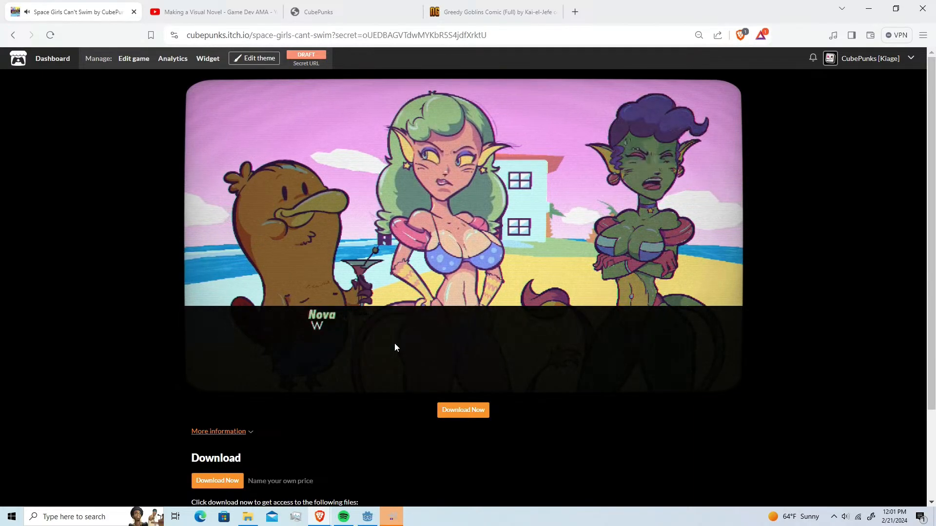
pyautogui.click(395, 345)
pyautogui.click(394, 345)
pyautogui.click(395, 345)
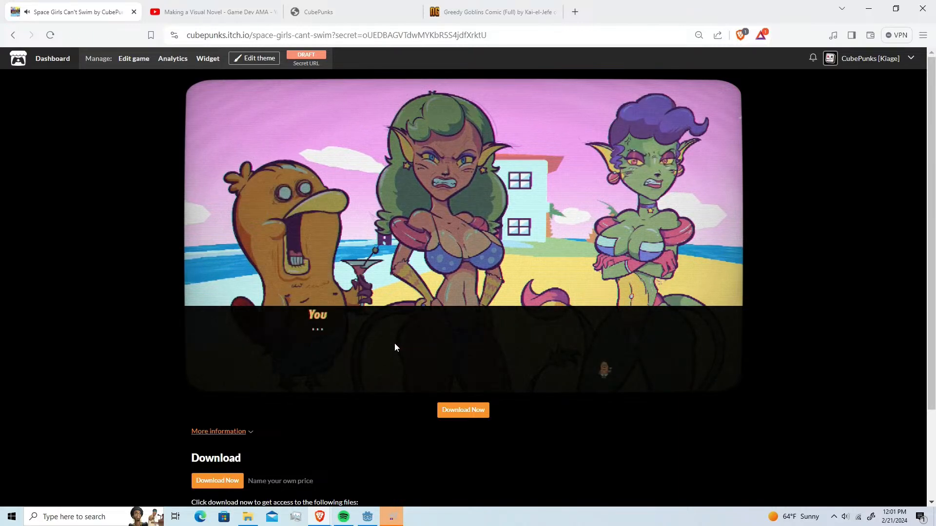
# Advance the dialogue to Constella's line about going to explore the little planet
pyautogui.click(395, 345)
pyautogui.click(395, 345)
pyautogui.click(395, 345)
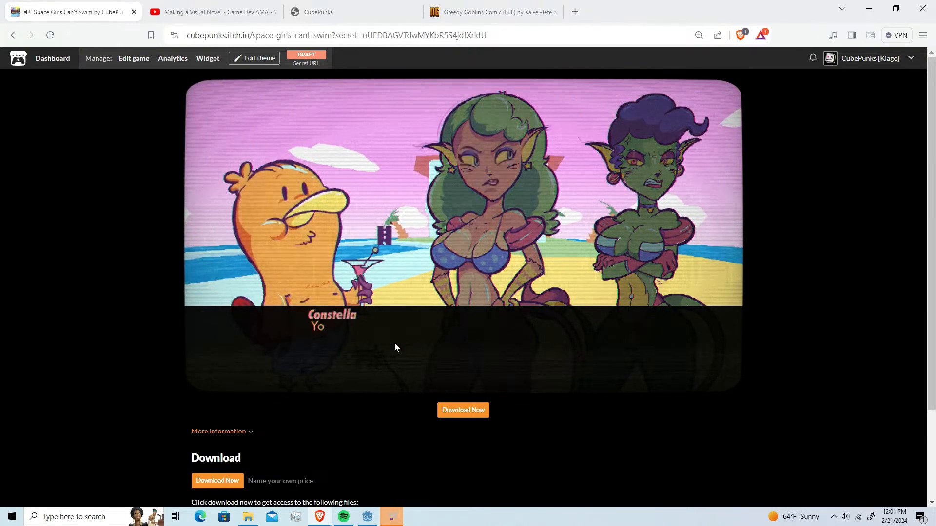
pyautogui.click(395, 345)
pyautogui.click(395, 346)
pyautogui.click(394, 346)
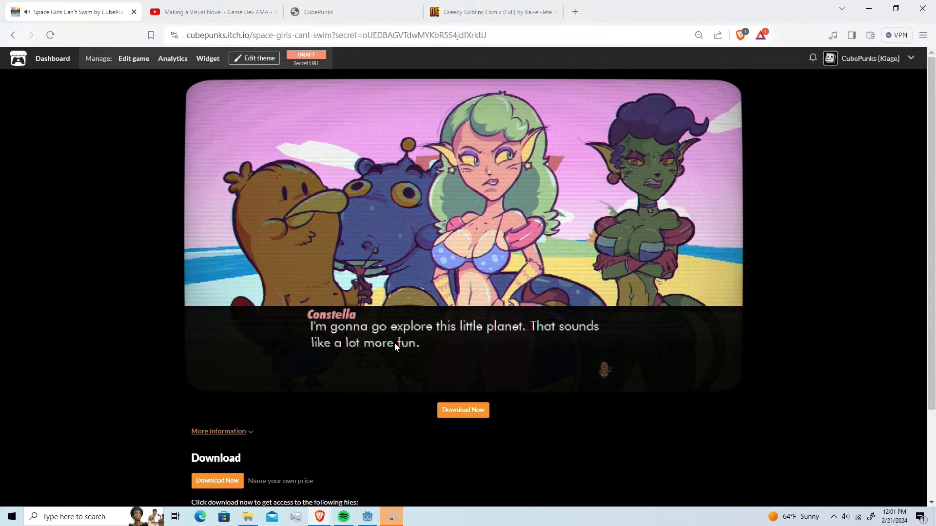
# Advance past Constella's sunbathing line to the choice between "Okay. Sure..." and "Let me do it..."
pyautogui.click(395, 346)
pyautogui.click(395, 345)
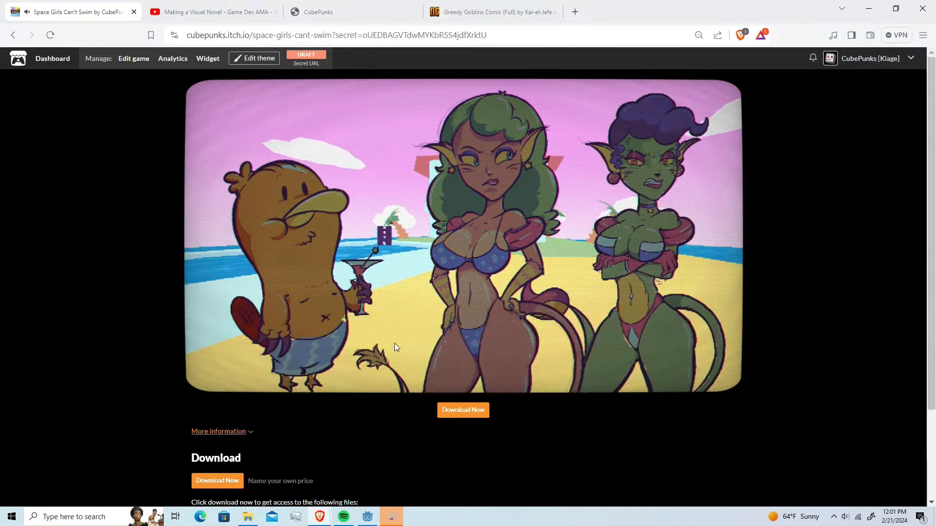
pyautogui.click(394, 344)
pyautogui.click(395, 348)
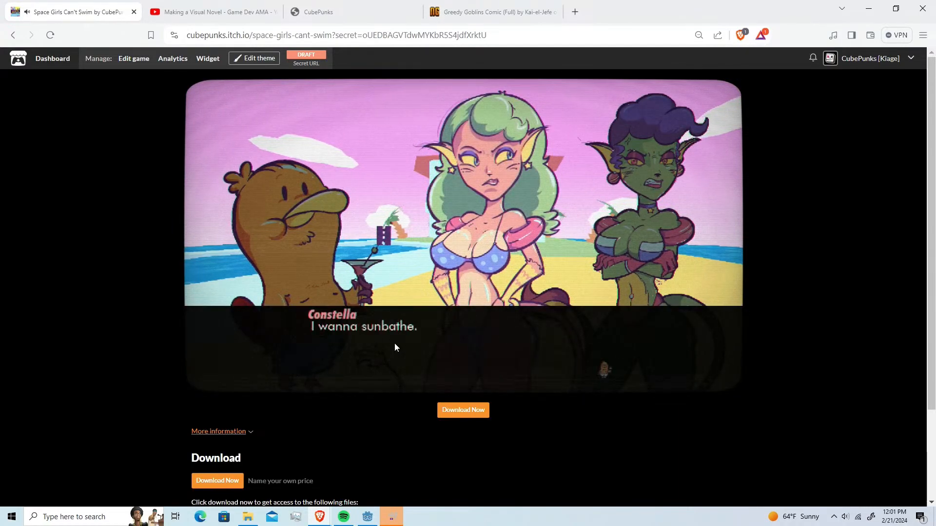
pyautogui.click(395, 347)
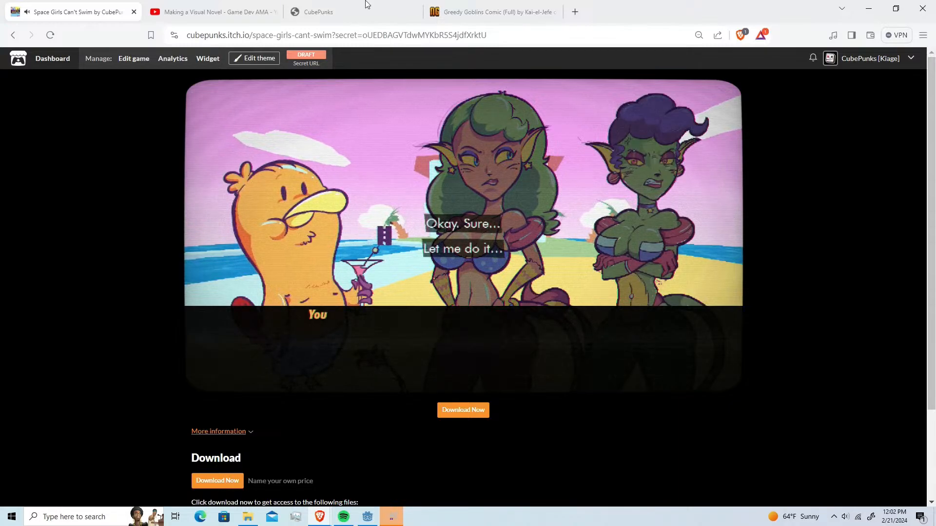
# Answer "Let me do it..." and advance the story to the question of how to catch the escaping creature
pyautogui.click(492, 251)
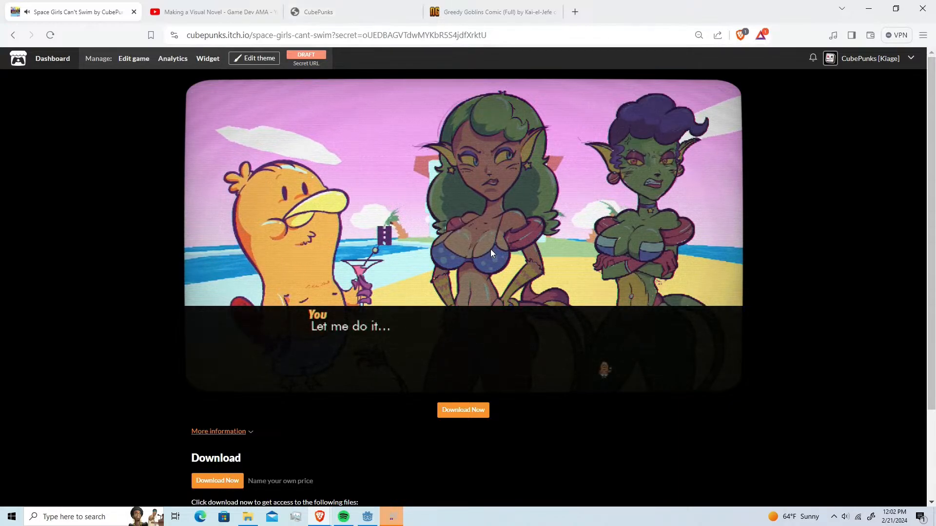
pyautogui.click(491, 249)
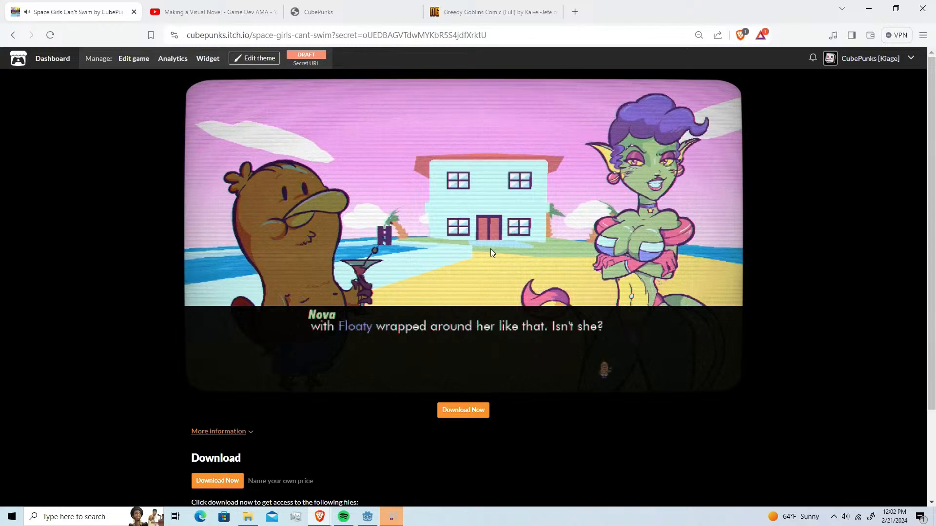
pyautogui.click(490, 250)
pyautogui.click(491, 249)
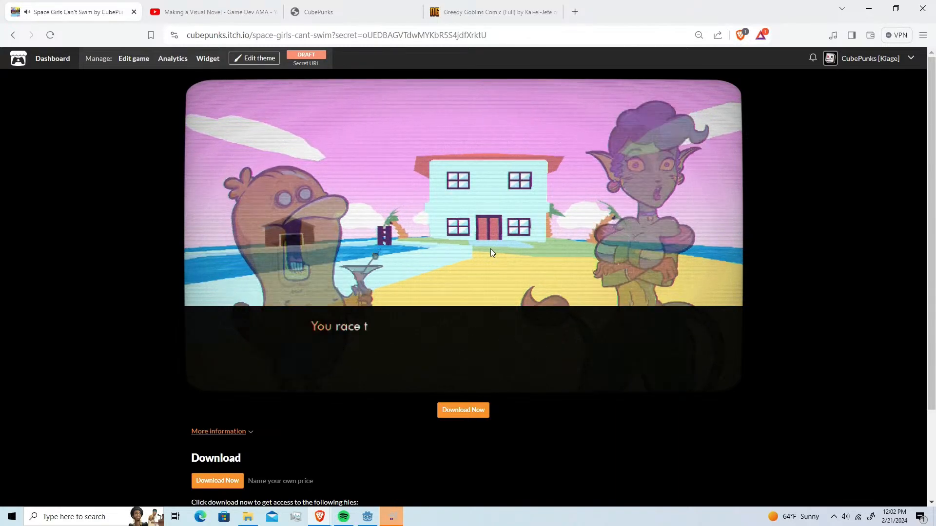
pyautogui.click(491, 249)
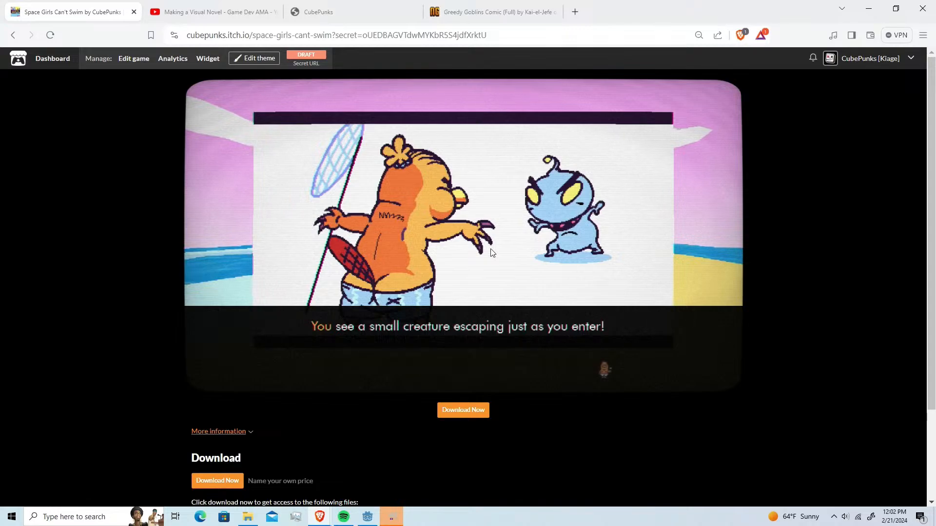
pyautogui.click(491, 252)
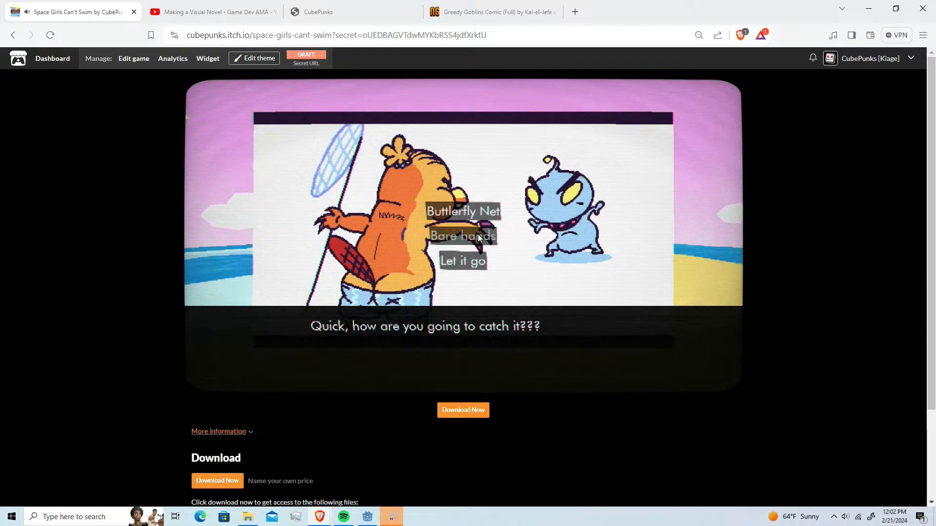
# Catch the creature with the Buttlerfly Net option and advance to Nova's line "Hey, you look familiar!"
pyautogui.click(478, 212)
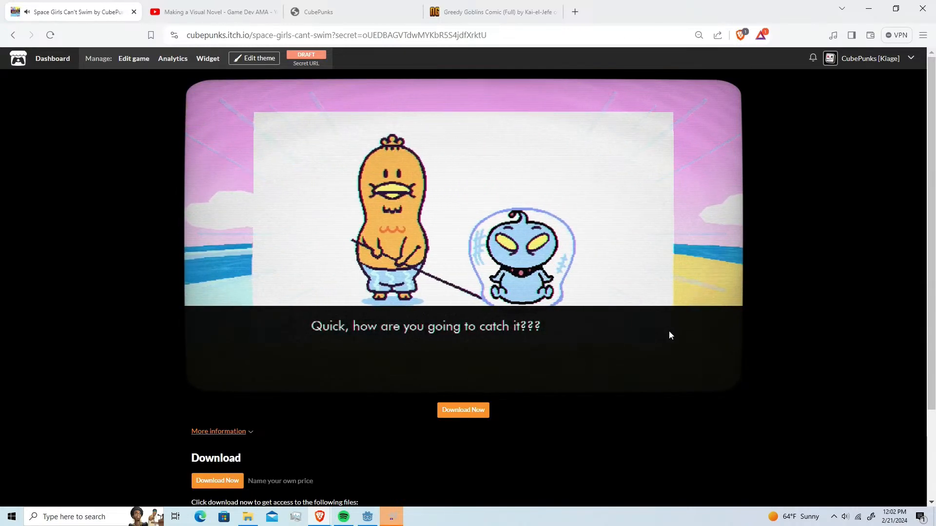
pyautogui.click(669, 332)
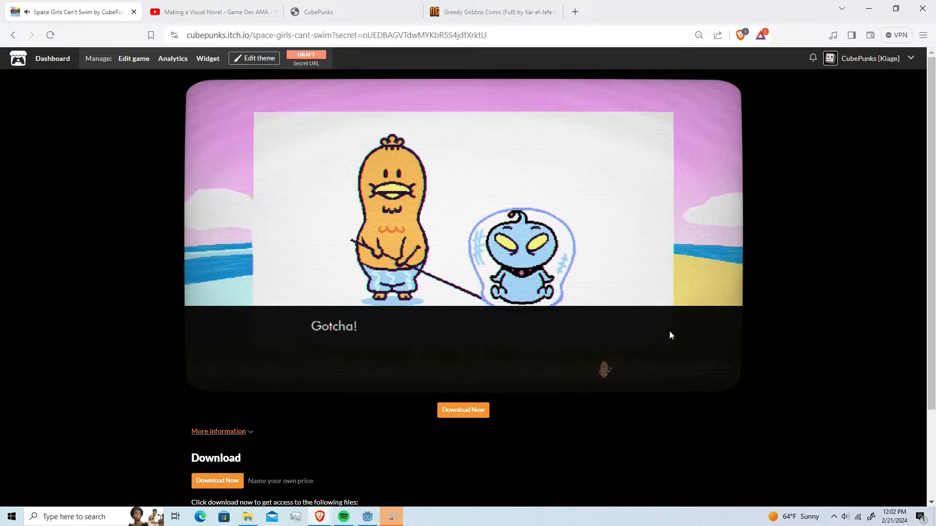
pyautogui.click(670, 332)
pyautogui.click(670, 332)
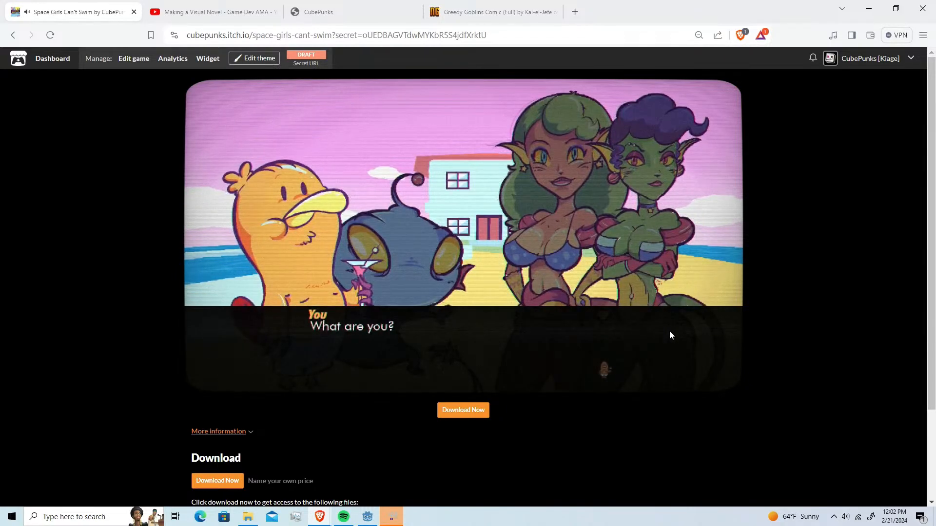
pyautogui.click(669, 332)
pyautogui.click(669, 332)
pyautogui.click(670, 335)
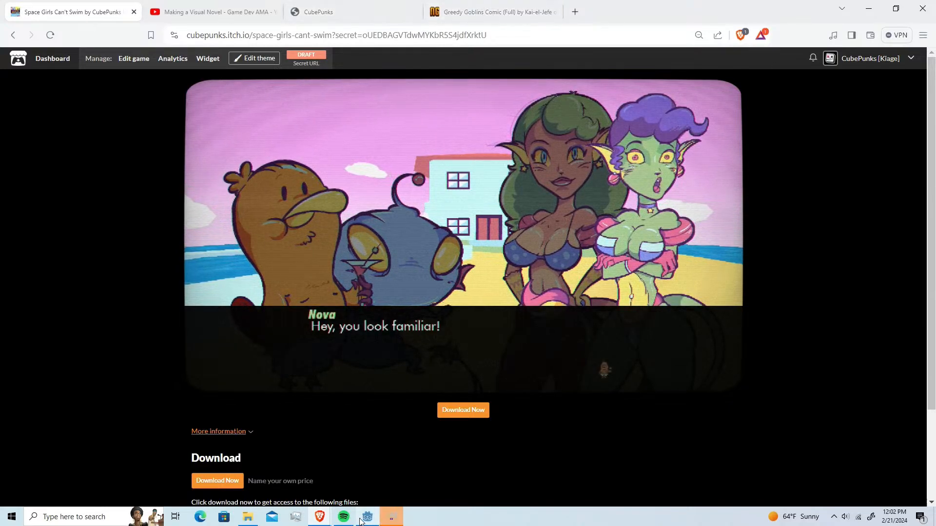
# Switch to the Space Girls Can't Swim project in Godot Engine and search its project files for "post"
pyautogui.moveTo(369, 519)
pyautogui.click(372, 492)
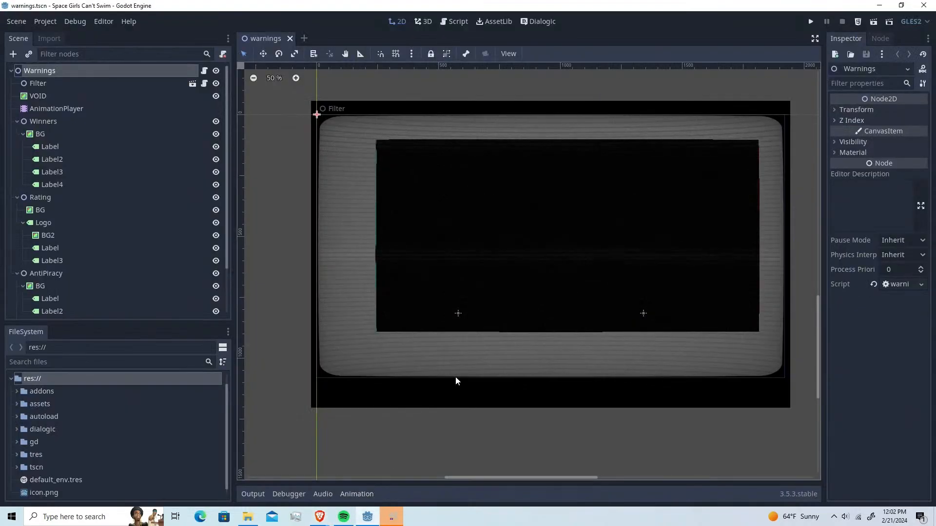
pyautogui.scroll(4, 466, 384)
pyautogui.moveTo(657, 252); pyautogui.dragTo(674, 301, button='middle')
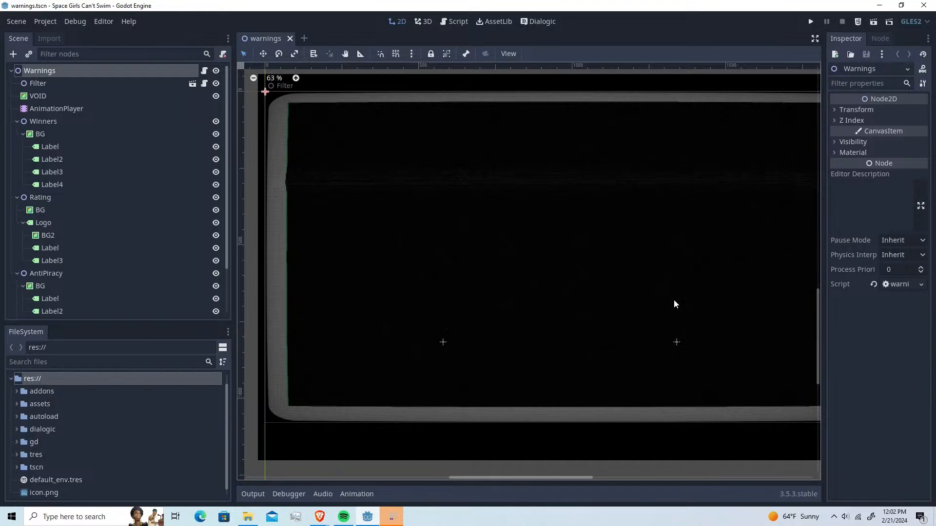
pyautogui.click(99, 360)
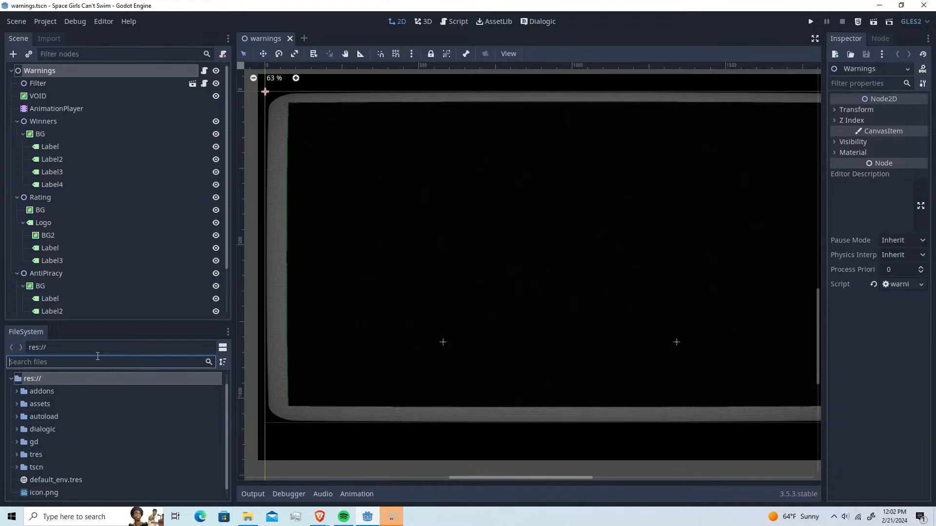
pyautogui.write('post')
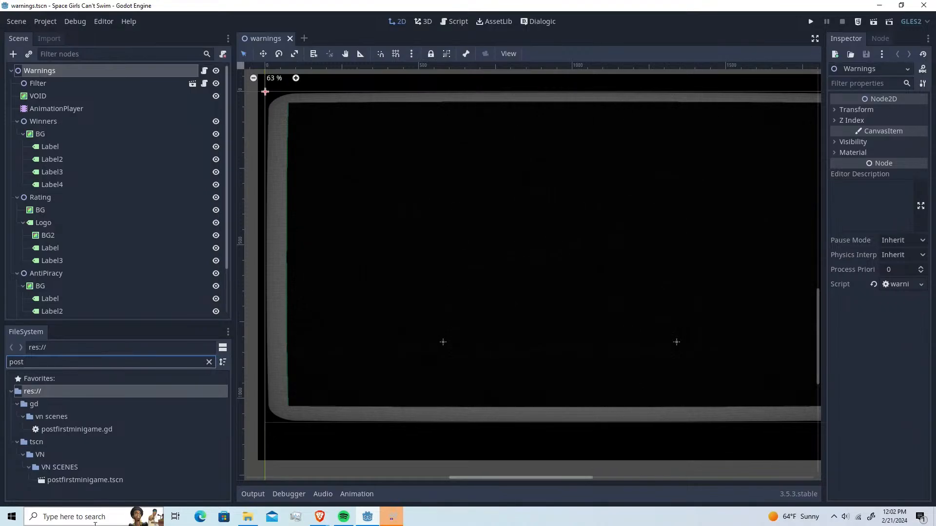
# Open the postfirstminigame.tscn scene and frame its beach house background in the 2D view
pyautogui.click(114, 481)
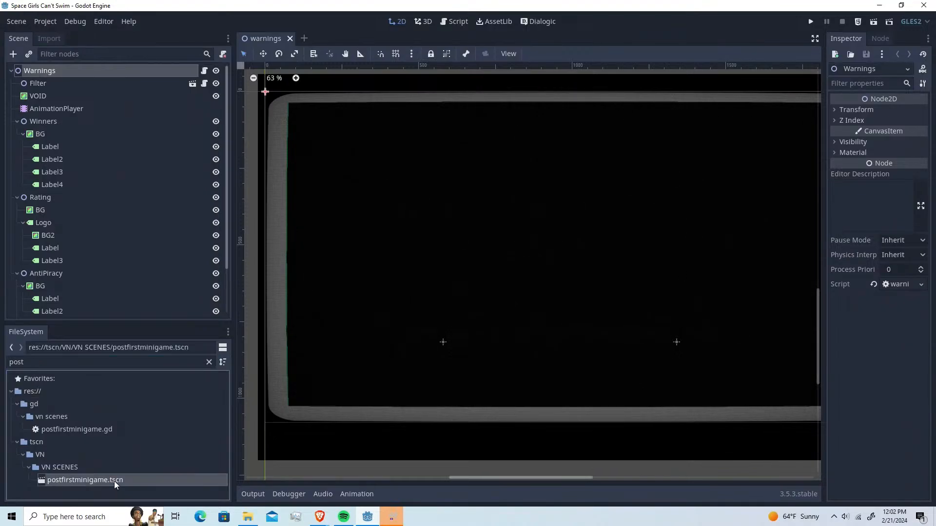
pyautogui.doubleClick(114, 480)
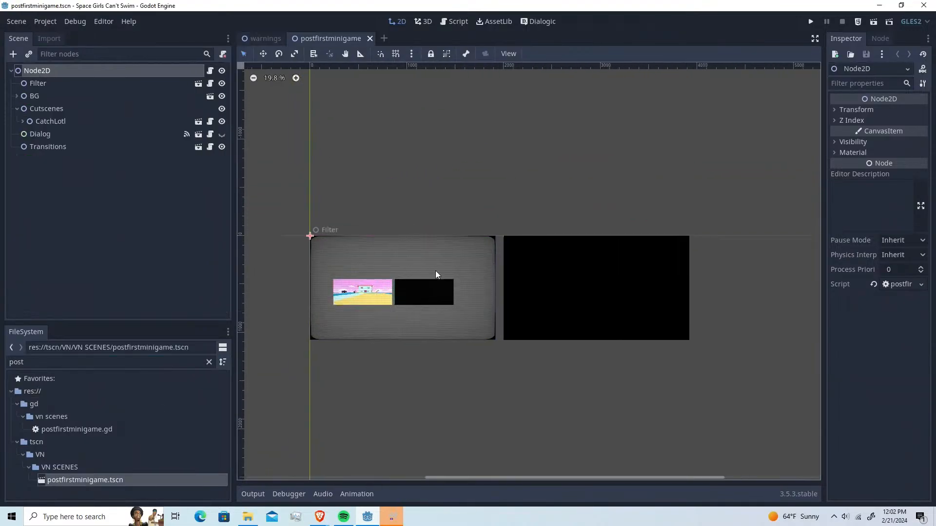
pyautogui.scroll(10, 379, 253)
pyautogui.scroll(-2, 592, 172)
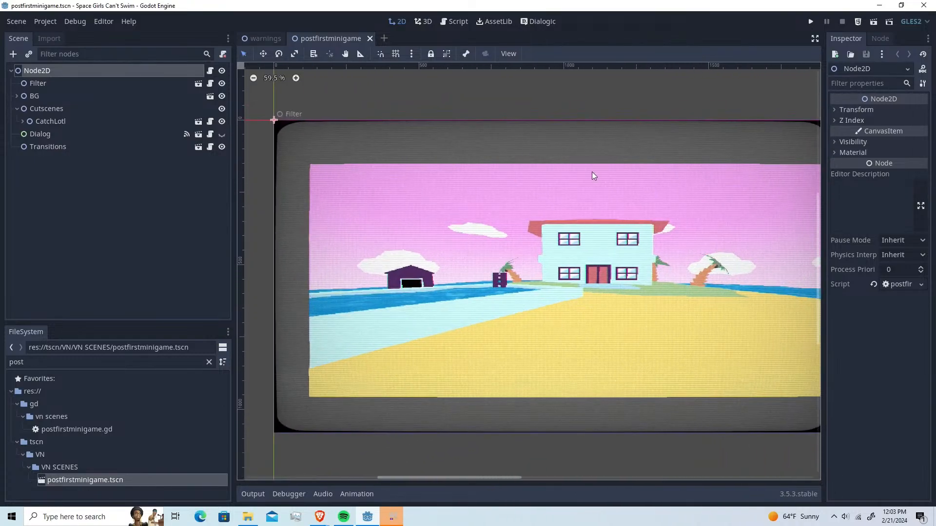
pyautogui.moveTo(520, 211); pyautogui.dragTo(556, 152, button='middle')
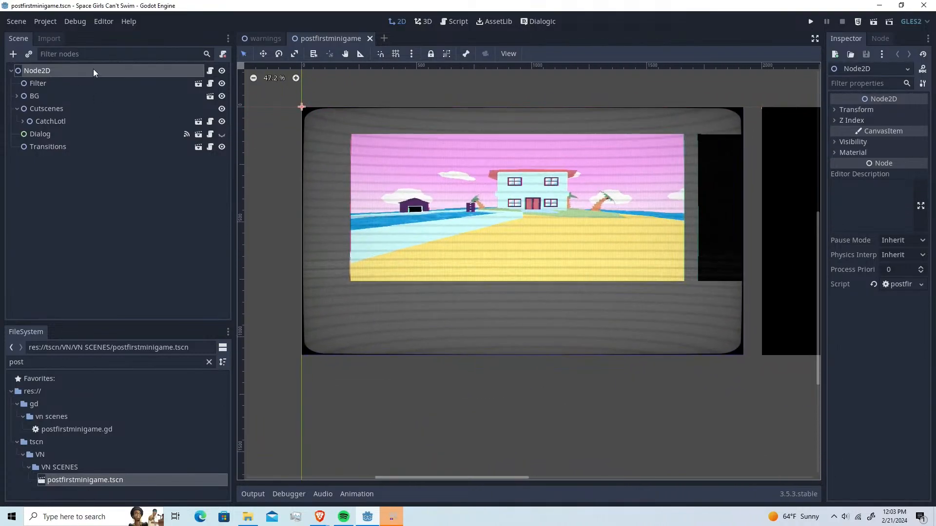
# Hide the Filter node in the postfirstminigame scene so the background shows without the screen overlay
pyautogui.click(222, 84)
pyautogui.moveTo(502, 189); pyautogui.dragTo(438, 174, button='middle')
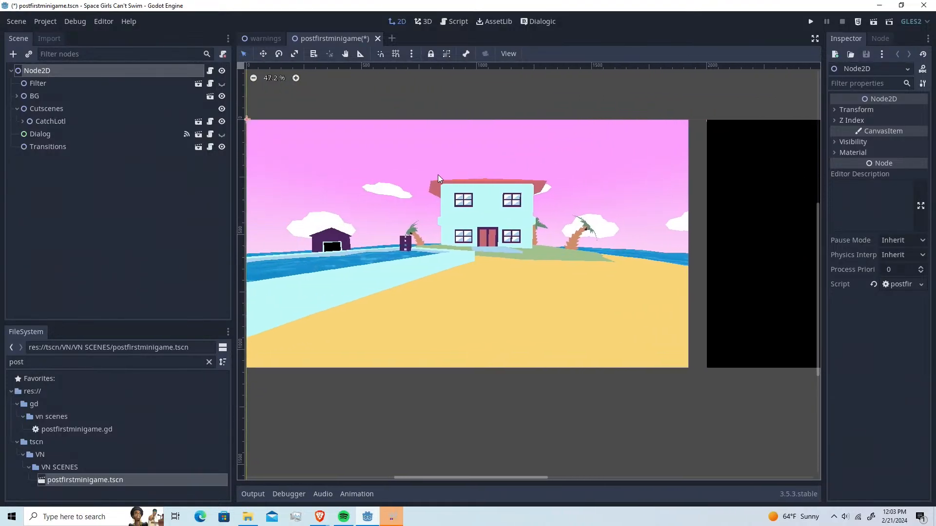
pyautogui.scroll(-3, 606, 174)
# Open the Transitions scene from its node, preview the AnimationPlayer's fade_in animation and save the scene
pyautogui.click(64, 147)
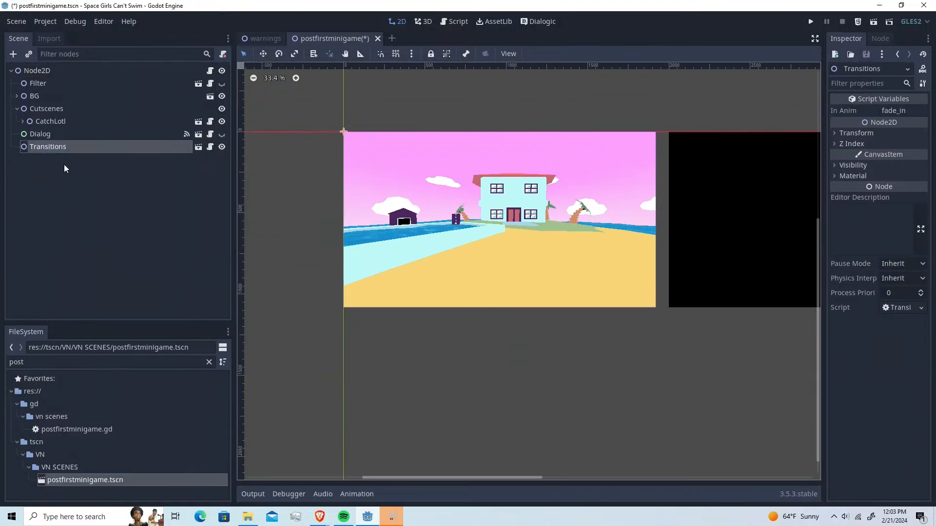
pyautogui.click(199, 148)
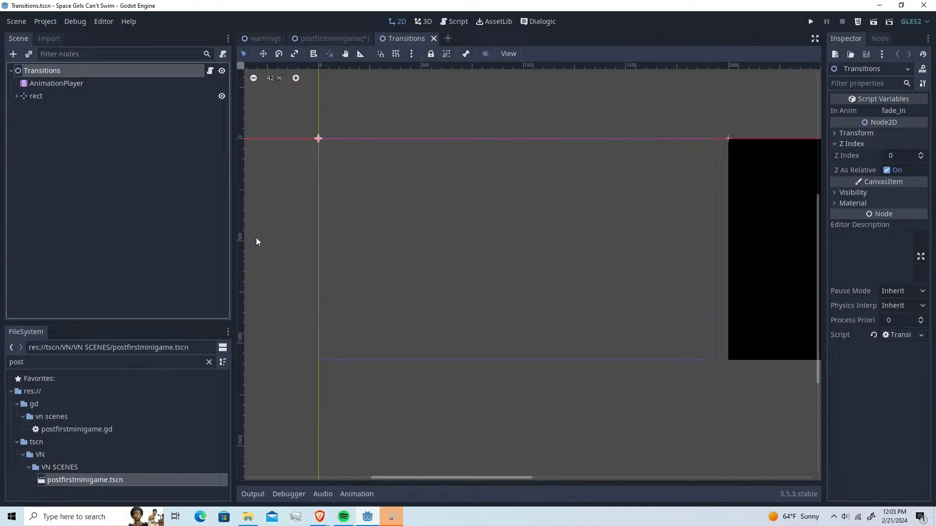
pyautogui.click(96, 83)
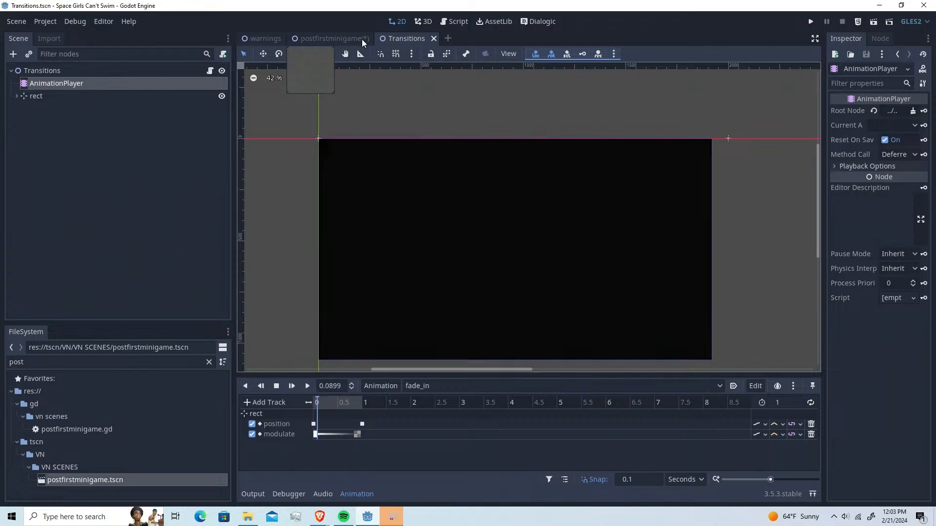
pyautogui.hotkey('ctrl', 's')
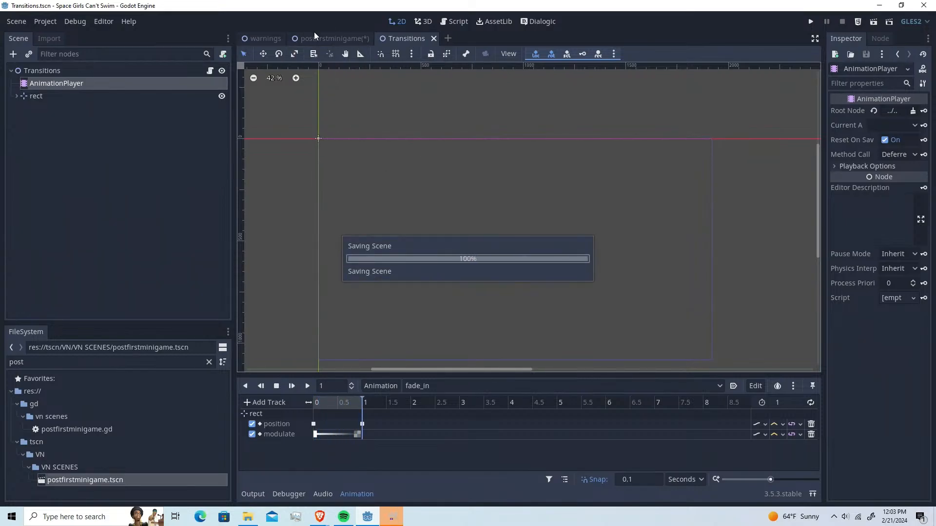
# Return to the postfirstminigame scene and make its Dialog node visible
pyautogui.click(318, 39)
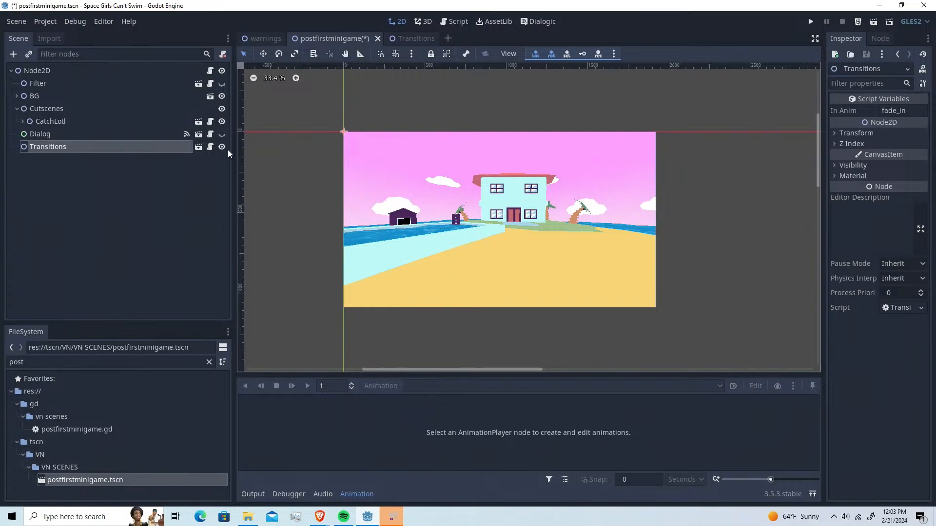
pyautogui.click(146, 133)
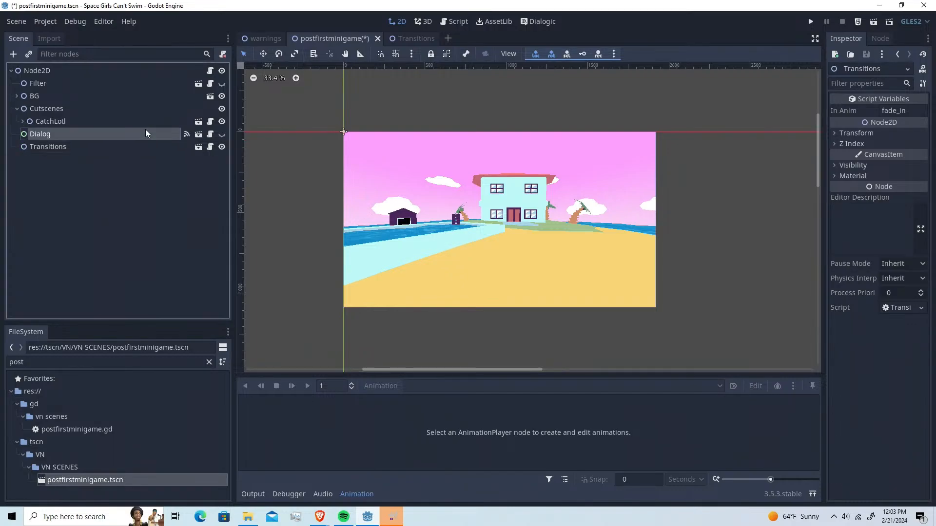
pyautogui.click(222, 134)
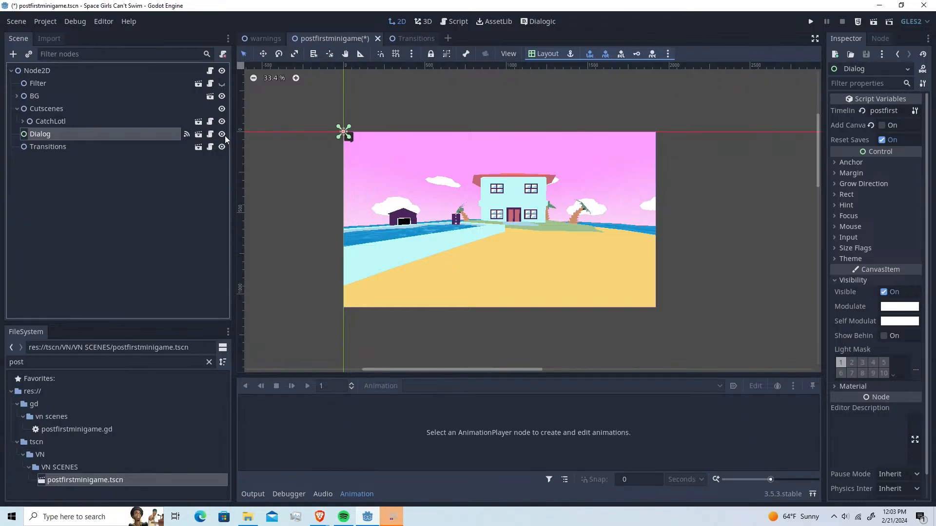
# Open the Dialogic editor and read through the postfirstminigame timeline from the character joins to its final End Branch
pyautogui.click(538, 21)
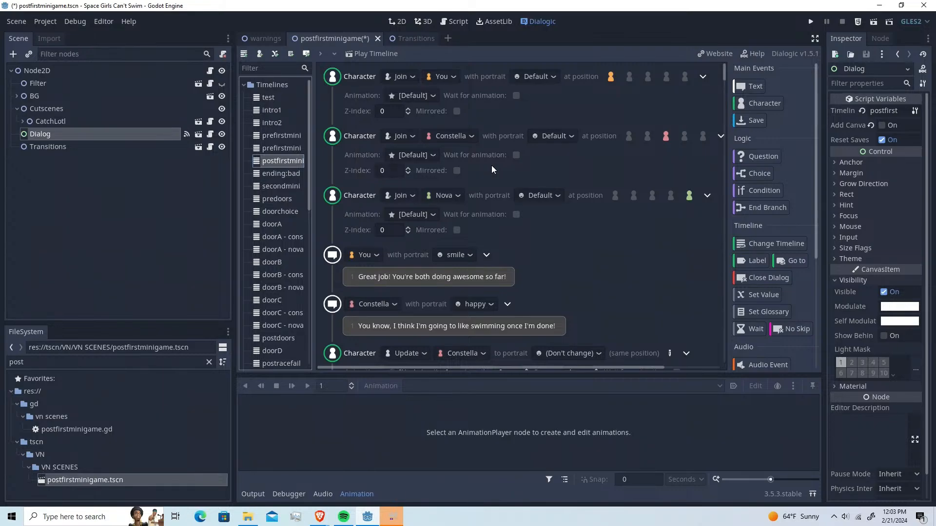
pyautogui.scroll(-15, 561, 158)
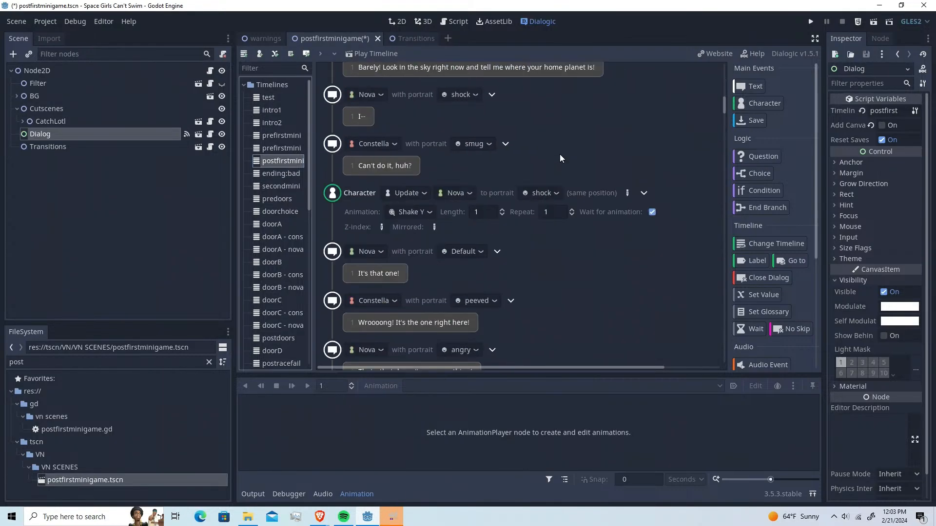
pyautogui.scroll(-15, 560, 155)
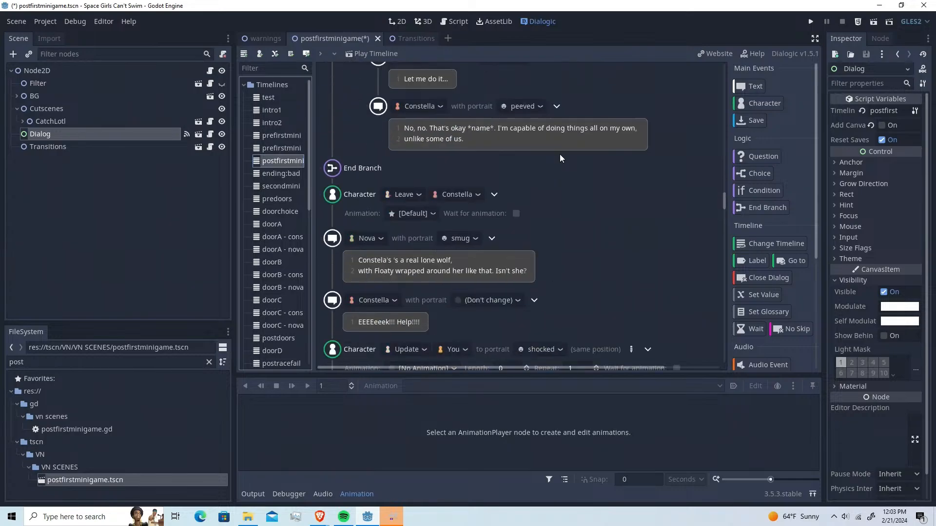
pyautogui.scroll(-15, 560, 155)
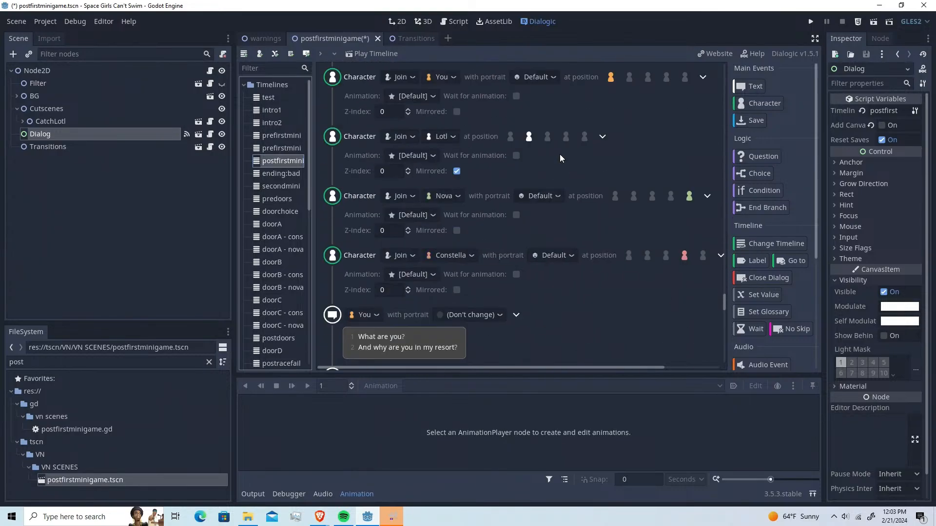
pyautogui.scroll(-15, 559, 154)
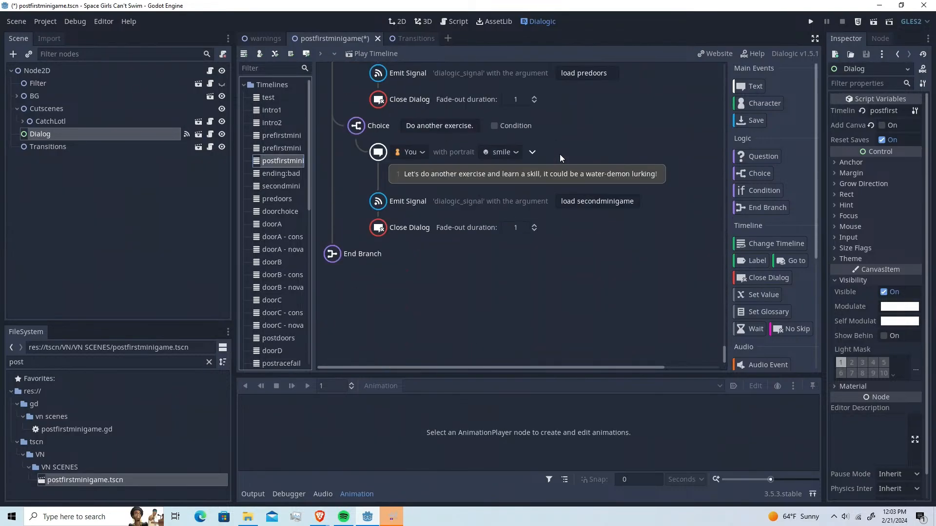
# Browse Dialogic's list of timelines, characters and definitions
pyautogui.scroll(10, 560, 154)
pyautogui.scroll(-5, 276, 177)
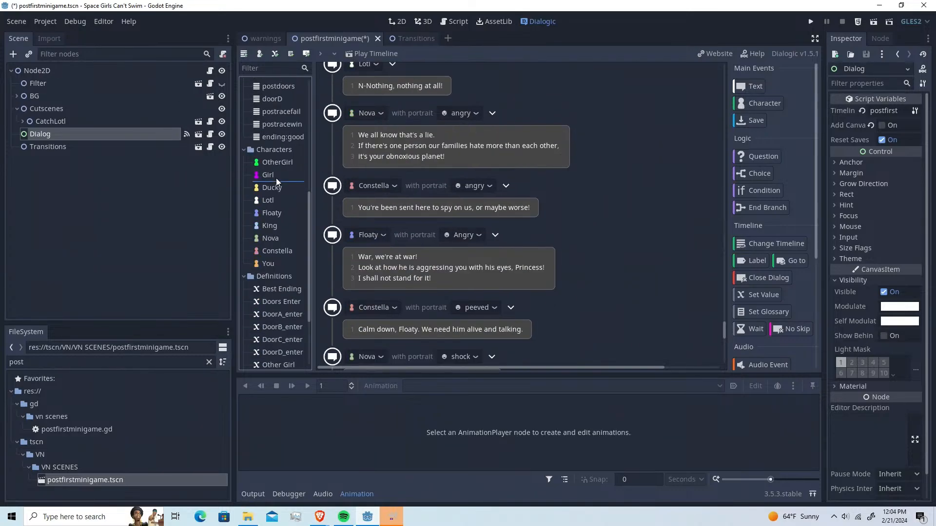
pyautogui.scroll(5, 278, 175)
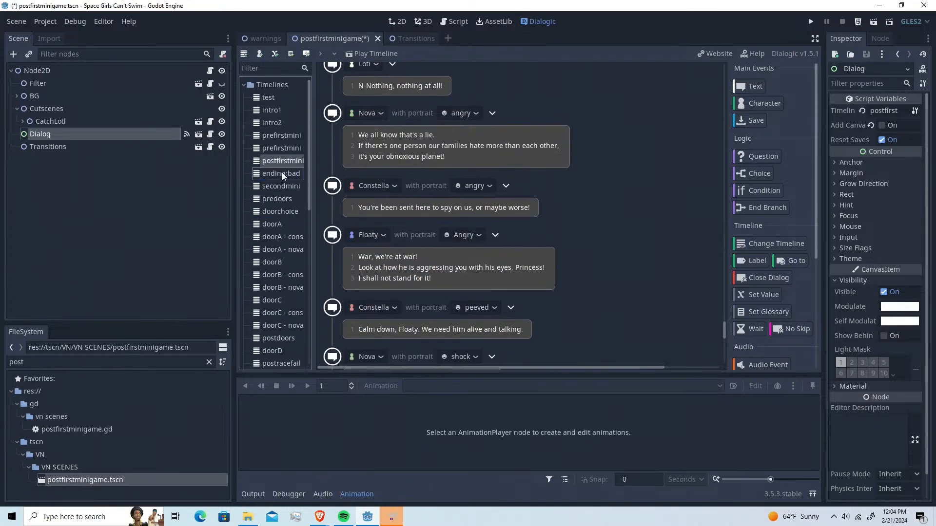
# Examine the dialogue lines, signals and choice branches of the postfirstminigame timeline around the creature-catching question
pyautogui.scroll(3, 597, 174)
pyautogui.scroll(-15, 598, 175)
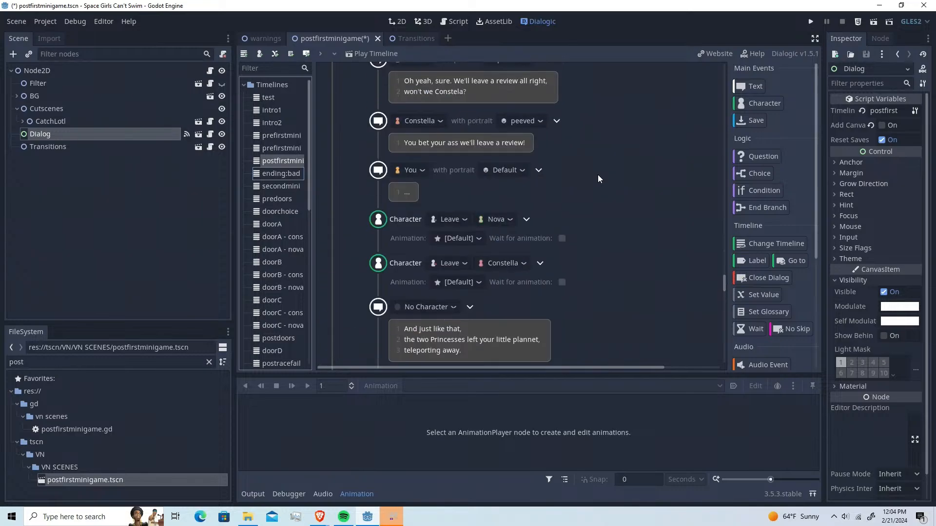
pyautogui.scroll(12, 597, 175)
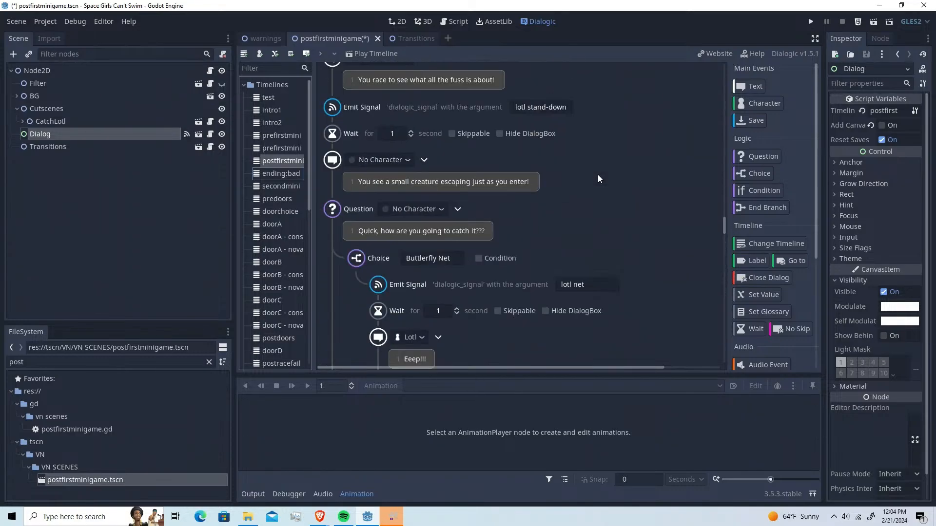
pyautogui.scroll(-10, 598, 175)
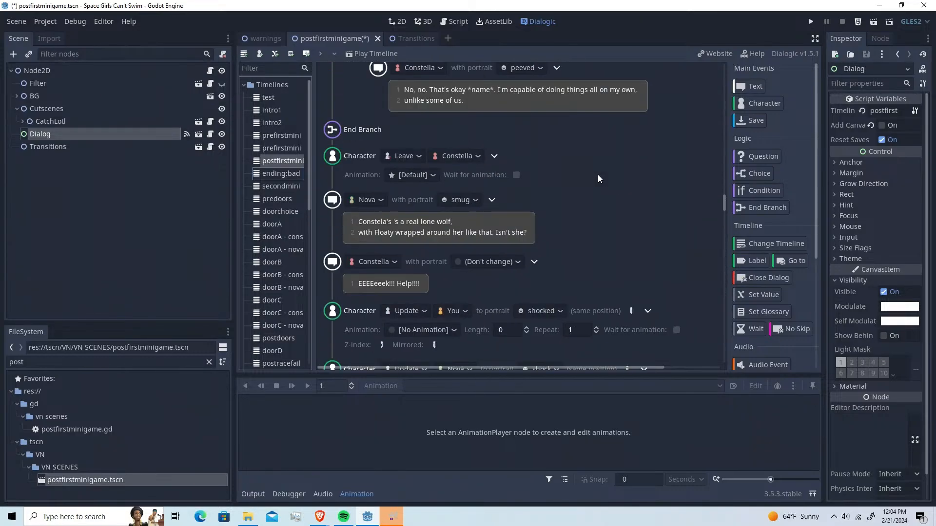
pyautogui.scroll(8, 598, 174)
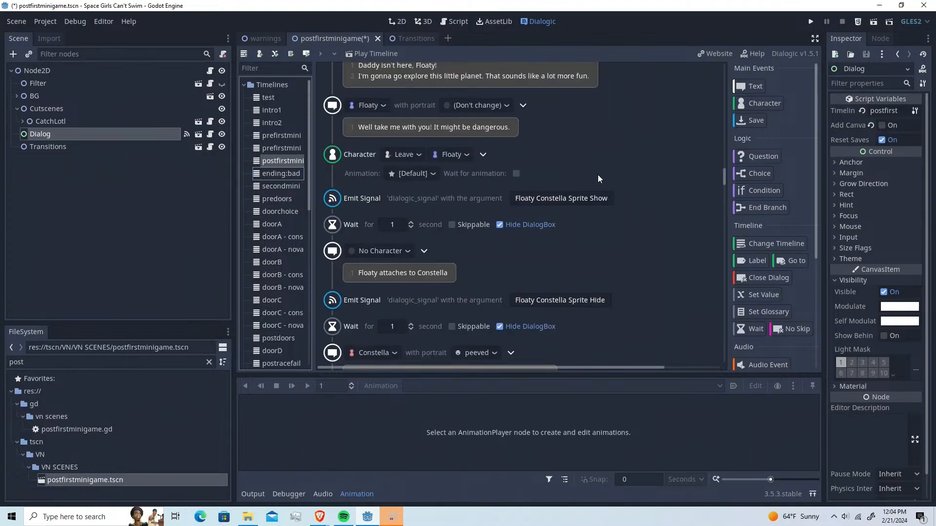
pyautogui.scroll(12, 597, 175)
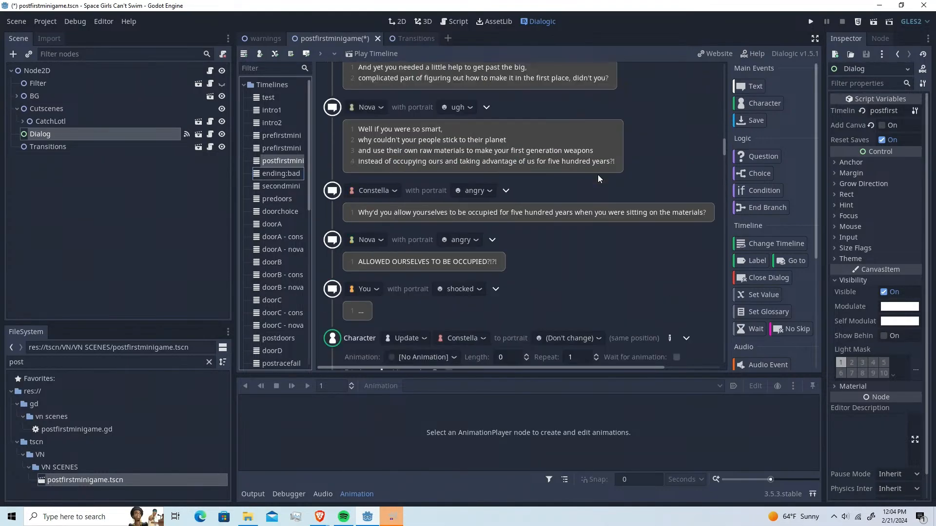
pyautogui.scroll(10, 598, 175)
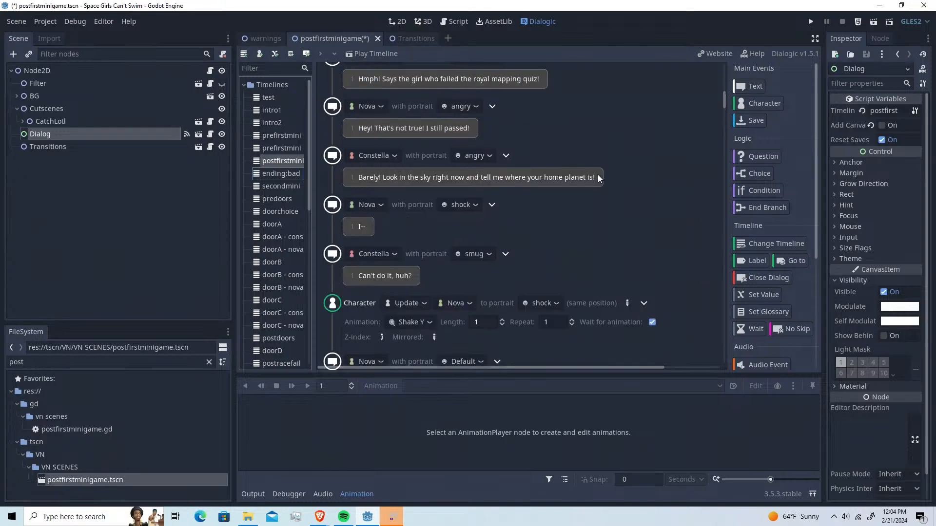
pyautogui.scroll(-3, 598, 174)
pyautogui.scroll(-15, 597, 174)
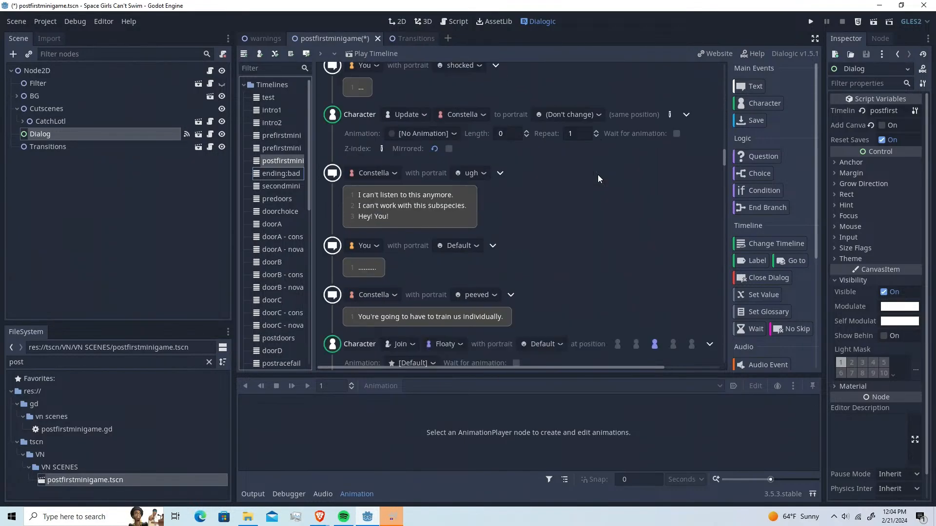
pyautogui.scroll(-15, 598, 174)
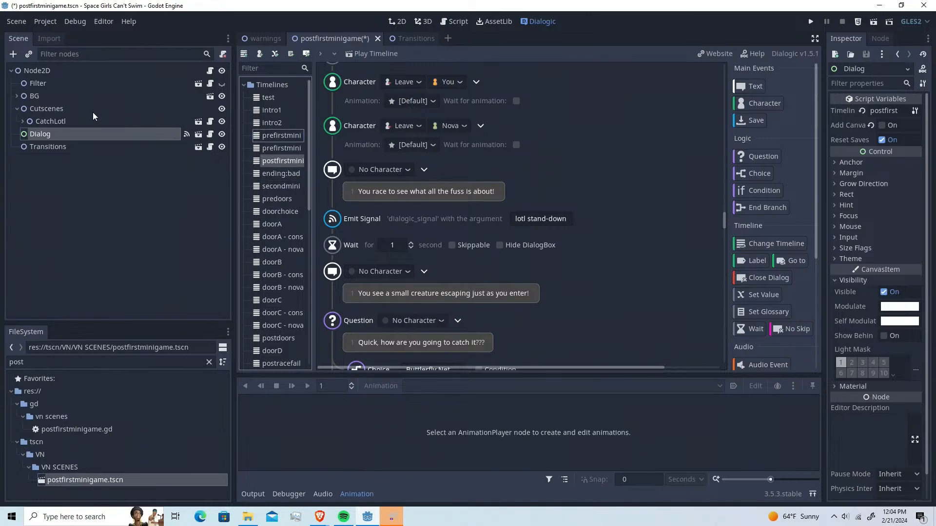
# Open the CatchLotl cutscene as its own scene and play its AnimationPlayer's "beaten up" animation with the whole picture in view
pyautogui.click(158, 120)
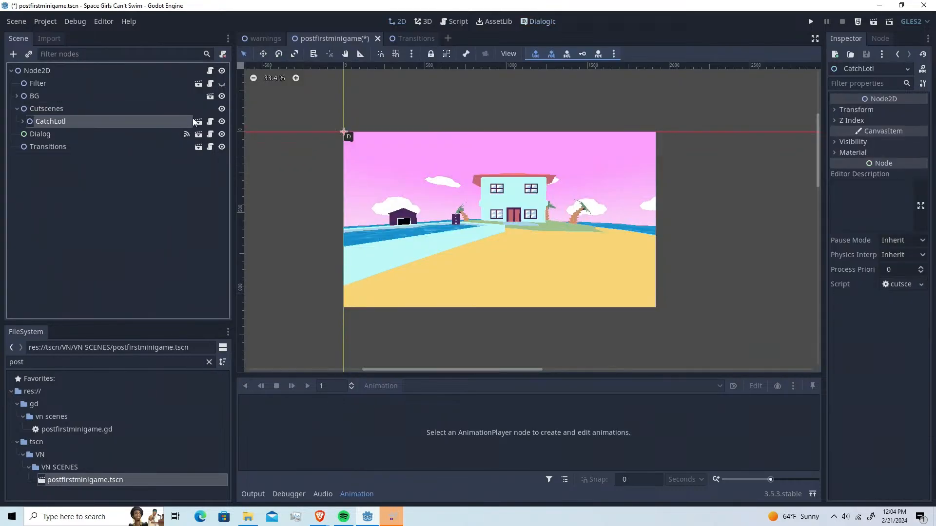
pyautogui.click(197, 121)
pyautogui.click(62, 96)
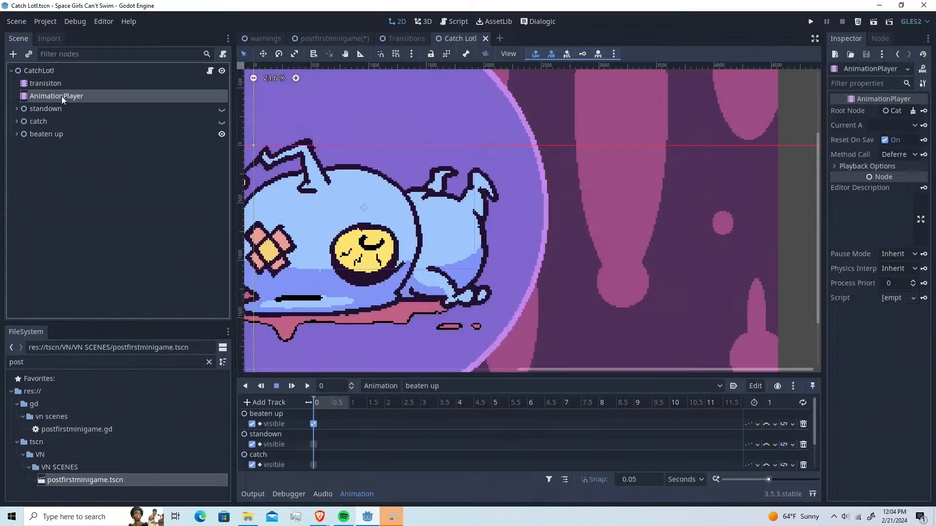
pyautogui.scroll(-2, 578, 291)
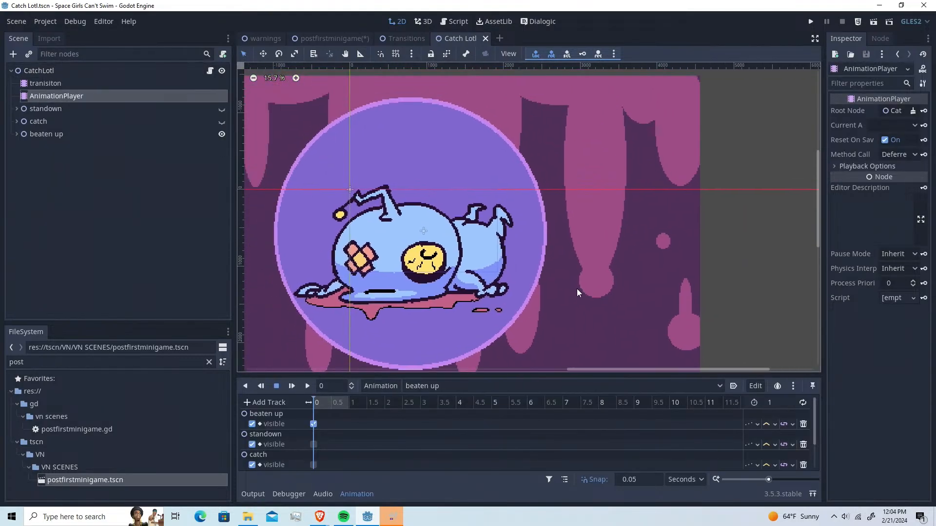
pyautogui.scroll(-1, 577, 289)
pyautogui.press('d')
pyautogui.moveTo(394, 243); pyautogui.dragTo(449, 245, button='middle')
pyautogui.scroll(15, 449, 244)
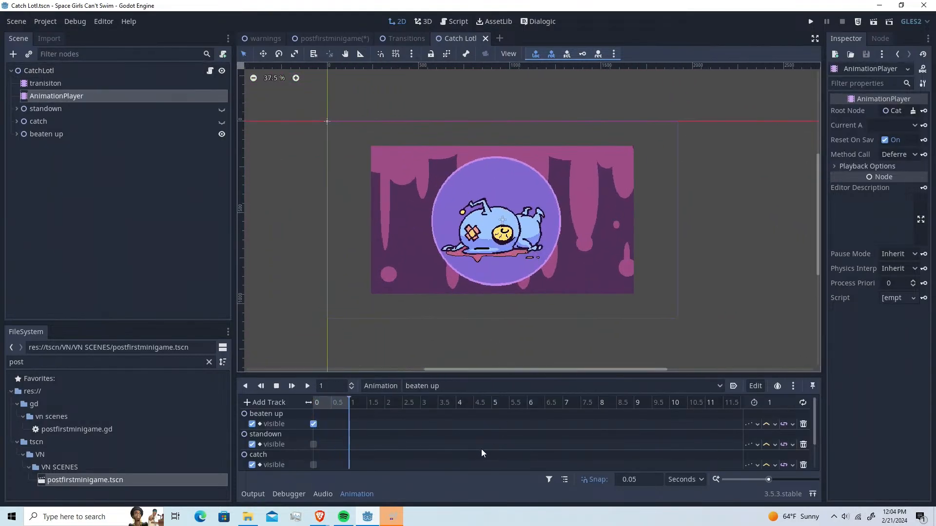
# Preview the "catch" and "stand down" animations of the CatchLotl AnimationPlayer
pyautogui.click(451, 393)
pyautogui.click(447, 412)
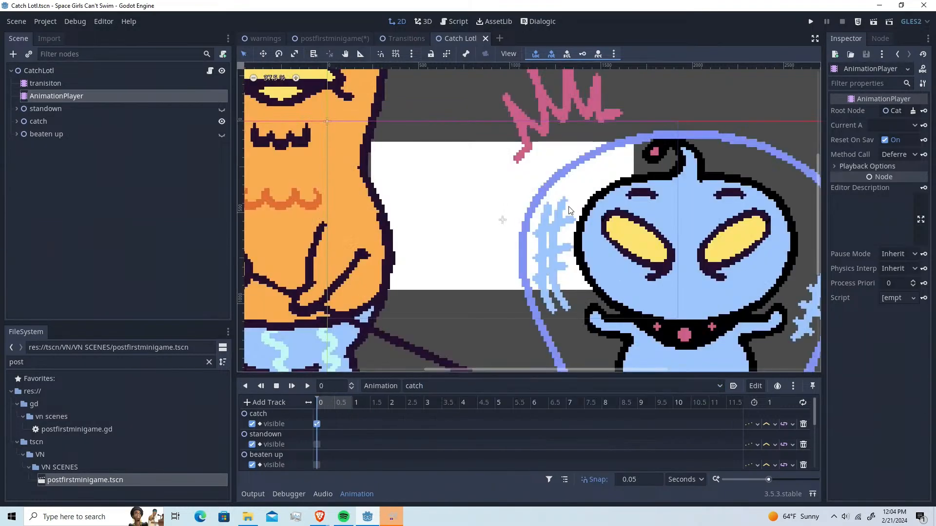
pyautogui.click(459, 385)
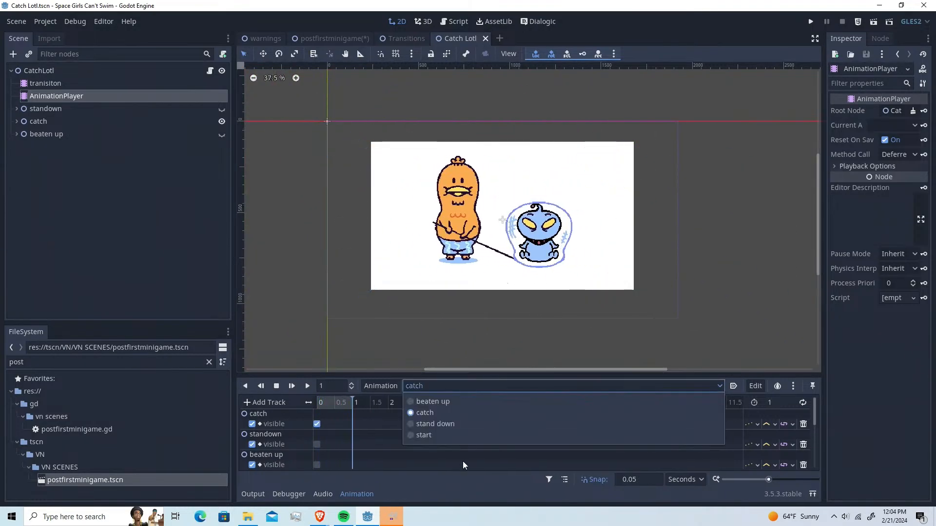
pyautogui.click(465, 423)
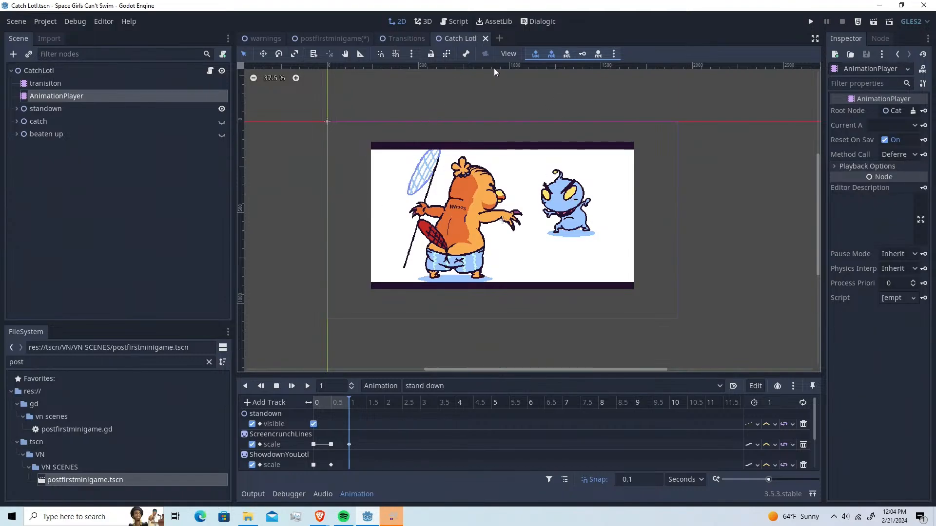
# Review the emitted signals and dialogue under the Butterfly Net, Bare hands and Let it go choices in the Dialogic timeline
pyautogui.click(538, 22)
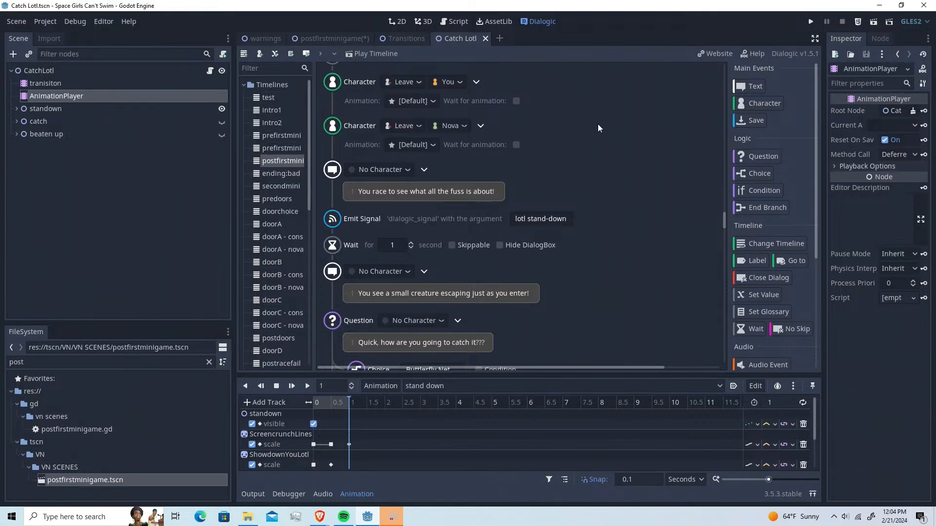
pyautogui.scroll(-10, 600, 167)
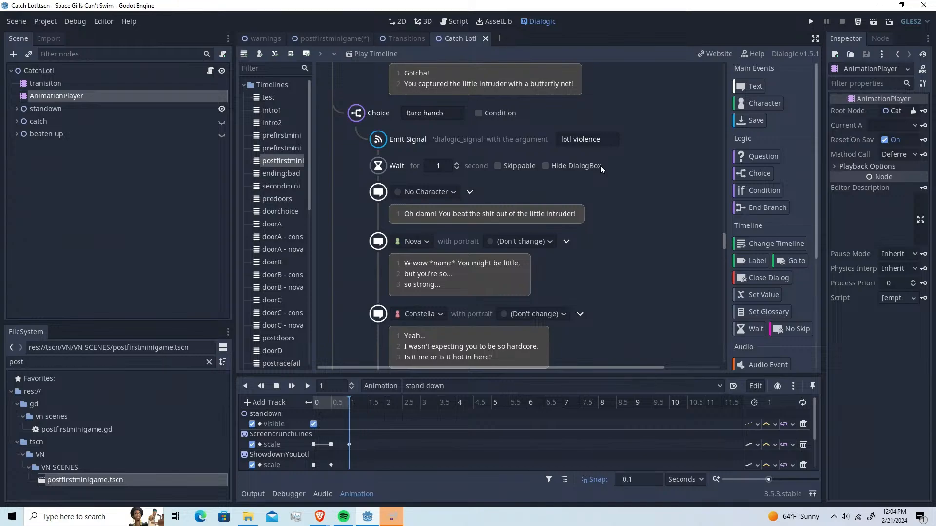
pyautogui.scroll(-10, 246, 210)
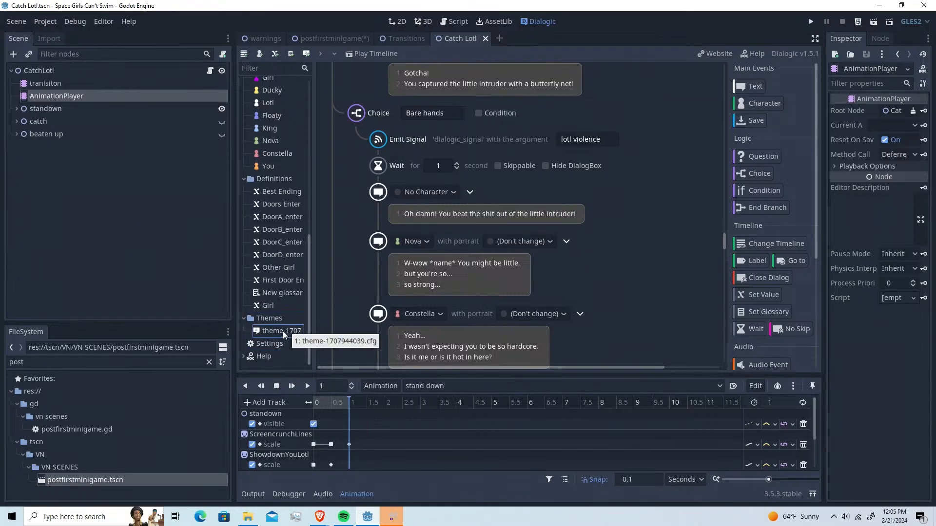
pyautogui.click(648, 143)
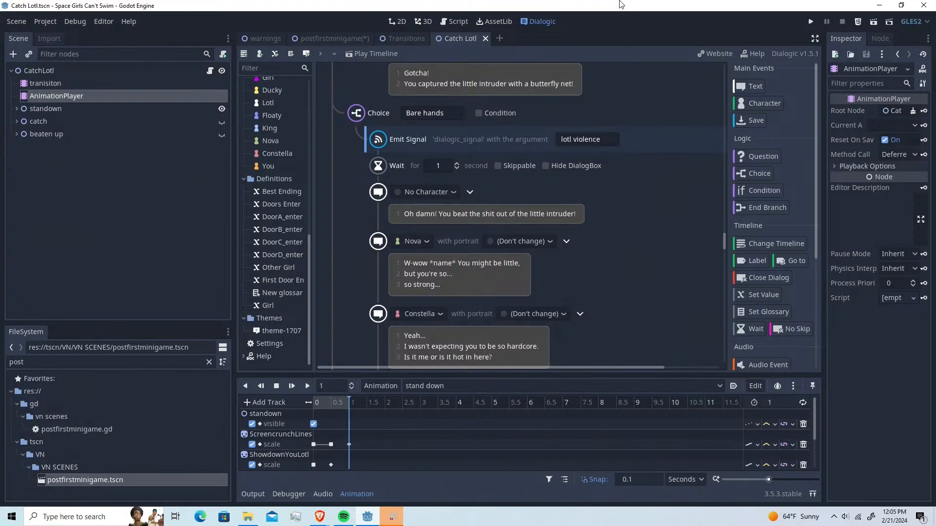
pyautogui.scroll(-10, 628, 161)
pyautogui.scroll(6, 628, 162)
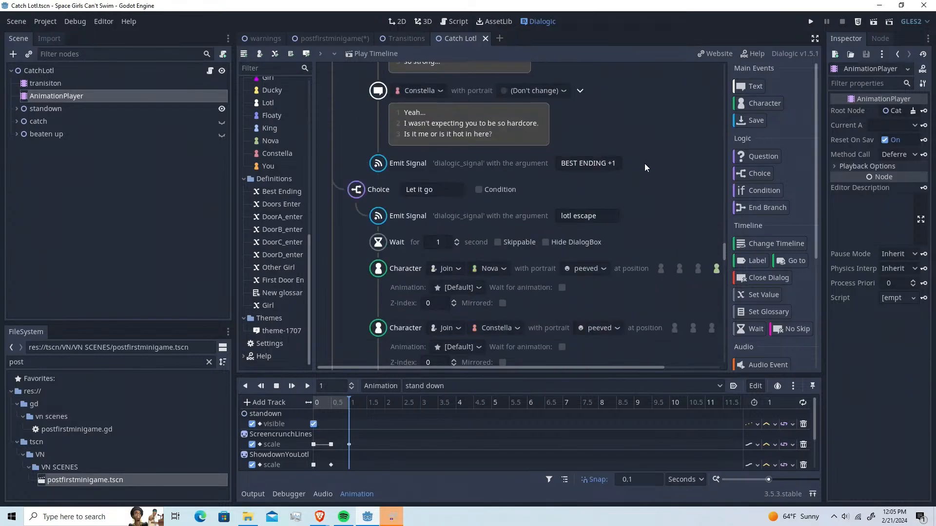
pyautogui.scroll(5, 644, 163)
# Return to the postfirstminigame scene, select its Dialog node, and open the root Node2D's script to look through its functions
pyautogui.click(403, 44)
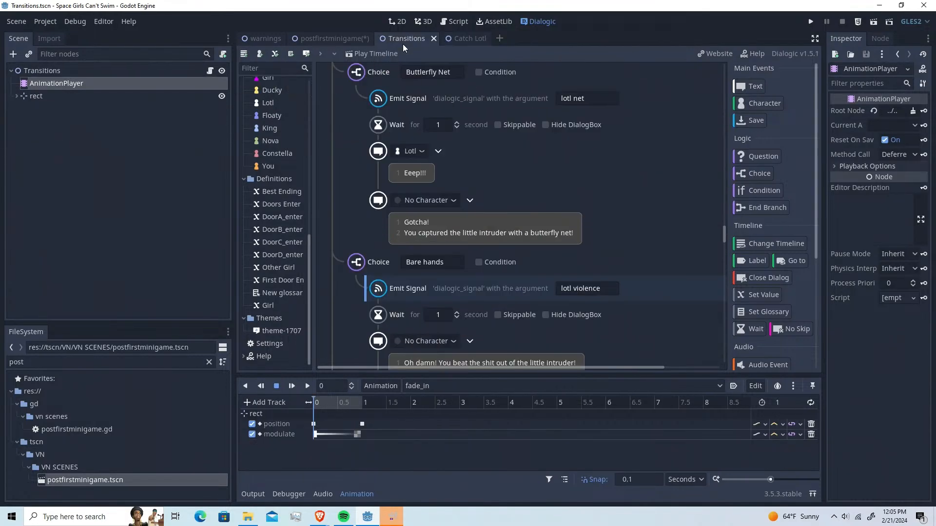
pyautogui.click(335, 42)
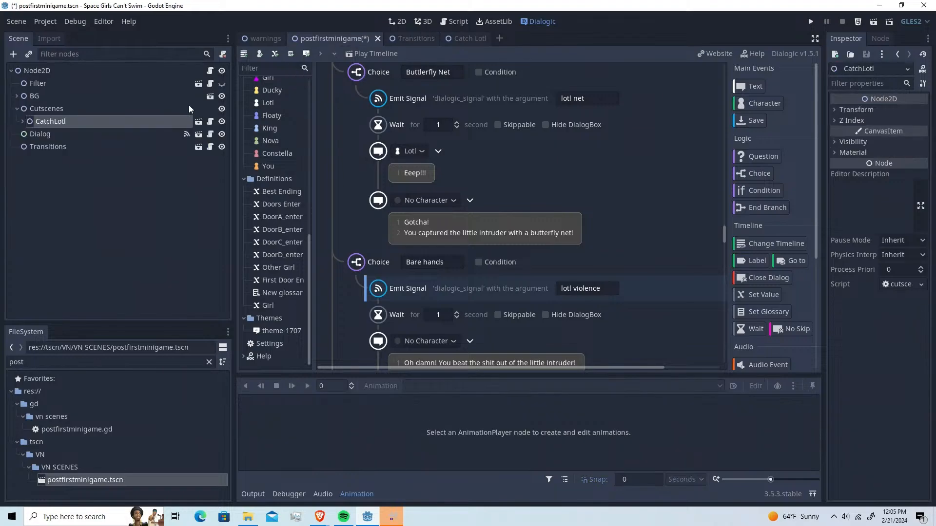
pyautogui.click(99, 134)
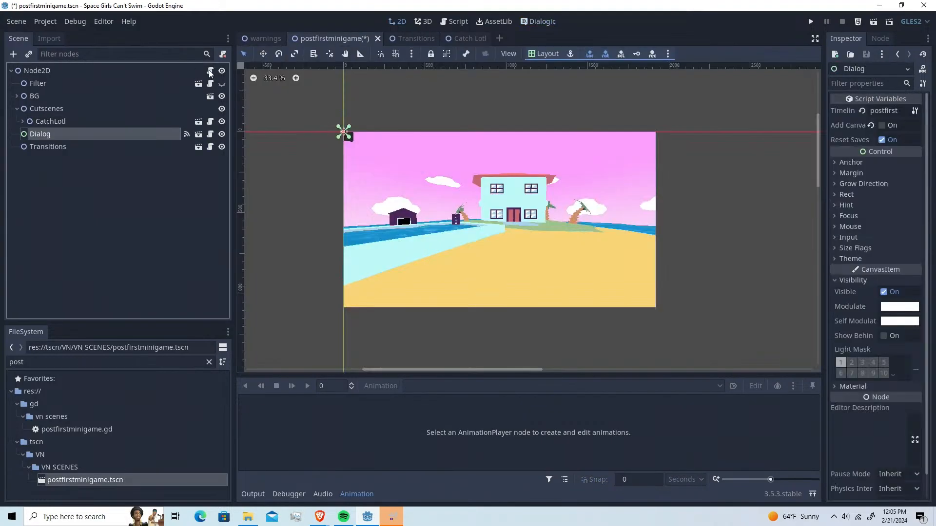
pyautogui.click(10, 71)
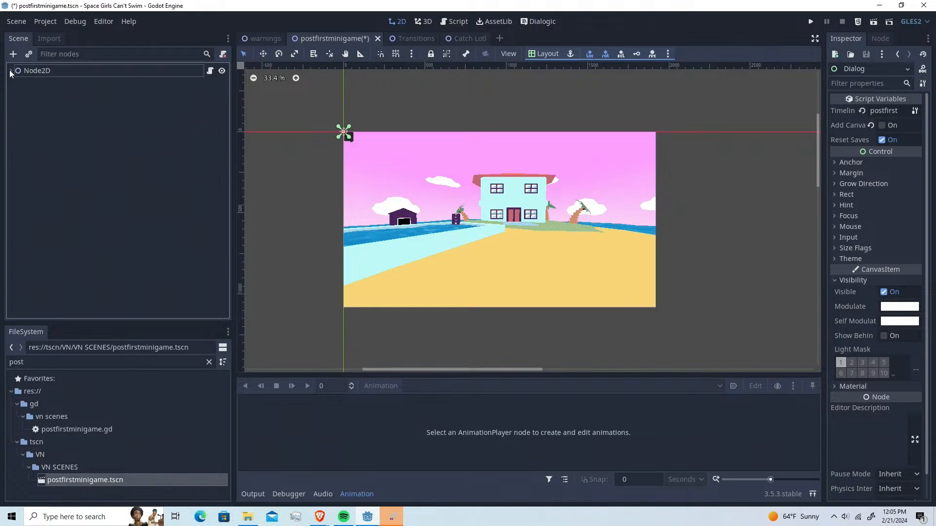
pyautogui.click(11, 71)
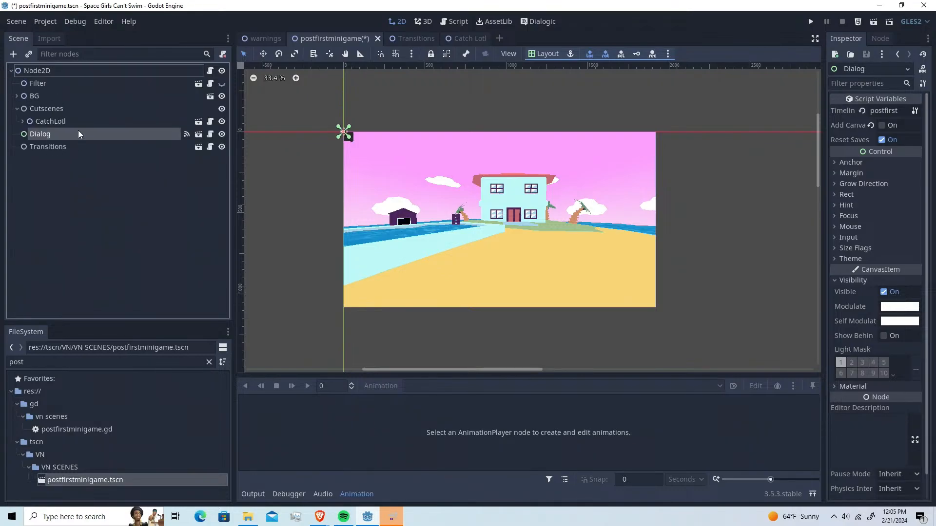
pyautogui.click(210, 70)
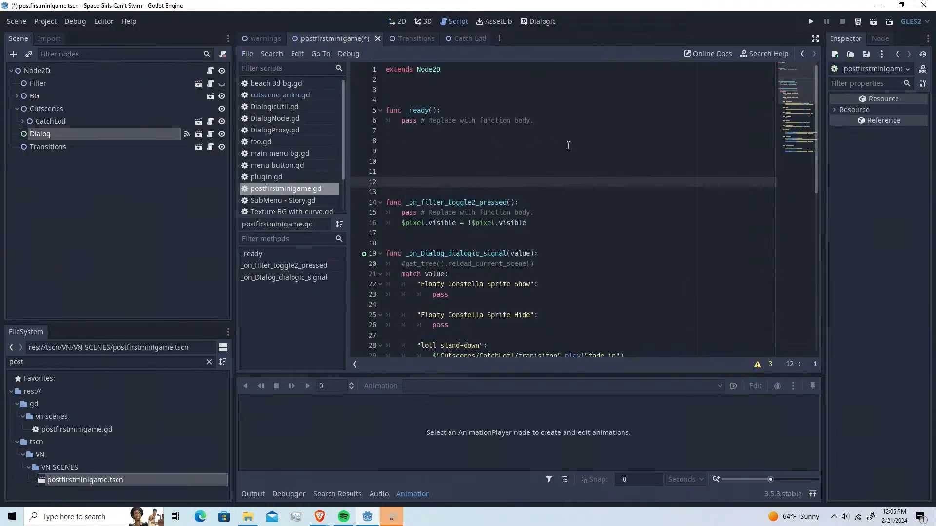
pyautogui.scroll(-6, 536, 171)
pyautogui.scroll(6, 470, 210)
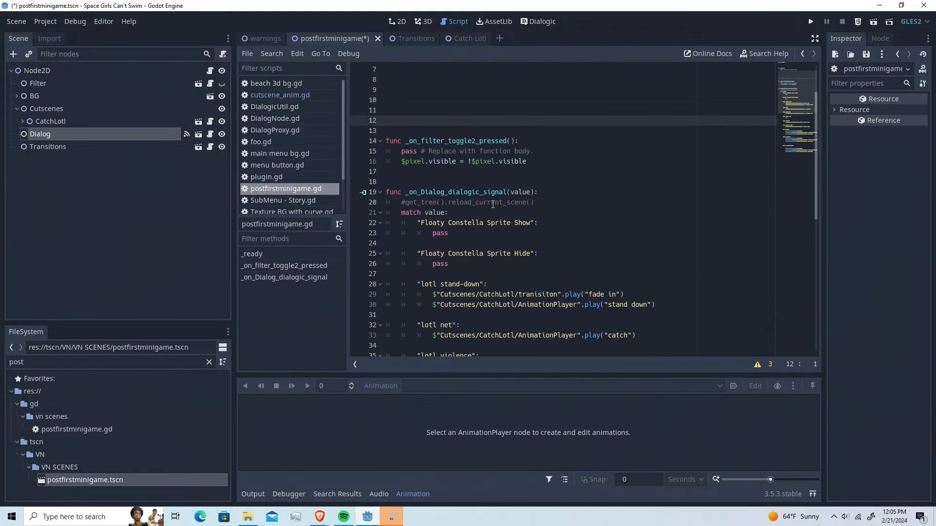
# Highlight the _on_Dialog_dialogic_signal function header, its value parameter, and the match block through the "BEST ENDING +1" case
pyautogui.tripleClick(496, 193)
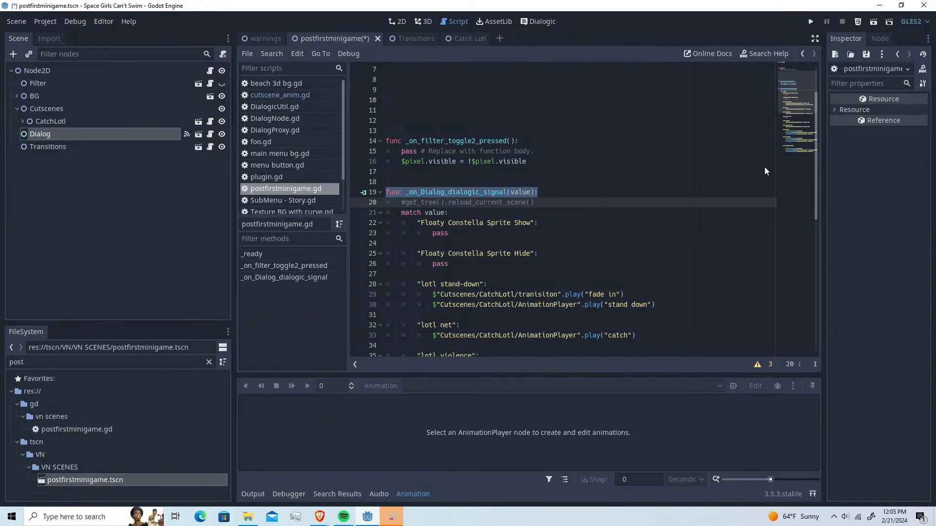
pyautogui.doubleClick(524, 193)
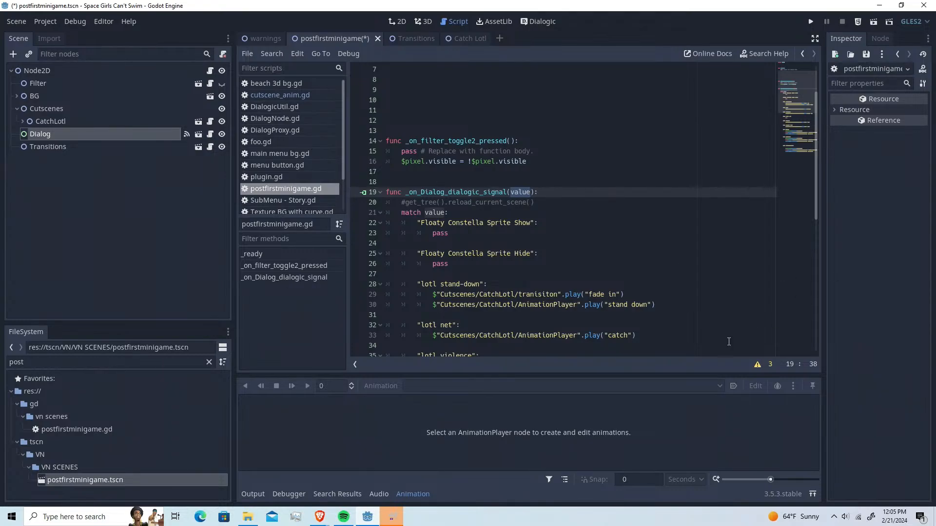
pyautogui.scroll(2, 552, 189)
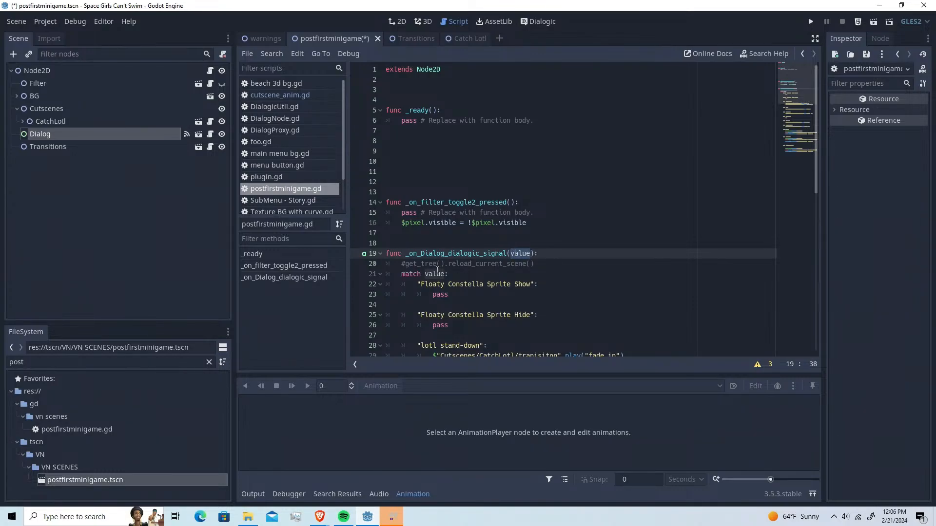
pyautogui.scroll(-4, 437, 271)
pyautogui.moveTo(401, 151); pyautogui.dragTo(515, 269)
pyautogui.hotkey('shift', 'Down')
pyautogui.hotkey('shift', 'Down')
pyautogui.hotkey('shift', 'Down')
pyautogui.hotkey('shift', 'Down')
pyautogui.hotkey('shift', 'Down')
pyautogui.hotkey('shift', 'Down')
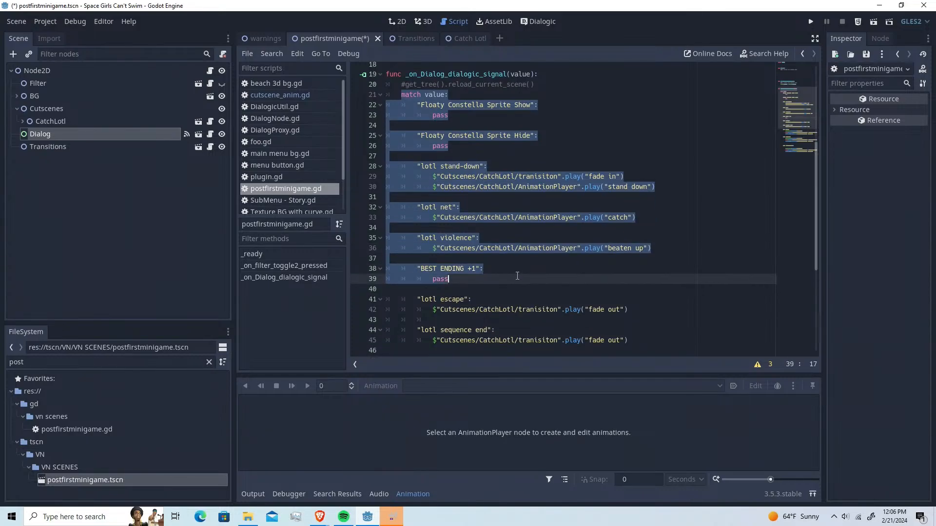
# Compare the Bare hands choice's "lotl violence" signal argument in Dialogic with the matching case in postfirstminigame.gd
pyautogui.click(530, 21)
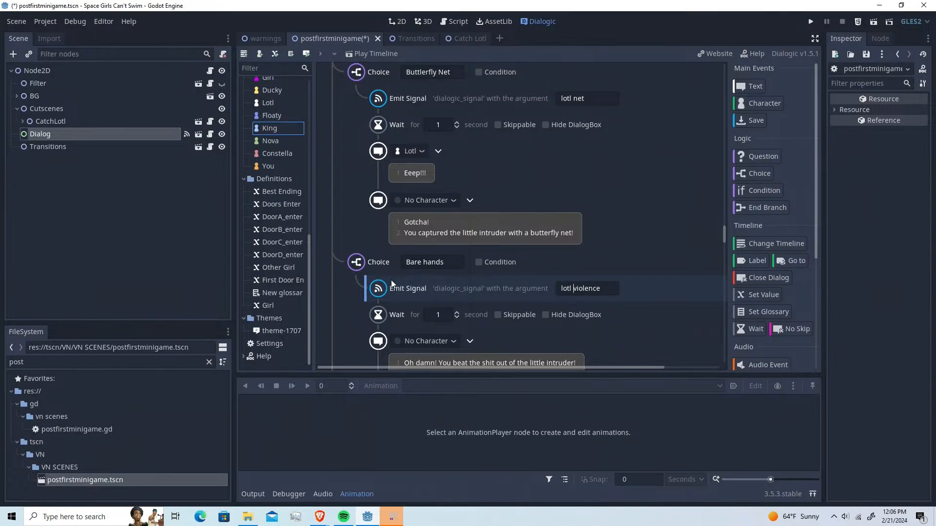
pyautogui.doubleClick(583, 289)
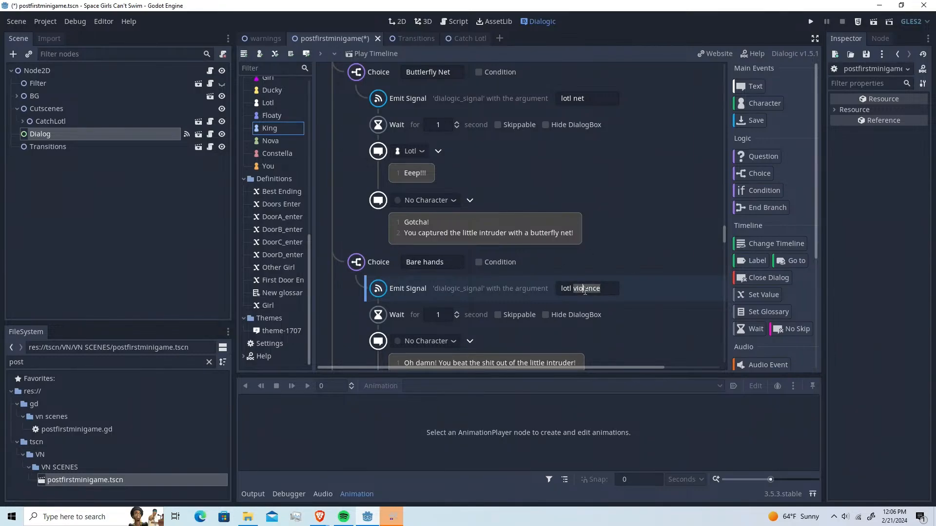
pyautogui.click(208, 71)
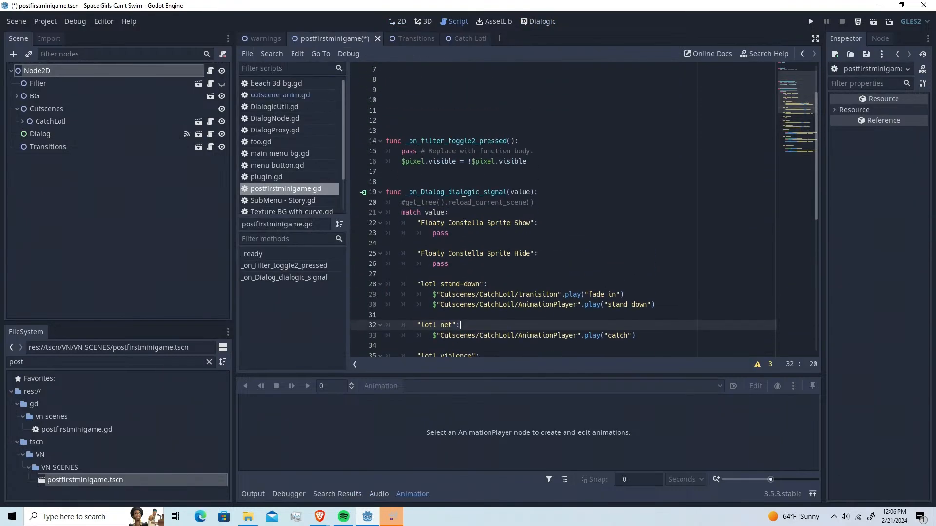
pyautogui.scroll(-5, 447, 231)
pyautogui.click(513, 222)
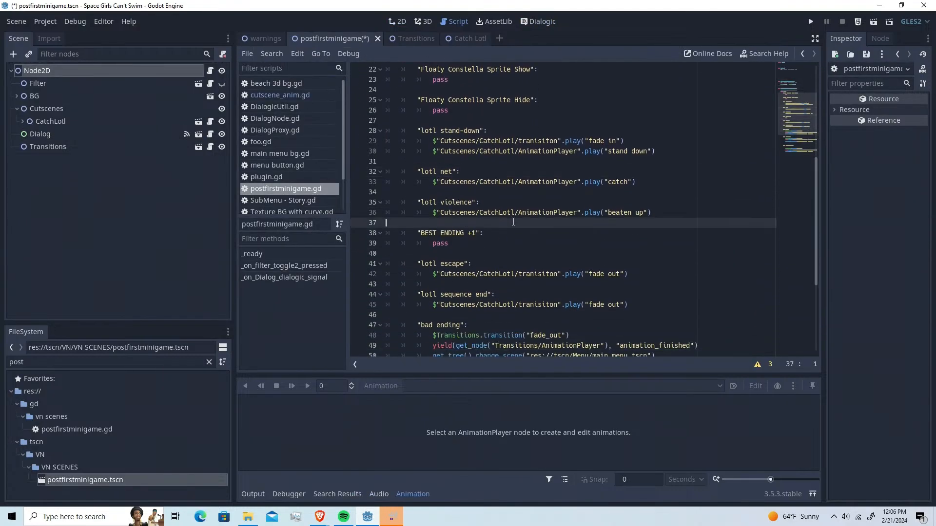
pyautogui.scroll(2, 472, 206)
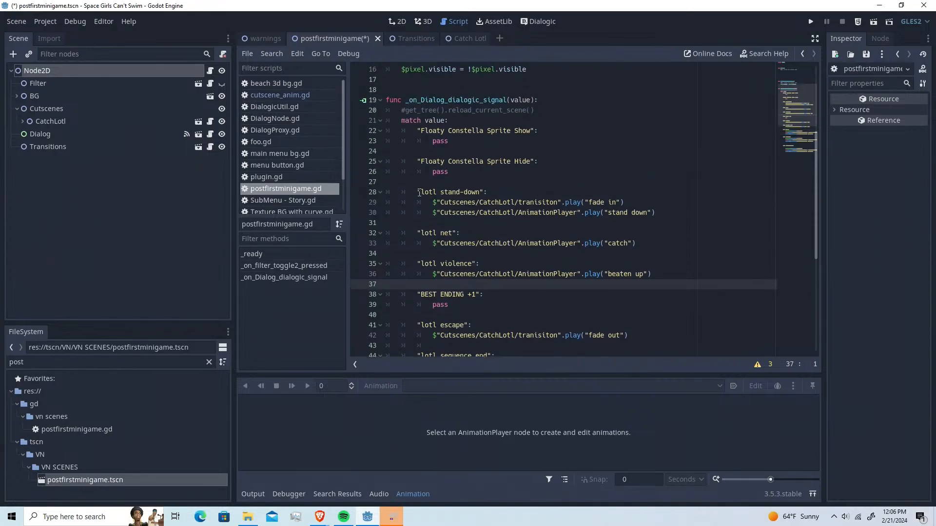
# Highlight the "lotl stand-down" case in the script and play the matching "stand down" animation in the Catch Lotl scene
pyautogui.moveTo(418, 192); pyautogui.dragTo(535, 202)
pyautogui.click(402, 39)
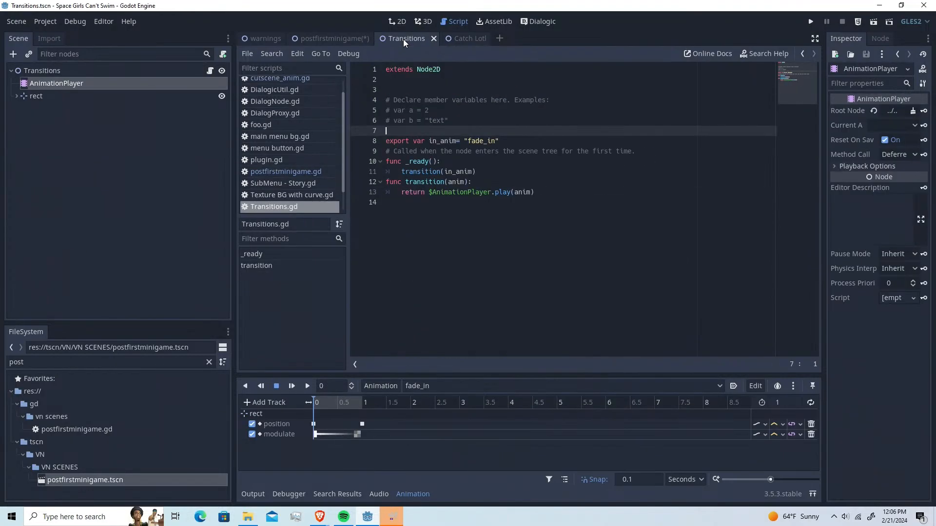
pyautogui.click(461, 39)
pyautogui.click(398, 21)
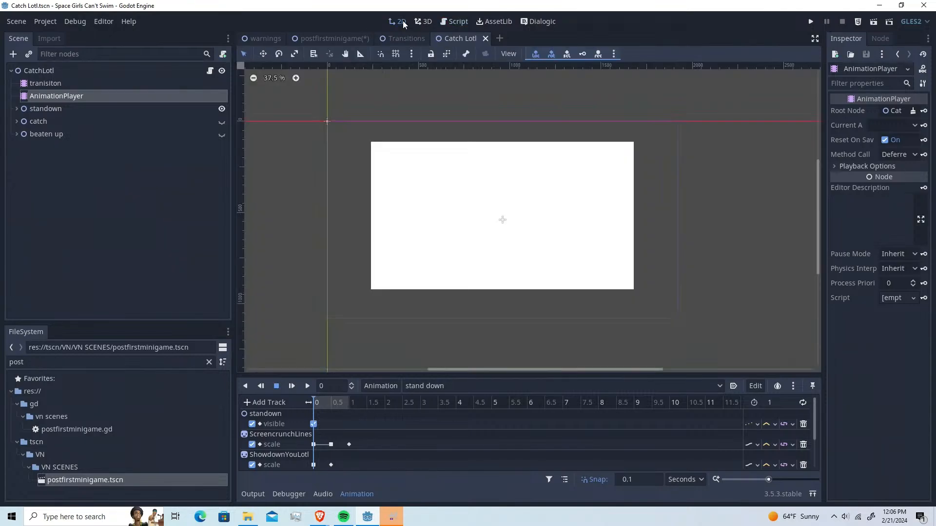
pyautogui.hotkey('shift', 'd')
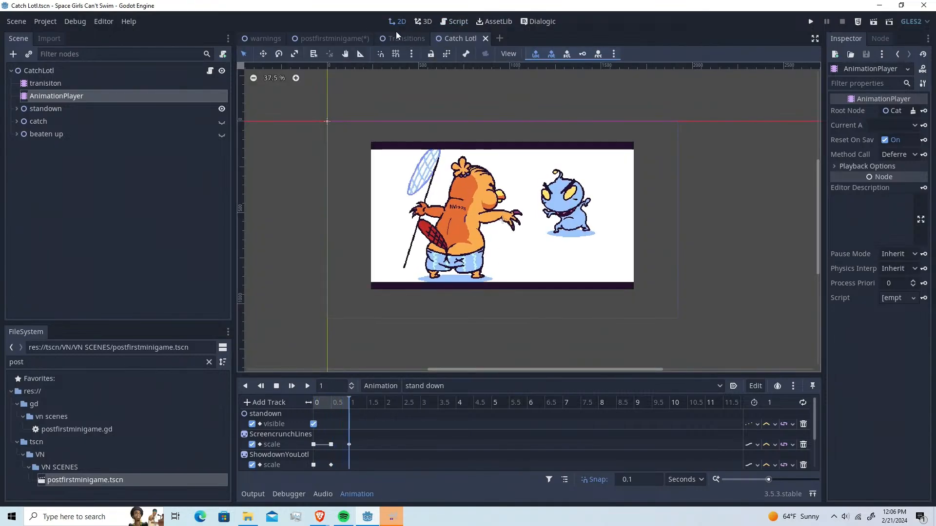
# Reopen postfirstminigame.gd and point out the matched value and the "Floaty Constella Sprite Show" and "Hide" cases
pyautogui.click(394, 37)
pyautogui.click(351, 37)
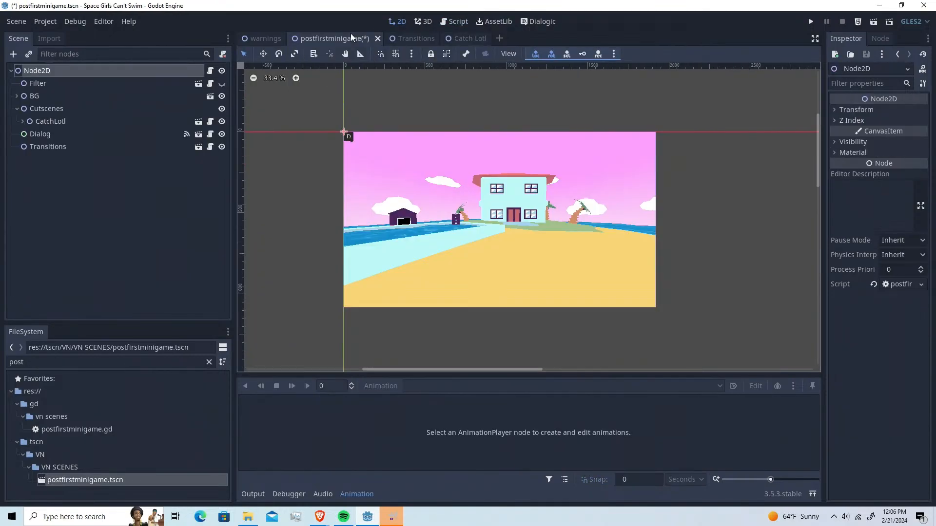
pyautogui.click(213, 70)
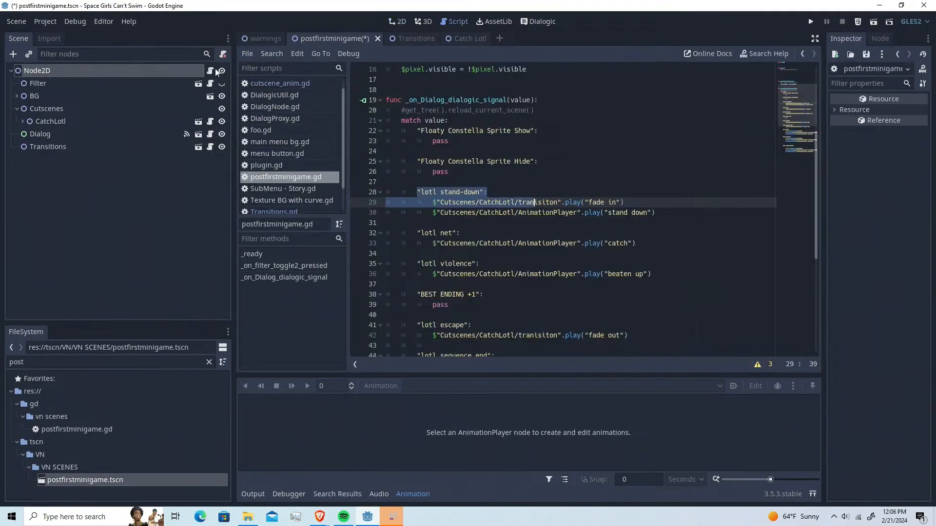
pyautogui.click(694, 301)
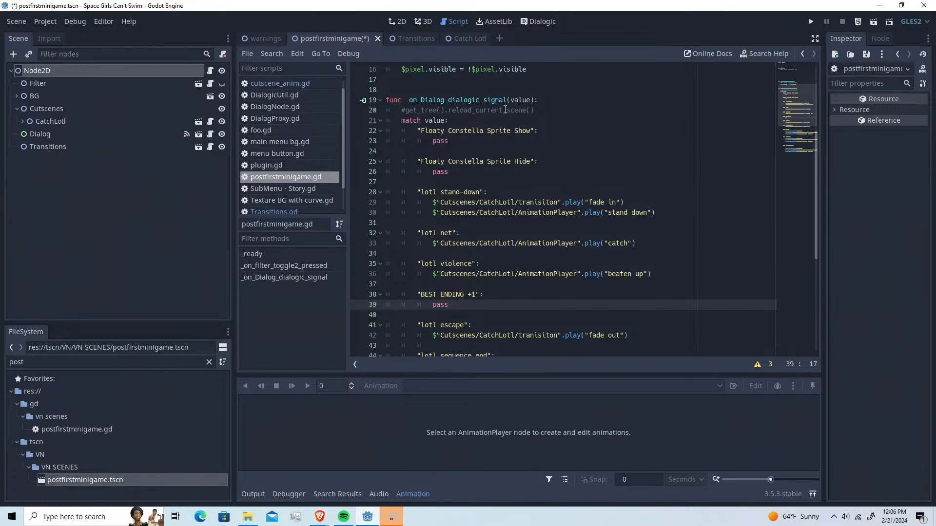
pyautogui.doubleClick(433, 122)
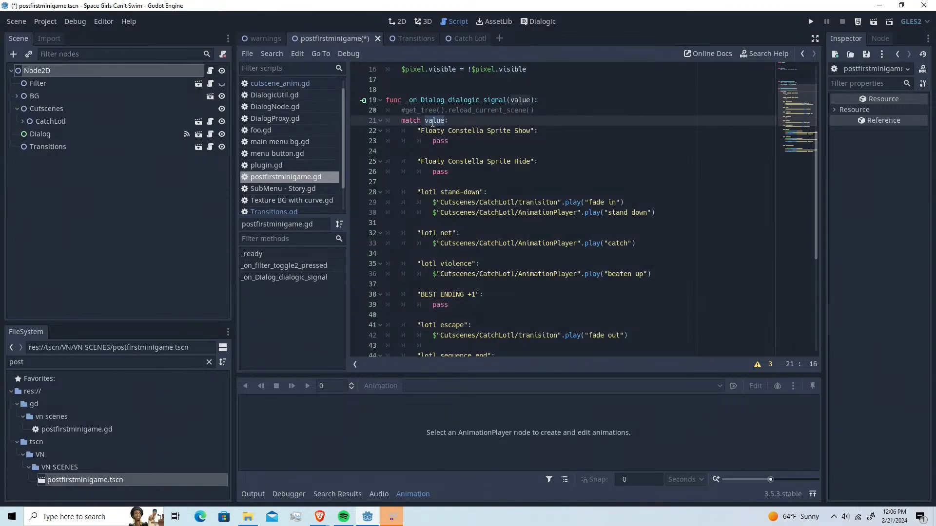
pyautogui.moveTo(417, 131); pyautogui.dragTo(587, 126)
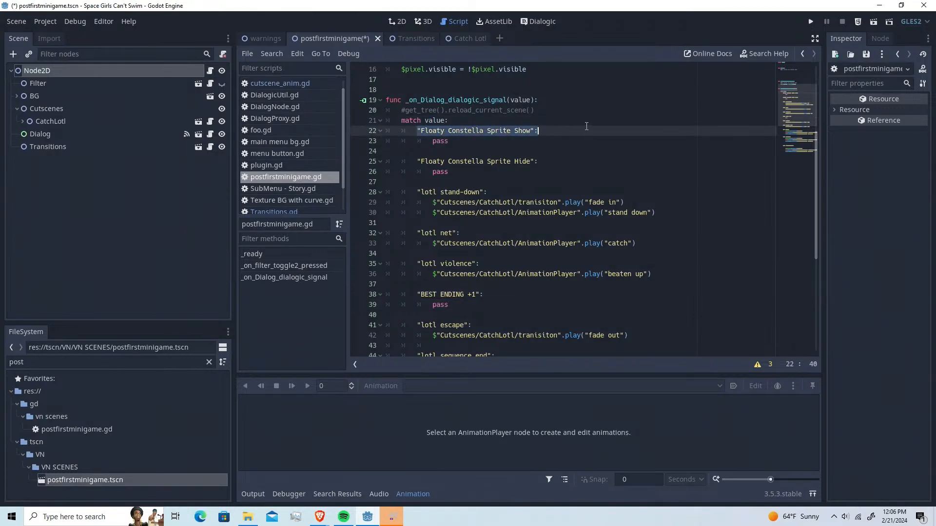
pyautogui.click(593, 161)
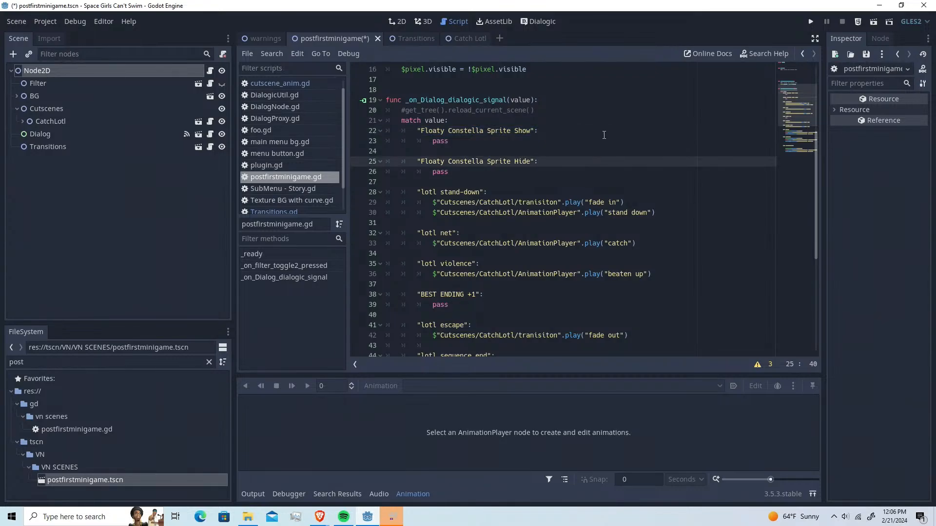
pyautogui.click(604, 135)
pyautogui.click(603, 137)
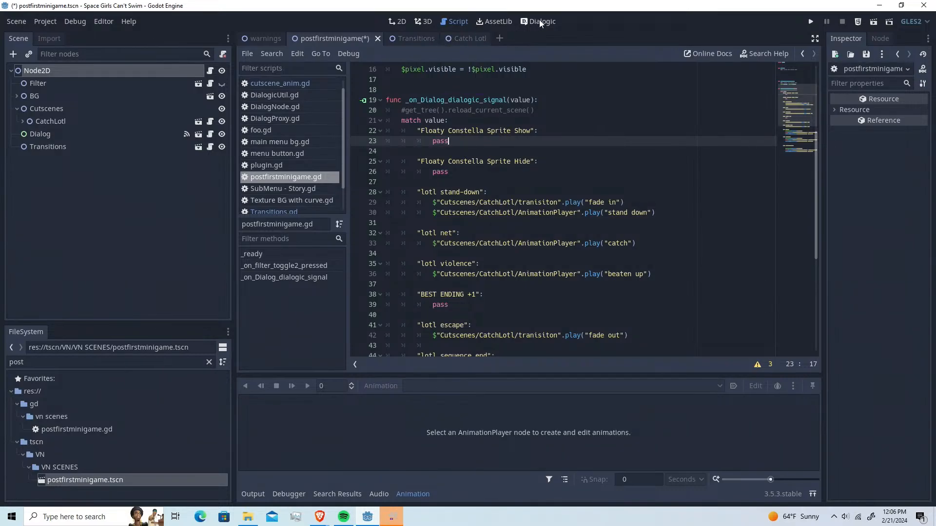
# In the Catch Lotl scene, preview the "fade in" animation of the tranisiton player, then return to AnimationPlayer's "stand down" animation
pyautogui.click(414, 39)
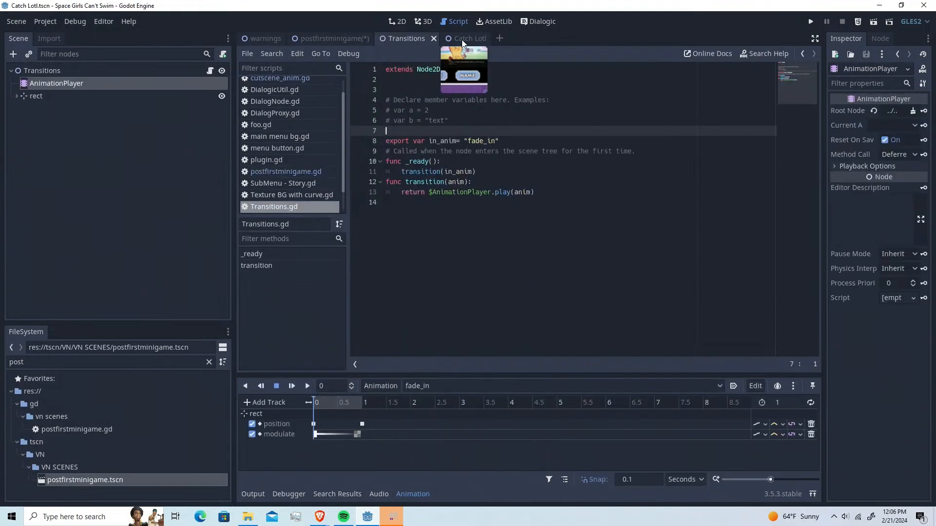
pyautogui.click(460, 38)
pyautogui.click(404, 24)
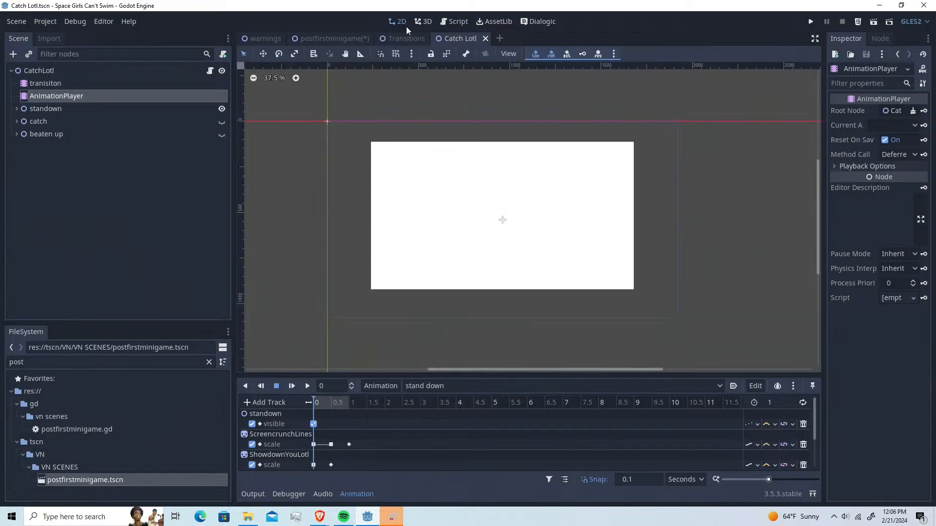
pyautogui.click(148, 86)
pyautogui.click(293, 386)
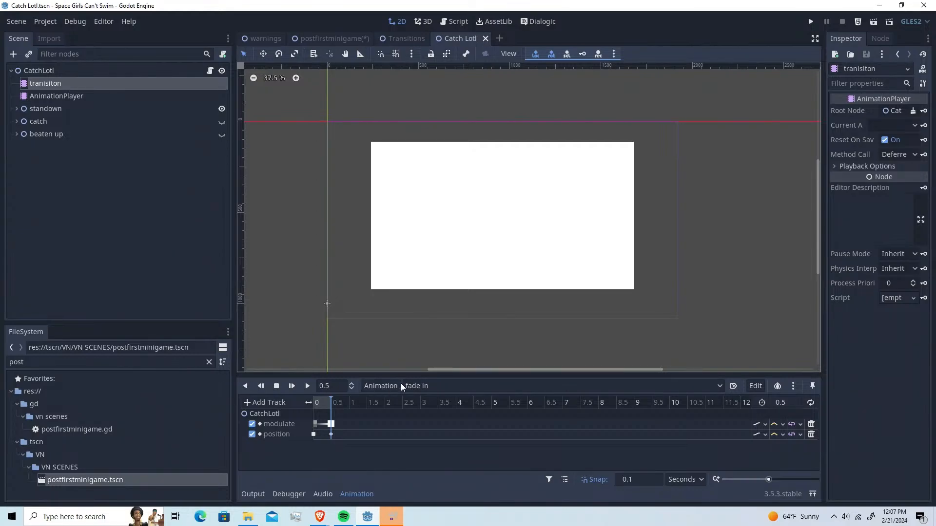
pyautogui.moveTo(321, 404)
pyautogui.mouseDown()
pyautogui.moveTo(302, 409)
pyautogui.moveTo(331, 403)
pyautogui.mouseUp()
pyautogui.click(72, 88)
pyautogui.click(72, 96)
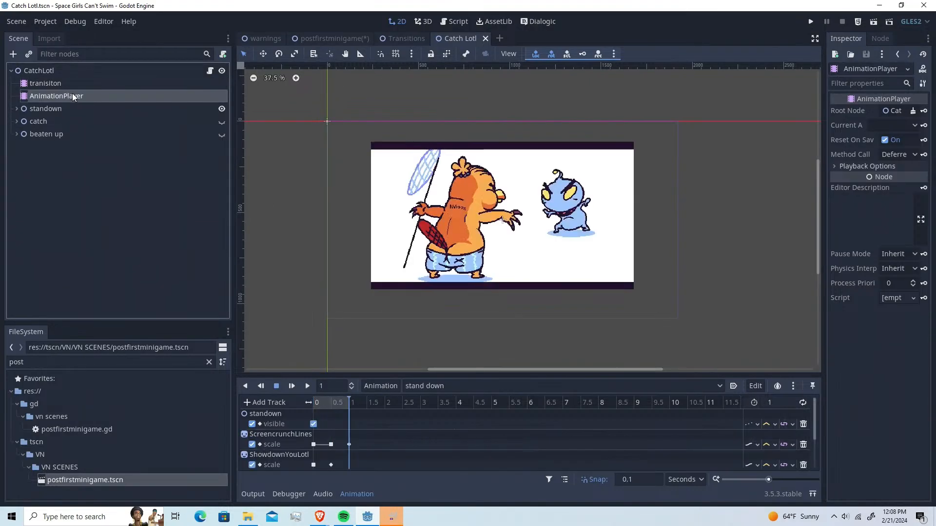
# Scrub the "stand down" animation and examine the ScreencrunchLines and ShowdownYouLotl sprites it animates in the Catch Lotl node tree
pyautogui.moveTo(317, 403); pyautogui.dragTo(350, 407)
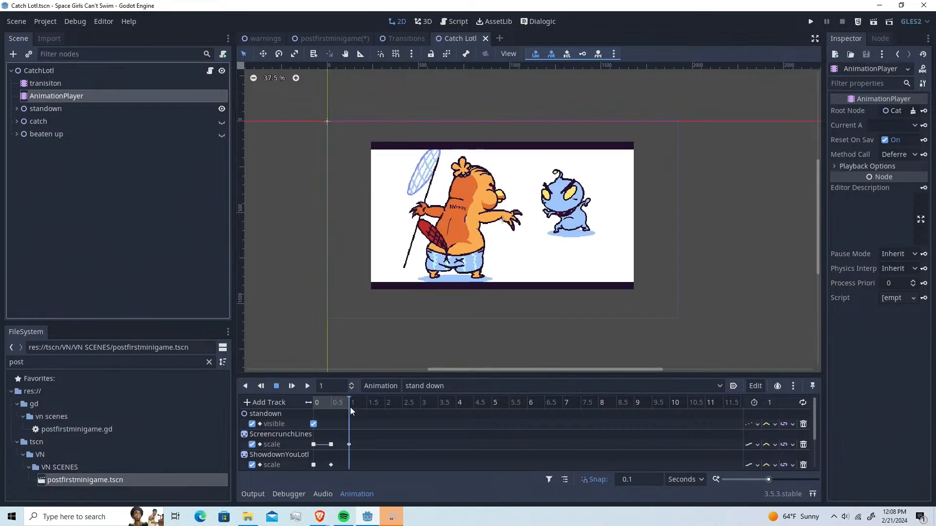
pyautogui.click(16, 121)
pyautogui.click(24, 120)
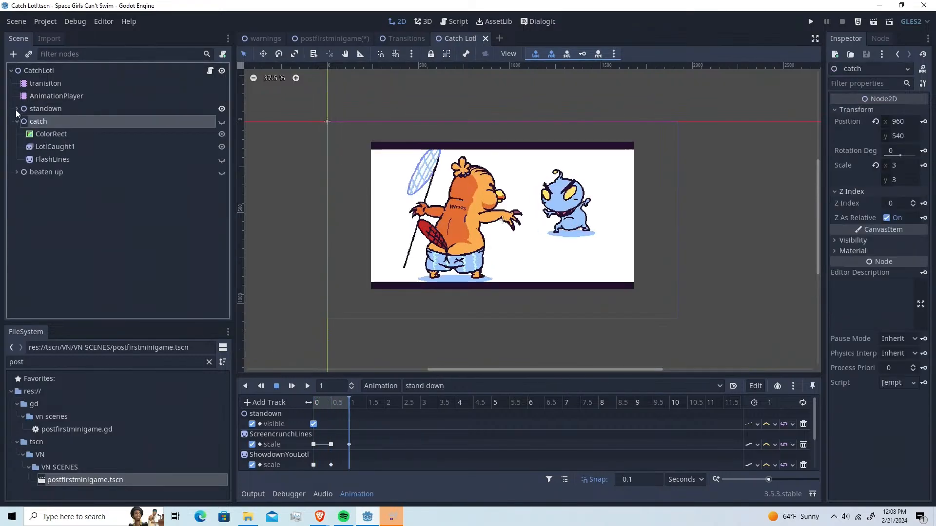
pyautogui.click(16, 109)
pyautogui.click(39, 159)
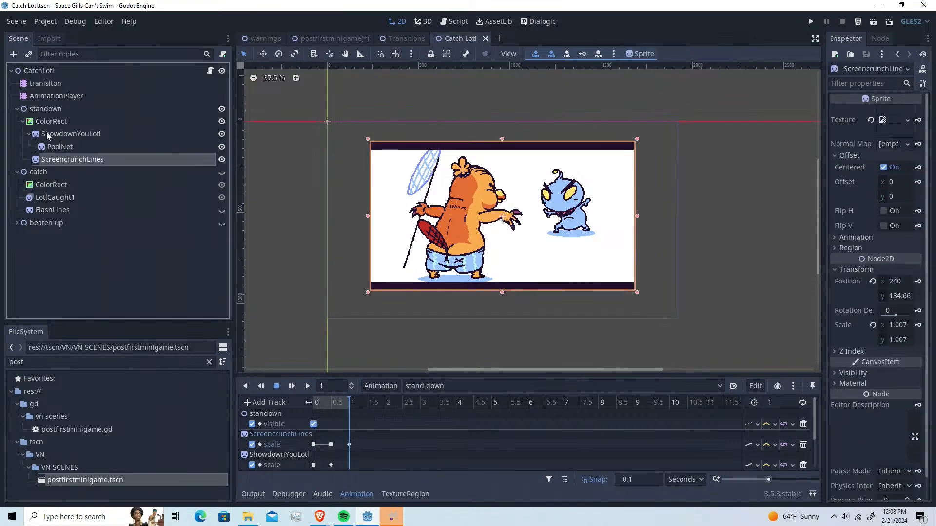
pyautogui.click(47, 134)
pyautogui.click(17, 172)
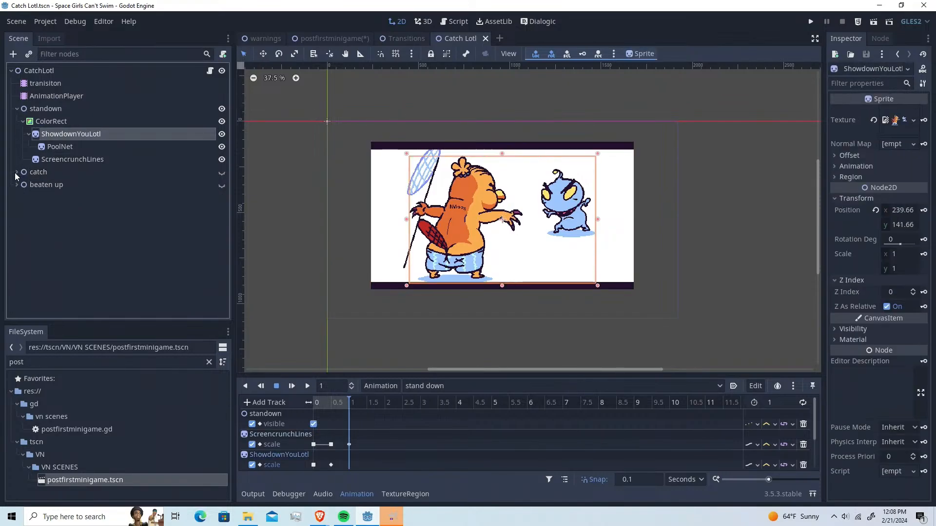
# Scrub the "stand down" animation against ShowdownYouLotl's scale keys and expand the sprite's texture preview
pyautogui.moveTo(341, 402)
pyautogui.mouseDown()
pyautogui.moveTo(321, 401)
pyautogui.moveTo(350, 403)
pyautogui.mouseUp()
pyautogui.scroll(-2, 425, 448)
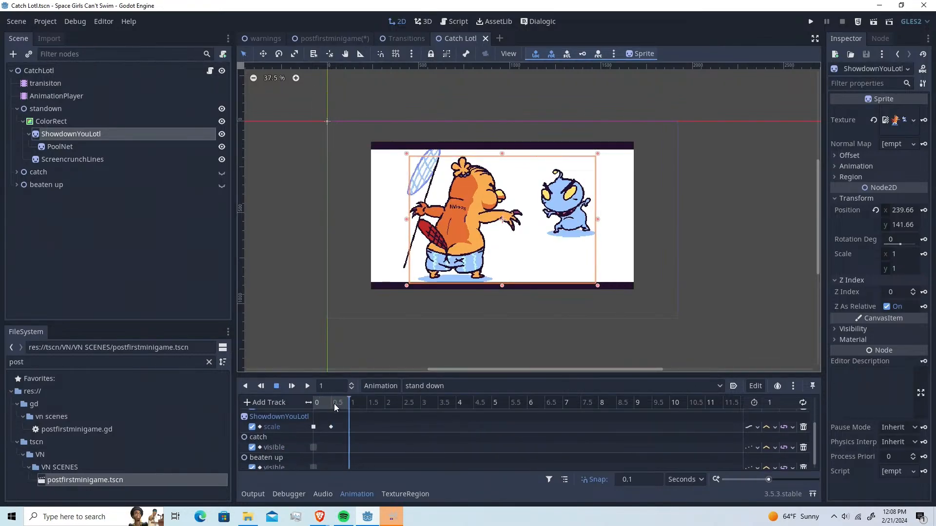
pyautogui.moveTo(334, 404); pyautogui.dragTo(317, 405)
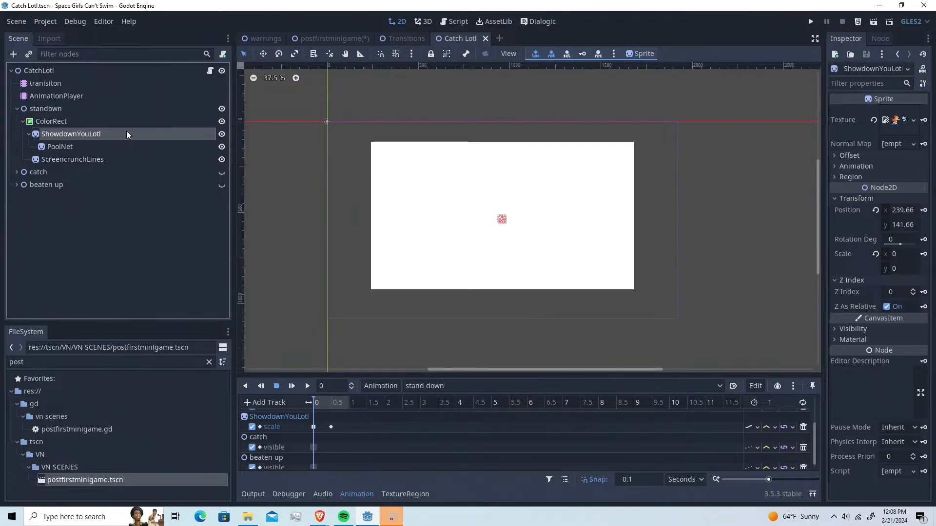
pyautogui.click(400, 404)
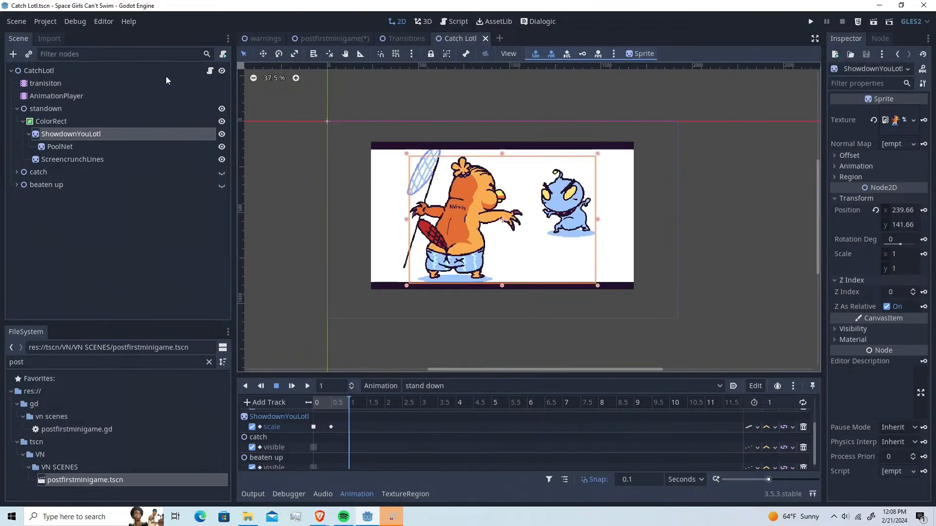
pyautogui.click(894, 120)
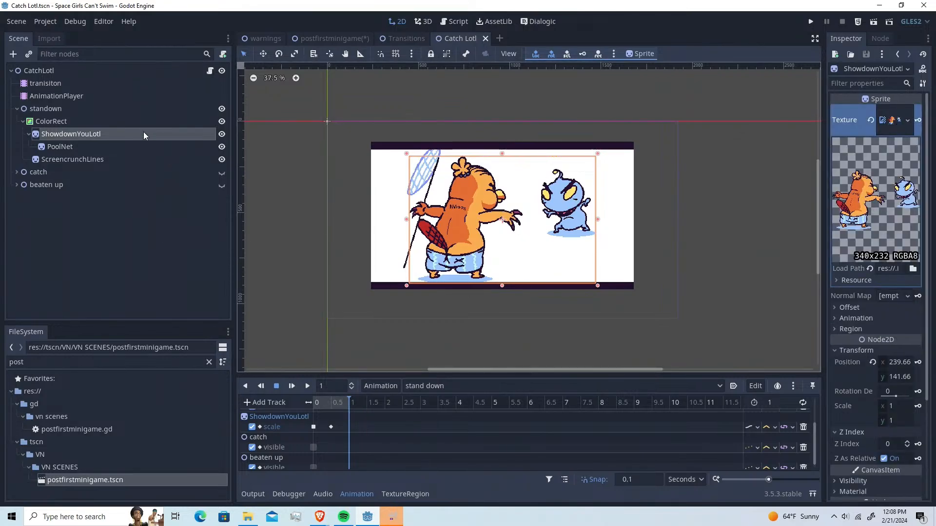
pyautogui.moveTo(331, 404)
pyautogui.mouseDown()
pyautogui.moveTo(302, 411)
pyautogui.moveTo(339, 417)
pyautogui.mouseUp()
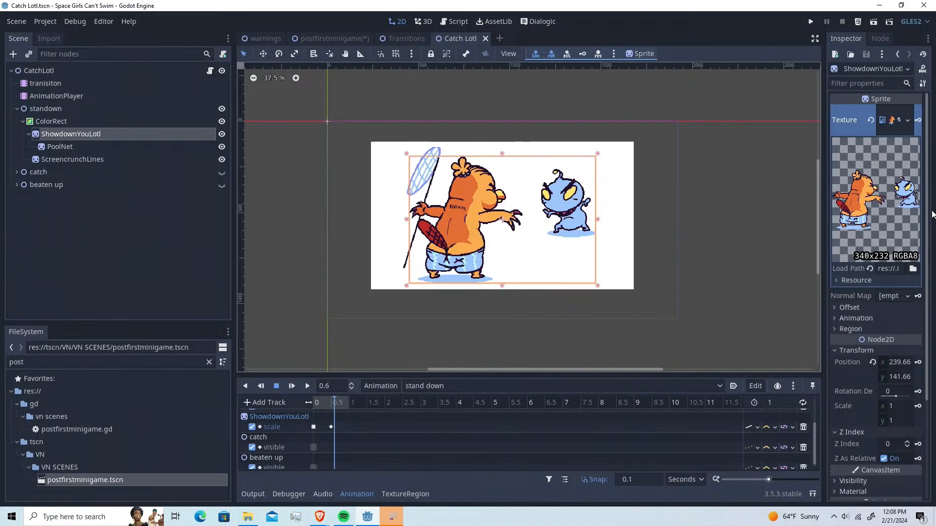
pyautogui.click(615, 236)
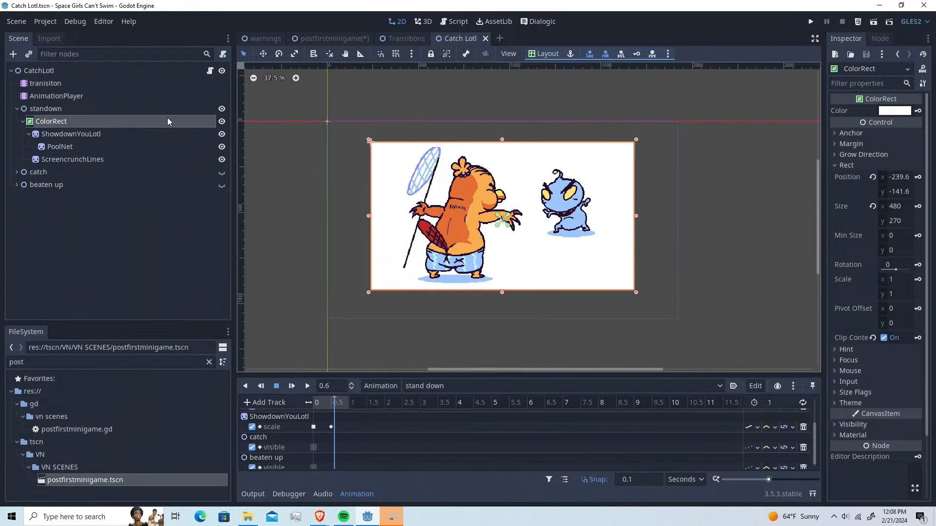
# Load the tranisiton player's "fade in" animation and scrub it from its end back to the start
pyautogui.click(172, 85)
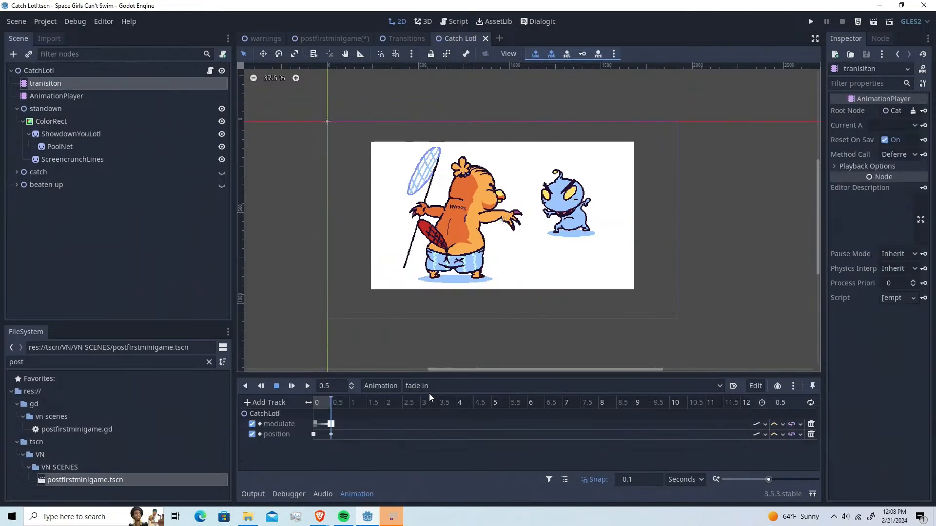
pyautogui.moveTo(331, 403)
pyautogui.mouseDown()
pyautogui.moveTo(302, 397)
pyautogui.moveTo(328, 398)
pyautogui.mouseUp()
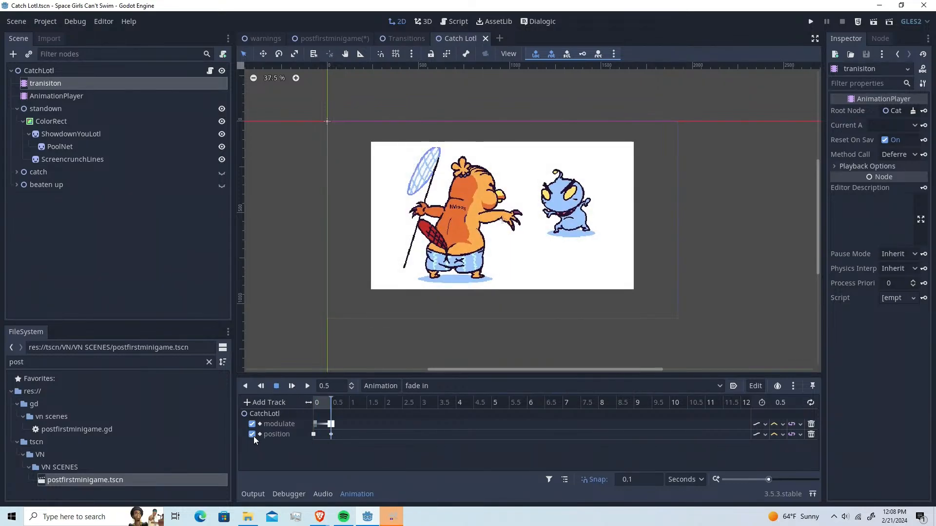
pyautogui.click(320, 407)
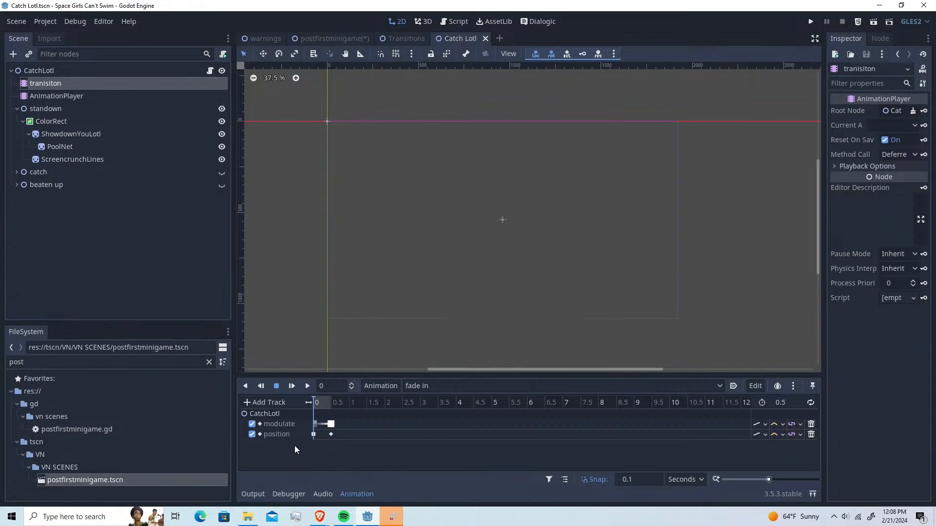
# Move the first position key of "fade in" to about 1.3 s, duplicate the 0.5 s position key at 0 s, and save the scene
pyautogui.moveTo(310, 436); pyautogui.dragTo(356, 435)
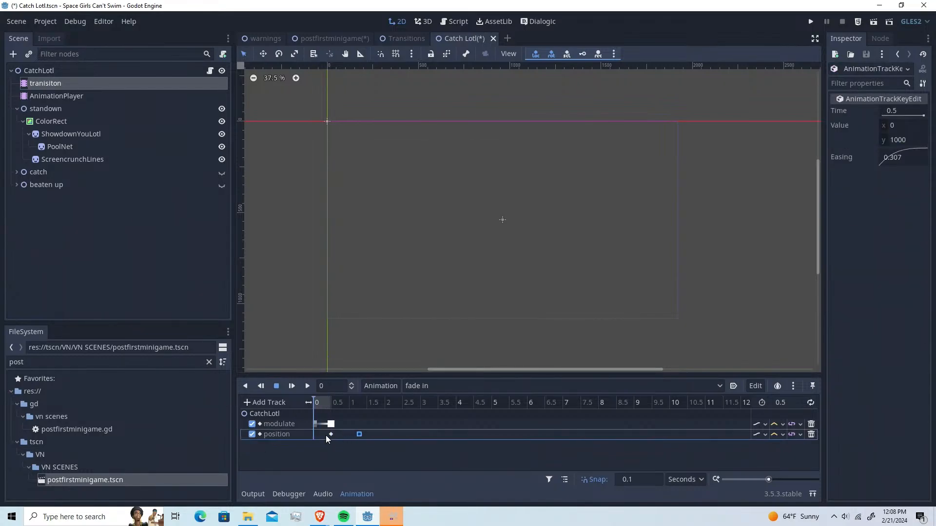
pyautogui.click(331, 435)
pyautogui.hotkey('ctrl', 'd')
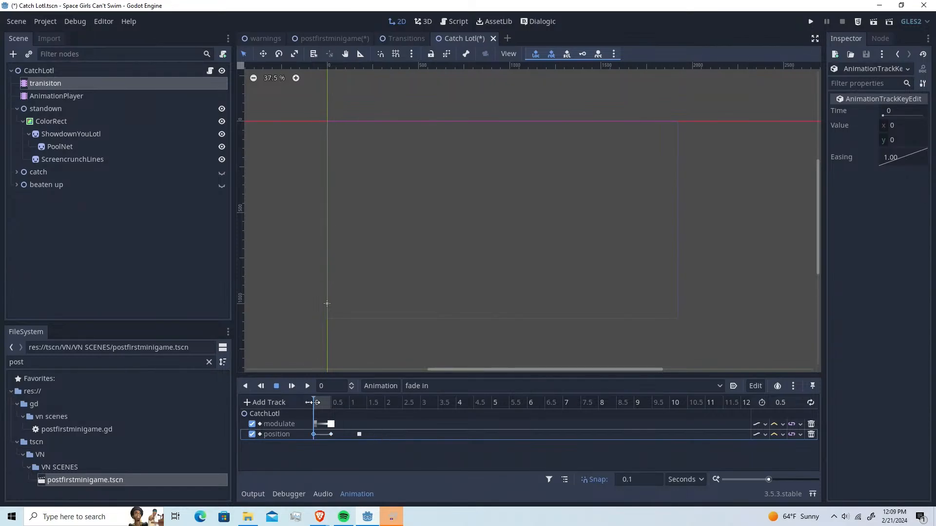
pyautogui.click(320, 405)
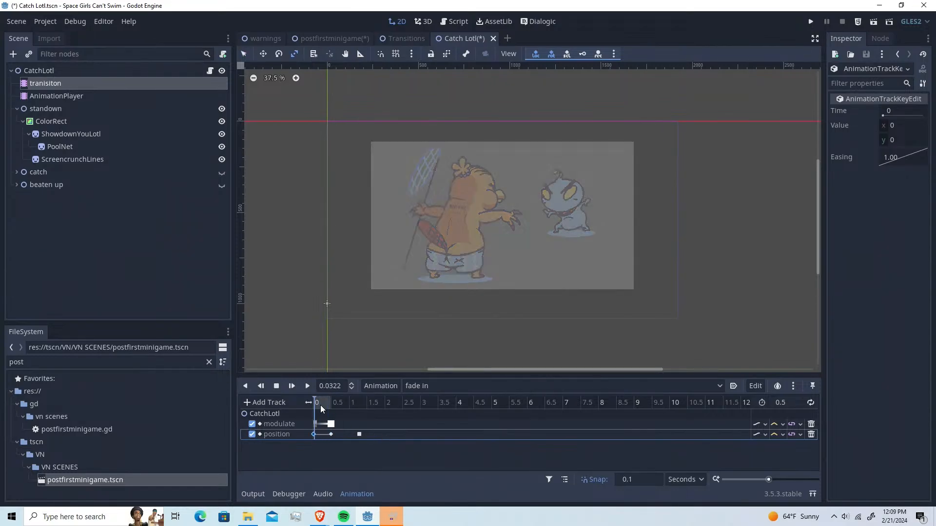
pyautogui.hotkey('ctrl', 's')
pyautogui.moveTo(320, 405); pyautogui.dragTo(347, 405)
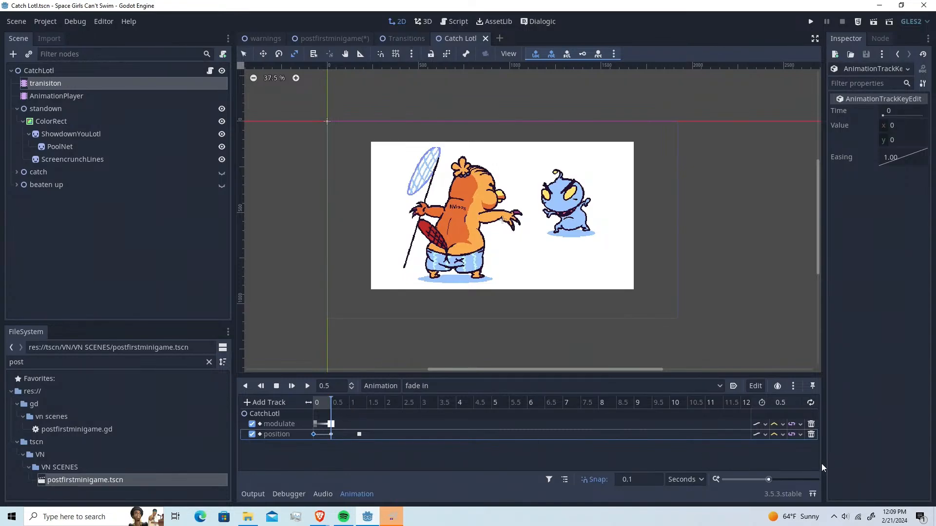
# Enlarge the "fade in" timeline and move the position key lying beyond the animation's end to about 0.7 s
pyautogui.moveTo(769, 479); pyautogui.dragTo(782, 476)
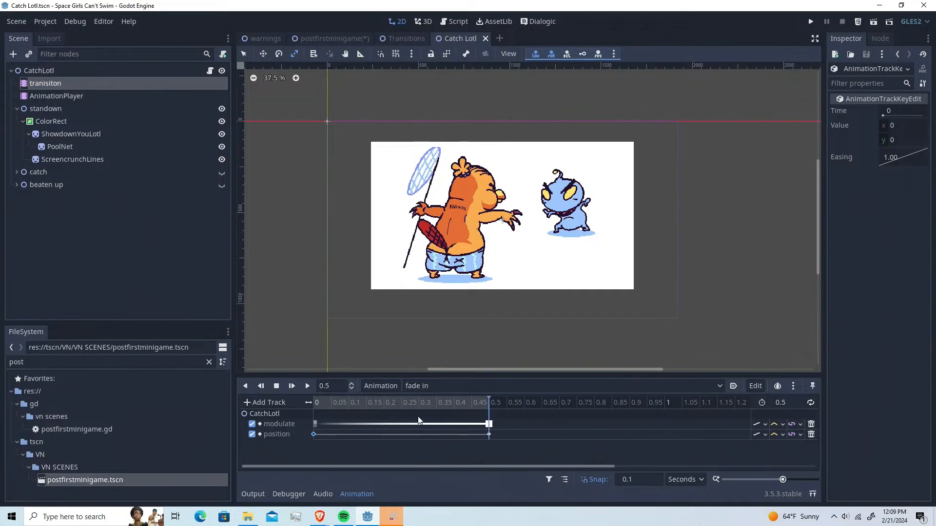
pyautogui.moveTo(374, 408); pyautogui.dragTo(599, 449)
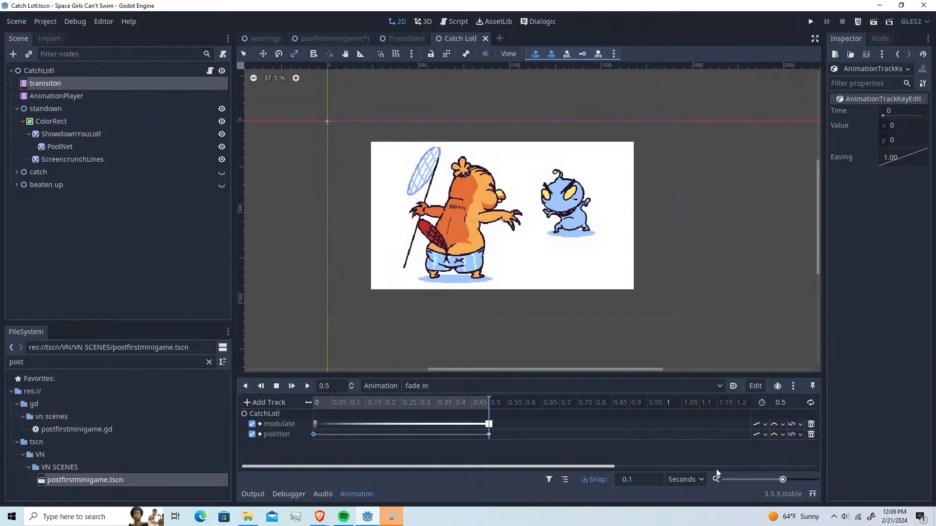
pyautogui.moveTo(750, 479); pyautogui.dragTo(780, 480)
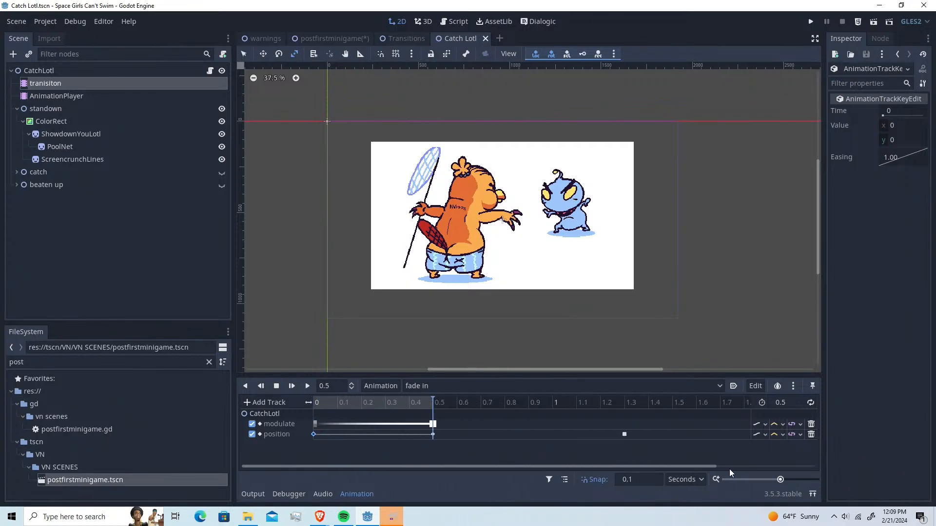
pyautogui.click(624, 434)
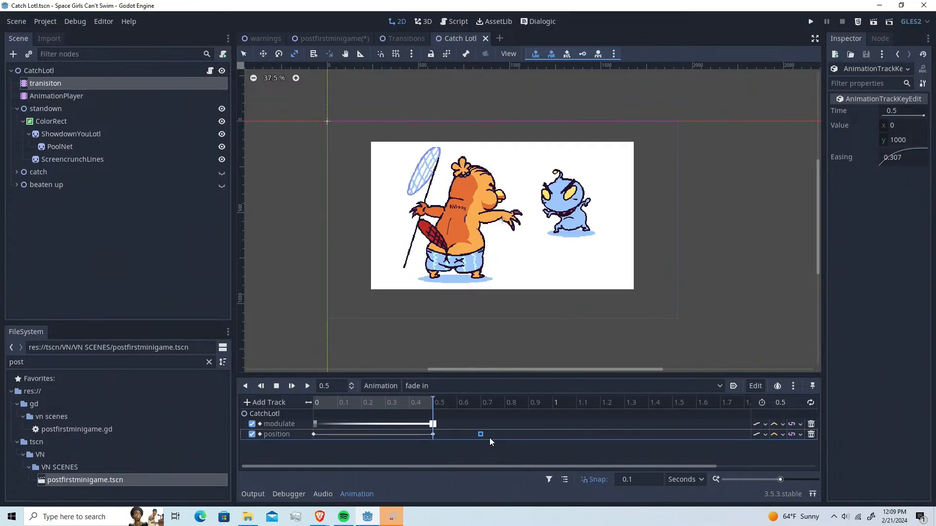
pyautogui.moveTo(489, 438); pyautogui.dragTo(489, 440)
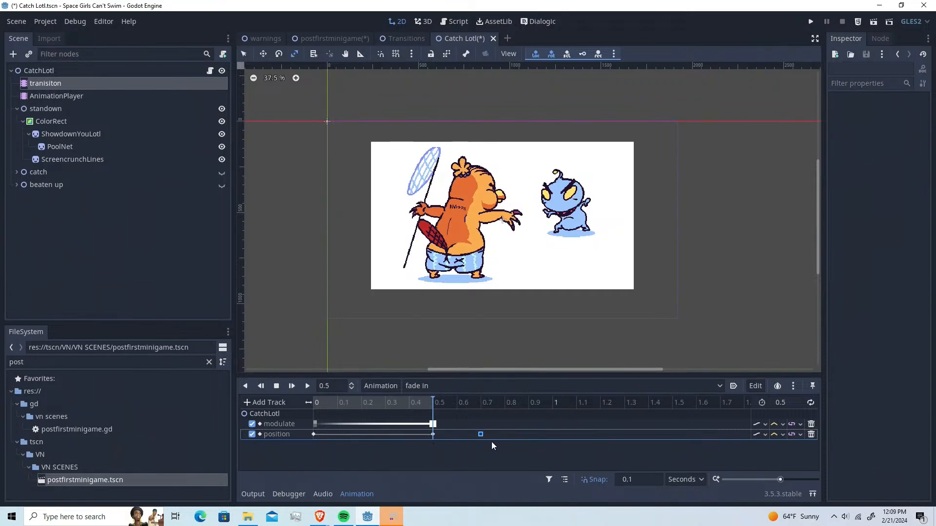
# Play "fade in" from the start with looping enabled, and turn looping back off
pyautogui.moveTo(359, 403); pyautogui.dragTo(236, 413)
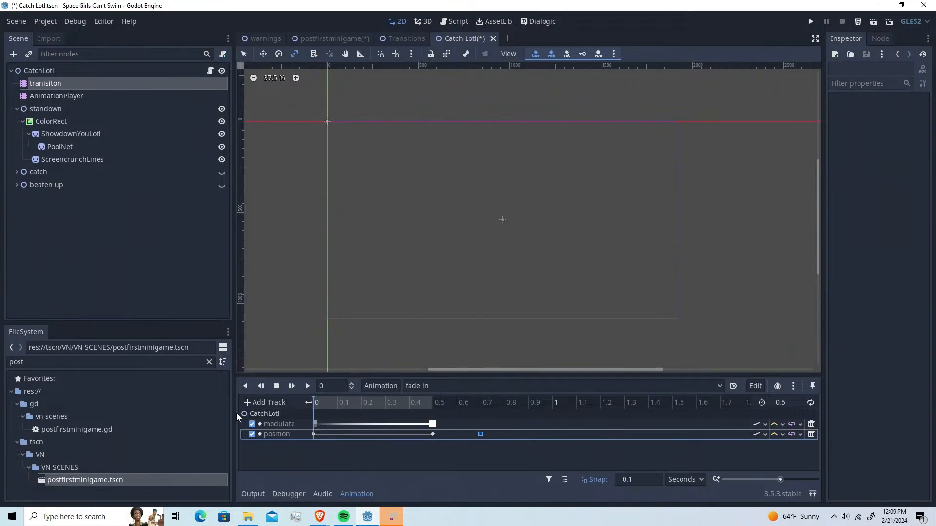
pyautogui.click(809, 404)
pyautogui.press('d')
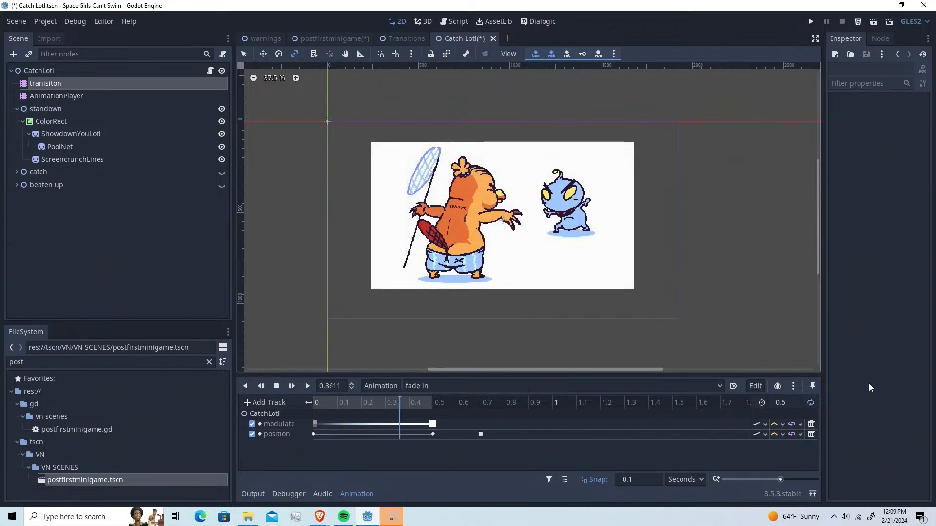
pyautogui.click(811, 403)
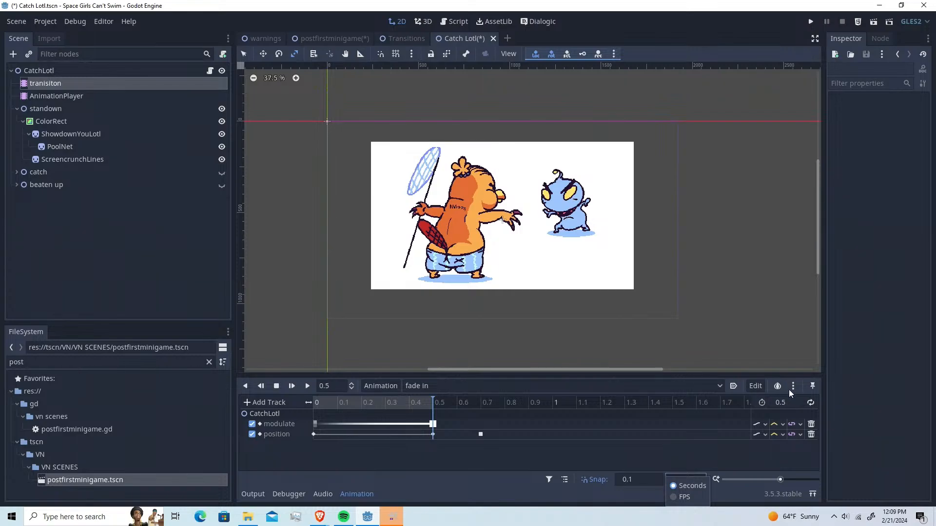
# Highlight the length value of "fade in", reselect the tranisiton player and save the Catch Lotl scene
pyautogui.click(788, 405)
pyautogui.click(788, 403)
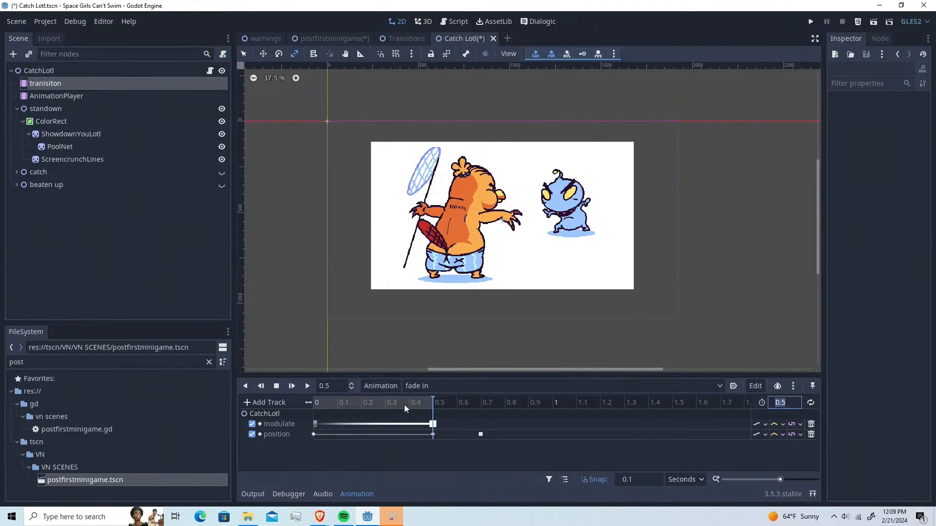
pyautogui.click(416, 418)
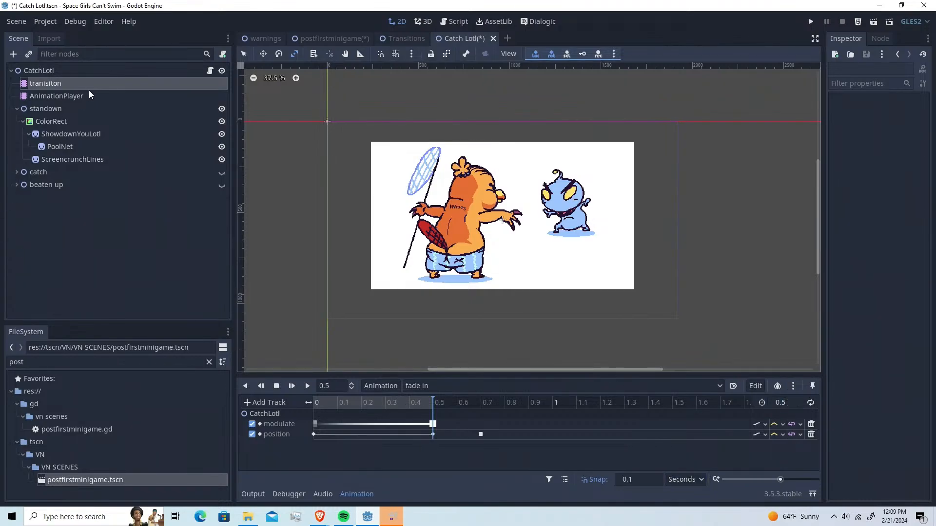
pyautogui.click(119, 78)
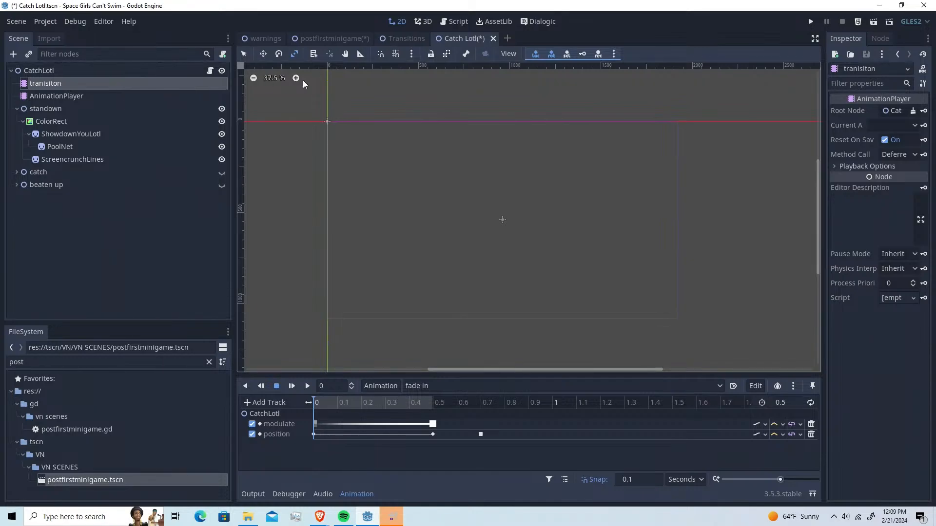
pyautogui.hotkey('ctrl', 's')
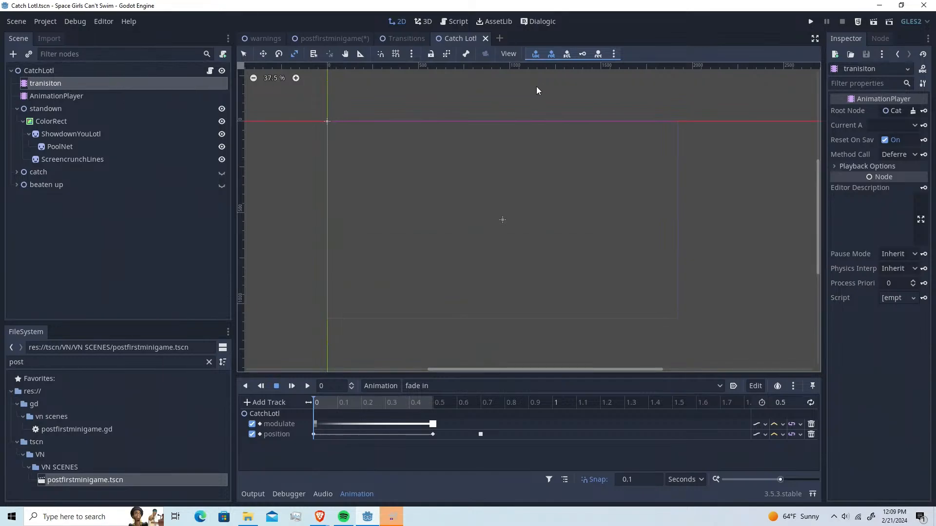
# Compare the playback speed options of tranisiton and the Transitions scene's AnimationPlayer, and return to Catch Lotl's AnimationPlayer
pyautogui.click(852, 164)
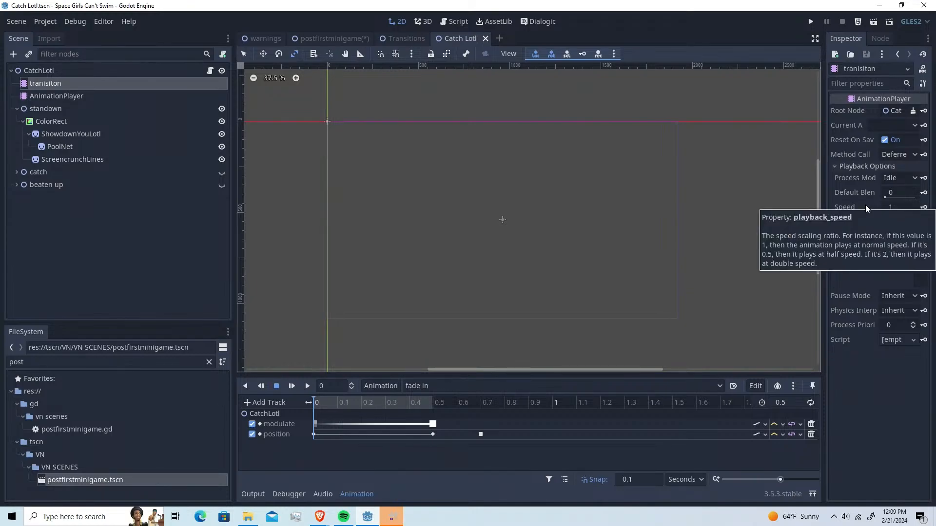
pyautogui.click(381, 38)
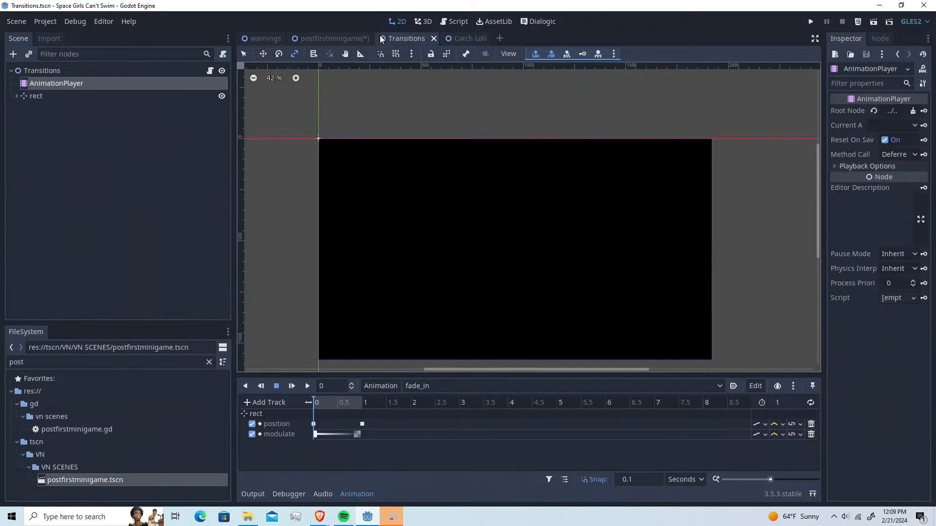
pyautogui.click(893, 165)
pyautogui.click(184, 95)
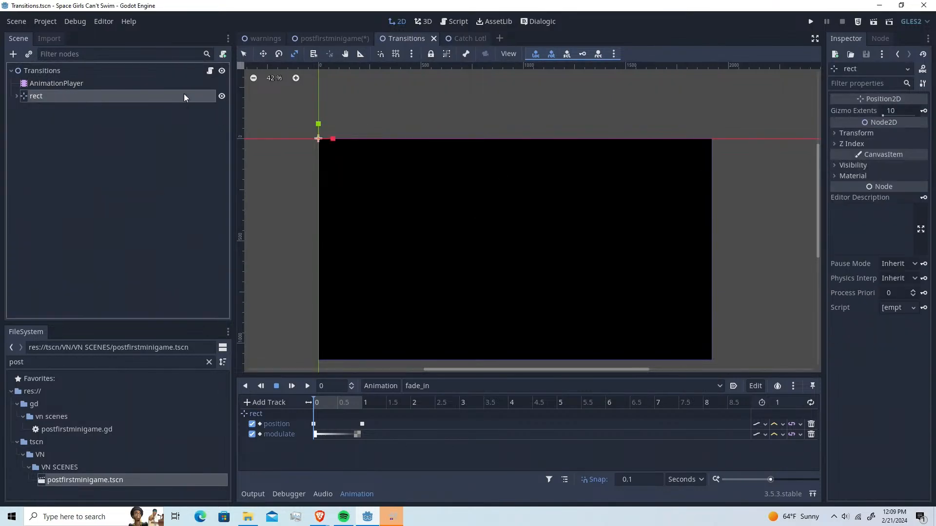
pyautogui.click(184, 85)
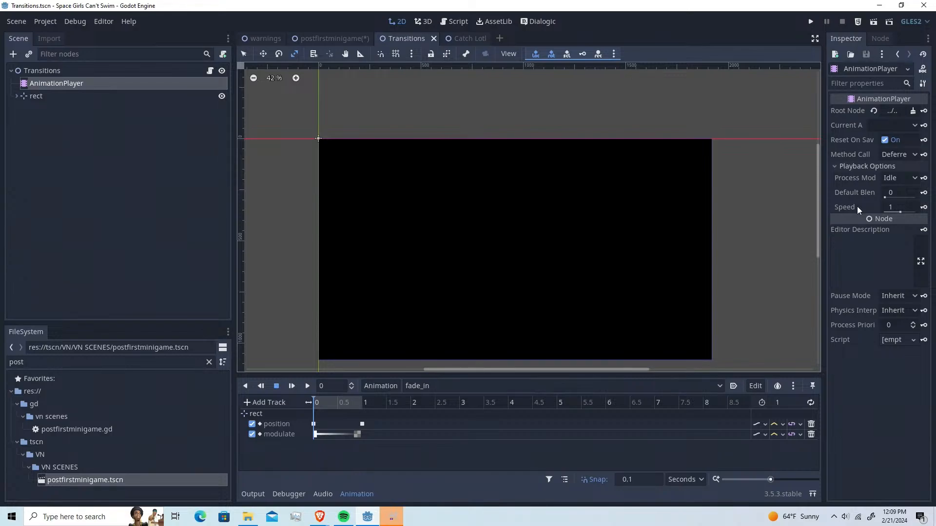
pyautogui.moveTo(857, 207)
pyautogui.click(466, 34)
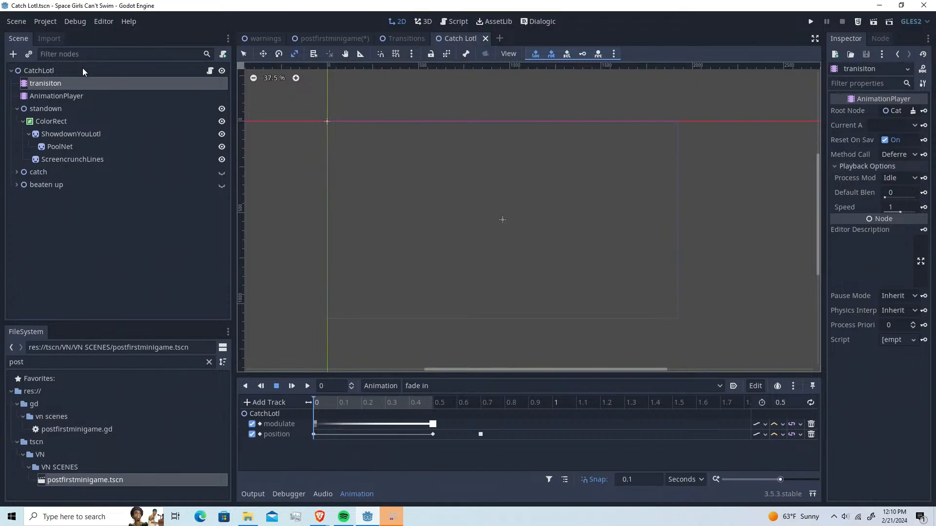
pyautogui.click(84, 97)
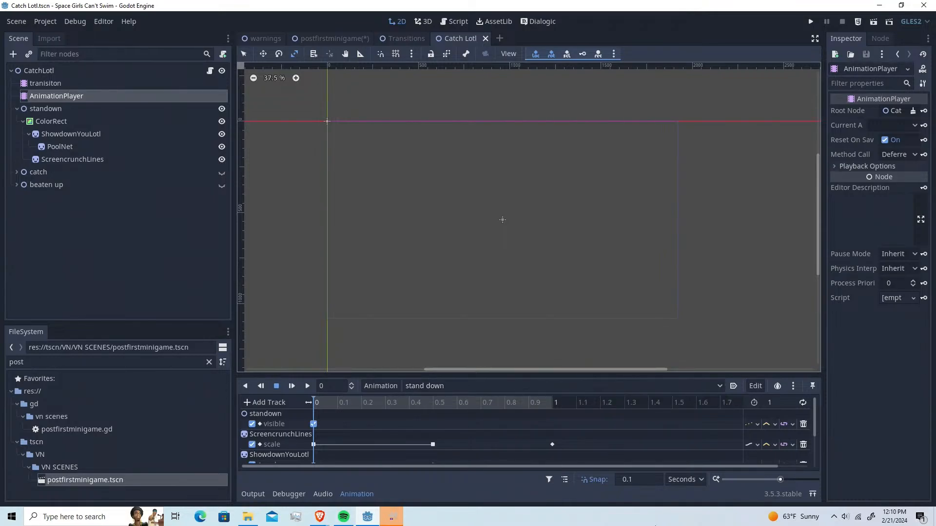
# Switch to the Brave browser and open the Greedy Goblins game page from the CubePunks site
pyautogui.click(319, 512)
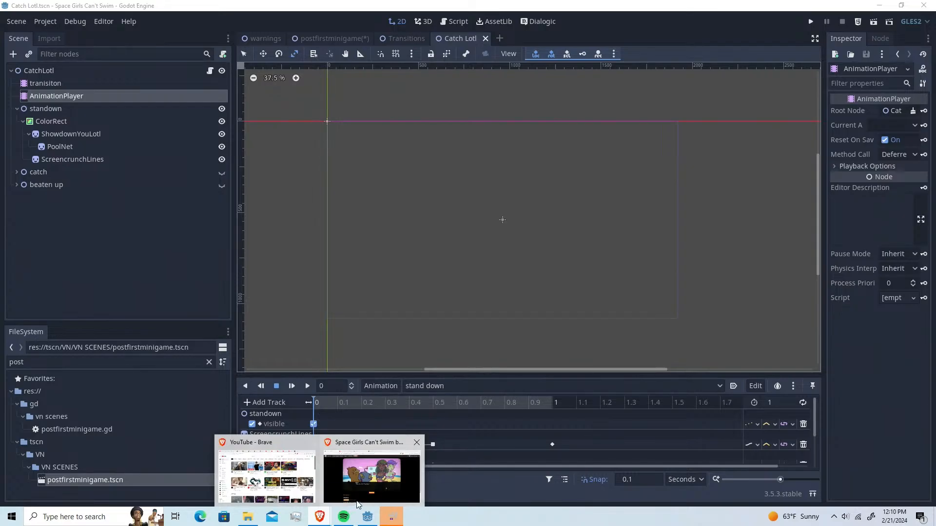
pyautogui.click(372, 470)
pyautogui.click(486, 6)
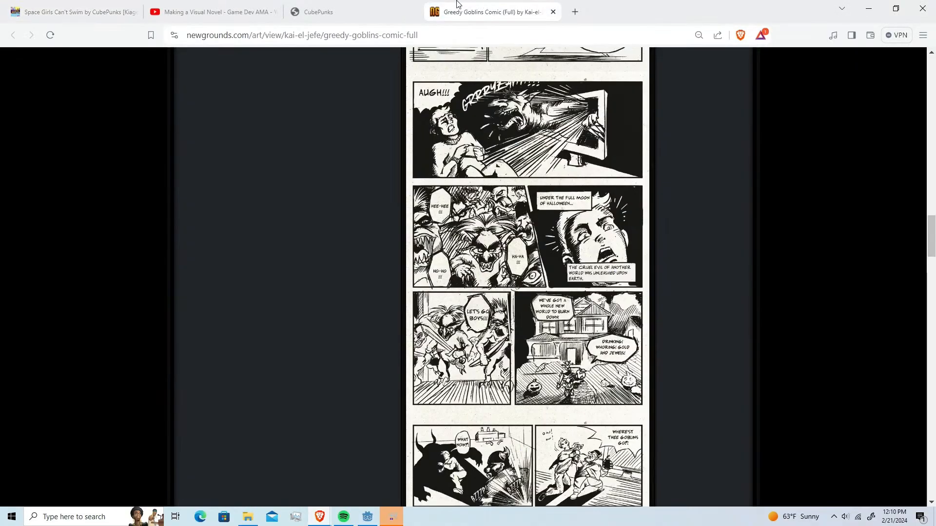
pyautogui.click(333, 7)
pyautogui.click(491, 4)
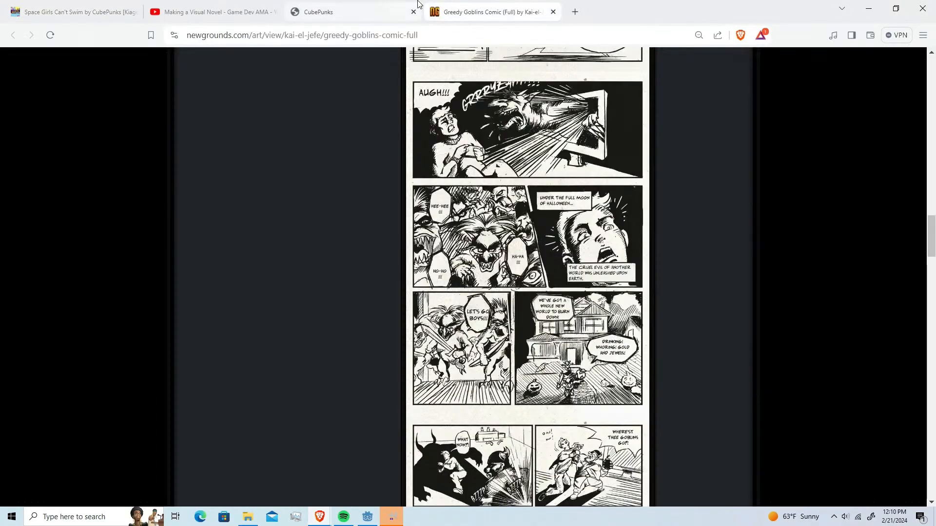
pyautogui.click(334, 12)
pyautogui.scroll(8, 502, 395)
pyautogui.click(502, 395)
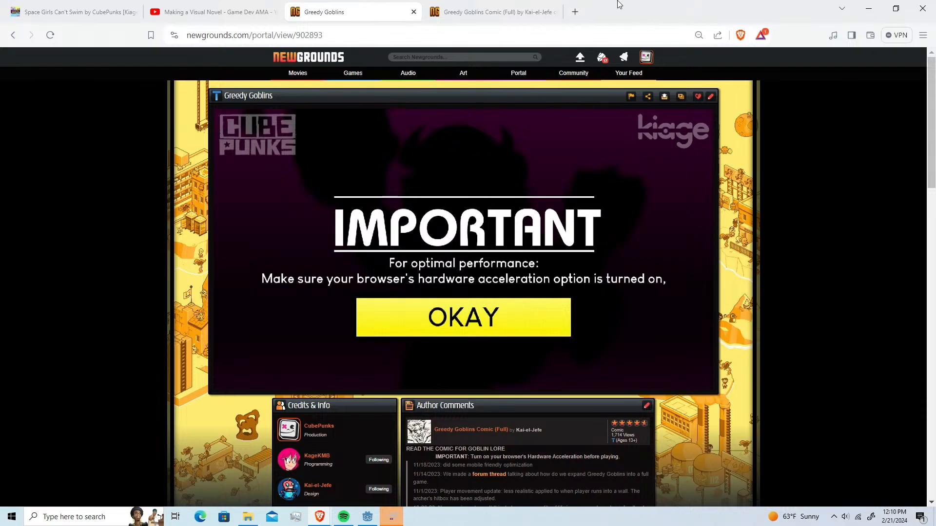
# Start Greedy Goblins past the performance notice, choose level 1 and play through its opening
pyautogui.click(518, 309)
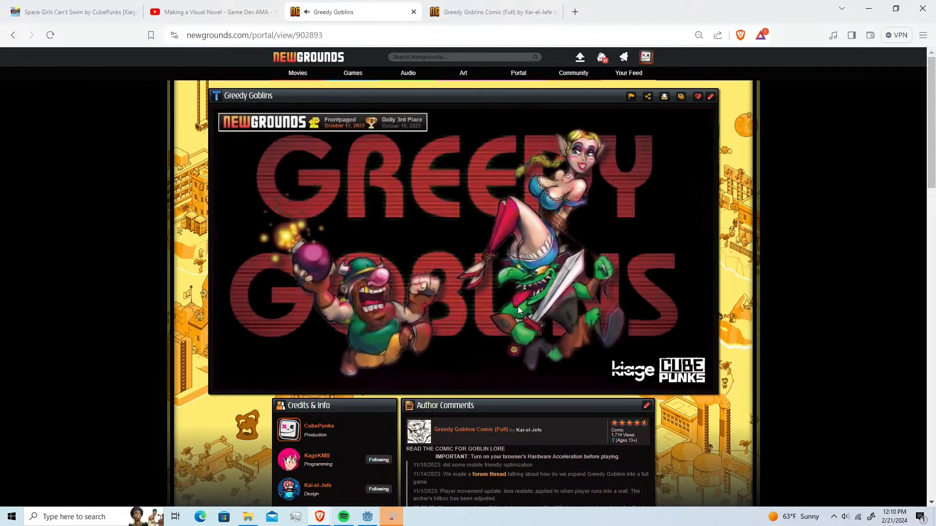
pyautogui.click(453, 280)
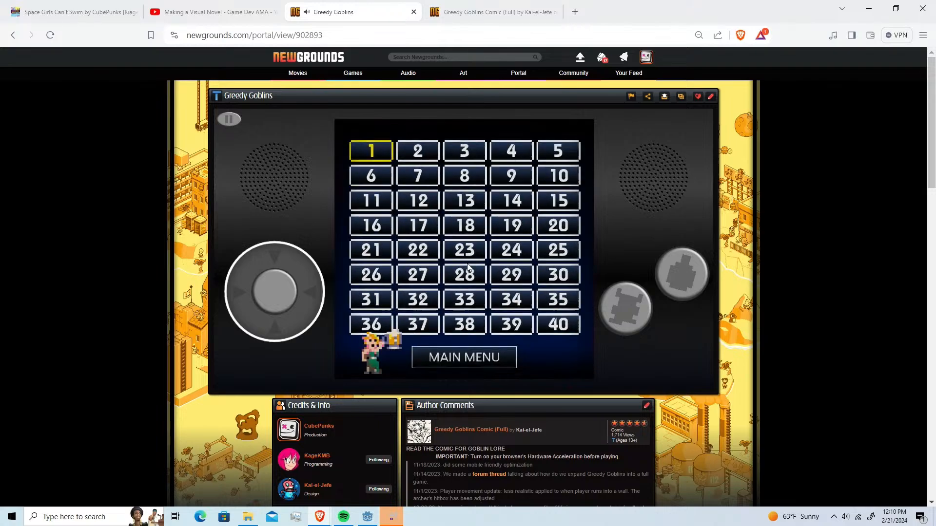
pyautogui.click(381, 155)
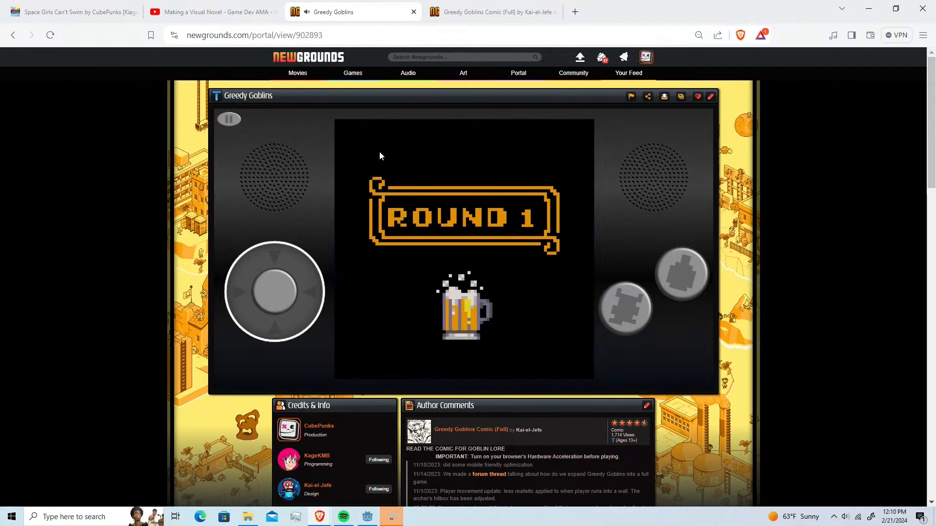
pyautogui.press('Right')
pyautogui.press('Left')
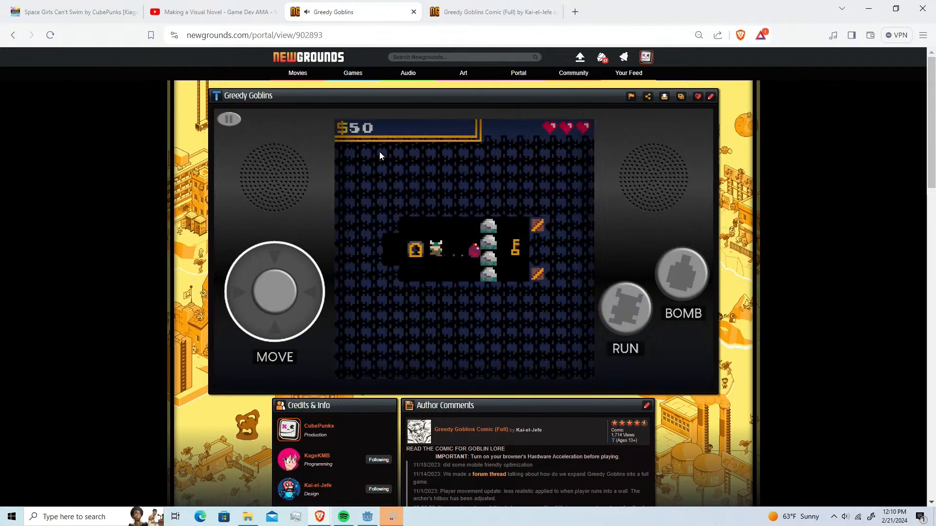
pyautogui.press('Right')
pyautogui.press('Right')
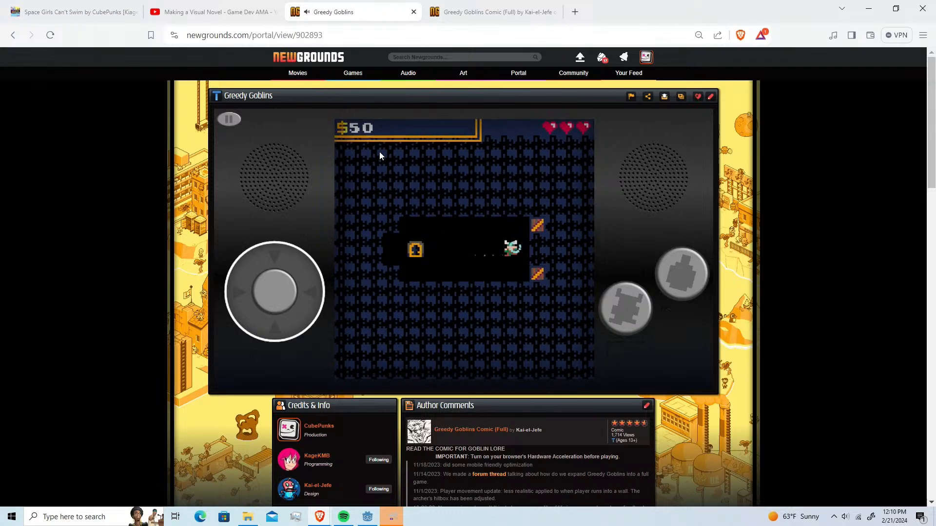
pyautogui.press('Left')
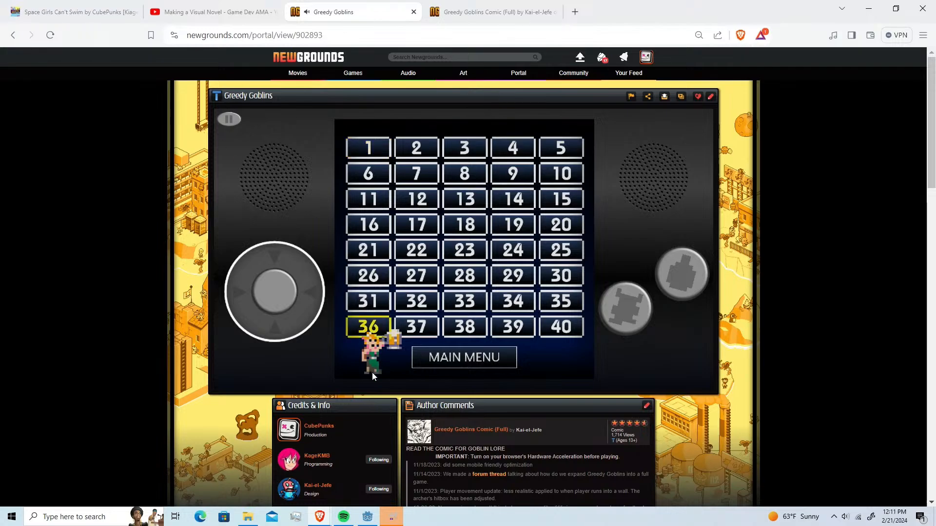
# Return to the Catch Lotl scene in Godot and enlarge the animation panel to fit all "stand down" tracks
pyautogui.moveTo(373, 516)
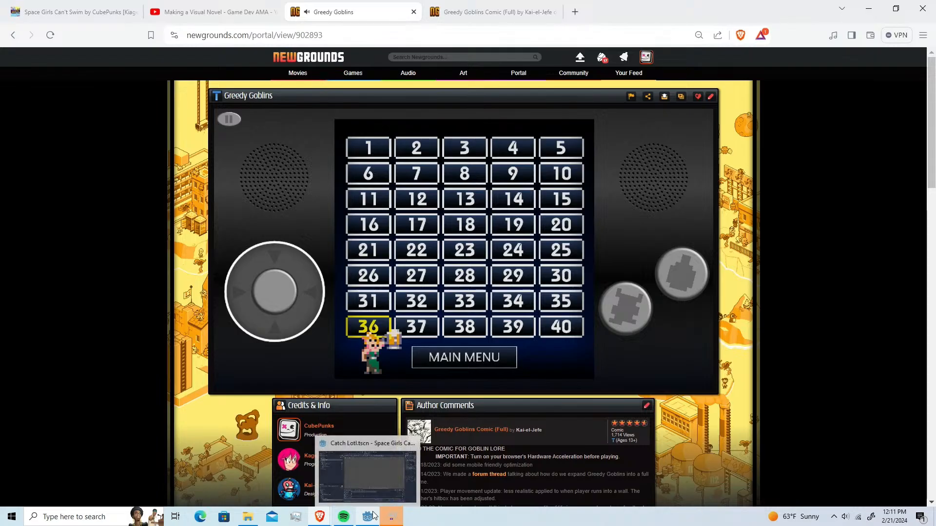
pyautogui.click(373, 494)
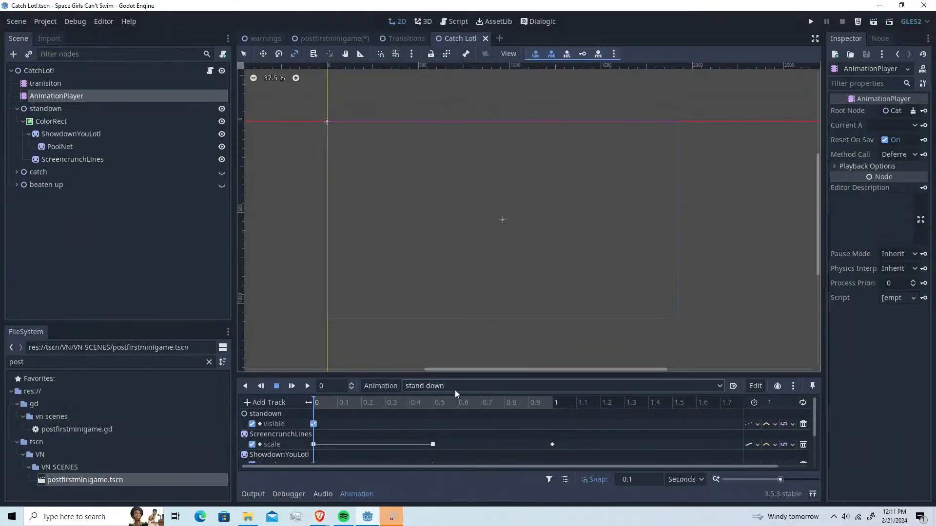
pyautogui.moveTo(449, 375); pyautogui.dragTo(445, 295)
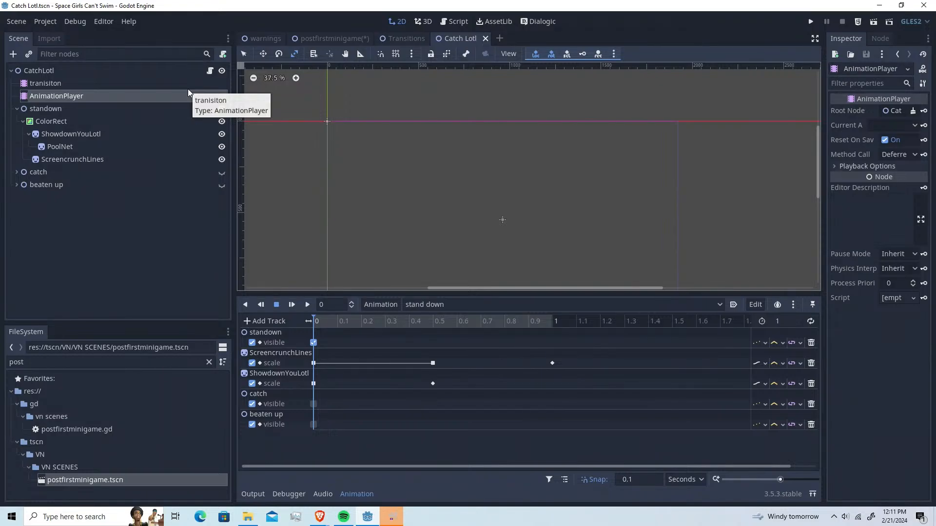
pyautogui.scroll(-1, 312, 115)
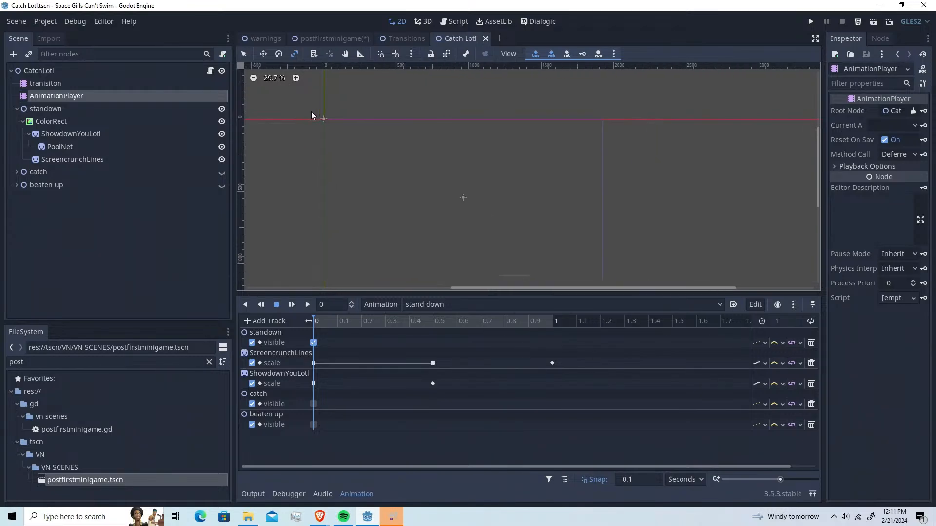
pyautogui.scroll(1, 312, 112)
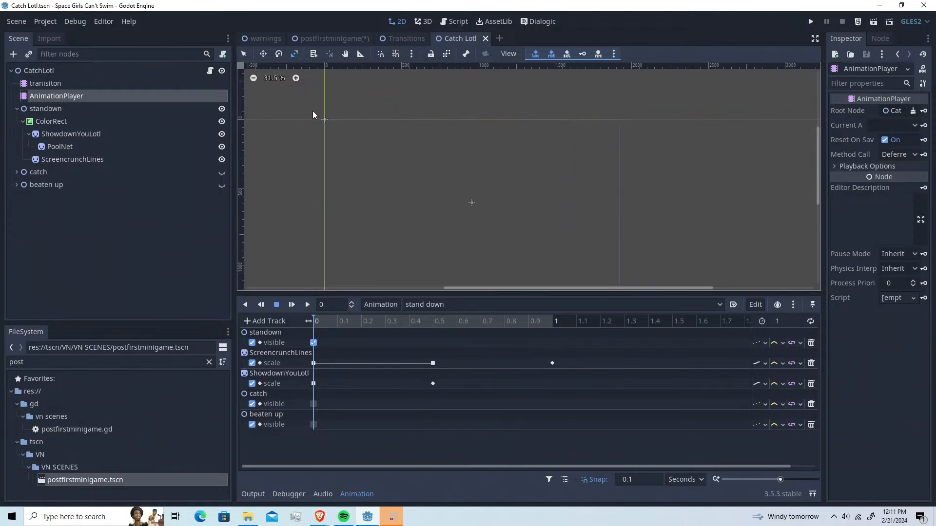
pyautogui.moveTo(313, 112); pyautogui.dragTo(348, 98, button='middle')
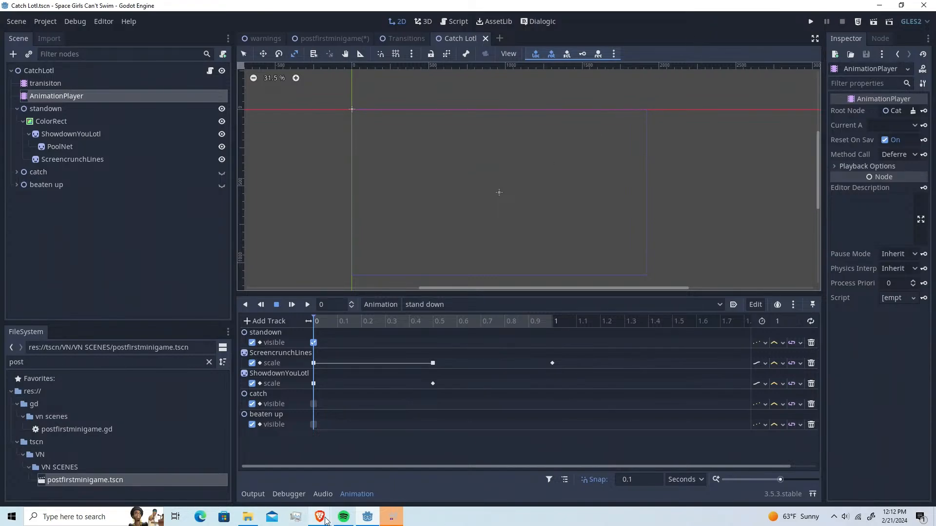
# Close the Greedy Goblins game page in Brave, and save the postfirstminigame scene back in Godot
pyautogui.moveTo(320, 516)
pyautogui.click(370, 468)
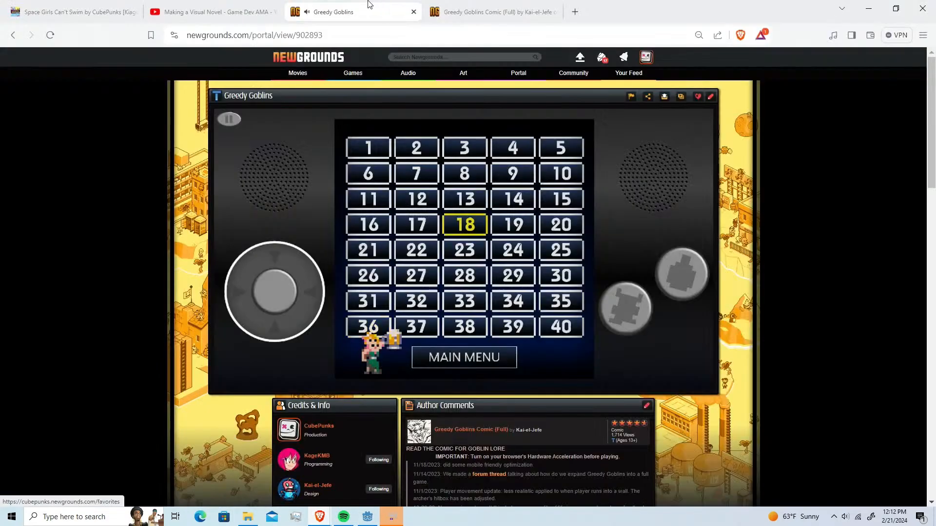
pyautogui.click(413, 12)
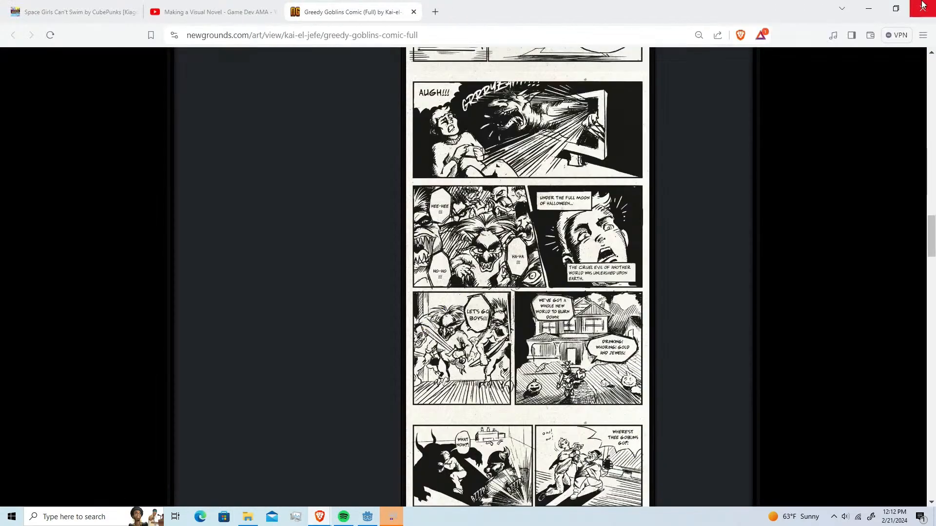
pyautogui.click(868, 9)
pyautogui.click(332, 38)
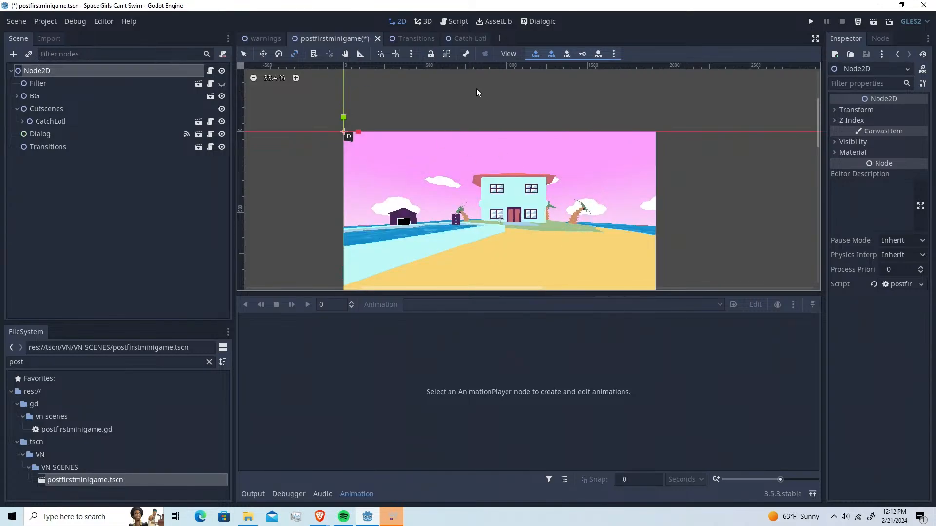
pyautogui.hotkey('ctrl', 's')
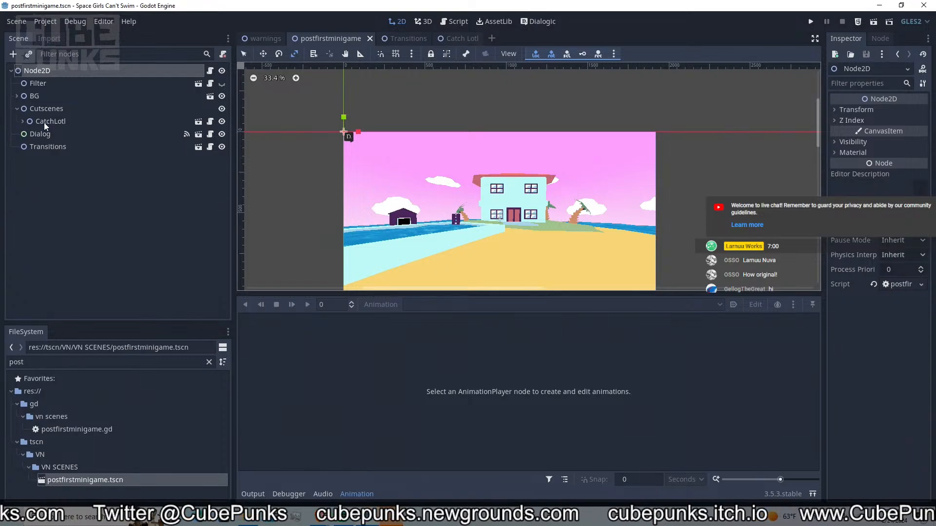
# Expand the BG node and inspect its beach model from another side in 3D
pyautogui.click(16, 95)
pyautogui.click(78, 136)
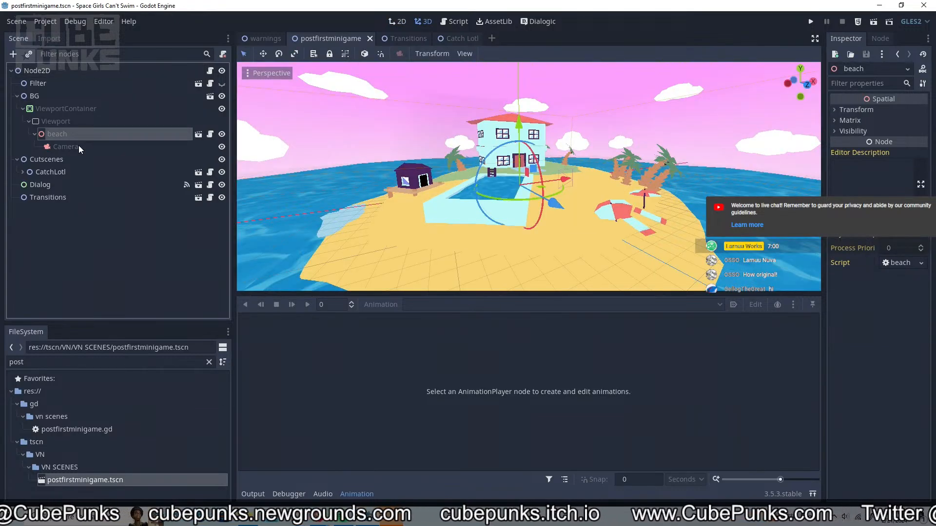
pyautogui.moveTo(609, 214); pyautogui.dragTo(504, 245, button='middle')
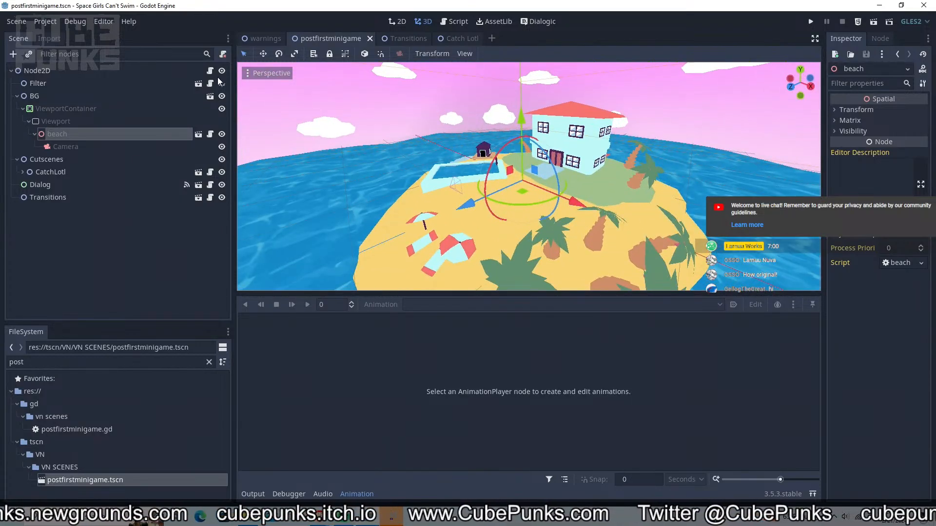
# Examine how the BG node's viewport shows the beach backdrop in 2D, and briefly view the Dialogic timeline
pyautogui.click(164, 108)
pyautogui.click(161, 95)
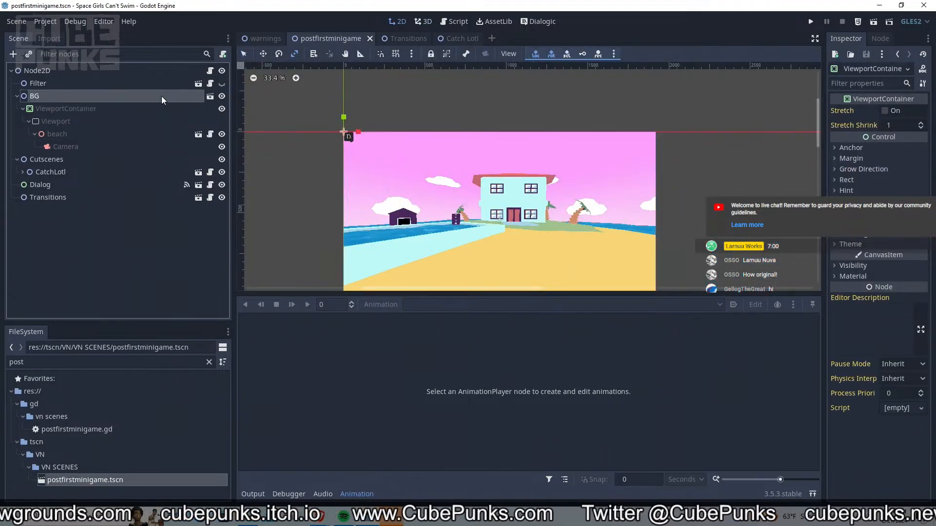
pyautogui.scroll(11, 502, 137)
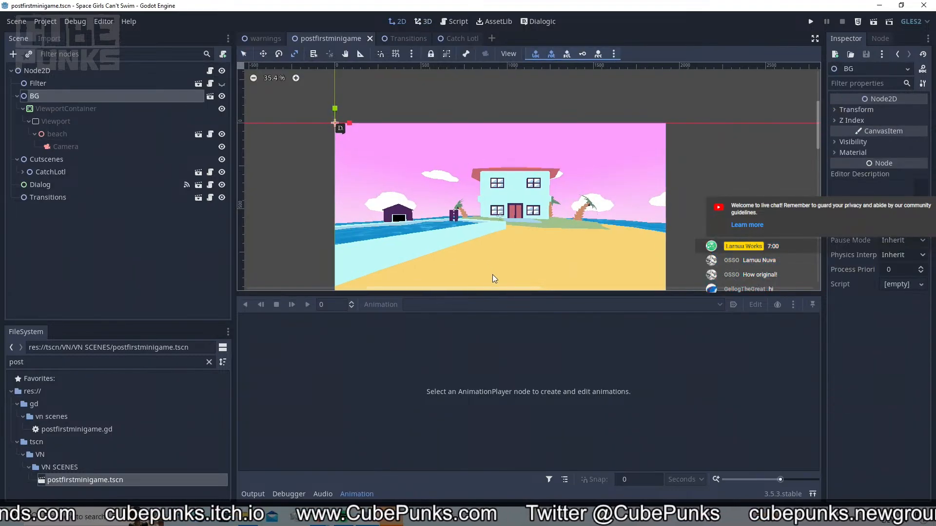
pyautogui.moveTo(502, 133); pyautogui.dragTo(584, 188, button='middle')
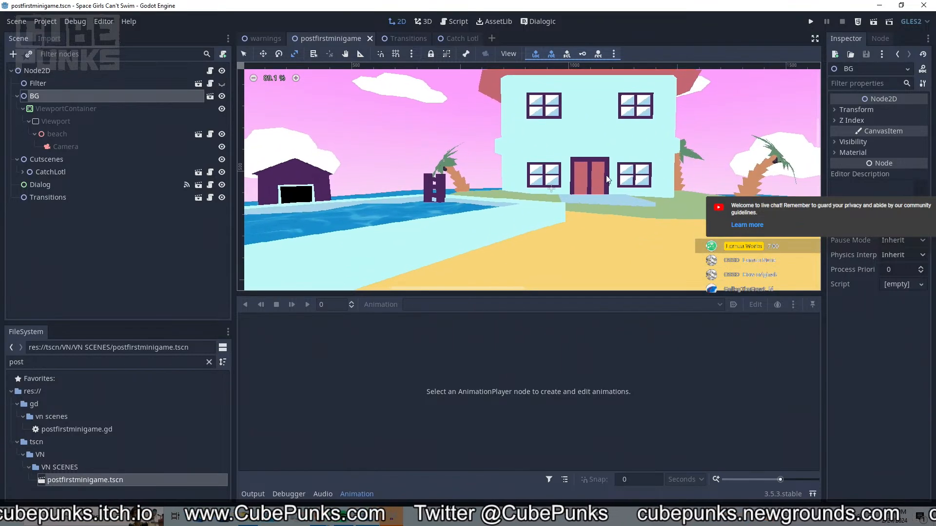
pyautogui.scroll(-3, 598, 174)
pyautogui.scroll(1, 597, 174)
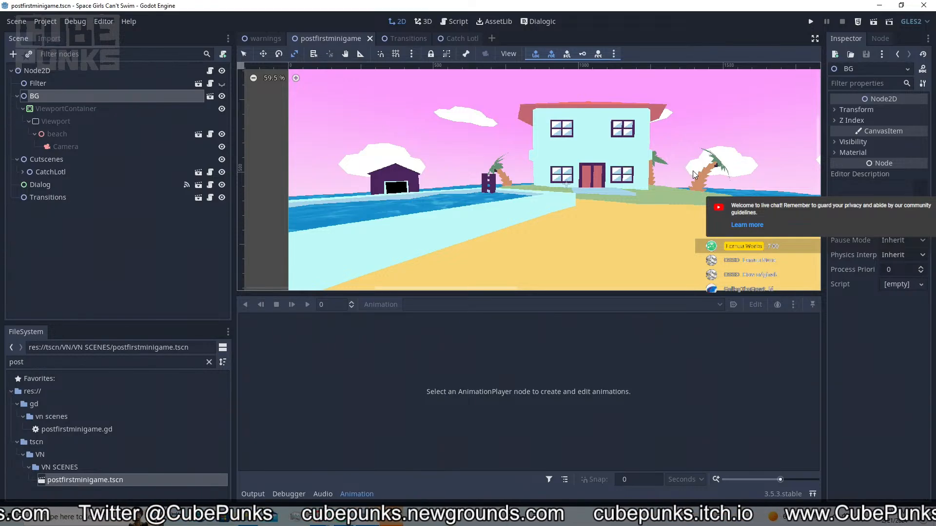
pyautogui.scroll(-5, 683, 222)
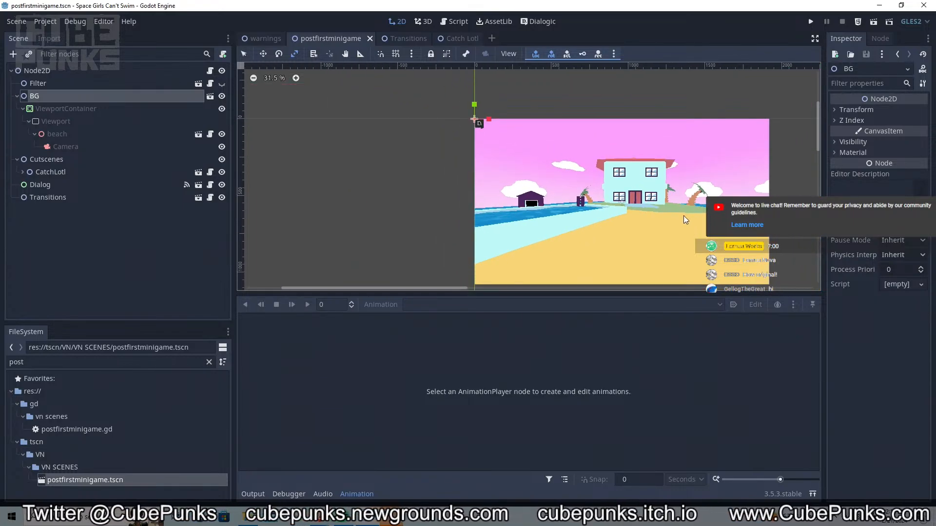
pyautogui.moveTo(684, 216); pyautogui.dragTo(639, 195, button='middle')
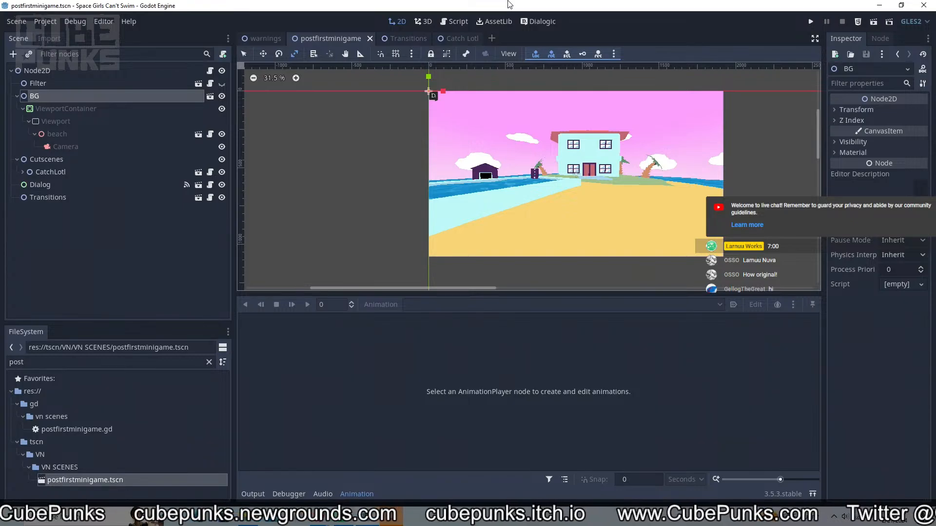
pyautogui.click(548, 21)
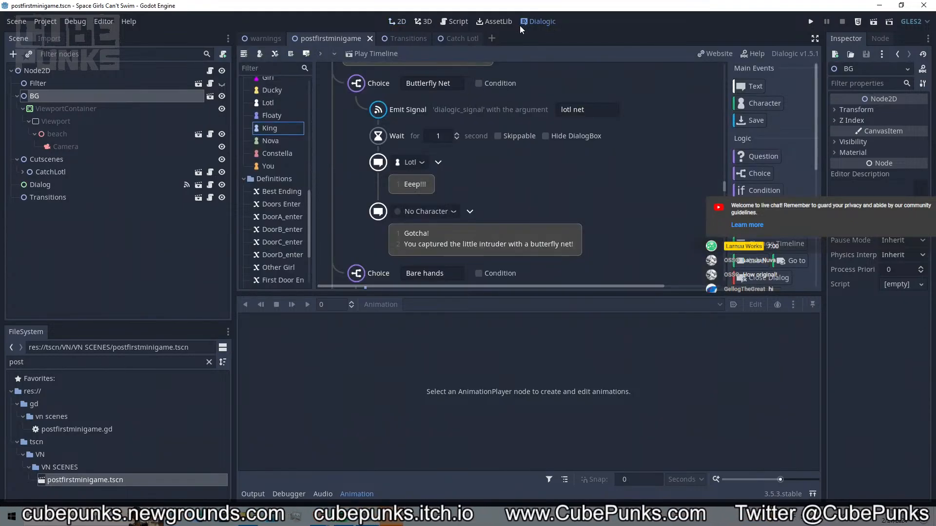
pyautogui.click(397, 22)
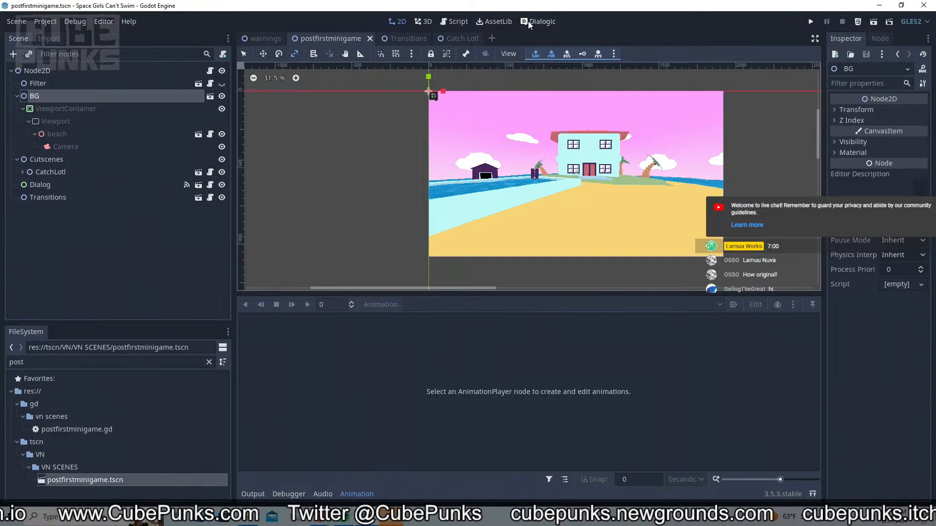
# Create a new scene with a Node2D root and add an AnimationPlayer node under it
pyautogui.click(494, 39)
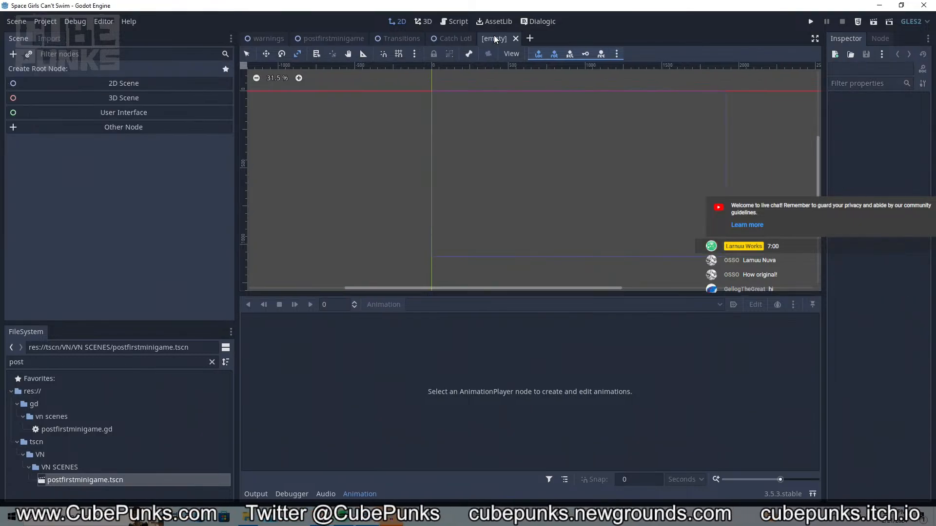
pyautogui.click(76, 83)
pyautogui.click(10, 54)
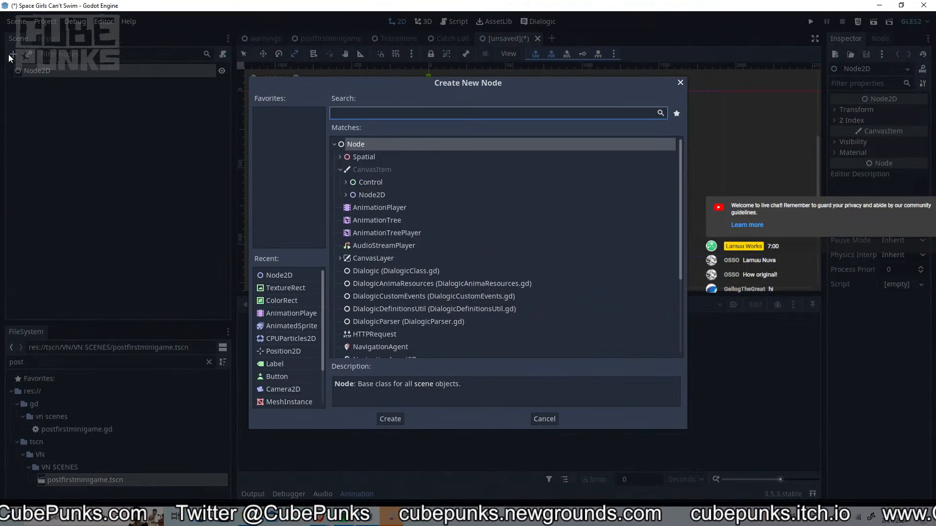
pyautogui.write('ano')
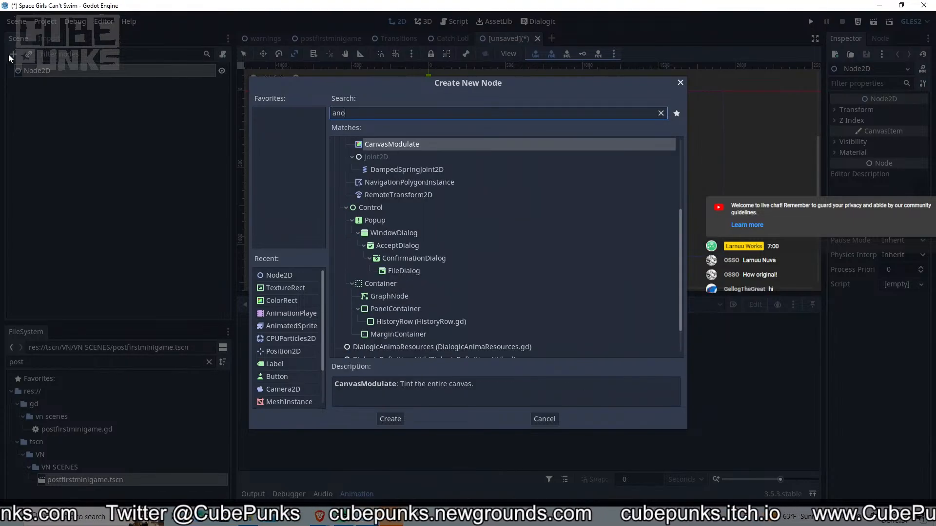
pyautogui.press('BackSpace')
pyautogui.write('ima')
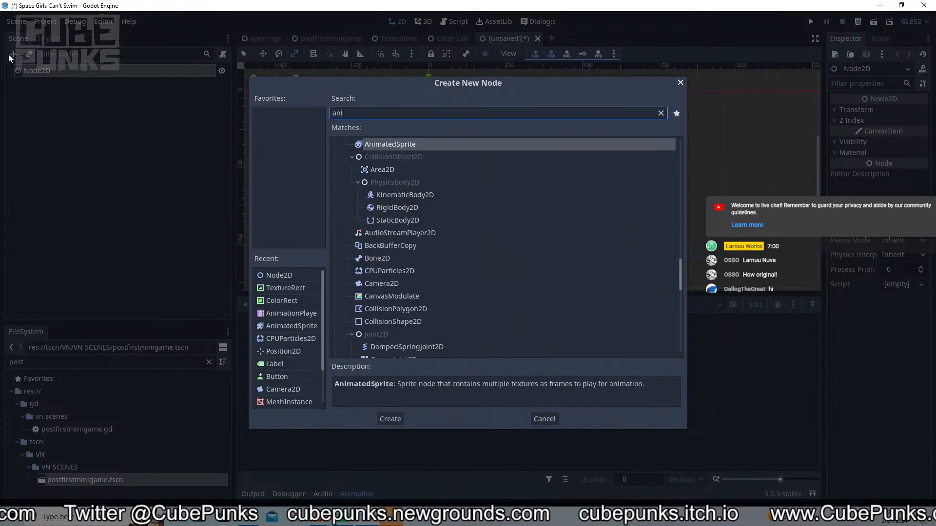
pyautogui.press('Down')
pyautogui.press('Down')
pyautogui.press('Down')
pyautogui.press('Return')
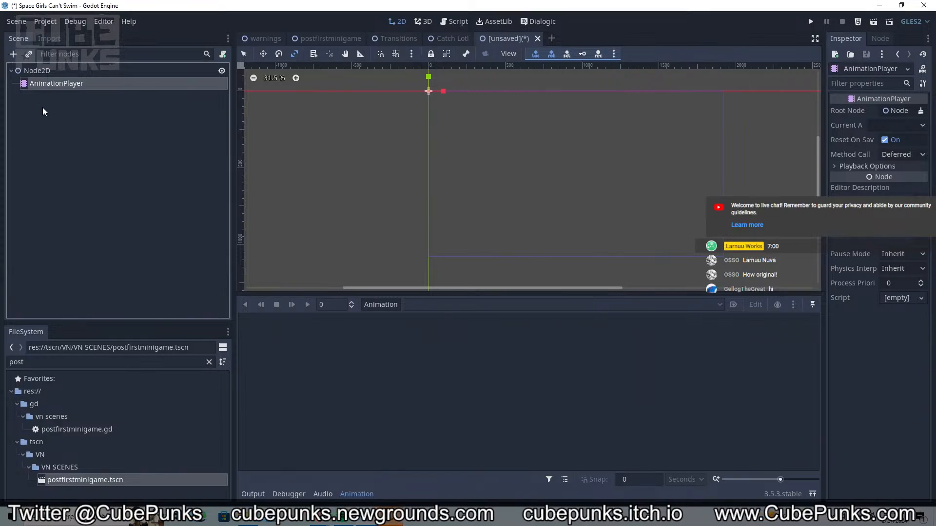
# Copy the tranisiton player from the Catch Lotl scene into the unsaved scene, placing it above AnimationPlayer
pyautogui.click(446, 37)
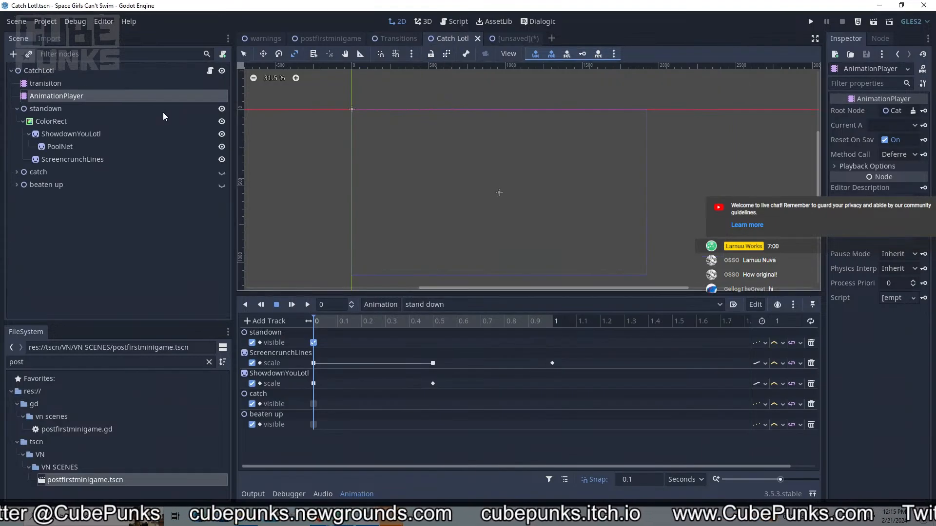
pyautogui.click(163, 84)
pyautogui.click(516, 38)
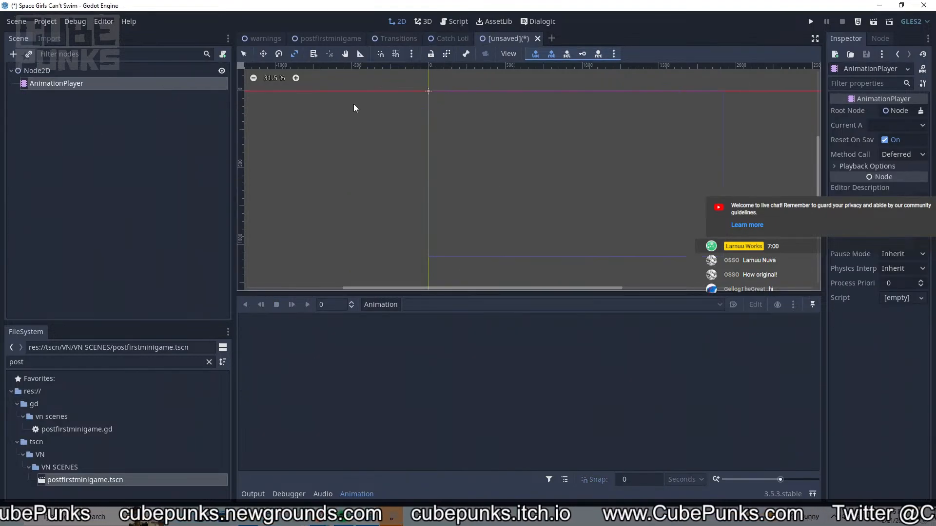
pyautogui.click(158, 164)
pyautogui.hotkey('ctrl', 'v')
pyautogui.moveTo(65, 95); pyautogui.dragTo(66, 78)
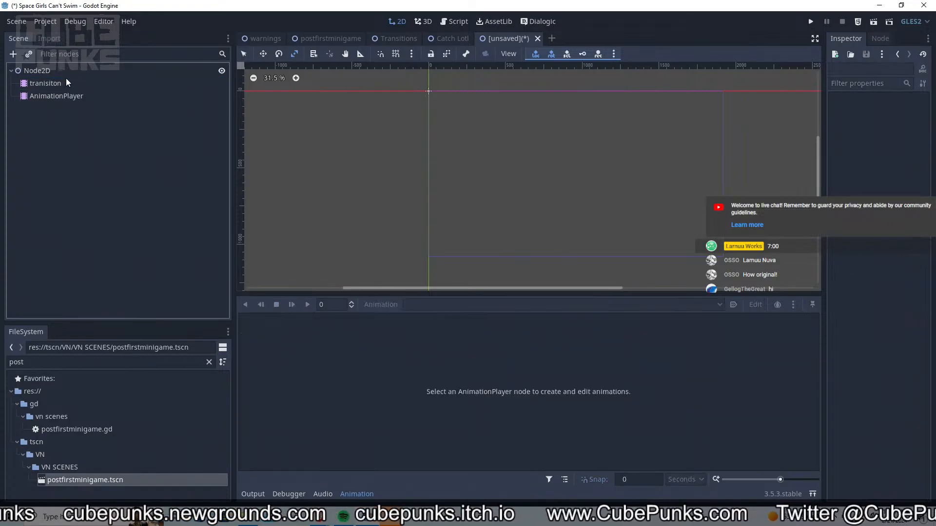
pyautogui.click(67, 80)
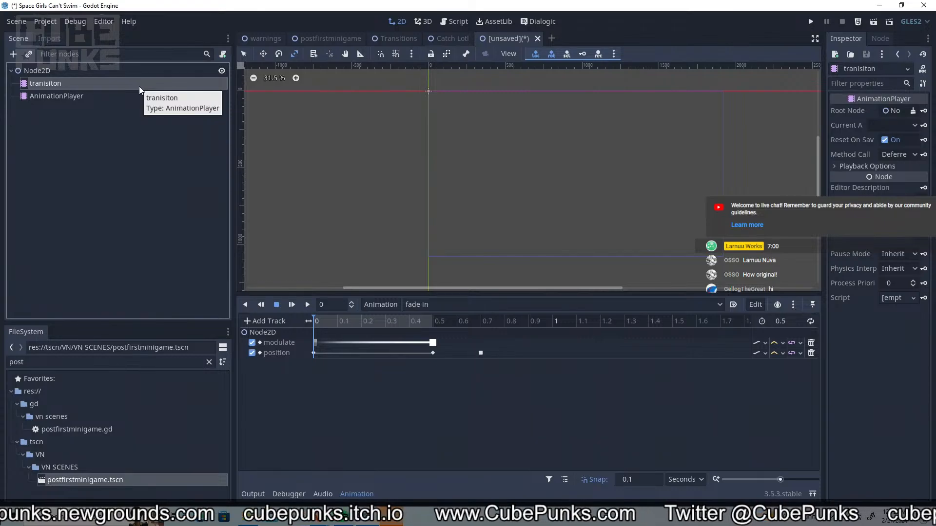
# Add a Node2D child under the root node of the unsaved scene
pyautogui.click(92, 69)
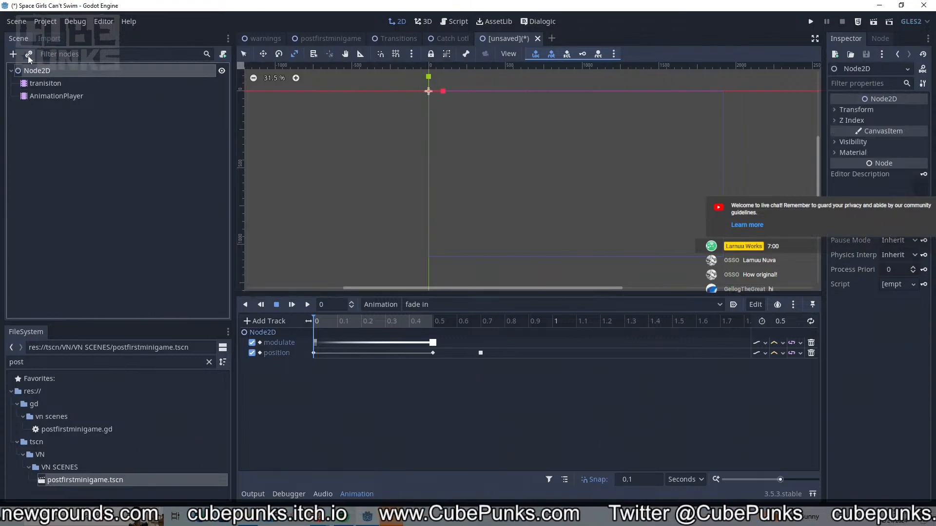
pyautogui.click(14, 55)
pyautogui.doubleClick(435, 169)
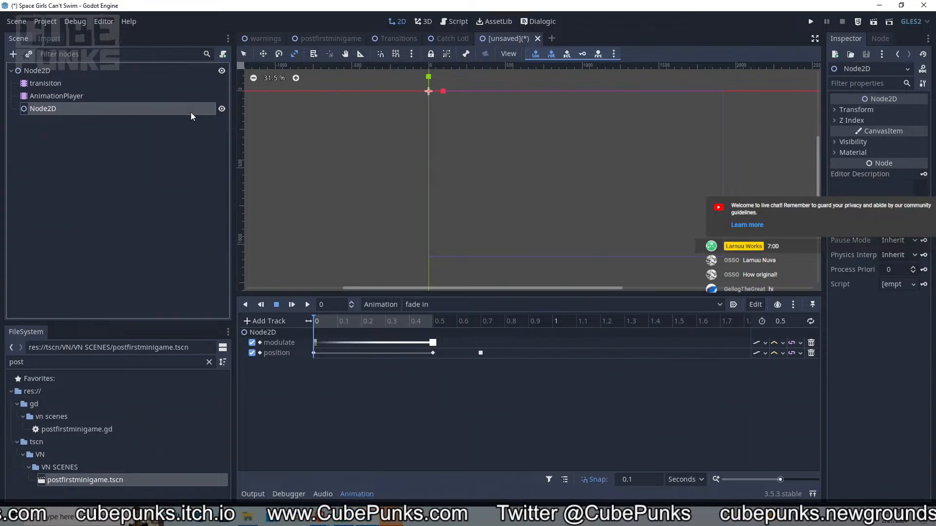
# Copy the standdown ColorRect with its sprites from the Catch Lotl scene and paste it under the unsaved scene's root
pyautogui.click(435, 39)
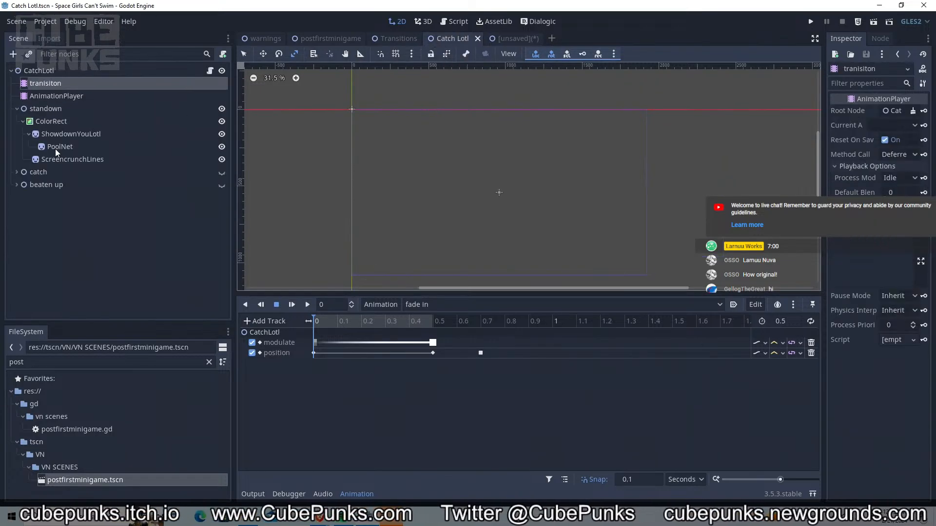
pyautogui.click(75, 122)
pyautogui.click(507, 38)
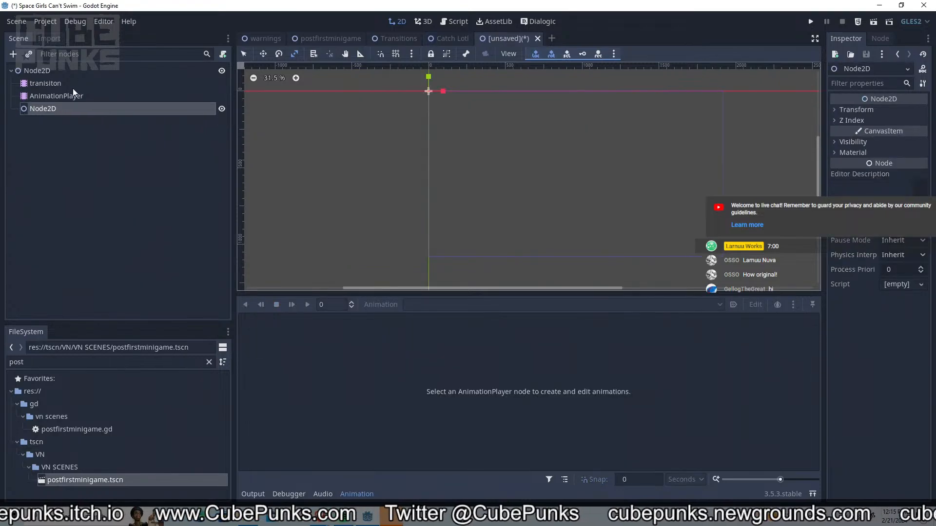
pyautogui.click(66, 69)
pyautogui.hotkey('ctrl', 'v')
# Delete the sprites inside the pasted ColorRect and move the ColorRect above the child Node2D
pyautogui.click(60, 134)
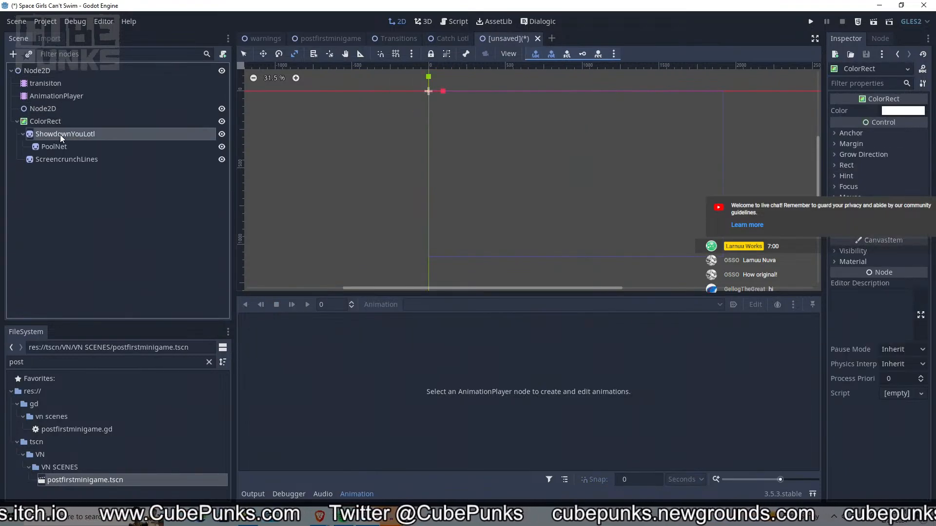
pyautogui.keyDown('shift'); pyautogui.click(62, 157); pyautogui.keyUp('shift')
pyautogui.press('Delete')
pyautogui.moveTo(51, 122)
pyautogui.mouseDown()
pyautogui.moveTo(51, 95)
pyautogui.moveTo(51, 103)
pyautogui.mouseUp()
# Try repositioning the ColorRect freehand in the viewport, and set its Rect position to 0, 0
pyautogui.moveTo(531, 177); pyautogui.dragTo(546, 240, button='middle')
pyautogui.click(854, 251)
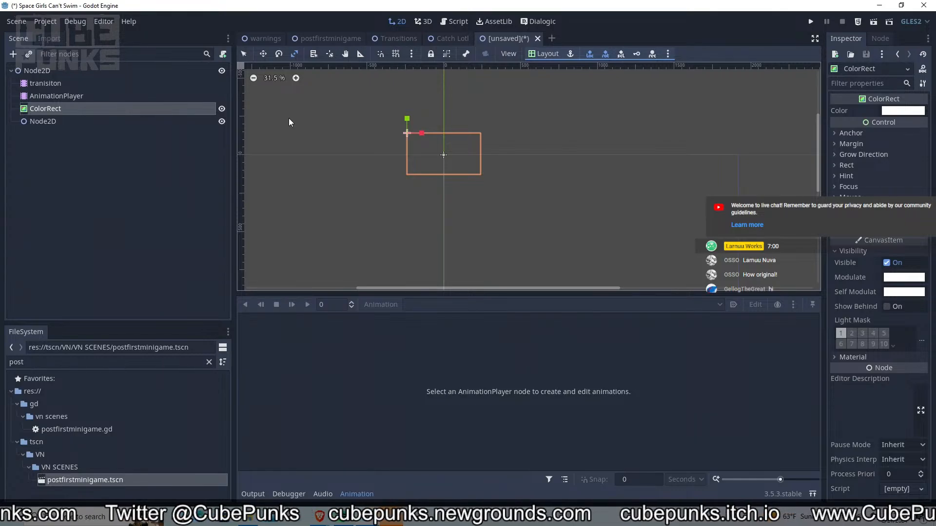
pyautogui.click(219, 110)
pyautogui.click(220, 109)
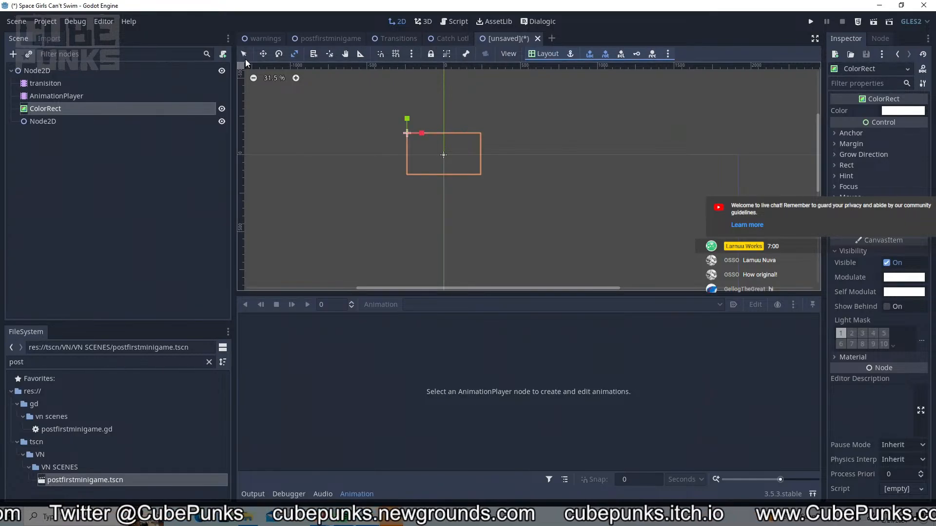
pyautogui.click(244, 55)
pyautogui.scroll(6, 496, 169)
pyautogui.moveTo(477, 165); pyautogui.dragTo(689, 234)
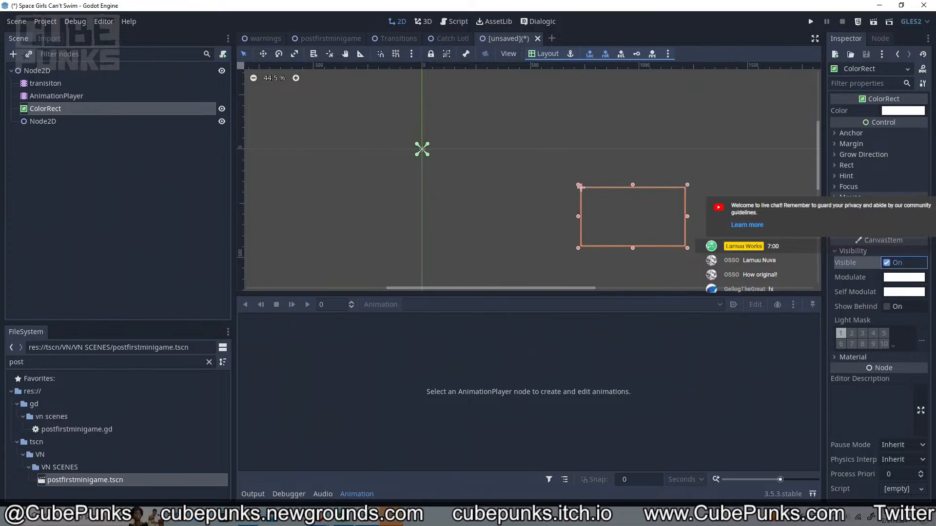
pyautogui.click(847, 165)
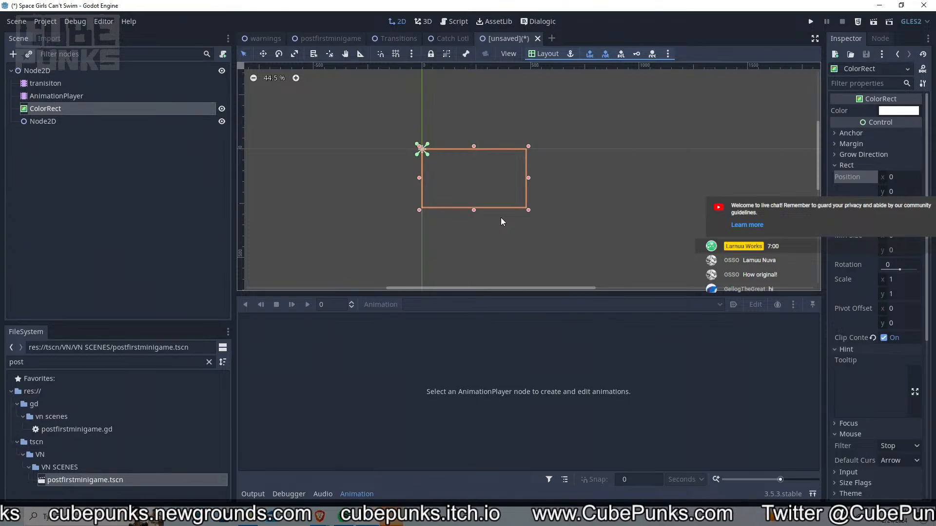
# Try nesting the ColorRect under the child Node2D, and undo the recent ColorRect edits
pyautogui.click(125, 119)
pyautogui.moveTo(127, 106); pyautogui.dragTo(127, 121)
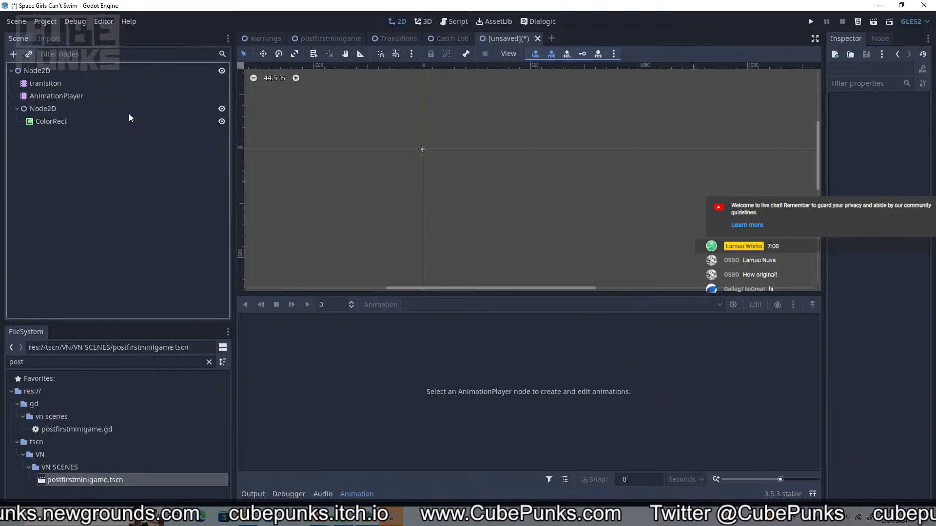
pyautogui.click(129, 120)
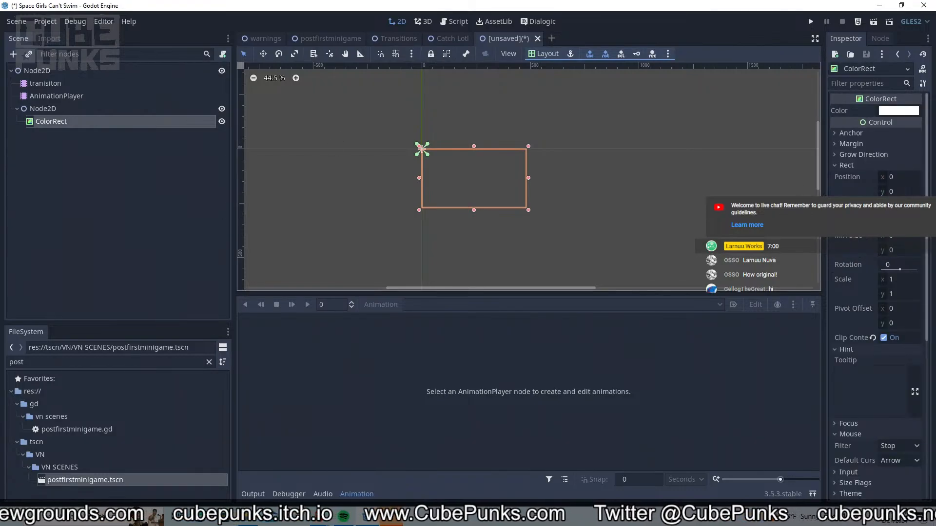
pyautogui.hotkey('ctrl', 'z')
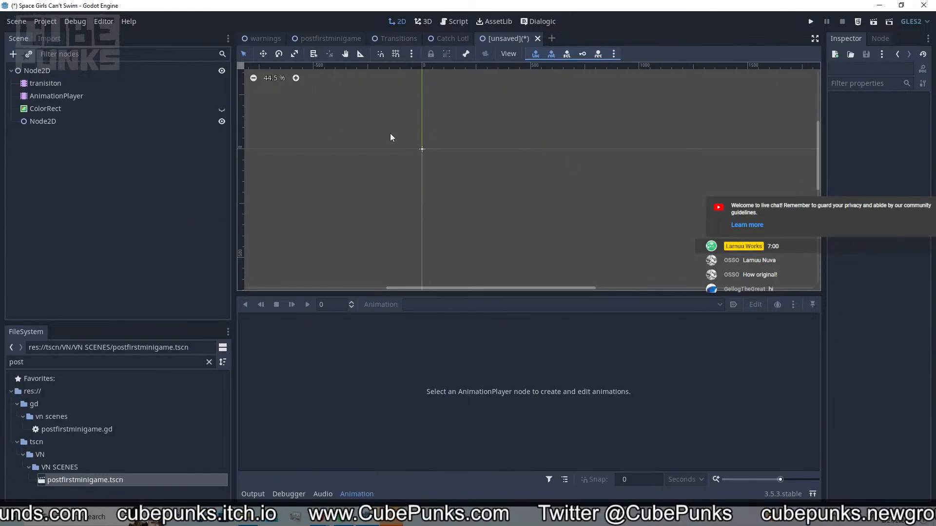
pyautogui.hotkey('ctrl', 'z')
# Try deleting the ColorRect listed below the child Node2D and its sprites
pyautogui.click(155, 112)
pyautogui.hotkey('ctrl', 'v')
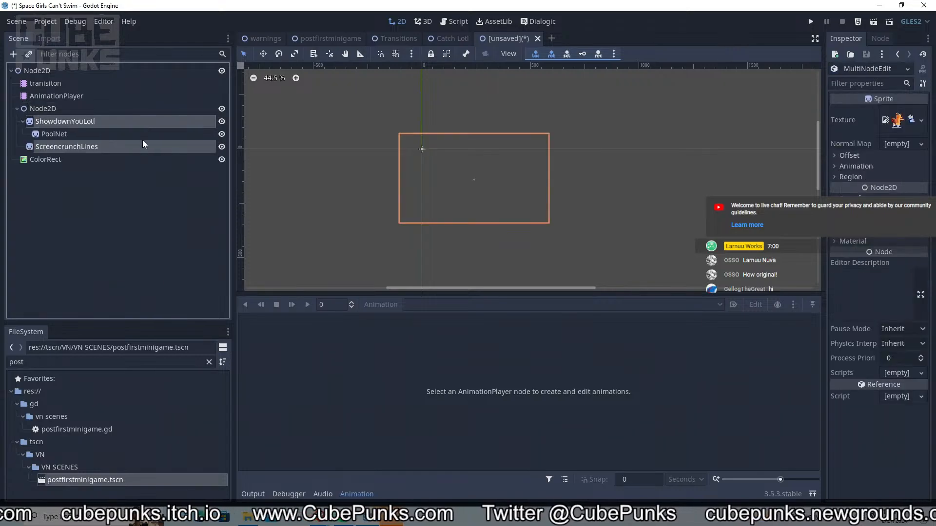
pyautogui.click(144, 155)
pyautogui.press('Delete')
# Show the tranisiton player's fade in animation at 0.5 seconds, and undo the ColorRect deletion
pyautogui.click(140, 82)
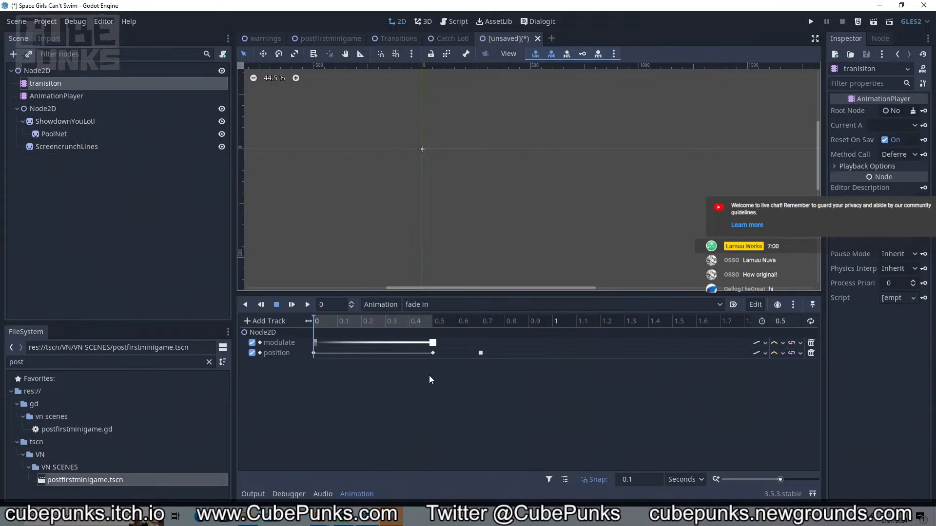
pyautogui.click(116, 109)
pyautogui.hotkey('ctrl', 'z')
# Delete the ShowdownYouLotl, PoolNet and ScreencrunchLines sprites, and nest the ColorRect under the child Node2D
pyautogui.click(116, 121)
pyautogui.keyDown('shift'); pyautogui.click(116, 137); pyautogui.keyUp('shift')
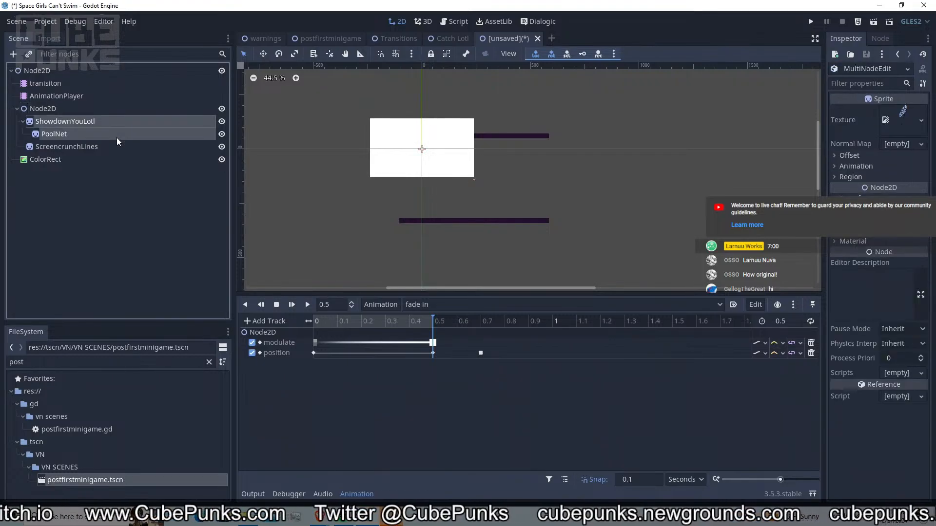
pyautogui.keyDown('shift'); pyautogui.click(116, 144); pyautogui.keyUp('shift')
pyautogui.press('Delete')
pyautogui.moveTo(87, 122); pyautogui.dragTo(83, 115)
# Set the child Node2D's position to x 960 and y 540 (1080/2)
pyautogui.click(84, 109)
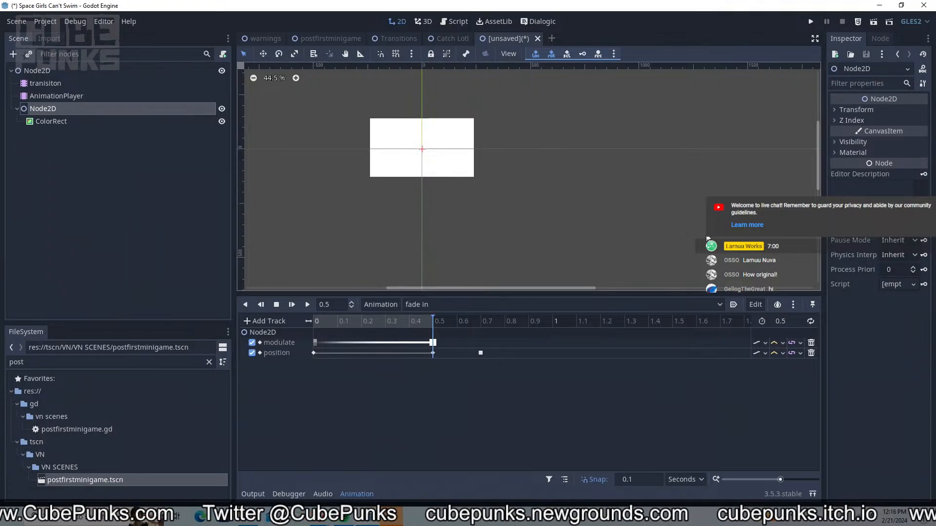
pyautogui.click(872, 110)
pyautogui.click(902, 121)
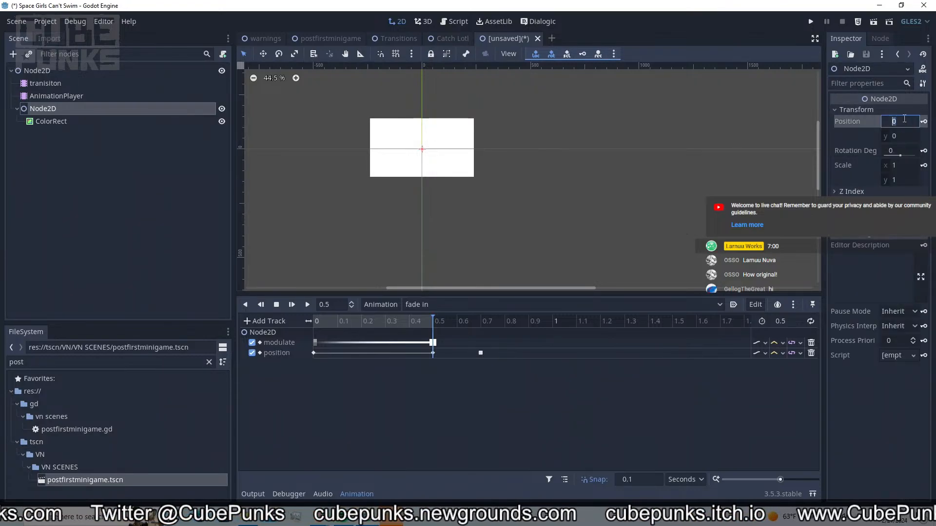
pyautogui.press('Tab')
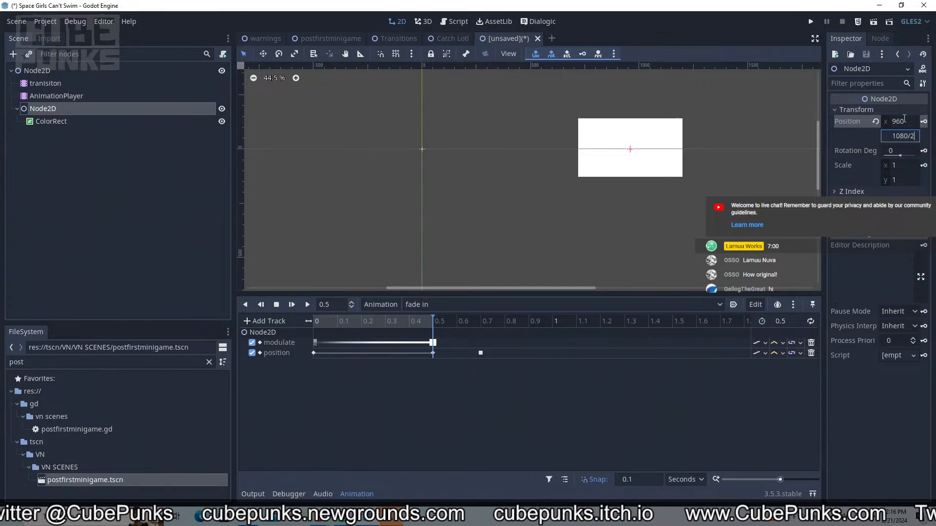
pyautogui.write('1080/2')
pyautogui.press('Return')
pyautogui.scroll(-2, 671, 142)
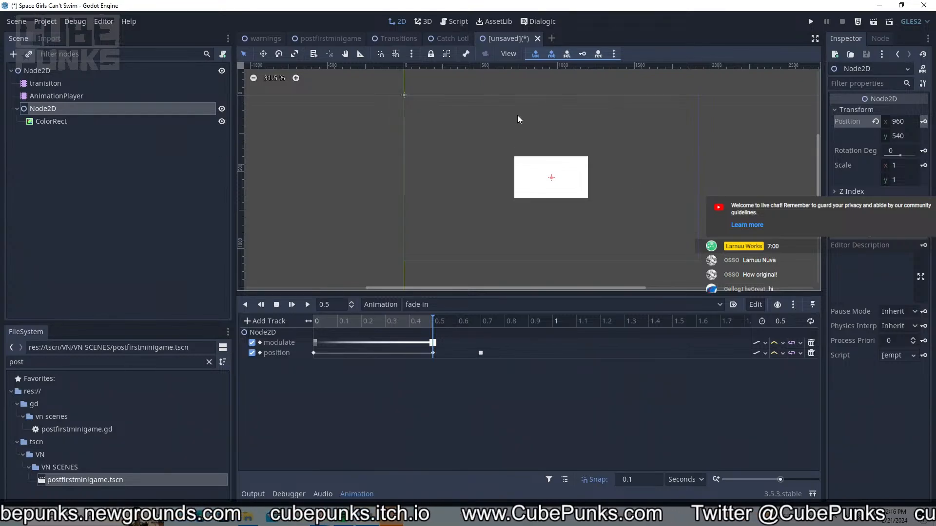
# Set the child Node2D's scale to 3 on both x and y so its ColorRect is enlarged
pyautogui.click(48, 121)
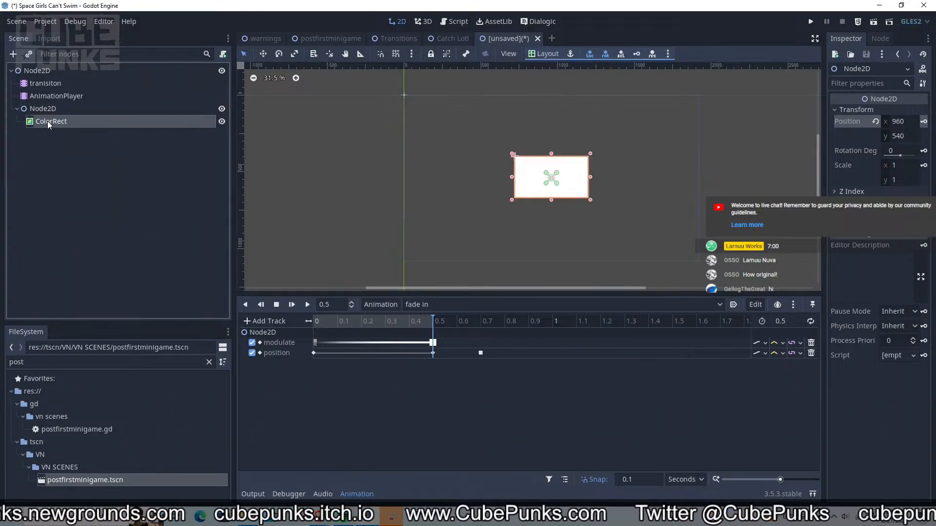
pyautogui.moveTo(43, 119)
pyautogui.mouseDown()
pyautogui.moveTo(44, 101)
pyautogui.moveTo(45, 123)
pyautogui.mouseUp()
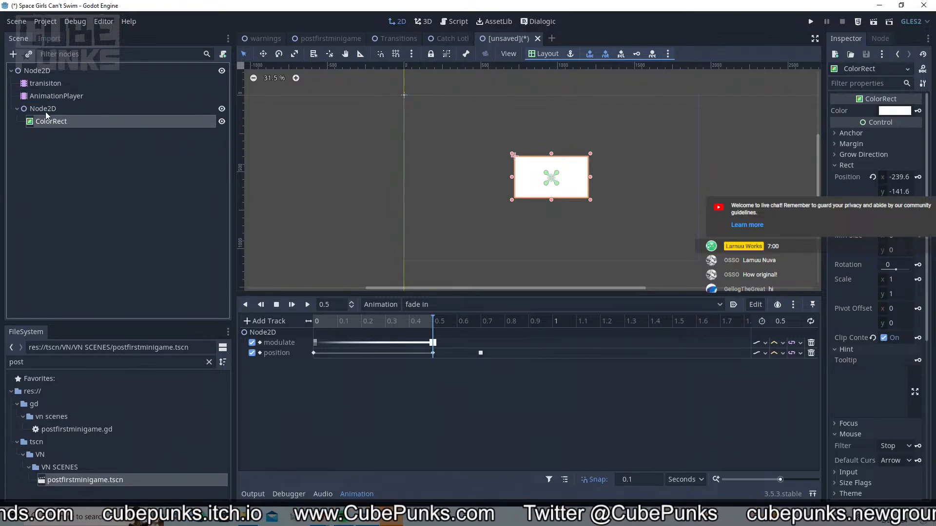
pyautogui.click(43, 110)
pyautogui.click(902, 166)
pyautogui.write('3')
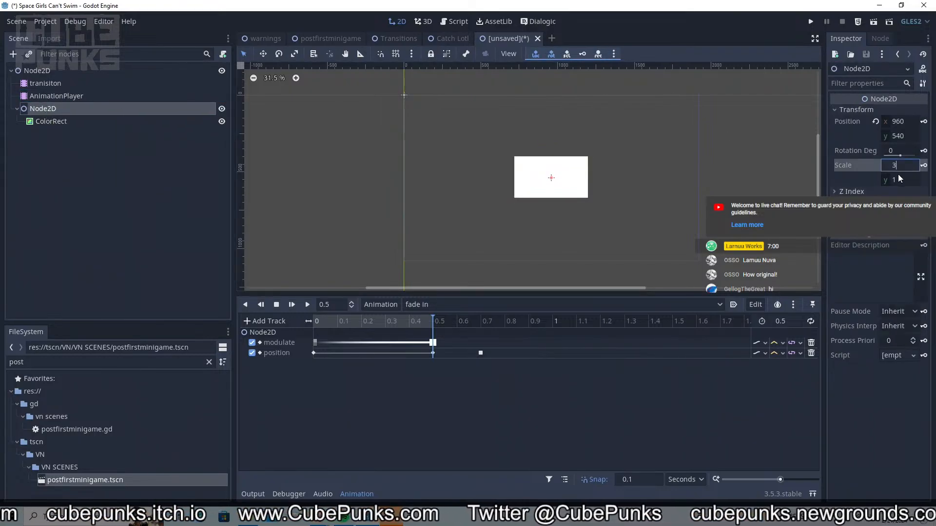
pyautogui.press('Tab')
pyautogui.write('3')
pyautogui.press('Return')
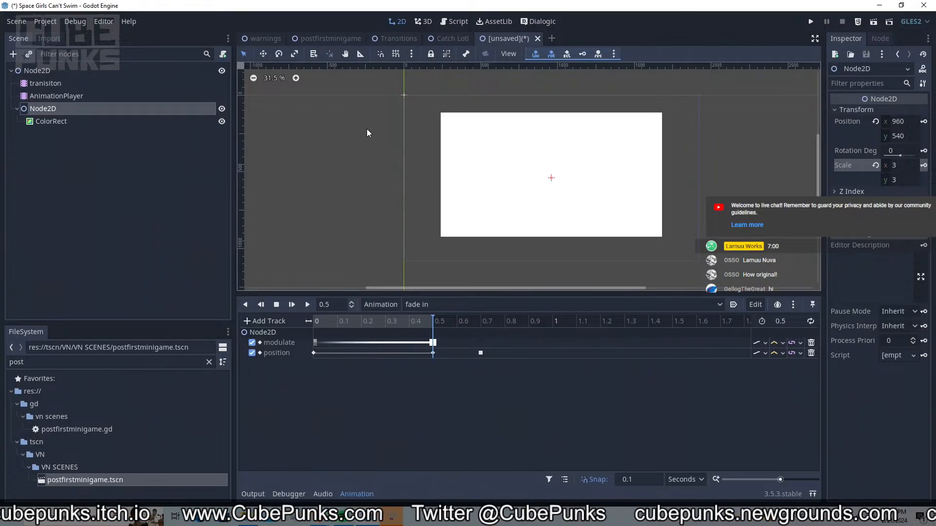
# Collapse the child Node2D and move it above tranisiton as the root's first child
pyautogui.click(85, 127)
pyautogui.click(17, 108)
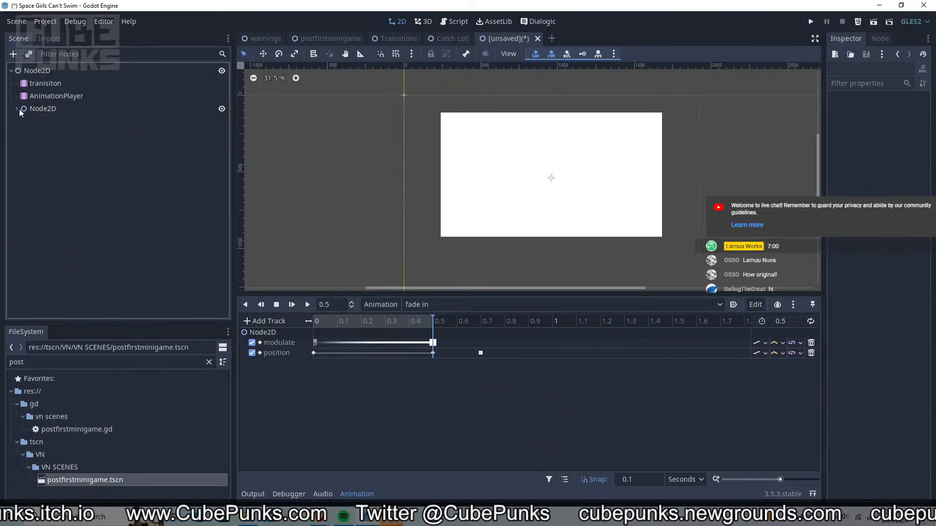
pyautogui.moveTo(53, 110); pyautogui.dragTo(49, 77)
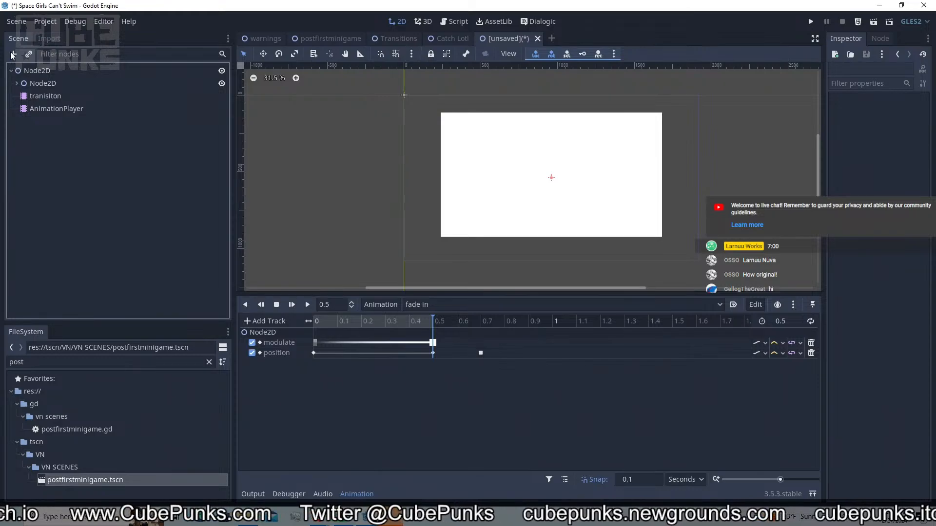
pyautogui.click(13, 54)
pyautogui.press('Escape')
# Duplicate the child Node2D under the root and delete the ColorRect inside the copy
pyautogui.click(46, 83)
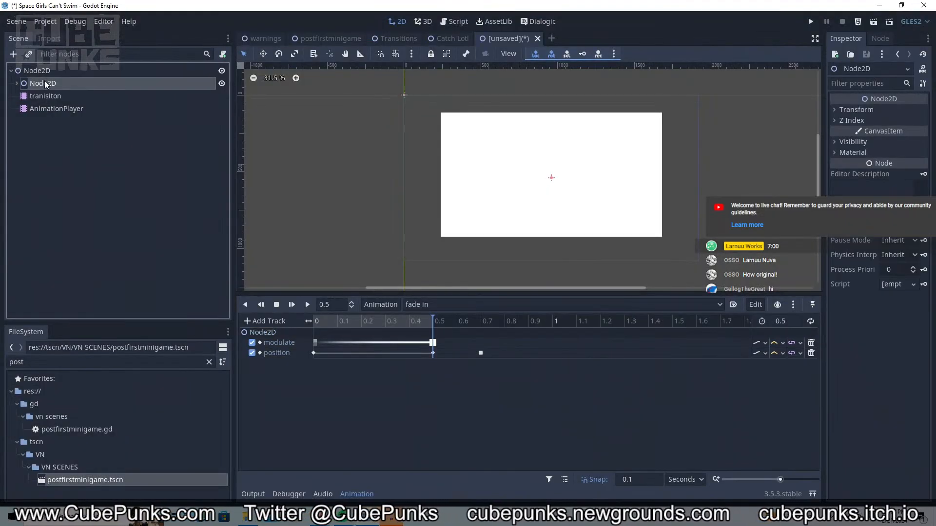
pyautogui.hotkey('ctrl', 'c')
pyautogui.click(52, 72)
pyautogui.hotkey('ctrl', 'v')
pyautogui.click(54, 131)
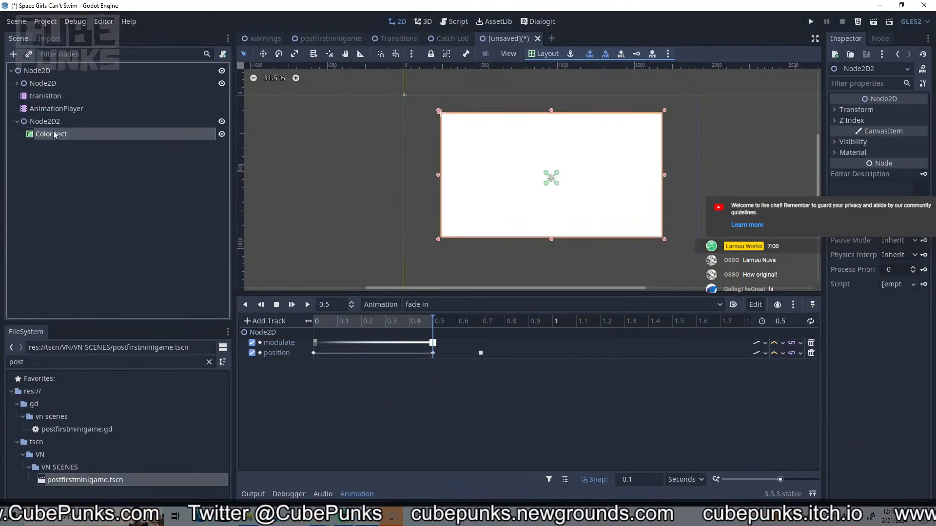
pyautogui.press('Delete')
# Paste two more copies of the empty Node2D2 and arrange all three as direct children of the root
pyautogui.click(54, 124)
pyautogui.hotkey('ctrl', 'v')
pyautogui.hotkey('ctrl', 'v')
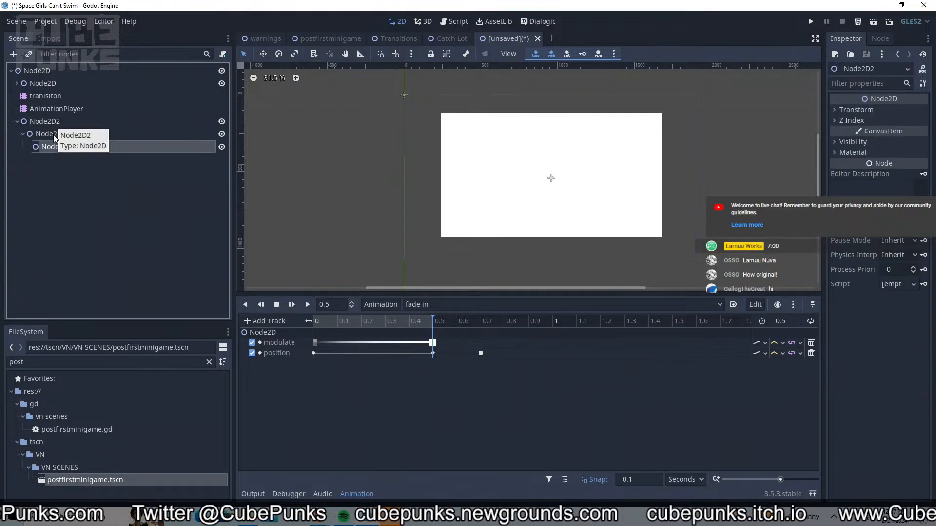
pyautogui.moveTo(54, 132)
pyautogui.mouseDown()
pyautogui.moveTo(48, 105)
pyautogui.moveTo(56, 124)
pyautogui.moveTo(59, 115)
pyautogui.mouseUp()
pyautogui.click(60, 147)
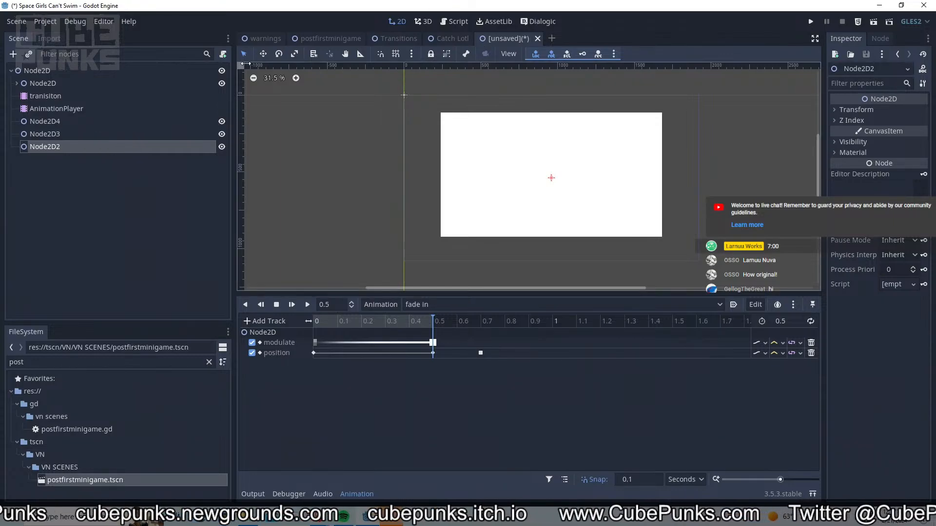
# Open the Catch Lotl scene and display its AnimationPlayer's stand down animation tracks
pyautogui.click(450, 36)
pyautogui.click(159, 83)
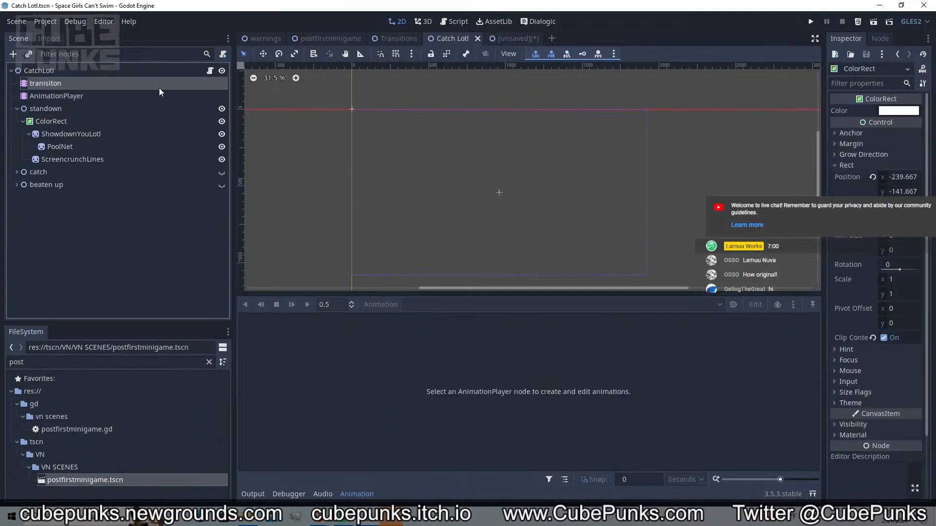
pyautogui.click(145, 95)
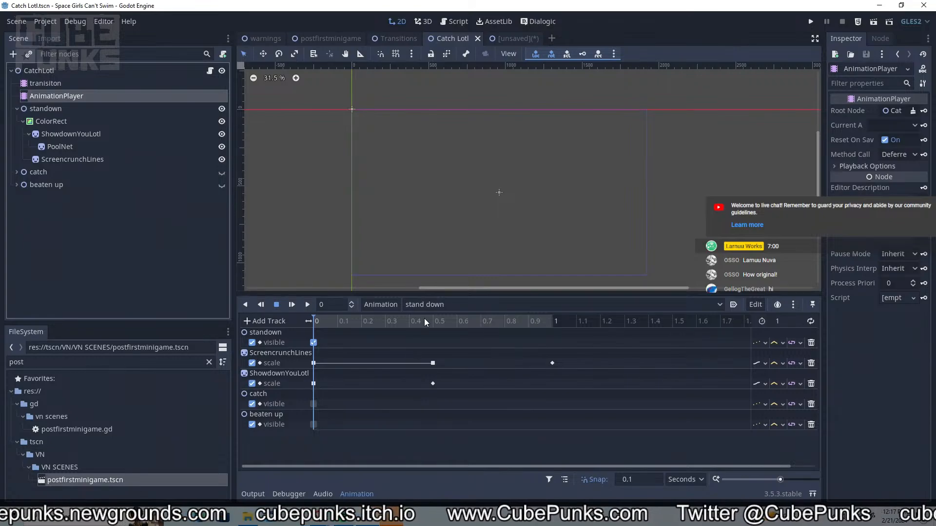
# Show transiton's fade in tracks and scrub AnimationPlayer's stand down animation to 1 second
pyautogui.click(133, 83)
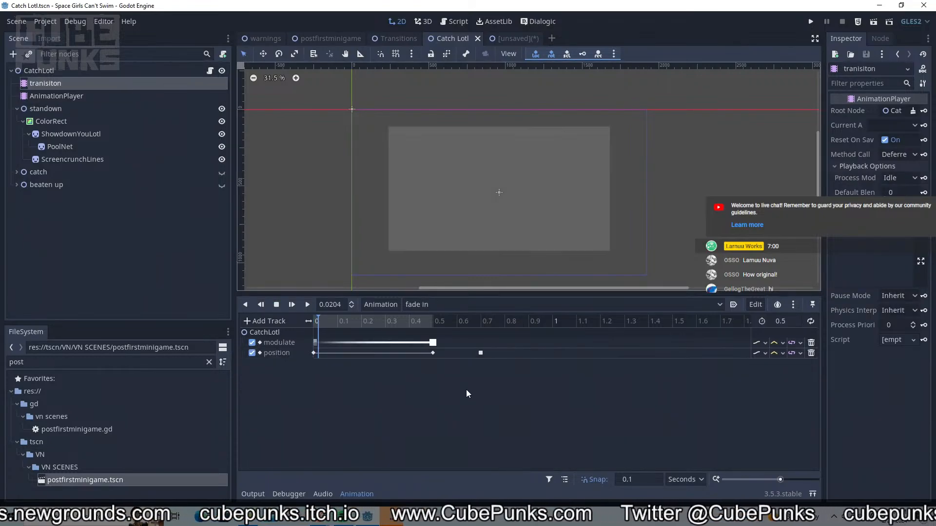
pyautogui.click(160, 95)
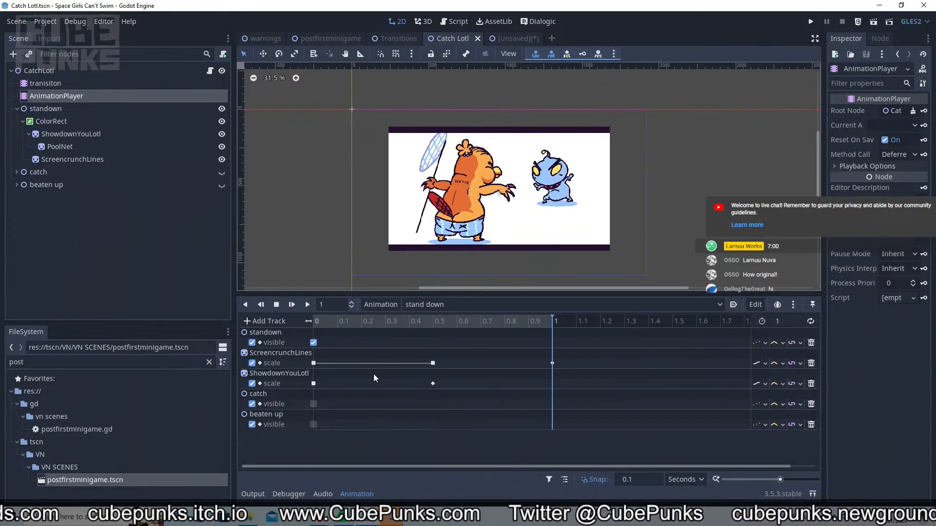
pyautogui.moveTo(361, 322); pyautogui.dragTo(552, 322)
# Play the AnimationPlayer's start and catch animations in the Catch Lotl scene
pyautogui.click(502, 304)
pyautogui.click(503, 354)
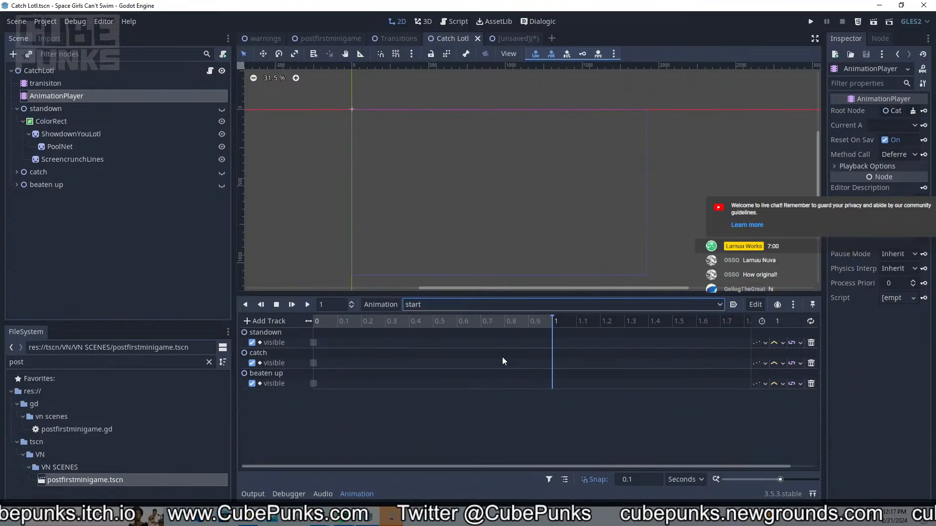
pyautogui.press('a')
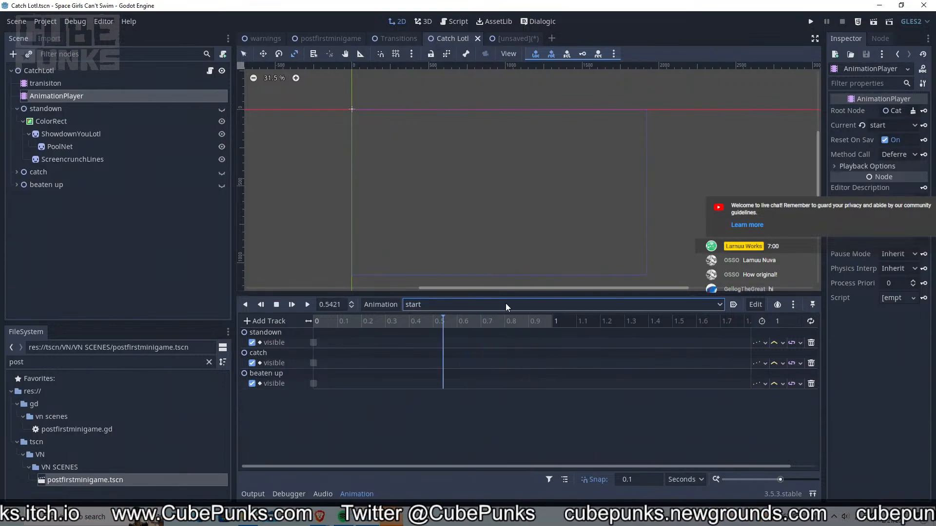
pyautogui.click(505, 305)
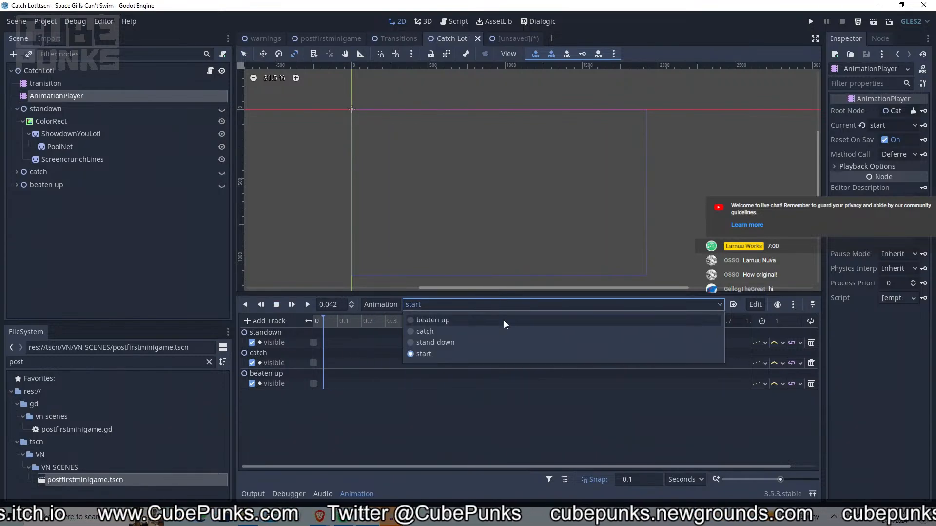
pyautogui.click(449, 331)
pyautogui.press('a')
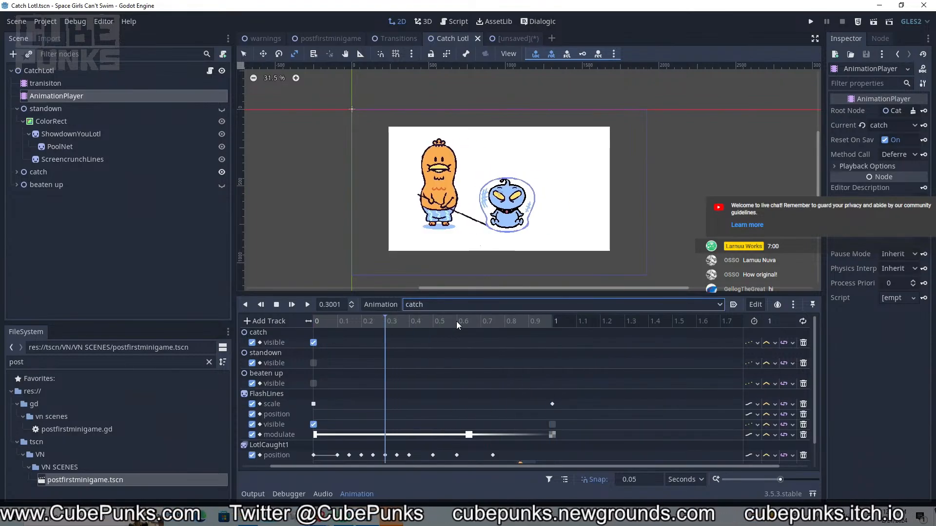
# Display the beaten up animation and return its playhead to 0
pyautogui.click(464, 304)
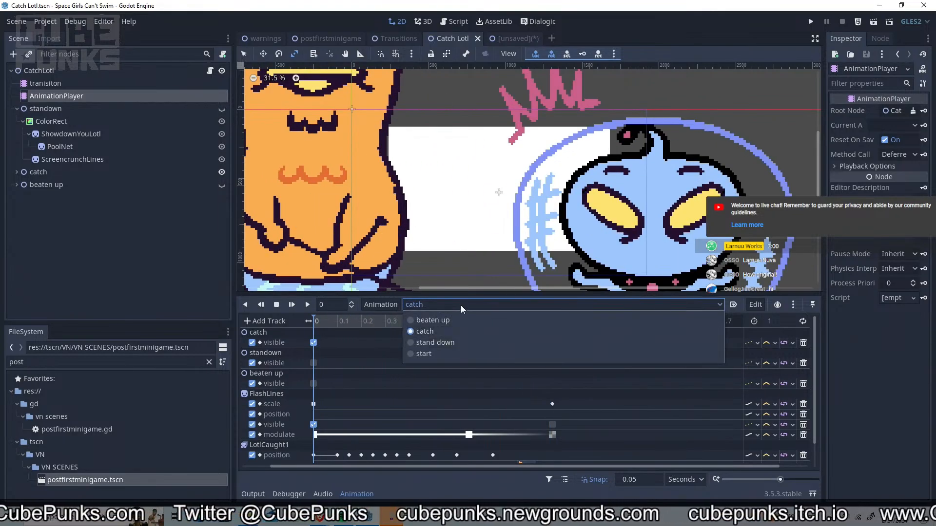
pyautogui.click(463, 320)
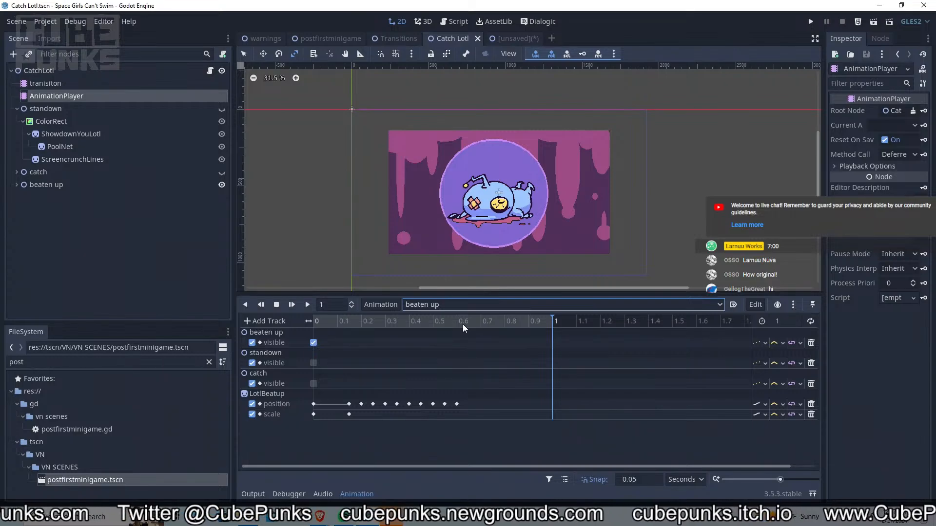
pyautogui.click(314, 320)
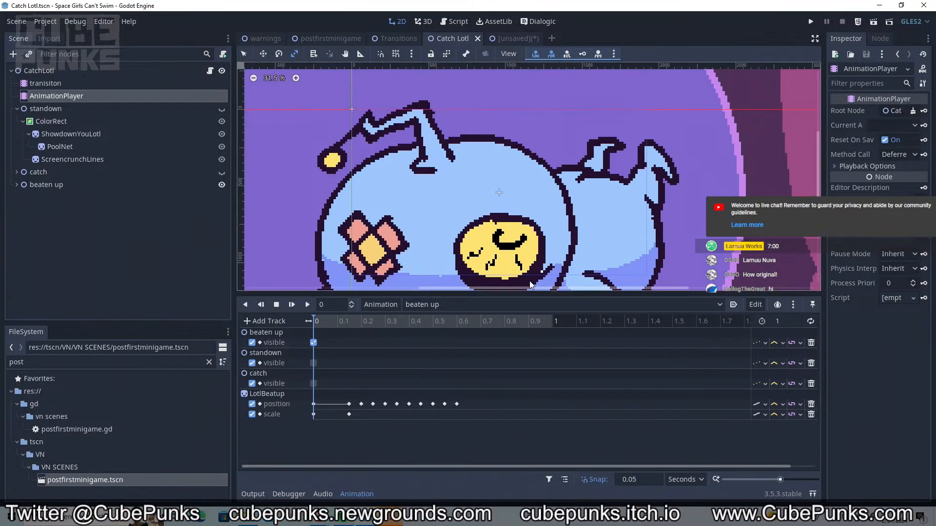
# Switch to the postfirstminigame scene and open the script attached to its root Node2D
pyautogui.click(510, 38)
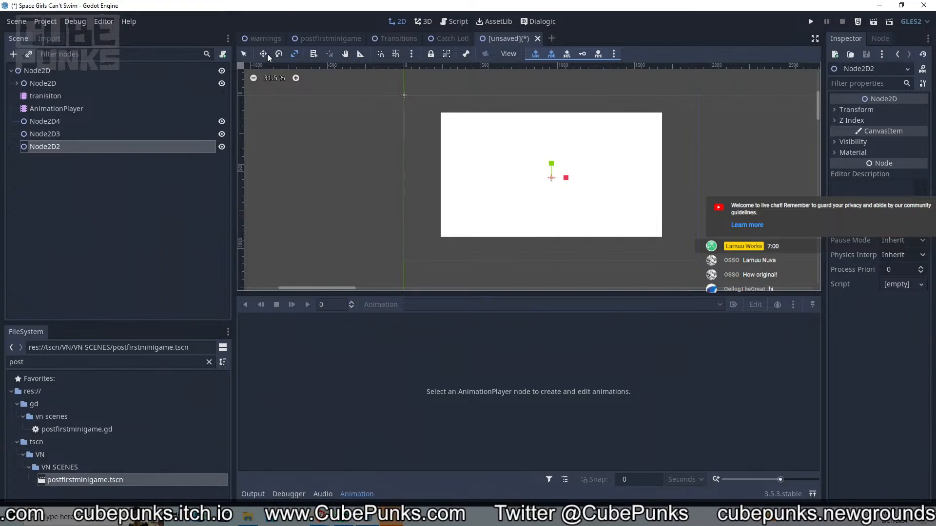
pyautogui.click(323, 38)
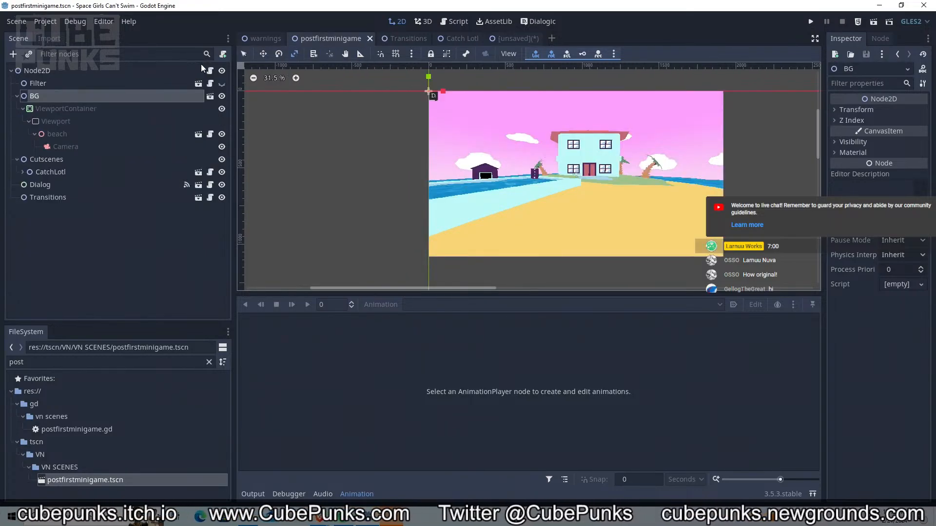
pyautogui.click(223, 72)
pyautogui.click(222, 71)
pyautogui.click(210, 70)
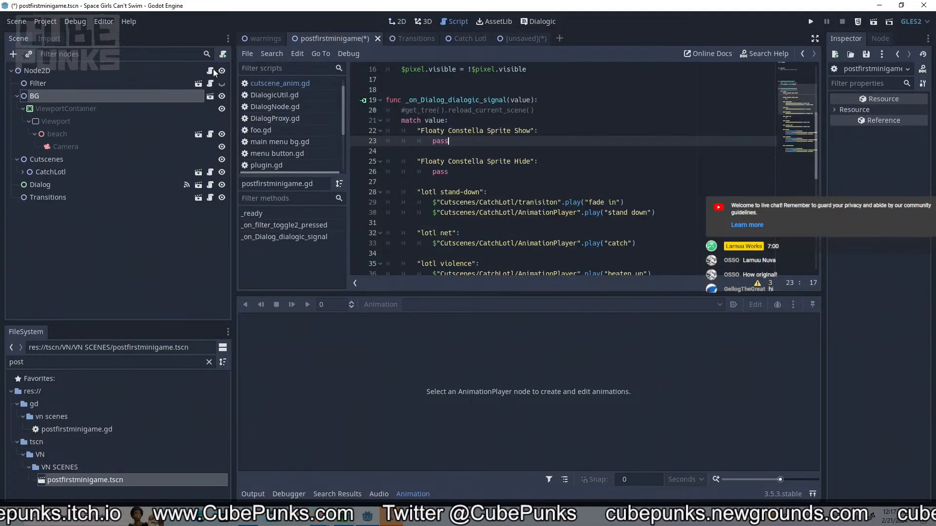
# Examine how _on_Dialog_dialogic_signal matches each signal value to the CatchLotl transition and cutscene animations
pyautogui.scroll(3, 377, 127)
pyautogui.click(535, 202)
pyautogui.moveTo(535, 202); pyautogui.dragTo(407, 193)
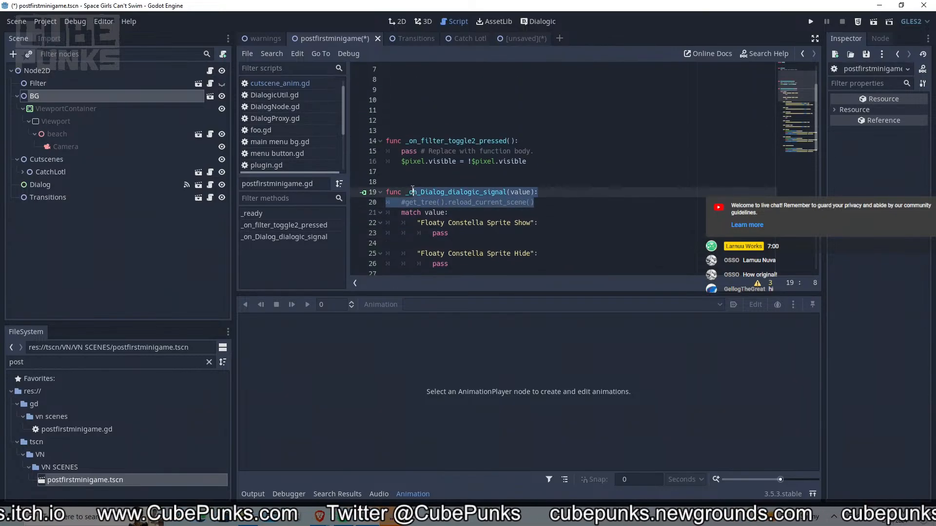
pyautogui.scroll(-7, 429, 192)
pyautogui.scroll(5, 439, 189)
pyautogui.scroll(-3, 439, 189)
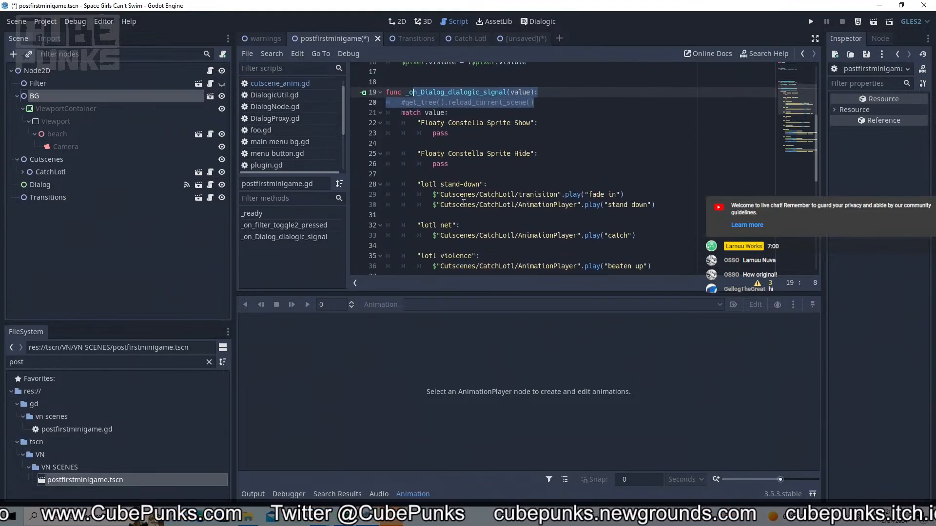
pyautogui.moveTo(388, 141); pyautogui.dragTo(283, 180)
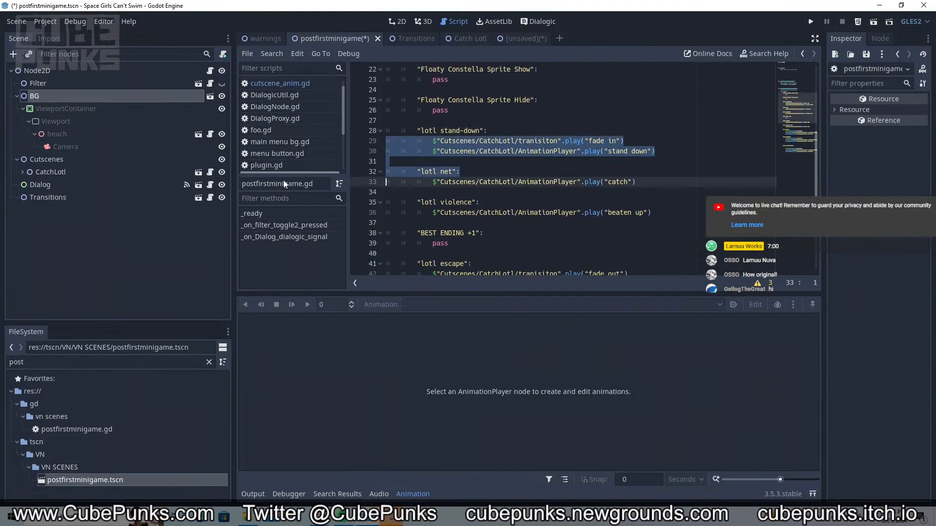
# Return to the unsaved scene in the 2D view and show transiton's fade out animation
pyautogui.click(502, 39)
pyautogui.click(127, 96)
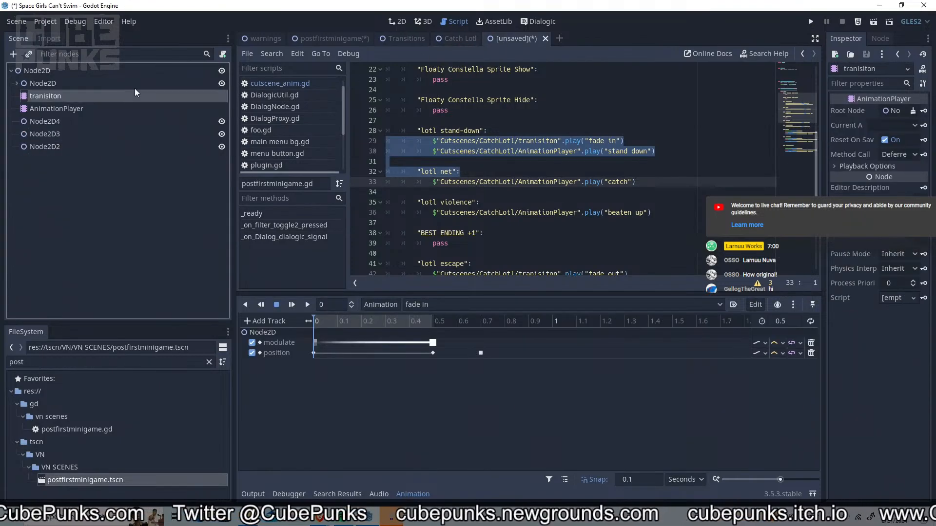
pyautogui.click(397, 22)
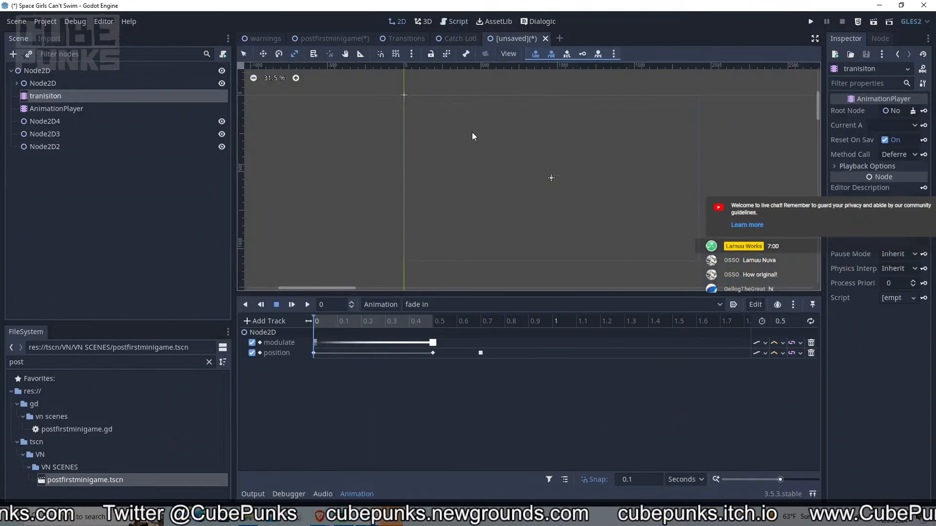
pyautogui.click(412, 305)
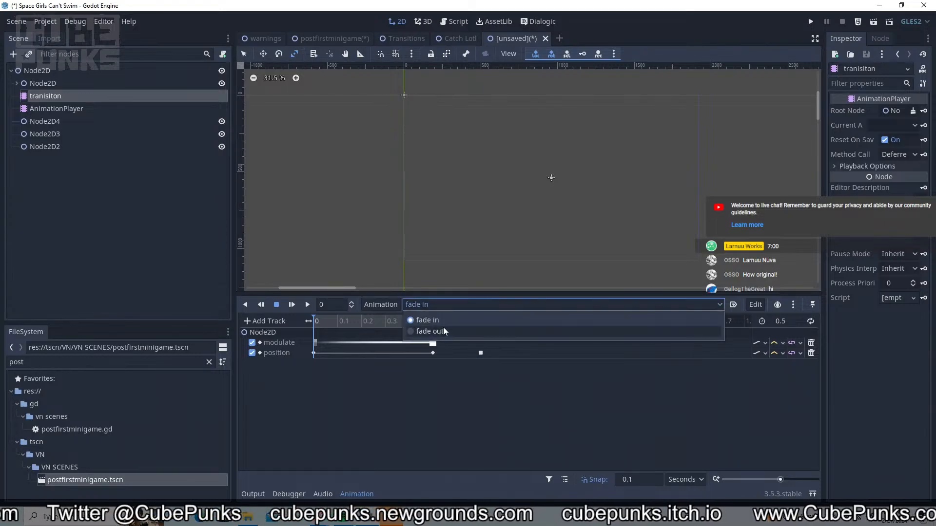
pyautogui.click(443, 327)
pyautogui.hotkey('ctrl', 's')
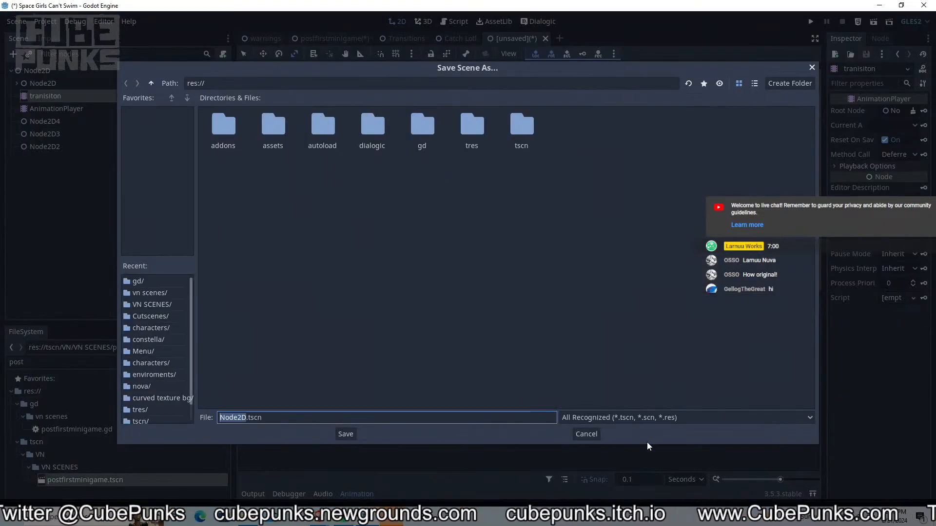
pyautogui.click(584, 435)
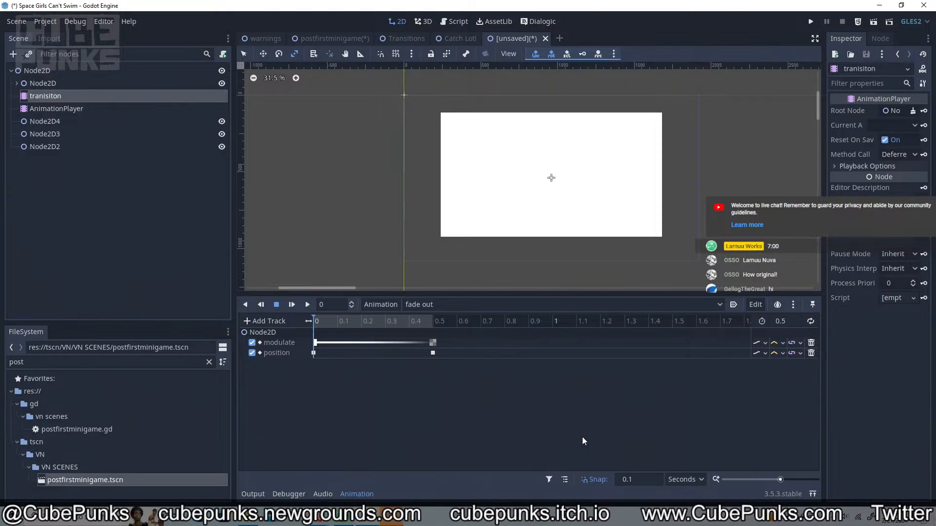
# Open the Dialogic editor on the post-first-minigame timeline and enlarge the timeline area above the animation editor
pyautogui.click(549, 21)
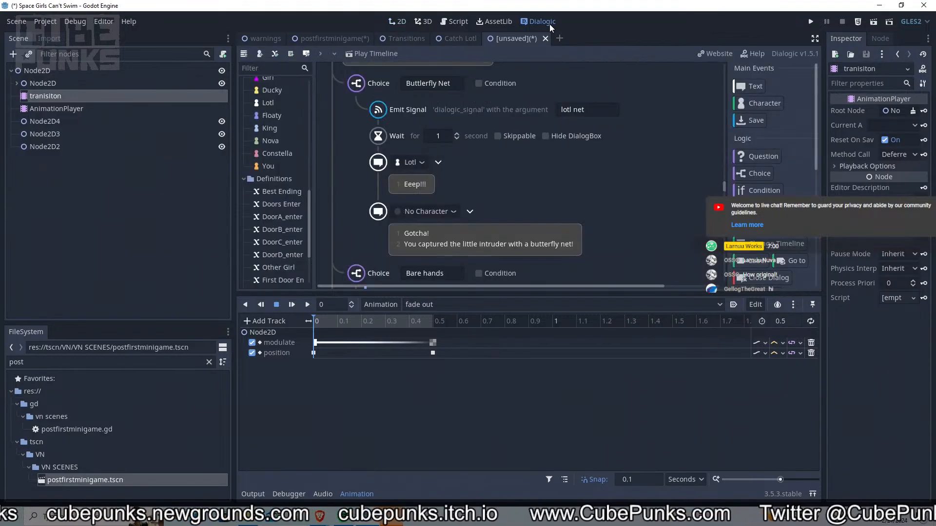
pyautogui.scroll(-5, 501, 237)
pyautogui.scroll(5, 501, 236)
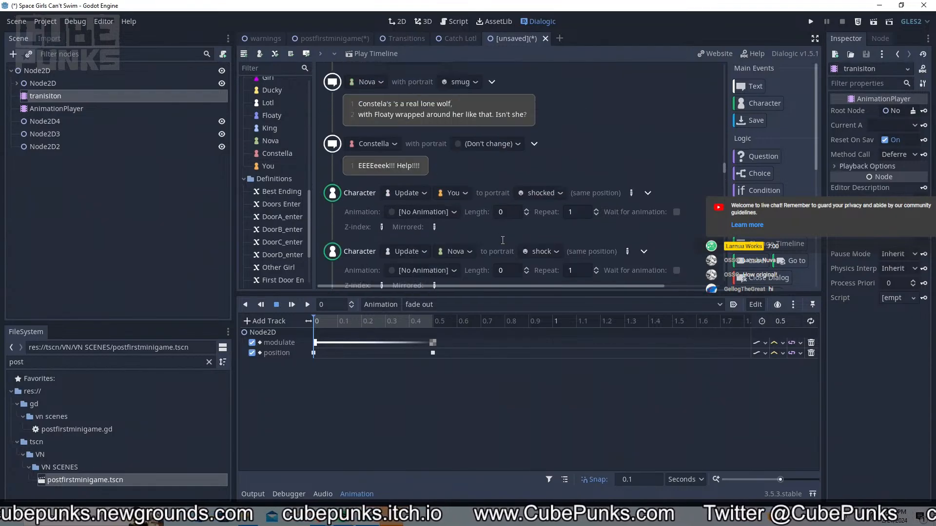
pyautogui.moveTo(534, 334); pyautogui.dragTo(578, 450)
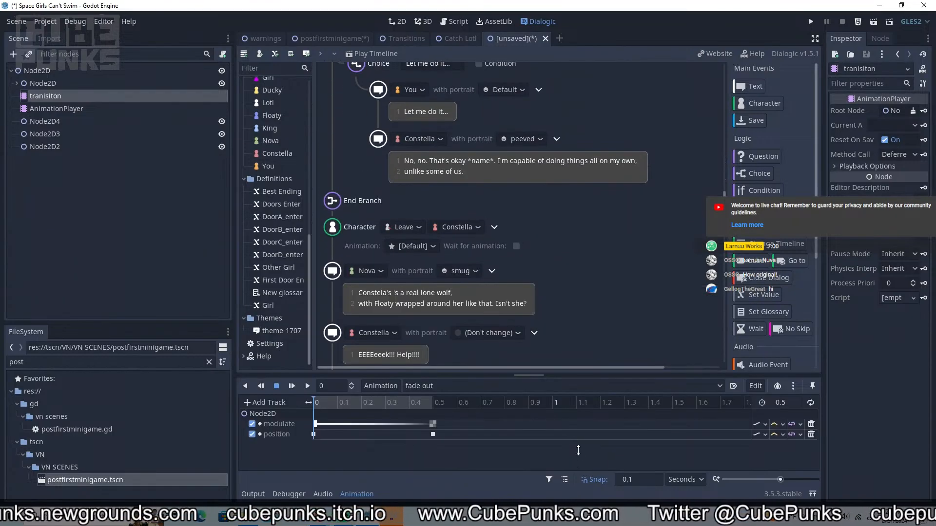
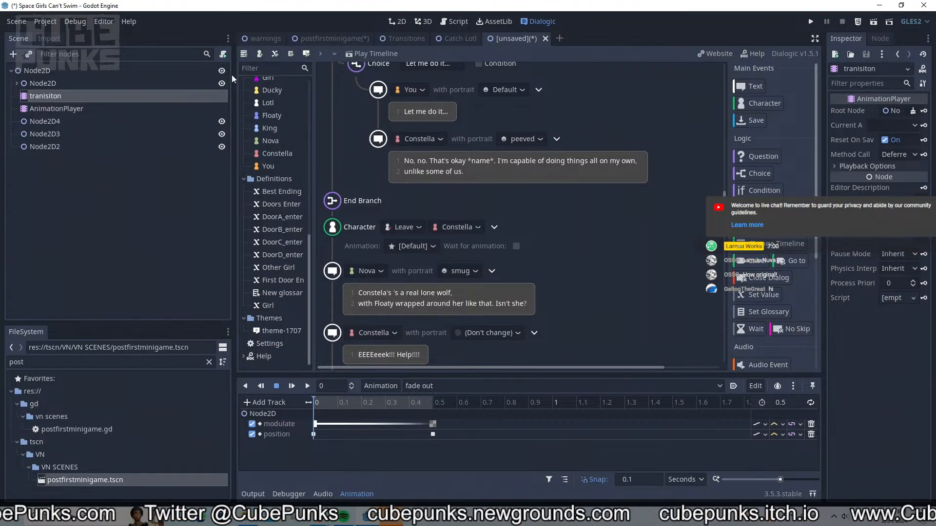
# Open the doorA and doorchoice timelines and examine the room choices with their emitted load signals
pyautogui.scroll(10, 300, 280)
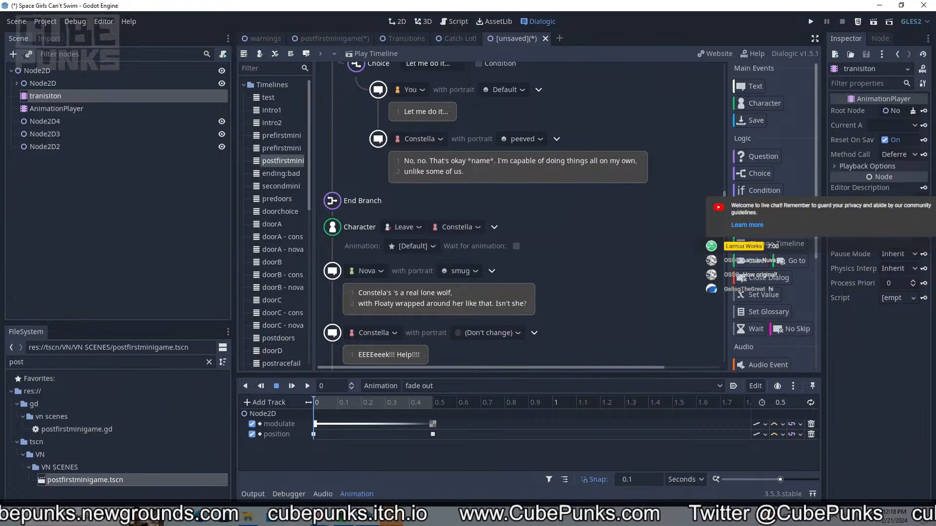
pyautogui.click(320, 516)
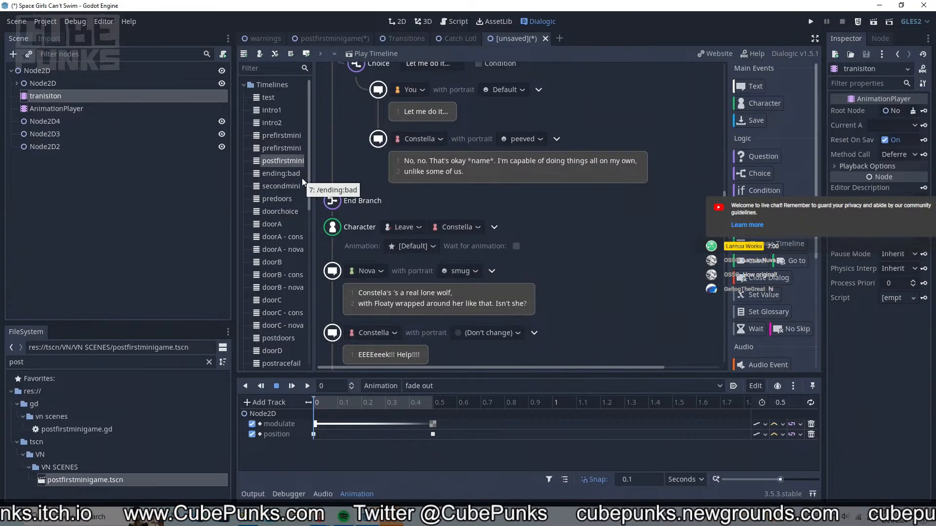
pyautogui.click(288, 221)
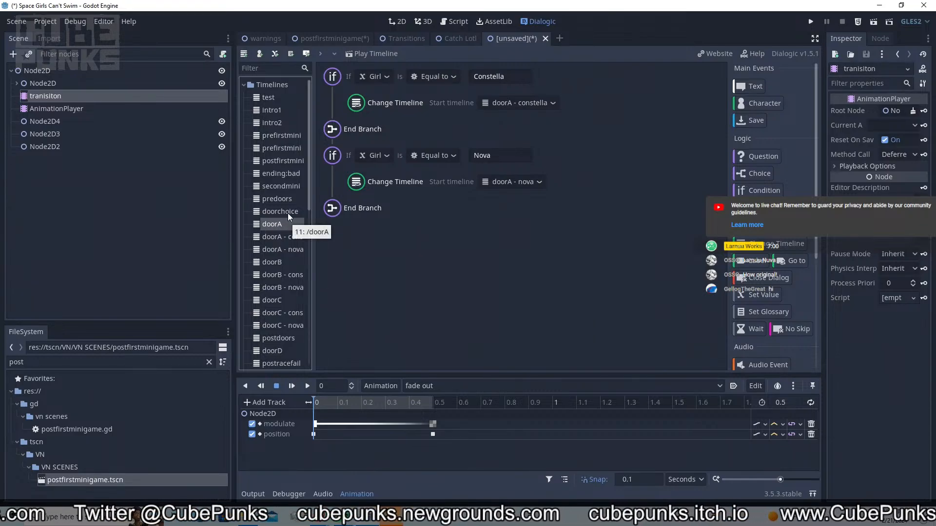
pyautogui.click(288, 213)
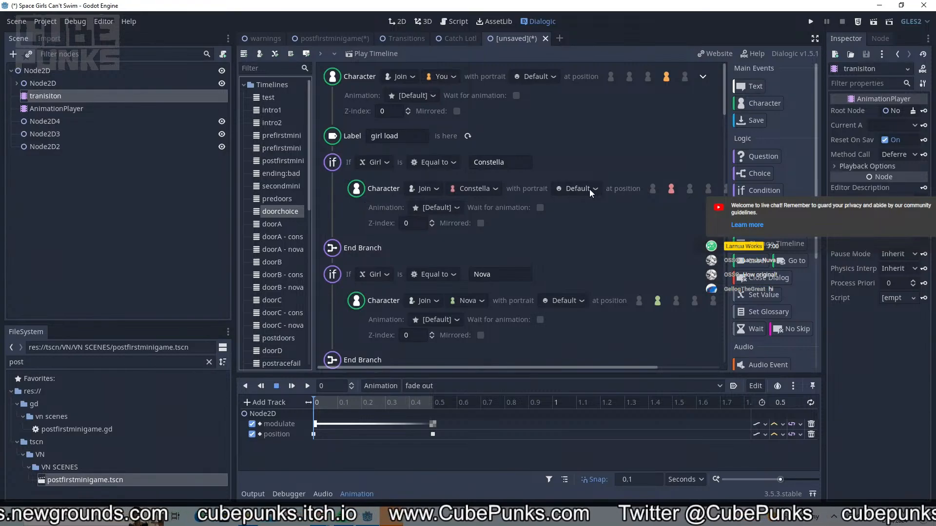
pyautogui.scroll(-12, 595, 142)
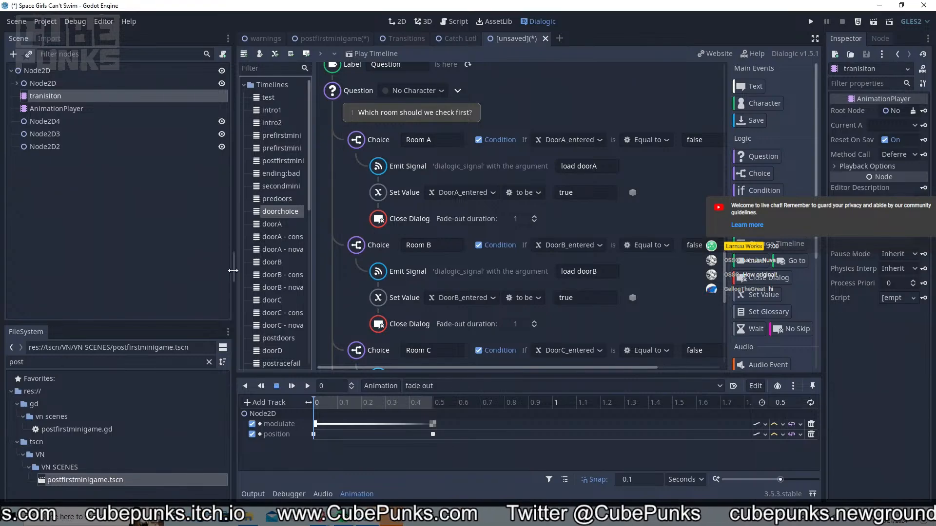
pyautogui.scroll(-4, 261, 271)
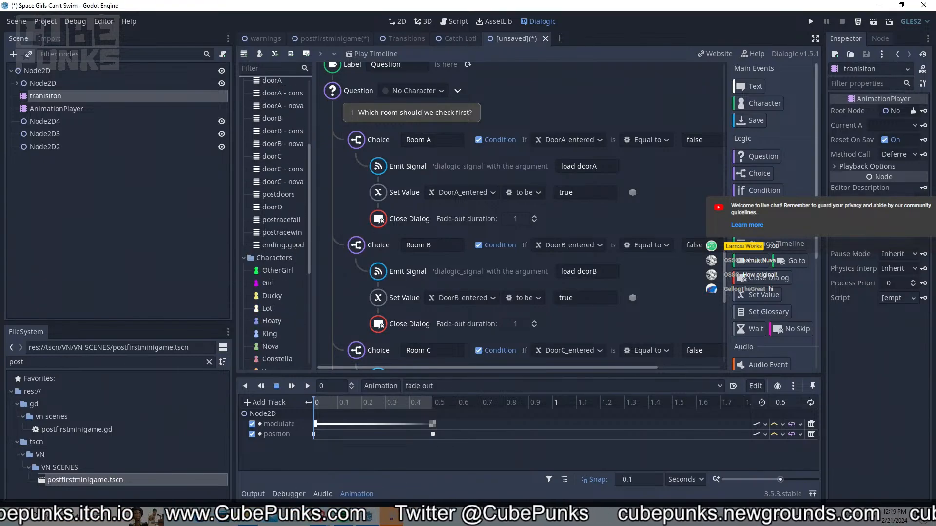
# Switch to GIMP, view the stuck bed and beach_peak cutscene artwork with the lotl catch layer hidden, and return to Godot
pyautogui.click(391, 520)
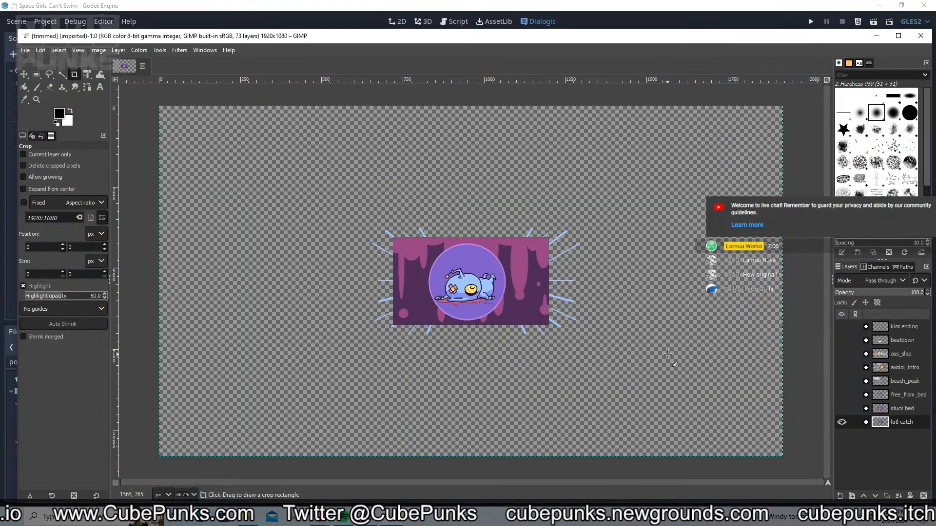
pyautogui.keyDown('shift'); pyautogui.click(842, 408); pyautogui.keyUp('shift')
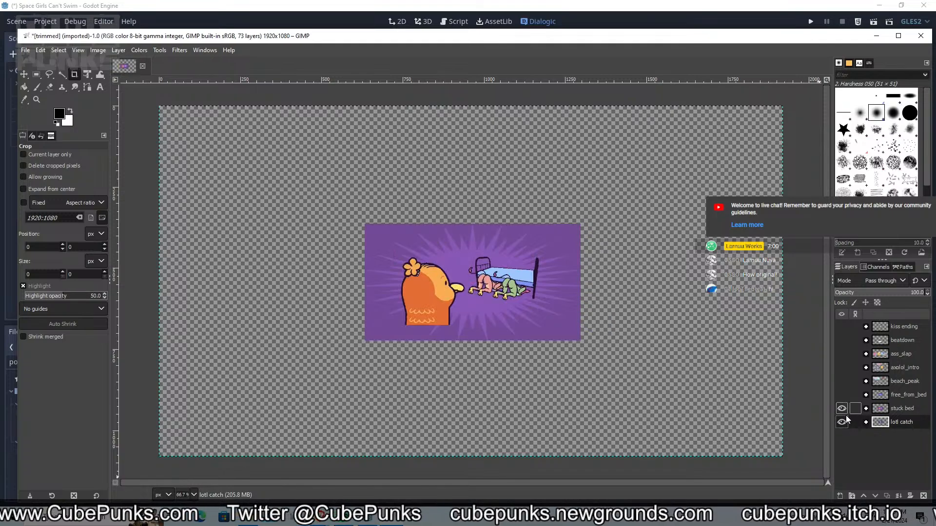
pyautogui.click(844, 408)
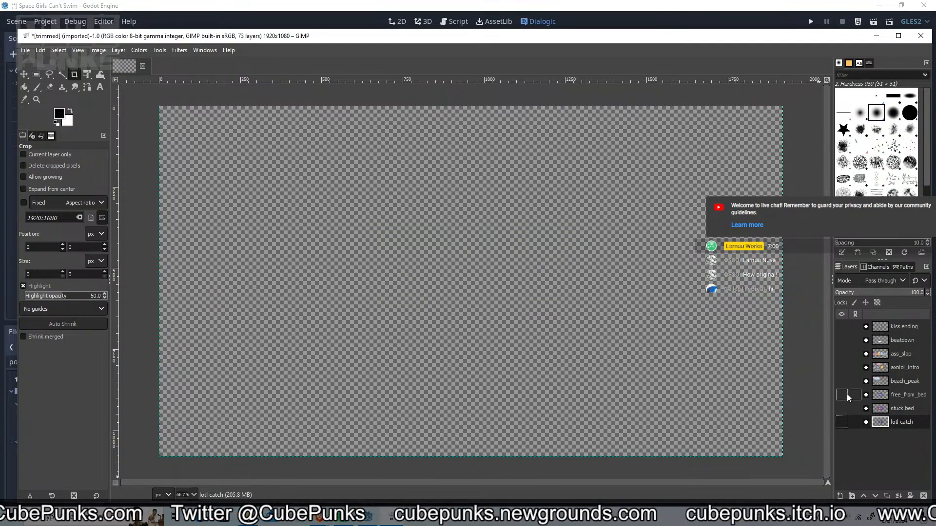
pyautogui.click(842, 381)
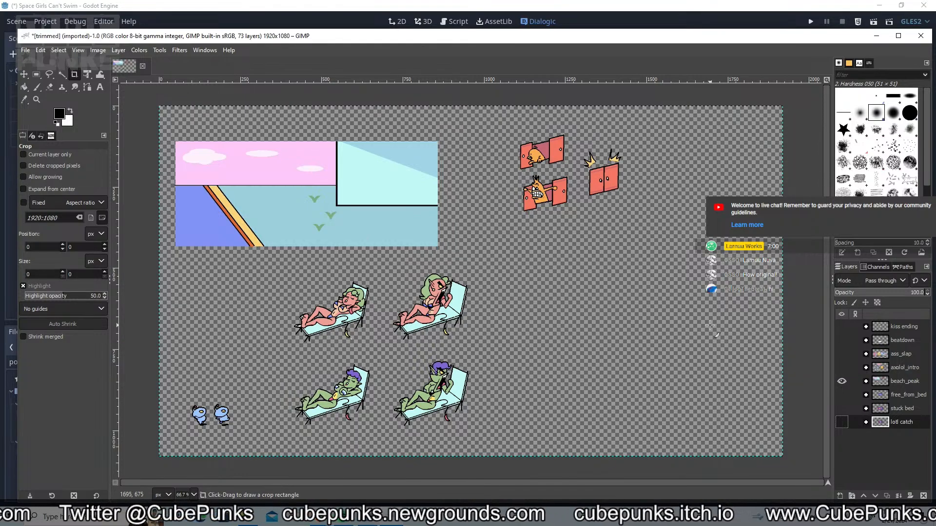
pyautogui.click(876, 35)
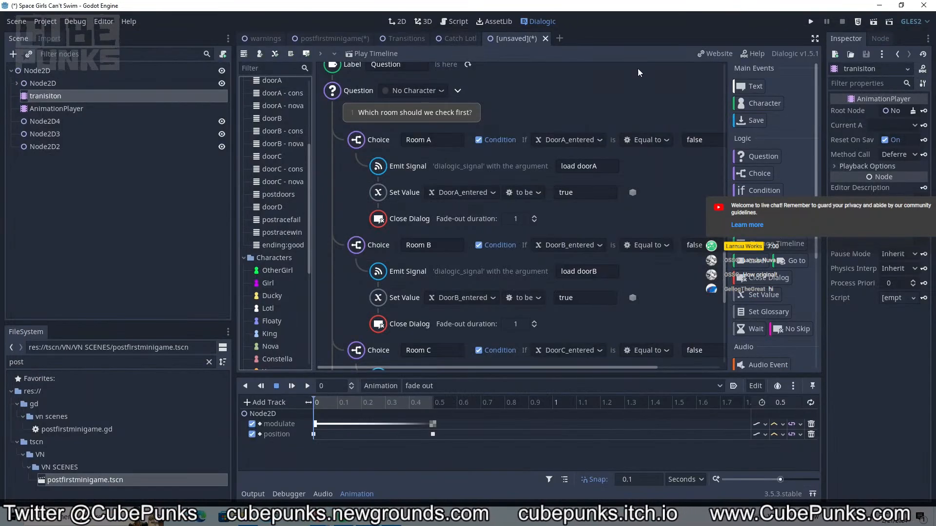
# Open the doorC - cons timeline and examine its dialogue and emitted sunbathing signals through to the closing event
pyautogui.scroll(5, 284, 147)
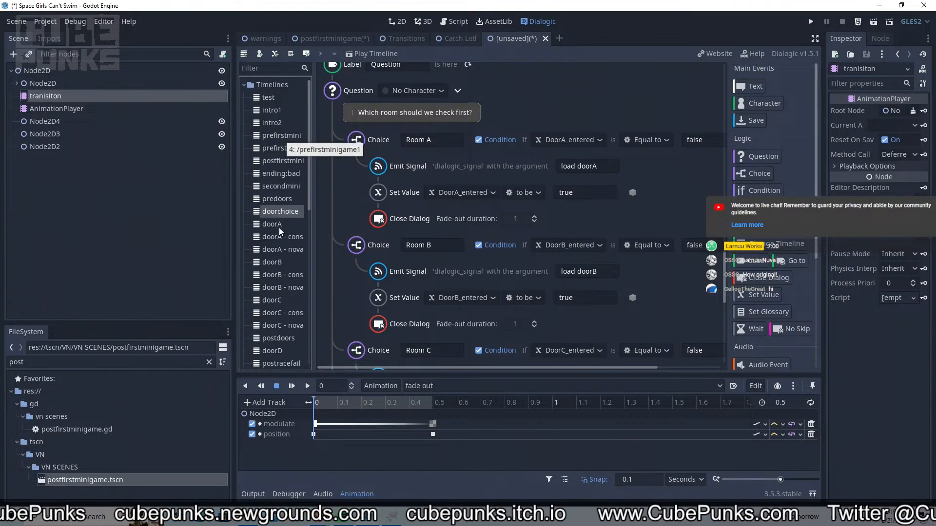
pyautogui.click(281, 295)
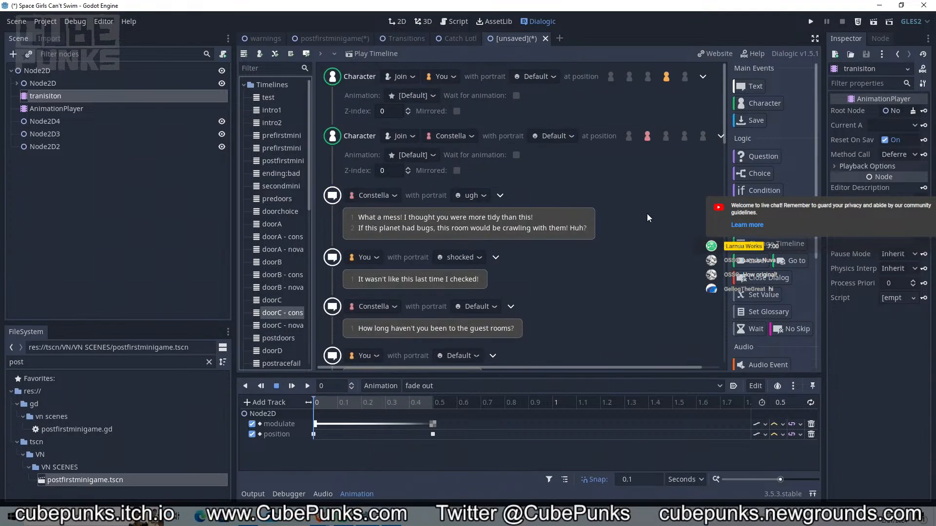
pyautogui.scroll(-5, 648, 217)
pyautogui.scroll(-8, 648, 214)
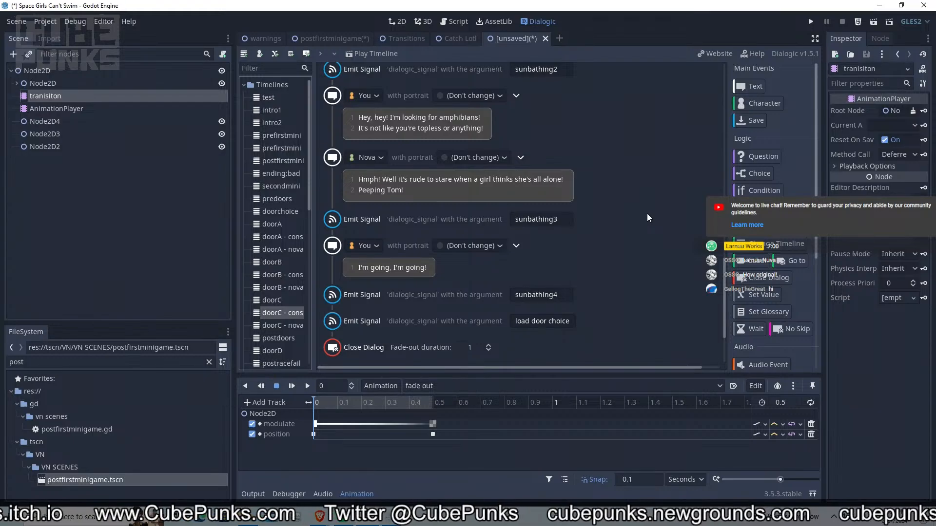
pyautogui.scroll(15, 647, 213)
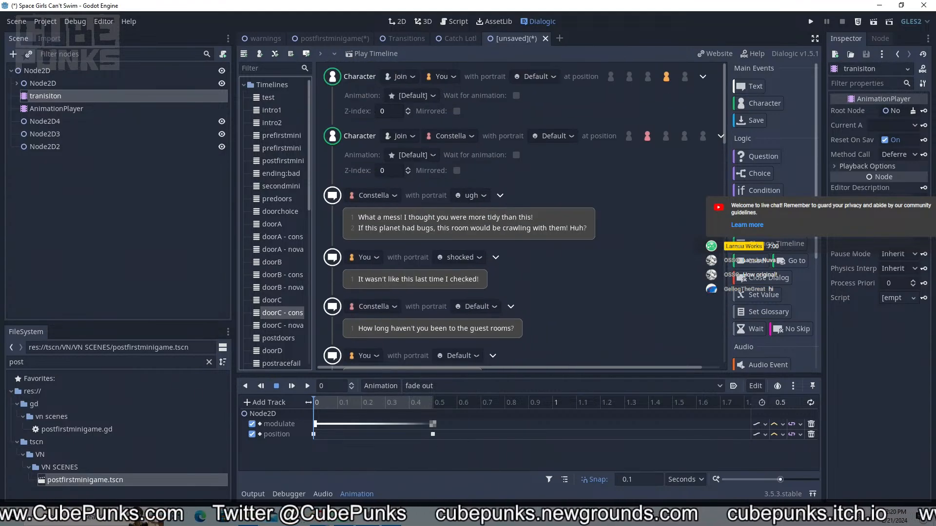
# Switch to GIMP, point out both rows of lounge-chair sprites with rectangle selections, clear the selection and return to Godot
pyautogui.moveTo(385, 521)
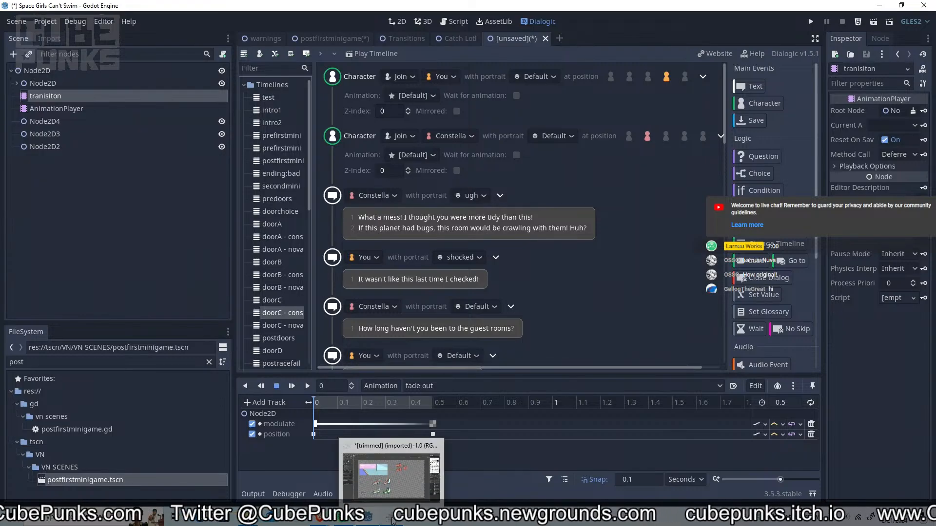
pyautogui.click(411, 480)
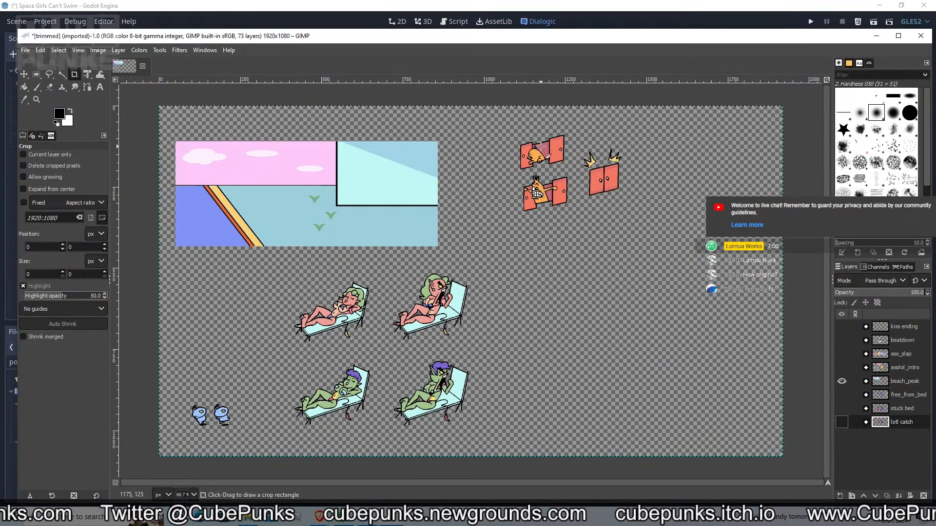
pyautogui.click(37, 75)
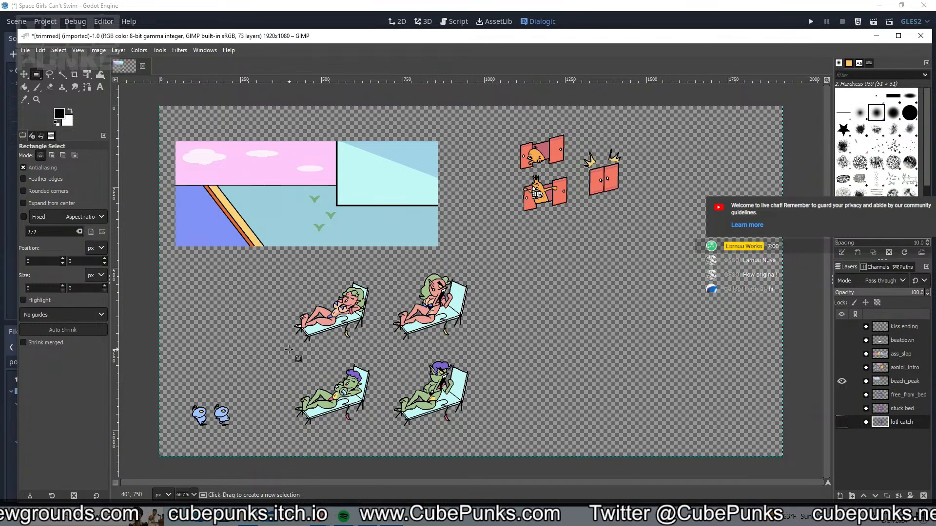
pyautogui.moveTo(408, 430); pyautogui.dragTo(503, 426)
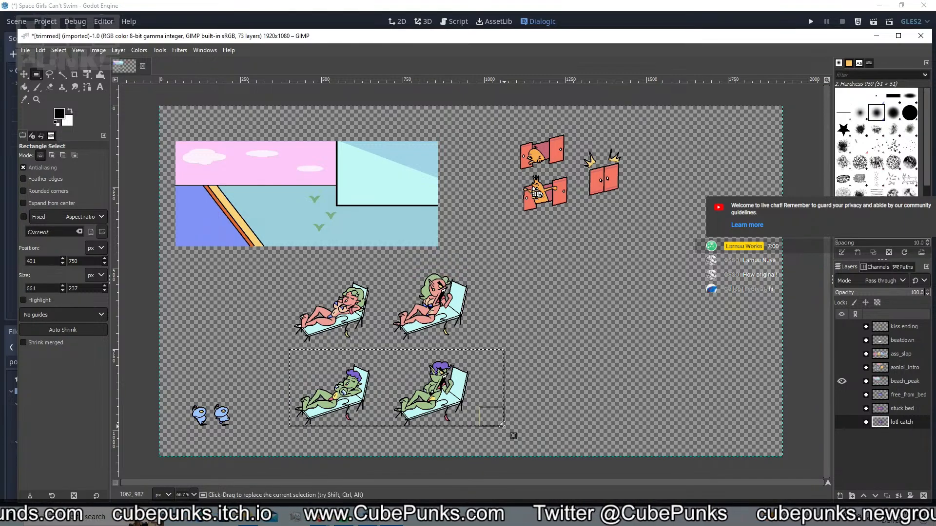
pyautogui.moveTo(369, 402); pyautogui.dragTo(363, 328)
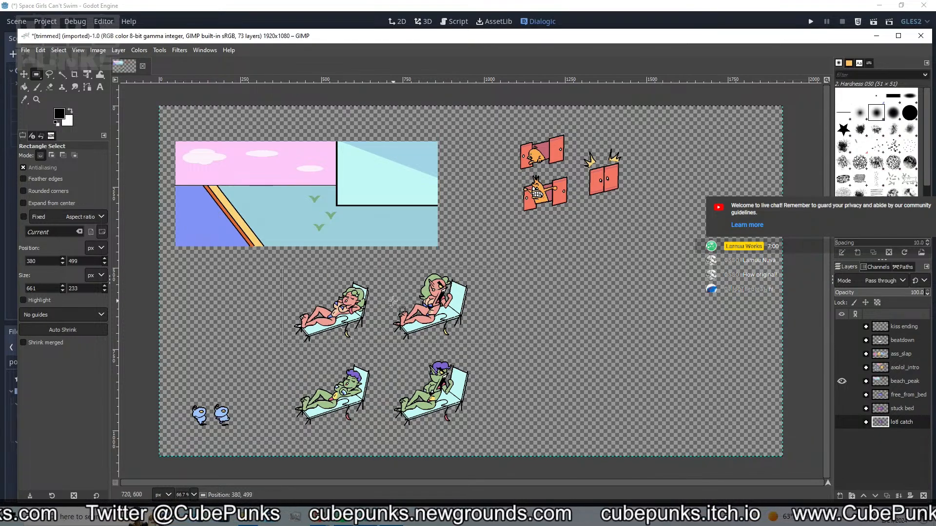
pyautogui.moveTo(393, 301); pyautogui.dragTo(412, 336)
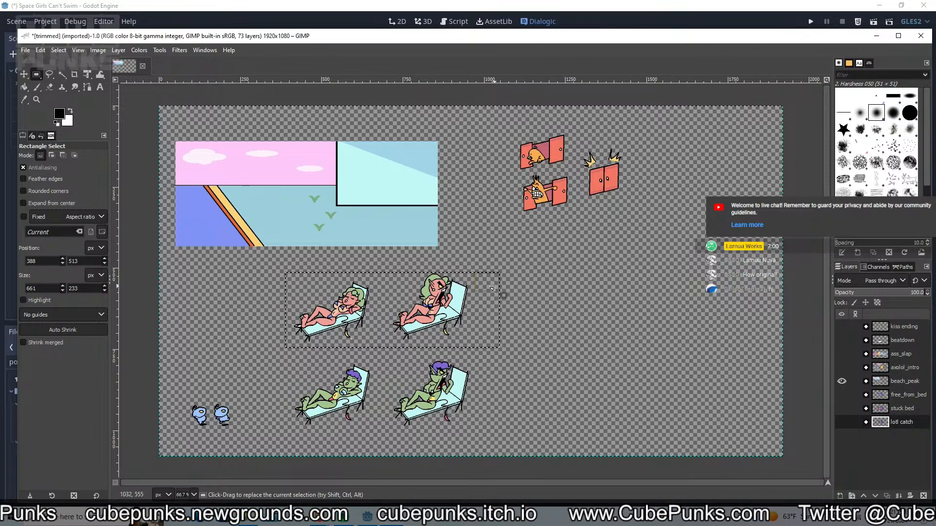
pyautogui.moveTo(494, 286); pyautogui.dragTo(395, 407)
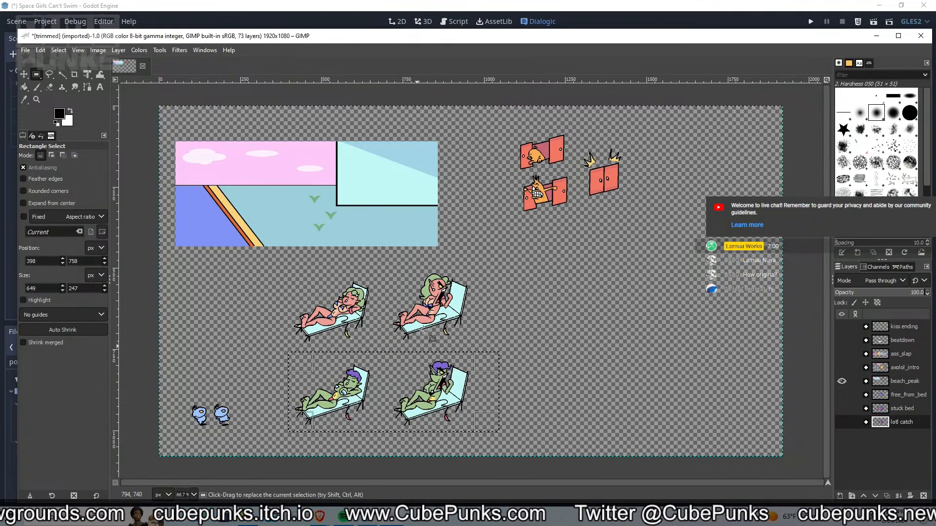
pyautogui.click(510, 194)
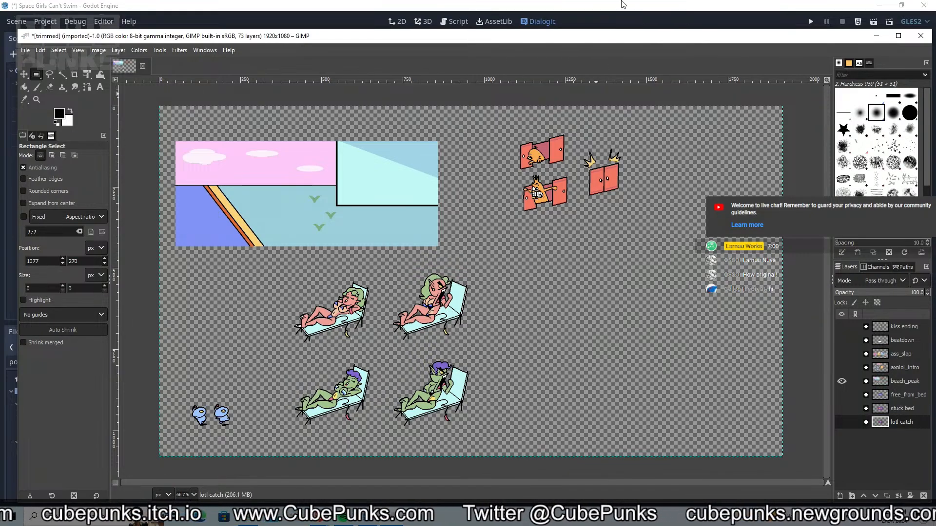
pyautogui.click(674, 5)
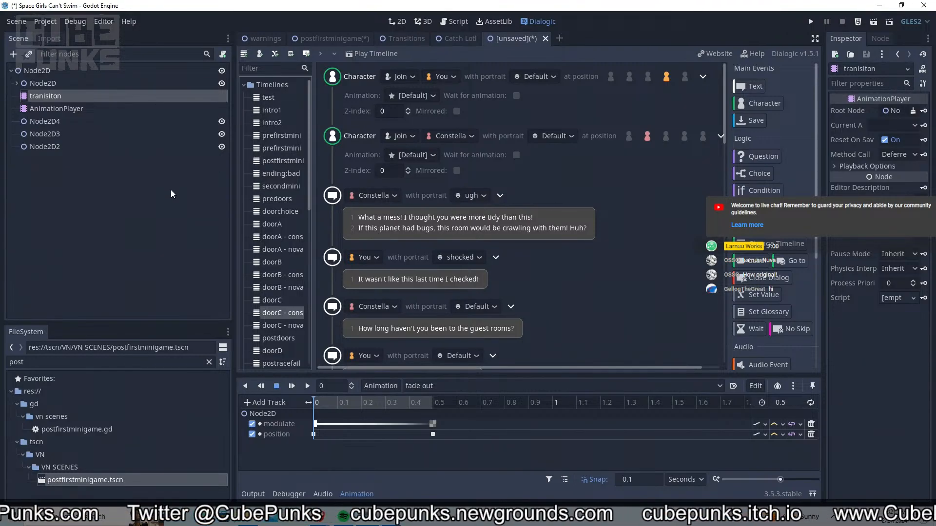
# Review the doorC - cons dialogue again, up to the window text and the sunbathing1 signal
pyautogui.scroll(-15, 463, 206)
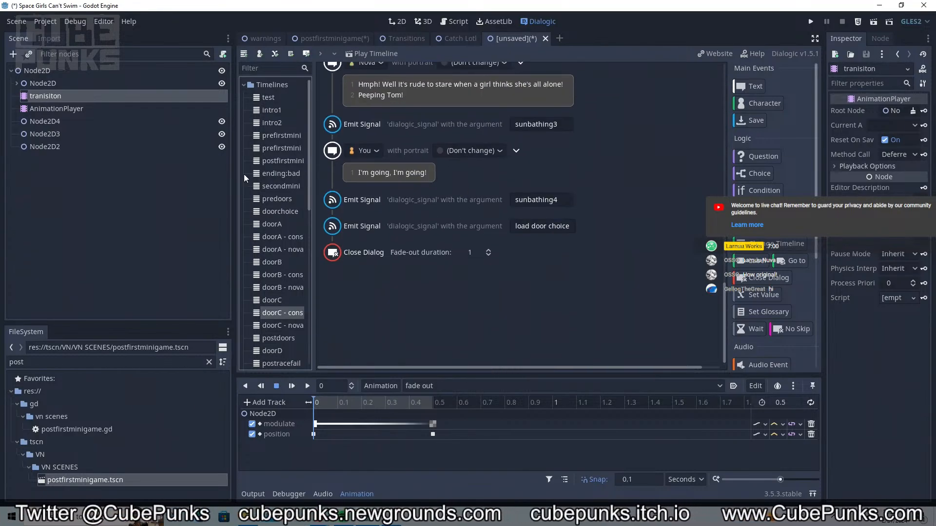
pyautogui.scroll(10, 458, 236)
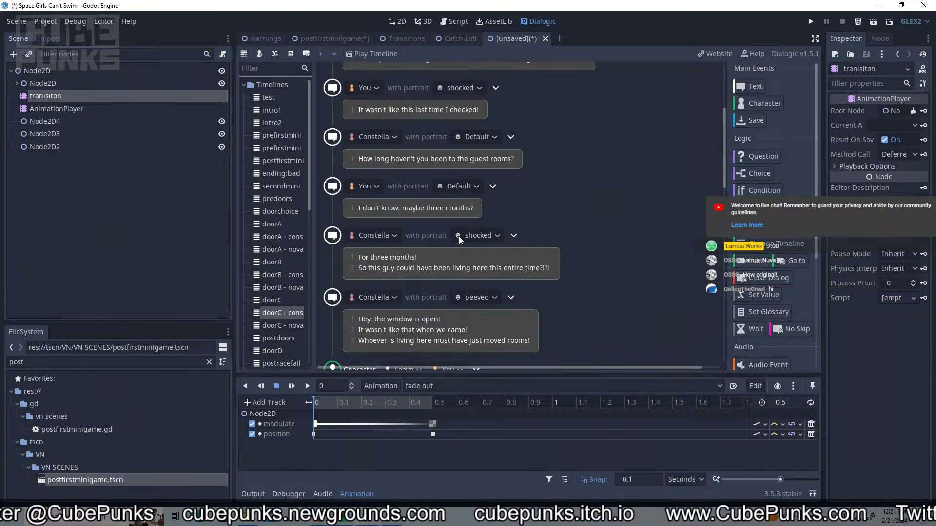
pyautogui.scroll(4, 458, 236)
pyautogui.scroll(-4, 458, 236)
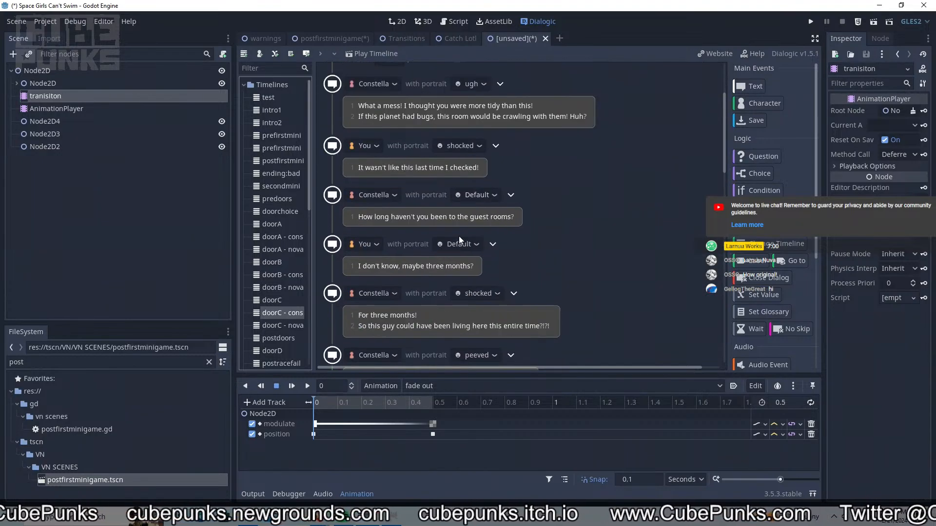
pyautogui.scroll(-4, 458, 236)
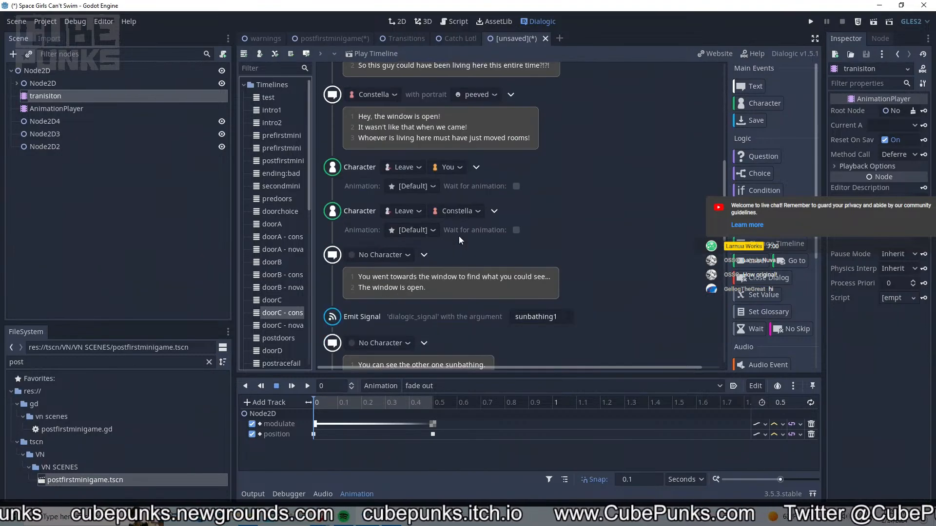
pyautogui.scroll(-2, 458, 236)
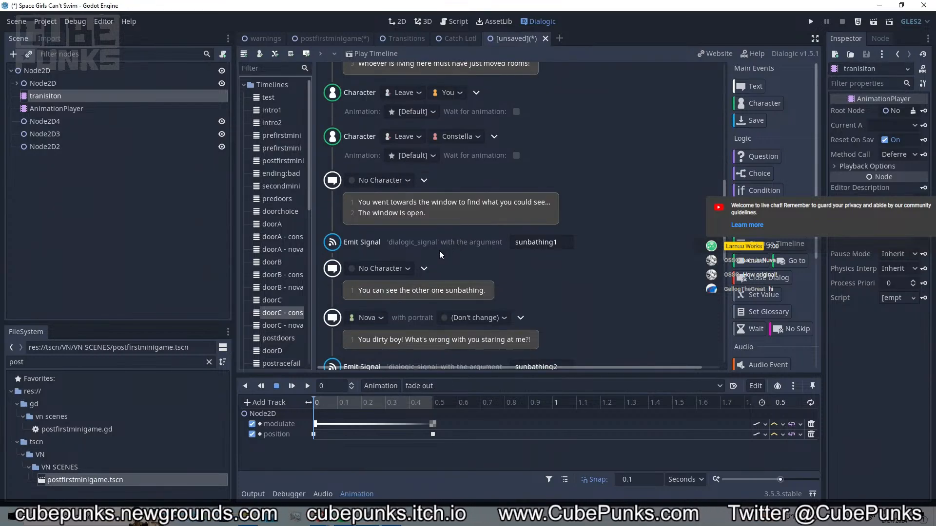
# Delete the Node2D2 and Node2D3 nodes from the unsaved scene and select Node2D4
pyautogui.click(97, 120)
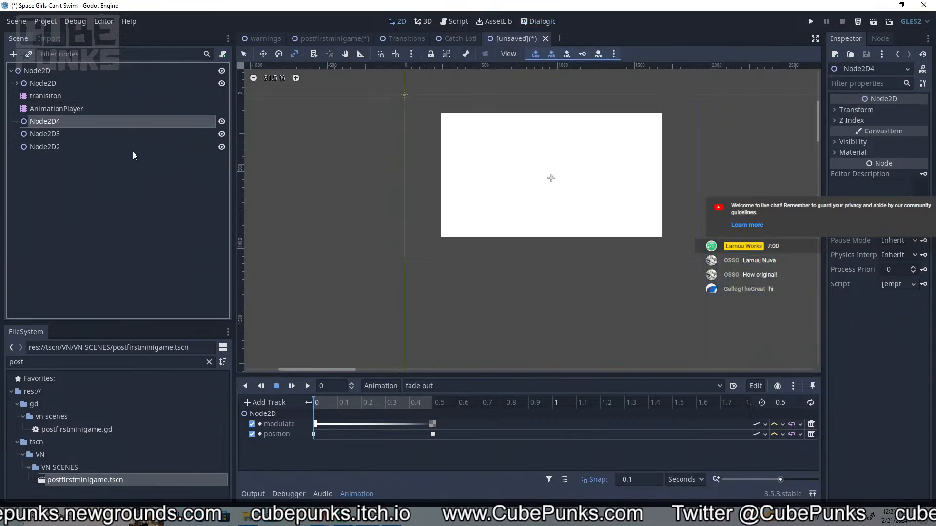
pyautogui.click(165, 144)
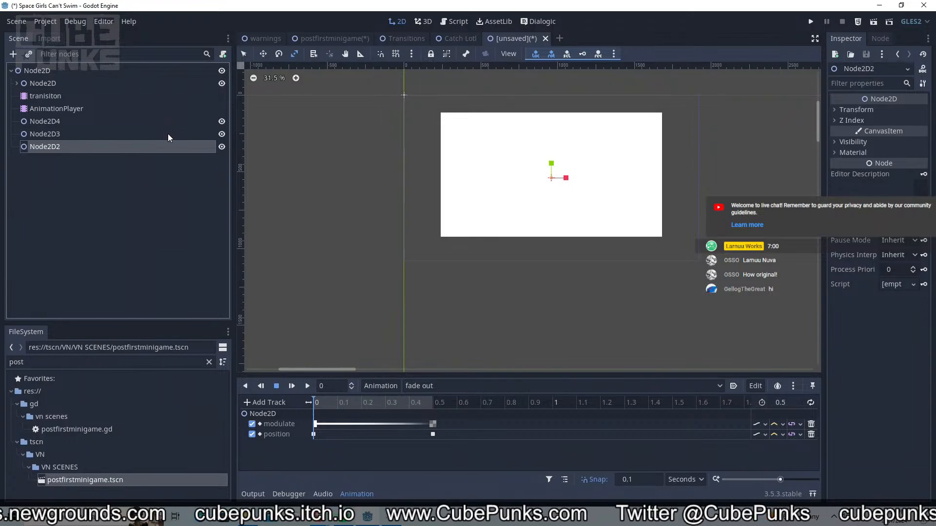
pyautogui.keyDown('shift'); pyautogui.click(167, 133); pyautogui.keyUp('shift')
pyautogui.press('Delete')
pyautogui.click(165, 125)
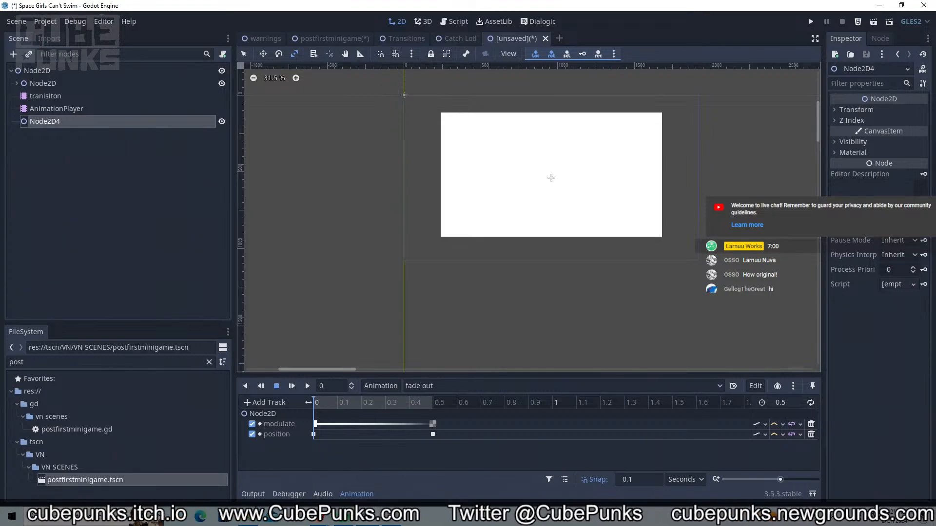
# Check the beach_peak artwork in GIMP once more and return to Node2D4 in Godot
pyautogui.doubleClick(77, 361)
pyautogui.click(403, 522)
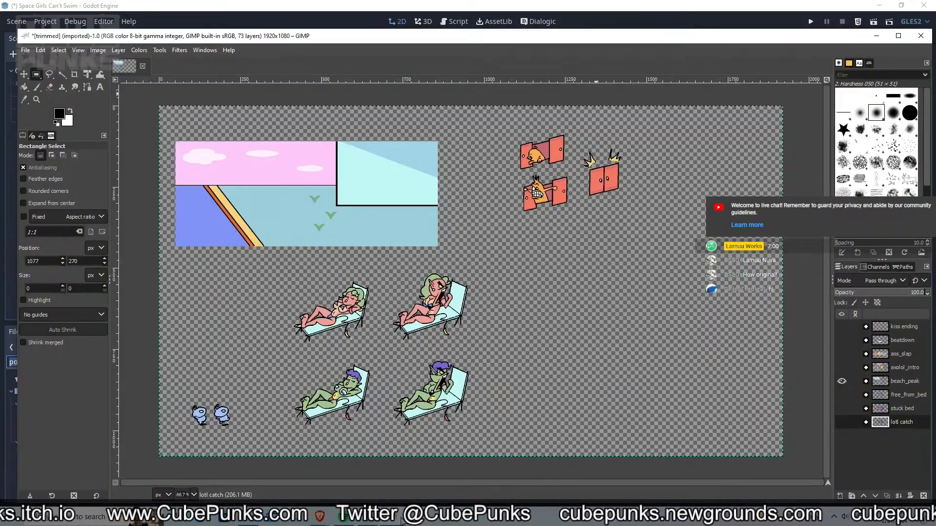
pyautogui.moveTo(599, 37); pyautogui.dragTo(598, 0)
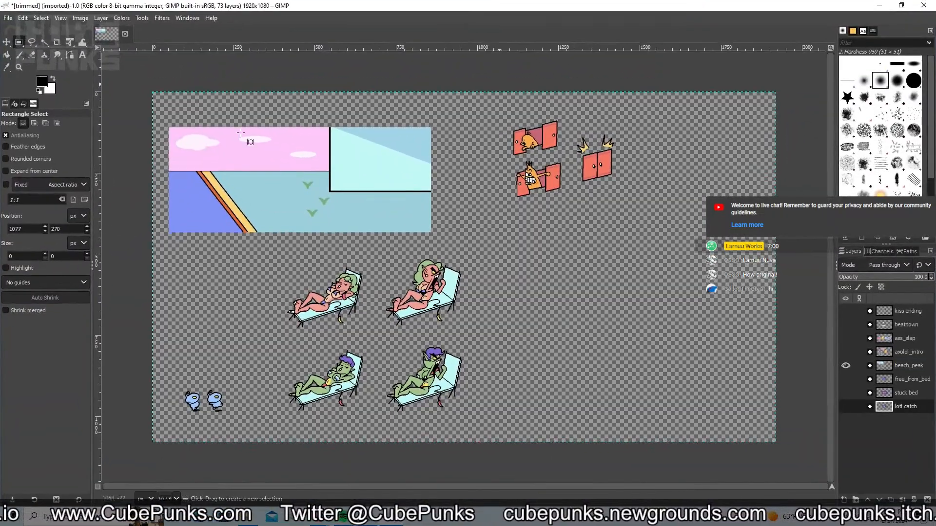
pyautogui.moveTo(121, 5); pyautogui.dragTo(446, 43)
pyautogui.click(49, 121)
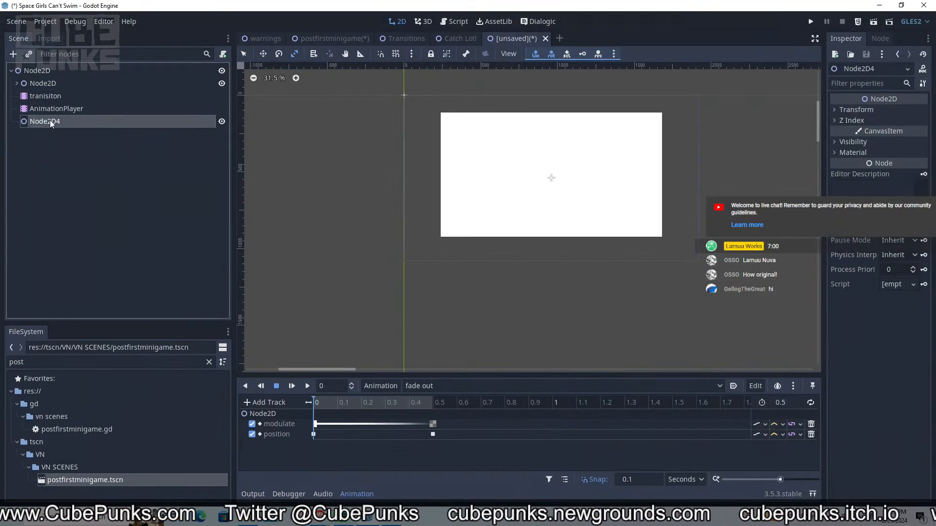
# Try duplicating Node2D4 twice and undo both duplications
pyautogui.hotkey('ctrl', 'd')
pyautogui.hotkey('ctrl', 'd')
pyautogui.hotkey('ctrl', 'z')
pyautogui.hotkey('ctrl', 'z')
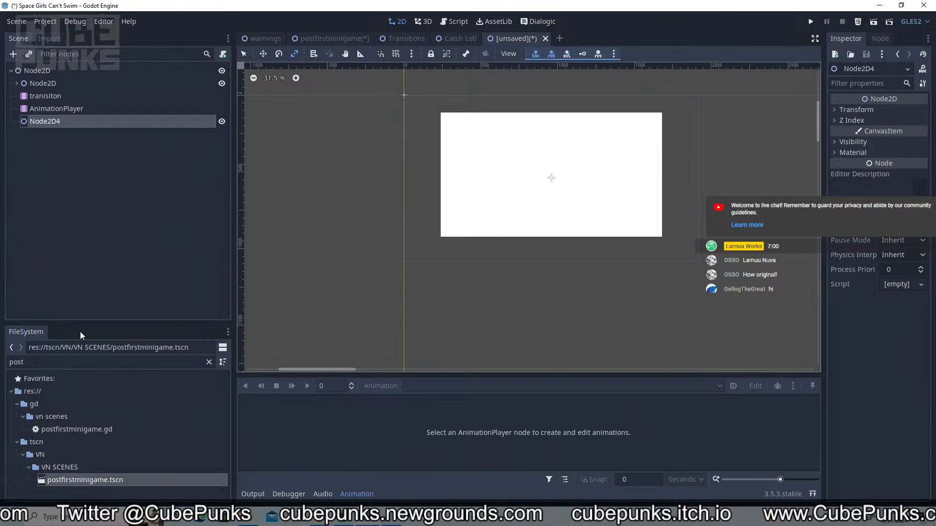
# Try reordering the root's child nodes with Node2D below Node2D4, and move Node2D back to first place
pyautogui.click(39, 98)
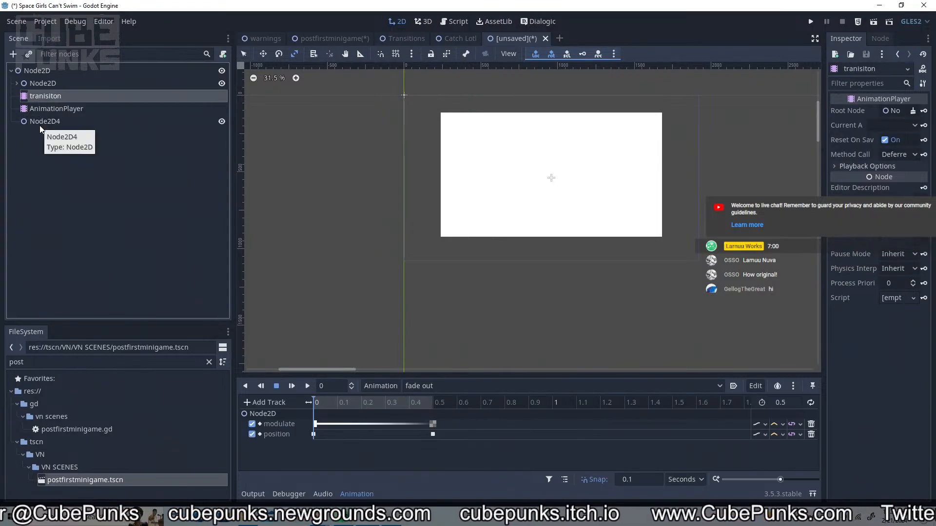
pyautogui.click(39, 122)
pyautogui.hotkey('shift', 'Up')
pyautogui.keyDown('ctrl'); pyautogui.click(51, 94); pyautogui.keyUp('ctrl')
pyautogui.moveTo(50, 93); pyautogui.dragTo(35, 84)
pyautogui.click(39, 96)
pyautogui.keyDown('ctrl'); pyautogui.click(39, 108); pyautogui.keyUp('ctrl')
pyautogui.keyDown('ctrl'); pyautogui.click(39, 121); pyautogui.keyUp('ctrl')
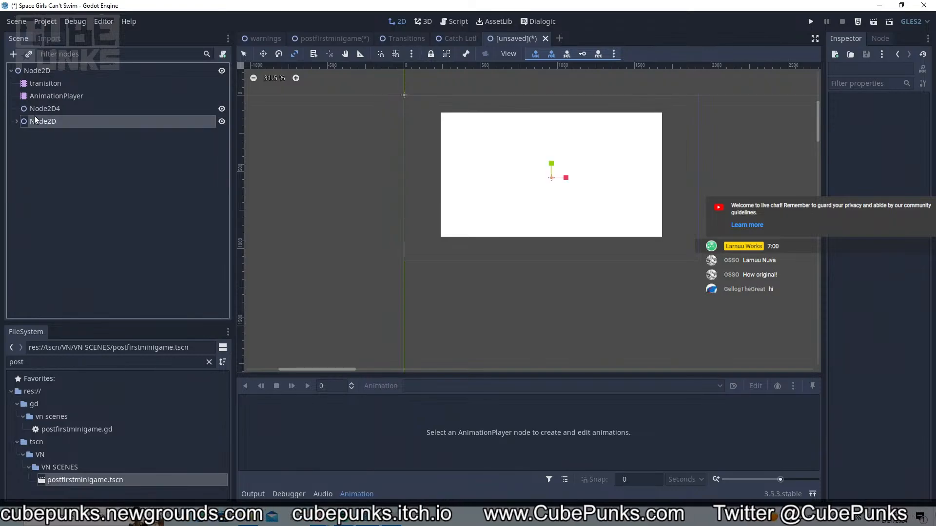
pyautogui.moveTo(34, 118); pyautogui.dragTo(33, 77)
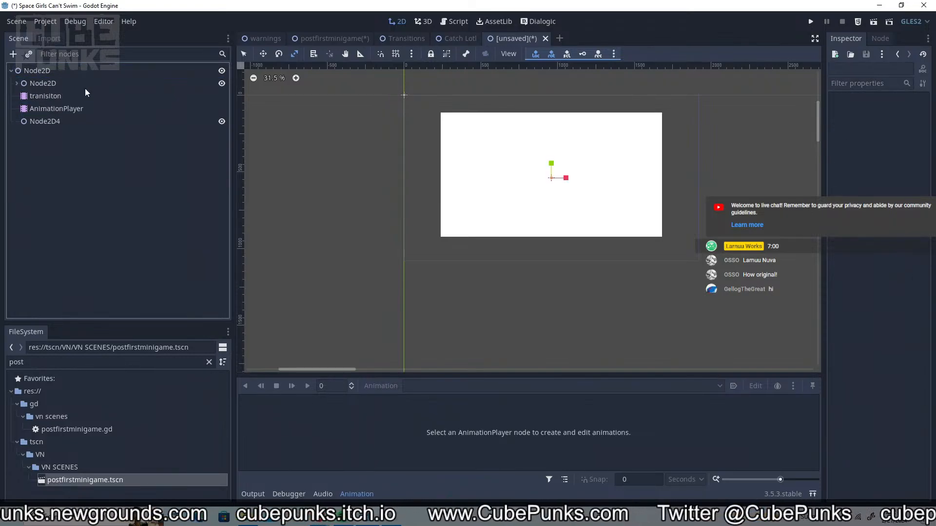
# Save the scene as Sunbathing.tscn in the res://tscn/VN/Cutscenes folder
pyautogui.hotkey('ctrl', 's')
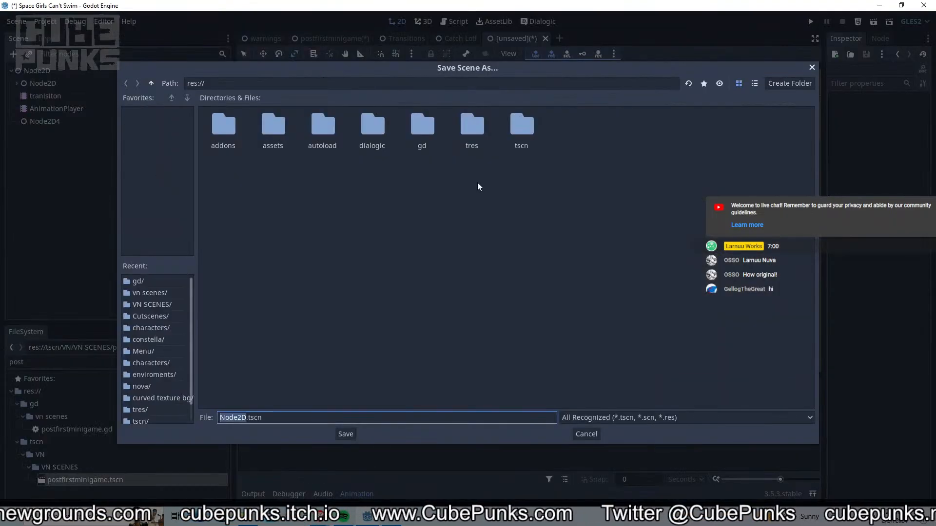
pyautogui.doubleClick(515, 145)
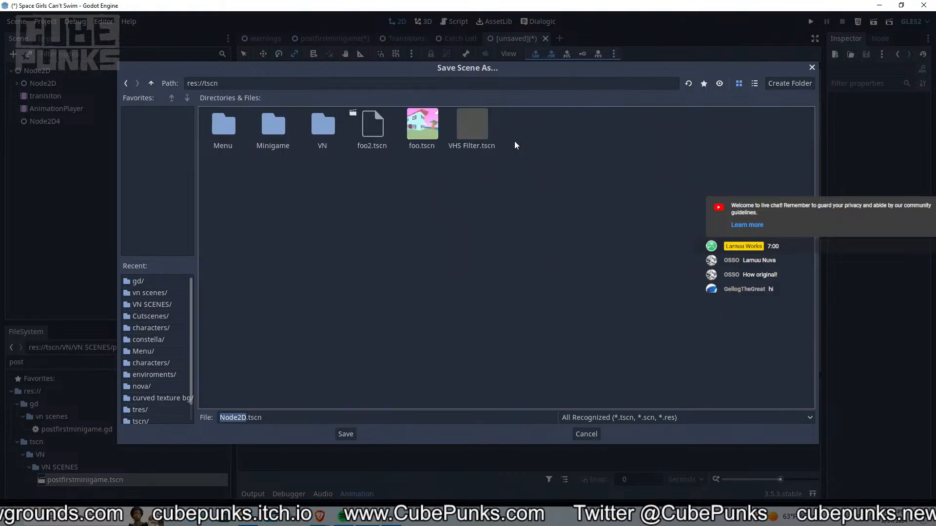
pyautogui.doubleClick(319, 124)
pyautogui.doubleClick(273, 126)
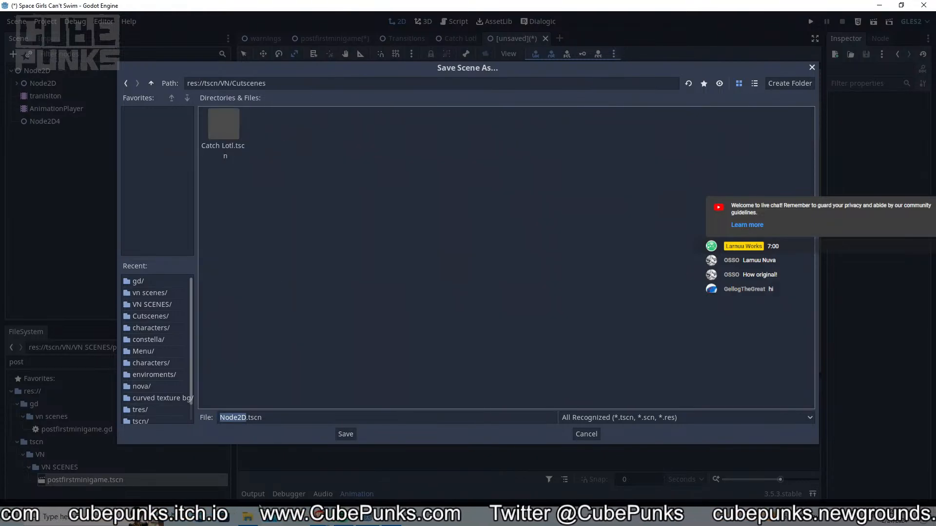
pyautogui.write('Sunbat')
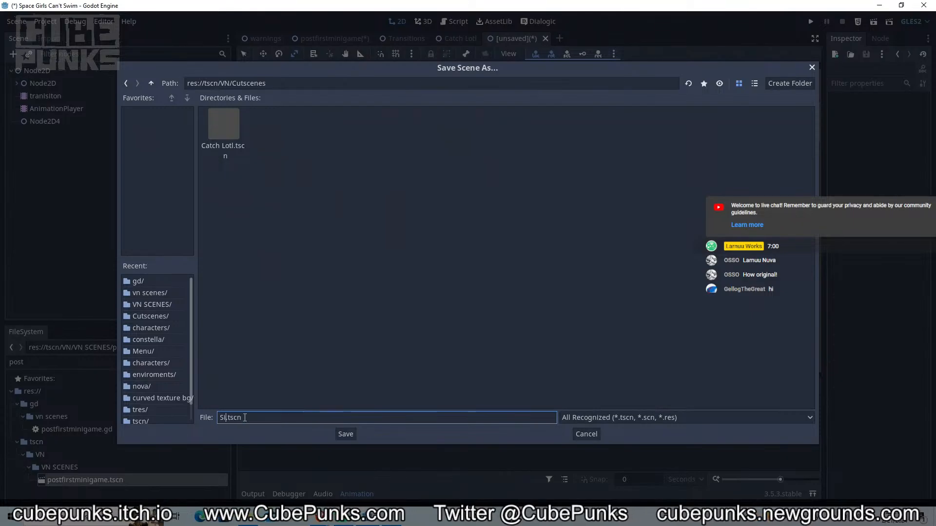
pyautogui.write('hing')
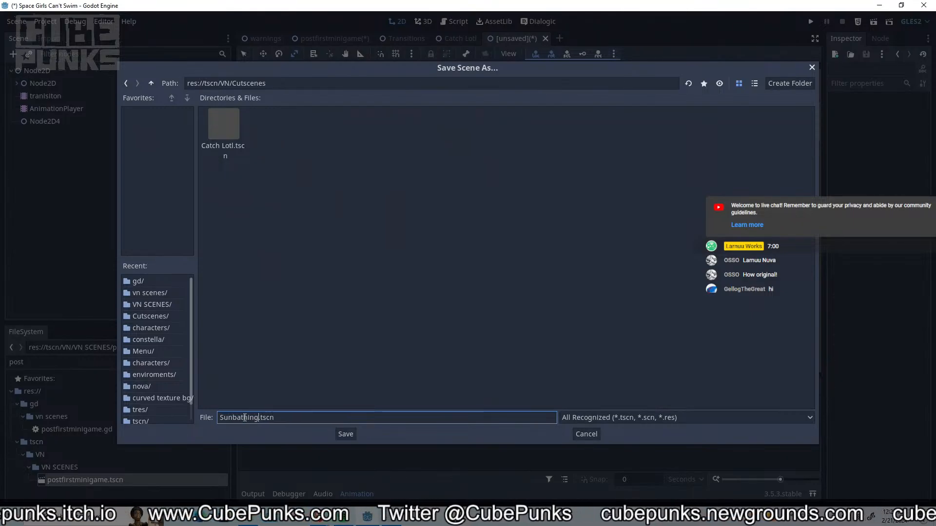
pyautogui.press('Return')
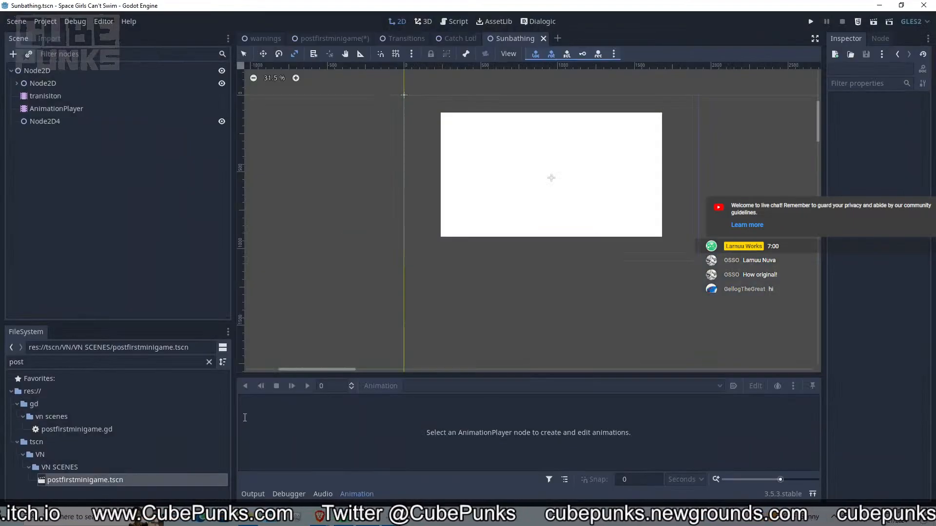
# Find the Cutscenes folder by searching for "cutscenes" and expand it in the full file tree, with Node2D4 selected in the scene
pyautogui.click(208, 363)
pyautogui.write('cutscenes')
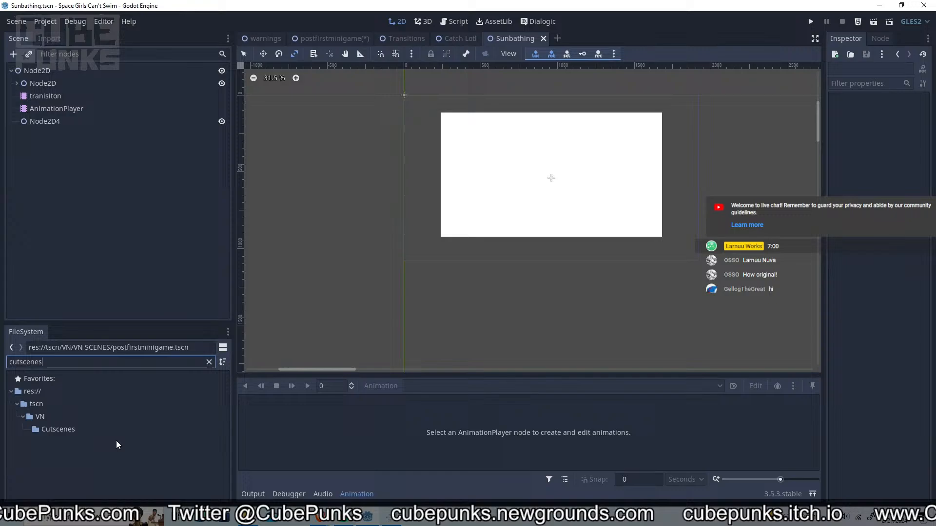
pyautogui.click(127, 430)
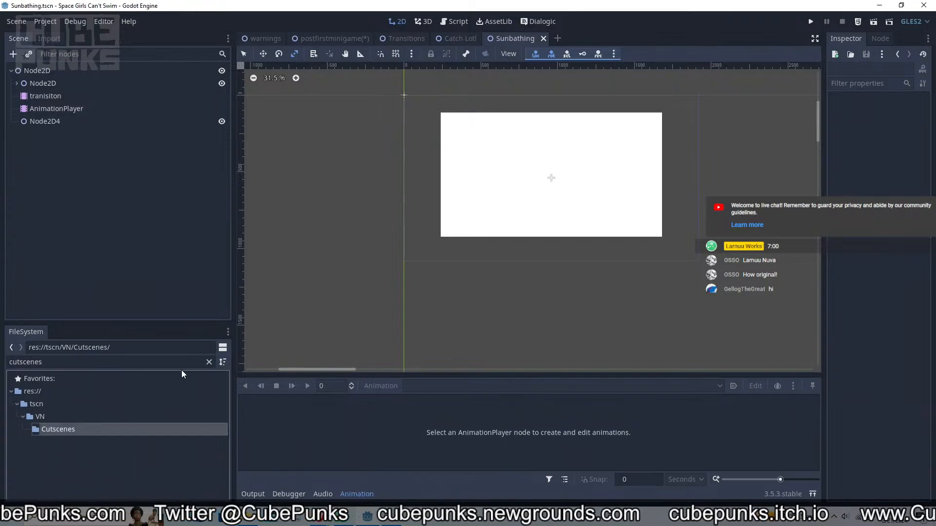
pyautogui.click(209, 363)
pyautogui.click(84, 122)
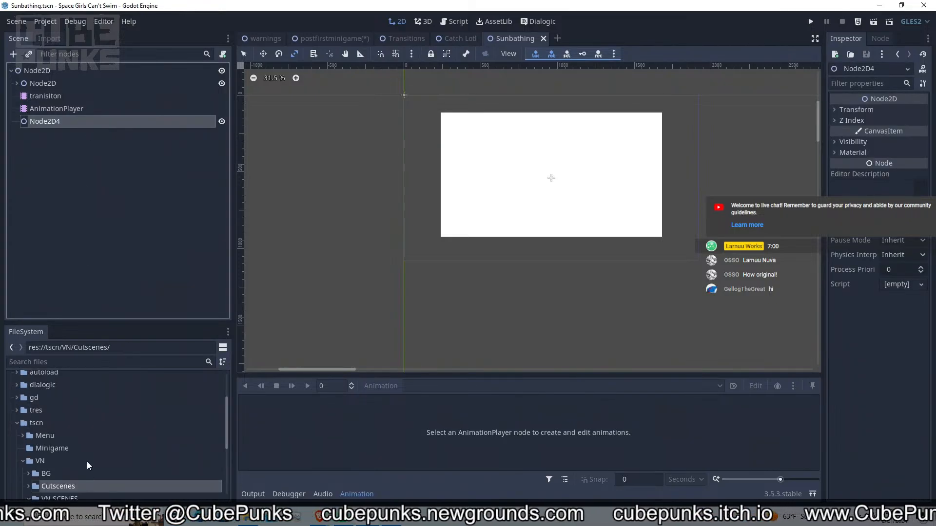
pyautogui.scroll(-4, 54, 409)
pyautogui.click(27, 379)
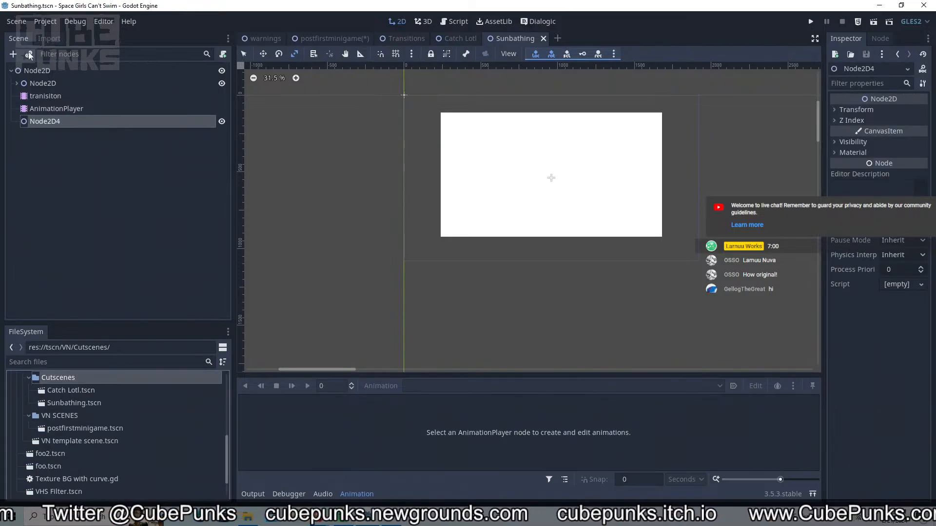
# Add an AnimatedSprite node as a child of Node2D4
pyautogui.click(12, 56)
pyautogui.write('Animat')
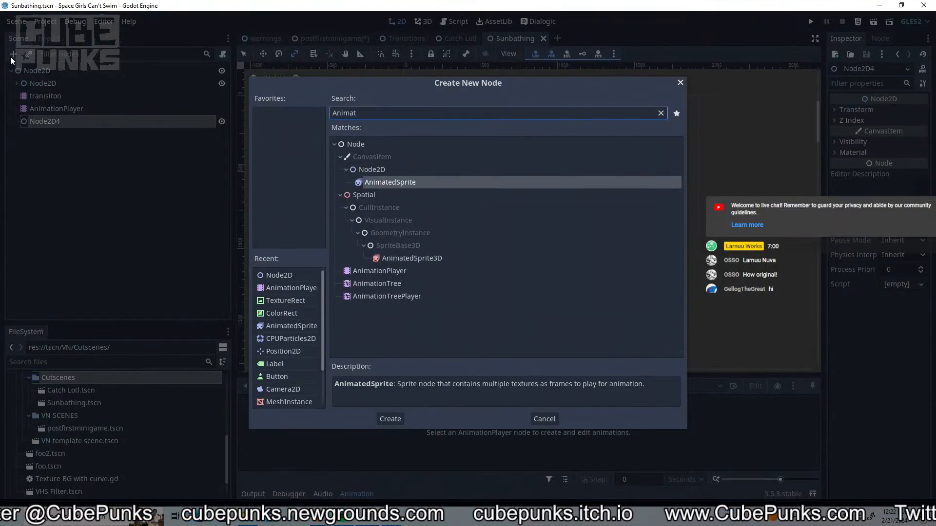
pyautogui.press('Return')
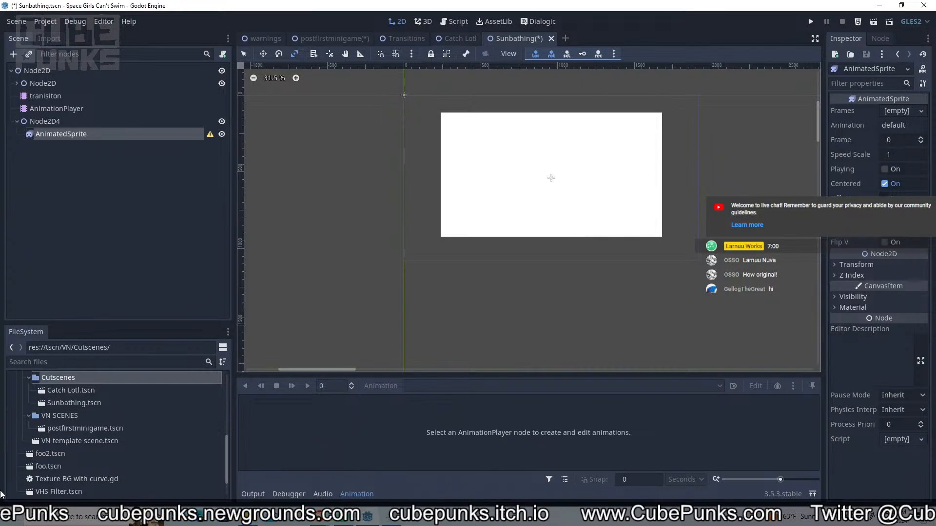
# Look through the tscn files and collapse the Cutscenes, VN SCENES and VN folders
pyautogui.scroll(3, 148, 378)
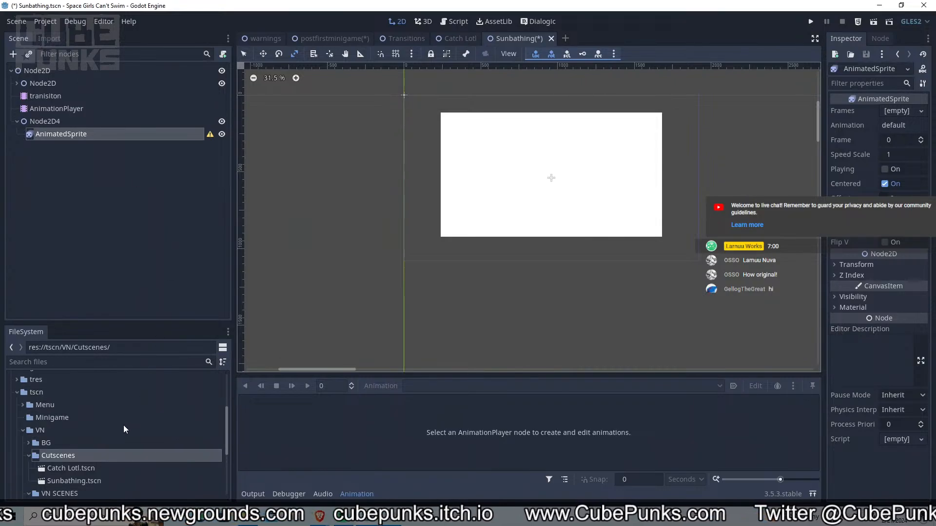
pyautogui.scroll(-4, 124, 426)
pyautogui.scroll(2, 117, 423)
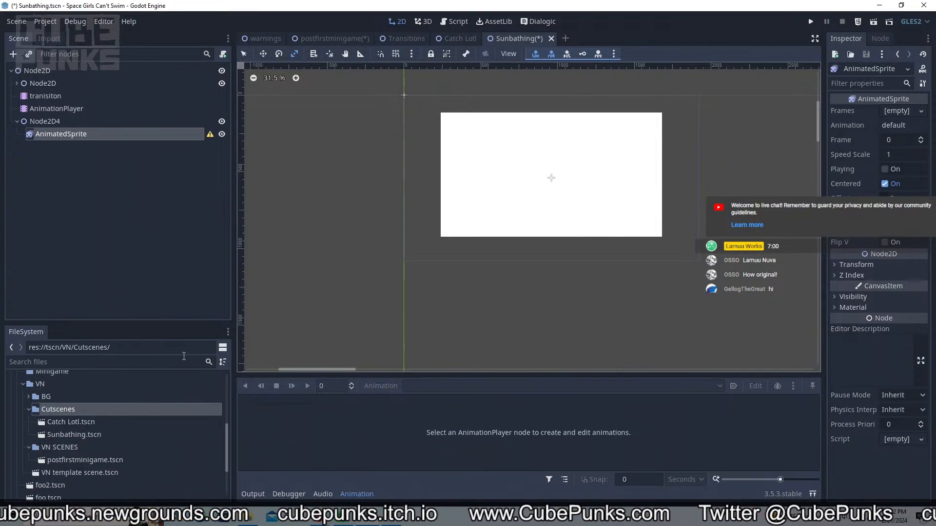
pyautogui.scroll(-3, 16, 417)
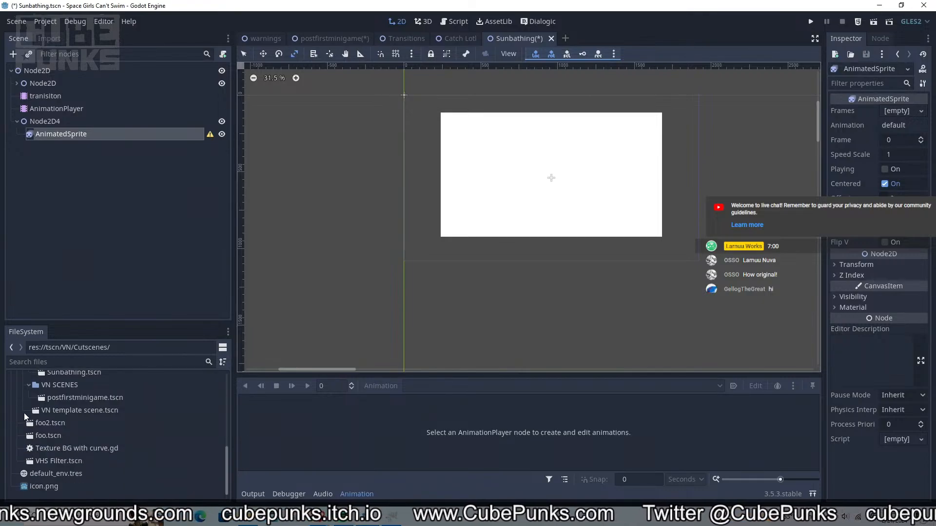
pyautogui.scroll(3, 25, 413)
pyautogui.click(73, 362)
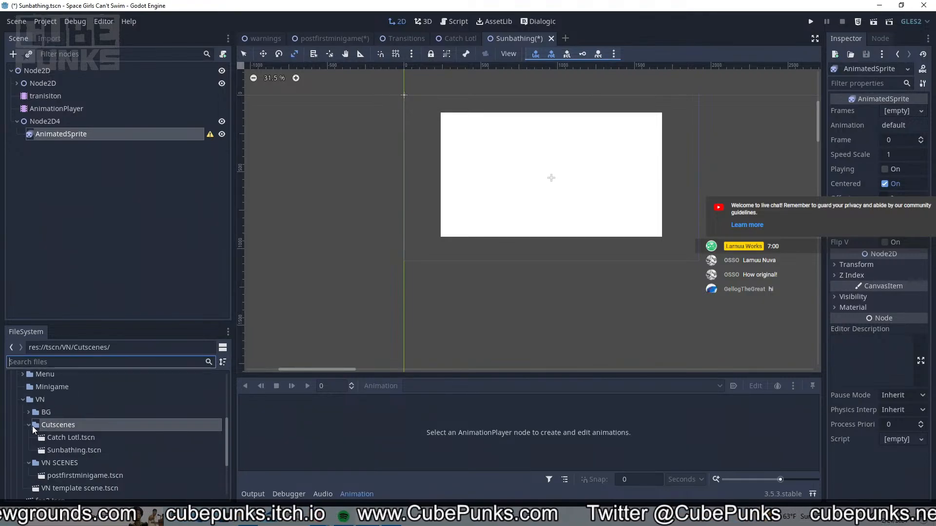
pyautogui.click(28, 425)
pyautogui.click(28, 437)
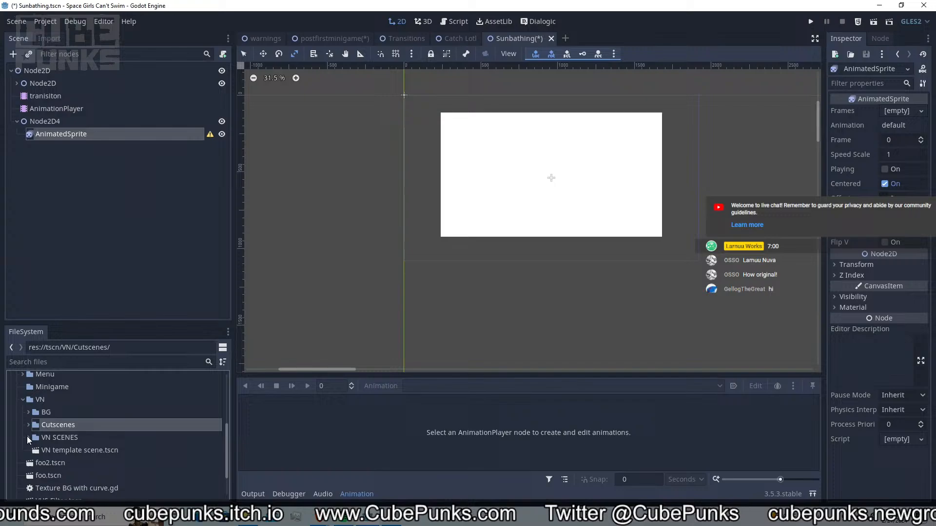
pyautogui.click(24, 399)
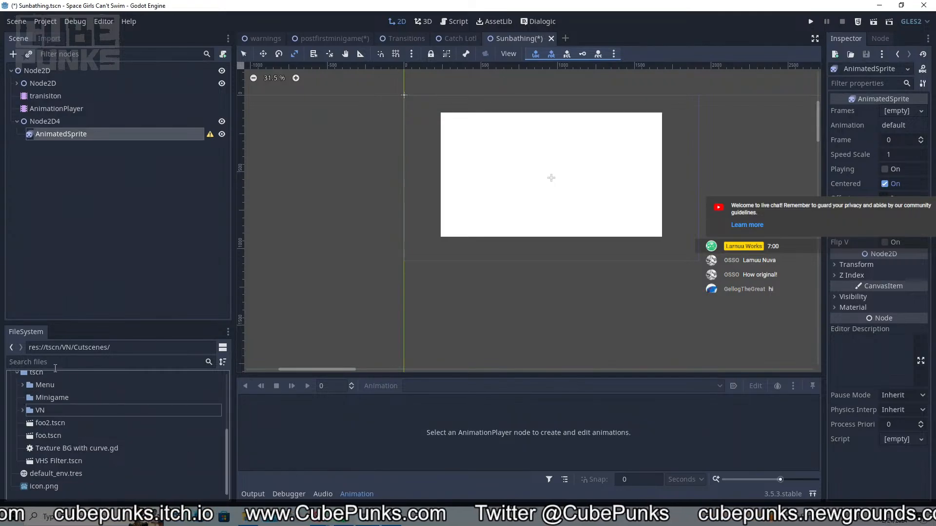
# Check the contents of the Menu folder and its menu buttons subfolder, and collapse both again
pyautogui.click(22, 385)
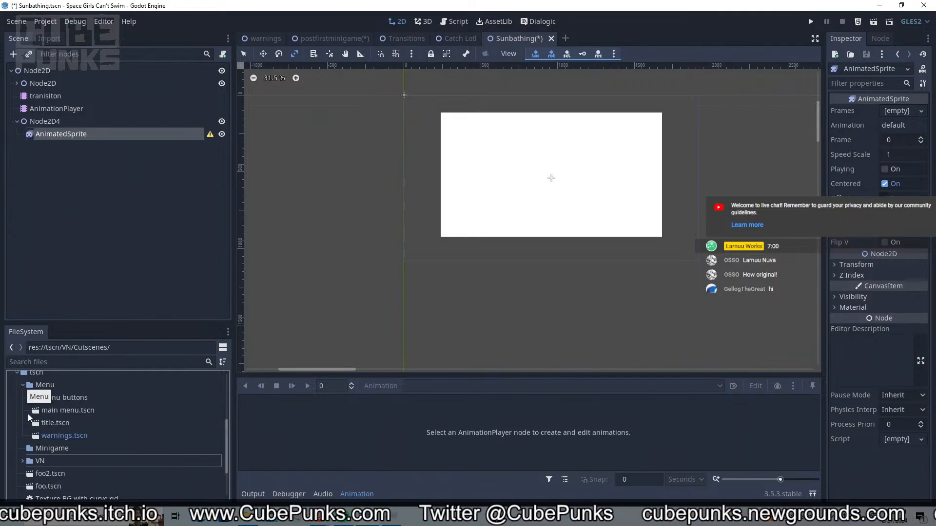
pyautogui.click(25, 396)
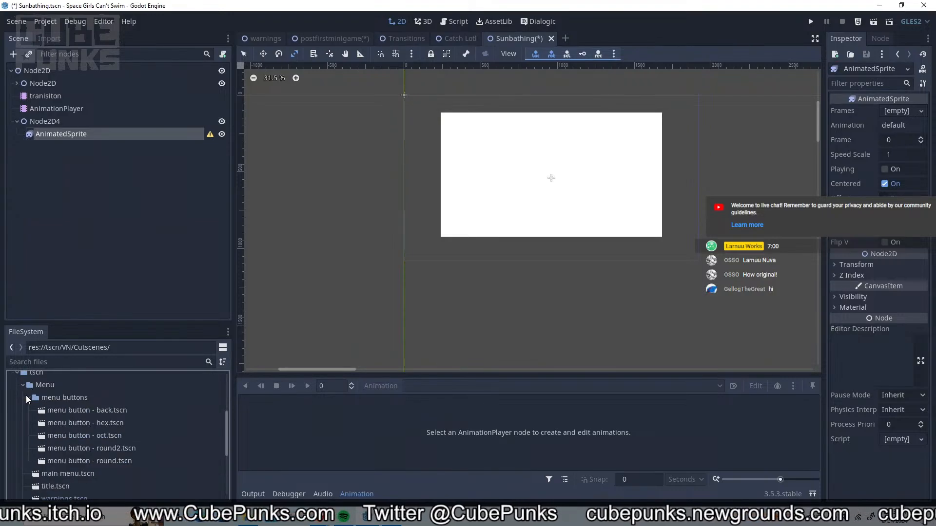
pyautogui.click(26, 396)
pyautogui.click(22, 385)
pyautogui.scroll(3, 46, 461)
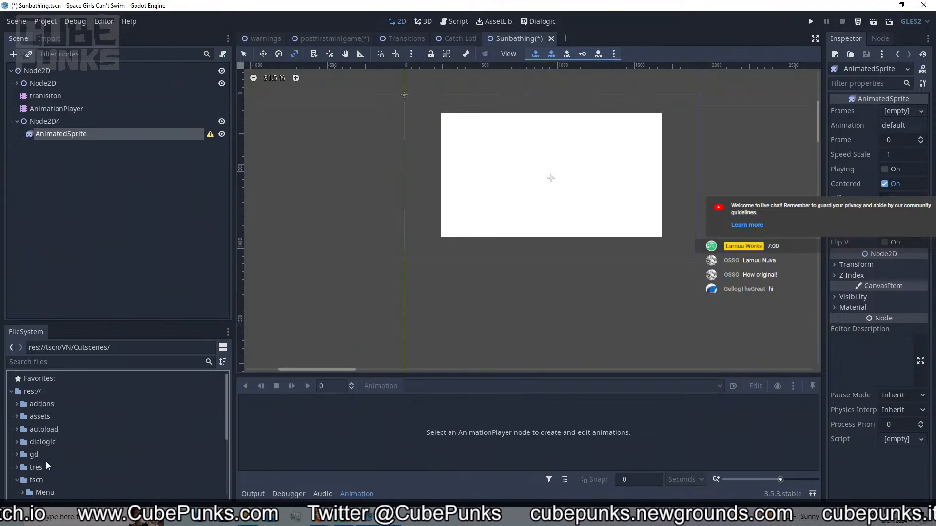
# Collapse the tscn folder in the project files and try to save the open scenes
pyautogui.click(24, 450)
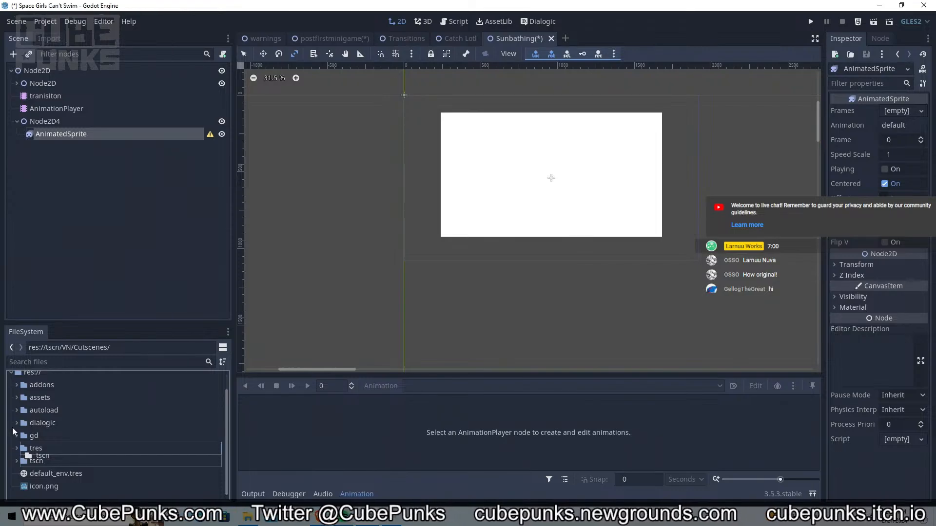
pyautogui.hotkey('ctrl', 's')
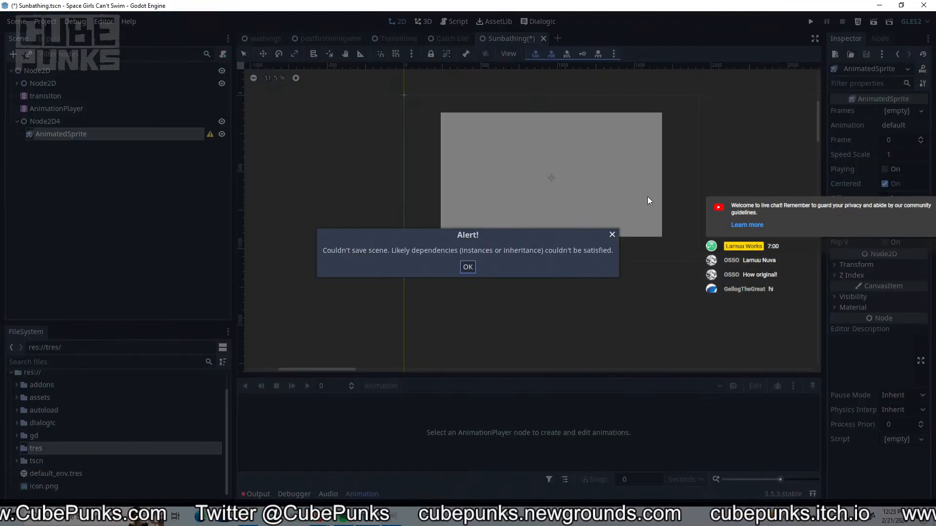
pyautogui.click(615, 236)
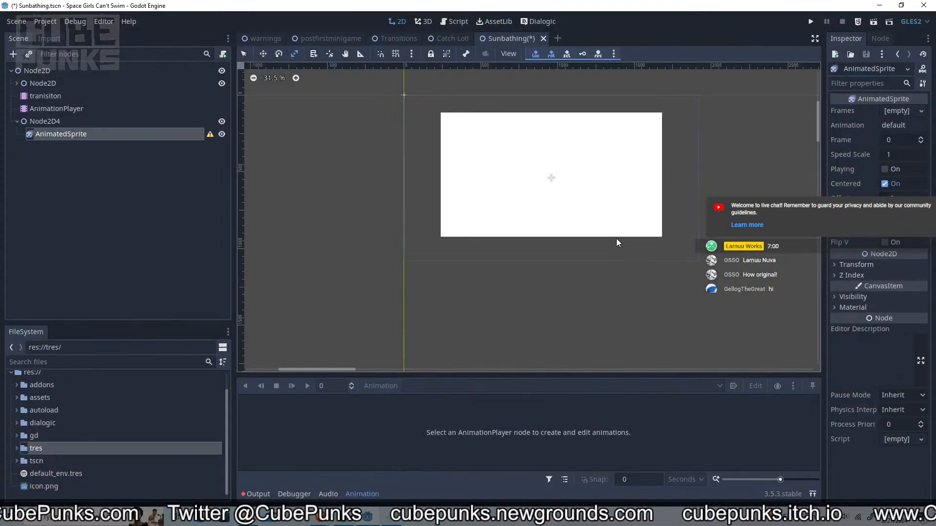
# Browse the project's assets/visual novel/cutscnees folder and look through its image files
pyautogui.click(34, 426)
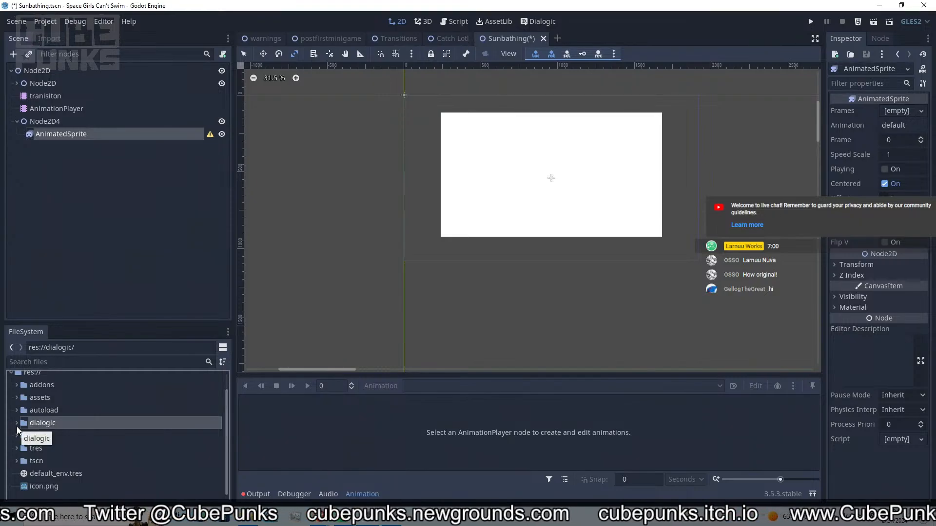
pyautogui.click(16, 399)
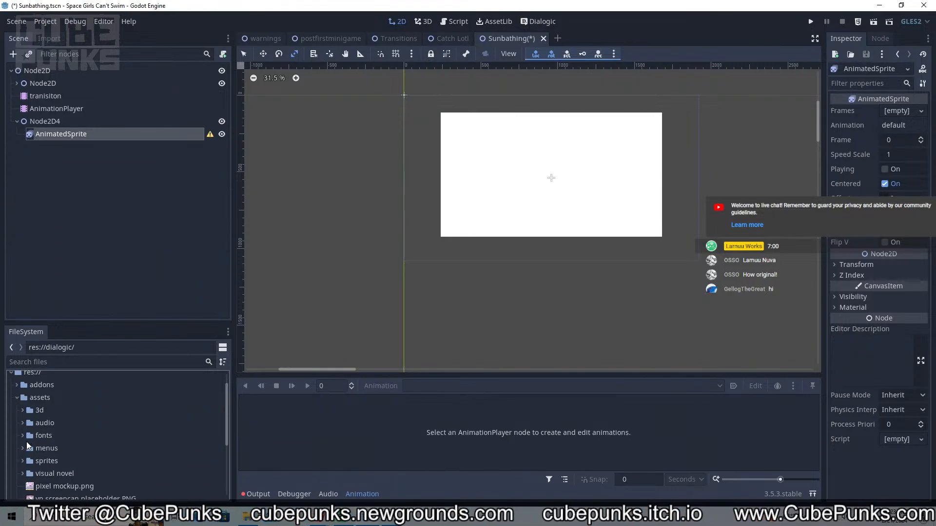
pyautogui.scroll(-1, 24, 431)
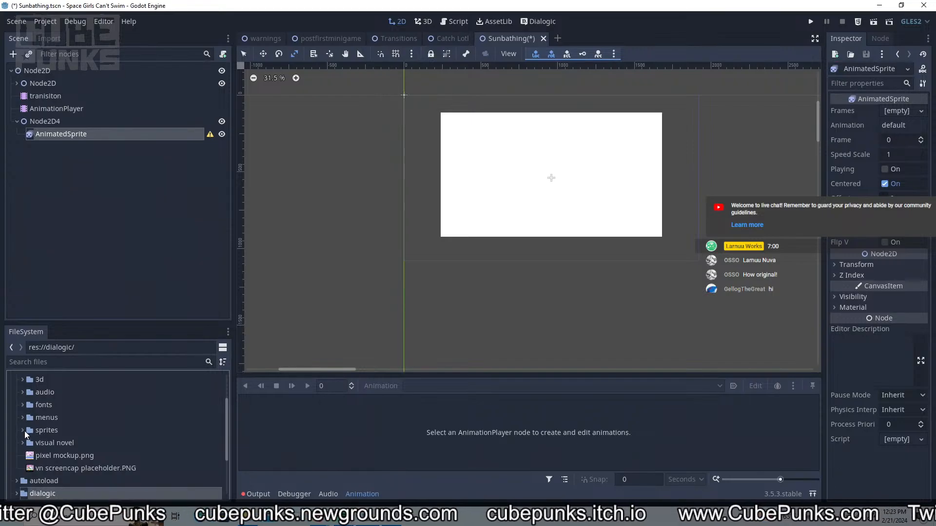
pyautogui.click(22, 441)
pyautogui.scroll(-1, 24, 445)
pyautogui.click(27, 459)
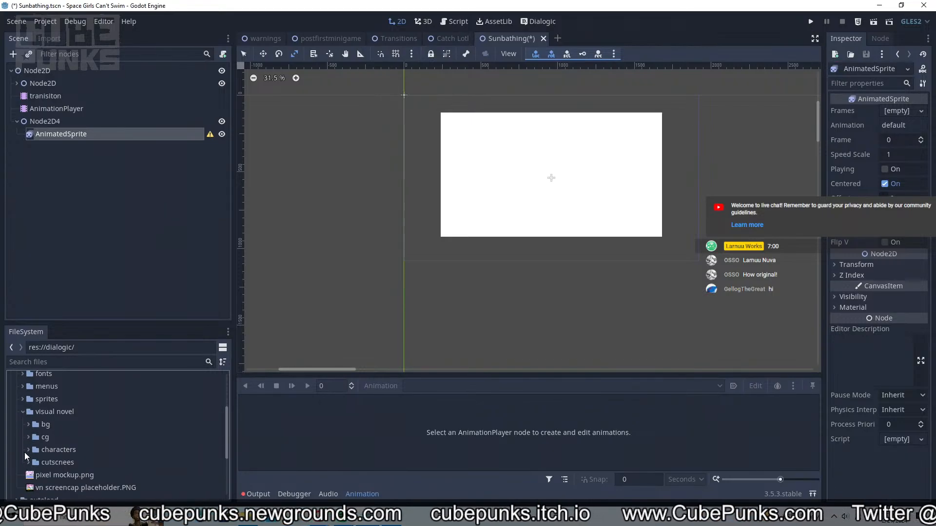
pyautogui.scroll(-3, 31, 459)
pyautogui.scroll(-5, 46, 431)
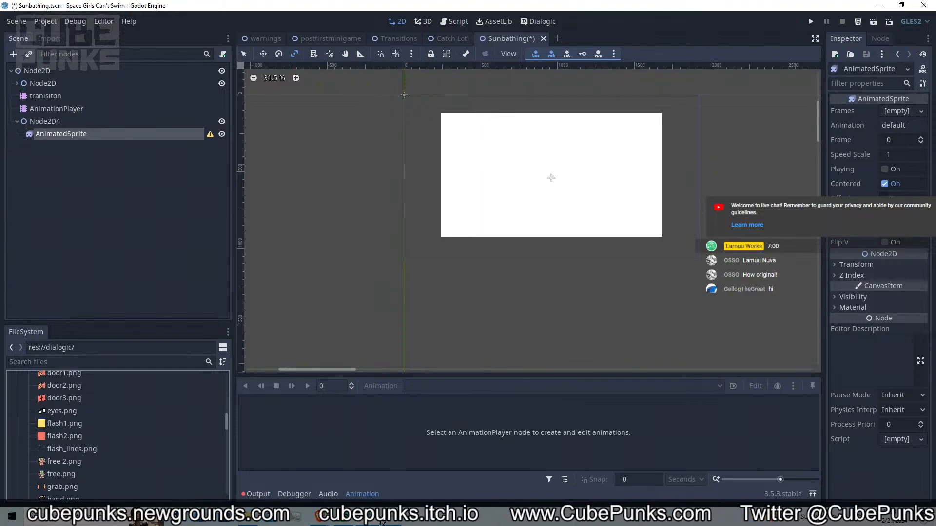
# Switch to GIMP, expand the beach_peak layer group, and compare its layers with the cutscene images in Godot
pyautogui.hotkey('alt', 'Tab')
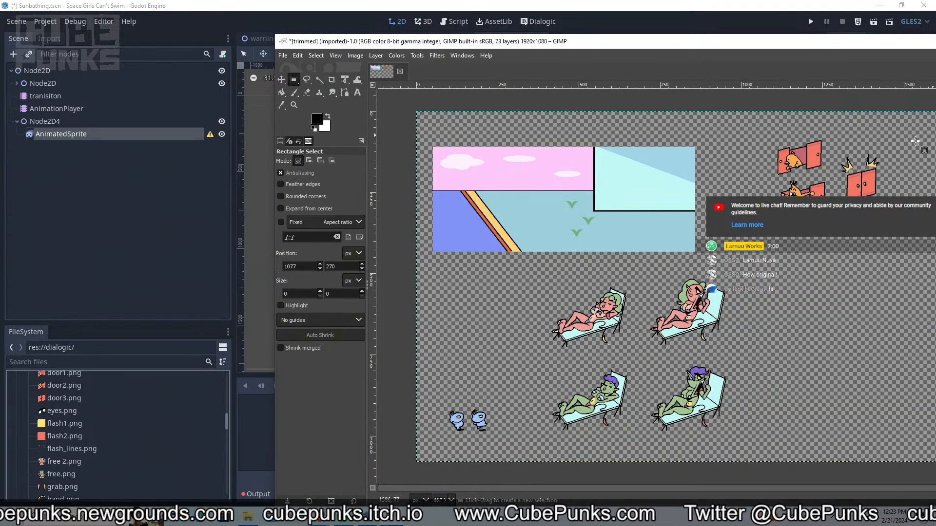
pyautogui.moveTo(647, 46); pyautogui.dragTo(396, 23)
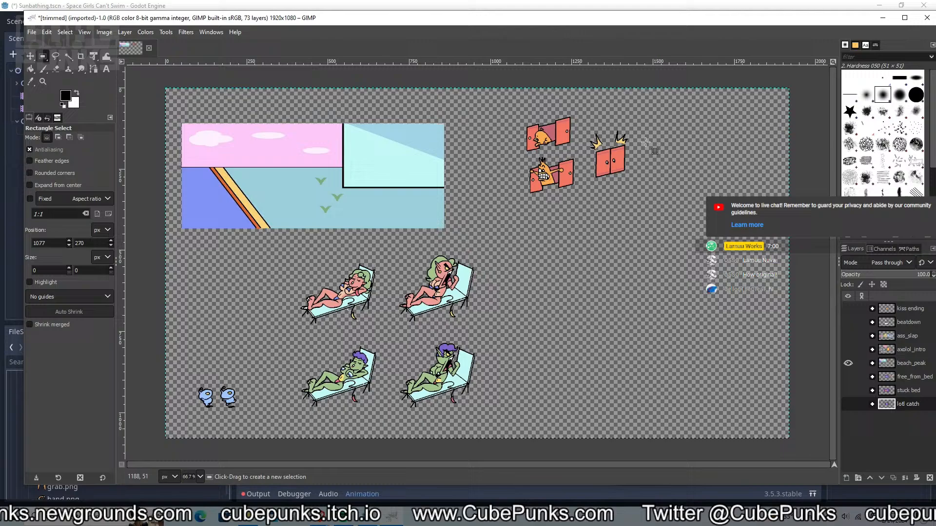
pyautogui.click(872, 363)
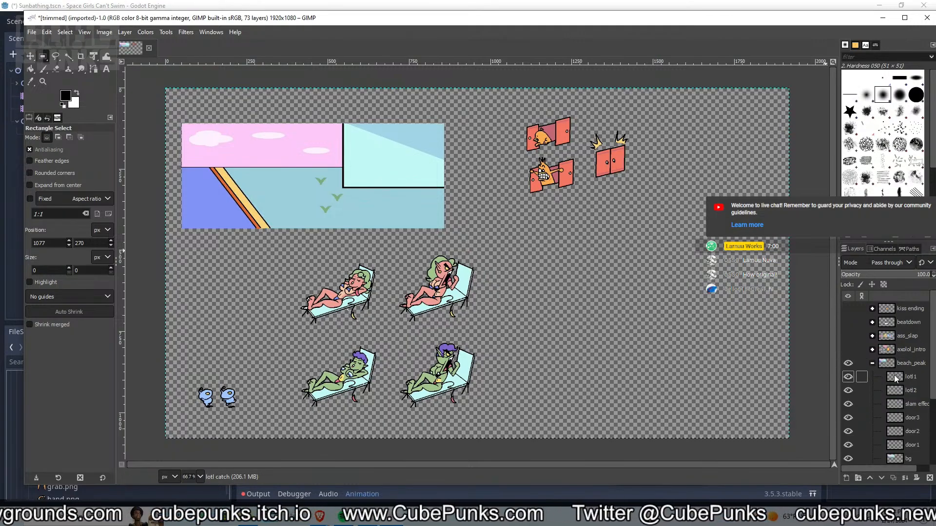
pyautogui.hotkey('alt', 'Tab')
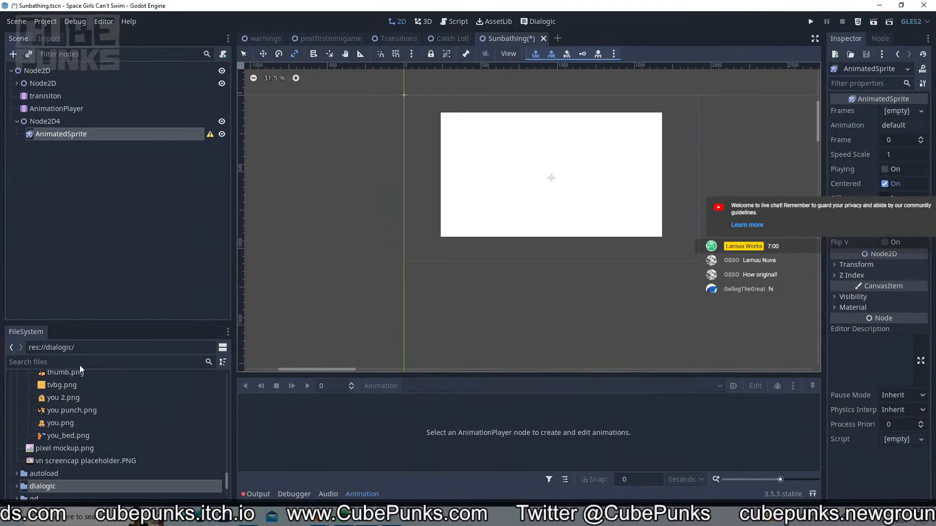
pyautogui.scroll(3, 103, 443)
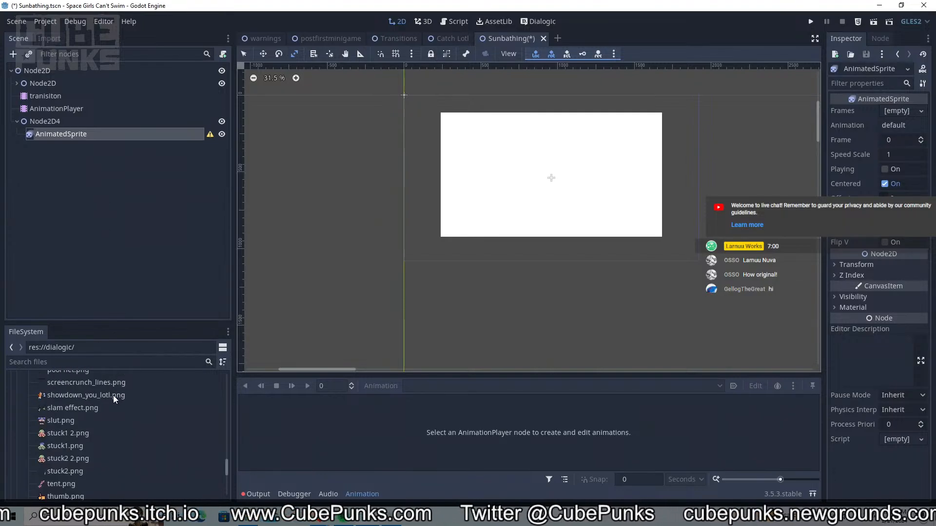
pyautogui.scroll(-2, 113, 391)
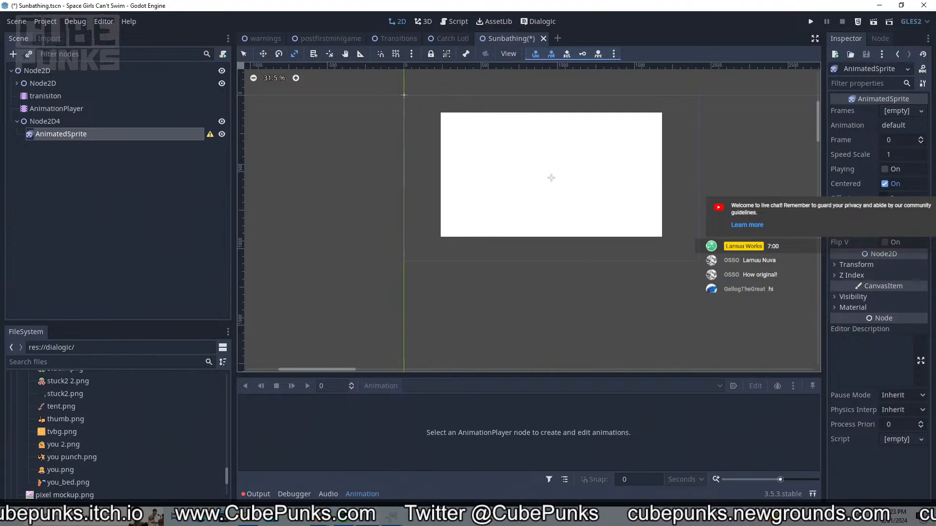
# Return to GIMP, identify the door1 layer by toggling its visibility off and on, and minimise GIMP
pyautogui.hotkey('alt', 'Tab')
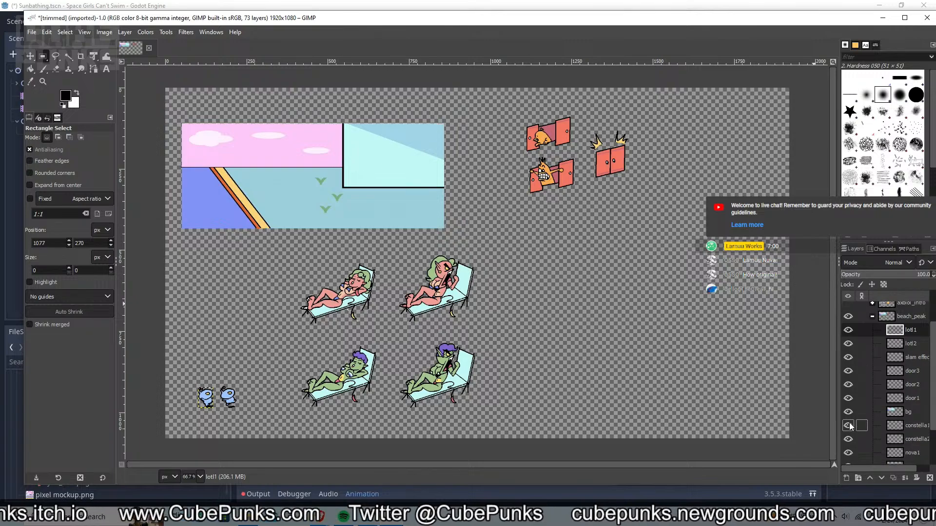
pyautogui.click(849, 398)
pyautogui.click(848, 398)
pyautogui.click(882, 18)
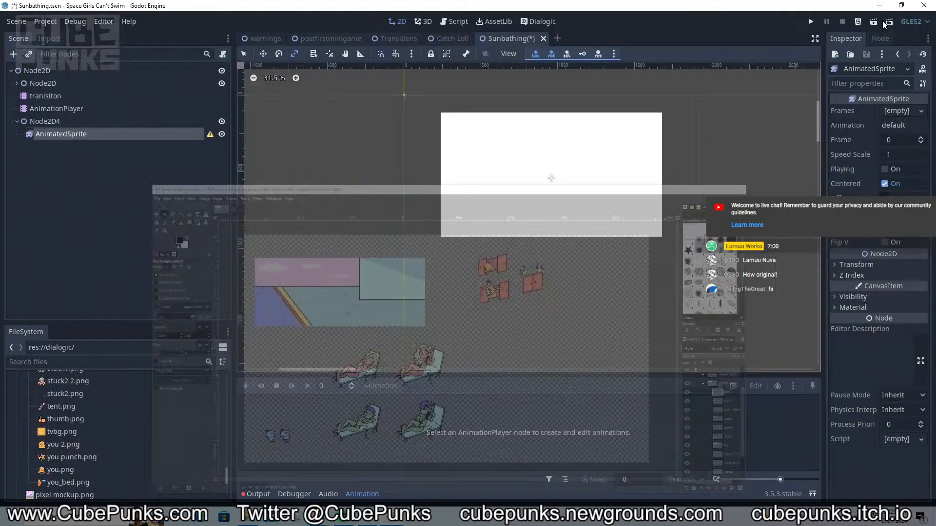
# Filter the project files by "door" and select door1.png, door2.png and door3.png
pyautogui.click(115, 362)
pyautogui.write('d')
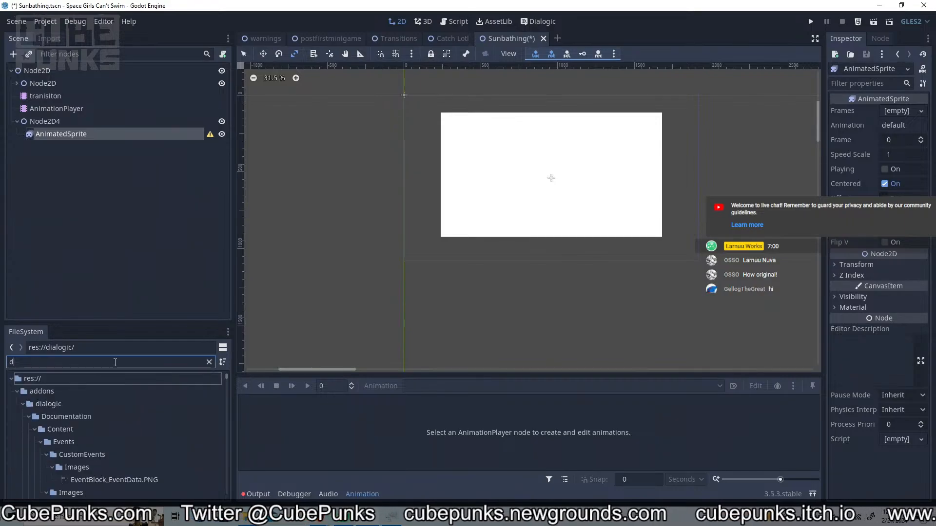
pyautogui.write('oor')
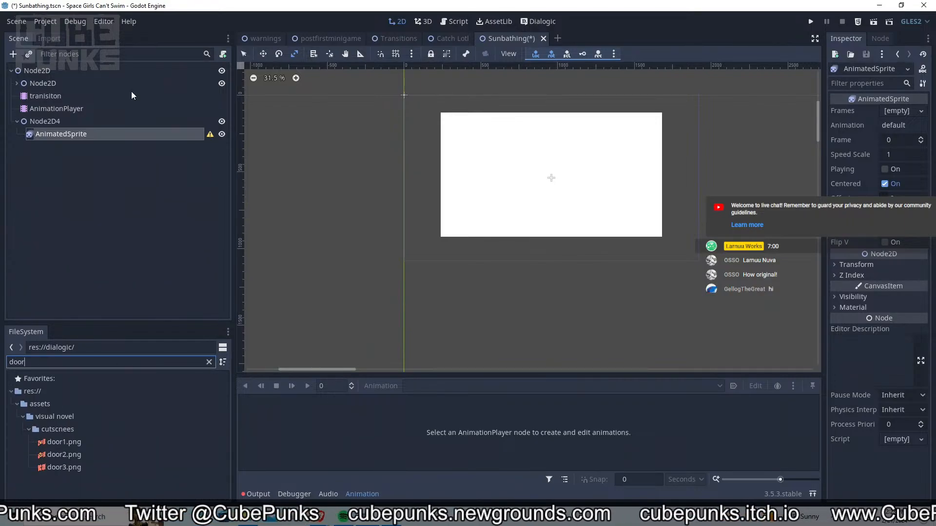
pyautogui.click(155, 139)
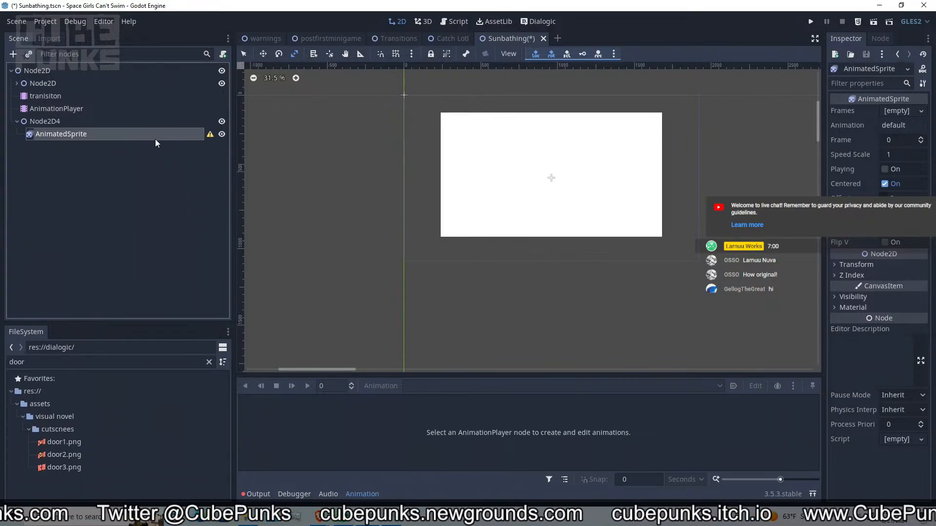
pyautogui.click(67, 441)
pyautogui.keyDown('shift'); pyautogui.click(69, 455); pyautogui.keyUp('shift')
pyautogui.keyDown('shift'); pyautogui.click(69, 467); pyautogui.keyUp('shift')
pyautogui.moveTo(68, 467); pyautogui.dragTo(86, 436)
# Assign a new SpriteFrames resource to the AnimatedSprite and open it for editing
pyautogui.click(897, 110)
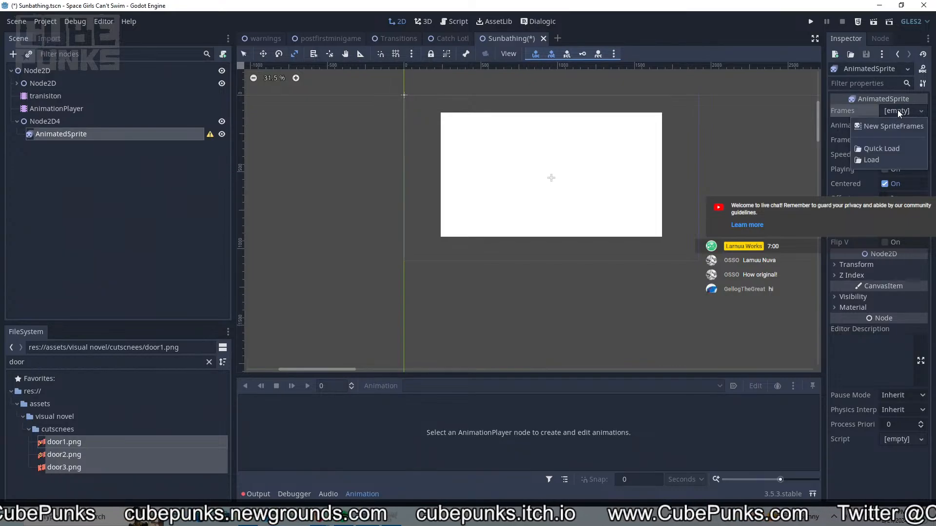
pyautogui.click(892, 125)
pyautogui.click(887, 113)
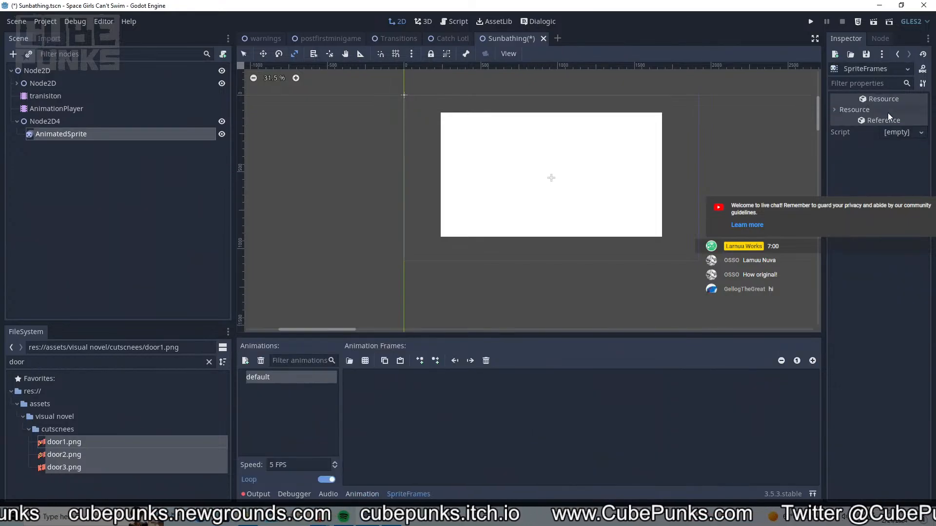
# Add the three selected door images as frames of the default animation and turn its looping off
pyautogui.moveTo(64, 454); pyautogui.dragTo(540, 441)
pyautogui.click(332, 480)
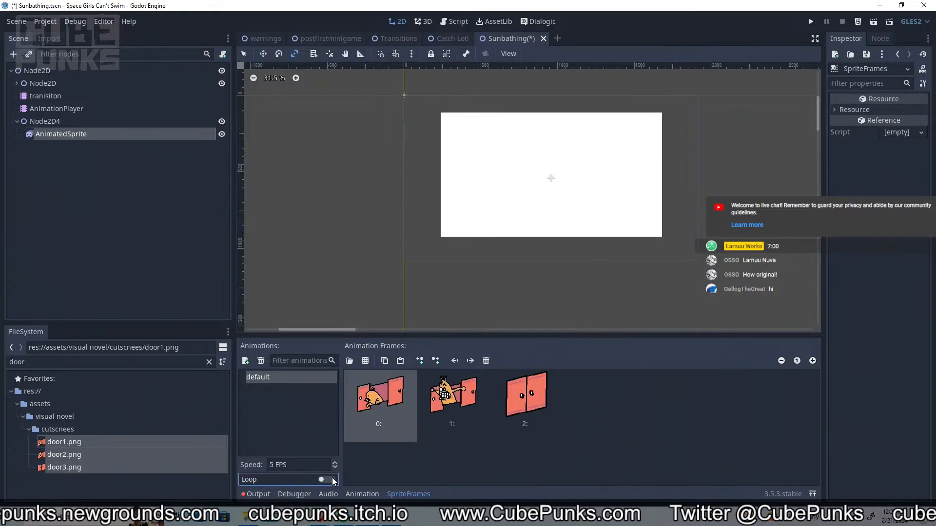
pyautogui.click(551, 431)
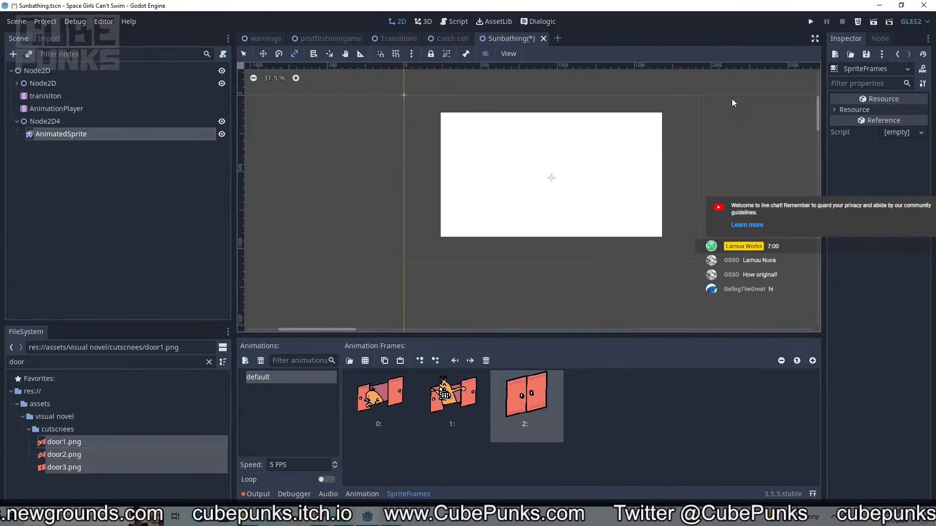
pyautogui.click(138, 133)
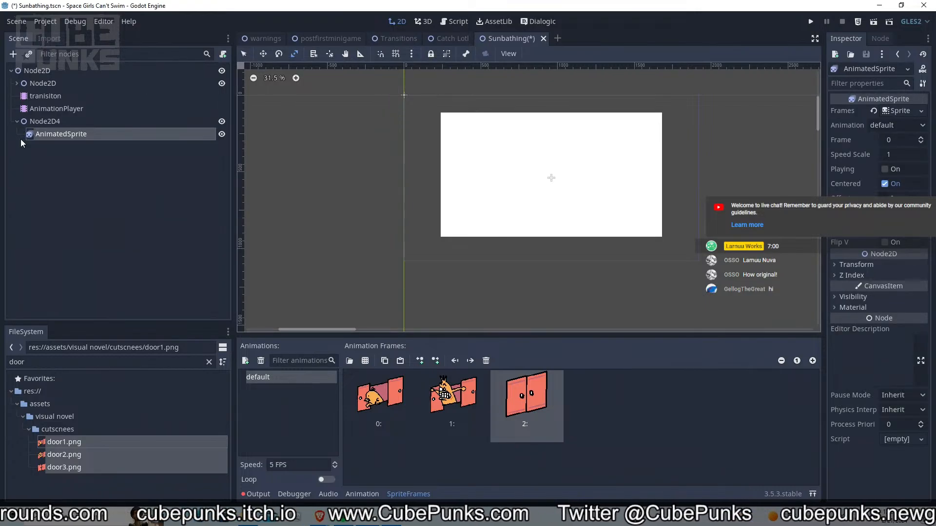
# Try to move Node2D4 above the child Node2D in the scene tree
pyautogui.click(18, 125)
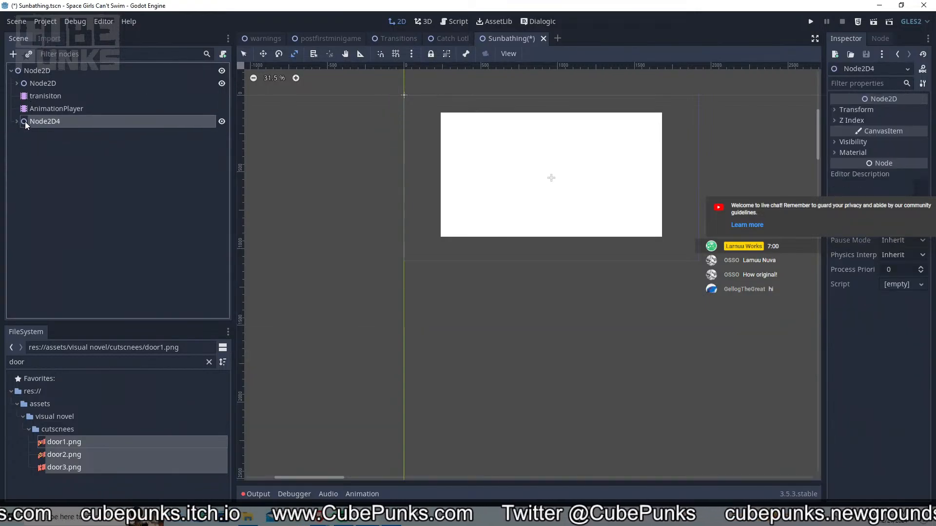
pyautogui.moveTo(28, 80); pyautogui.dragTo(28, 81)
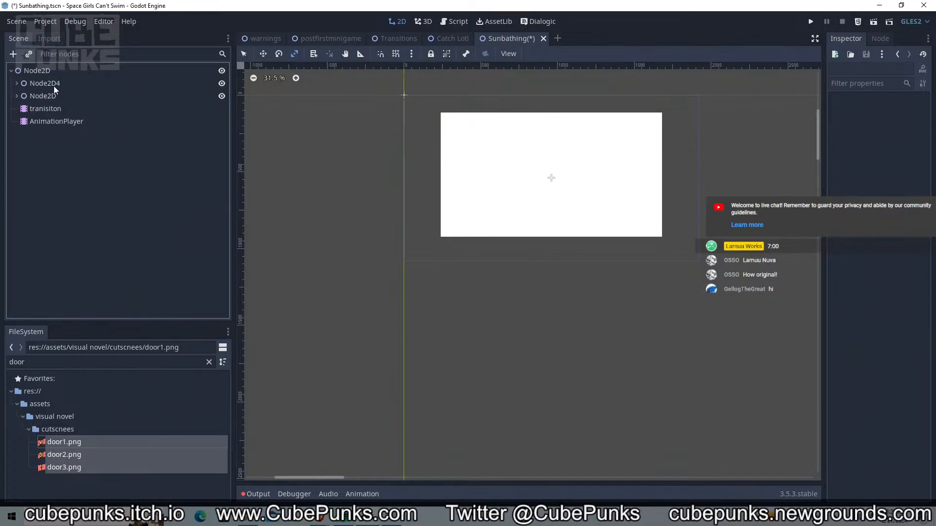
pyautogui.click(44, 85)
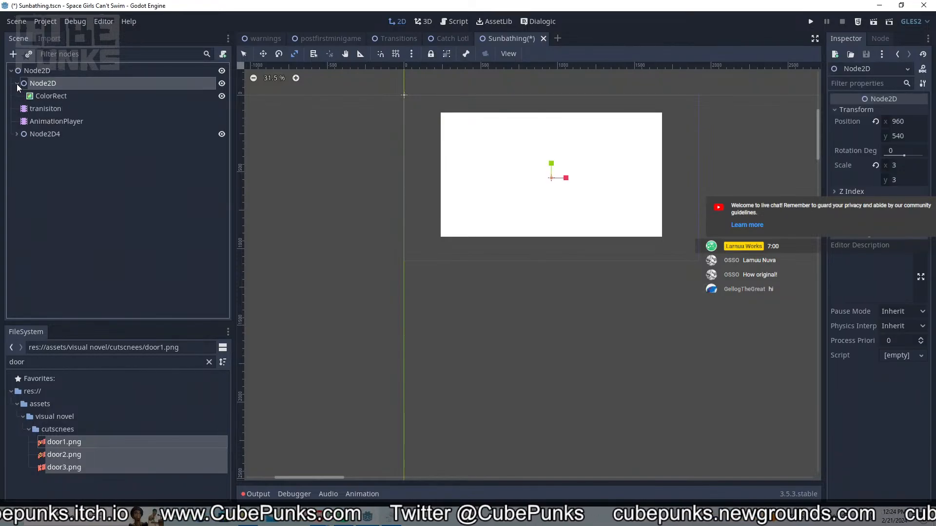
# Expand the child Node2D that contains the ColorRect and hide it in the viewport
pyautogui.click(17, 84)
pyautogui.click(44, 96)
pyautogui.click(214, 84)
pyautogui.click(220, 83)
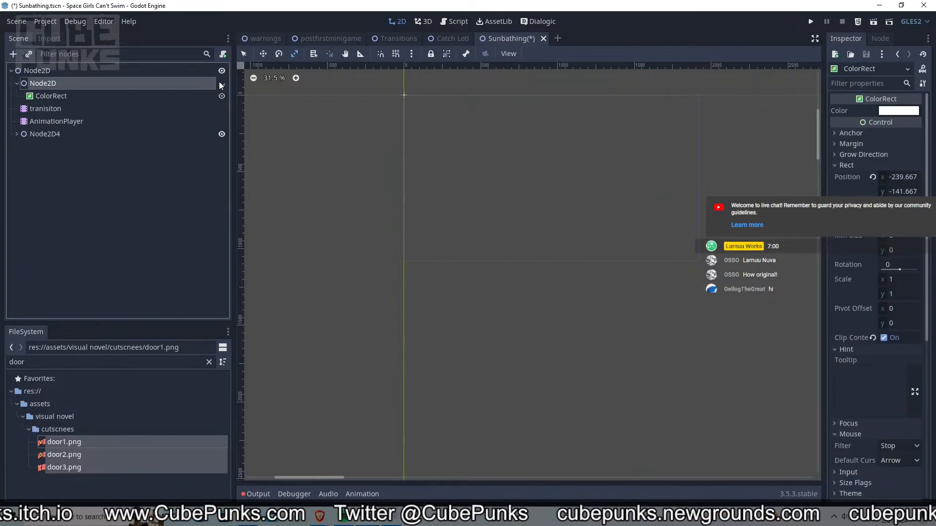
pyautogui.doubleClick(220, 83)
# Show the tranisiton player's fade out animation, and reset Node2D4's position to 0, 0
pyautogui.click(149, 138)
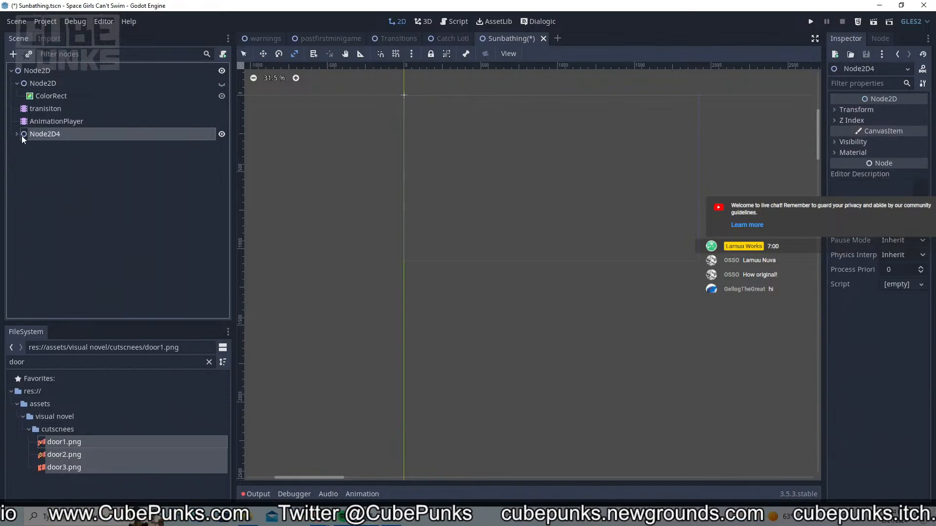
pyautogui.click(40, 104)
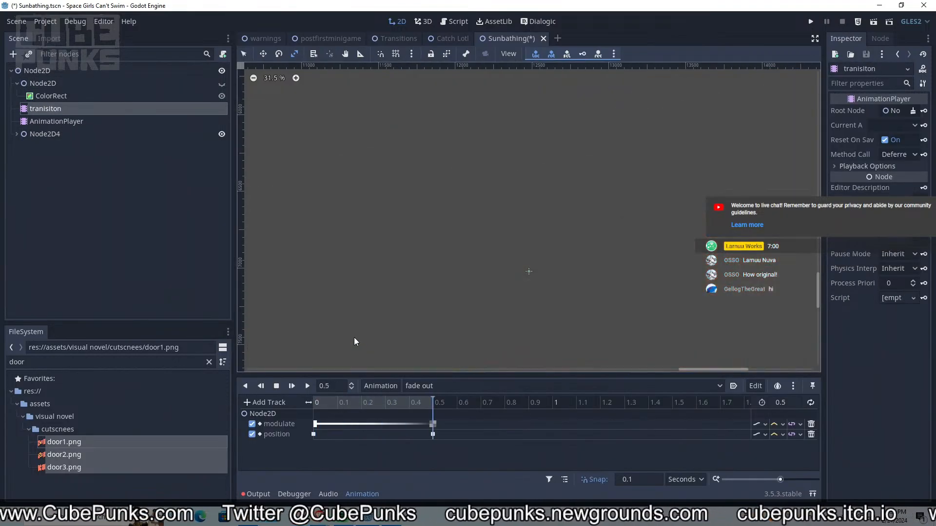
pyautogui.scroll(-4, 470, 145)
pyautogui.scroll(-7, 470, 145)
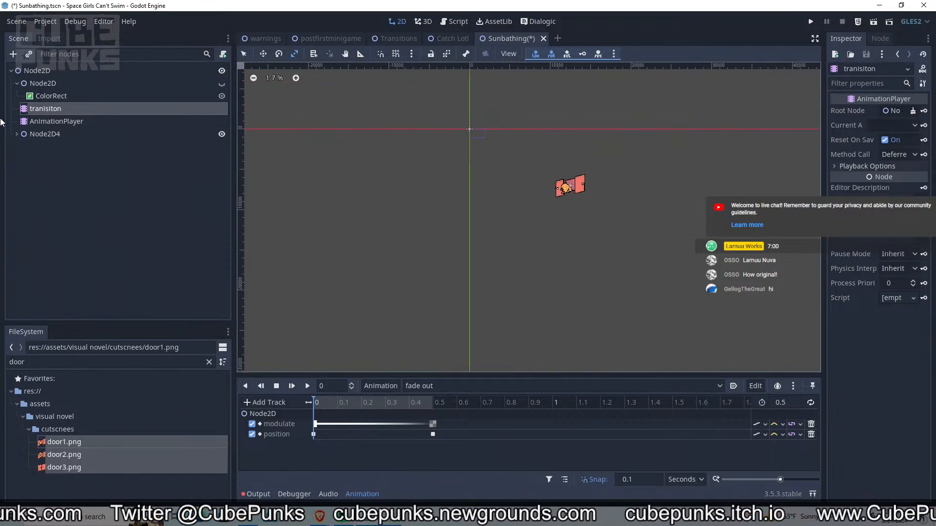
pyautogui.click(20, 135)
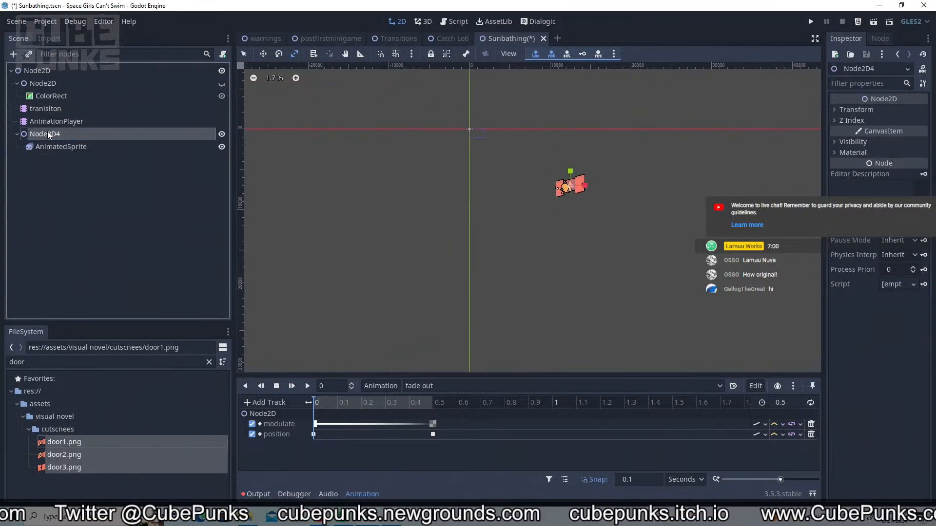
pyautogui.click(858, 110)
pyautogui.click(876, 122)
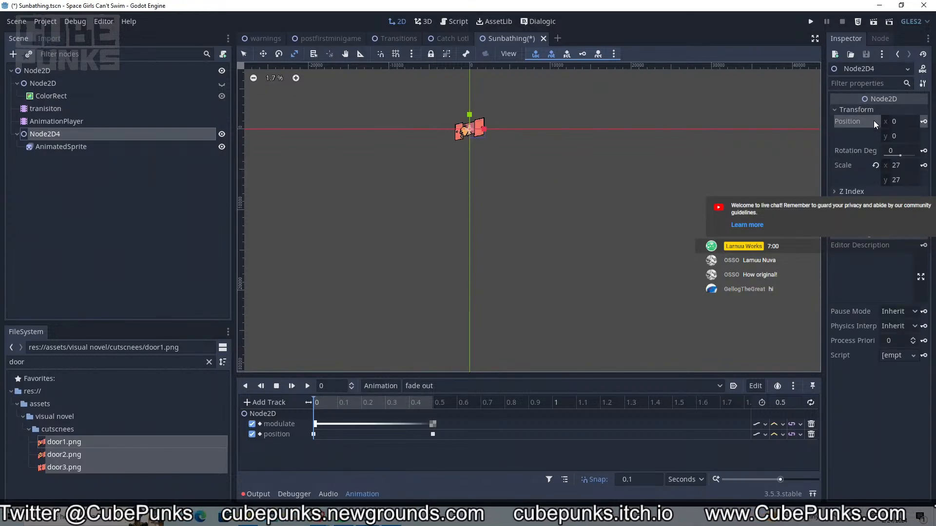
# Set Node2D4's position to 1920, 1080
pyautogui.scroll(10, 461, 125)
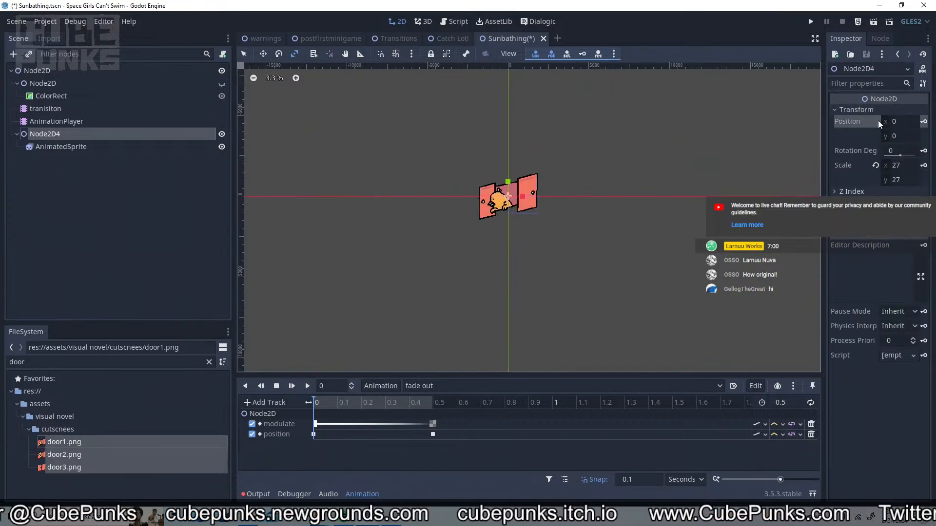
pyautogui.click(894, 121)
pyautogui.write('192')
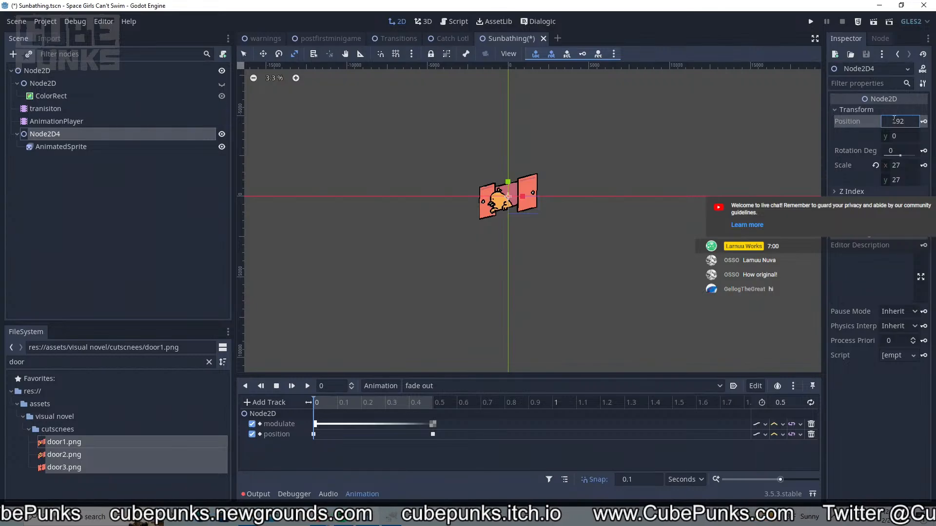
pyautogui.write('0')
pyautogui.press('Tab')
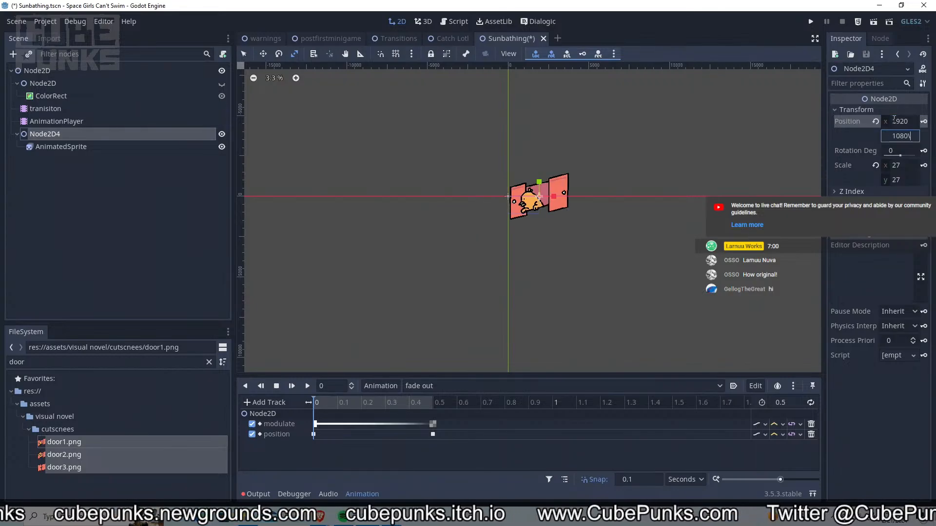
pyautogui.press('Return')
# Set Node2D4's scale to 3 on both axes
pyautogui.click(908, 164)
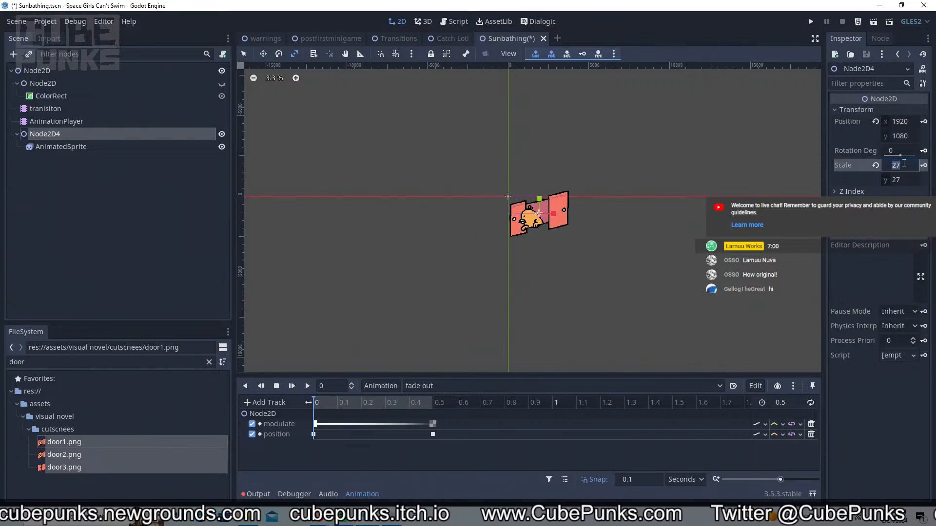
pyautogui.write('3')
pyautogui.press('Tab')
pyautogui.write('3')
# Set Node2D4's position to 960, 540 and show the child Node2D that contains the ColorRect
pyautogui.click(909, 124)
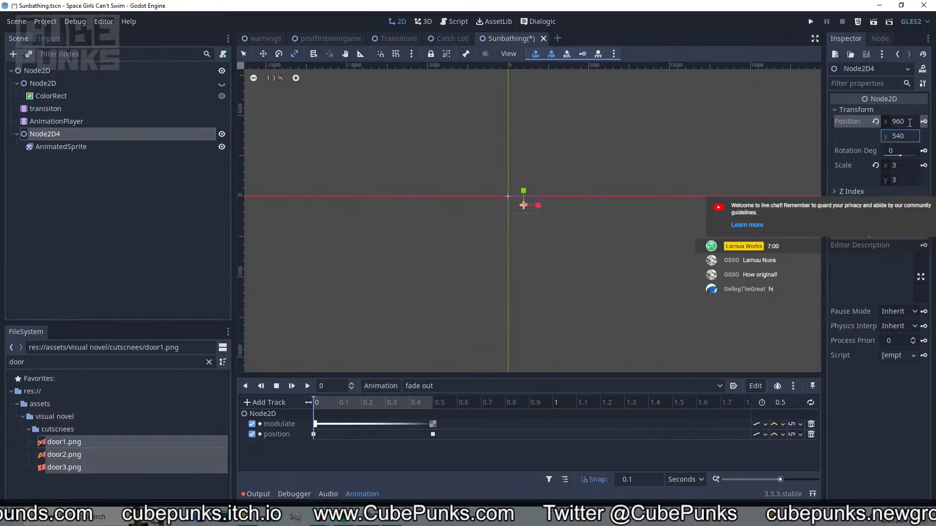
pyautogui.scroll(8, 553, 208)
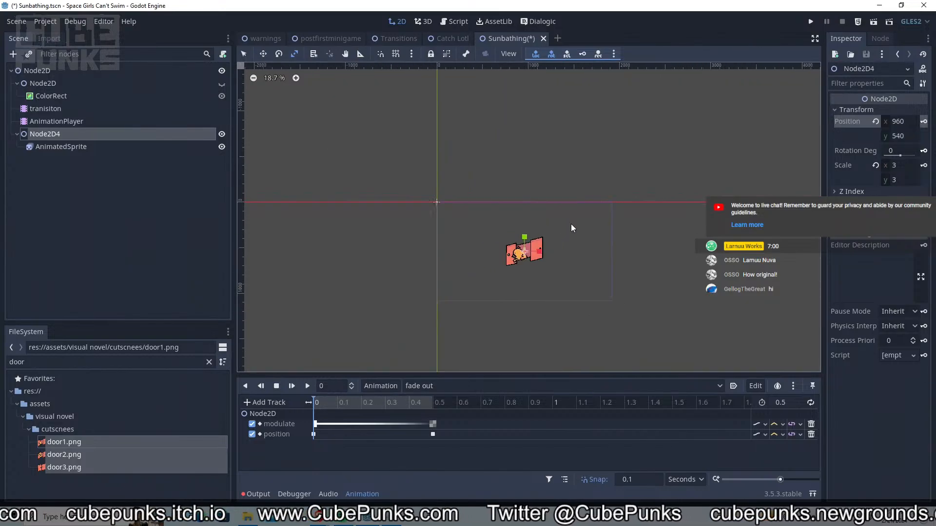
pyautogui.scroll(8, 572, 224)
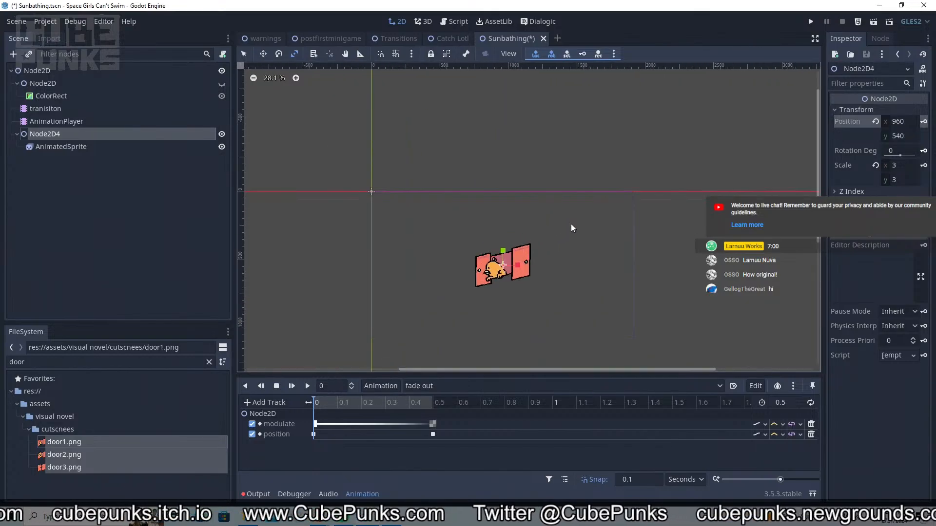
pyautogui.click(57, 148)
pyautogui.click(221, 83)
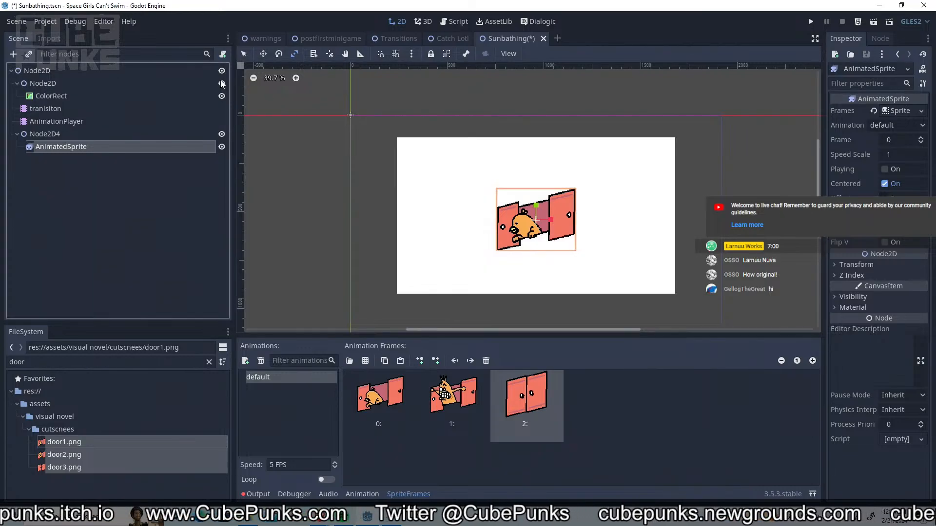
# Set Node2D4's scale to 2 on both axes
pyautogui.click(138, 134)
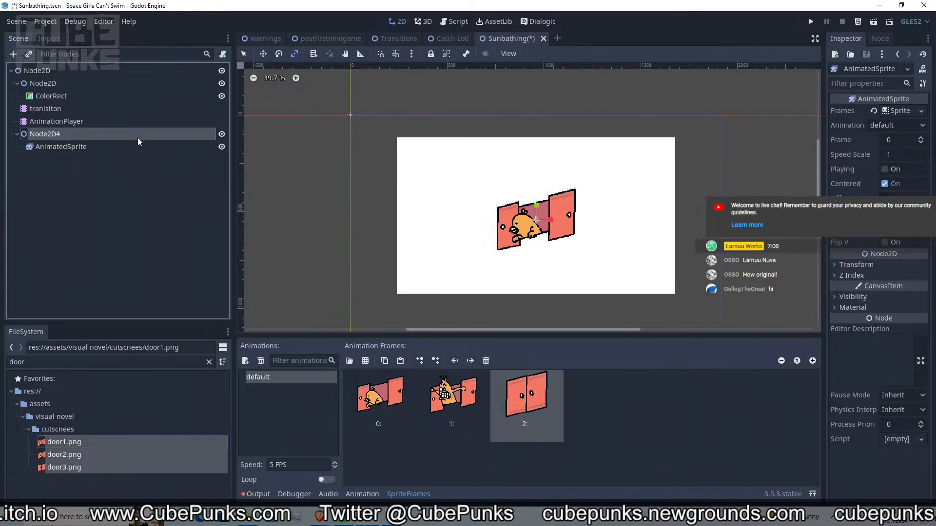
pyautogui.click(838, 110)
pyautogui.click(893, 170)
pyautogui.write('2')
pyautogui.press('Tab')
pyautogui.write('2')
pyautogui.press('Return')
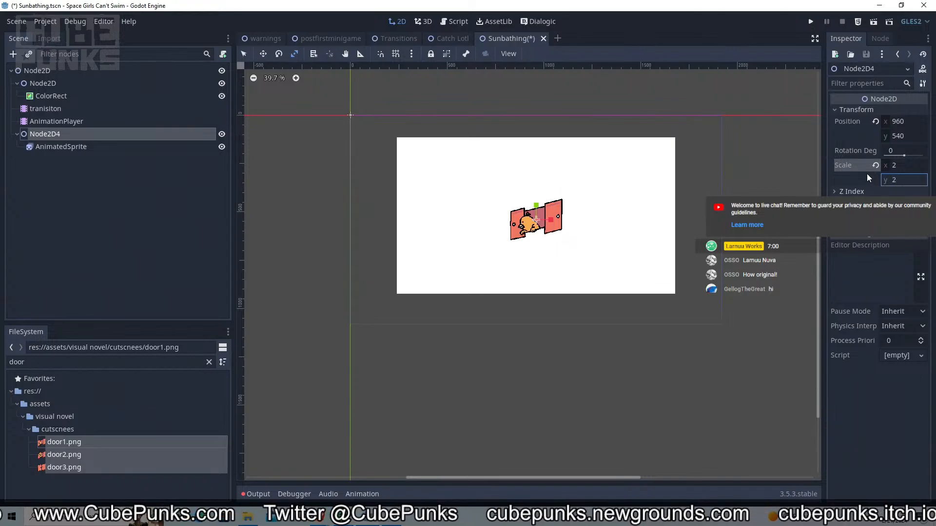
# Move the door AnimatedSprite from the centre to the upper-right area of the white rectangle
pyautogui.click(71, 150)
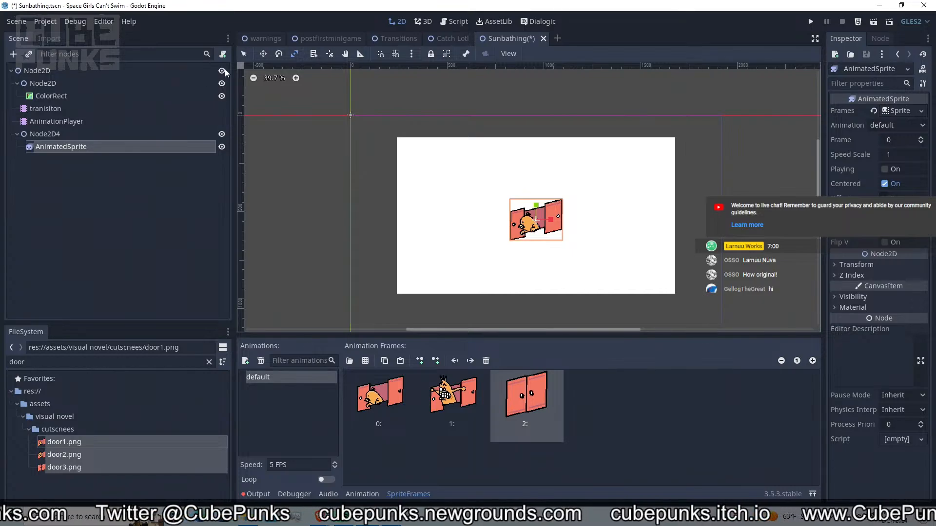
pyautogui.press('Right')
pyautogui.press('Right')
pyautogui.press('Right')
pyautogui.press('Right')
pyautogui.press('Right')
pyautogui.press('Right')
pyautogui.press('Right')
pyautogui.press('Right')
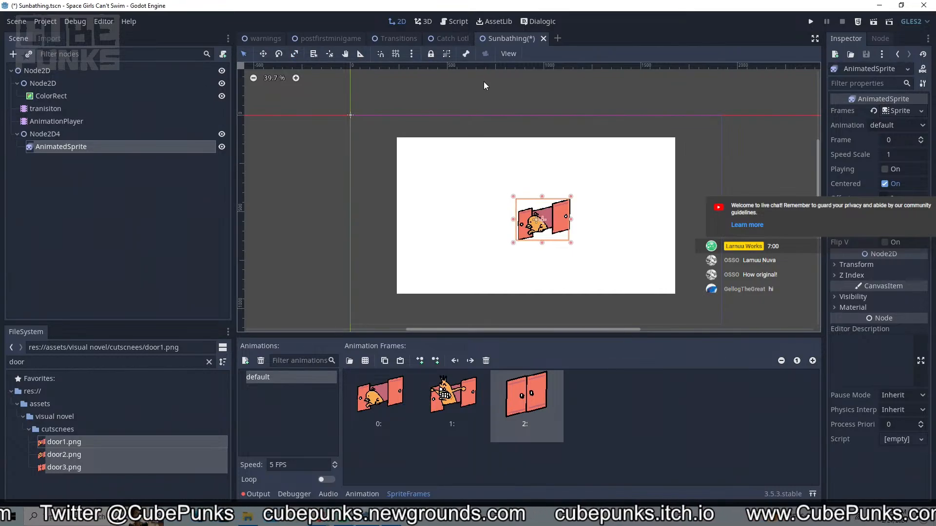
pyautogui.hotkey('shift', 'Right')
pyautogui.hotkey('shift', 'Right')
pyautogui.hotkey('shift', 'Right')
pyautogui.hotkey('shift', 'Right')
pyautogui.hotkey('shift', 'Right')
pyautogui.hotkey('shift', 'Right')
pyautogui.hotkey('shift', 'Up')
pyautogui.hotkey('shift', 'Up')
pyautogui.hotkey('shift', 'Up')
pyautogui.hotkey('shift', 'Up')
pyautogui.hotkey('shift', 'Up')
pyautogui.hotkey('shift', 'Up')
pyautogui.hotkey('shift', 'Up')
pyautogui.hotkey('shift', 'Up')
pyautogui.hotkey('shift', 'Up')
pyautogui.hotkey('shift', 'Up')
pyautogui.hotkey('shift', 'Up')
pyautogui.hotkey('shift', 'Up')
pyautogui.hotkey('shift', 'Up')
pyautogui.hotkey('shift', 'Up')
pyautogui.hotkey('shift', 'Up')
pyautogui.hotkey('shift', 'Up')
pyautogui.hotkey('shift', 'Up')
pyautogui.hotkey('shift', 'Up')
pyautogui.hotkey('shift', 'Up')
pyautogui.hotkey('shift', 'Up')
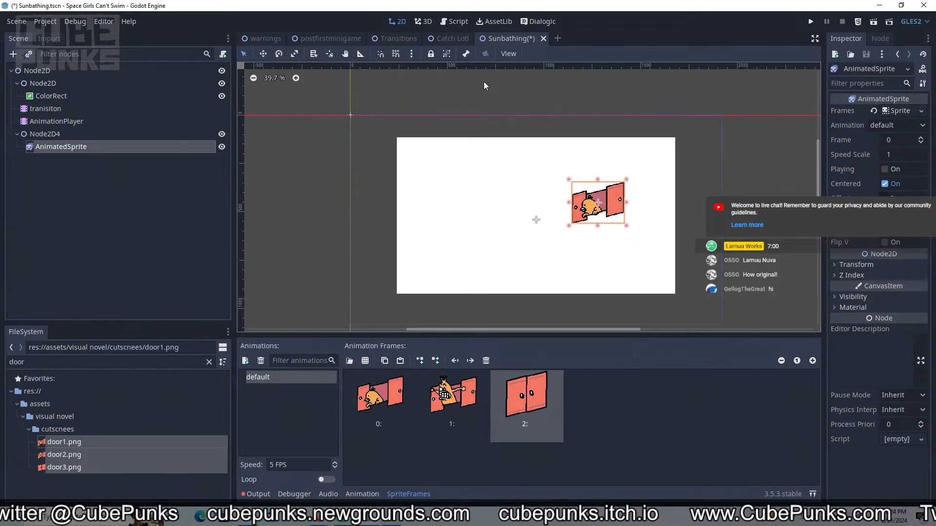
pyautogui.hotkey('shift', 'Right')
pyautogui.hotkey('shift', 'Right')
pyautogui.hotkey('shift', 'Right')
pyautogui.hotkey('shift', 'Right')
pyautogui.hotkey('shift', 'Right')
pyautogui.hotkey('shift', 'Right')
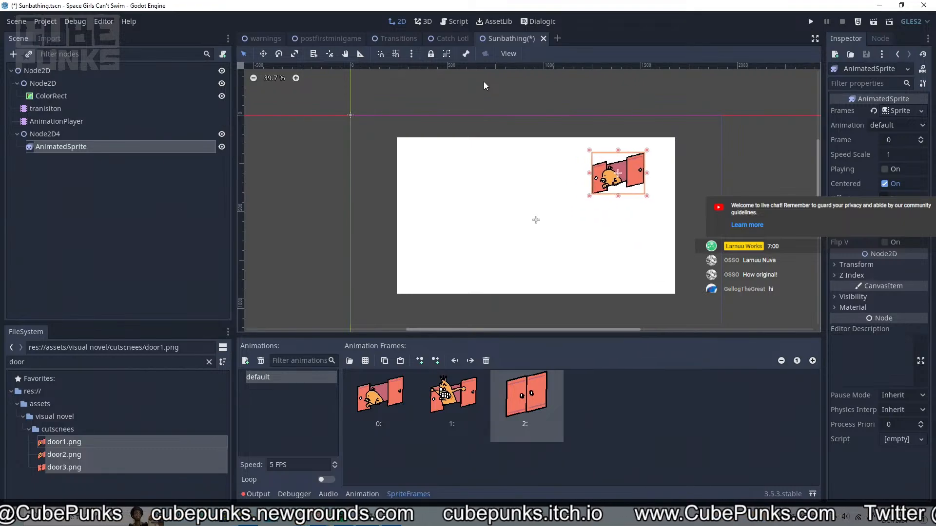
# Check the beach_peak layer names in GIMP, and back in Godot filter the project files for BG and select the cutscene image bg.png
pyautogui.hotkey('alt', 'Tab')
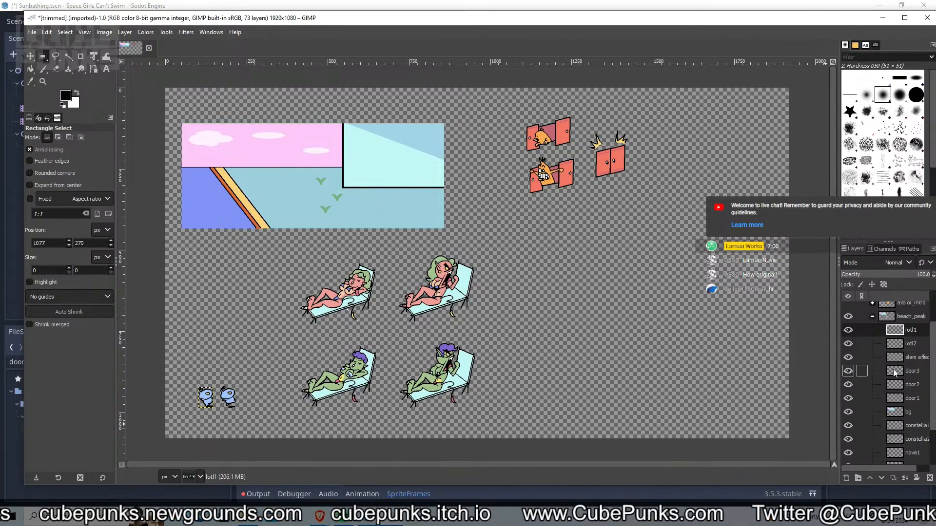
pyautogui.scroll(-2, 883, 384)
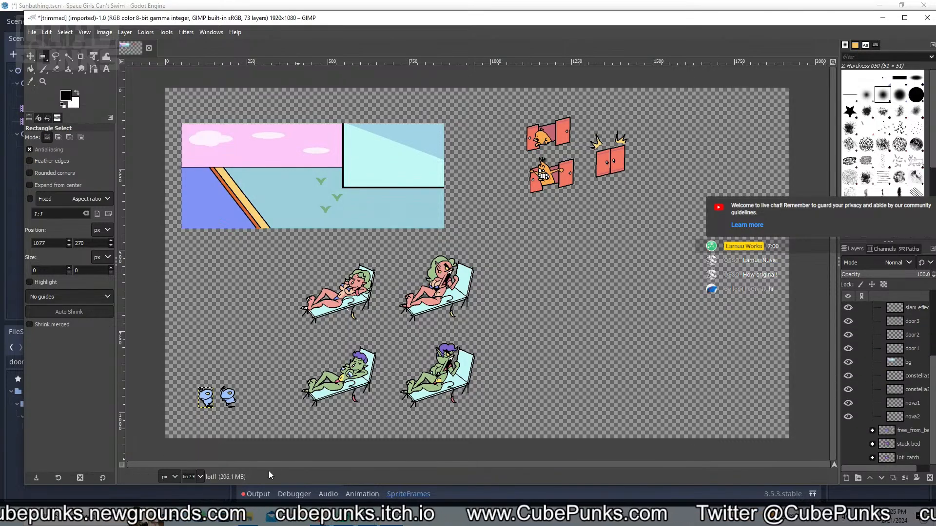
pyautogui.hotkey('alt', 'Tab')
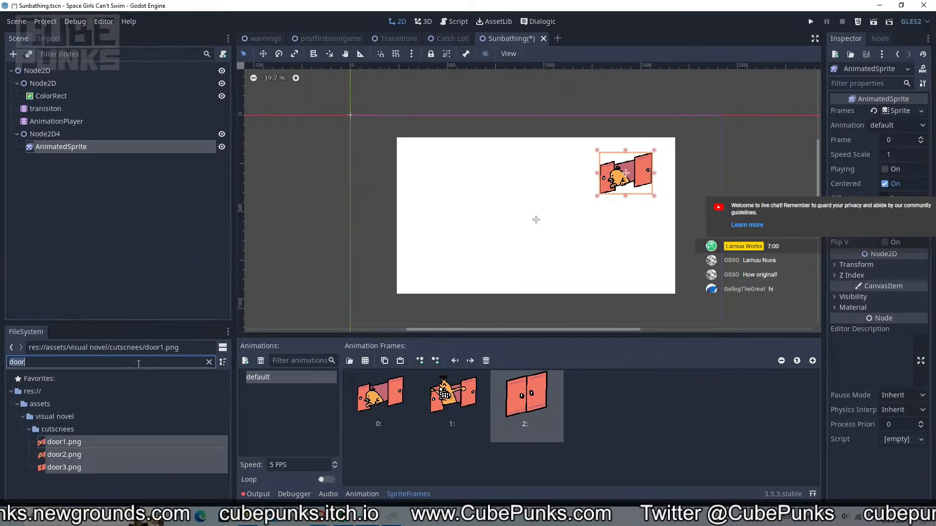
pyautogui.doubleClick(138, 362)
pyautogui.write('BG')
pyautogui.scroll(-5, 166, 419)
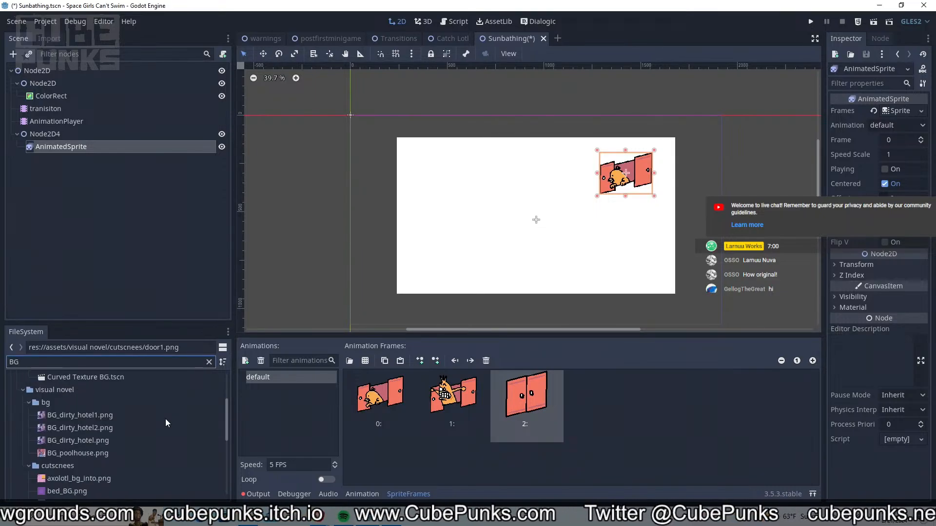
pyautogui.click(109, 443)
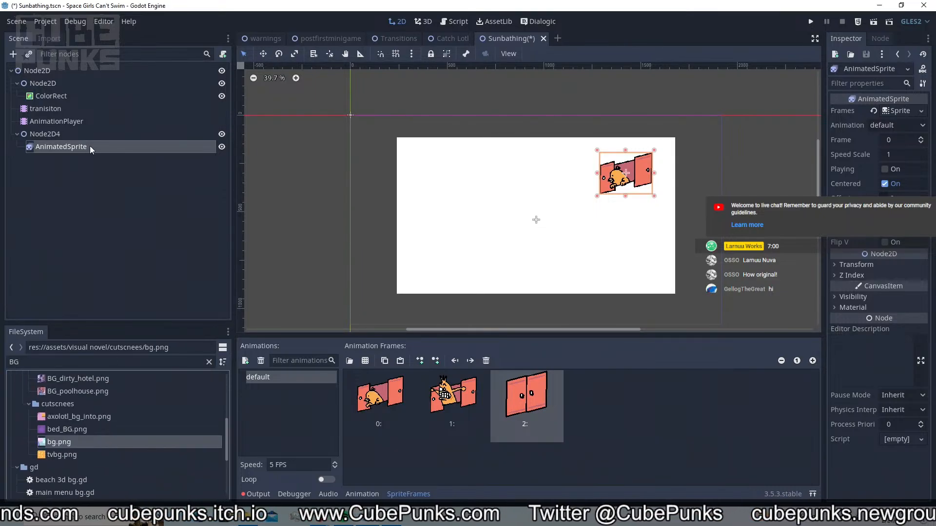
# Add bg.png as a sprite under Node2D4 and place it above AnimatedSprite in the scene tree
pyautogui.click(107, 123)
pyautogui.click(107, 133)
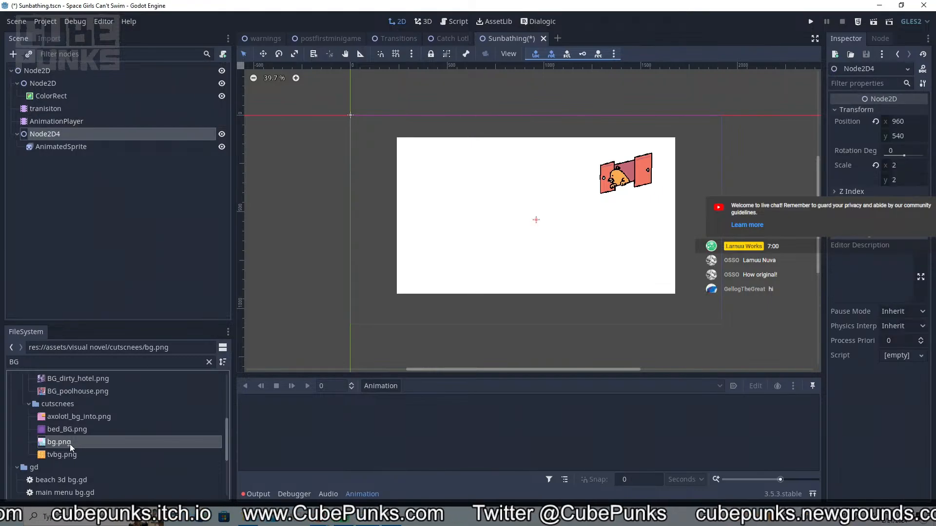
pyautogui.moveTo(70, 442); pyautogui.dragTo(511, 209)
pyautogui.moveTo(71, 154); pyautogui.dragTo(71, 141)
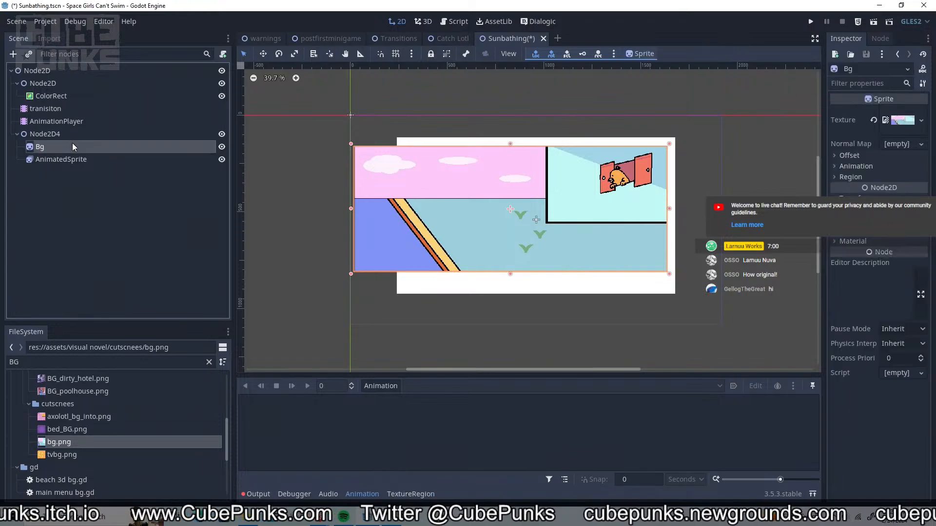
# Centre the Bg sprite on Node2D4's origin and hide the child Node2D that contains the ColorRect
pyautogui.click(849, 198)
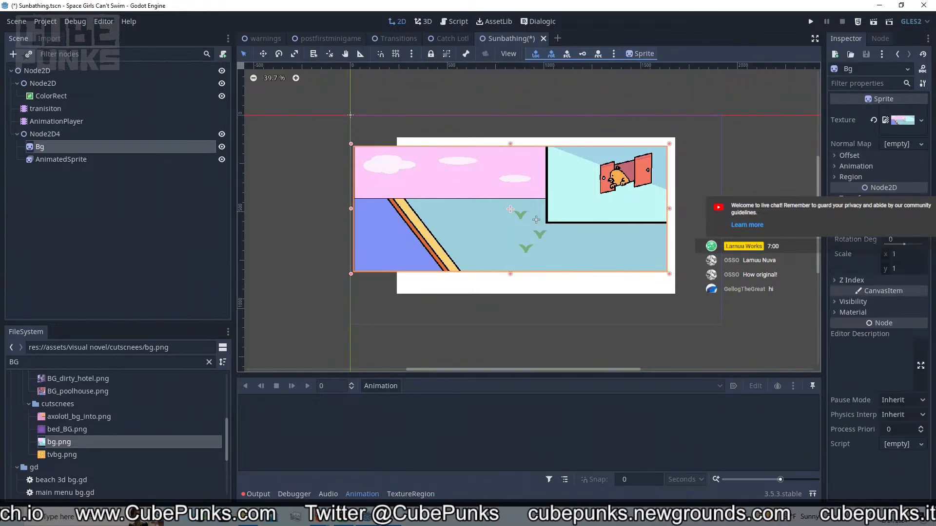
pyautogui.moveTo(637, 191); pyautogui.dragTo(663, 203)
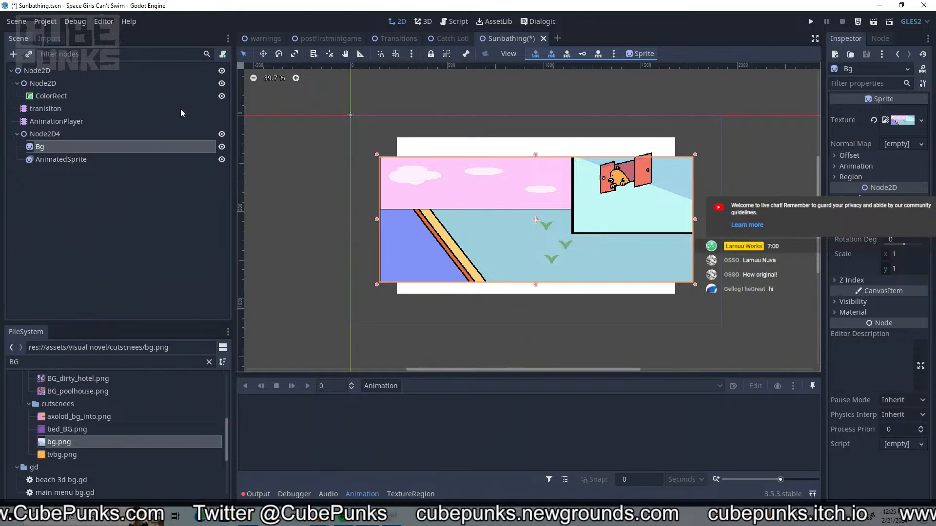
pyautogui.click(221, 84)
# Nudge the door AnimatedSprite down and slightly right so it sits on the wall in the background's upper-right inset
pyautogui.click(104, 157)
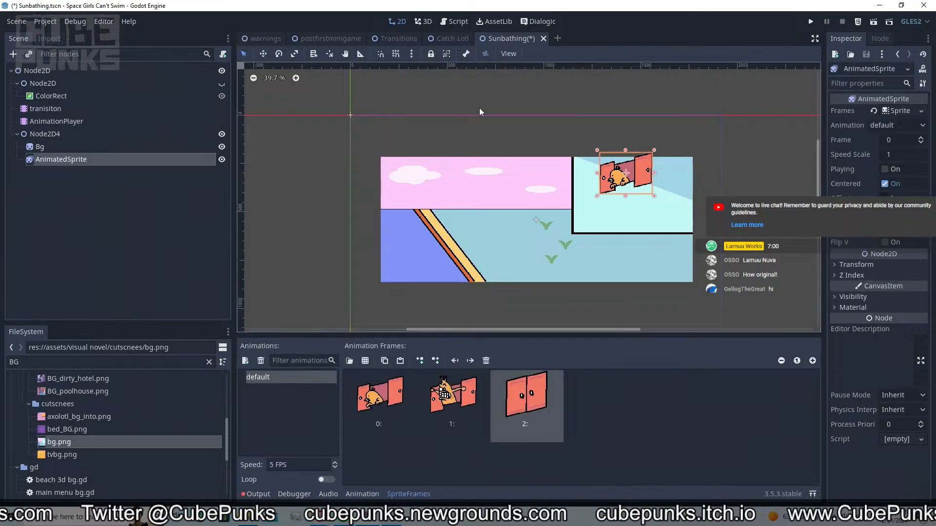
pyautogui.press('Down')
pyautogui.press('Down')
pyautogui.press('Down')
pyautogui.press('Down')
pyautogui.press('Down')
pyautogui.press('Down')
pyautogui.press('Down')
pyautogui.press('Down')
pyautogui.press('Down')
pyautogui.press('Down')
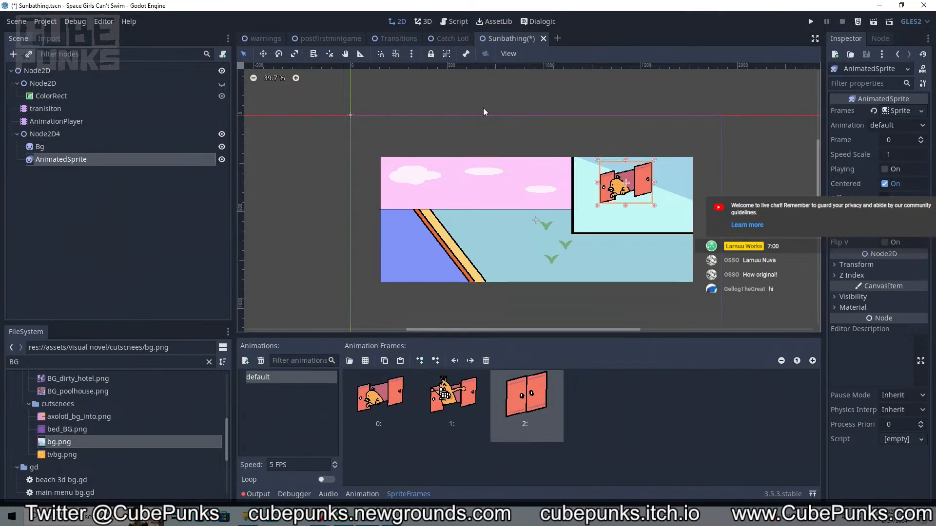
pyautogui.press('Down')
pyautogui.press('Right')
pyautogui.press('Right')
pyautogui.press('Right')
pyautogui.press('Right')
pyautogui.press('Right')
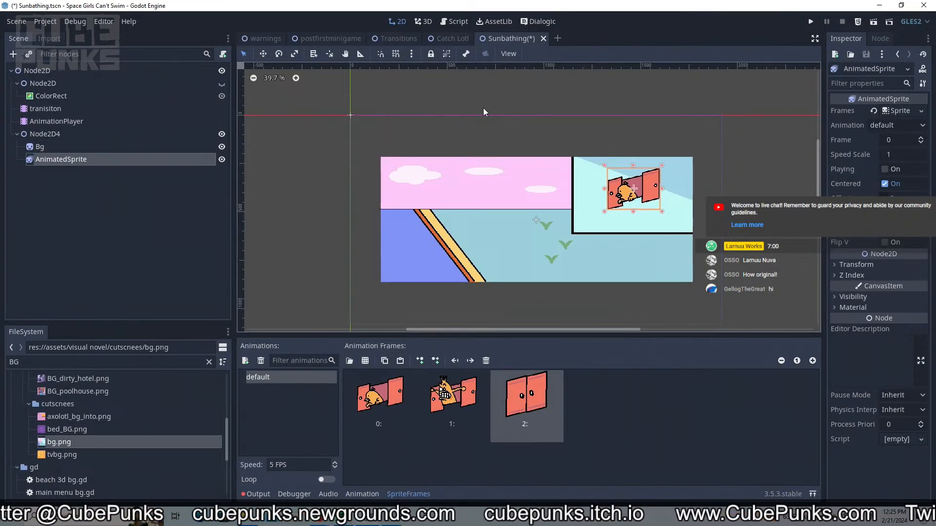
# Preview the door AnimatedSprite's frames 0 to 2 against the background, ending on frame 0
pyautogui.click(925, 138)
pyautogui.click(924, 139)
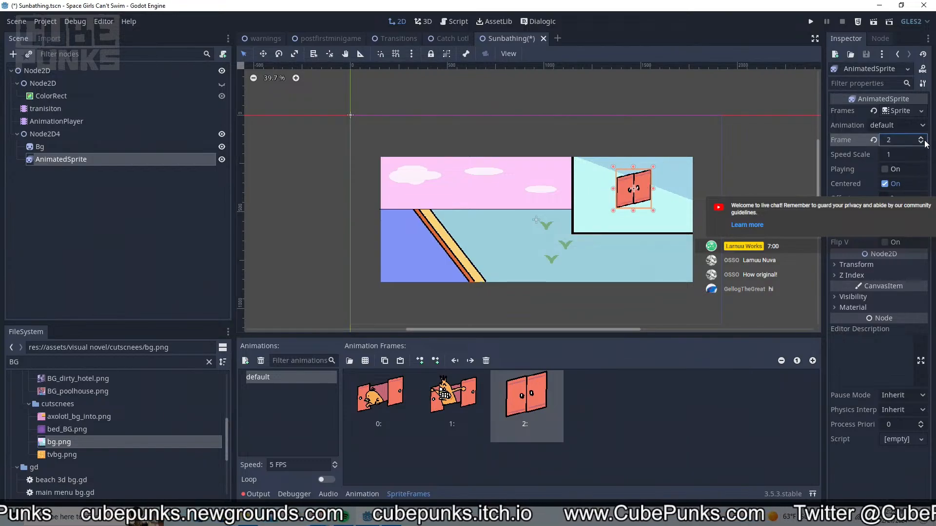
pyautogui.click(924, 142)
pyautogui.click(925, 142)
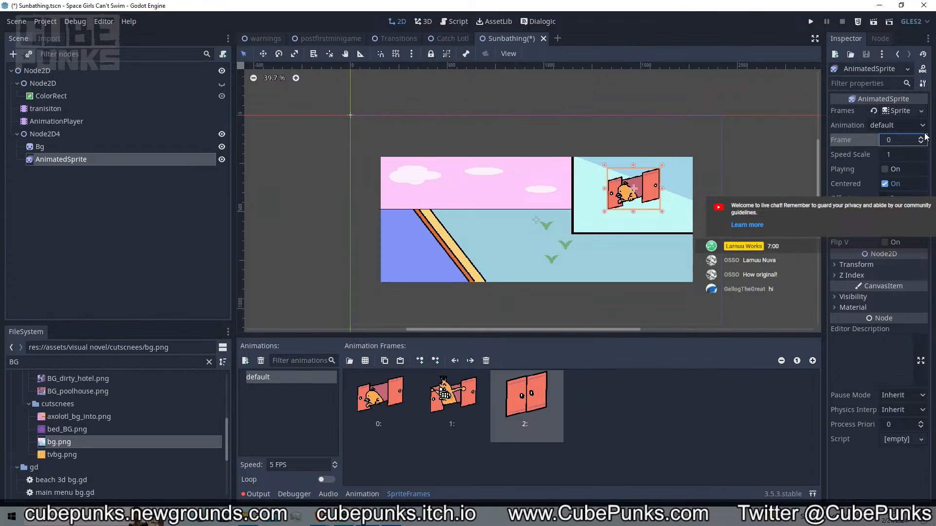
pyautogui.click(923, 139)
pyautogui.click(923, 139)
pyautogui.click(923, 142)
pyautogui.click(923, 142)
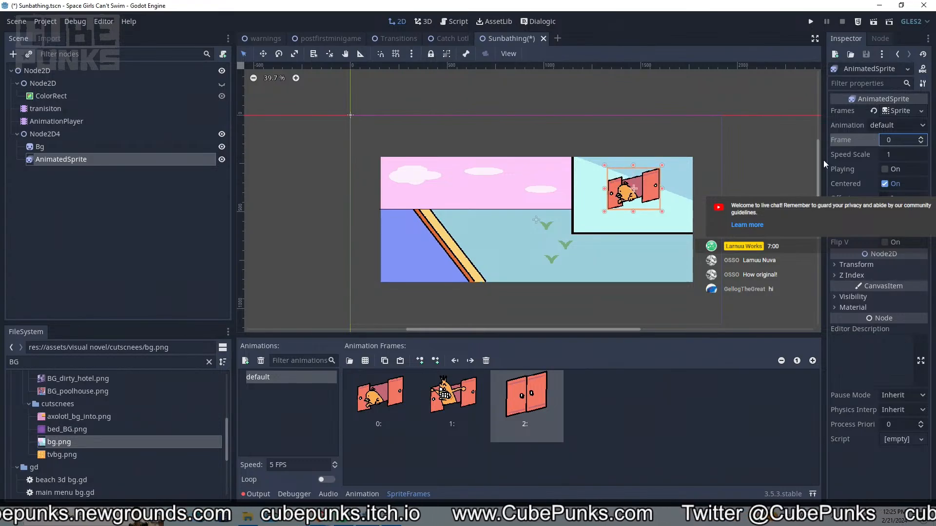
# Examine the pixel outlines of the door sprite and the background's diagonal pool edge up close
pyautogui.scroll(5, 645, 151)
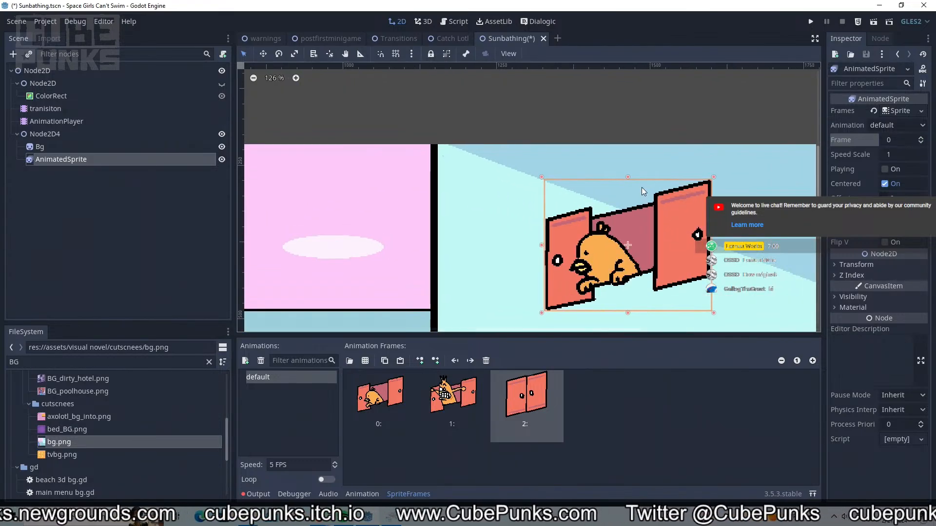
pyautogui.scroll(-3, 641, 187)
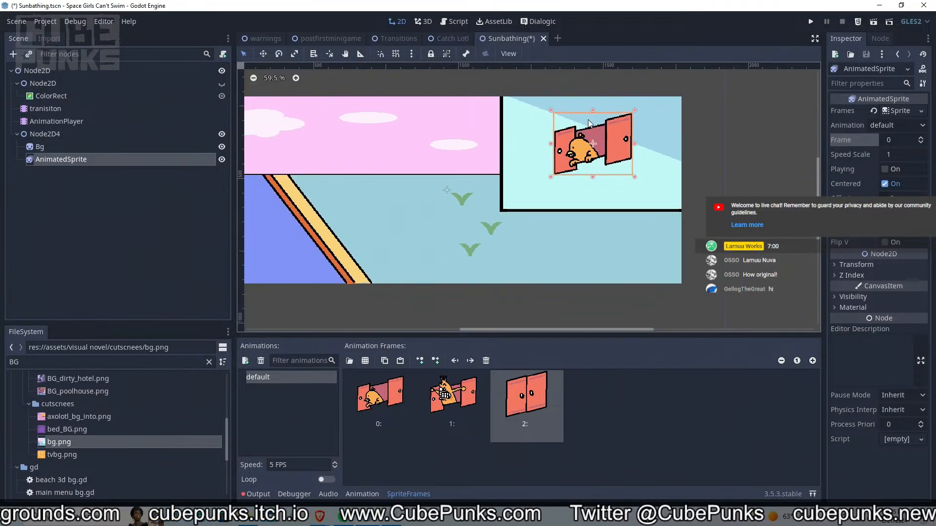
pyautogui.scroll(-1, 592, 124)
pyautogui.moveTo(543, 106); pyautogui.dragTo(622, 122, button='middle')
pyautogui.scroll(10, 392, 246)
pyautogui.scroll(20, 476, 196)
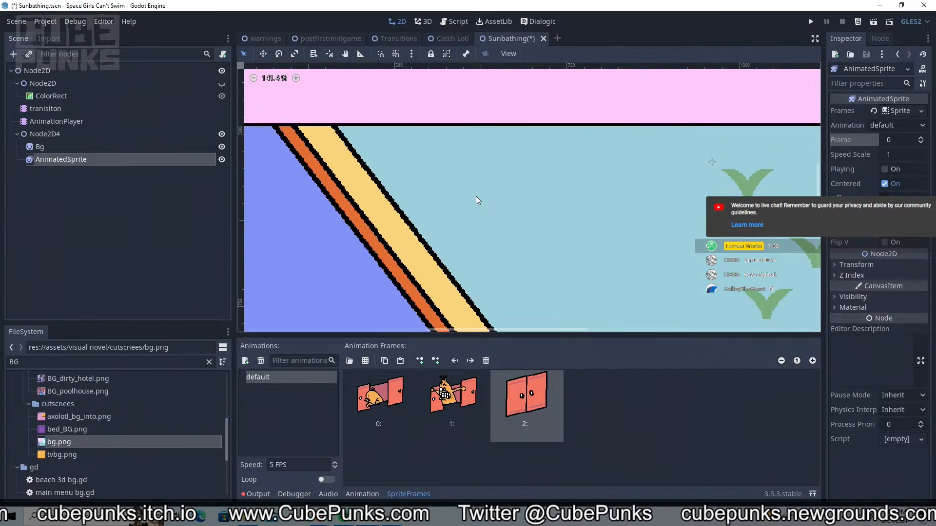
pyautogui.scroll(2, 474, 217)
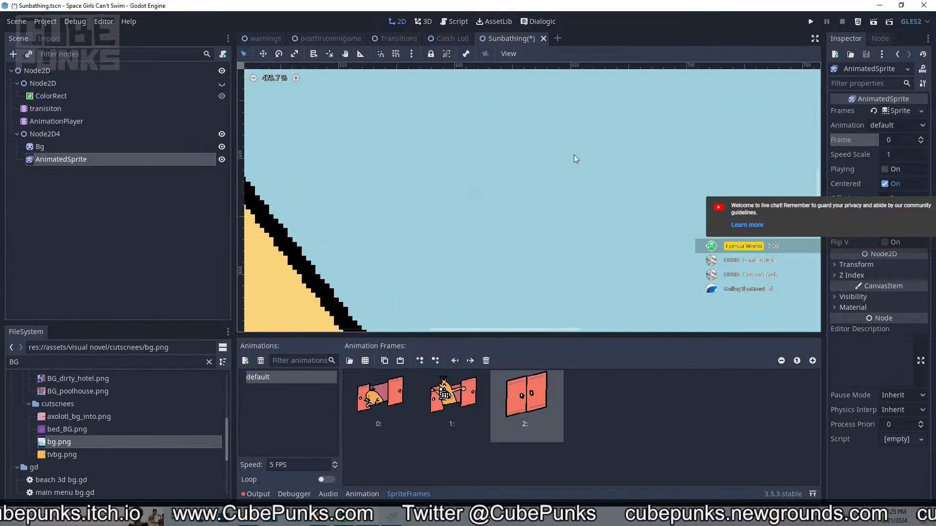
pyautogui.moveTo(574, 156); pyautogui.dragTo(309, 298, button='middle')
pyautogui.scroll(-6, 586, 201)
pyautogui.scroll(20, 586, 201)
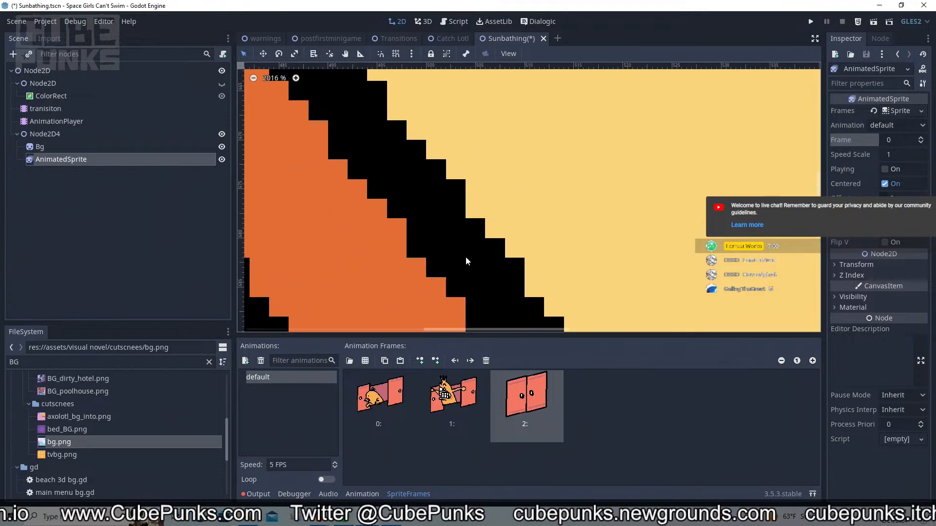
pyautogui.scroll(-20, 465, 259)
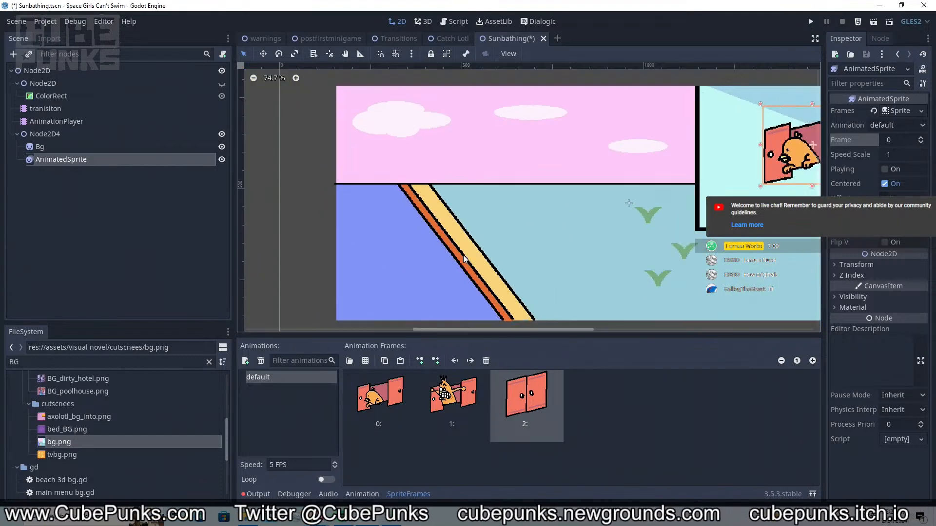
# Examine how the door sprite sits in the background's inset, both up close and with the whole background in view
pyautogui.scroll(-10, 464, 258)
pyautogui.scroll(6, 662, 141)
pyautogui.scroll(1, 657, 201)
pyautogui.scroll(6, 692, 211)
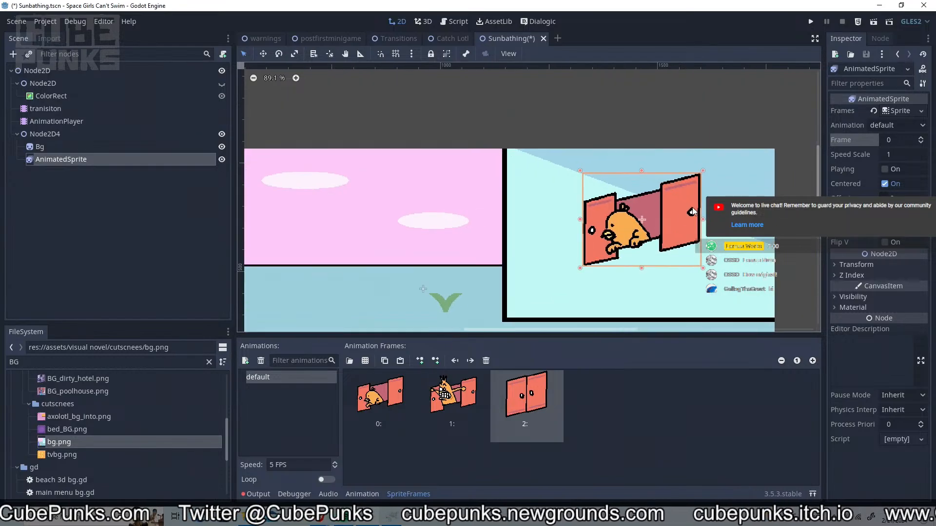
pyautogui.scroll(6, 603, 203)
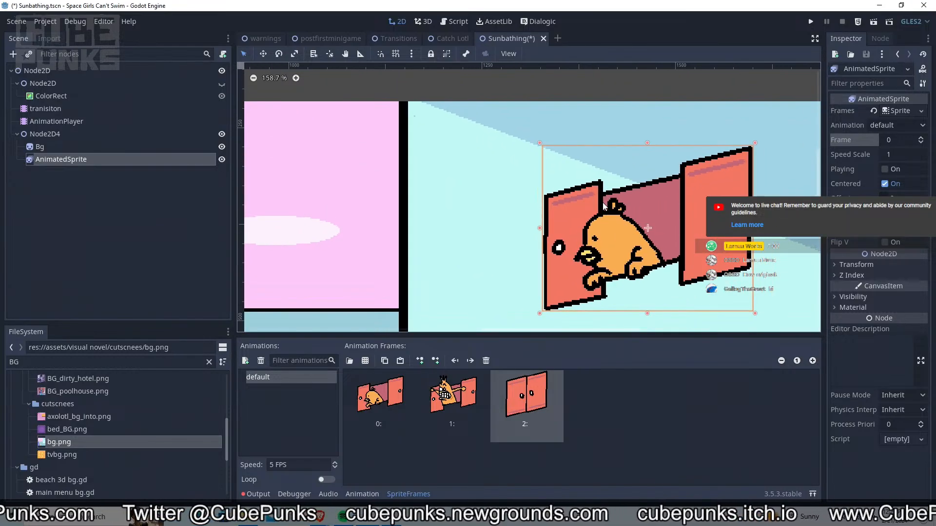
pyautogui.scroll(-12, 603, 204)
pyautogui.click(548, 152)
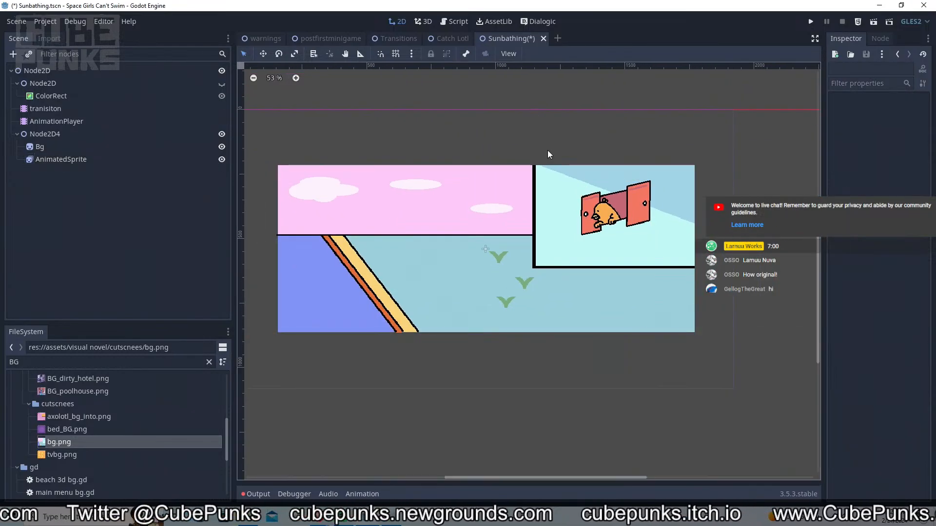
pyautogui.moveTo(589, 156); pyautogui.dragTo(633, 114, button='middle')
pyautogui.click(642, 163)
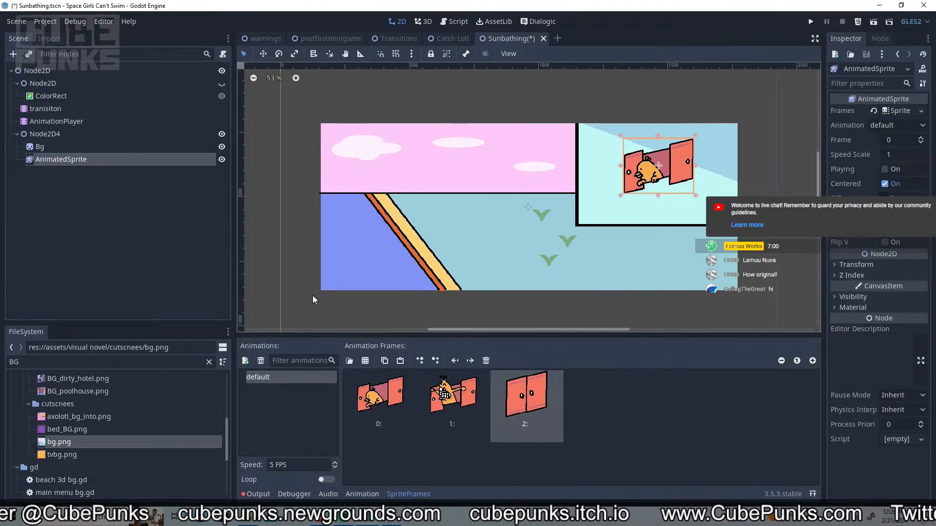
# Rename the door AnimatedSprite node to "you"
pyautogui.click(148, 146)
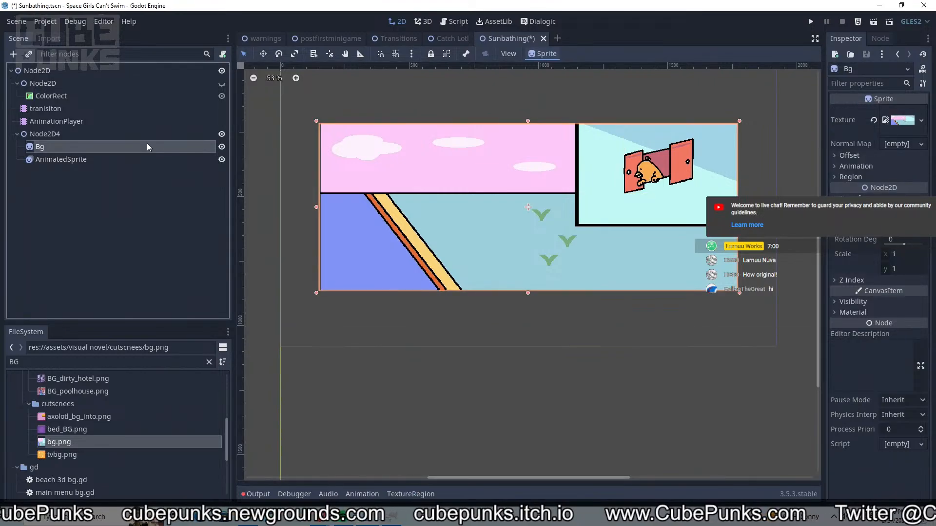
pyautogui.click(128, 168)
pyautogui.click(134, 142)
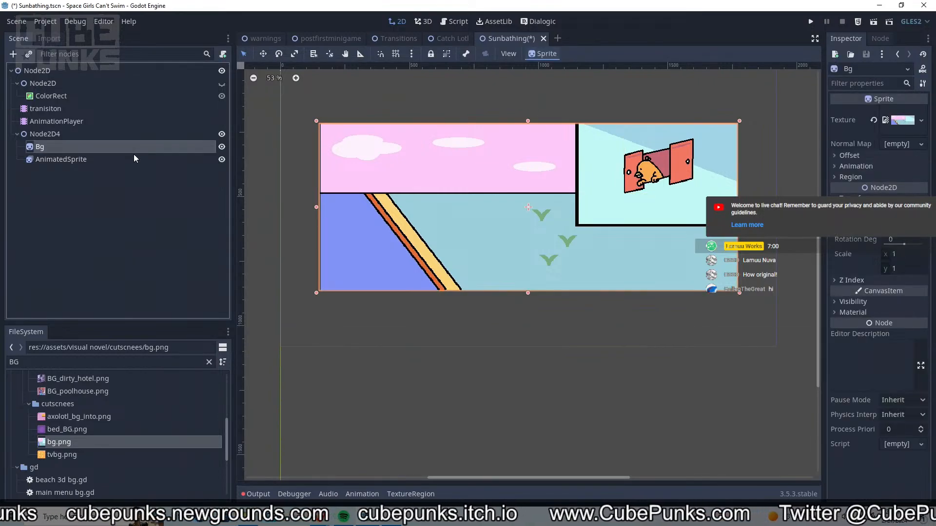
pyautogui.click(134, 155)
pyautogui.click(134, 155)
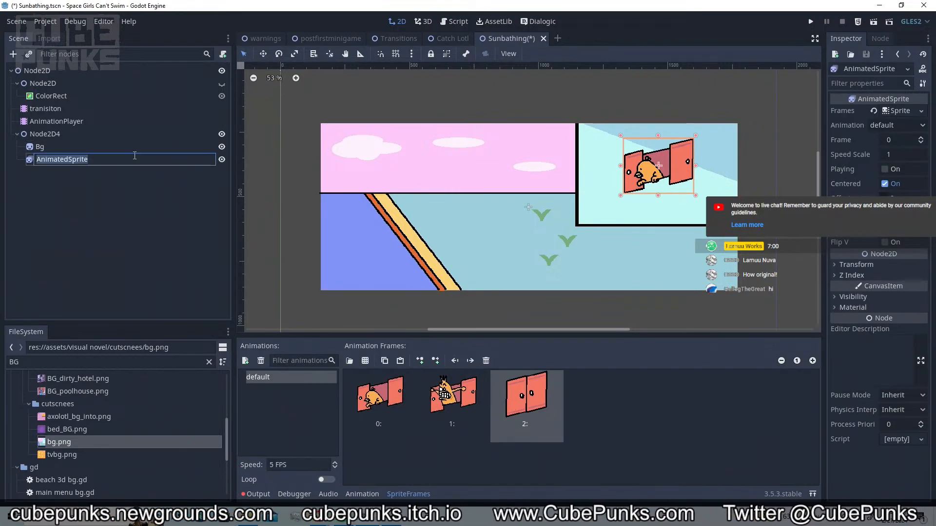
pyautogui.write('yiuou')
pyautogui.press('Return')
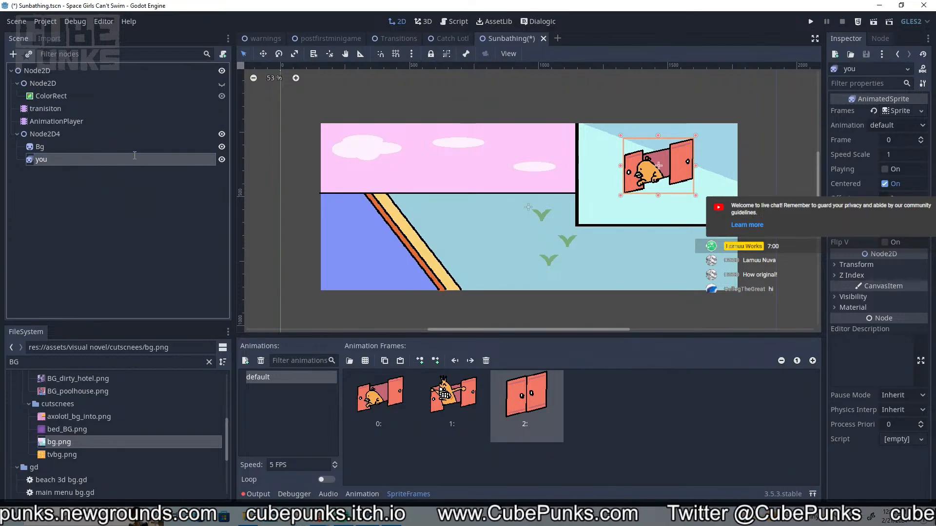
pyautogui.click(135, 155)
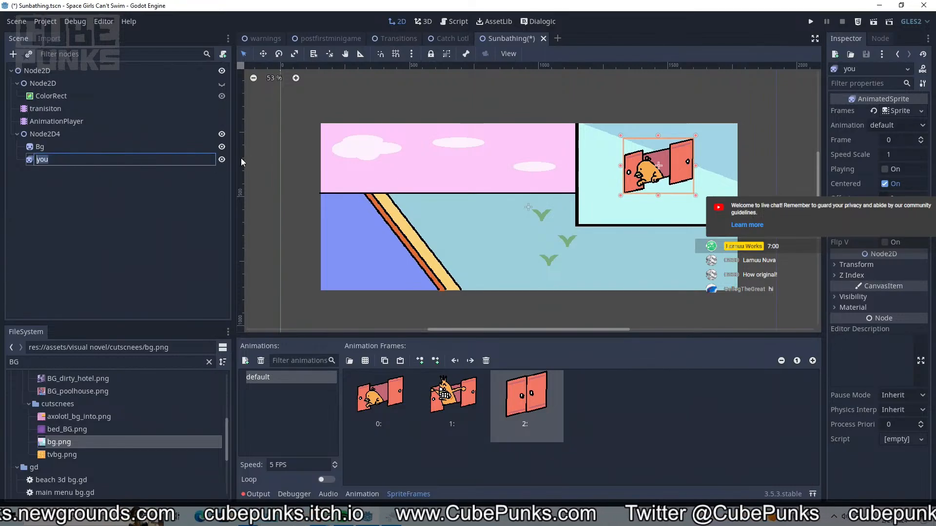
pyautogui.click(165, 147)
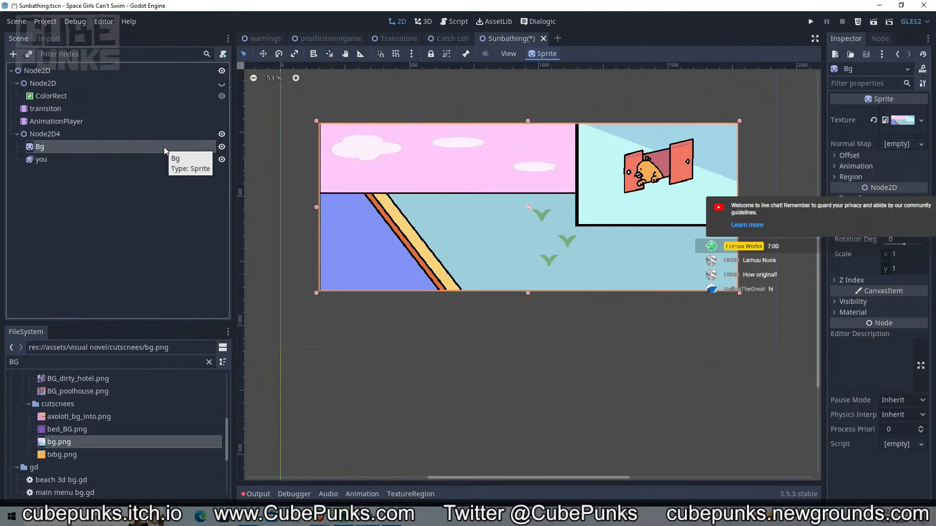
# Find "slam effect.png" in the project files and place it over the door as a sprite under Node2D4
pyautogui.click(89, 437)
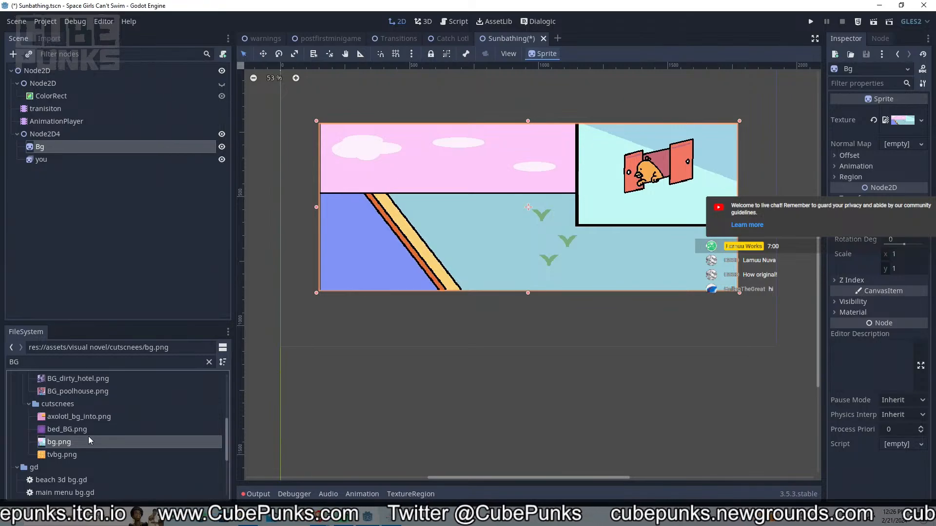
pyautogui.click(89, 406)
pyautogui.click(90, 415)
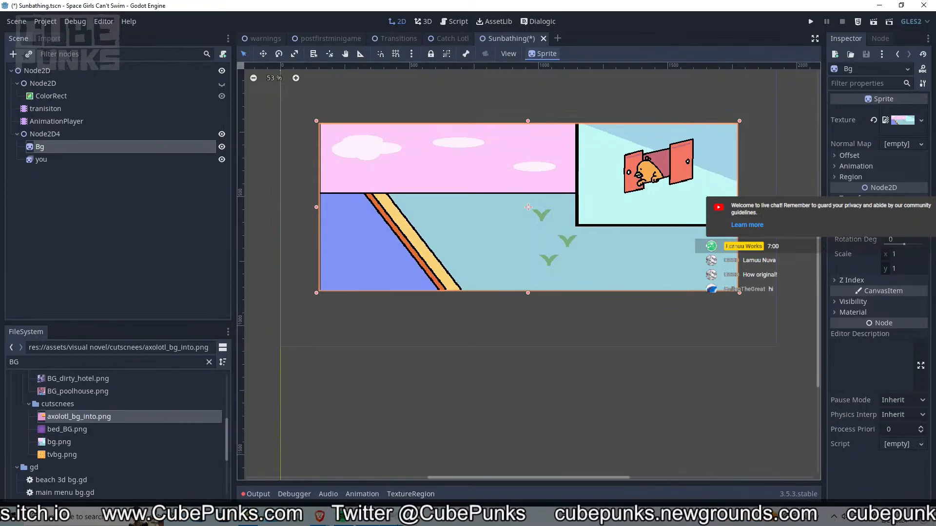
pyautogui.hotkey('alt', 'Tab')
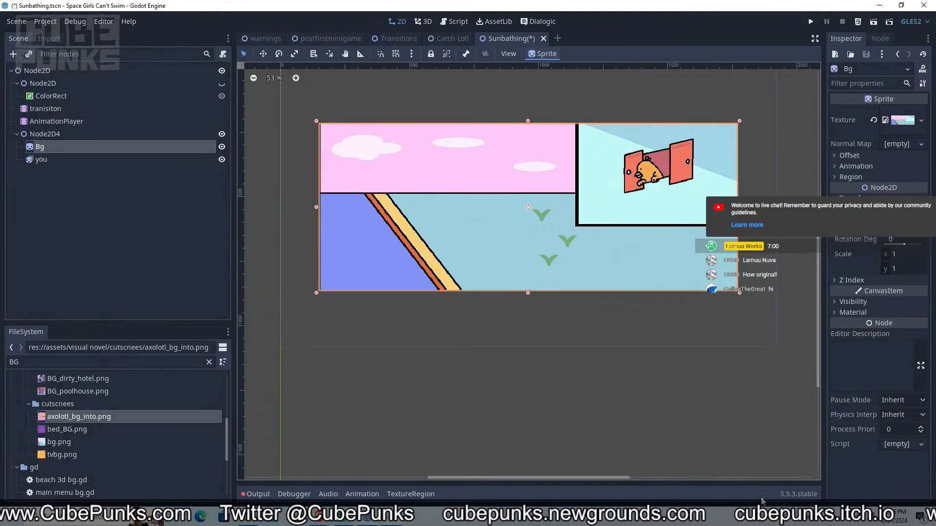
pyautogui.hotkey('alt', 'Tab')
pyautogui.doubleClick(80, 362)
pyautogui.write('s')
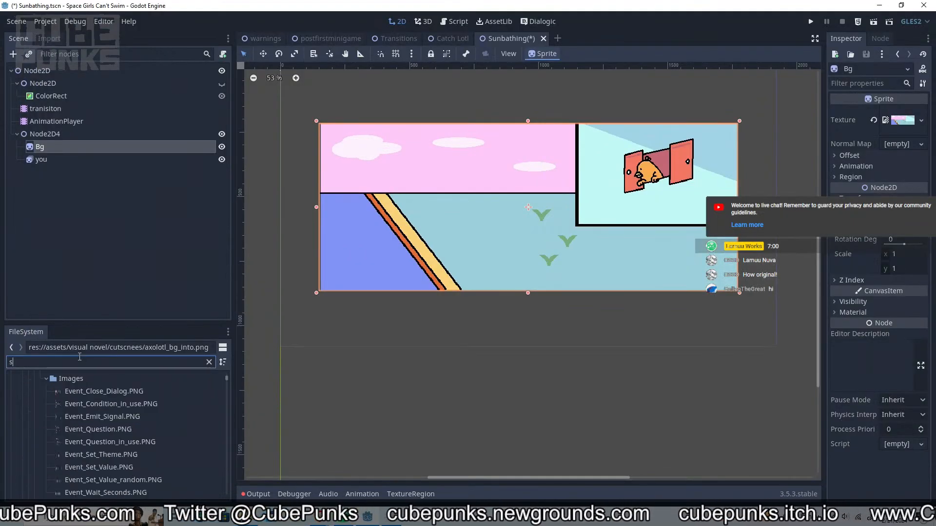
pyautogui.write('lam')
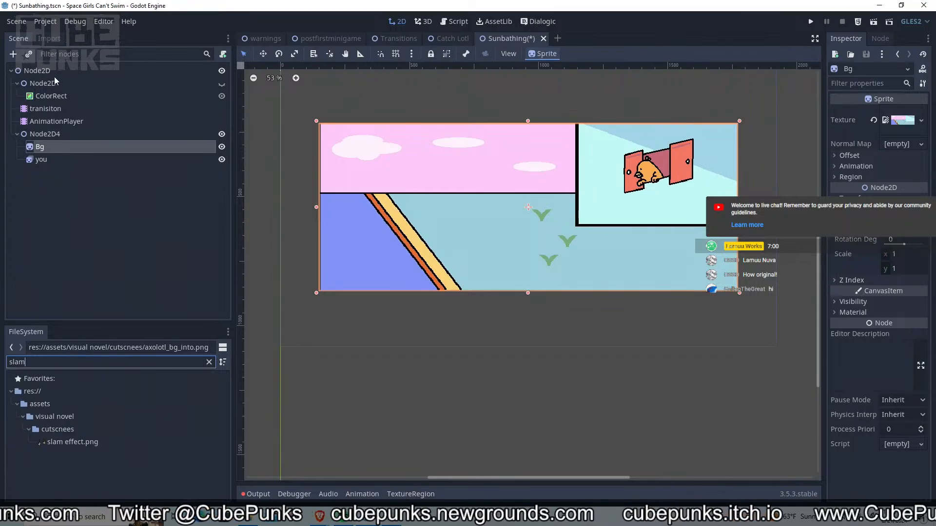
pyautogui.click(62, 126)
pyautogui.click(86, 134)
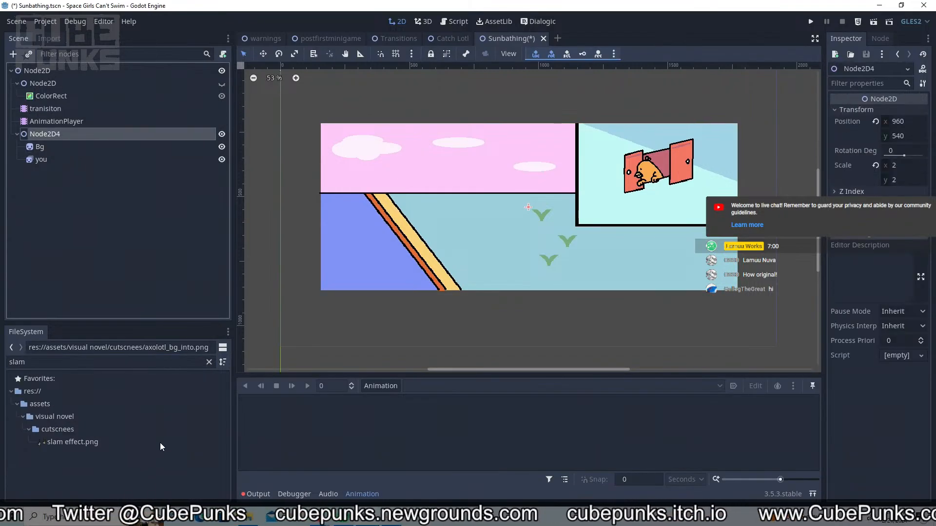
pyautogui.moveTo(159, 443); pyautogui.dragTo(673, 158)
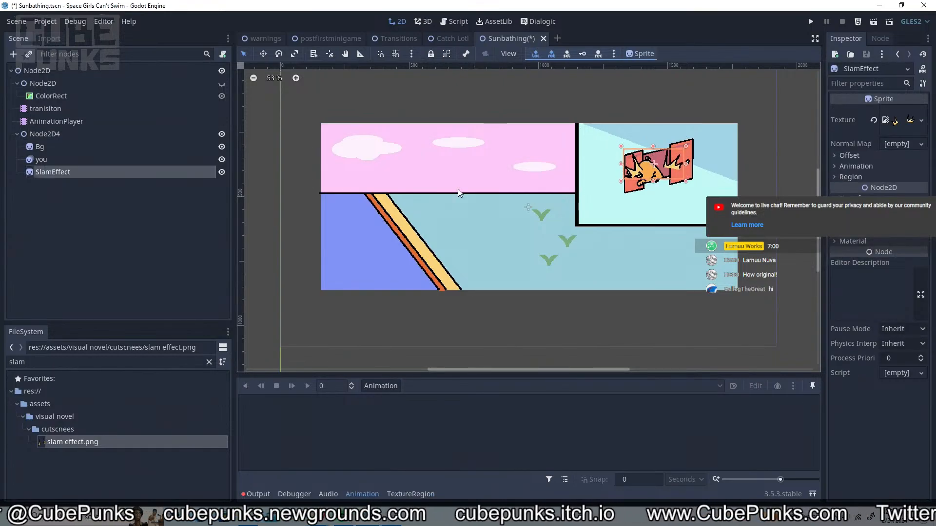
# Set the "you" sprite's frame to 2 so it displays the closed doors
pyautogui.click(112, 148)
pyautogui.click(80, 160)
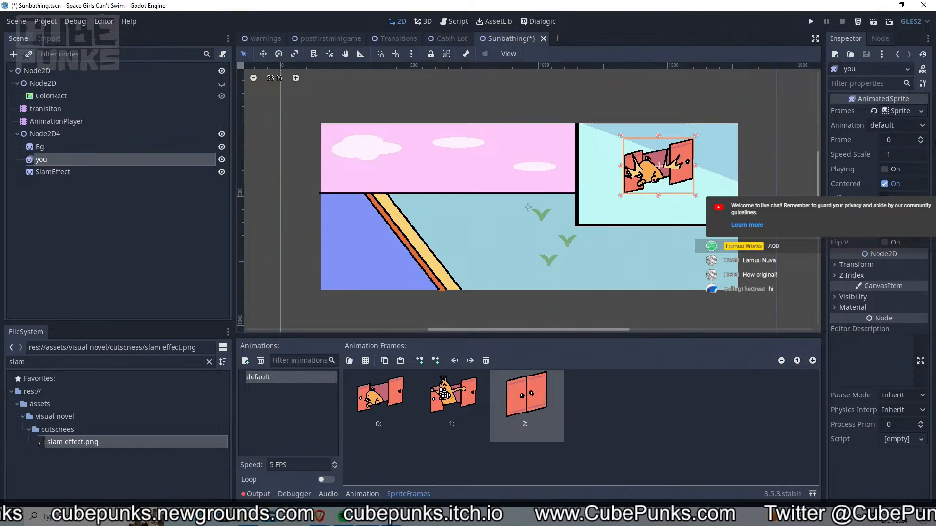
pyautogui.click(921, 138)
pyautogui.click(921, 138)
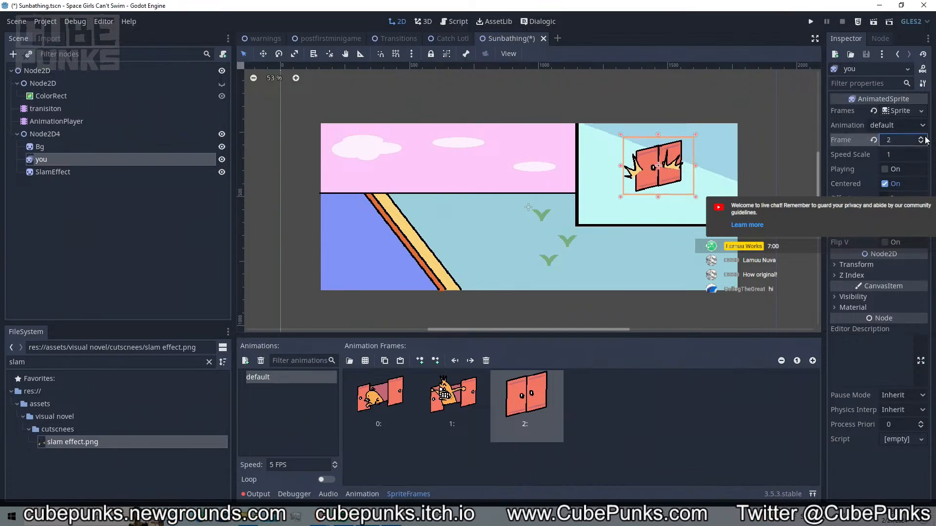
# Slightly enlarge the SlamEffect sprite and position it so its two bursts sit at the closed door's upper corners
pyautogui.click(48, 172)
pyautogui.moveTo(646, 179); pyautogui.dragTo(678, 135)
pyautogui.hotkey('ctrl', 'z')
pyautogui.click(634, 163)
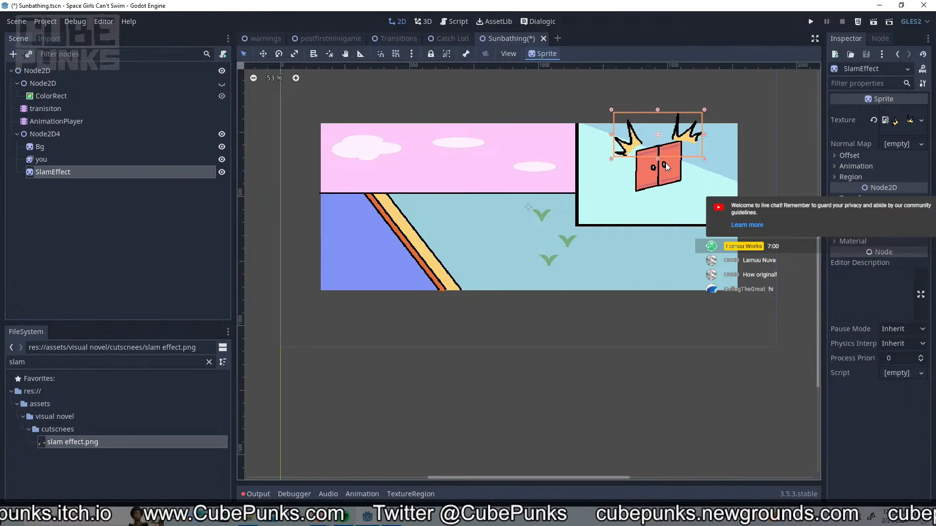
pyautogui.moveTo(657, 159); pyautogui.dragTo(673, 128)
pyautogui.click(672, 131)
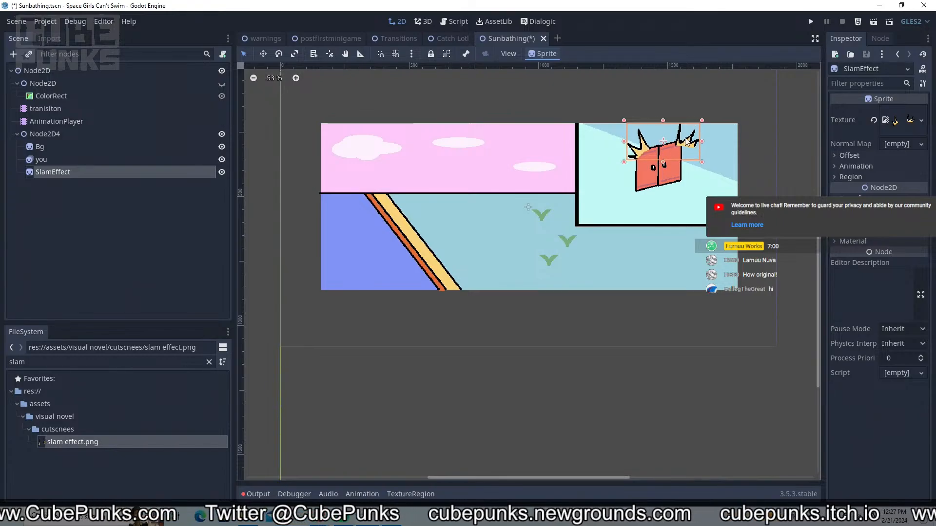
pyautogui.click(686, 142)
pyautogui.click(684, 143)
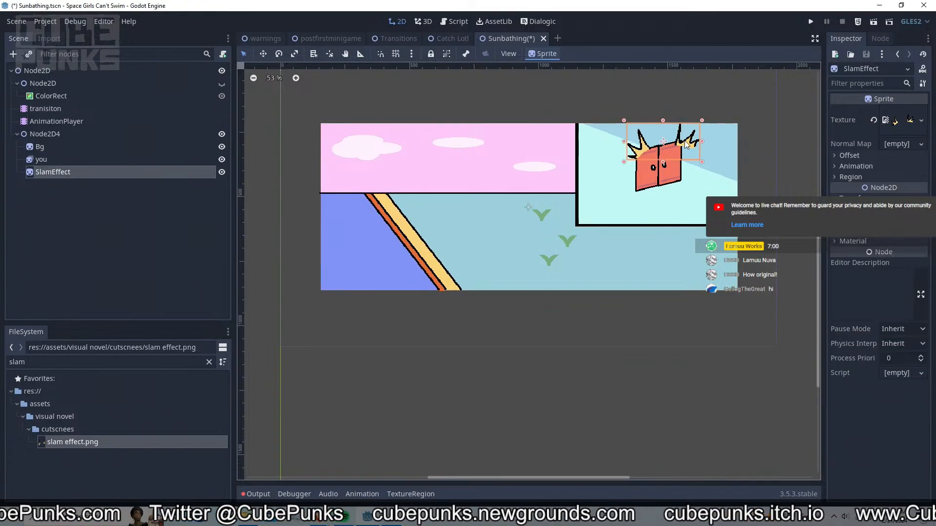
pyautogui.click(680, 141)
pyautogui.click(692, 144)
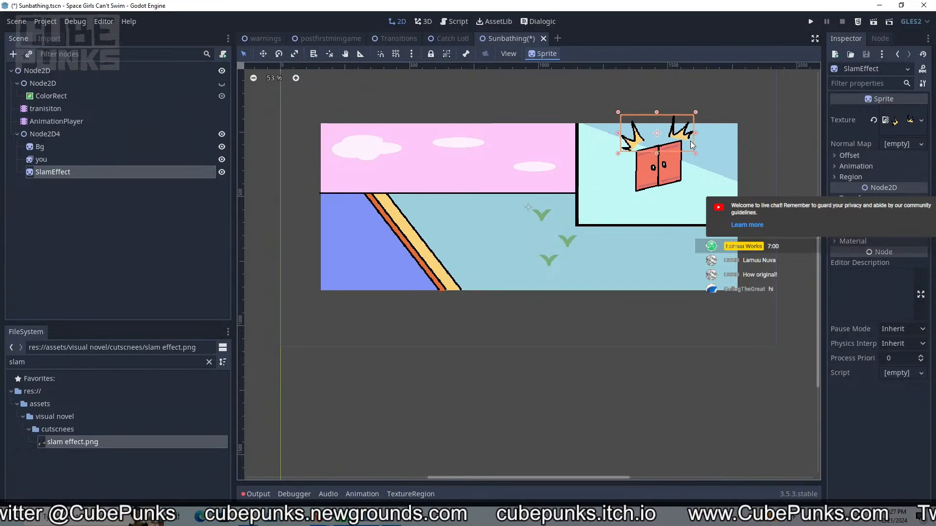
pyautogui.click(630, 87)
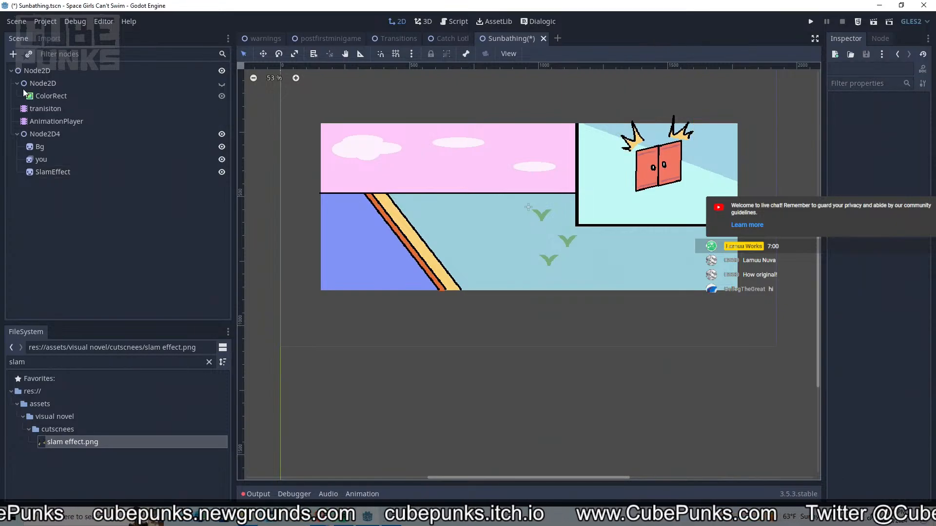
# Copy the ColorRect from the hidden Node2D into Node2D4 and place it above Bg in the child order
pyautogui.click(68, 97)
pyautogui.click(68, 132)
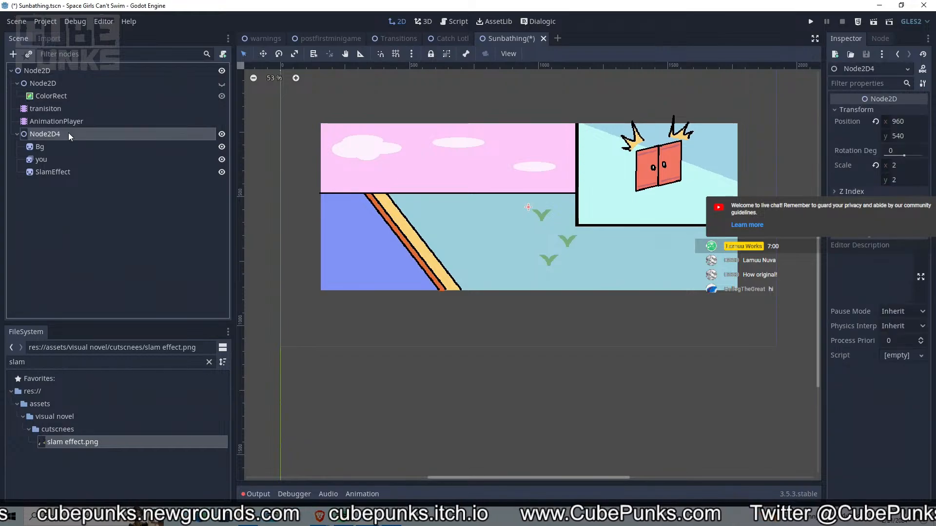
pyautogui.hotkey('ctrl', 'v')
pyautogui.moveTo(71, 143); pyautogui.dragTo(69, 142)
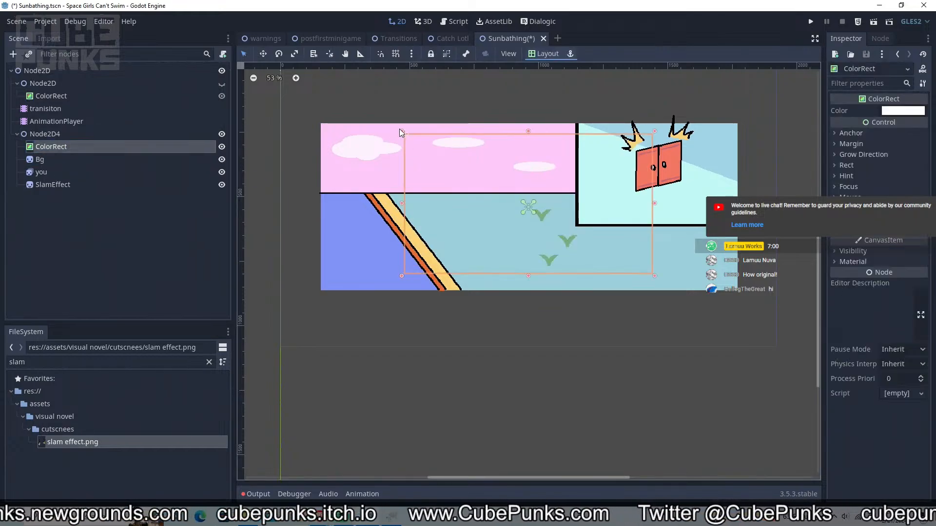
# Resize the new ColorRect so its edges match the outer bounds of the background image
pyautogui.moveTo(399, 128); pyautogui.dragTo(317, 116)
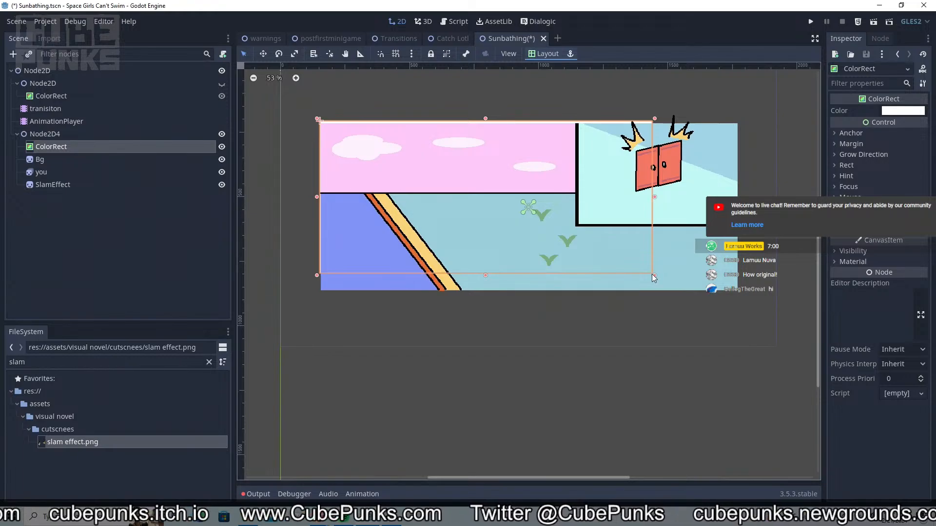
pyautogui.moveTo(654, 276); pyautogui.dragTo(782, 287)
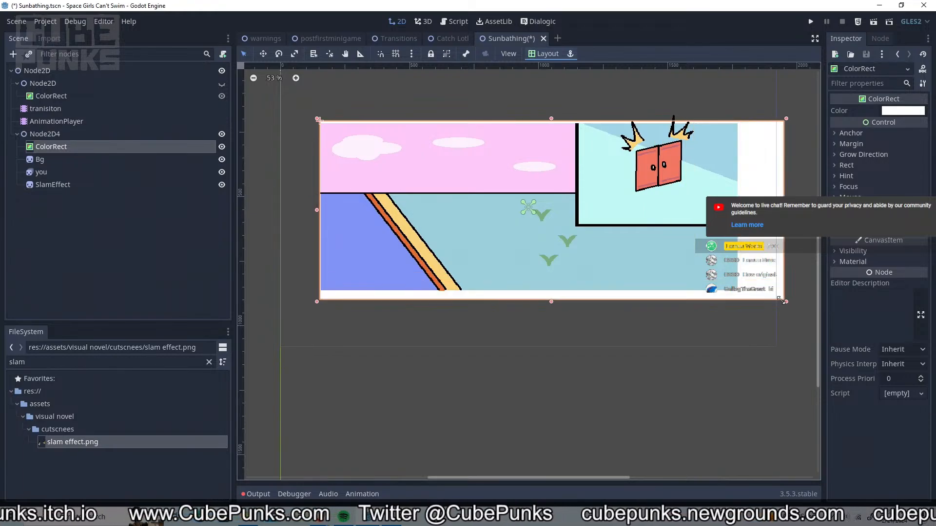
pyautogui.scroll(5, 708, 181)
pyautogui.scroll(5, 771, 303)
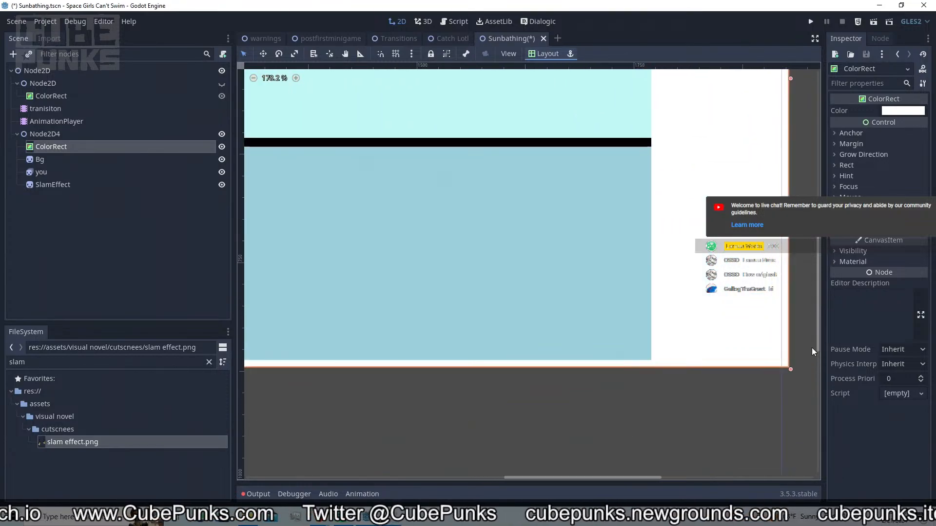
pyautogui.moveTo(789, 371); pyautogui.dragTo(642, 364)
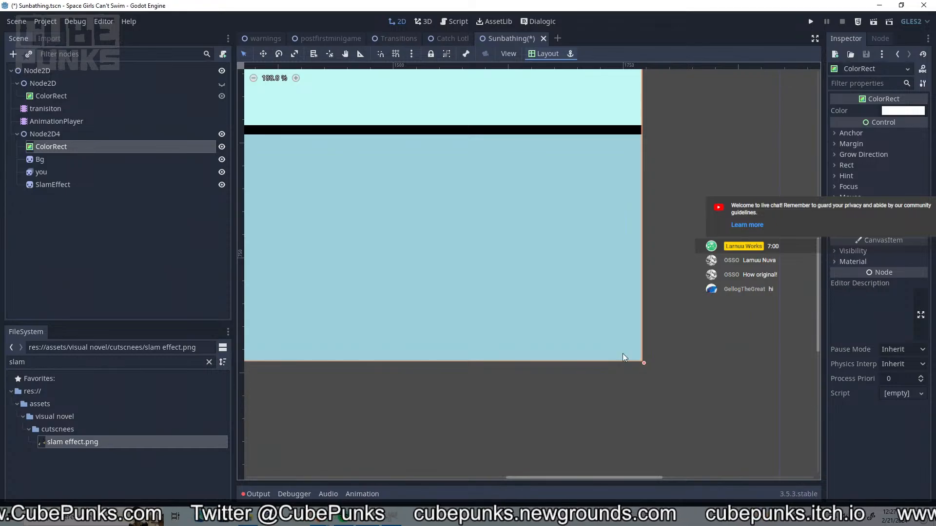
pyautogui.scroll(-6, 607, 356)
pyautogui.moveTo(584, 357); pyautogui.dragTo(300, 199, button='middle')
pyautogui.scroll(7, 455, 177)
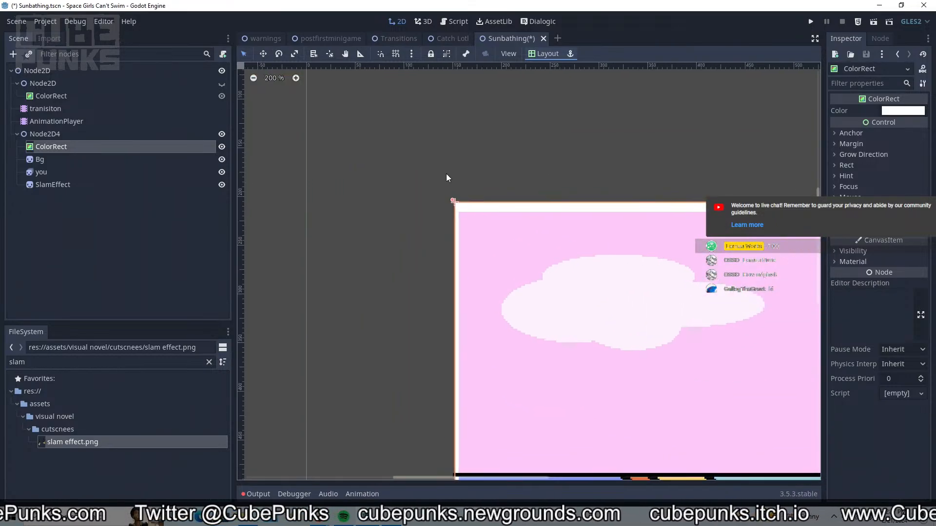
pyautogui.scroll(2, 447, 177)
pyautogui.moveTo(458, 211); pyautogui.dragTo(462, 227)
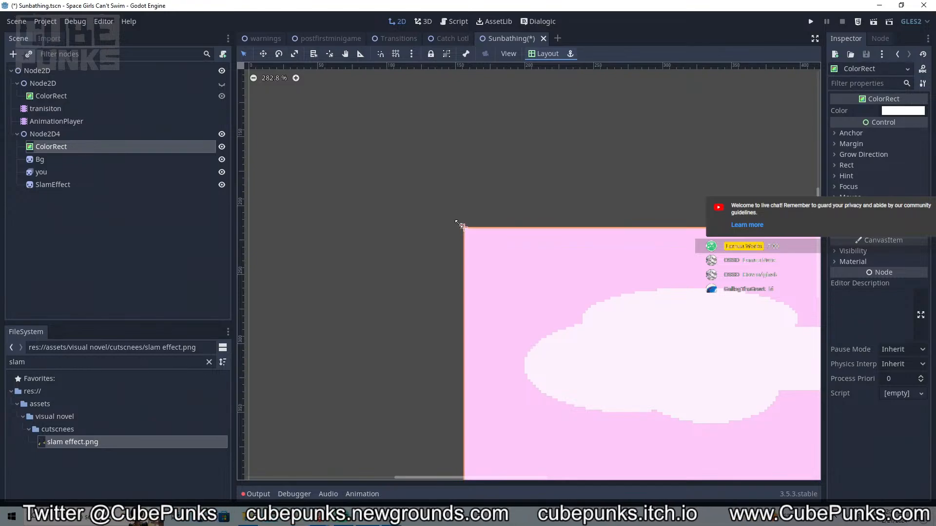
pyautogui.scroll(-6, 459, 223)
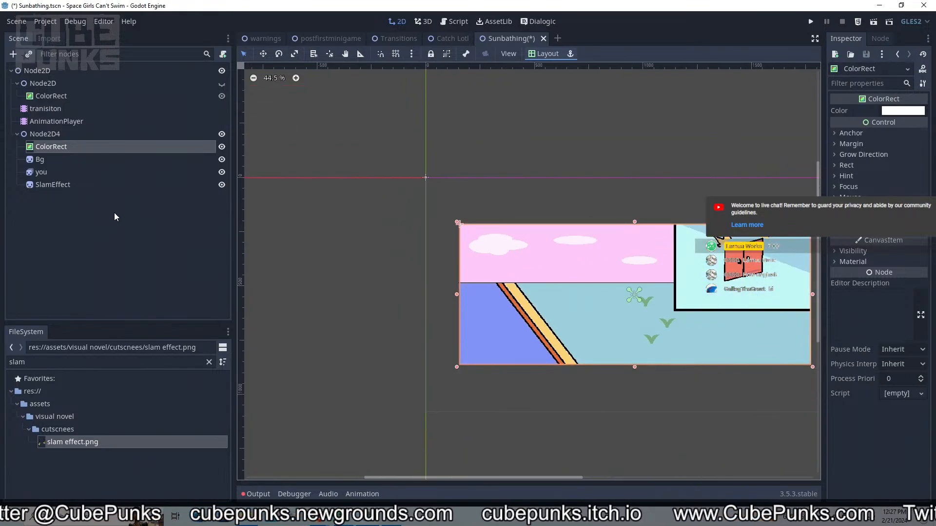
# Reparent Bg, you and SlamEffect under the ColorRect in Node2D4, and select that ColorRect
pyautogui.click(74, 159)
pyautogui.keyDown('shift'); pyautogui.click(73, 184); pyautogui.keyUp('shift')
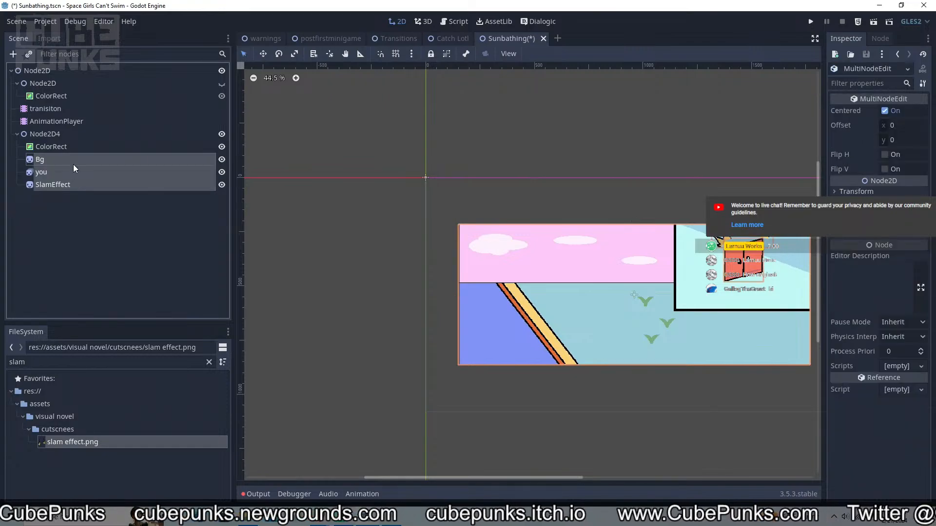
pyautogui.moveTo(73, 164); pyautogui.dragTo(87, 148)
pyautogui.click(92, 147)
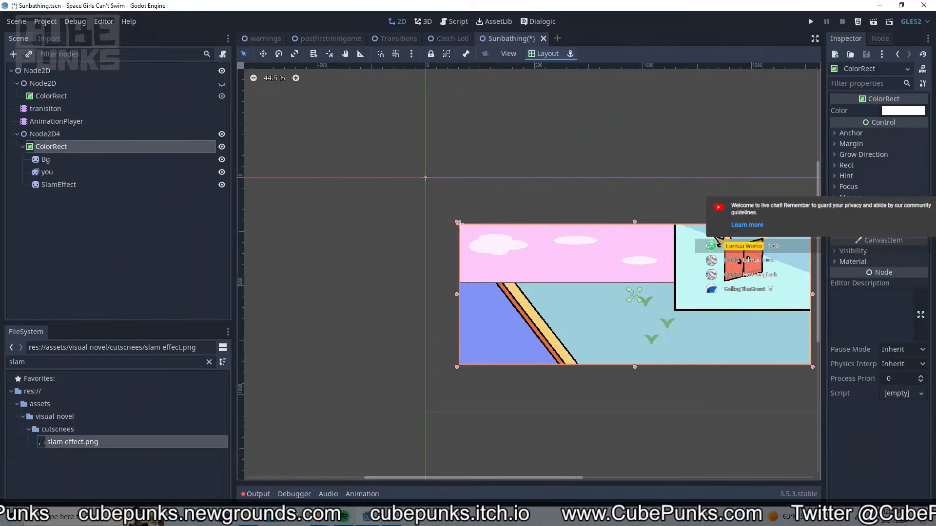
# Look through the Node2D4 ColorRect's properties and check the Clip Content setting in its Rect section
pyautogui.click(858, 154)
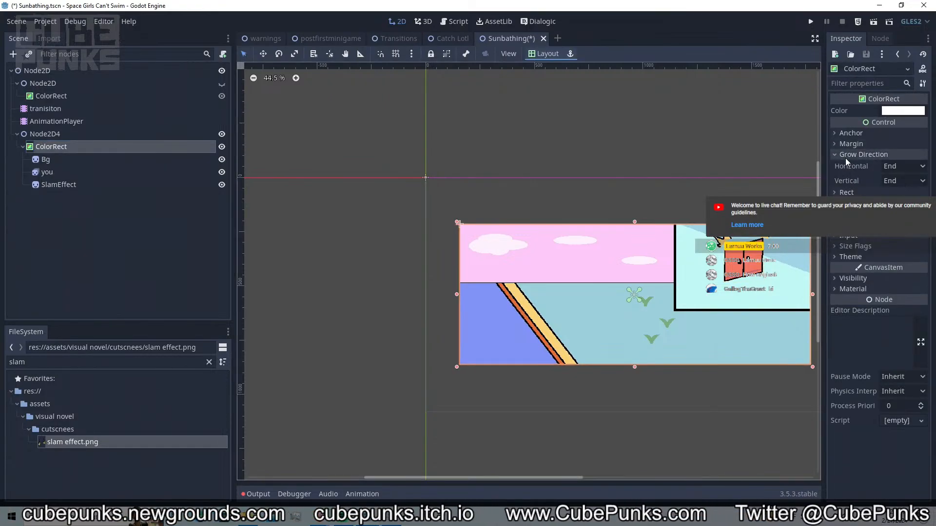
pyautogui.click(856, 155)
pyautogui.click(847, 166)
pyautogui.click(848, 165)
pyautogui.click(847, 262)
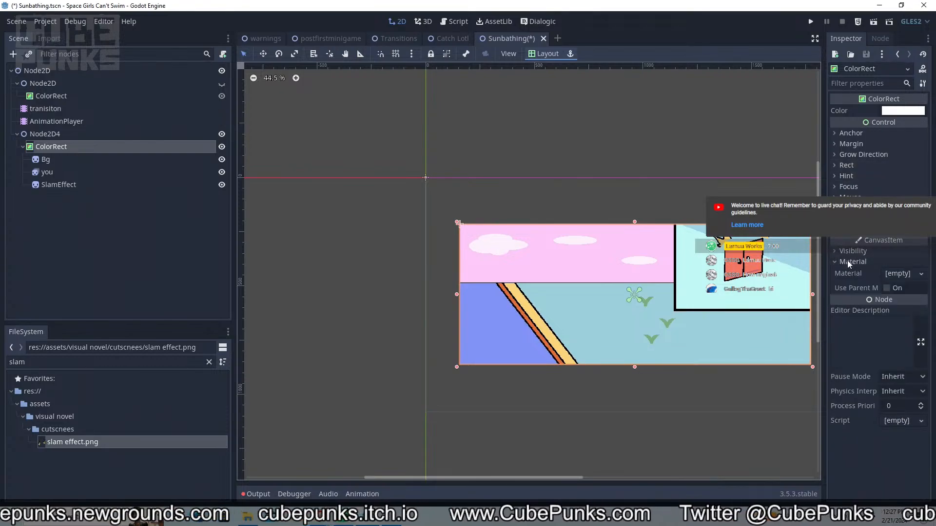
pyautogui.click(847, 252)
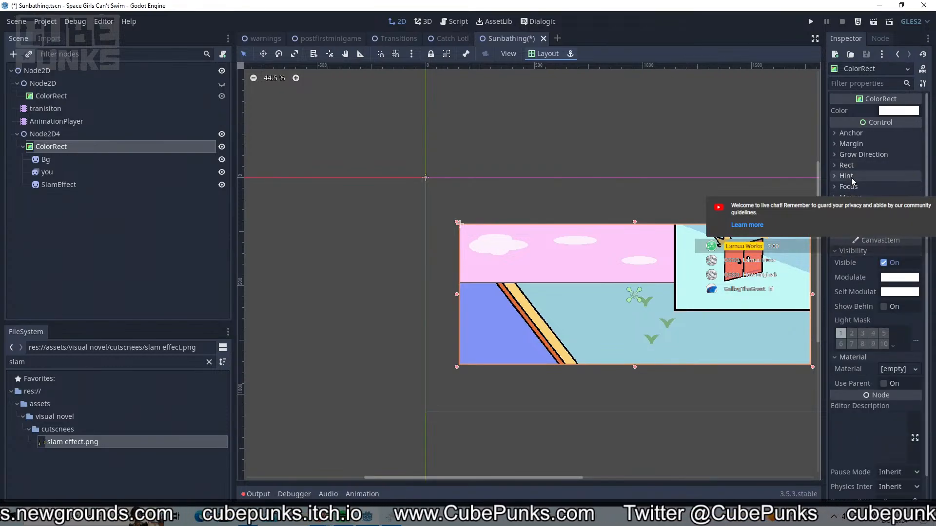
pyautogui.click(848, 166)
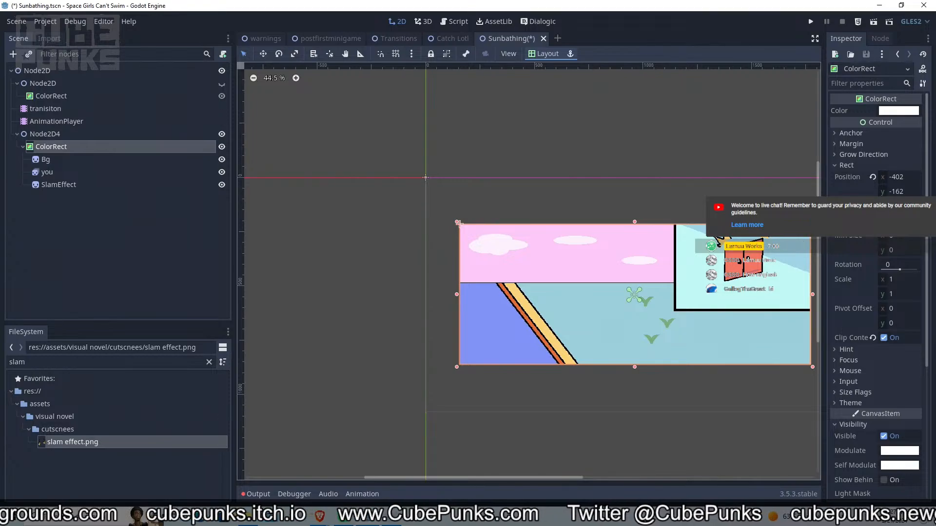
pyautogui.click(630, 151)
pyautogui.scroll(3, 631, 152)
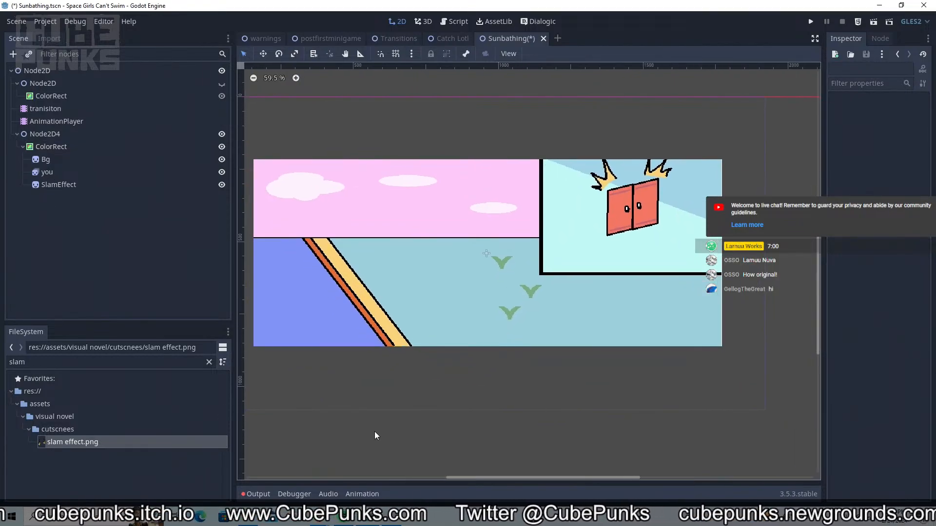
# Check the sunbathing character layers in the GIMP artwork, return to Godot and find nova1.png in the project files
pyautogui.click(378, 522)
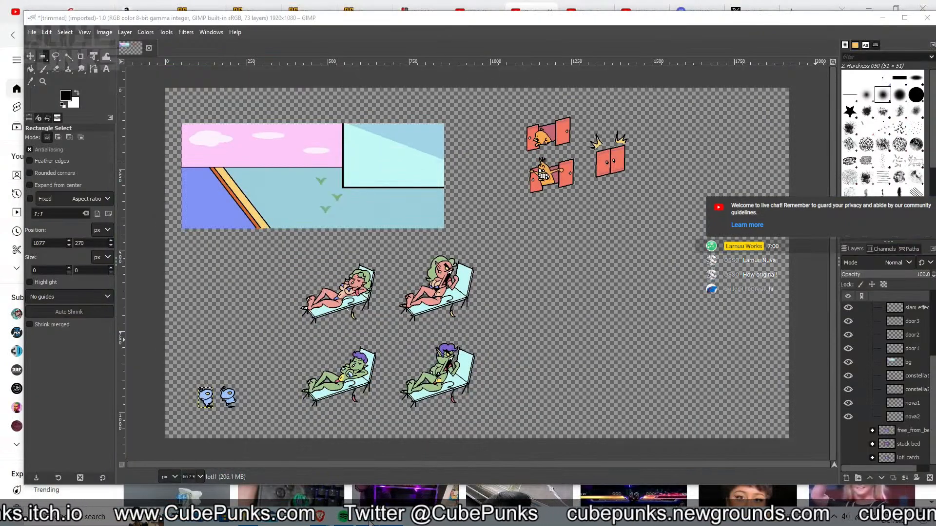
pyautogui.click(370, 522)
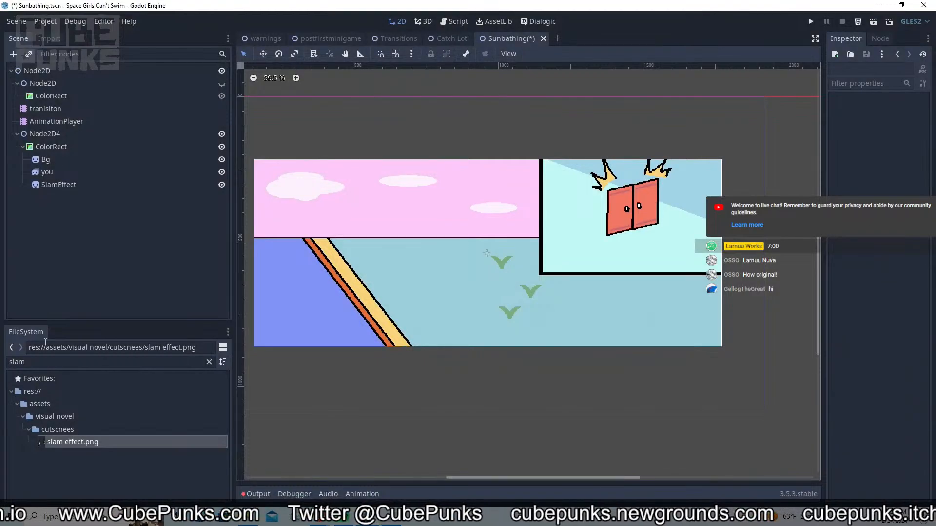
pyautogui.doubleClick(55, 361)
pyautogui.write('nov')
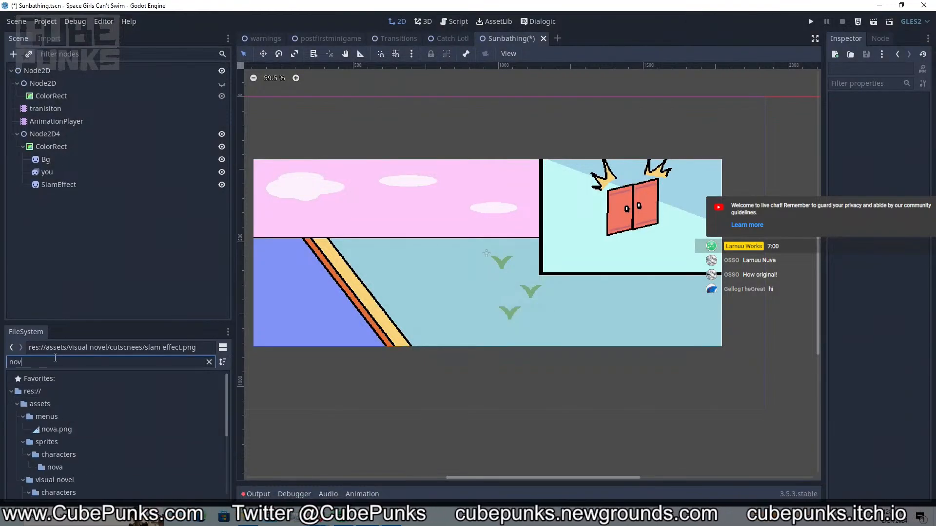
pyautogui.write('a1')
pyautogui.click(104, 440)
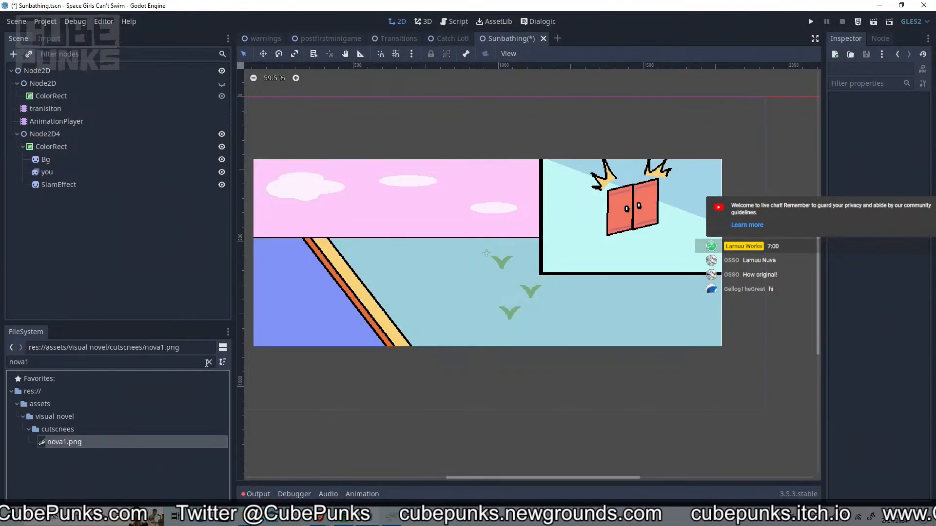
# Add an AnimatedSprite under Node2D4's ColorRect and give it a new SpriteFrames resource opened for editing
pyautogui.click(111, 146)
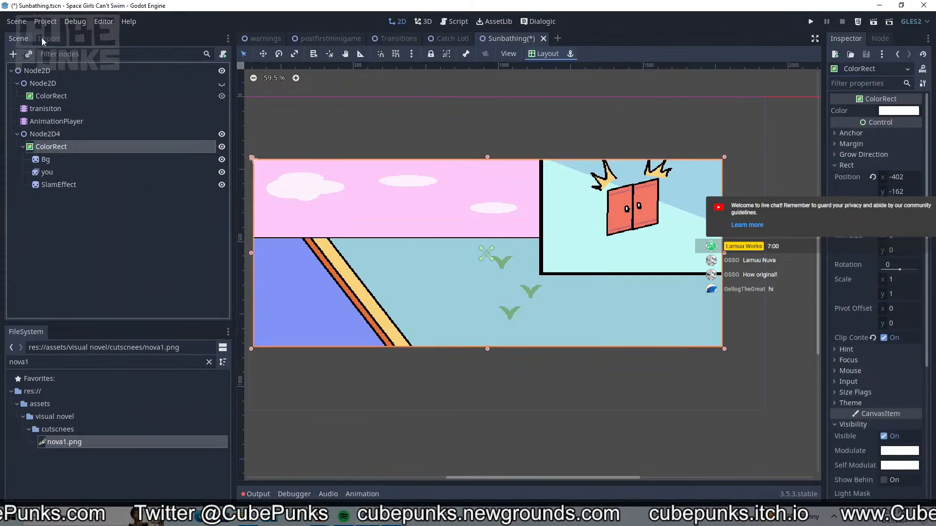
pyautogui.click(13, 57)
pyautogui.write('a=')
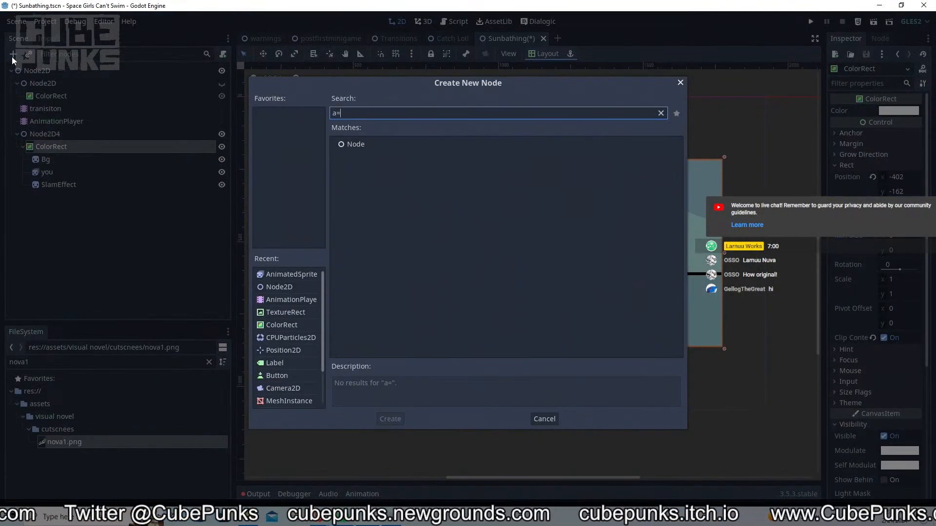
pyautogui.press('BackSpace')
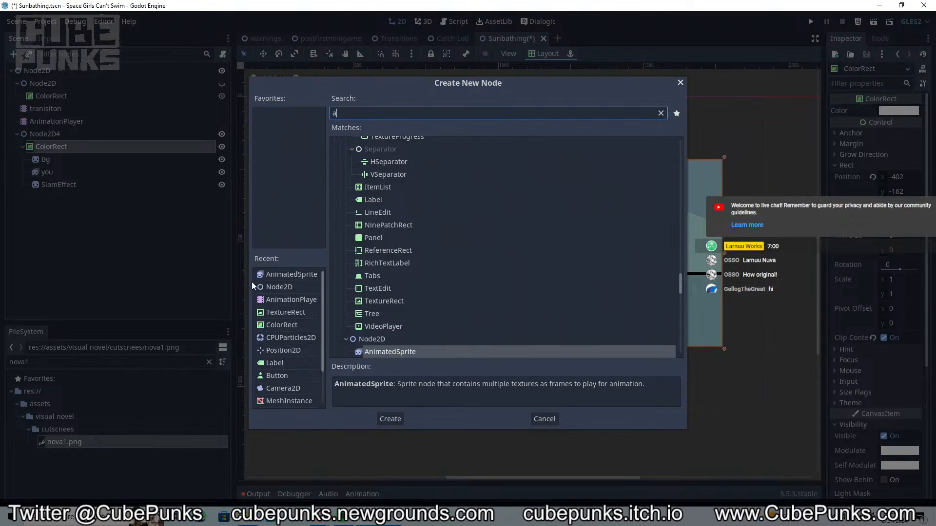
pyautogui.doubleClick(423, 352)
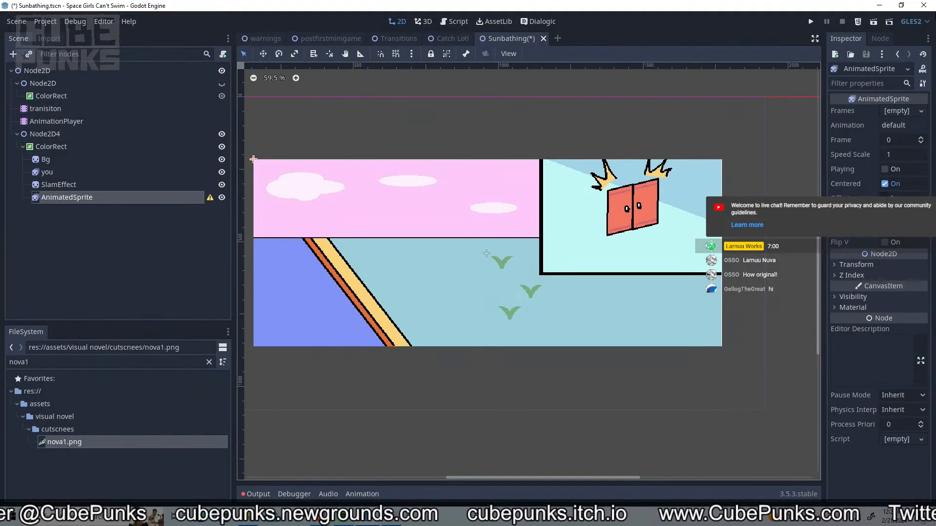
pyautogui.click(902, 112)
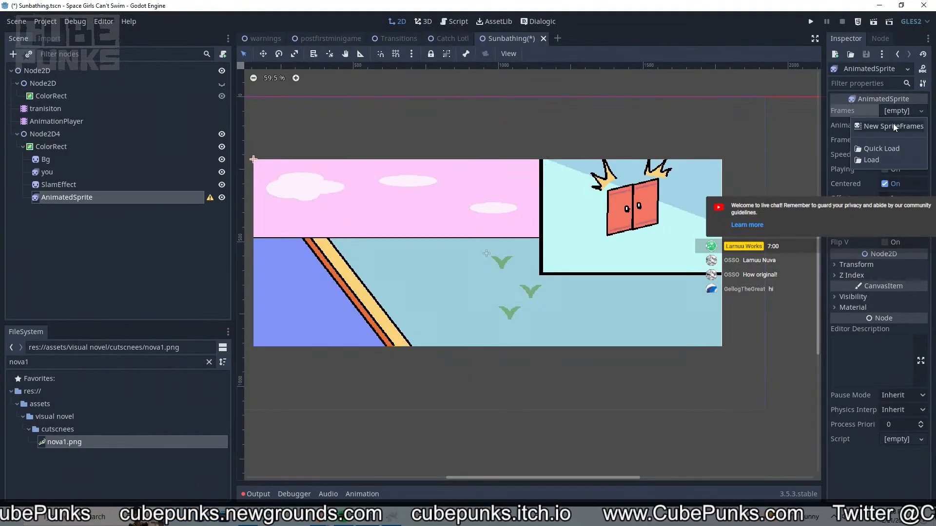
pyautogui.click(890, 124)
pyautogui.click(898, 111)
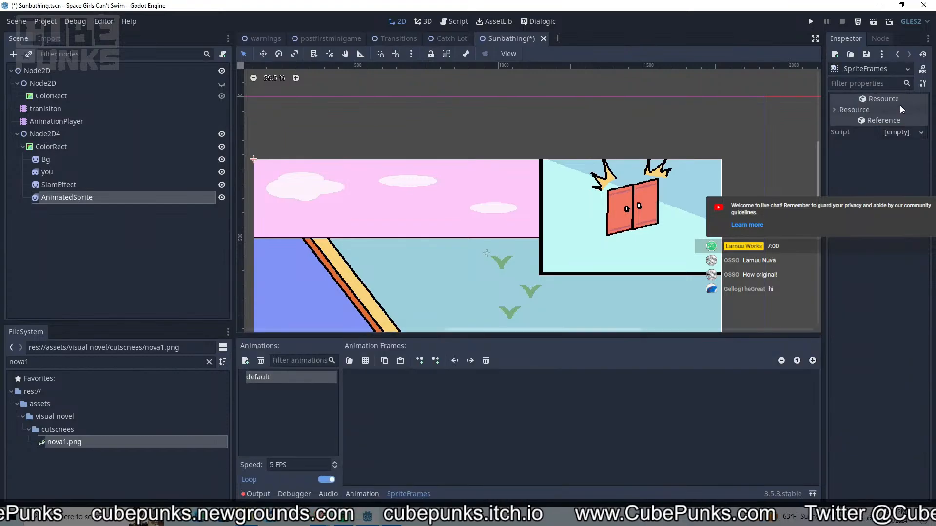
# Rename the default animation to nova and add a second animation named constella
pyautogui.doubleClick(270, 375)
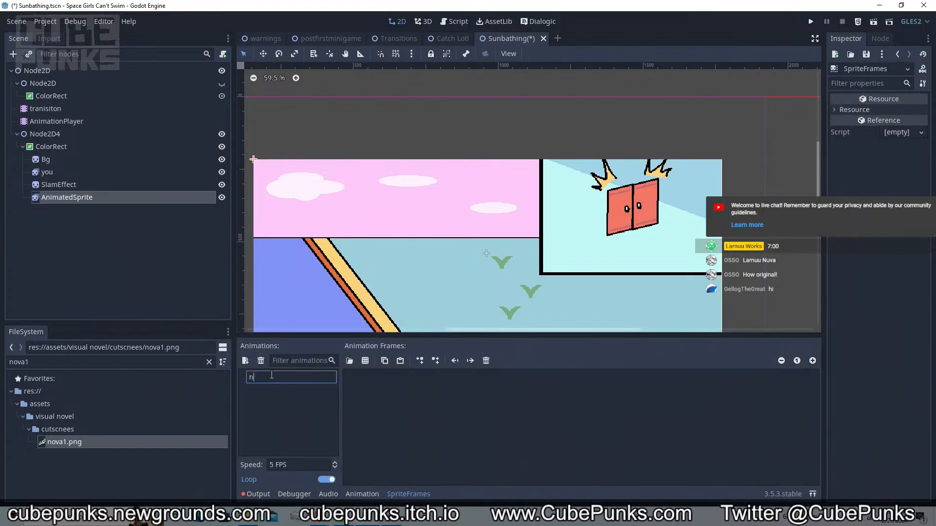
pyautogui.write('nova')
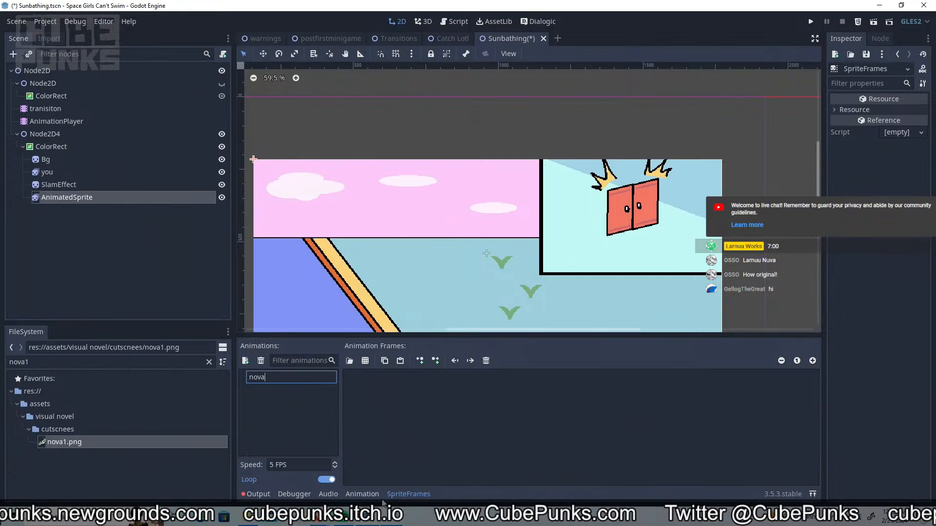
pyautogui.press('Return')
pyautogui.click(245, 362)
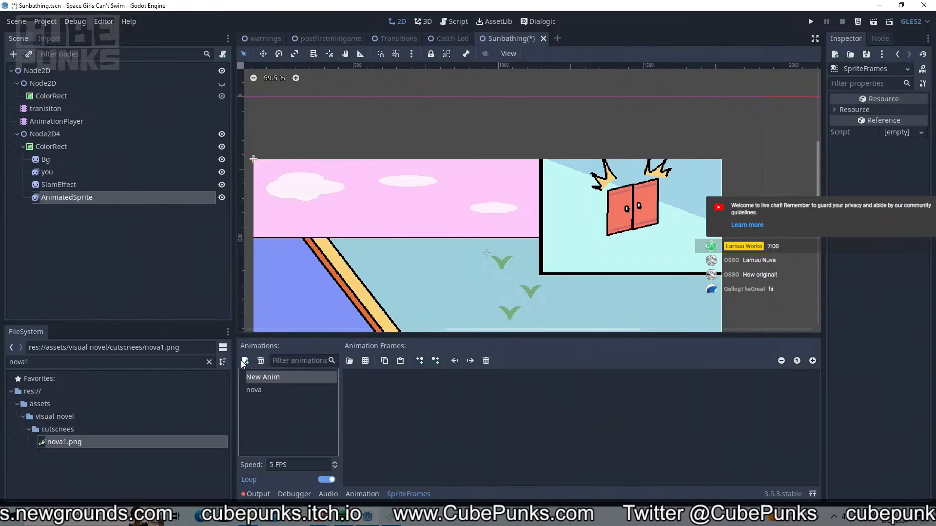
pyautogui.doubleClick(277, 377)
pyautogui.write('constella')
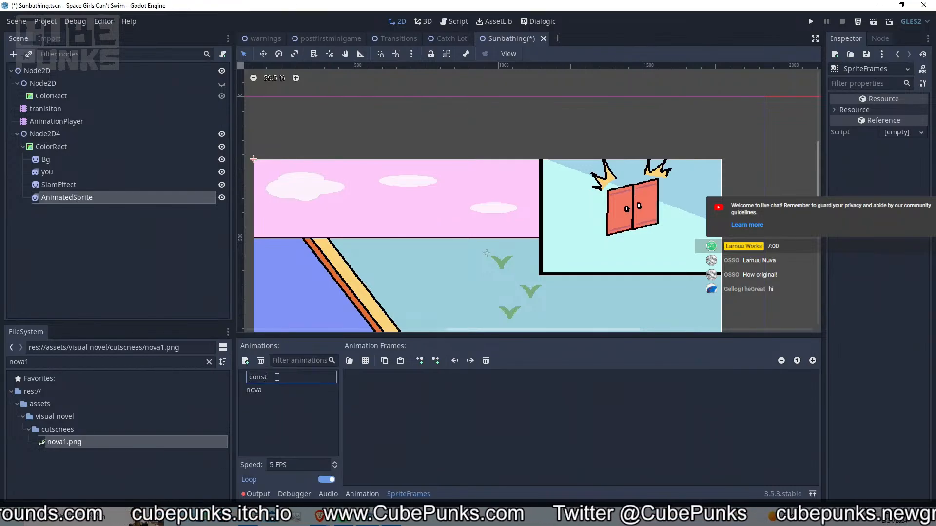
pyautogui.press('Return')
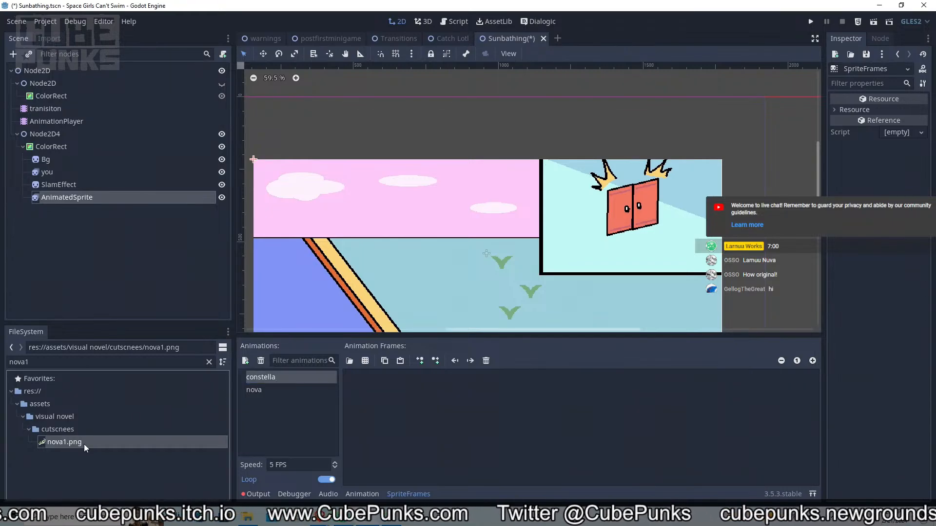
# Turn off looping for both the nova and constella animations
pyautogui.click(291, 391)
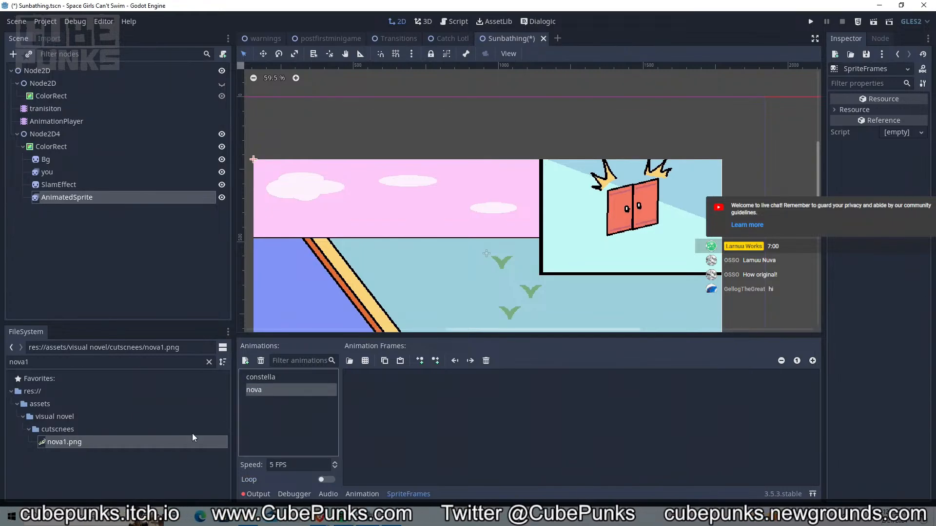
pyautogui.click(285, 375)
pyautogui.click(325, 480)
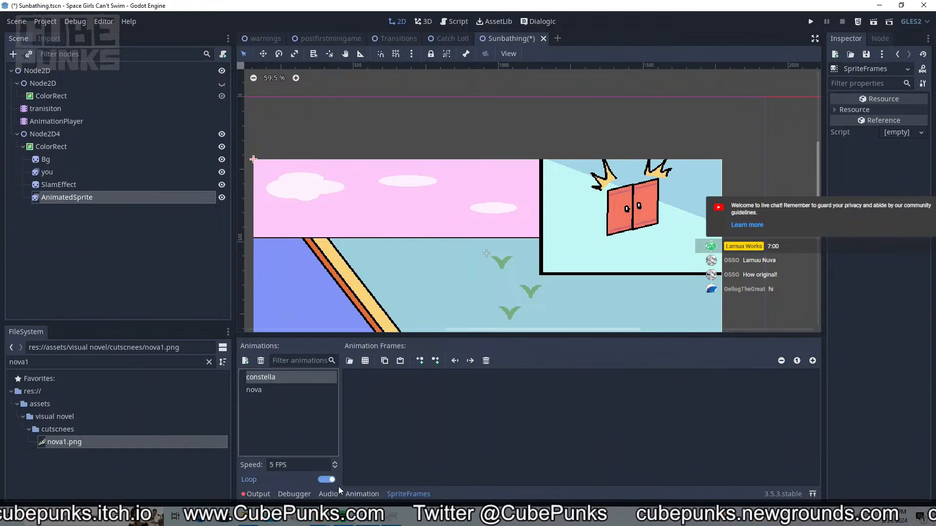
# Add nova1.png and nova2.png from the cutscenes folder as the two frames of the nova animation
pyautogui.click(252, 385)
pyautogui.moveTo(195, 454); pyautogui.dragTo(534, 406)
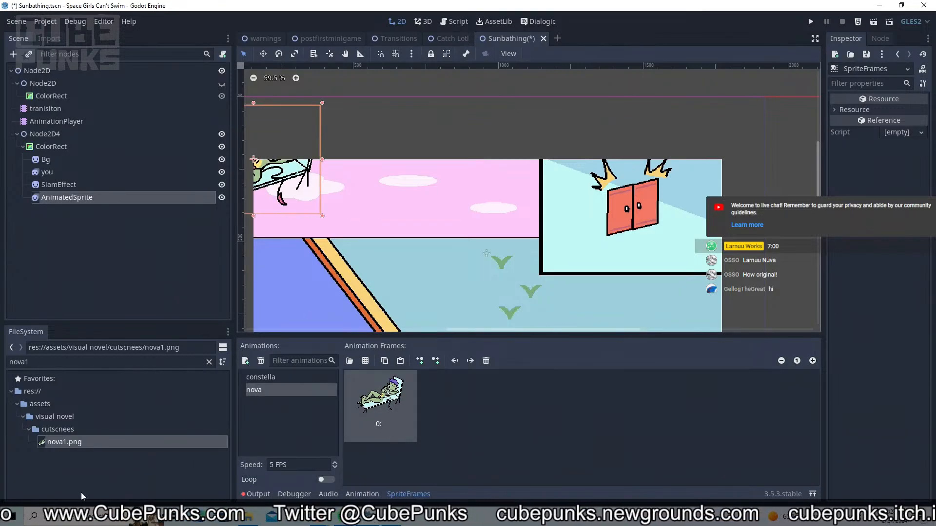
pyautogui.click(177, 362)
pyautogui.write('1')
pyautogui.press('BackSpace')
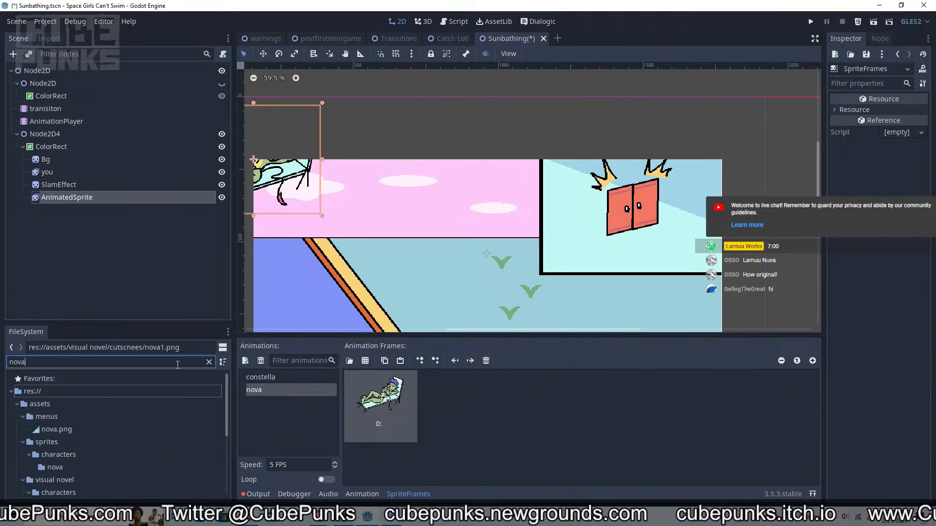
pyautogui.write('2')
pyautogui.moveTo(113, 442); pyautogui.dragTo(368, 408)
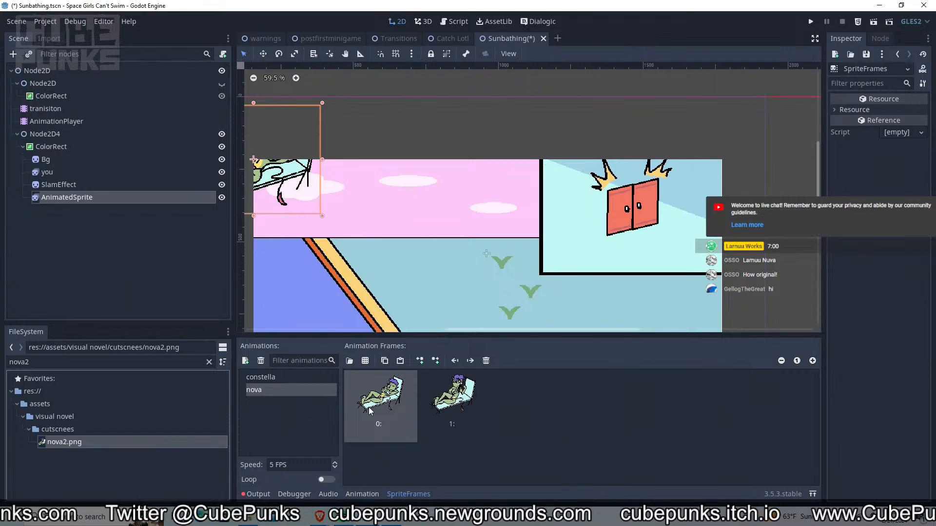
# Add constella1.png and constella2.png as the two frames of the constella animation
pyautogui.click(289, 377)
pyautogui.click(128, 362)
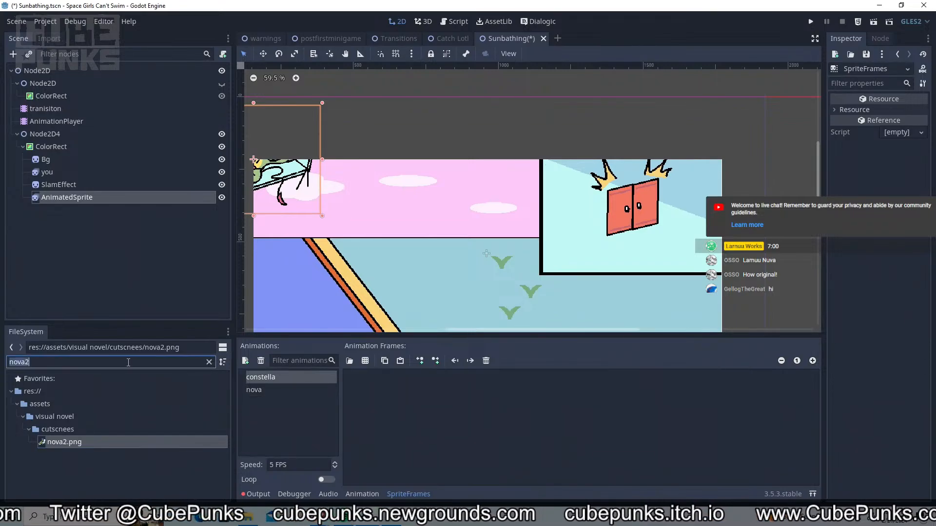
pyautogui.press('BackSpace')
pyautogui.press('BackSpace')
pyautogui.press('BackSpace')
pyautogui.press('BackSpace')
pyautogui.press('BackSpace')
pyautogui.write('conste')
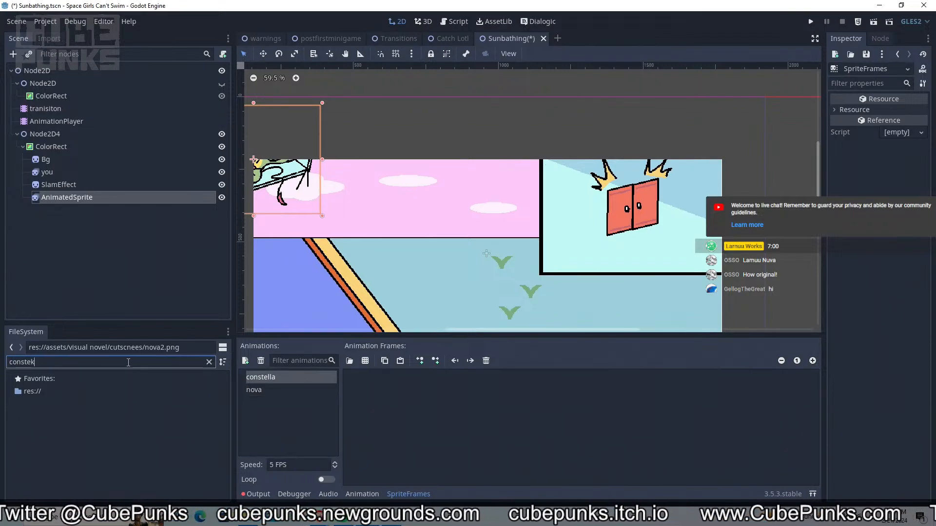
pyautogui.write('lla1')
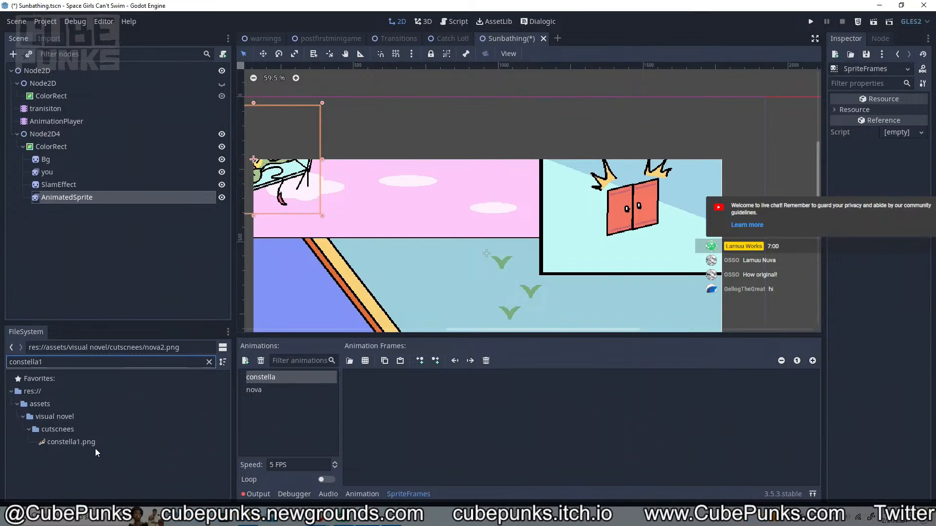
pyautogui.moveTo(92, 444); pyautogui.dragTo(400, 402)
pyautogui.click(159, 361)
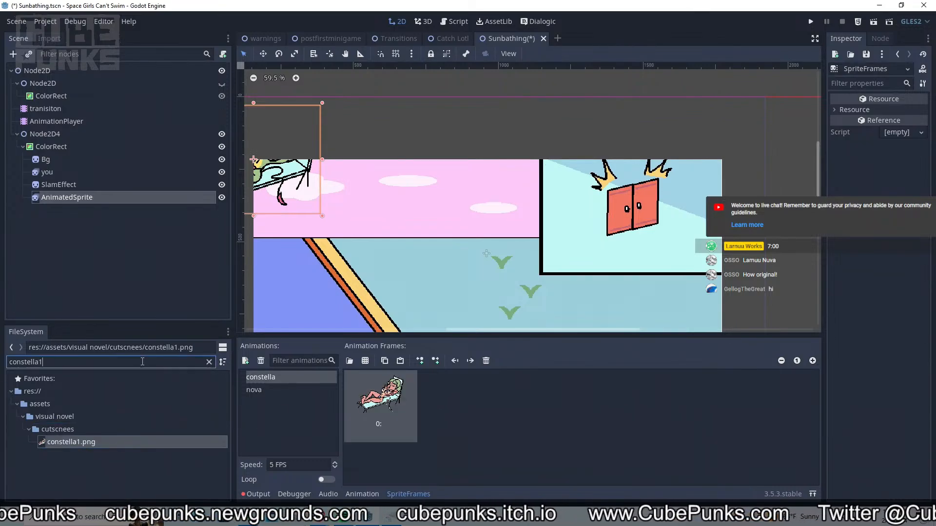
pyautogui.press('BackSpace')
pyautogui.write('2')
pyautogui.moveTo(88, 442); pyautogui.dragTo(569, 407)
# Search the project files for the lotl images
pyautogui.click(81, 359)
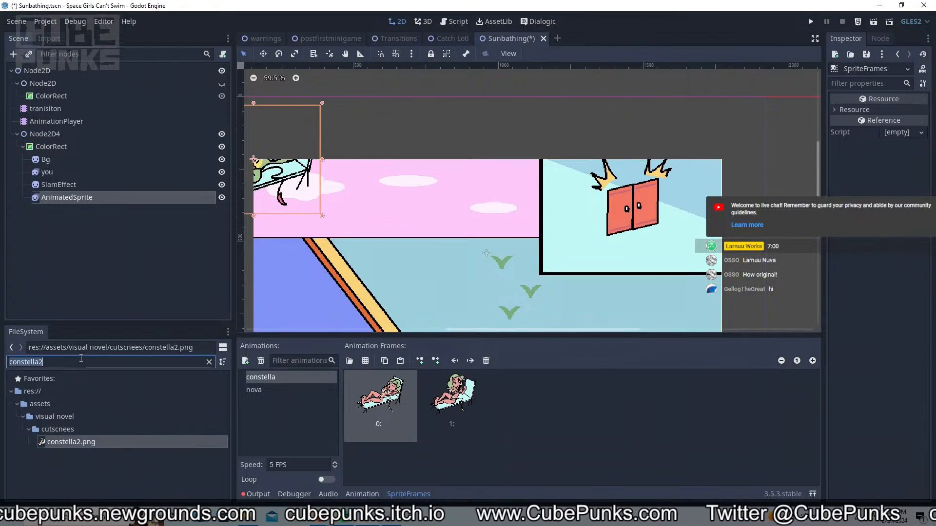
pyautogui.write('lotls')
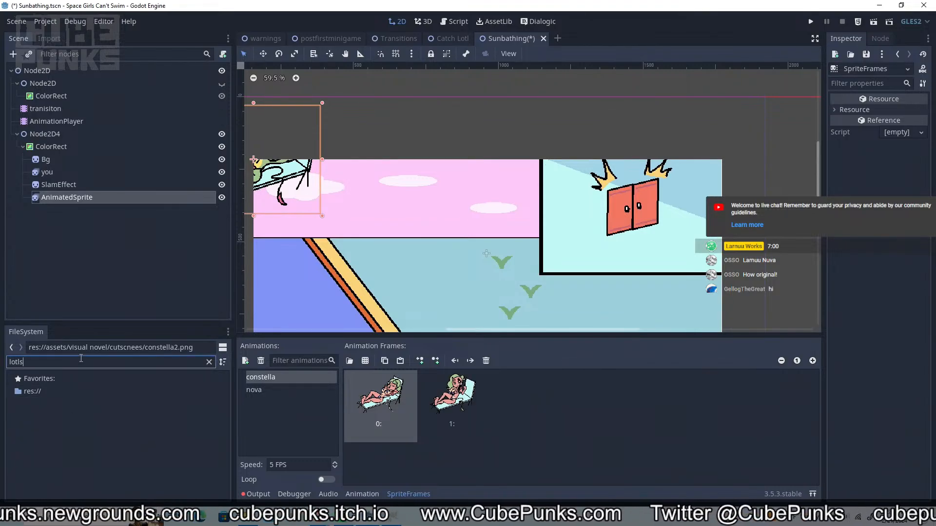
pyautogui.press('BackSpace')
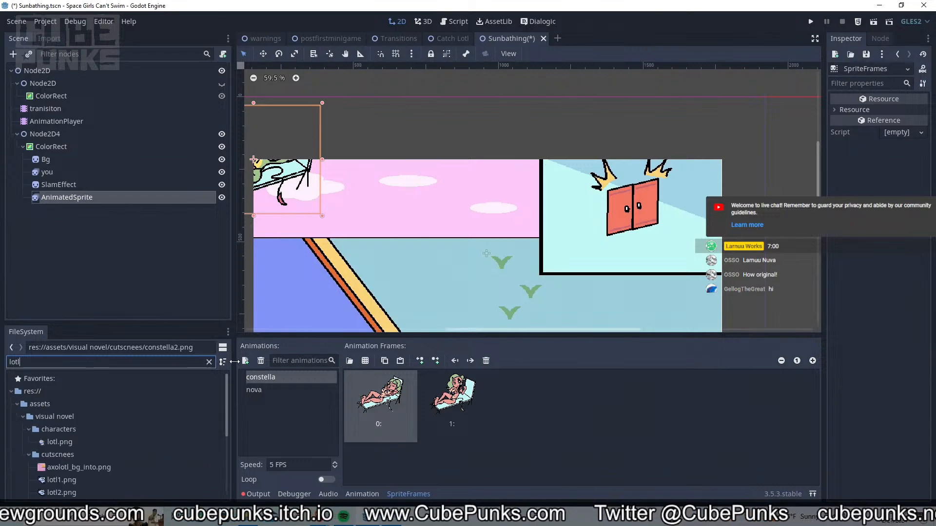
# Rename the new AnimatedSprite other_girl and place it between you and SlamEffect in the scene tree
pyautogui.doubleClick(84, 197)
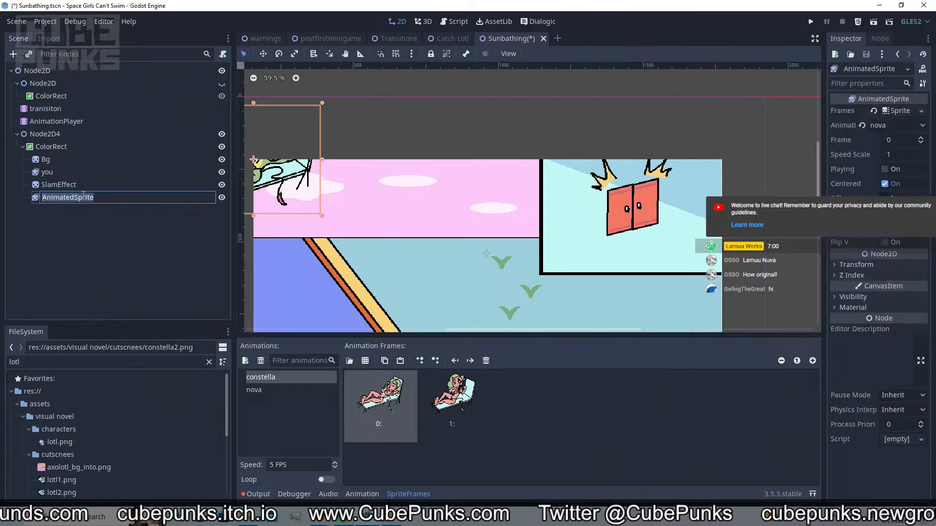
pyautogui.press('Return')
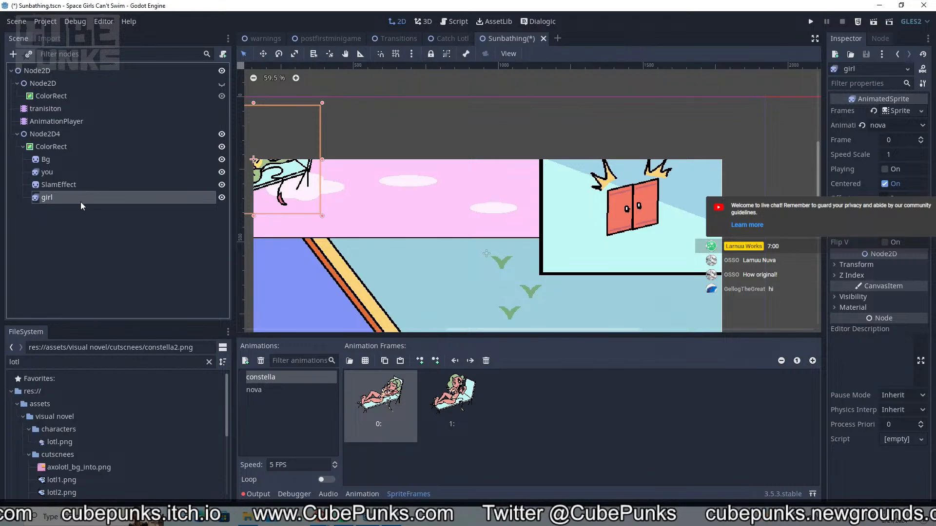
pyautogui.moveTo(81, 202); pyautogui.dragTo(63, 178)
pyautogui.doubleClick(43, 185)
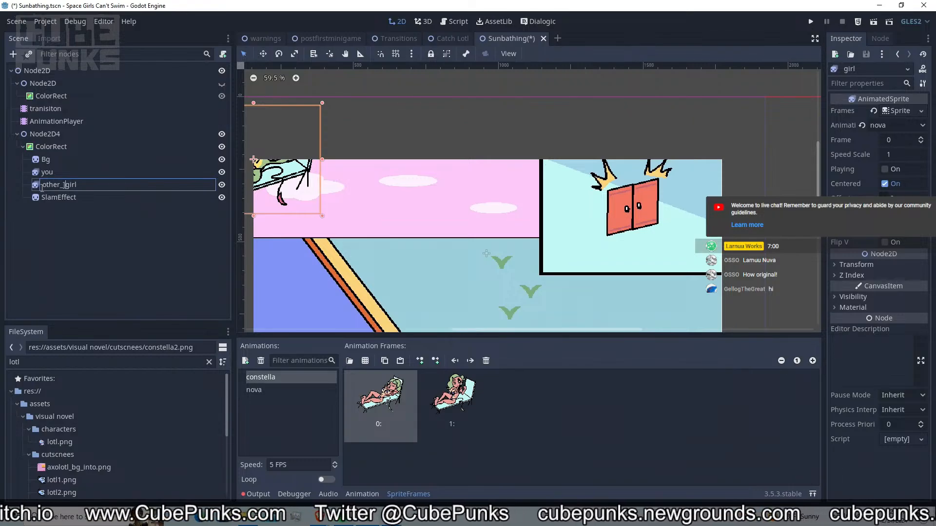
pyautogui.write('other_')
pyautogui.press('Return')
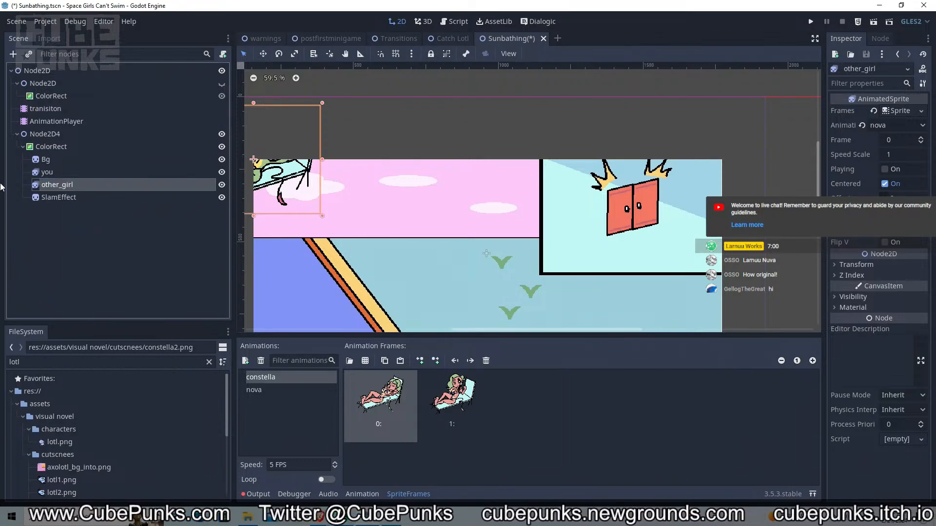
# Move the other_girl sprite onto the deck between the pool edge and the building with the red doors
pyautogui.click(70, 198)
pyautogui.click(73, 185)
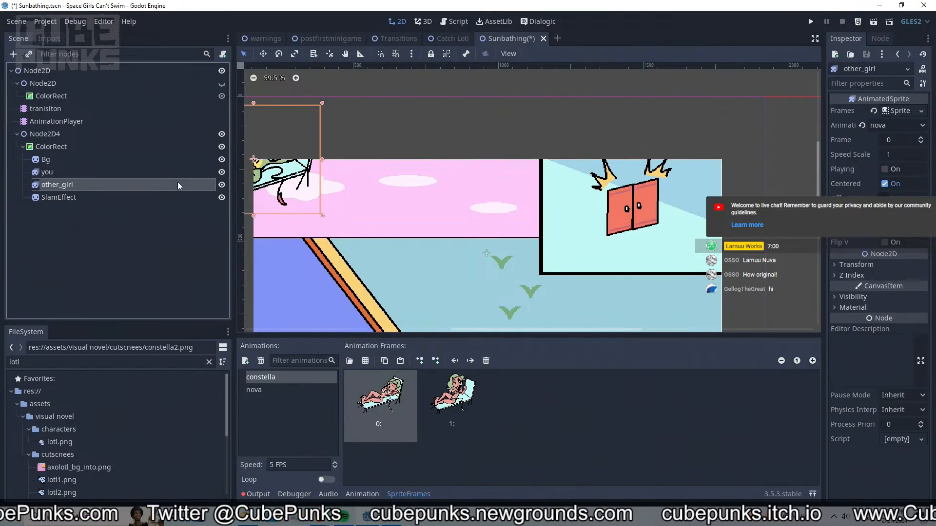
pyautogui.press('Down')
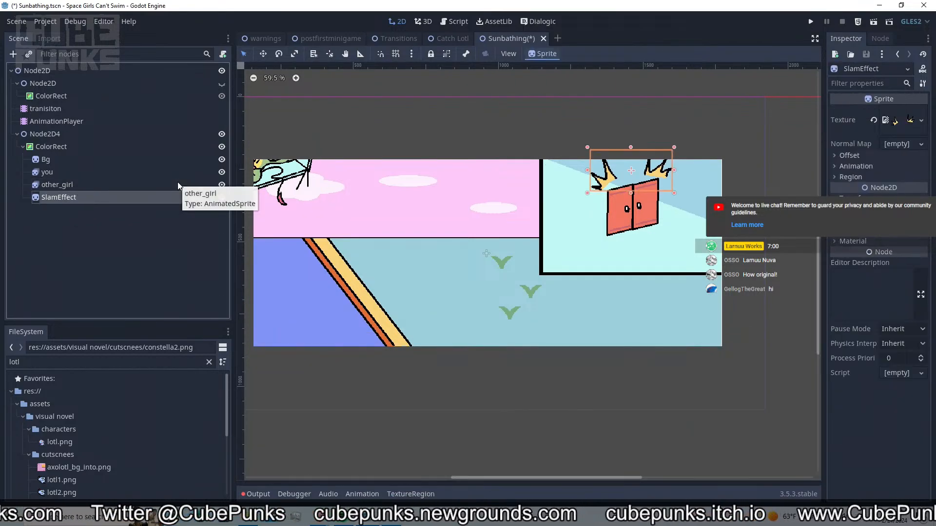
pyautogui.click(178, 185)
pyautogui.moveTo(328, 123); pyautogui.dragTo(499, 246)
pyautogui.moveTo(508, 249); pyautogui.dragTo(476, 242)
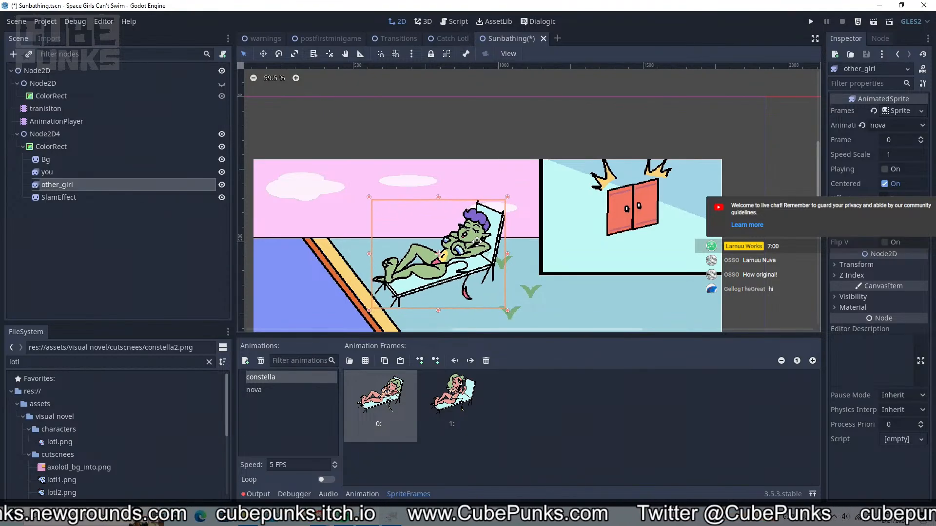
pyautogui.click(421, 125)
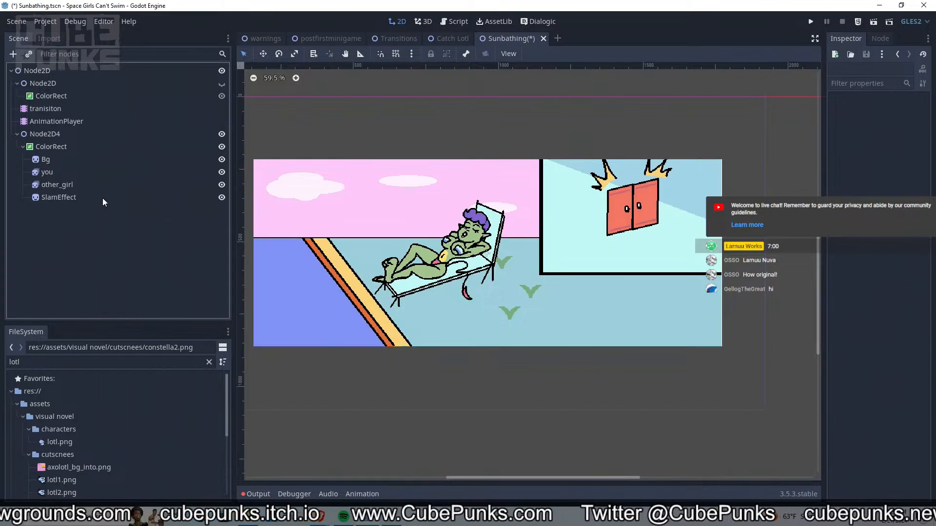
# Add an AnimatedSprite as a child of the ColorRect under Node2D4 and name it lotl
pyautogui.click(68, 148)
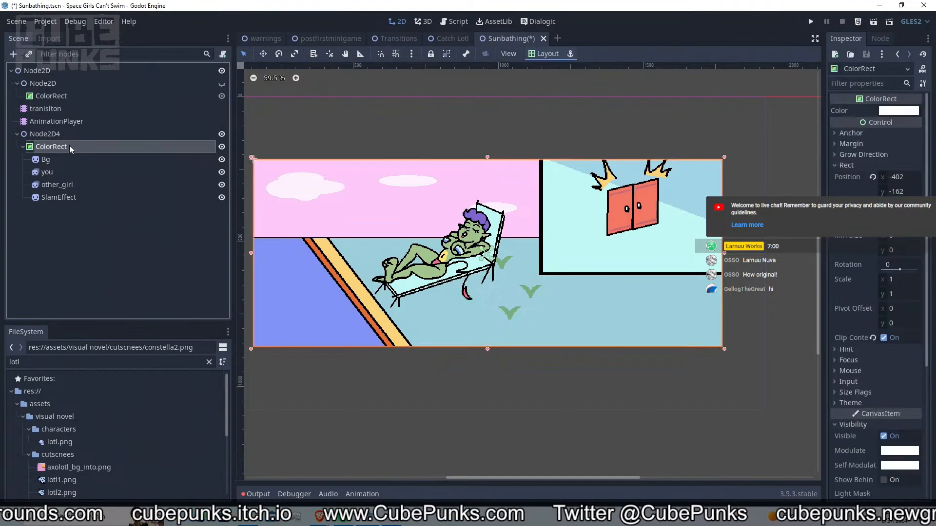
pyautogui.click(13, 54)
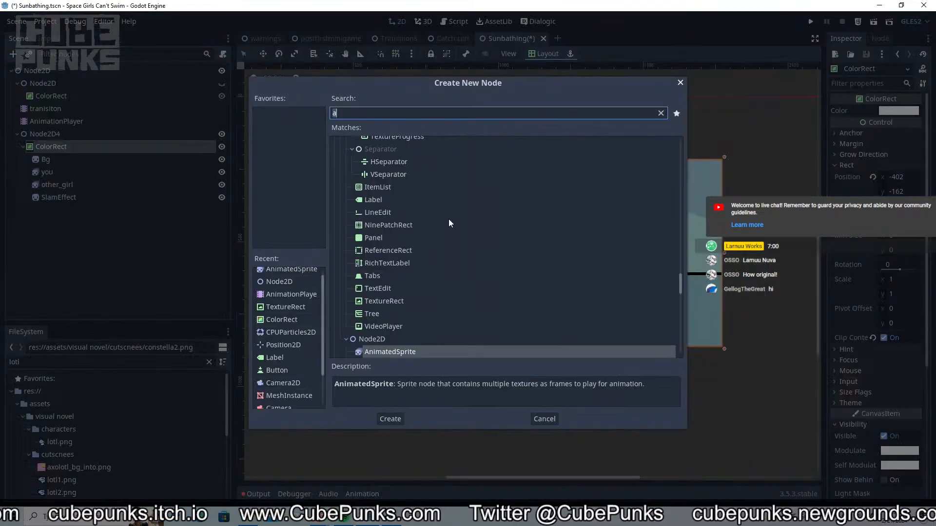
pyautogui.scroll(5, 444, 210)
pyautogui.write('nj')
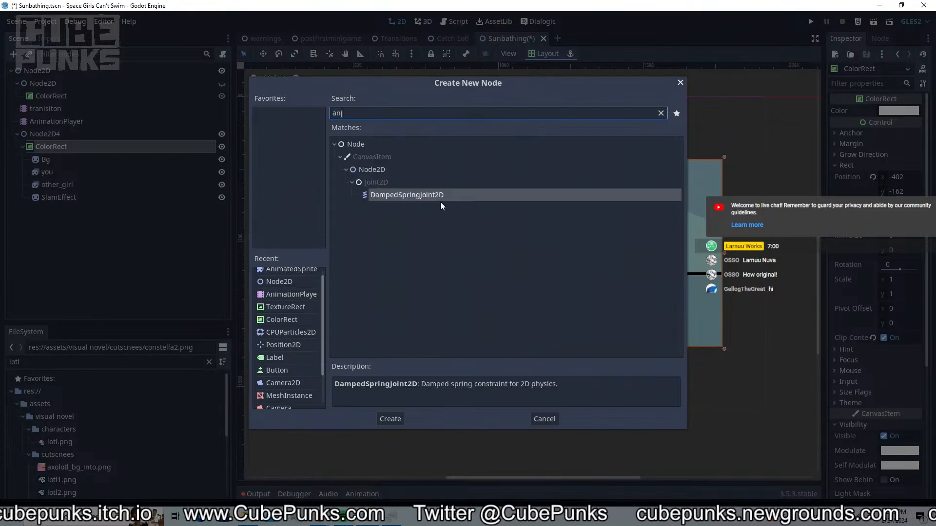
pyautogui.press('BackSpace')
pyautogui.press('Return')
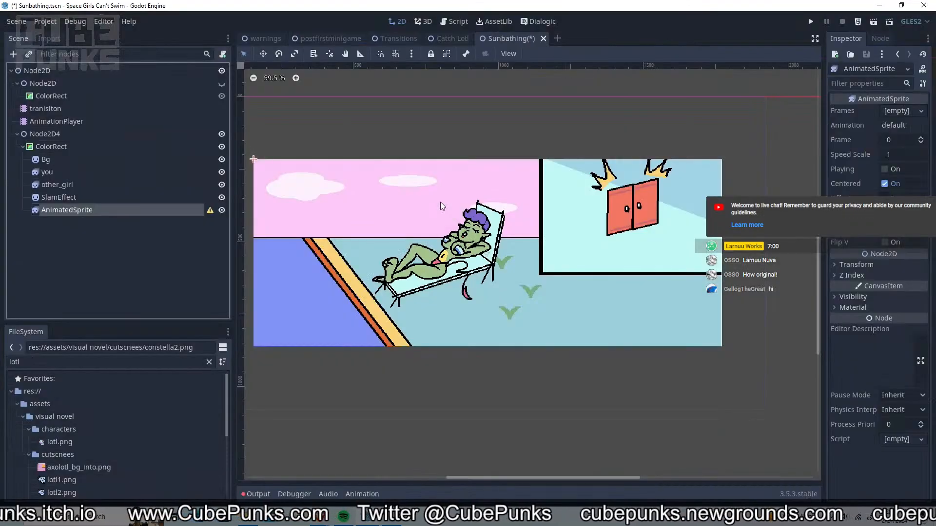
pyautogui.doubleClick(110, 210)
pyautogui.write('k')
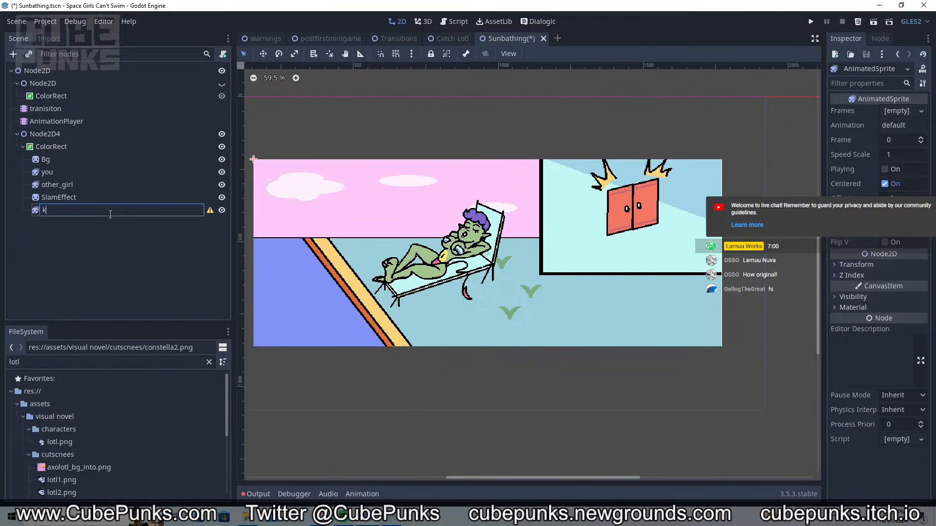
pyautogui.press('BackSpace')
pyautogui.write('lotl')
pyautogui.press('Return')
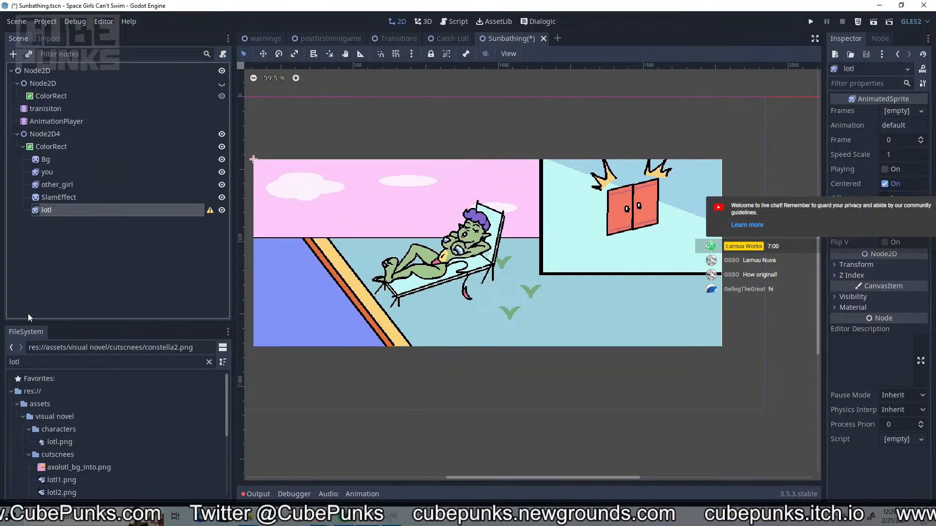
# Create a new SpriteFrames resource for lotl and add lotl1.png and lotl2.png as frames of its default animation
pyautogui.click(92, 479)
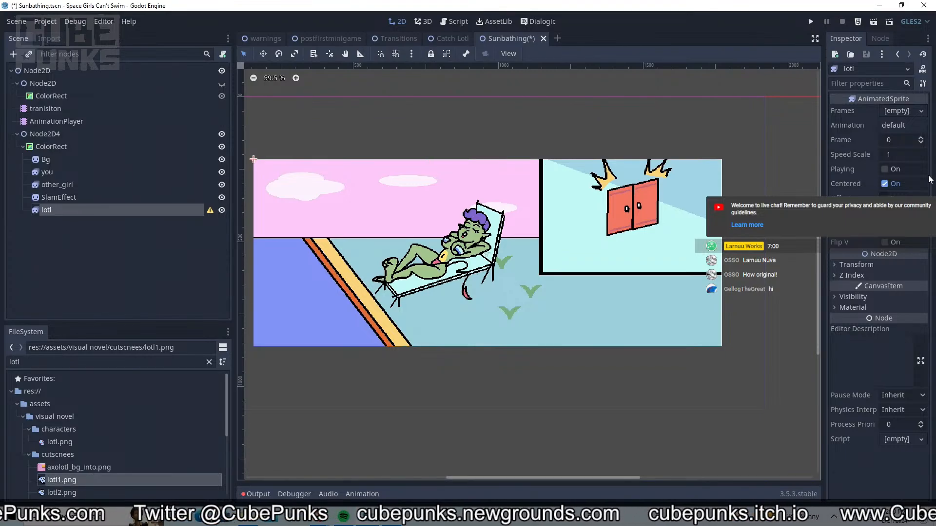
pyautogui.click(900, 110)
pyautogui.click(877, 122)
pyautogui.click(897, 111)
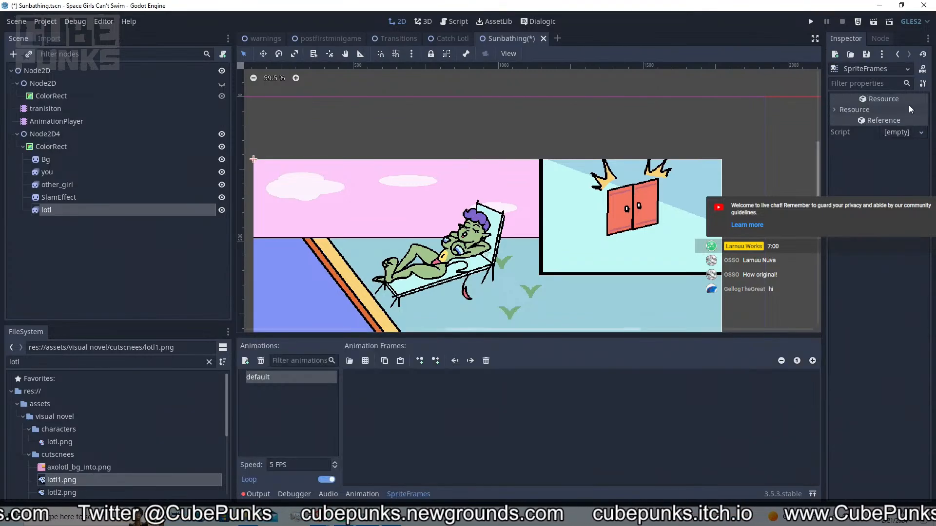
pyautogui.moveTo(130, 479); pyautogui.dragTo(385, 405)
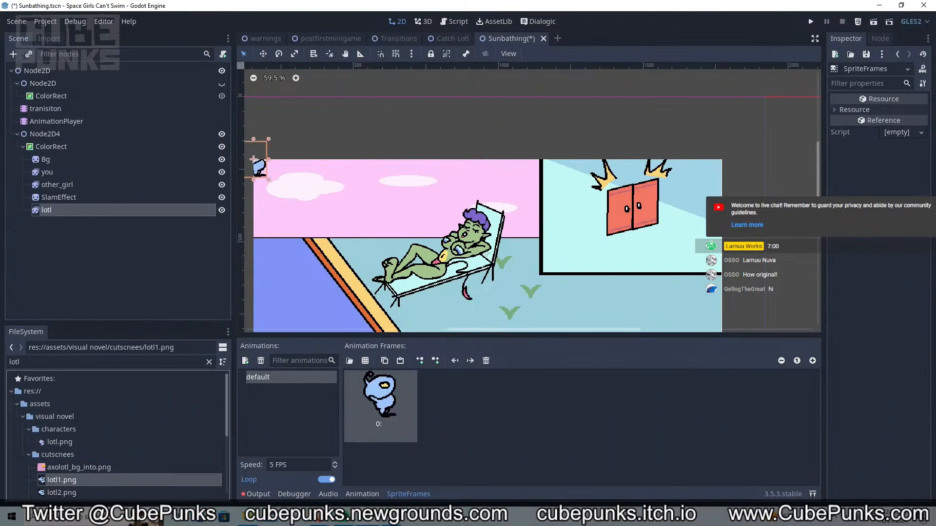
pyautogui.moveTo(146, 492); pyautogui.dragTo(502, 443)
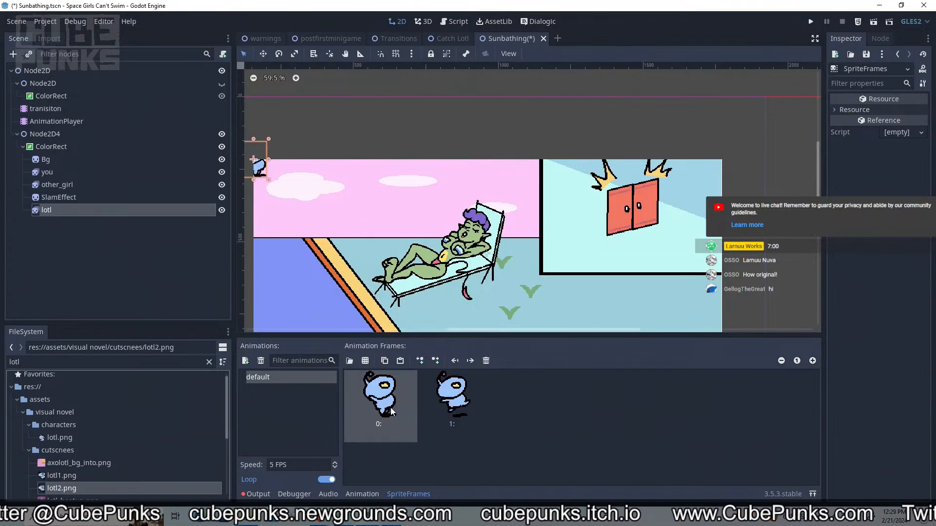
# Turn on playback for lotl and move the sprite down and right so it stands on the horizon line near the pool edge
pyautogui.click(47, 210)
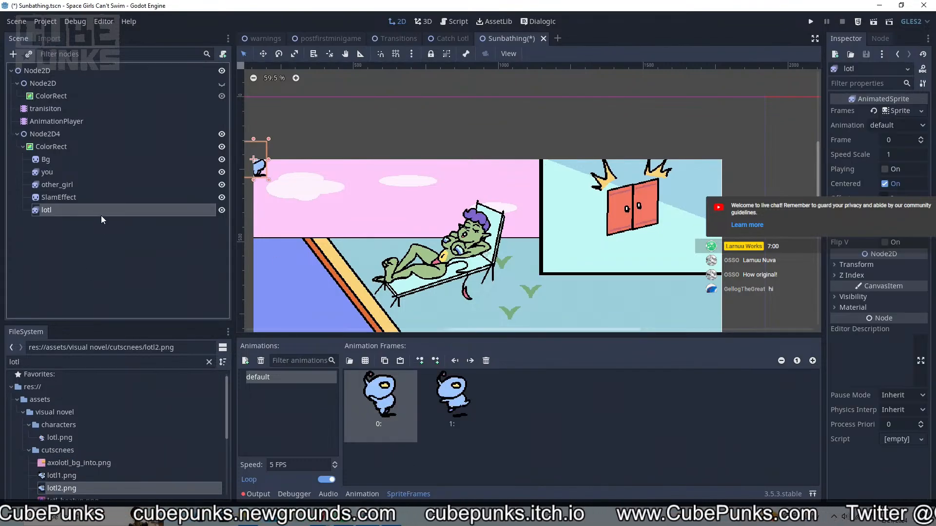
pyautogui.click(885, 169)
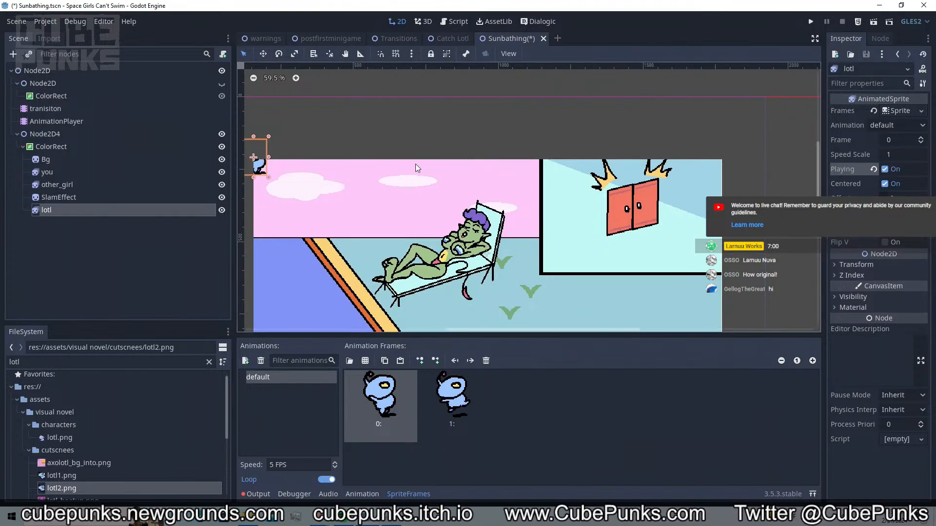
pyautogui.press('Down')
pyautogui.press('Down')
pyautogui.press('Down')
pyautogui.press('Down')
pyautogui.press('Down')
pyautogui.press('Down')
pyautogui.press('Down')
pyautogui.press('Down')
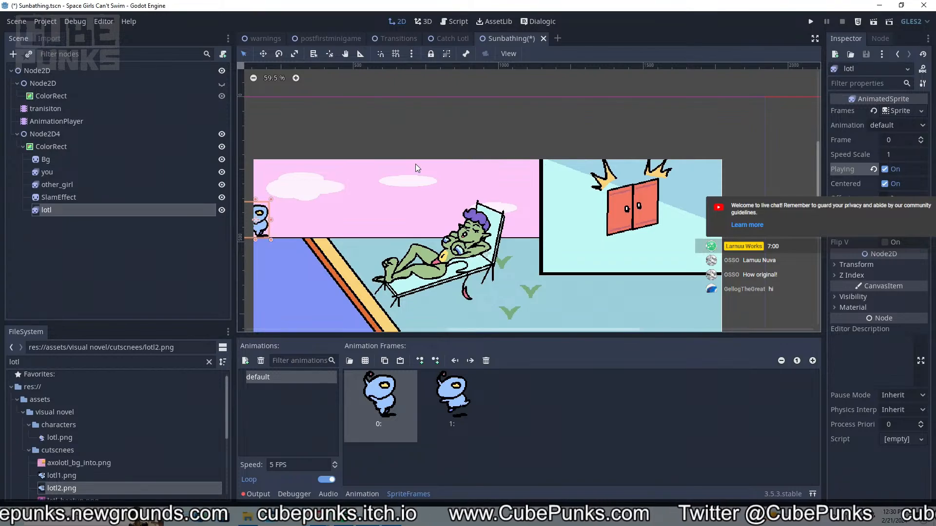
pyautogui.press('Right')
pyautogui.press('Right')
pyautogui.press('Right')
pyautogui.press('Right')
pyautogui.press('Right')
pyautogui.press('Right')
pyautogui.press('Right')
pyautogui.press('Right')
pyautogui.press('Right')
pyautogui.press('Right')
pyautogui.press('Right')
pyautogui.press('Right')
pyautogui.press('Right')
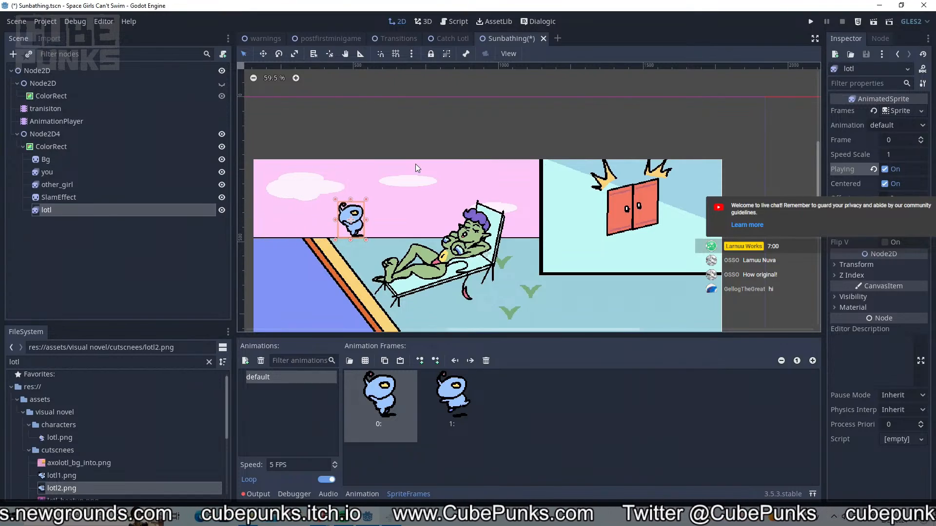
# Slide the playing lotl sprite left and back right along the horizon, ending just right of the pool's yellow border, to preview its walk
pyautogui.scroll(6, 361, 191)
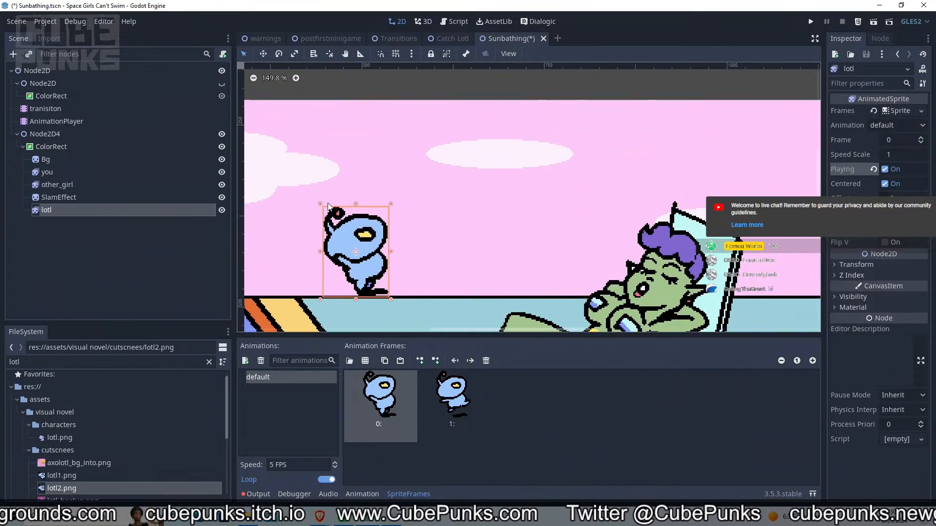
pyautogui.moveTo(444, 160); pyautogui.dragTo(457, 137, button='middle')
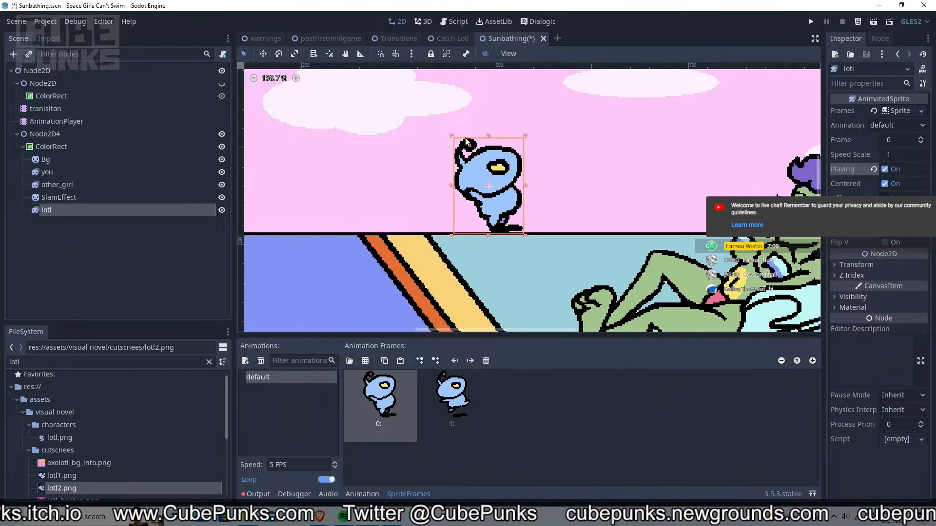
pyautogui.hotkey('shift', 'Left')
pyautogui.hotkey('shift', 'Left')
pyautogui.hotkey('shift', 'Left')
pyautogui.hotkey('shift', 'Left')
pyautogui.hotkey('shift', 'Left')
pyautogui.hotkey('shift', 'Left')
pyautogui.hotkey('shift', 'Left')
pyautogui.hotkey('shift', 'Left')
pyautogui.hotkey('shift', 'Left')
pyautogui.hotkey('shift', 'Left')
pyautogui.hotkey('shift', 'Left')
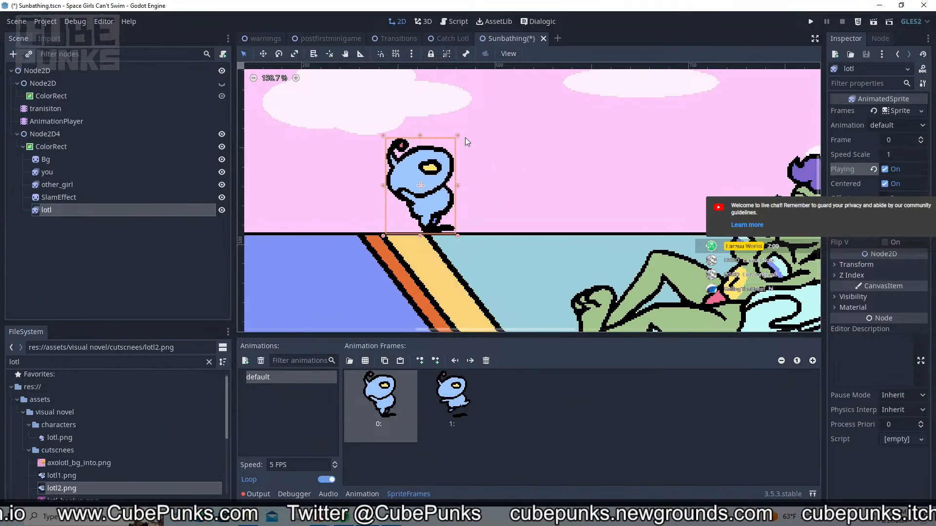
pyautogui.hotkey('shift', 'Right')
pyautogui.hotkey('shift', 'Right')
pyautogui.hotkey('shift', 'Right')
pyautogui.hotkey('shift', 'Right')
pyautogui.hotkey('shift', 'Right')
pyautogui.hotkey('shift', 'Right')
pyautogui.hotkey('shift', 'Right')
pyautogui.hotkey('shift', 'Right')
pyautogui.hotkey('shift', 'Right')
pyautogui.hotkey('shift', 'Right')
pyautogui.hotkey('shift', 'Right')
pyautogui.hotkey('shift', 'Right')
pyautogui.hotkey('shift', 'Right')
pyautogui.hotkey('shift', 'Right')
pyautogui.hotkey('shift', 'Right')
pyautogui.hotkey('shift', 'Right')
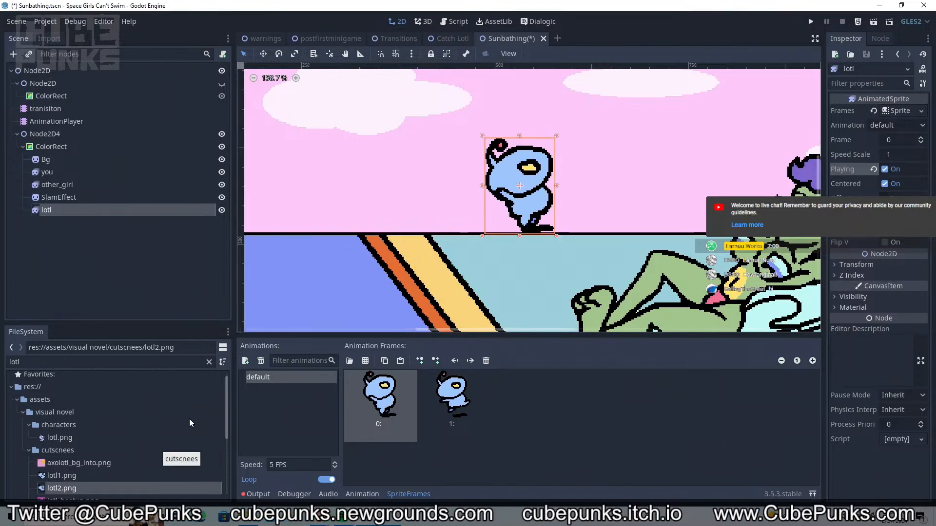
# Turn off playback for lotl and alternate its frame between 0 and 1, ending on frame 1
pyautogui.scroll(-2, 355, 136)
pyautogui.scroll(1, 402, 142)
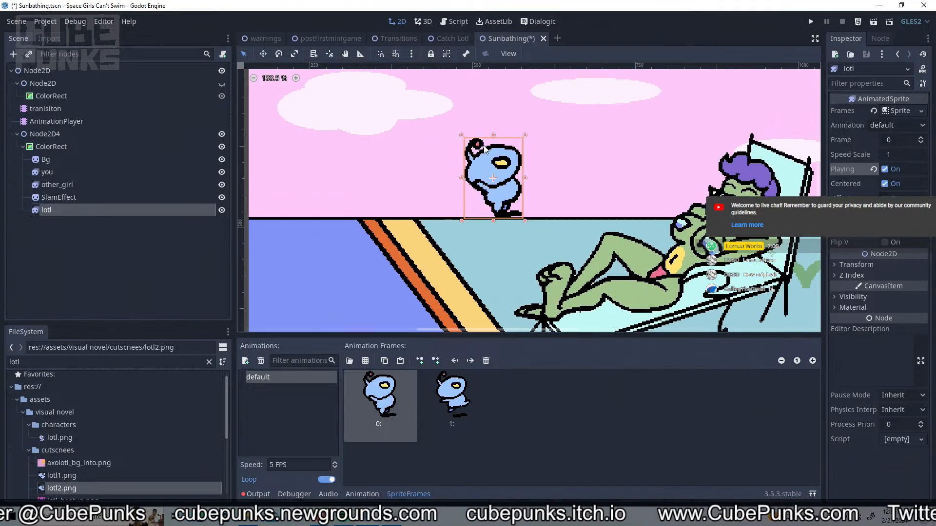
pyautogui.click(885, 169)
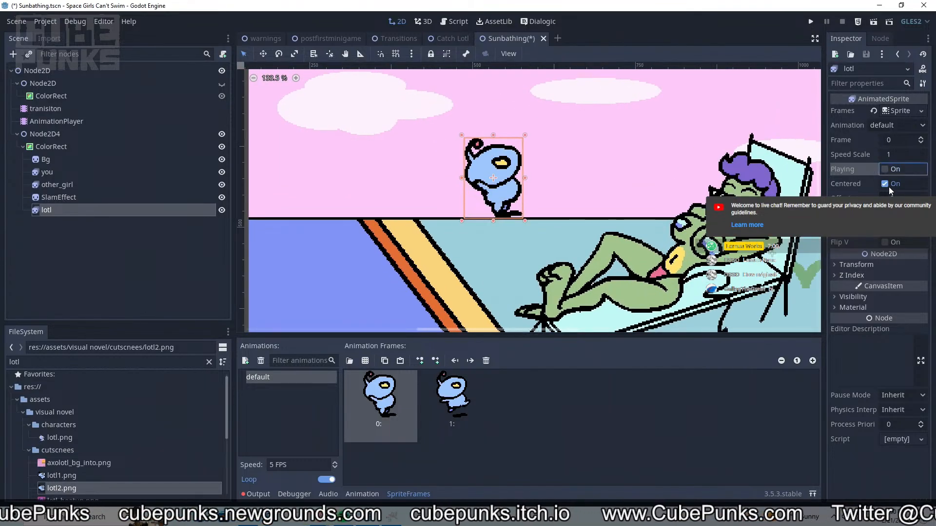
pyautogui.click(921, 138)
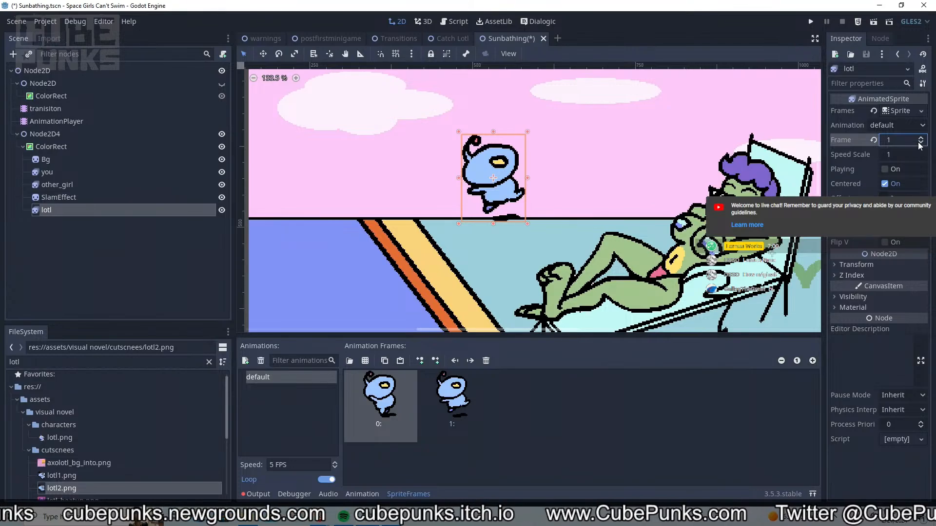
pyautogui.click(920, 143)
pyautogui.click(920, 138)
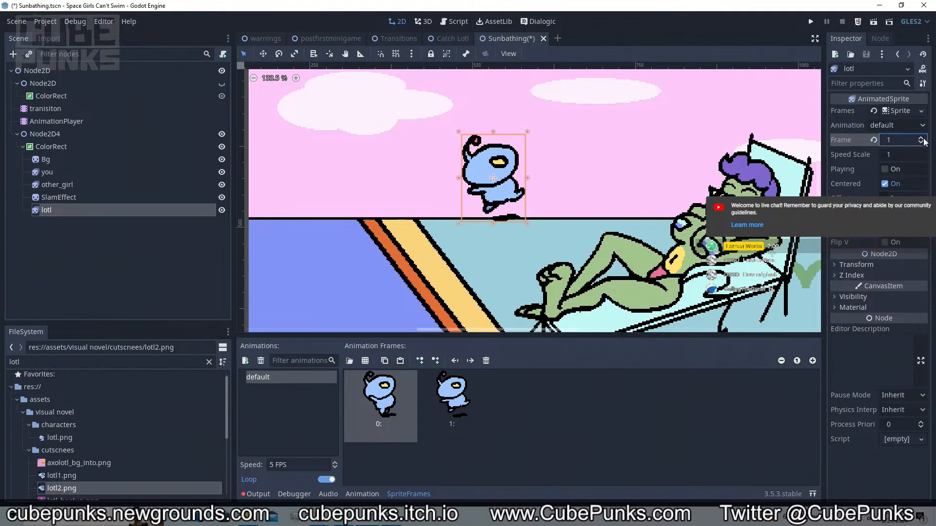
pyautogui.click(922, 143)
pyautogui.click(920, 138)
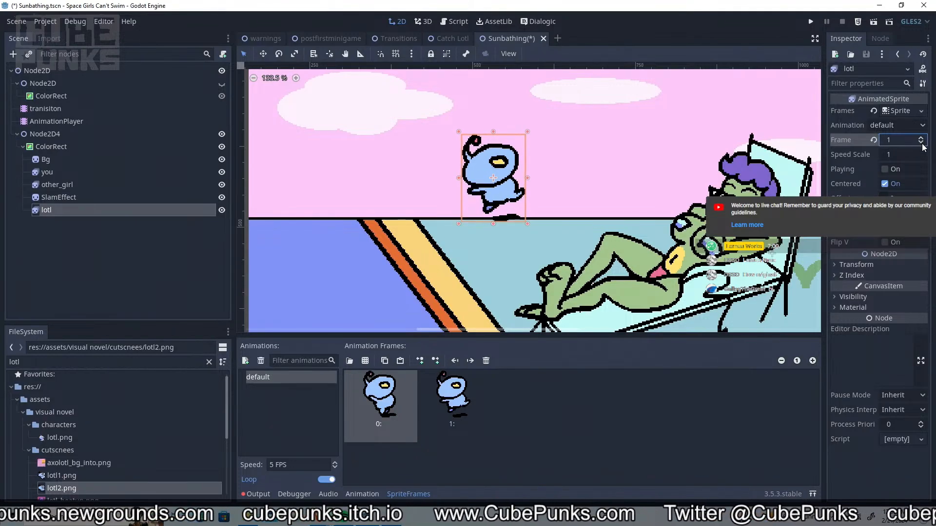
# Compare lotl's frames 0 and 1 up close against the horizon line, returning to frame 1
pyautogui.scroll(6, 512, 161)
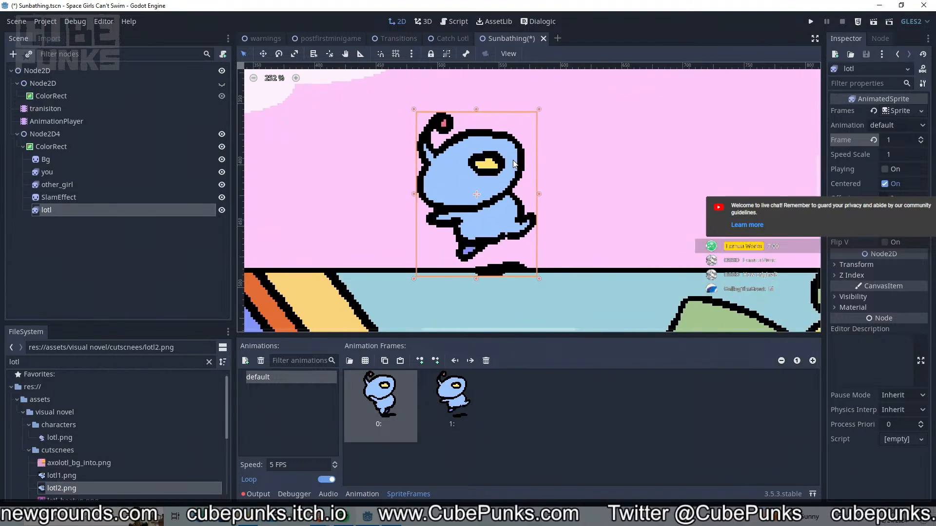
pyautogui.click(921, 143)
pyautogui.click(921, 138)
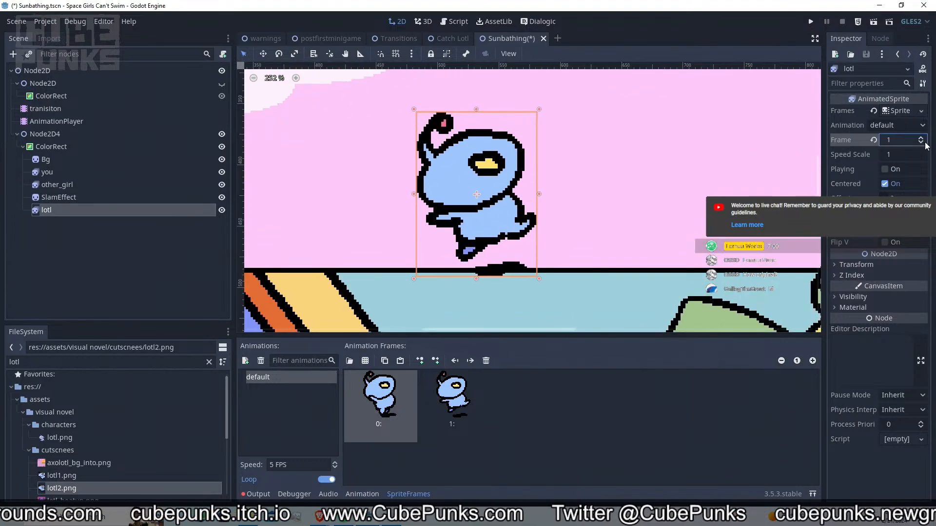
pyautogui.click(921, 142)
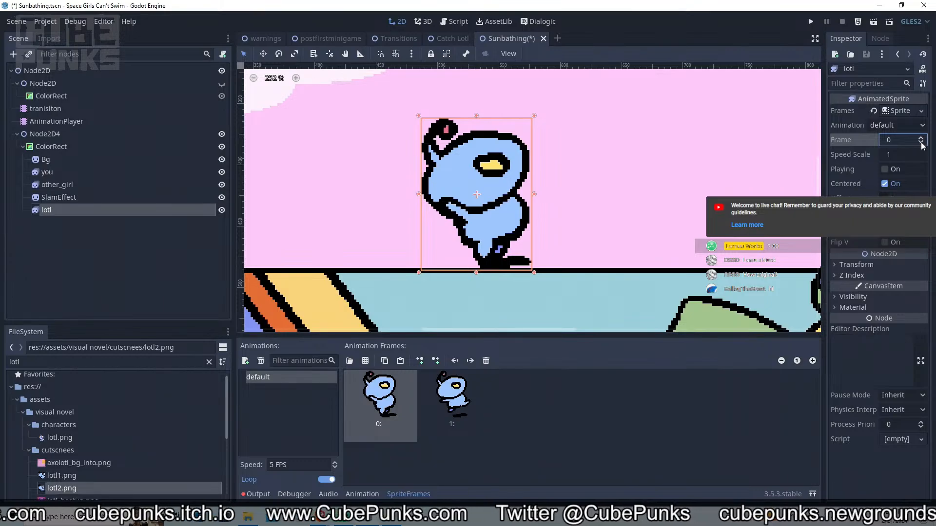
pyautogui.click(922, 138)
pyautogui.scroll(-7, 612, 174)
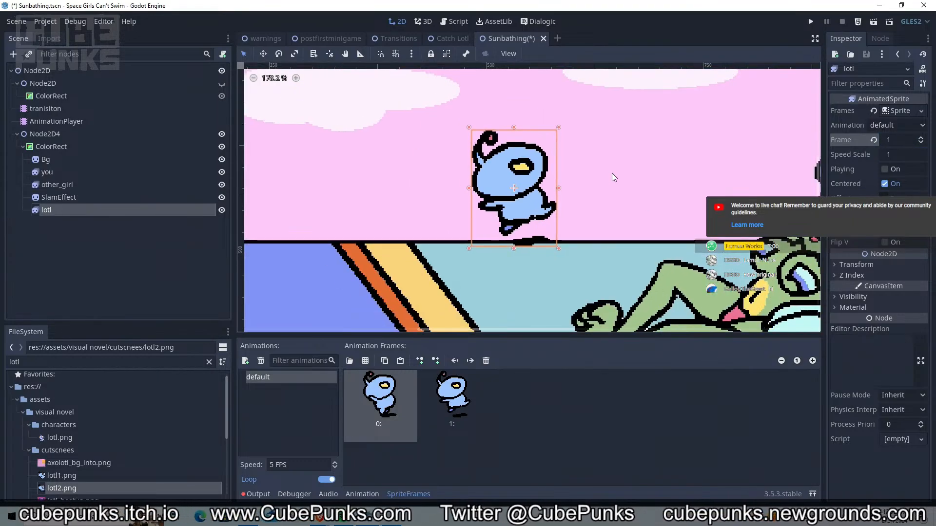
# Compare frames 0 and 1 of other_girl's nova animation in the scene, returning to frame 0
pyautogui.click(575, 198)
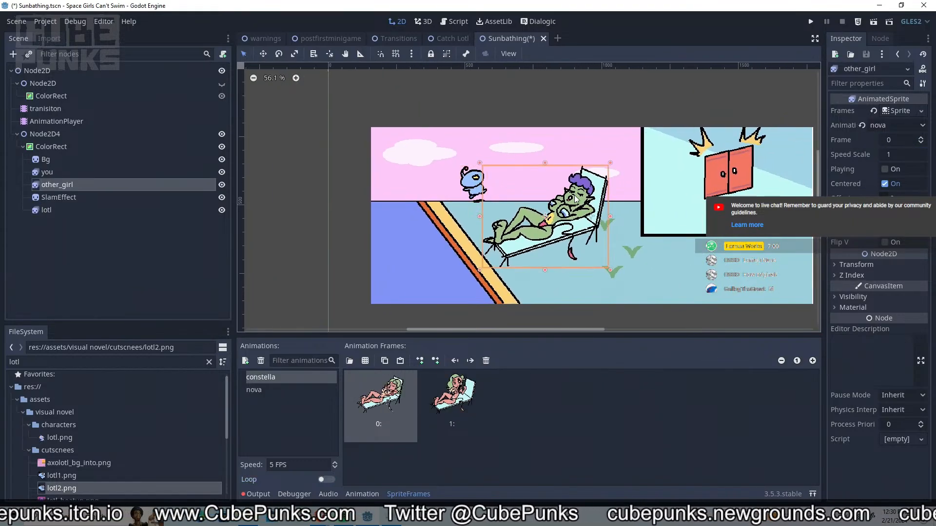
pyautogui.click(921, 138)
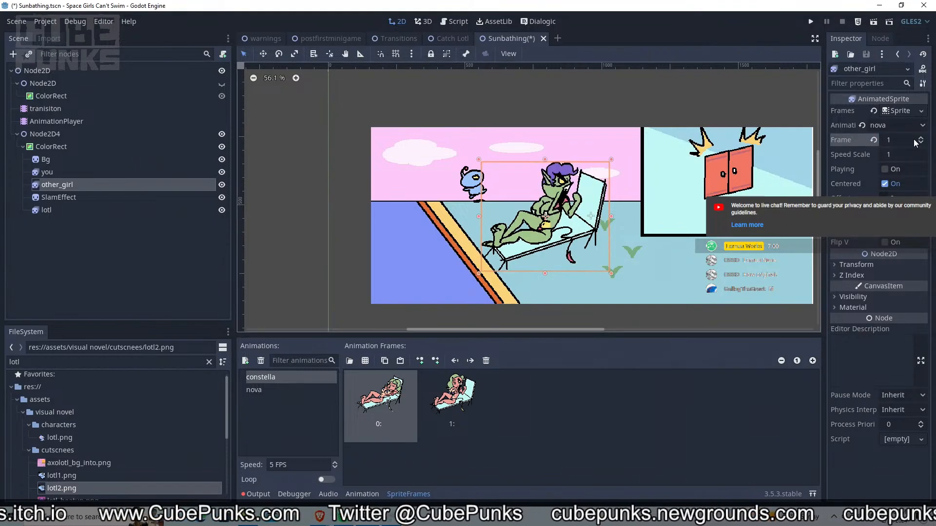
pyautogui.click(914, 142)
pyautogui.click(859, 155)
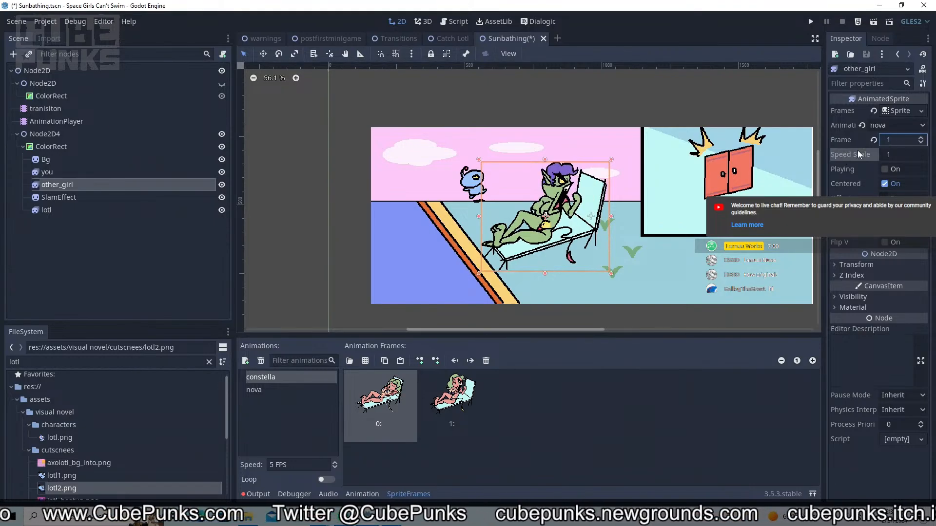
pyautogui.click(921, 142)
pyautogui.click(920, 139)
pyautogui.click(921, 142)
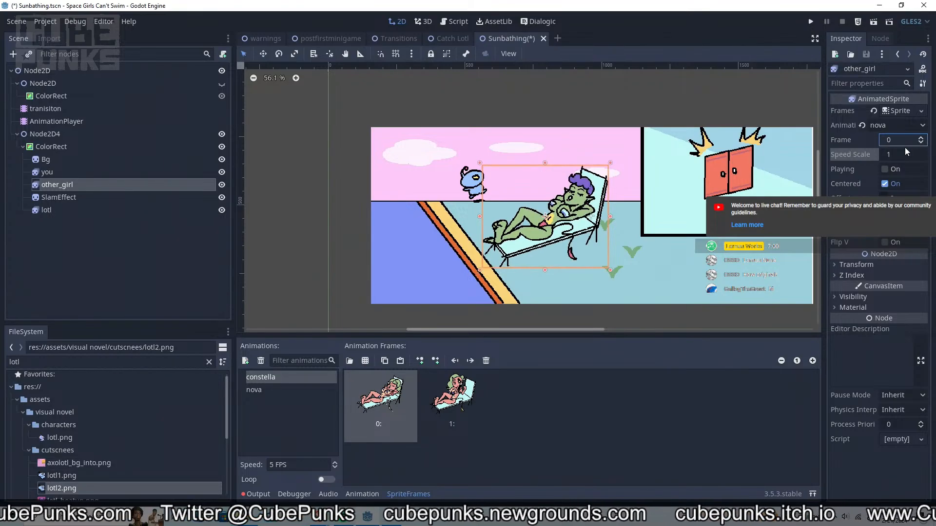
pyautogui.click(732, 183)
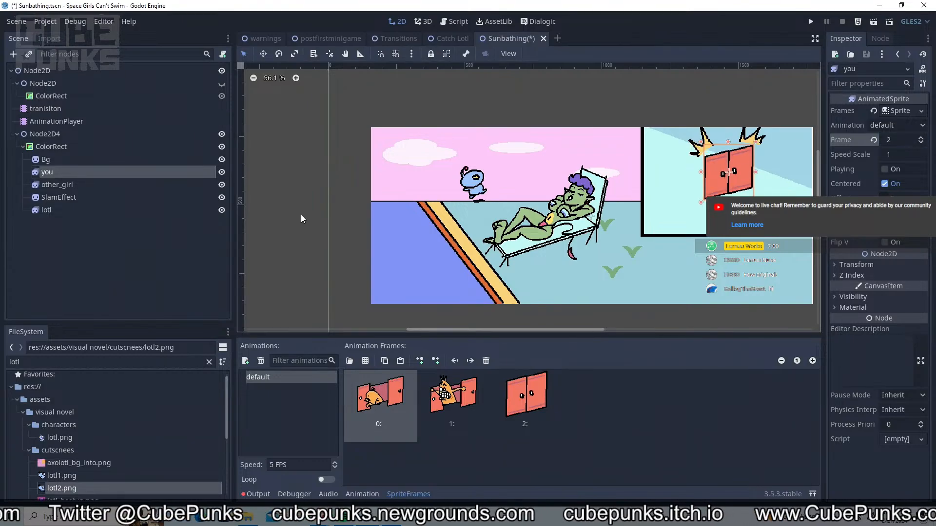
pyautogui.click(133, 195)
pyautogui.click(133, 185)
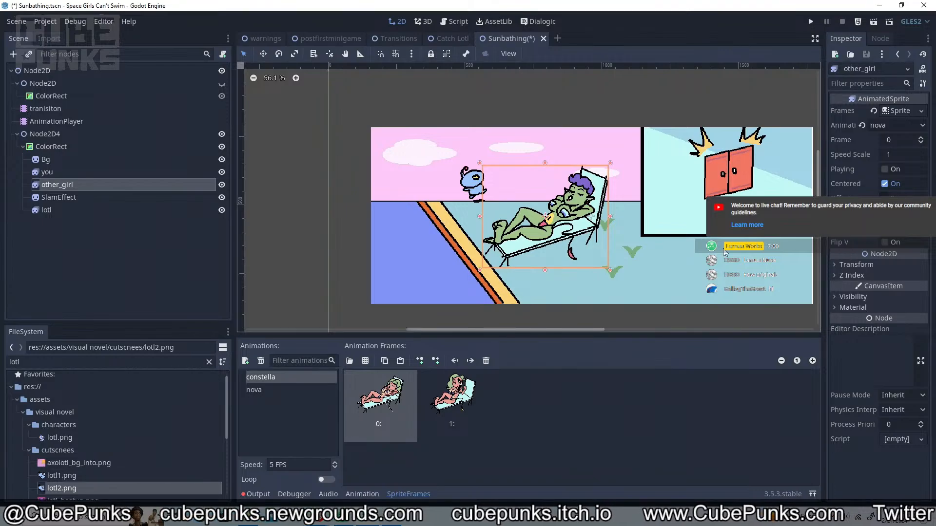
pyautogui.moveTo(669, 206); pyautogui.dragTo(588, 210, button='middle')
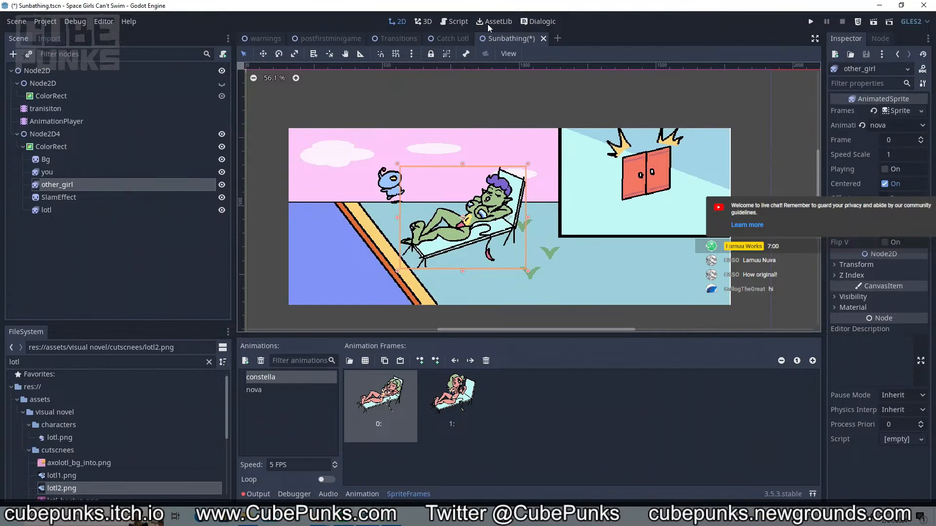
pyautogui.click(369, 190)
pyautogui.click(383, 189)
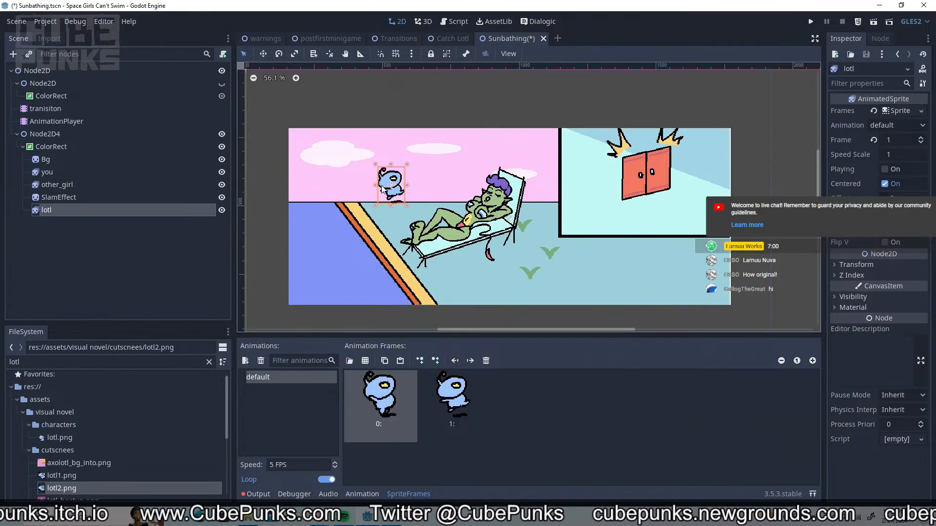
pyautogui.click(629, 143)
pyautogui.click(624, 145)
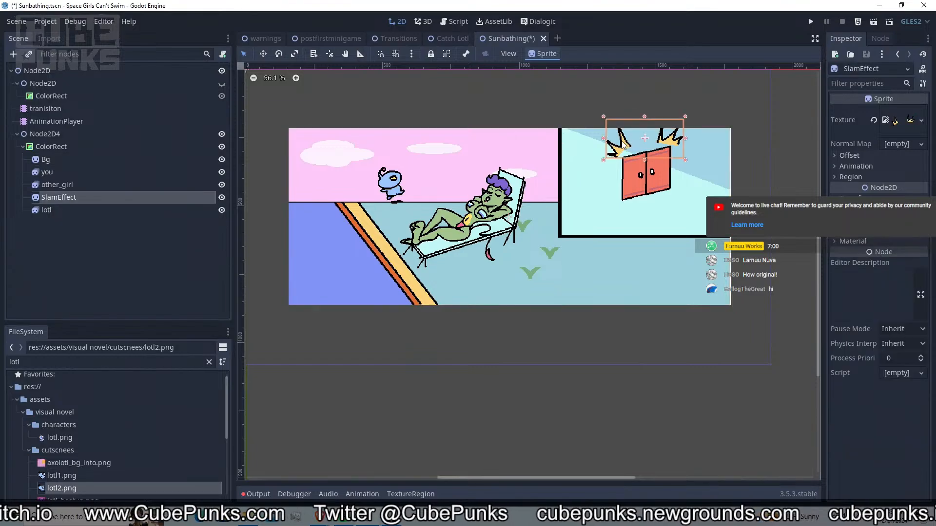
# Add a ColorRect node and reorder the scene tree so it sits below SlamEffect with lotl as its child
pyautogui.click(382, 188)
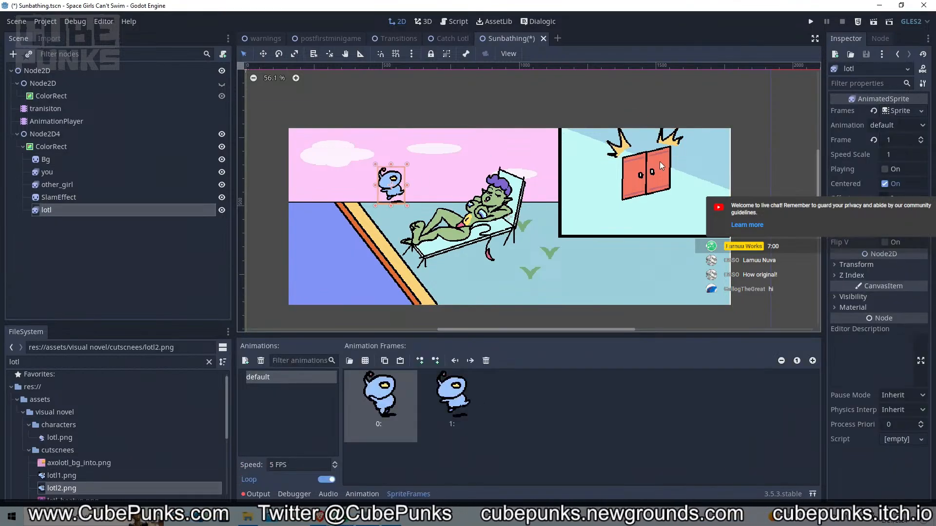
pyautogui.click(15, 56)
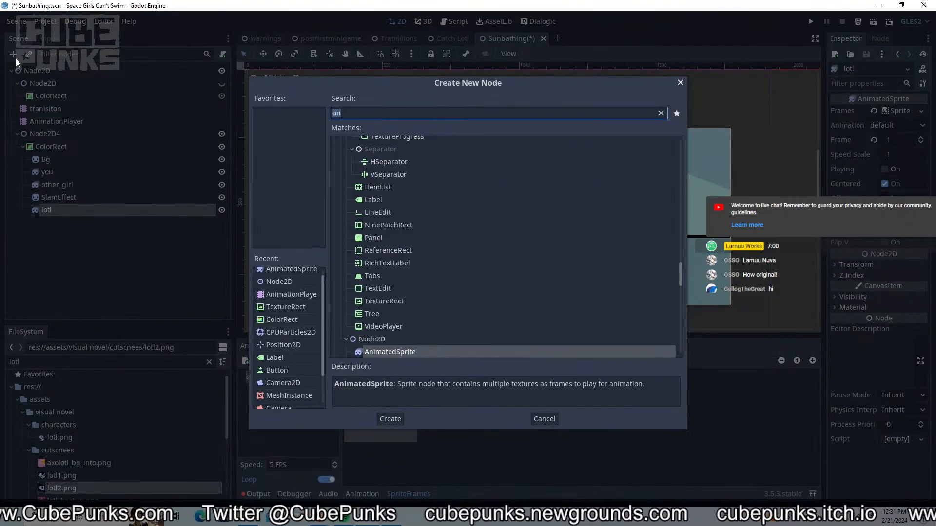
pyautogui.write('color')
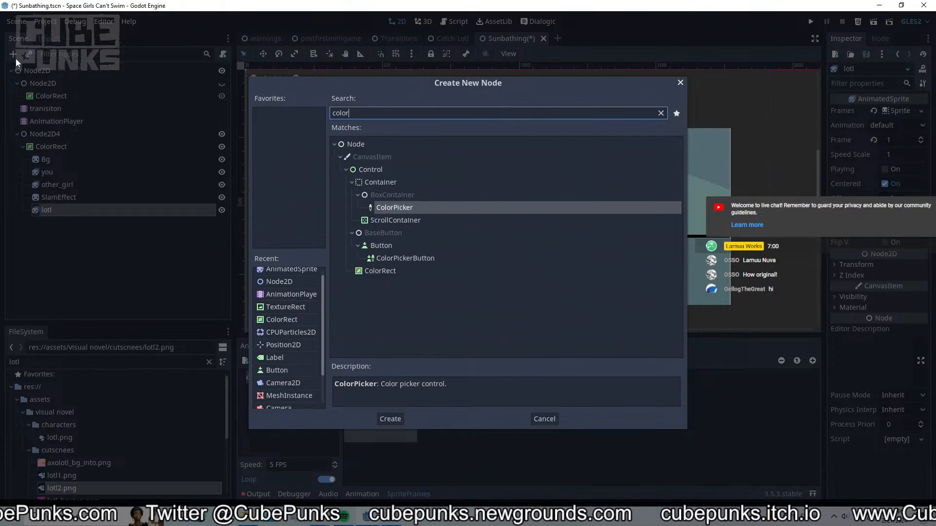
pyautogui.press('Return')
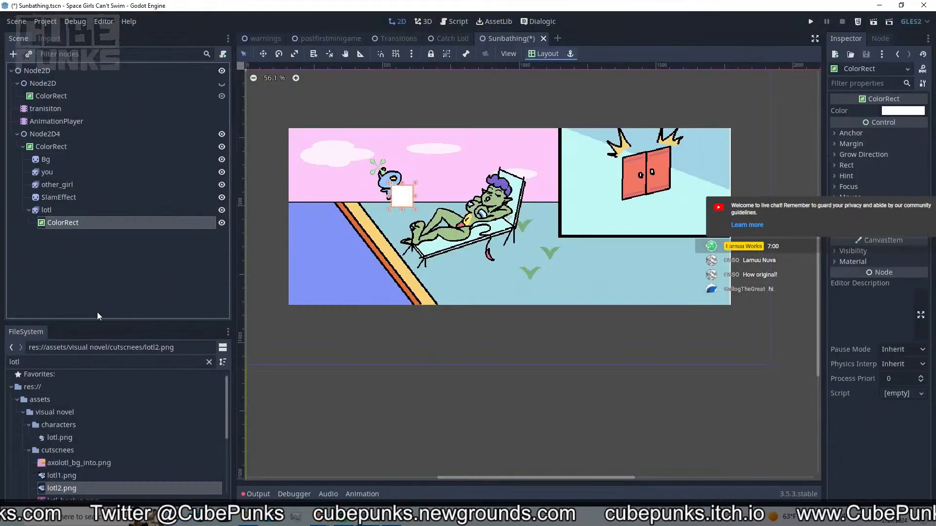
pyautogui.moveTo(104, 201); pyautogui.dragTo(115, 209)
pyautogui.click(115, 210)
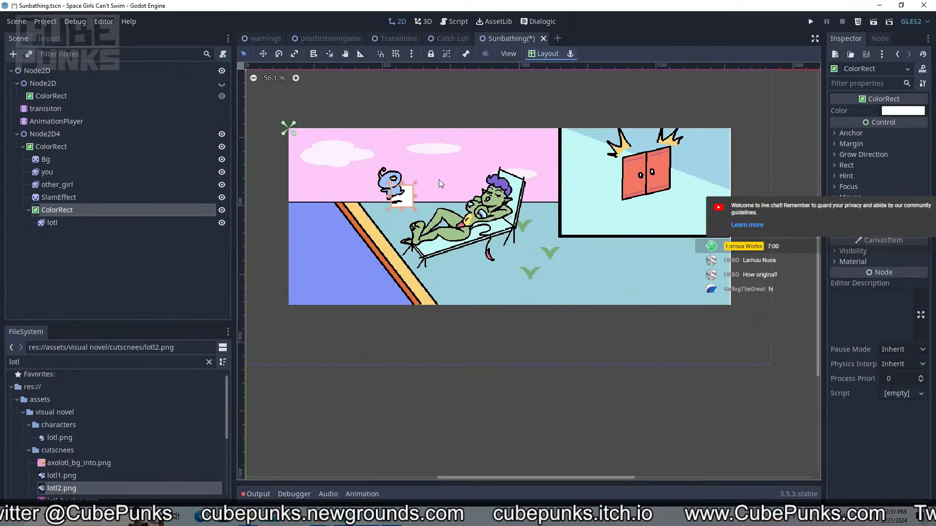
# Enlarge the new ColorRect up to the door panel's corner and move lotl back down inside it
pyautogui.moveTo(415, 183); pyautogui.dragTo(556, 127)
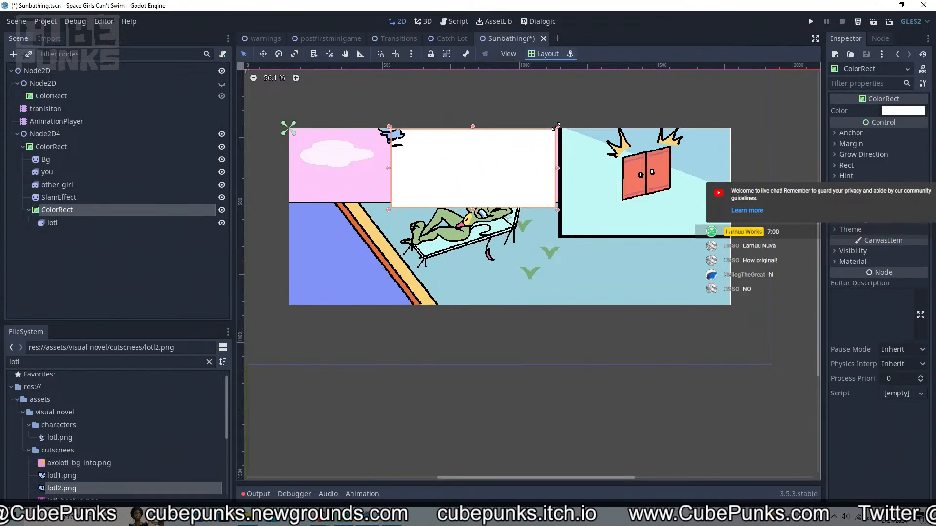
pyautogui.click(52, 222)
pyautogui.moveTo(404, 143); pyautogui.dragTo(512, 192)
# Stretch the ColorRect over the whole sky, from the scene's left edge to the door panel's border, with its bottom on the horizon line
pyautogui.click(98, 207)
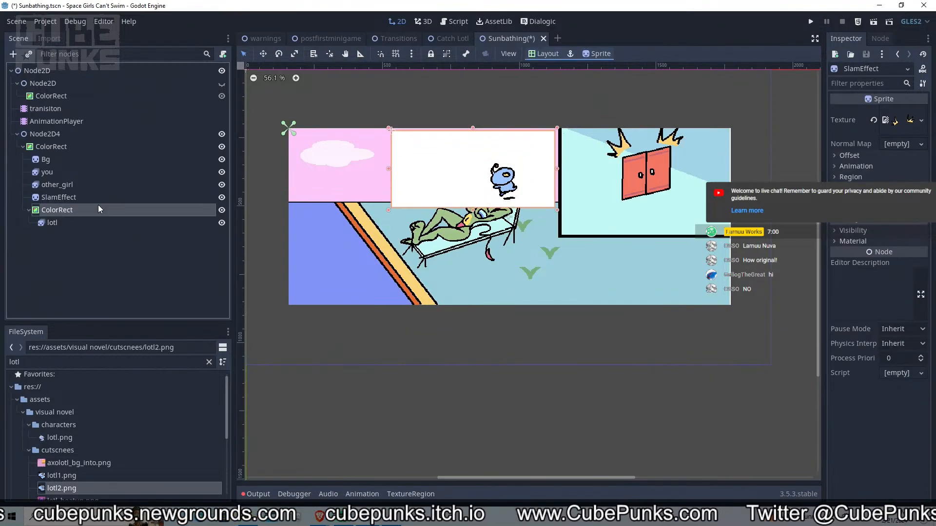
pyautogui.moveTo(389, 130); pyautogui.dragTo(289, 114)
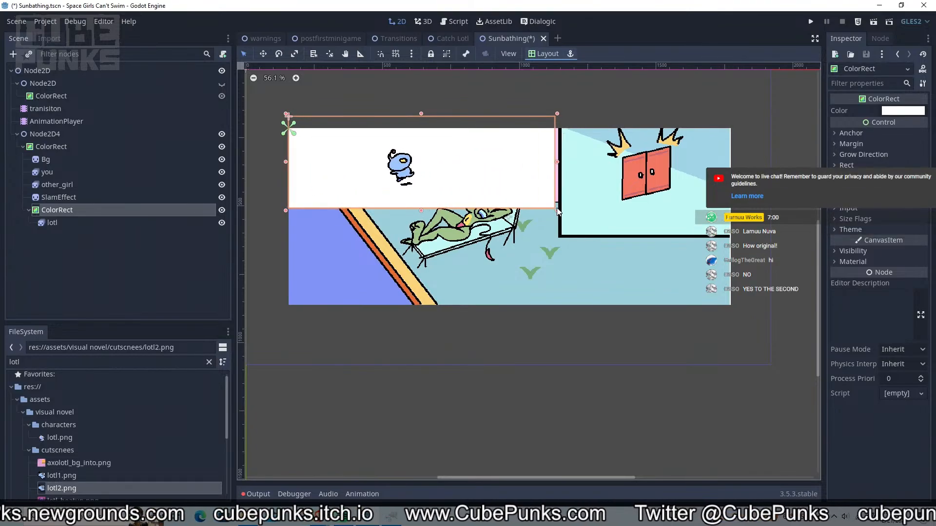
pyautogui.moveTo(557, 209)
pyautogui.mouseDown()
pyautogui.moveTo(559, 193)
pyautogui.moveTo(559, 203)
pyautogui.mouseUp()
pyautogui.scroll(5, 560, 203)
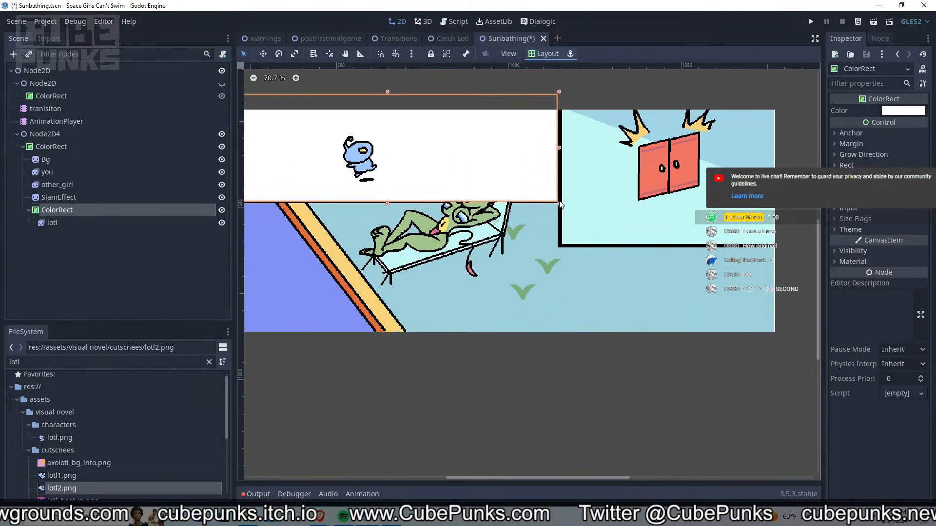
pyautogui.scroll(5, 551, 192)
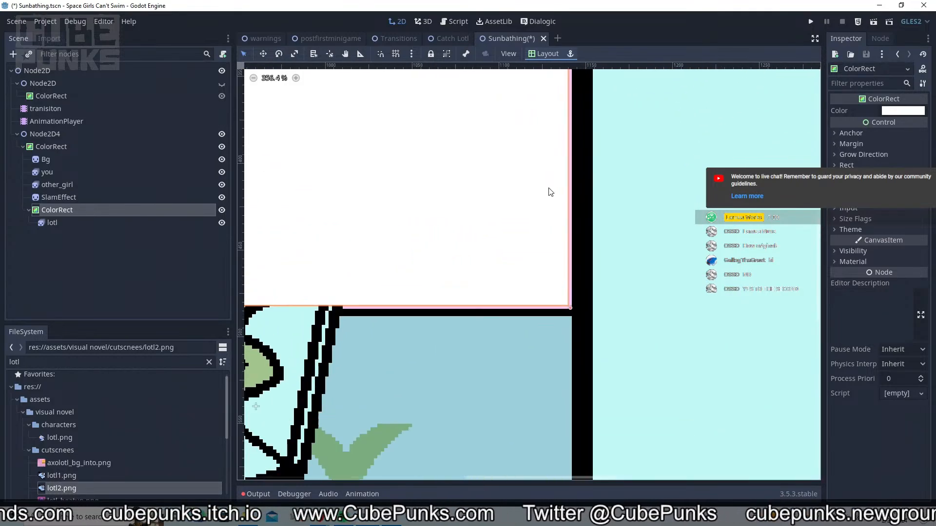
pyautogui.moveTo(579, 361); pyautogui.dragTo(582, 363)
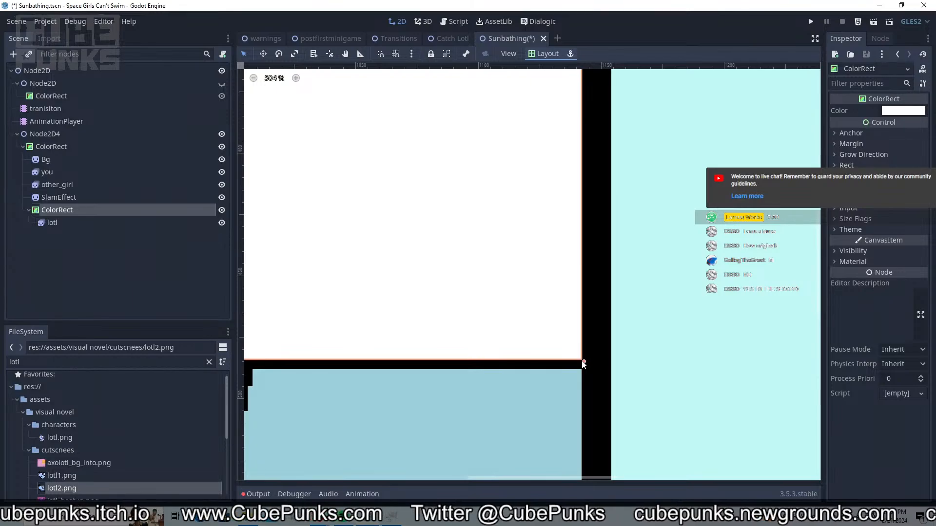
pyautogui.scroll(-9, 583, 364)
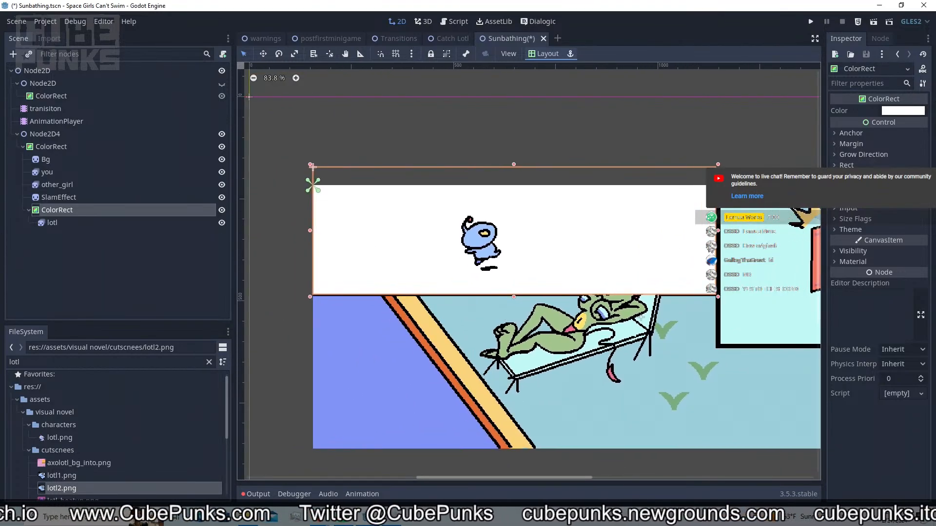
# Move lotl across the ColorRect's right edge and turn on Clip Content for the ColorRect
pyautogui.click(188, 225)
pyautogui.moveTo(490, 233); pyautogui.dragTo(730, 249)
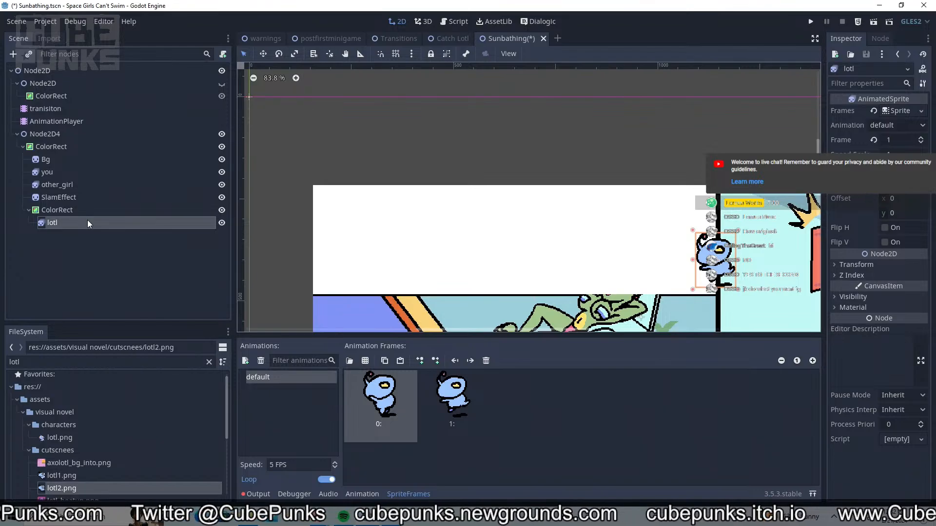
pyautogui.click(42, 210)
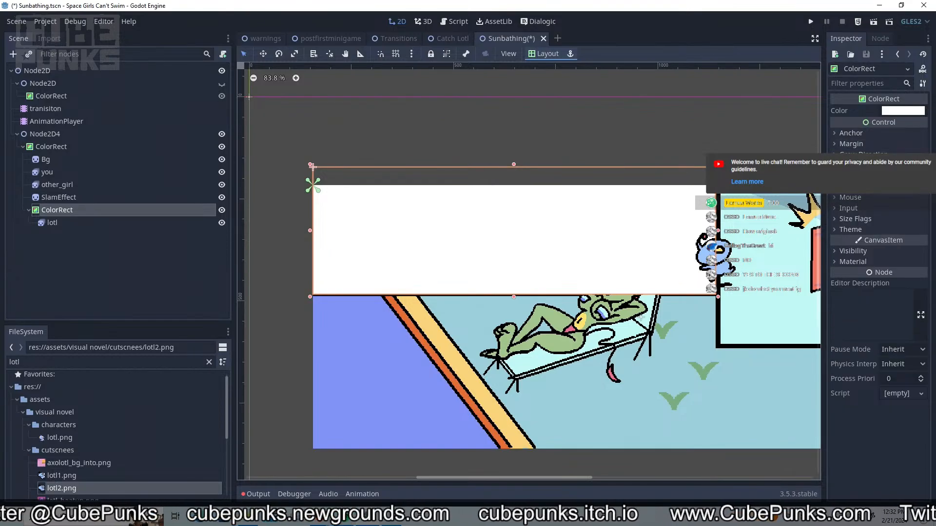
pyautogui.click(863, 165)
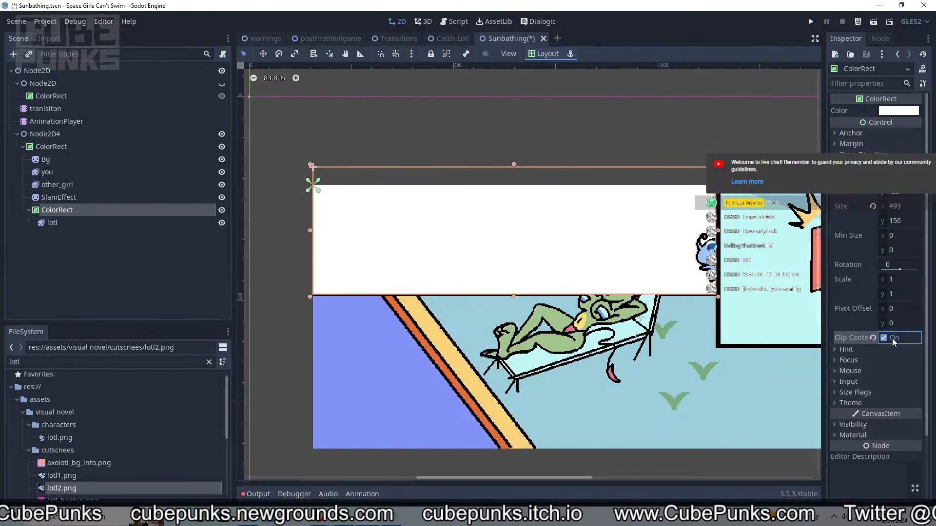
# Move lotl past the ColorRect's lower edge to check the clipping, and place it at the far left of the horizon line
pyautogui.click(107, 223)
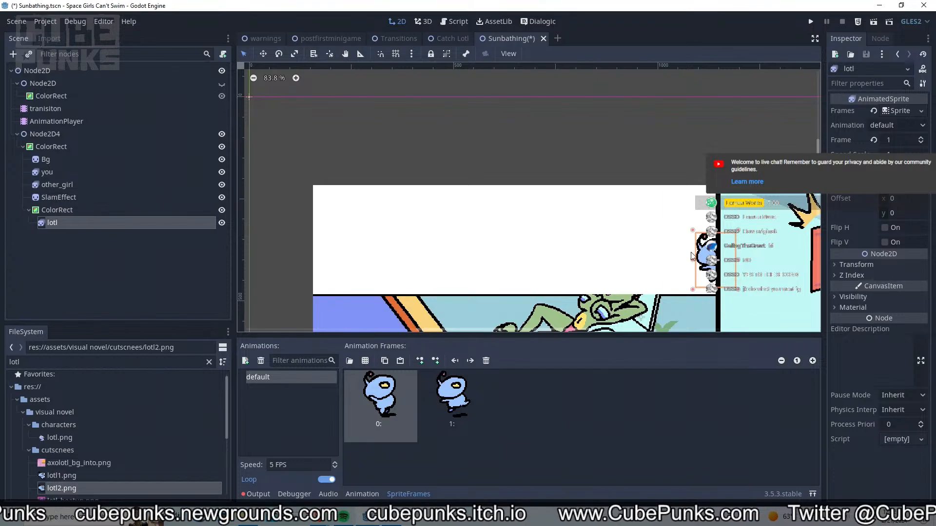
pyautogui.moveTo(700, 253); pyautogui.dragTo(421, 298)
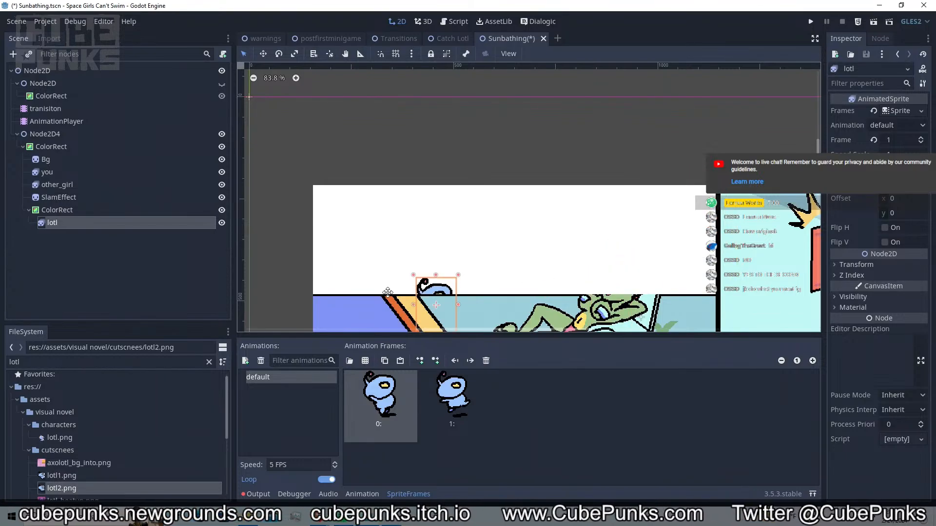
pyautogui.moveTo(338, 327); pyautogui.dragTo(317, 252)
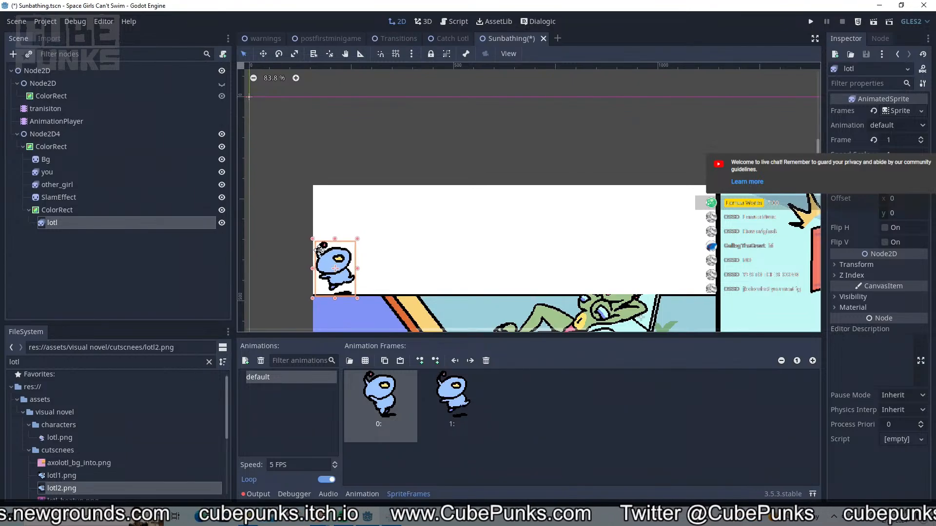
# Make the ColorRect around lotl fully transparent by setting its color's alpha to 0
pyautogui.click(75, 211)
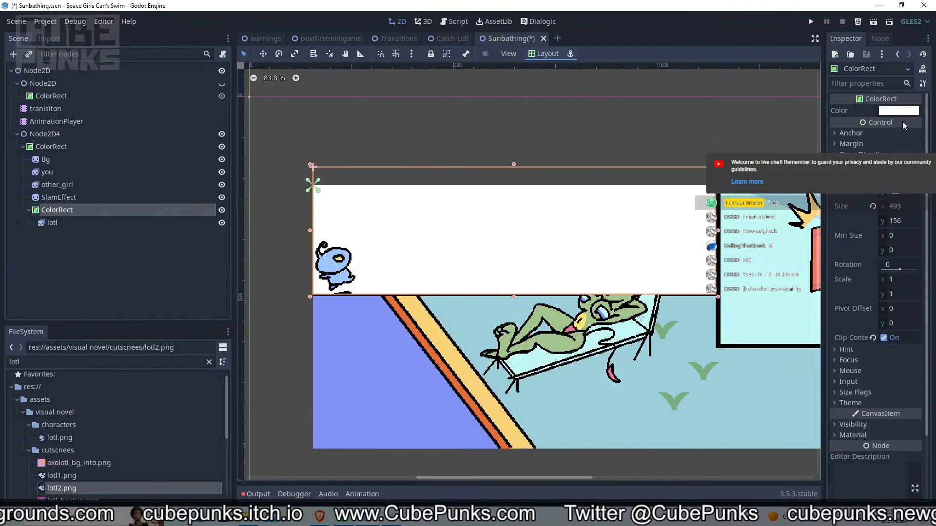
pyautogui.click(910, 112)
pyautogui.moveTo(836, 213); pyautogui.dragTo(716, 229)
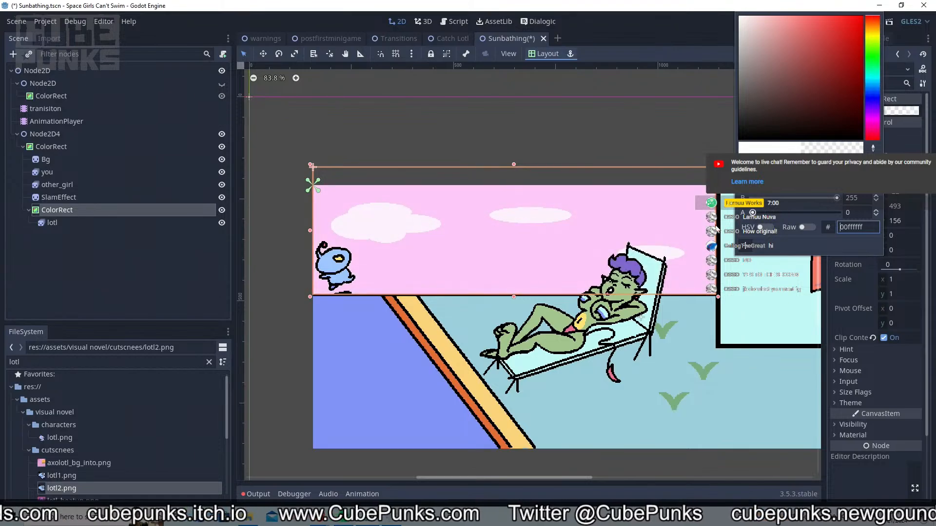
# Try sliding lotl along the horizon past the door panel's border to test the clipping, and undo the move
pyautogui.click(52, 223)
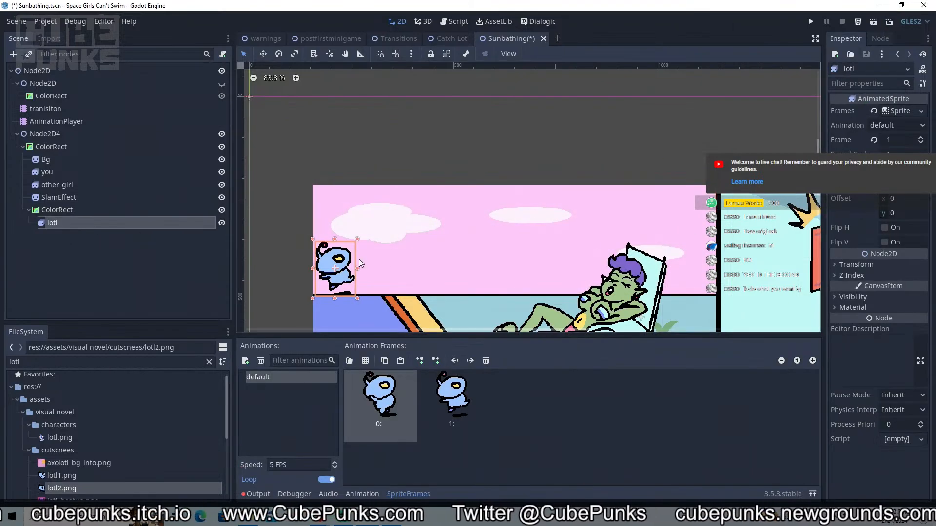
pyautogui.moveTo(359, 258); pyautogui.dragTo(713, 262)
pyautogui.scroll(-1, 710, 263)
pyautogui.scroll(1, 717, 264)
pyautogui.moveTo(731, 266); pyautogui.dragTo(589, 208, button='middle')
pyautogui.hotkey('ctrl', 'z')
pyautogui.scroll(-2, 631, 215)
pyautogui.click(622, 210)
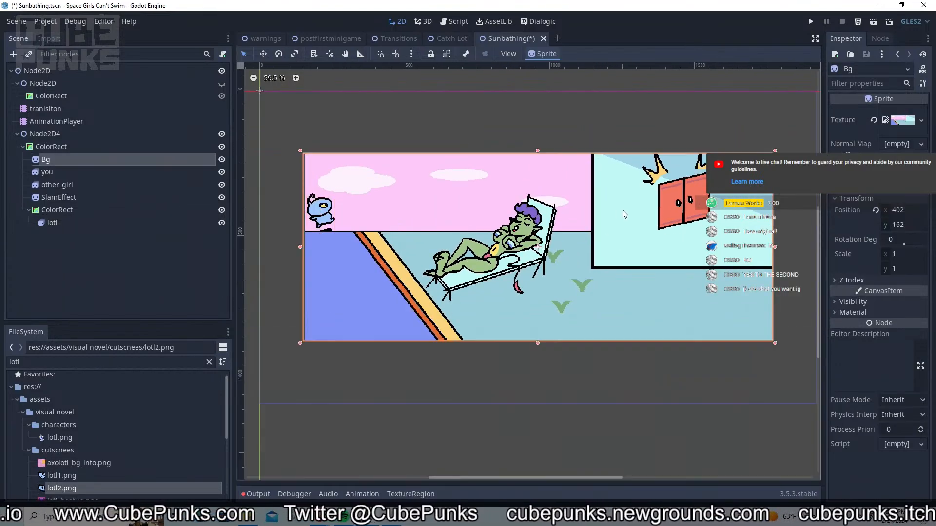
# Move lotl's ColorRect up the scene tree to directly after Bg so it draws behind the other sprites
pyautogui.click(57, 210)
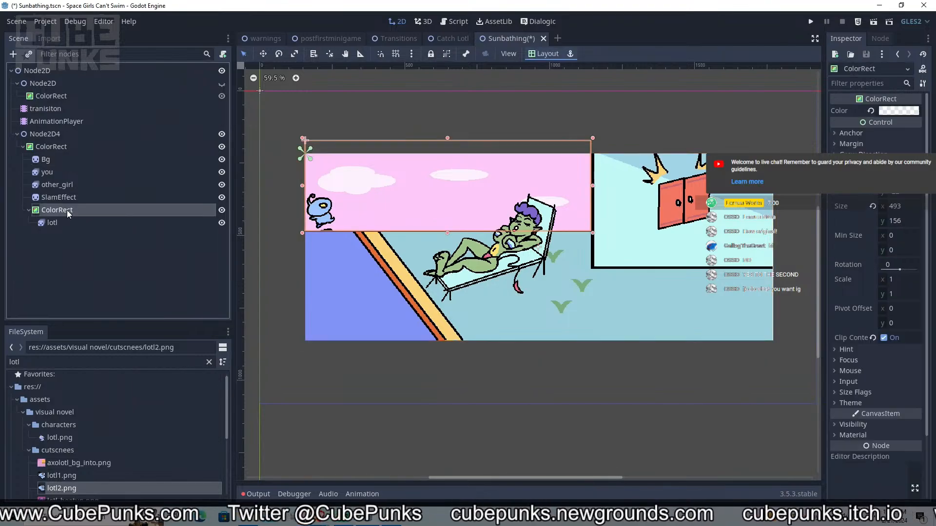
pyautogui.moveTo(66, 213); pyautogui.dragTo(63, 169)
pyautogui.click(53, 185)
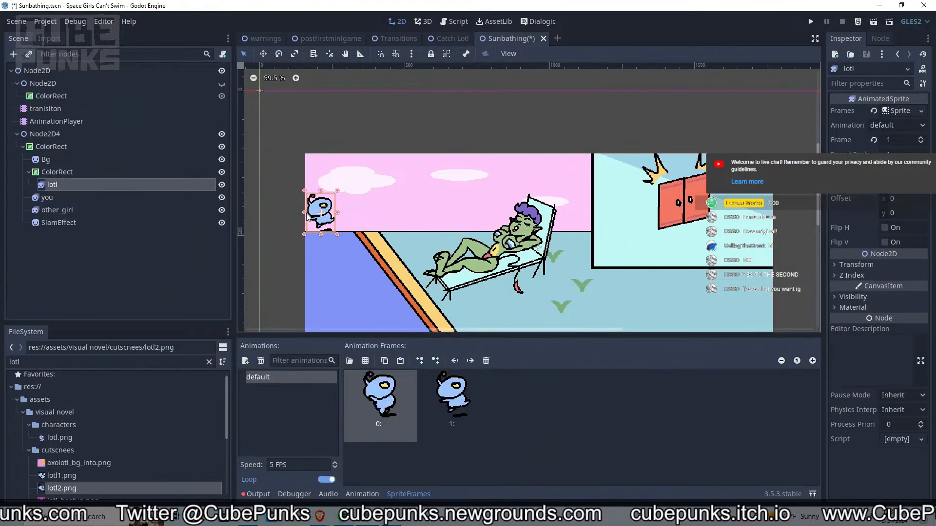
# Rename lotl's parent ColorRect as lotlrun
pyautogui.doubleClick(121, 173)
pyautogui.write('lotlrun')
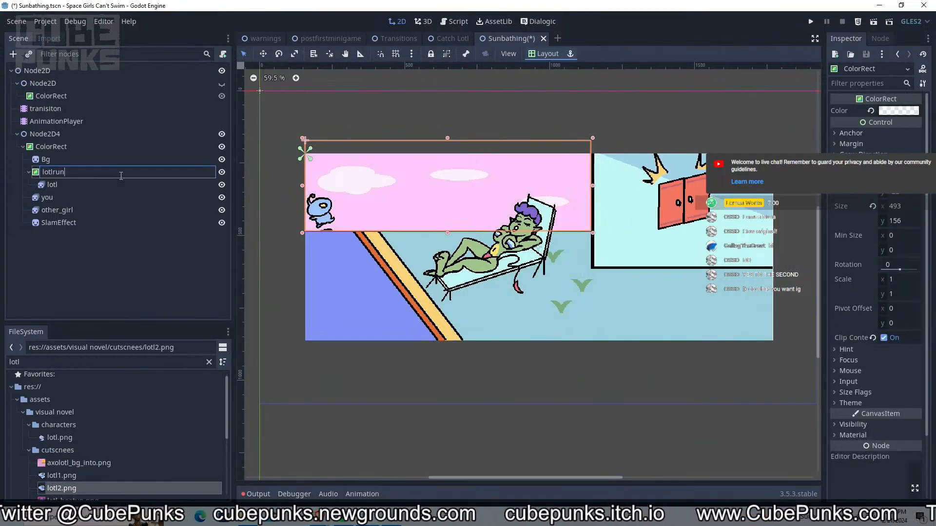
pyautogui.press('Return')
pyautogui.click(90, 181)
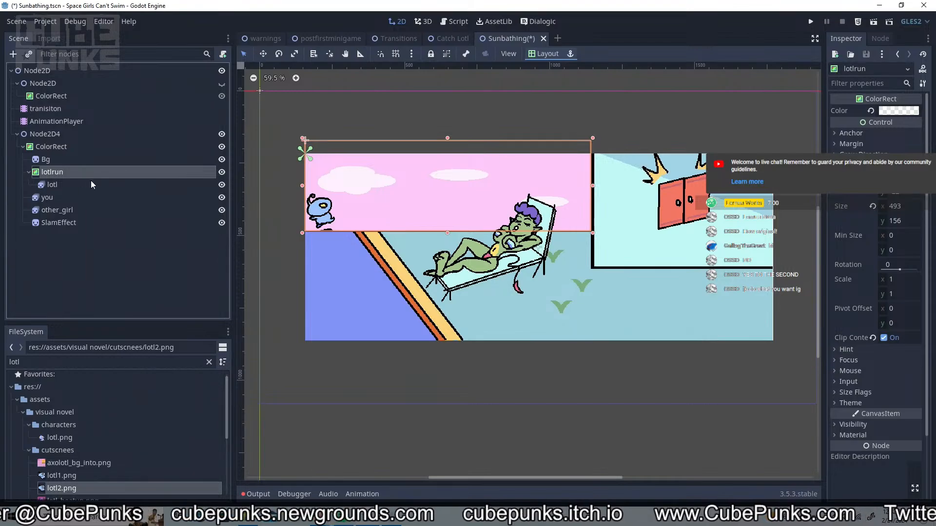
# Reposition lotl along the horizon to just above the orange pool edge, shift lotlrun slightly lower, and save the scene
pyautogui.press('Down')
pyautogui.press('Up')
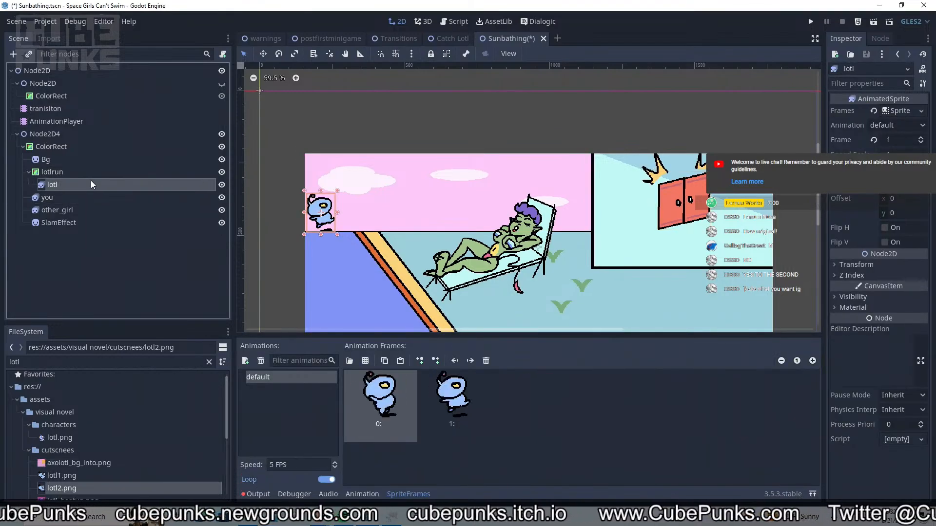
pyautogui.press('Up')
pyautogui.press('Down')
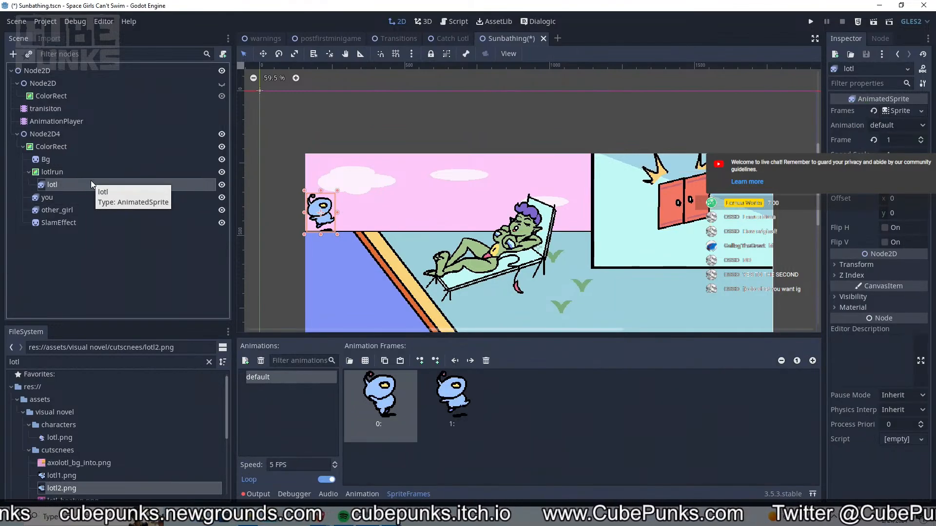
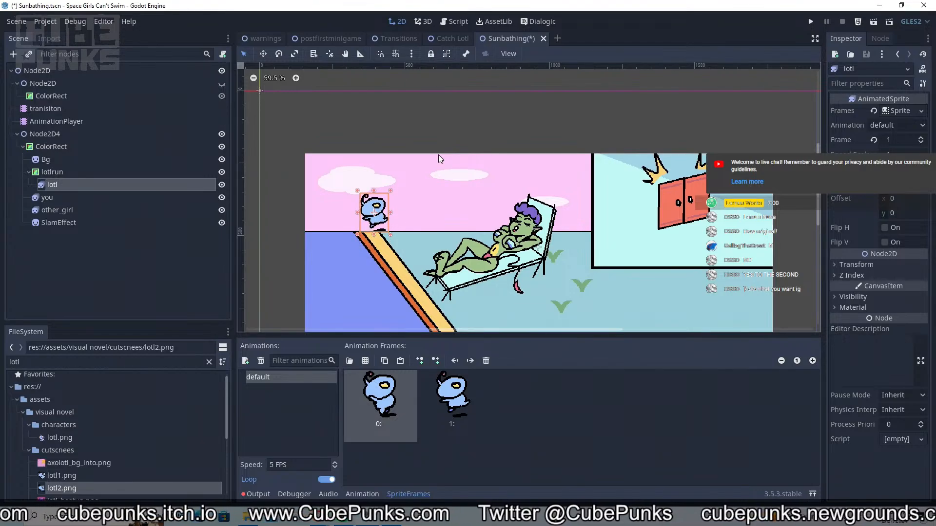
pyautogui.click(157, 170)
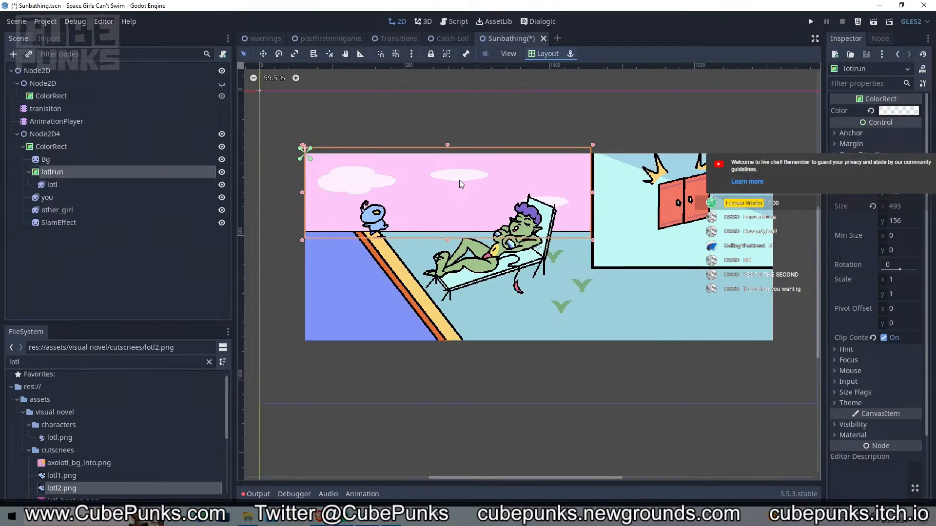
pyautogui.click(147, 185)
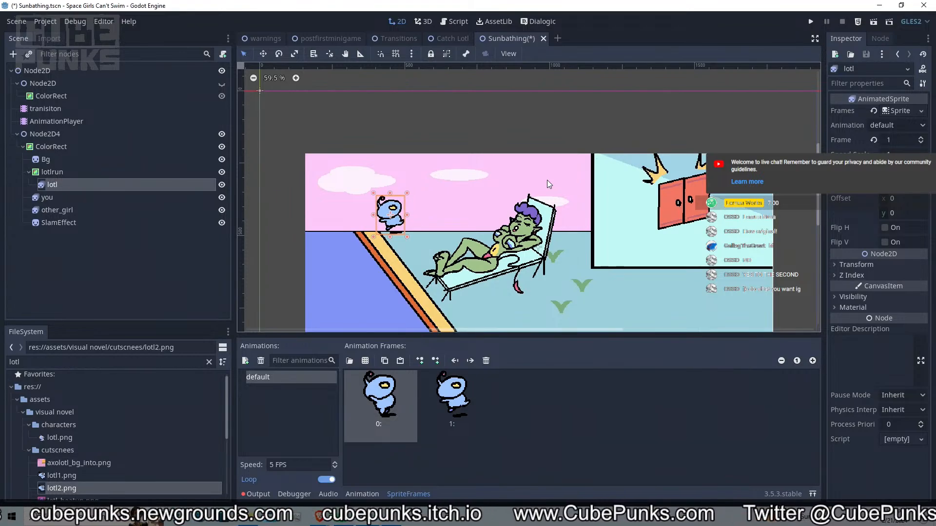
pyautogui.hotkey('ctrl', 's')
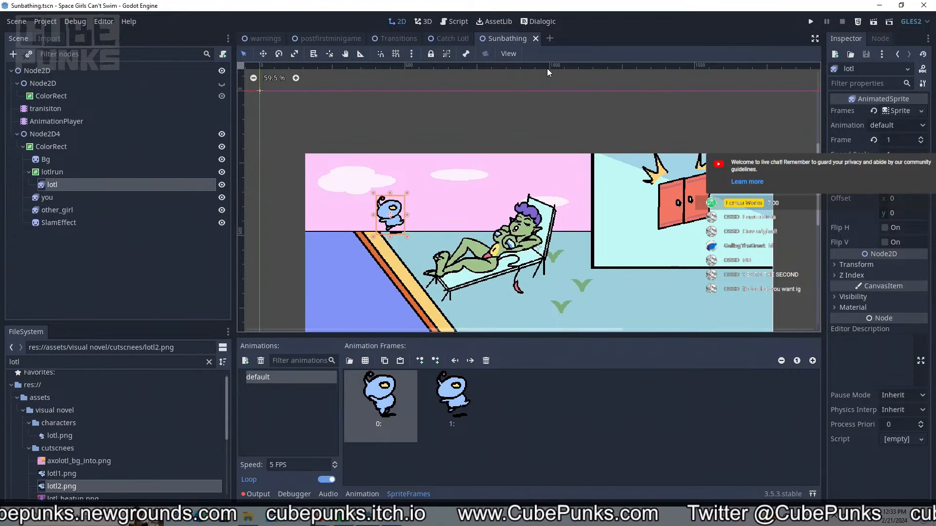
# Review the full doorC - cons dialog timeline, checking where the sunbathing signals fall between the lines
pyautogui.click(667, 189)
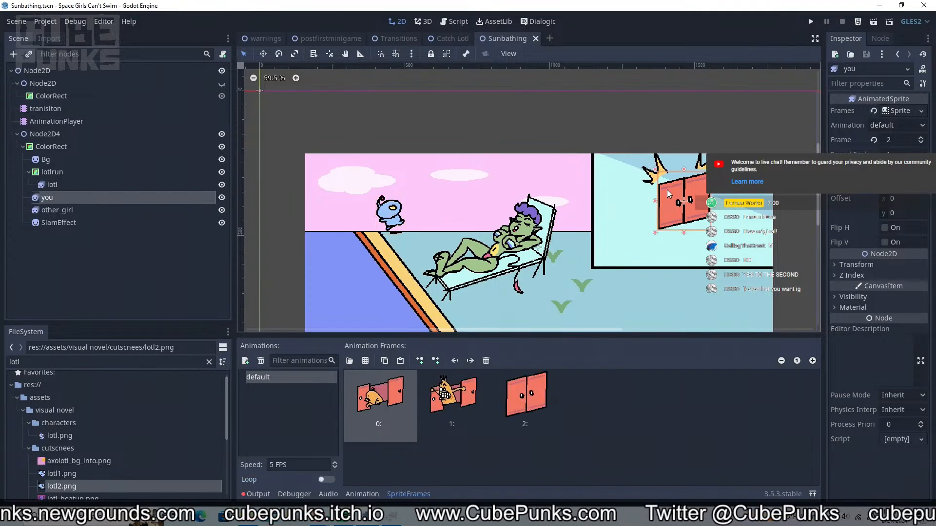
pyautogui.click(603, 95)
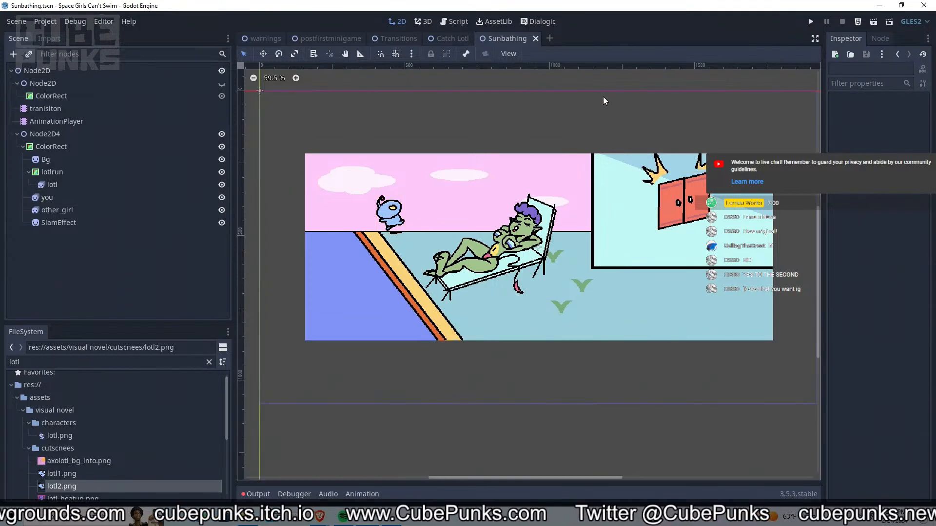
pyautogui.hscroll(3, 803, 106)
pyautogui.scroll(1, 757, 119)
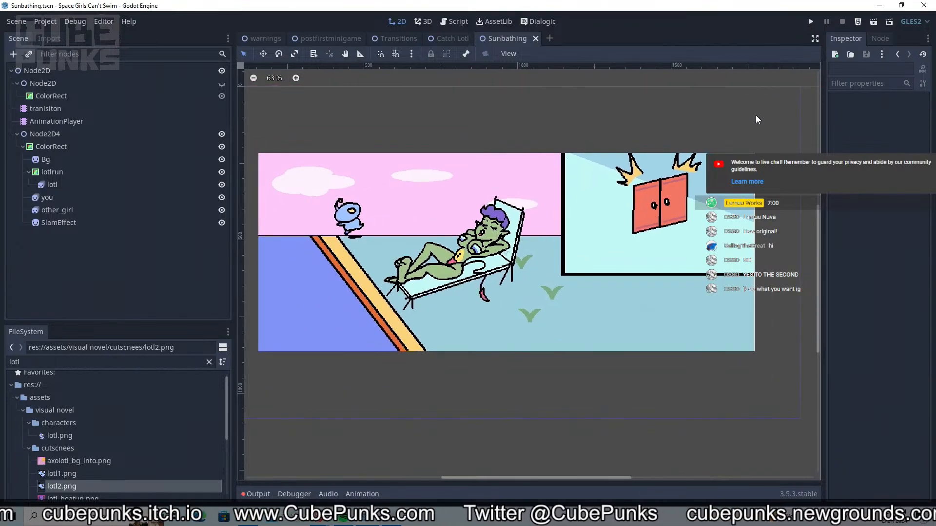
pyautogui.click(536, 21)
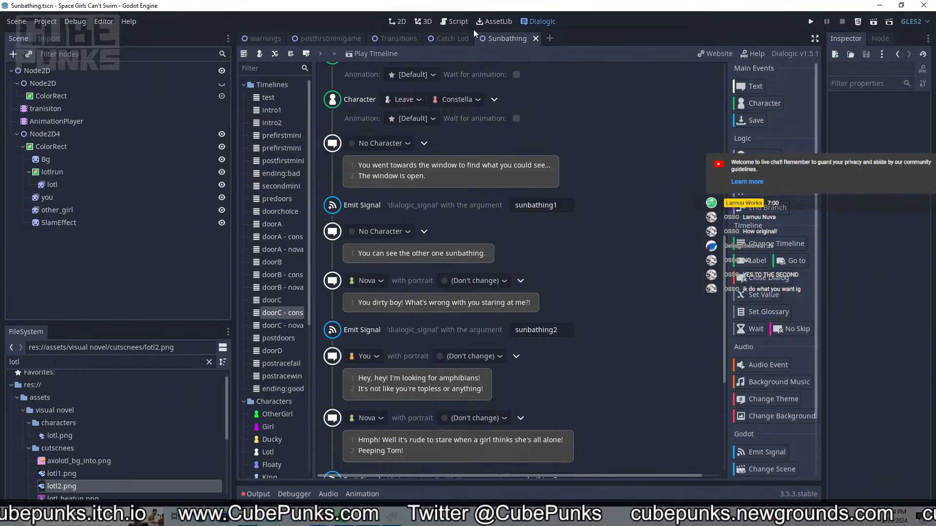
pyautogui.scroll(-5, 691, 269)
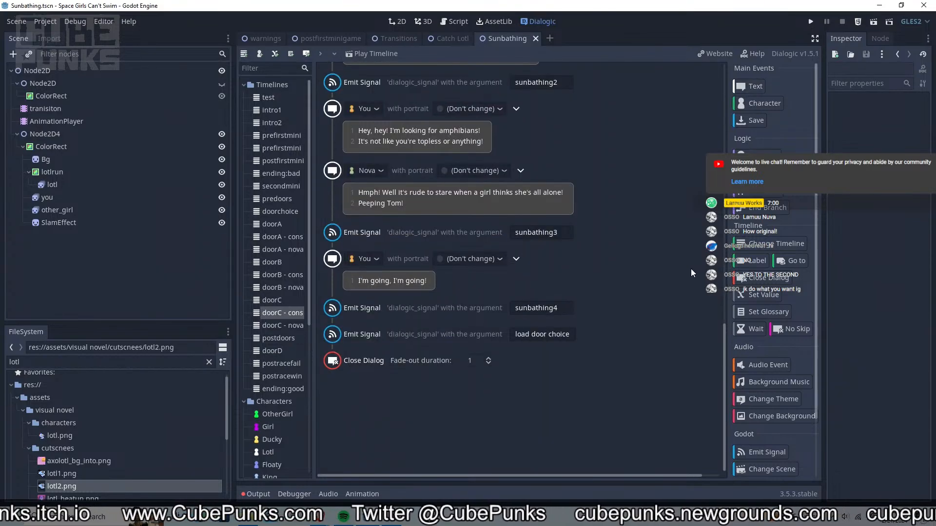
pyautogui.scroll(12, 691, 268)
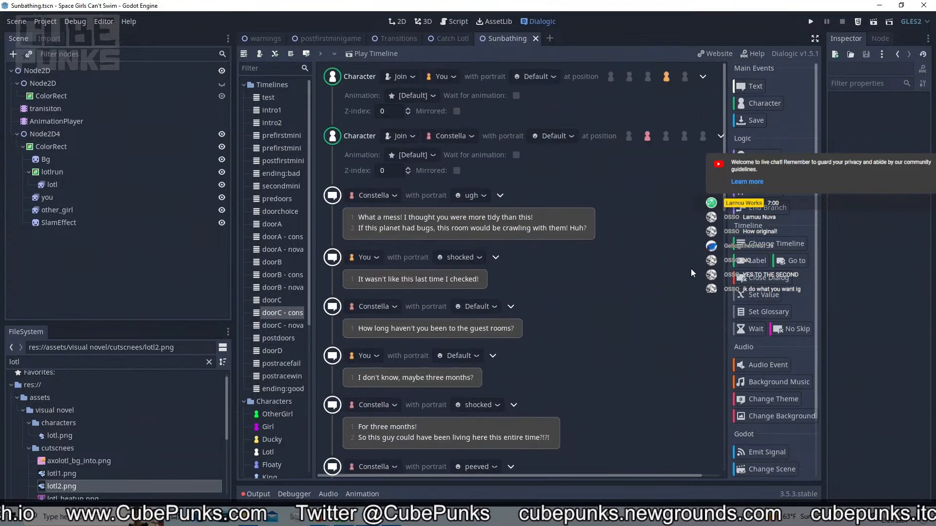
pyautogui.scroll(-12, 691, 268)
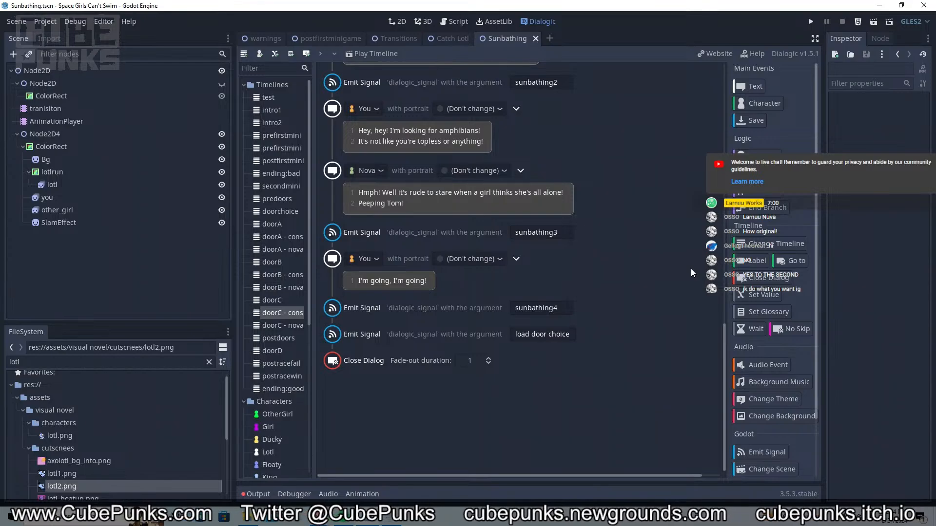
pyautogui.scroll(3, 692, 268)
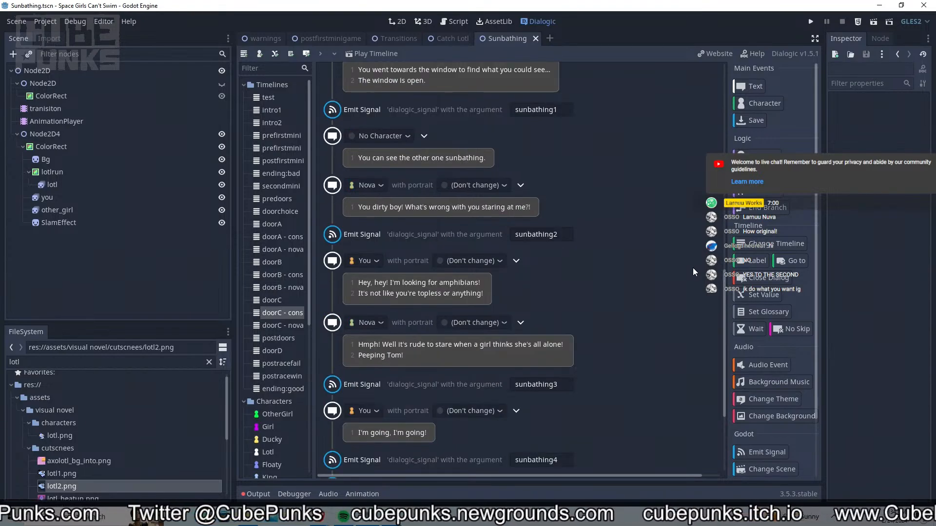
# Move the sunbathing2 signal event directly above Nova's line "You dirty boy! What's wrong with you staring at me?!"
pyautogui.click(643, 243)
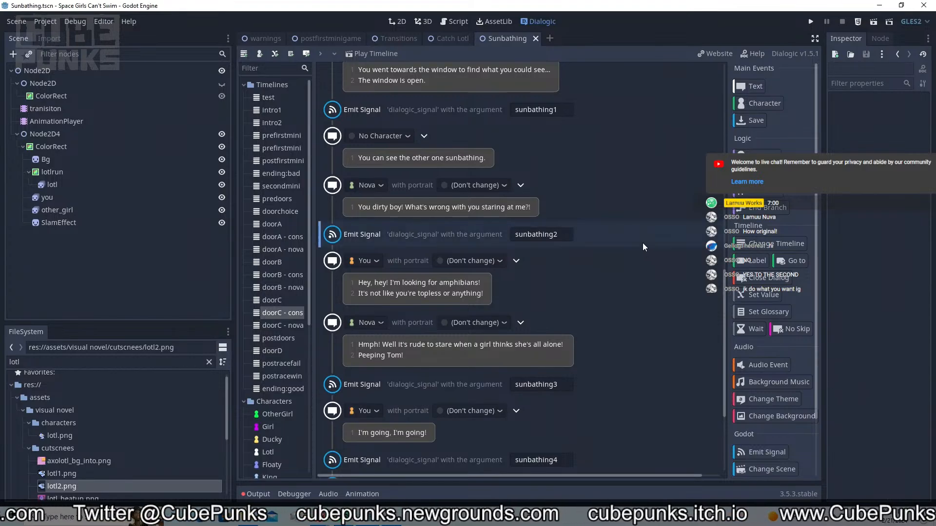
pyautogui.scroll(1, 642, 244)
pyautogui.moveTo(640, 274); pyautogui.dragTo(640, 236)
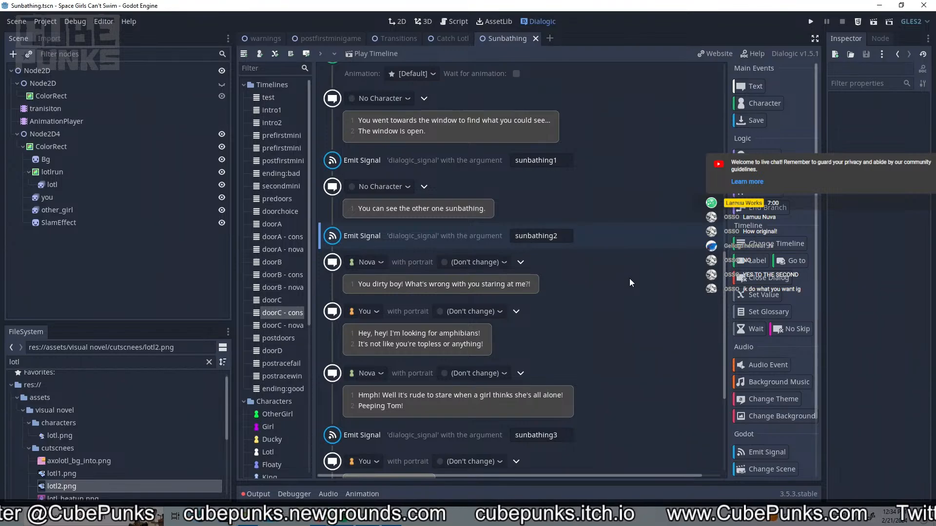
# Examine the lotl and you sprite frames against the sunbathing2 and sunbathing3 signals in the doorC - cons timeline
pyautogui.click(68, 184)
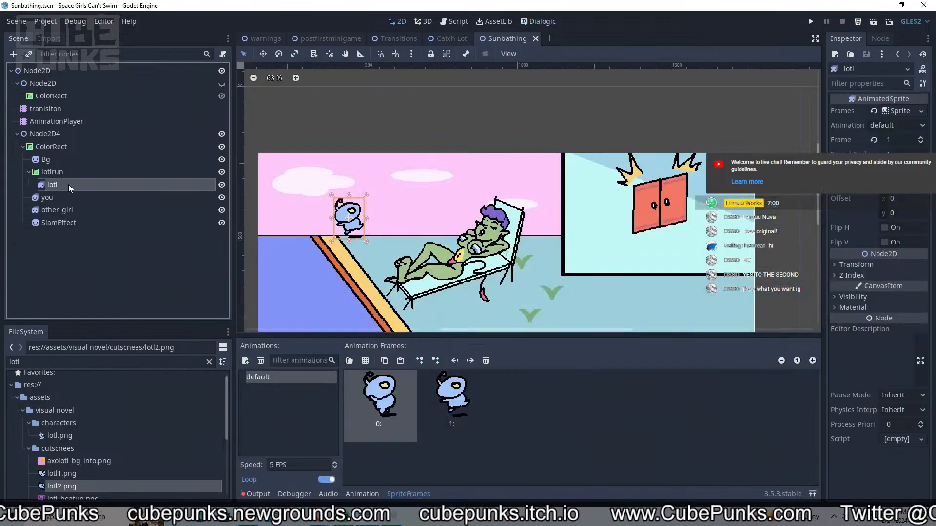
pyautogui.click(68, 195)
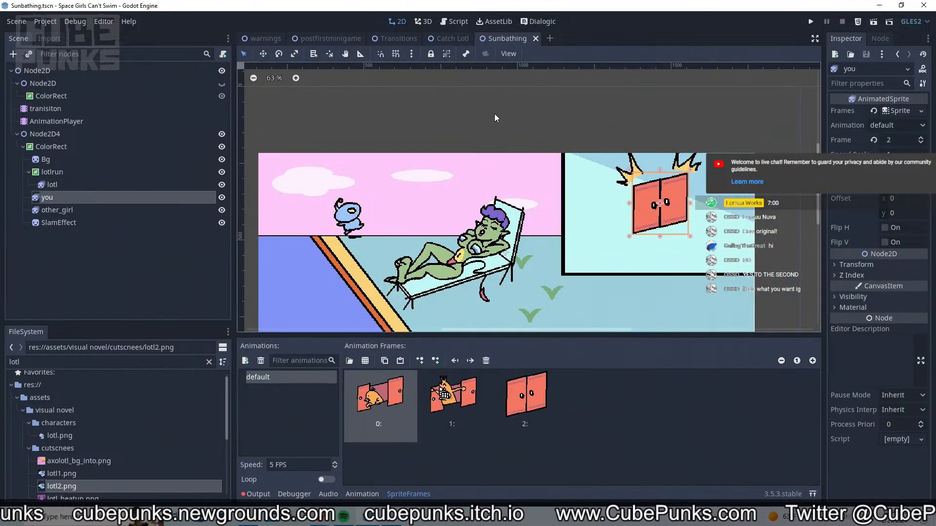
pyautogui.click(551, 22)
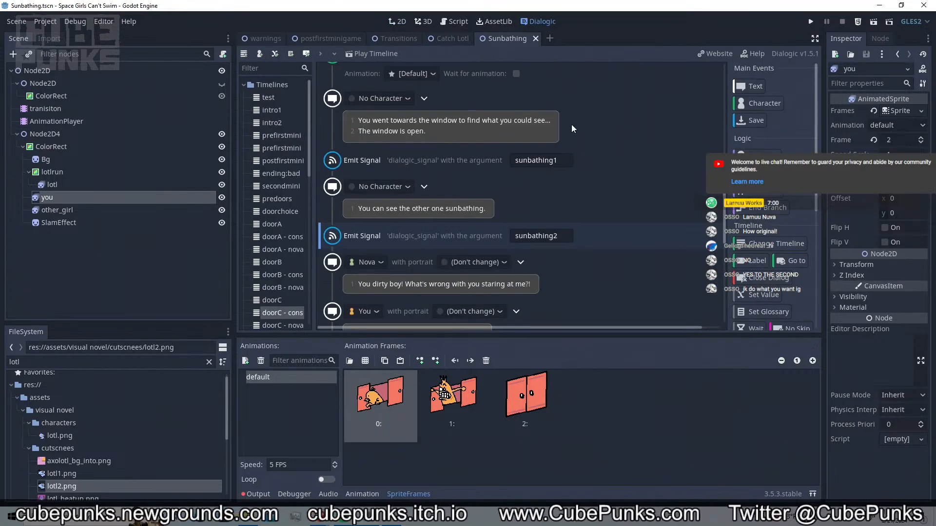
pyautogui.scroll(-5, 581, 147)
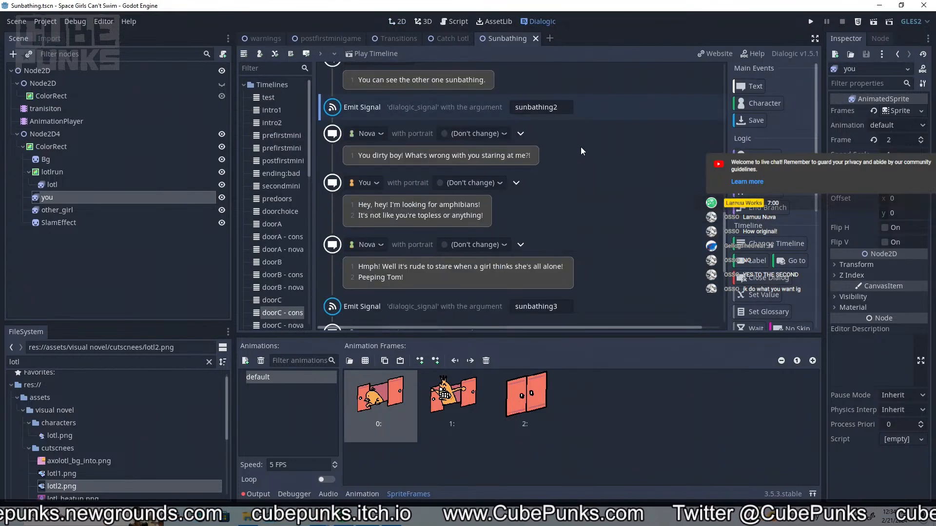
pyautogui.scroll(-1, 581, 147)
pyautogui.scroll(-1, 581, 147)
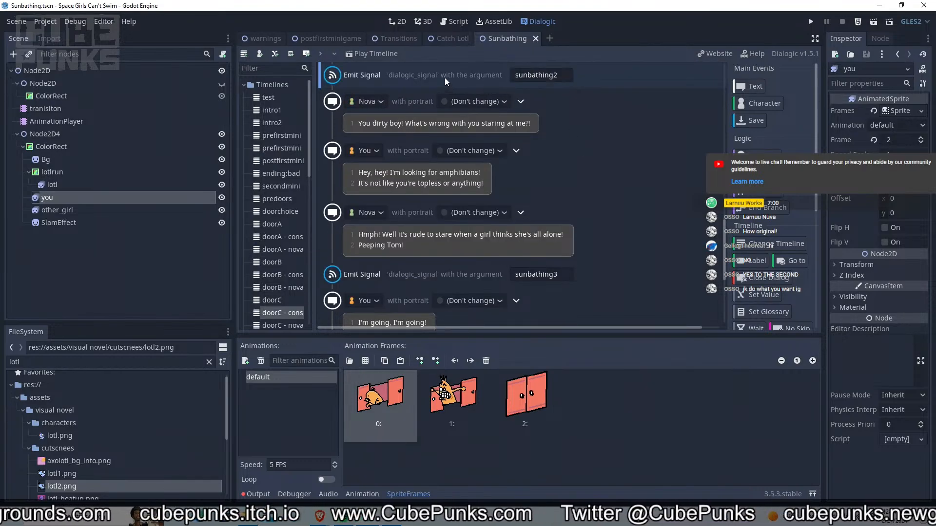
pyautogui.rightClick(607, 270)
pyautogui.click(601, 270)
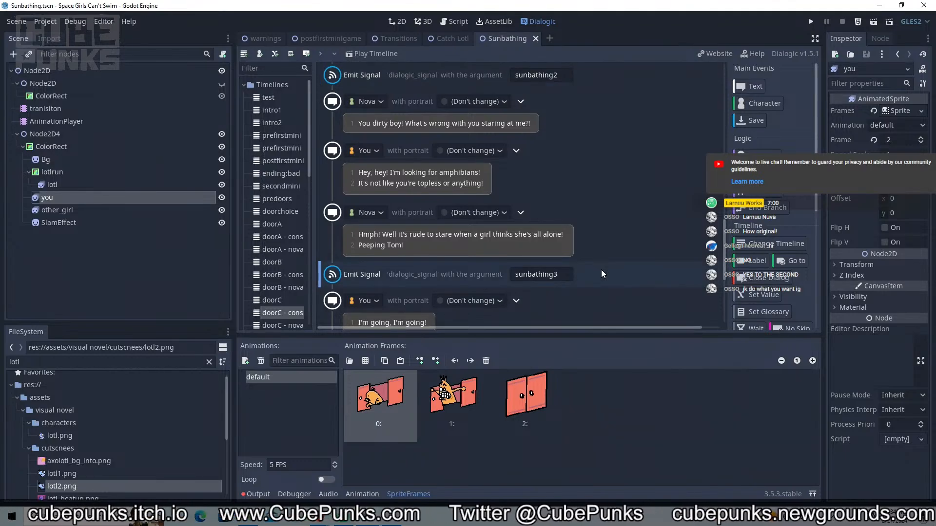
pyautogui.rightClick(601, 271)
# Duplicate the AnimationPlayer node and rename the copy as lotl_run
pyautogui.click(160, 122)
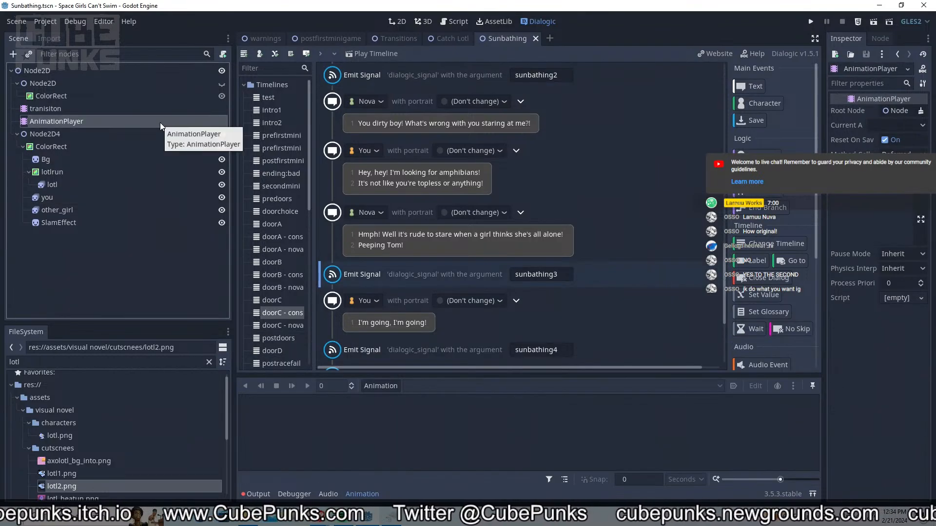
pyautogui.rightClick(160, 122)
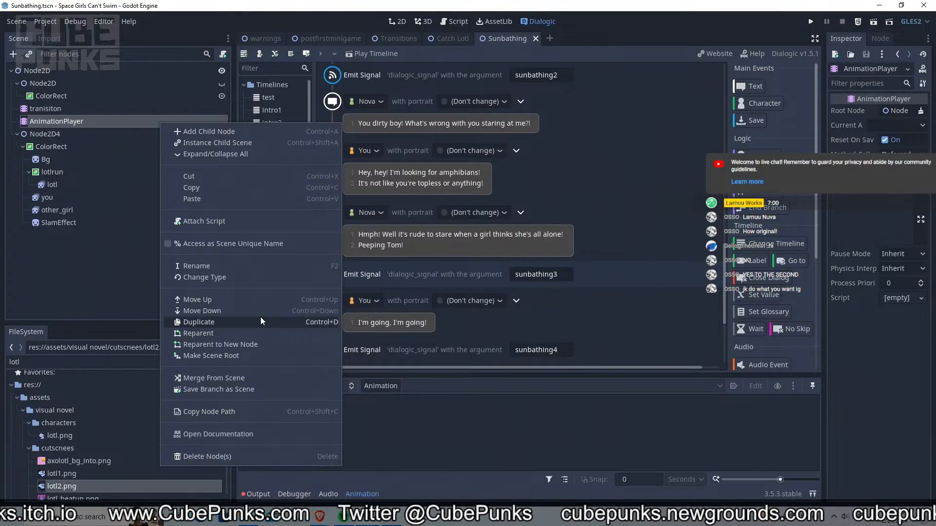
pyautogui.click(262, 321)
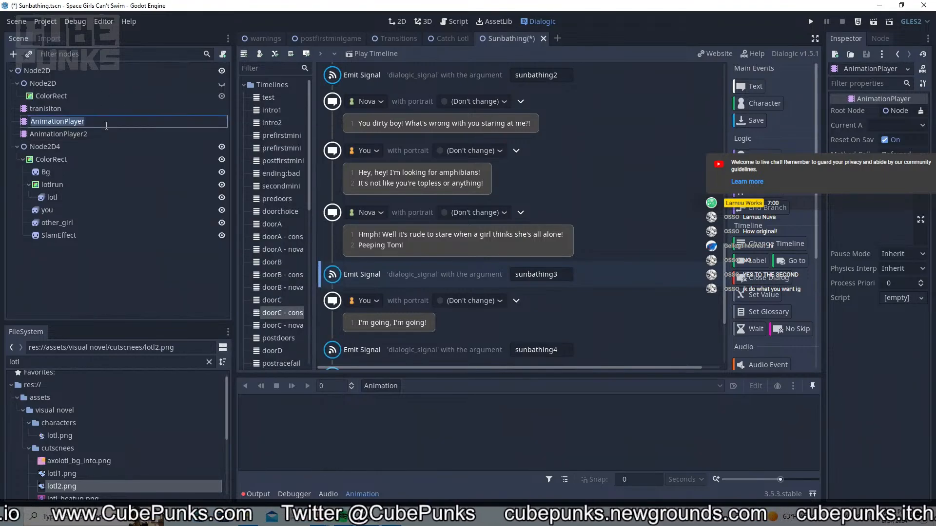
pyautogui.doubleClick(106, 132)
pyautogui.write('k')
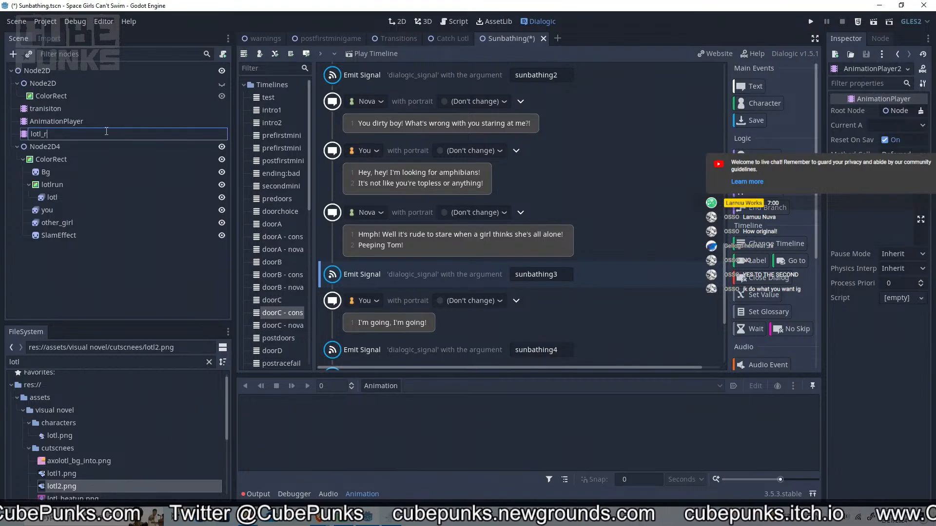
pyautogui.press('Return')
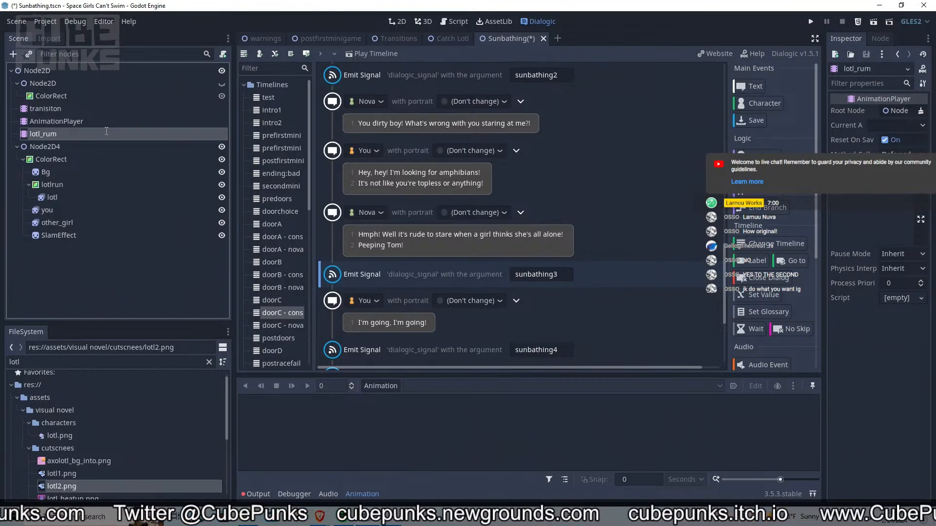
pyautogui.click(106, 131)
pyautogui.click(106, 131)
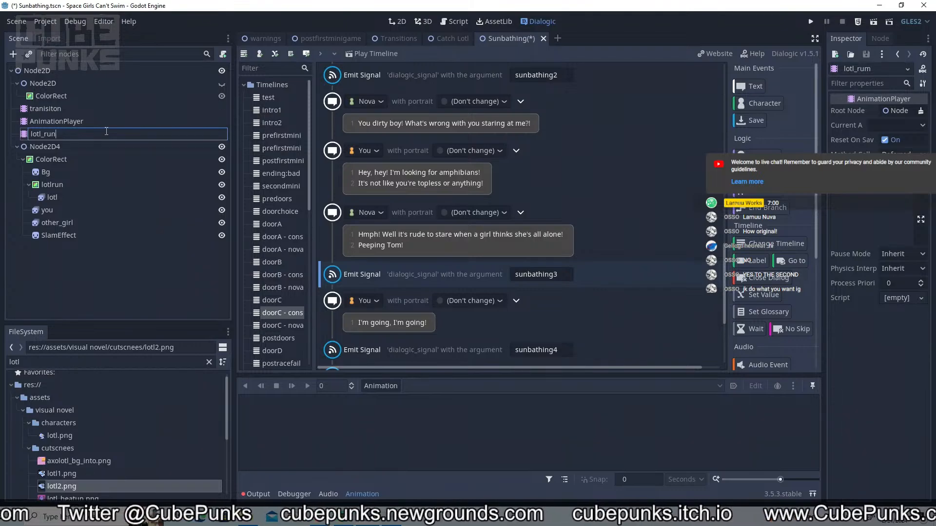
pyautogui.press('Return')
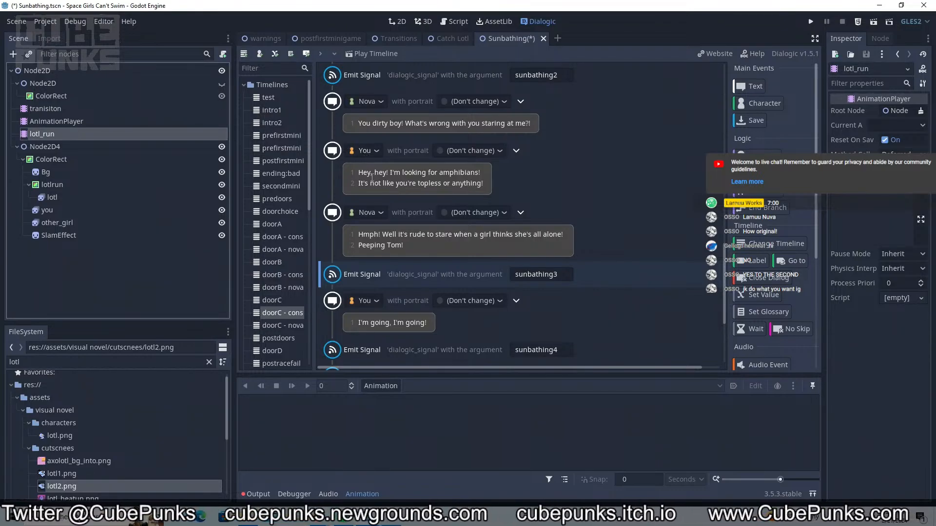
# Add a 1.5-second Wait event between the sunbathing4 and load door choice signals in the timeline
pyautogui.scroll(-3, 621, 318)
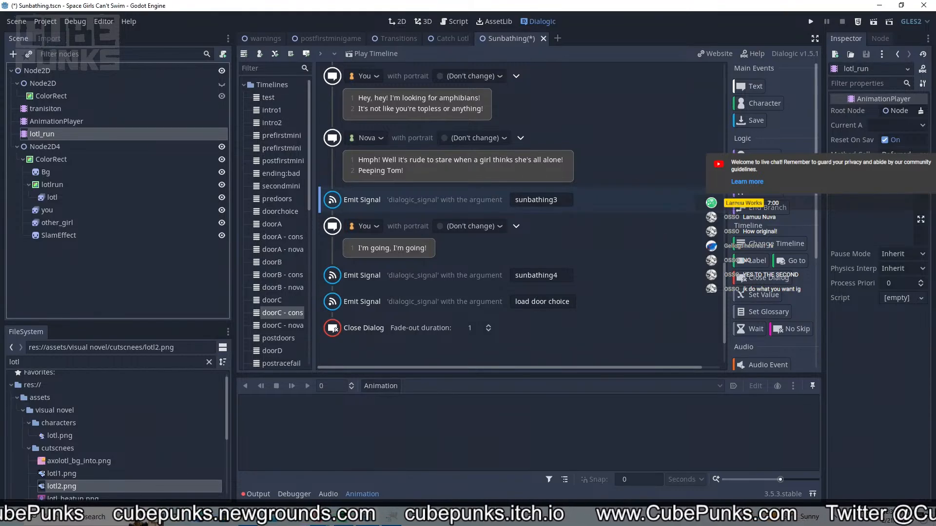
pyautogui.scroll(-3, 757, 258)
pyautogui.scroll(3, 757, 263)
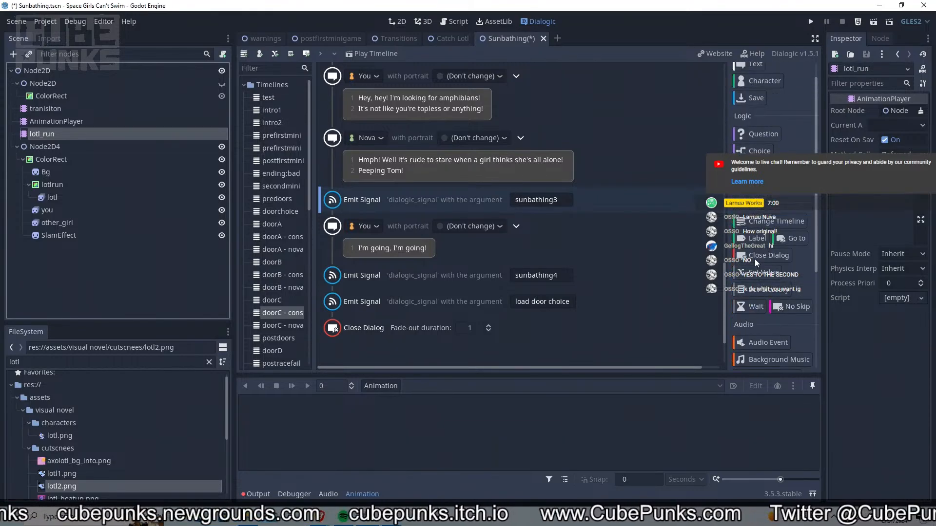
pyautogui.scroll(-5, 756, 263)
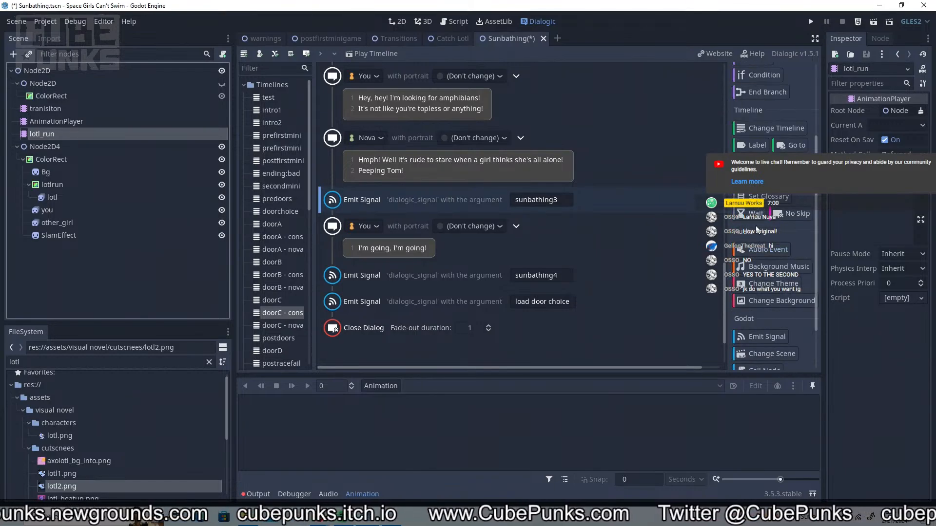
pyautogui.click(631, 285)
pyautogui.click(756, 213)
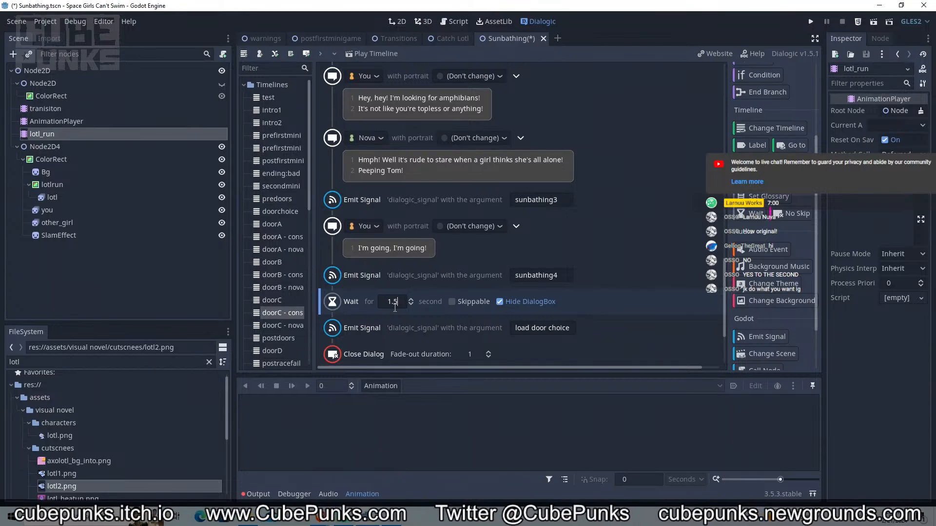
pyautogui.press('Return')
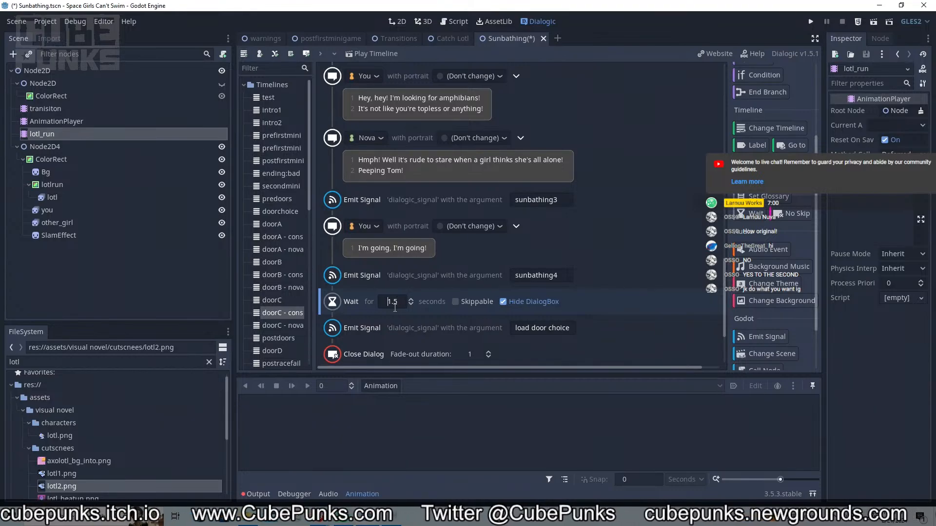
# Return to the 2D scene view and move the lotl_run node above AnimationPlayer in the scene tree
pyautogui.click(397, 21)
pyautogui.click(105, 147)
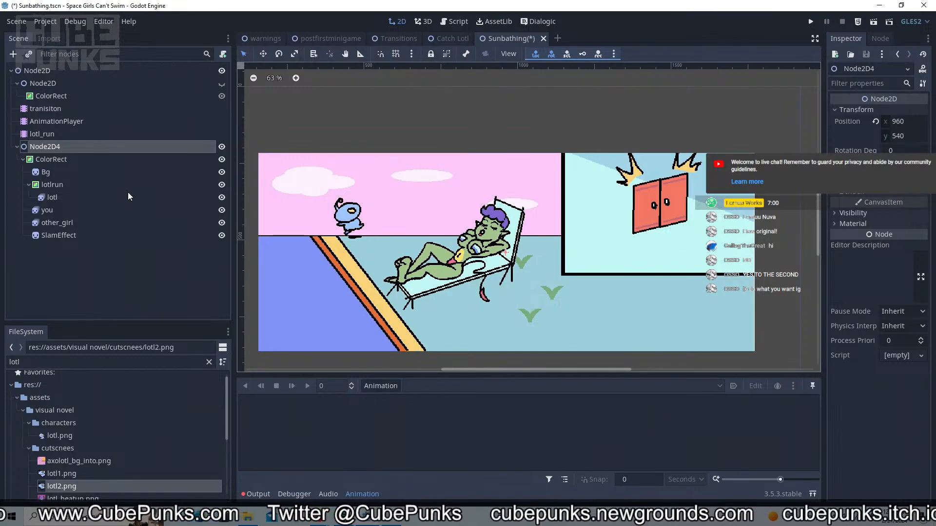
pyautogui.click(107, 134)
pyautogui.moveTo(94, 136); pyautogui.dragTo(95, 116)
# Create a new animation named play on the lotl_run animation player
pyautogui.click(387, 386)
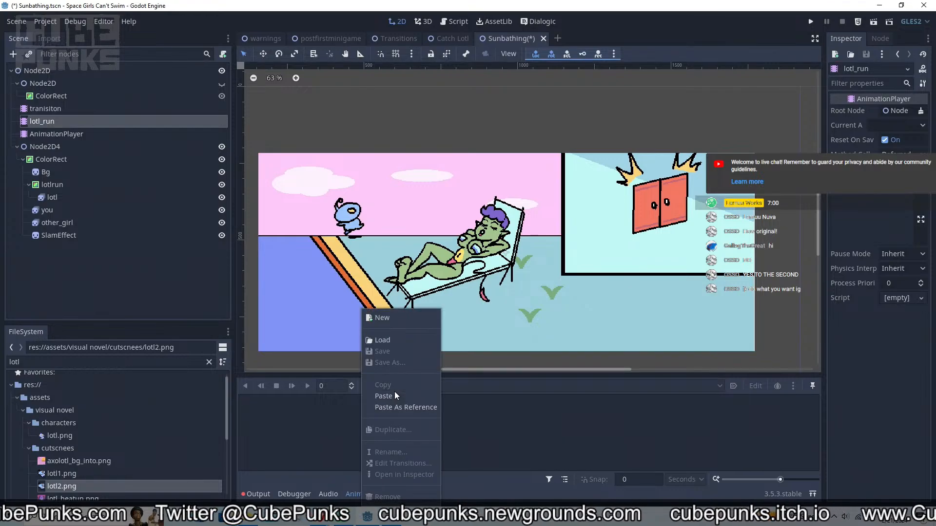
pyautogui.click(415, 317)
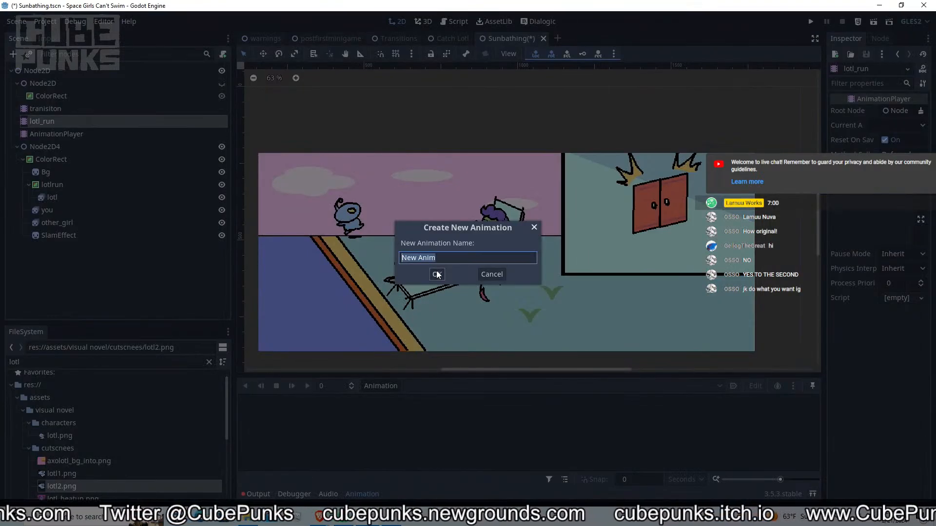
pyautogui.write('pla')
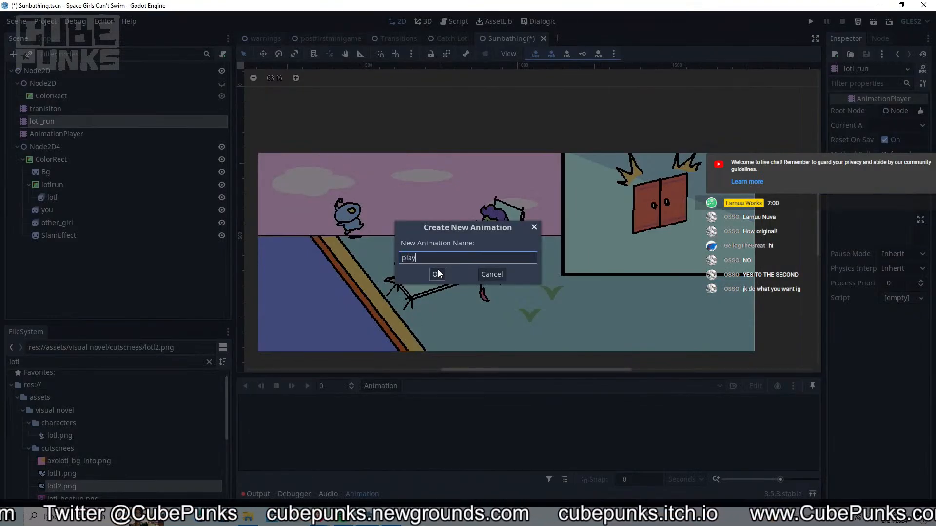
pyautogui.write('y')
pyautogui.click(437, 274)
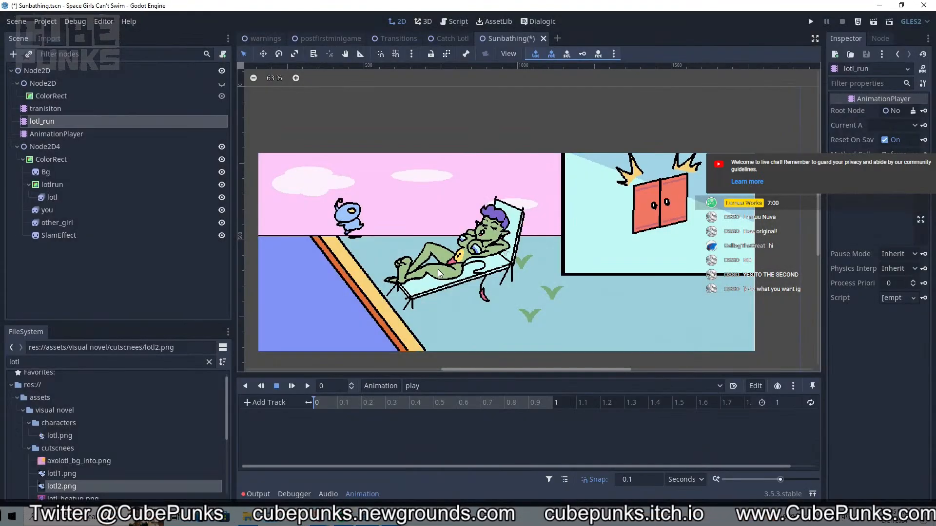
# Add a property track for the lotl sprite's position and place its first key at time 0
pyautogui.click(271, 404)
pyautogui.click(276, 414)
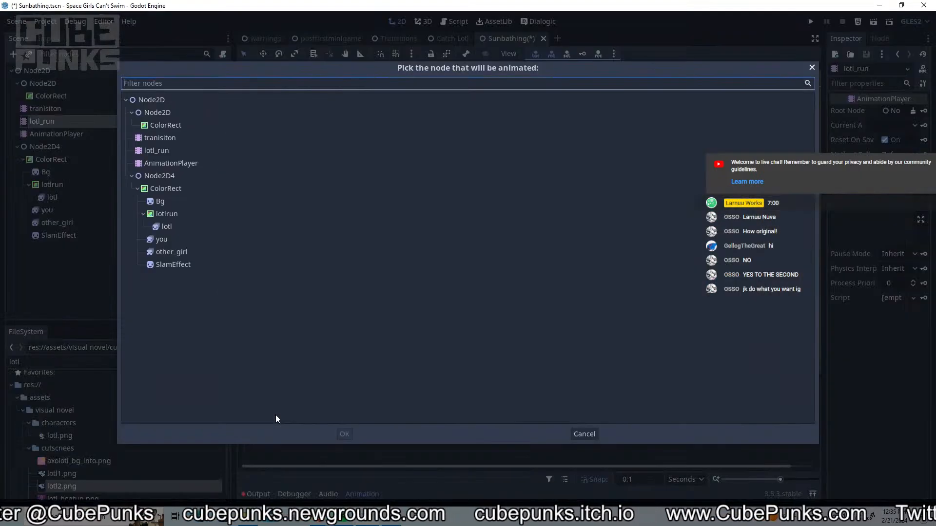
pyautogui.click(186, 221)
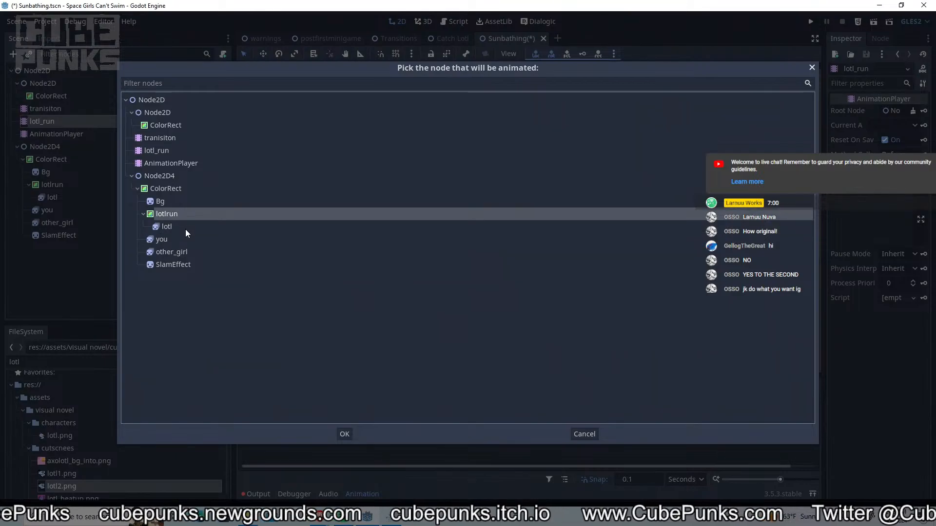
pyautogui.doubleClick(186, 229)
pyautogui.write('l]\\')
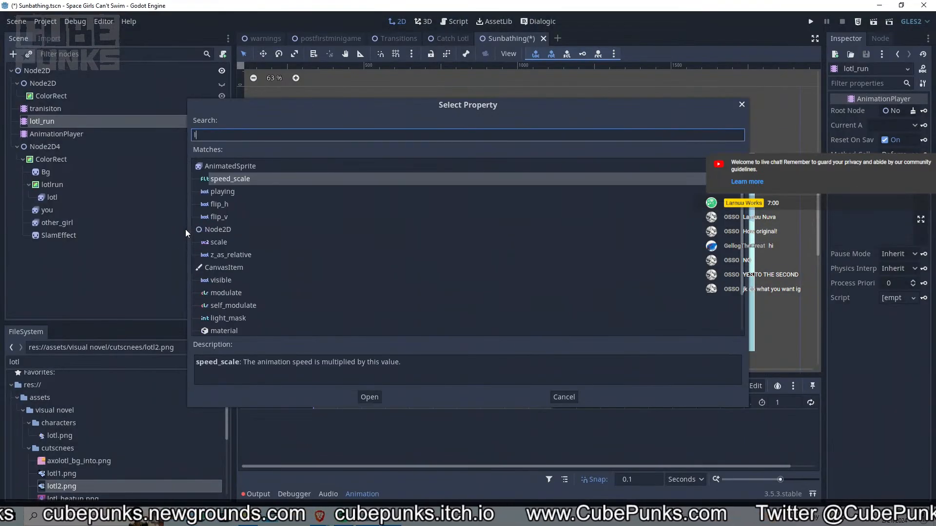
pyautogui.press('BackSpace')
pyautogui.press('BackSpace')
pyautogui.press('BackSpace')
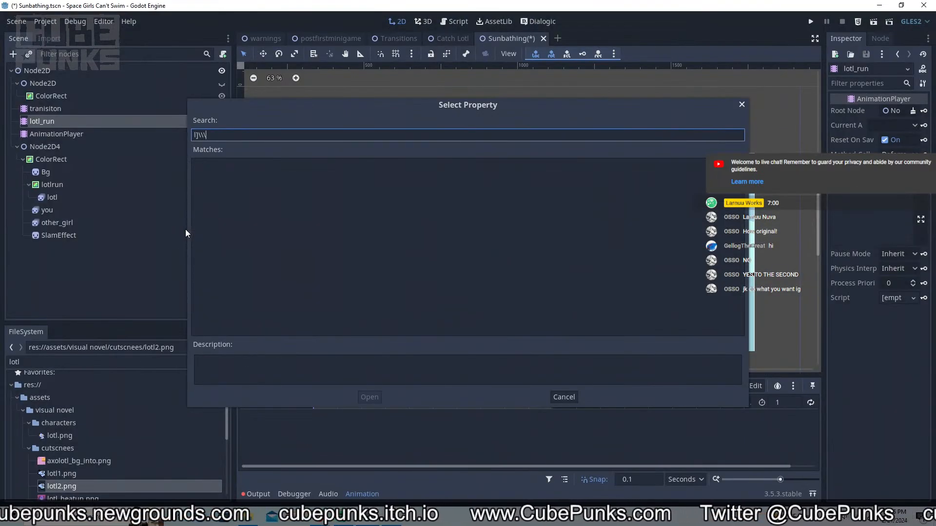
pyautogui.write('pos')
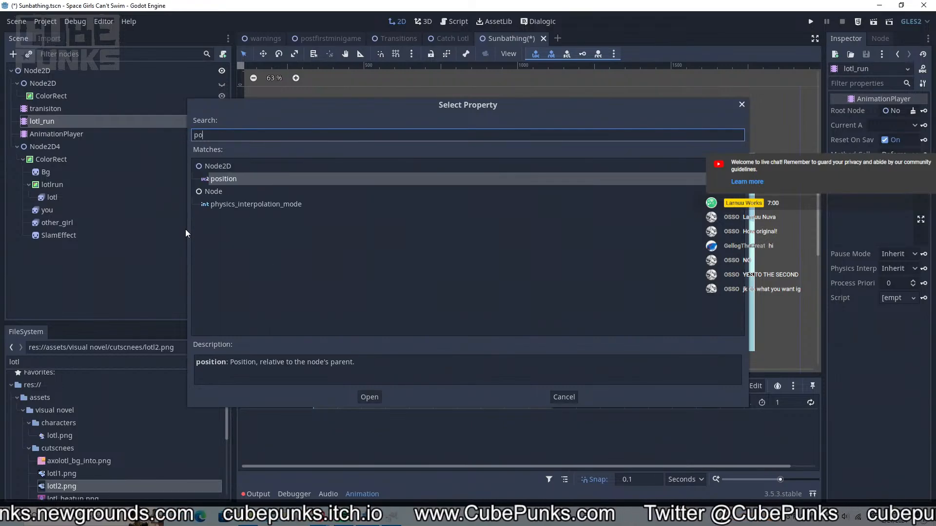
pyautogui.press('Return')
pyautogui.rightClick(330, 424)
pyautogui.click(348, 433)
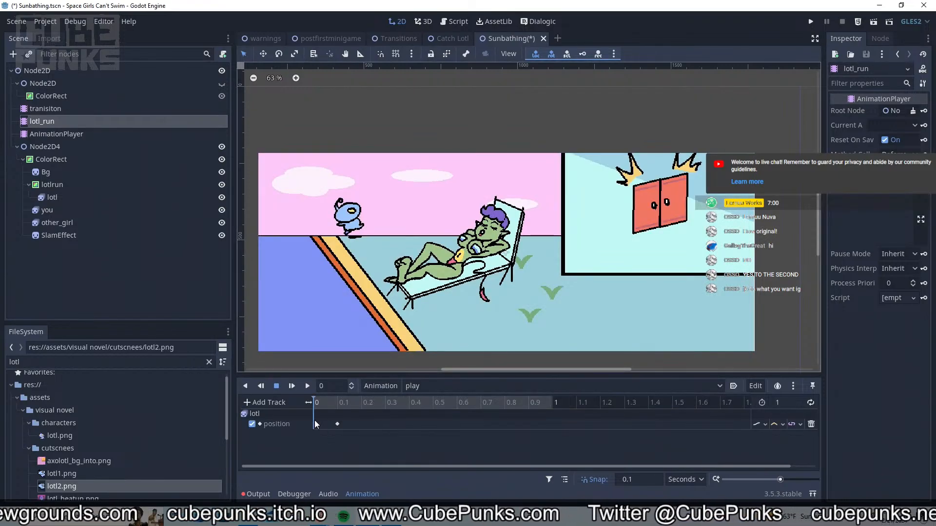
pyautogui.click(314, 425)
# Add a property track for the lotl sprite's playing property and key it as On at time 0
pyautogui.click(261, 402)
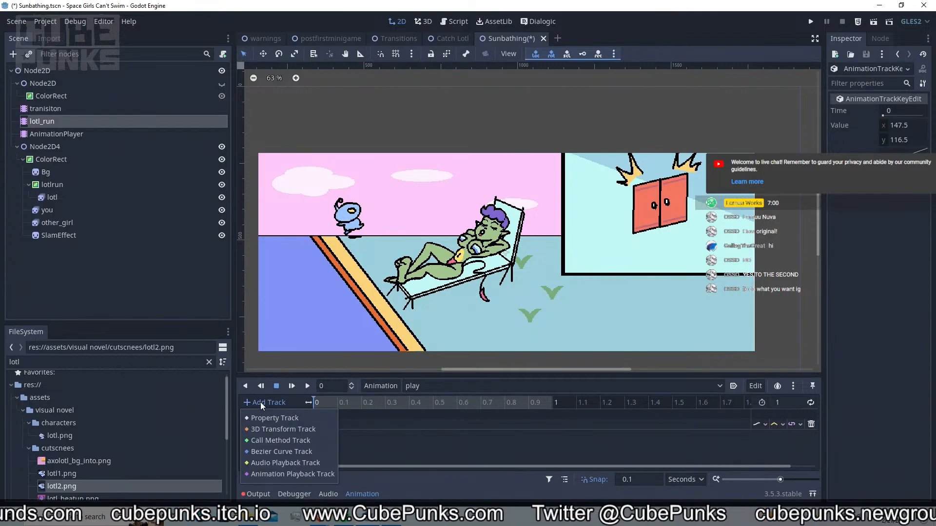
pyautogui.click(266, 417)
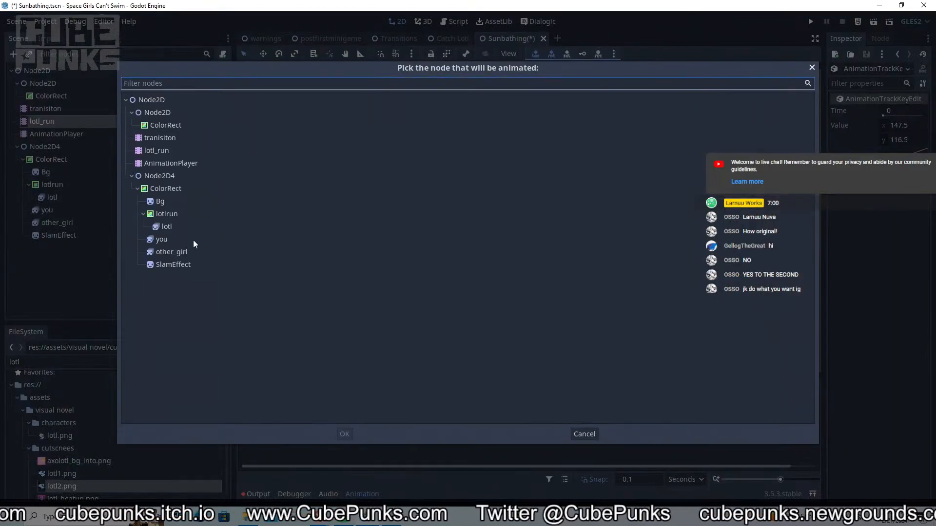
pyautogui.doubleClick(197, 227)
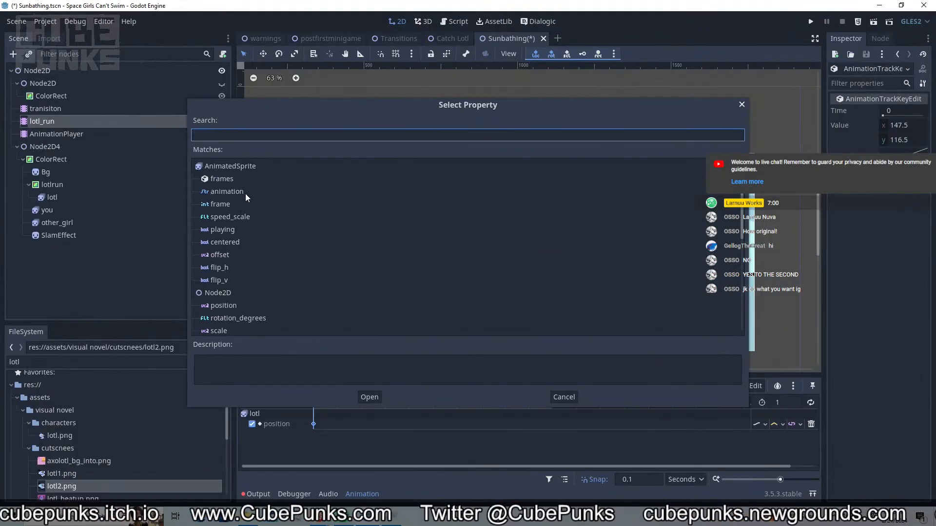
pyautogui.doubleClick(235, 229)
pyautogui.rightClick(321, 435)
pyautogui.click(336, 440)
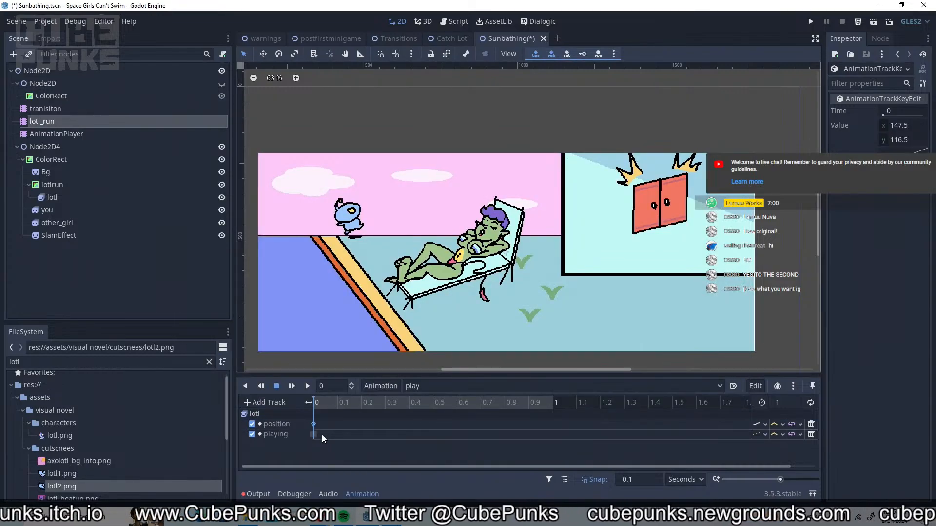
pyautogui.click(314, 434)
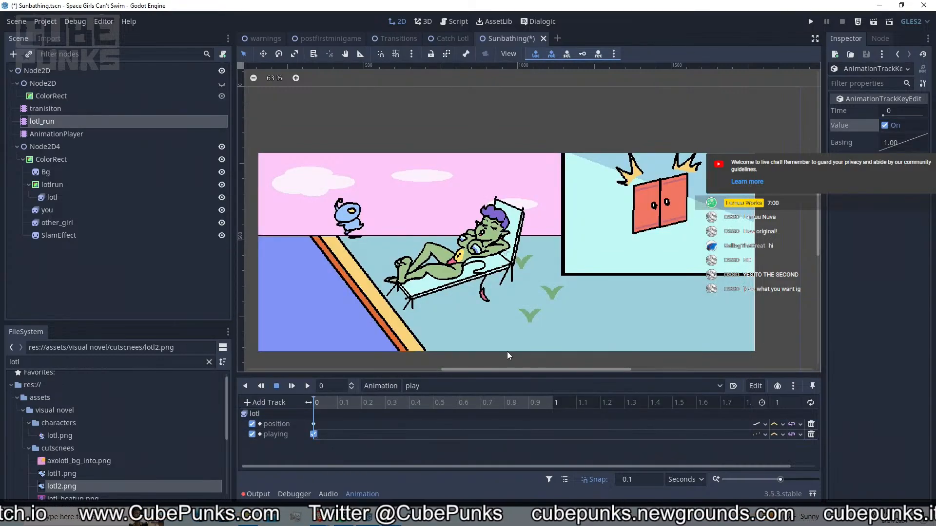
# Move the lotl sprite horizontally to x 519.5, outside the lotlrun clipping area, and key its position at 1 second
pyautogui.click(292, 387)
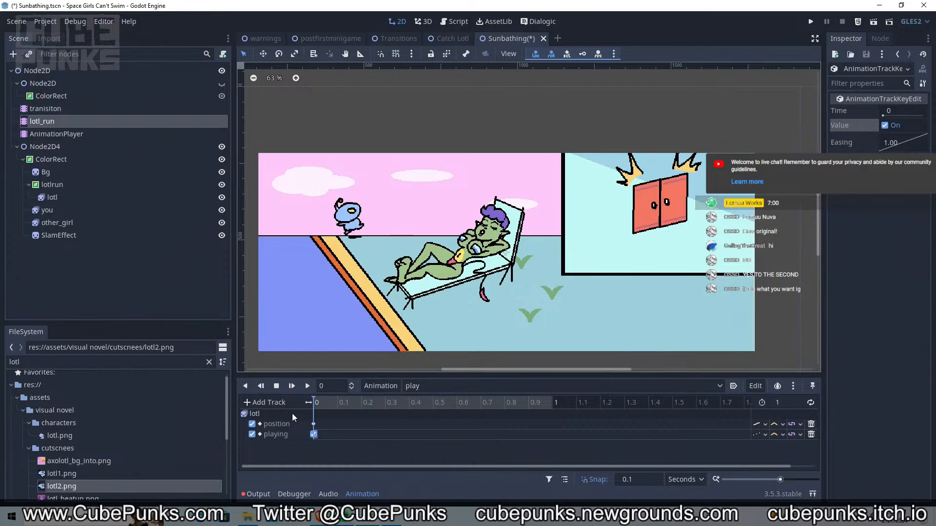
pyautogui.click(75, 198)
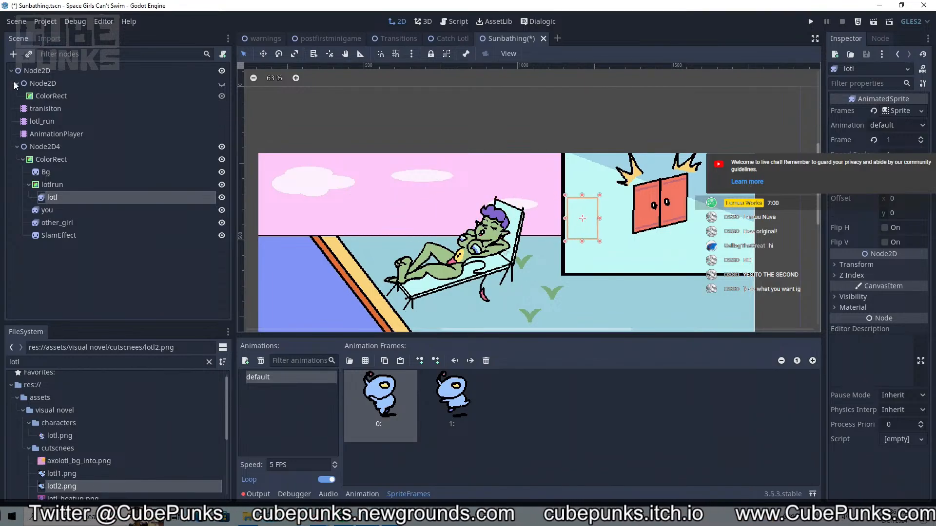
pyautogui.click(63, 123)
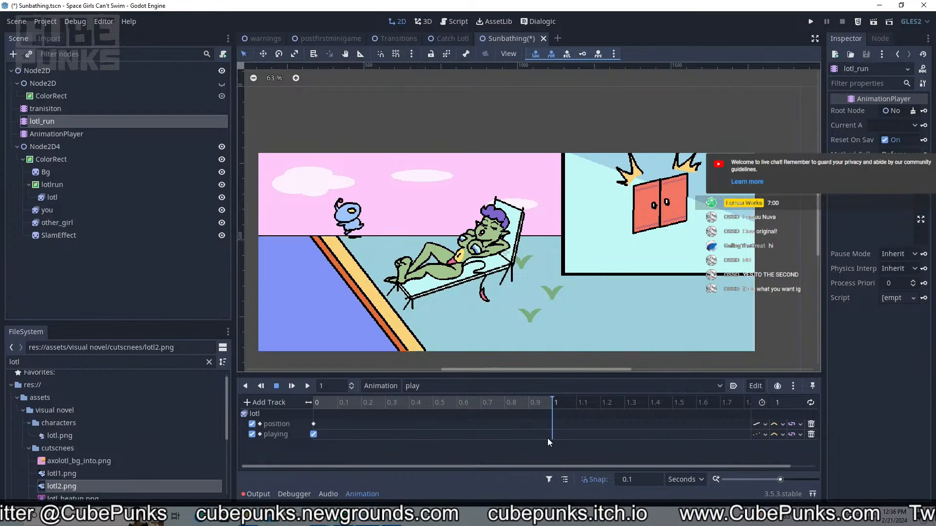
pyautogui.click(67, 189)
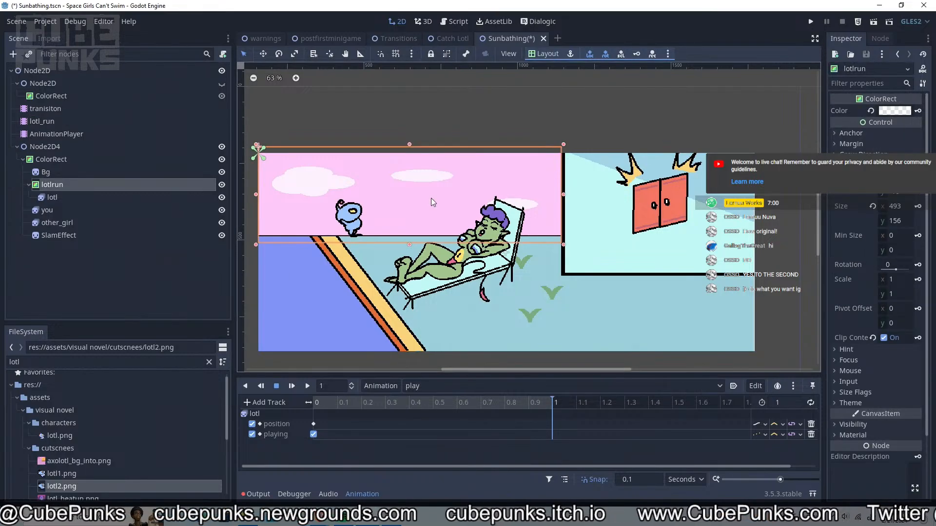
pyautogui.click(183, 193)
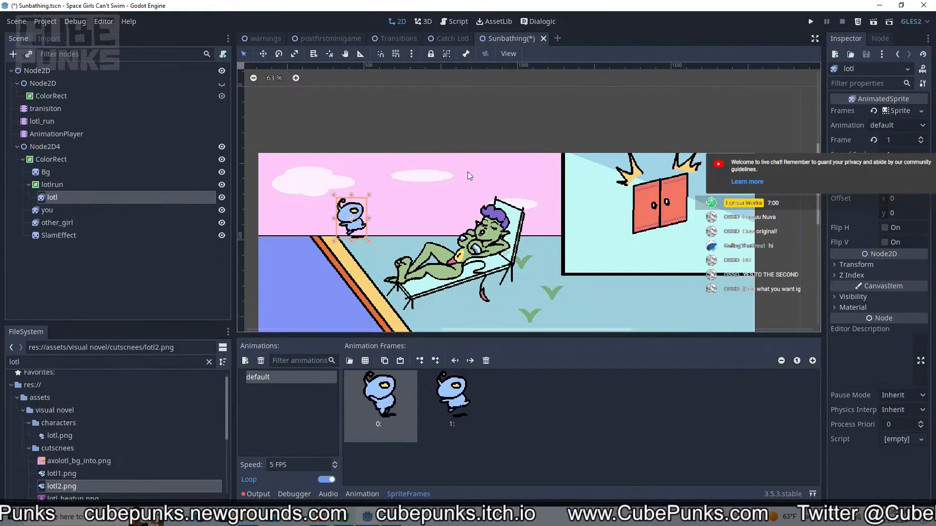
pyautogui.click(159, 122)
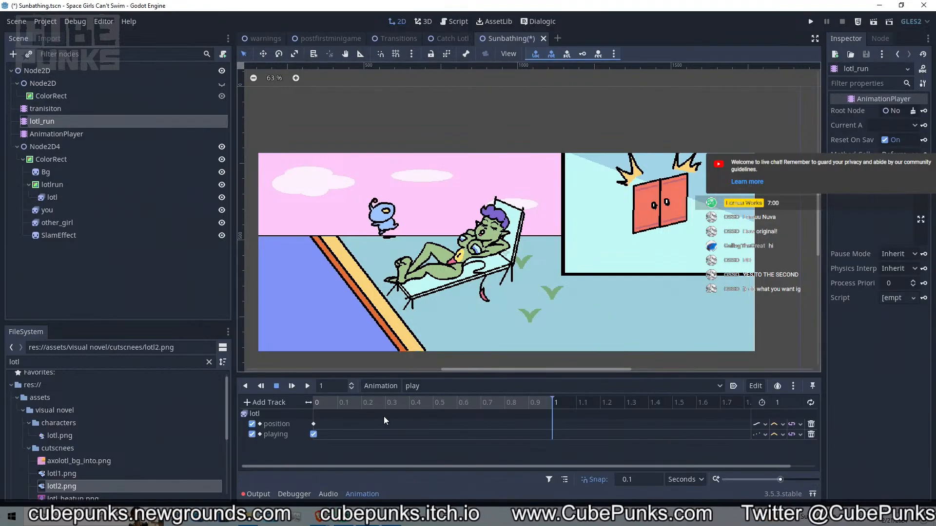
pyautogui.click(73, 185)
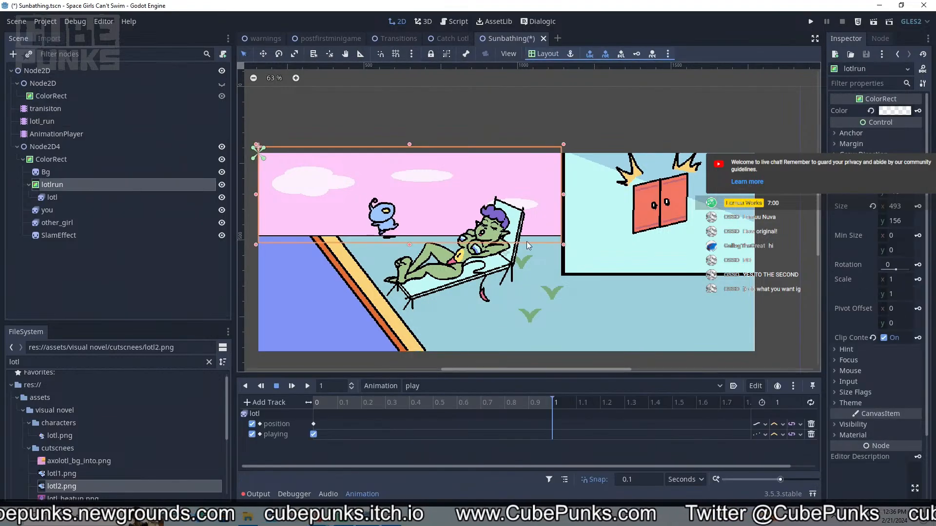
pyautogui.click(112, 198)
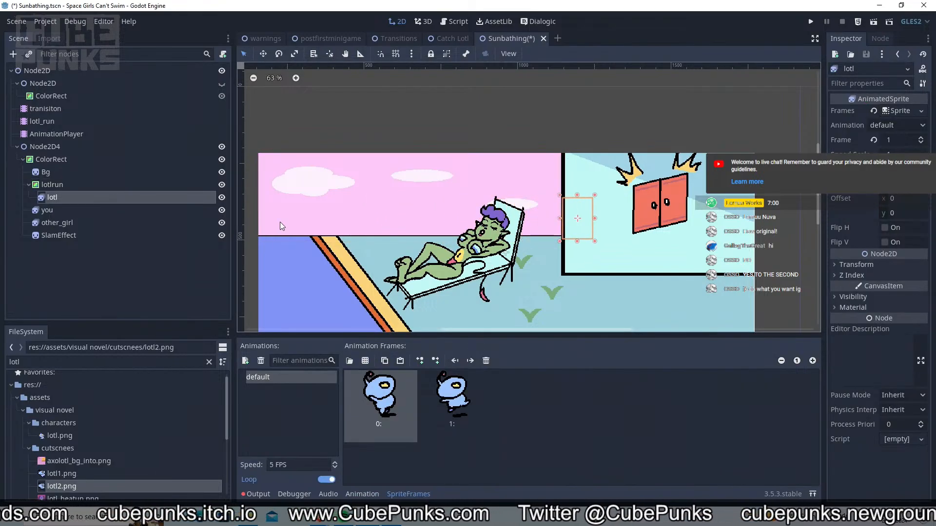
pyautogui.click(60, 120)
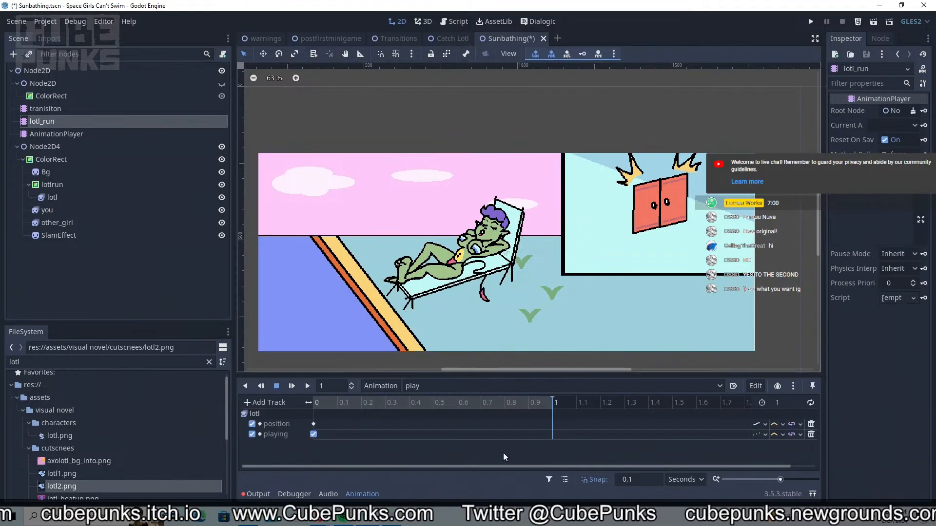
pyautogui.rightClick(557, 427)
pyautogui.click(584, 436)
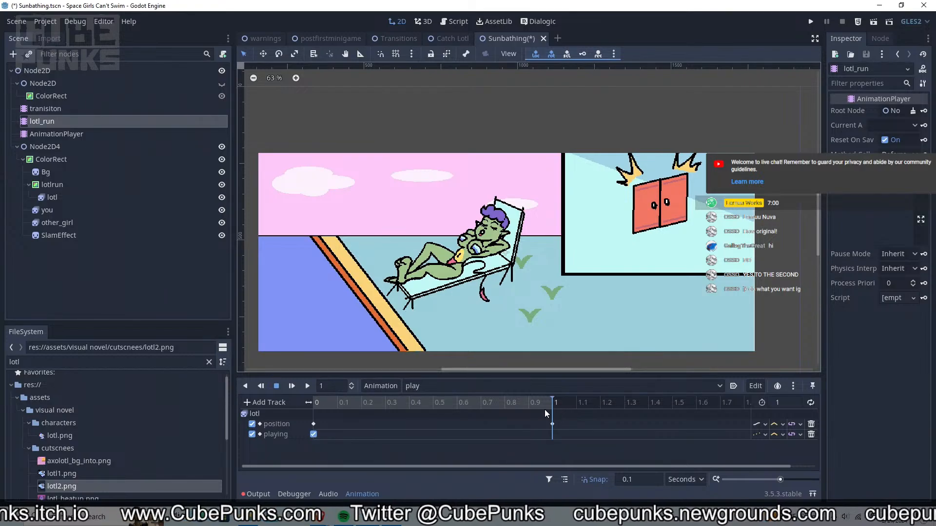
# Preview the lotl run and set the play animation's length to 3 seconds
pyautogui.press('a')
pyautogui.press('d')
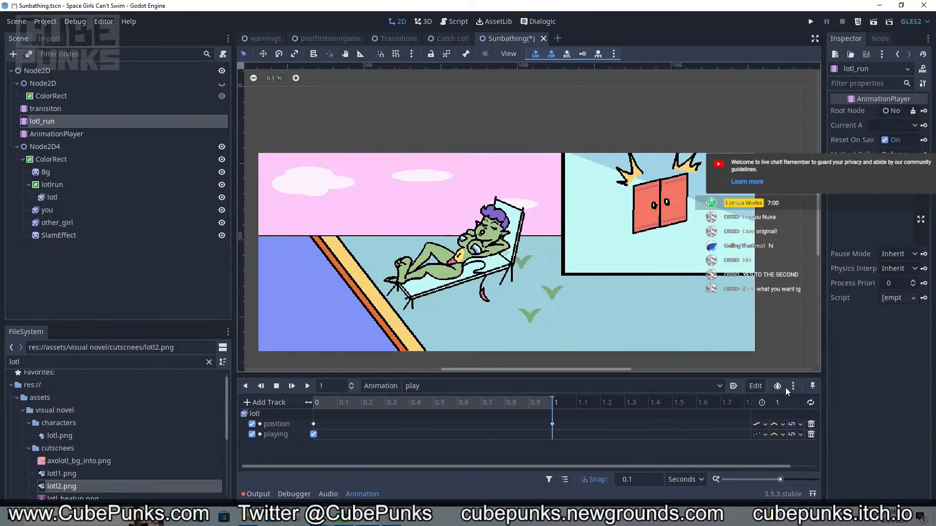
pyautogui.click(784, 402)
pyautogui.write('5')
pyautogui.moveTo(778, 481); pyautogui.dragTo(778, 478)
pyautogui.click(781, 404)
pyautogui.write('3')
pyautogui.press('Return')
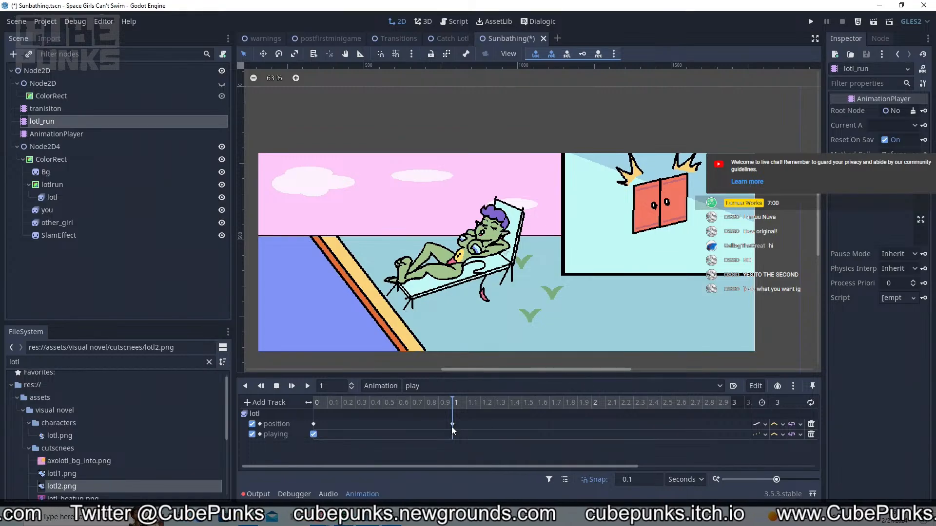
# Move lotl's end position key to 3 seconds and preview the slower run from the start
pyautogui.moveTo(452, 424); pyautogui.dragTo(732, 411)
pyautogui.hotkey('shift', 'd')
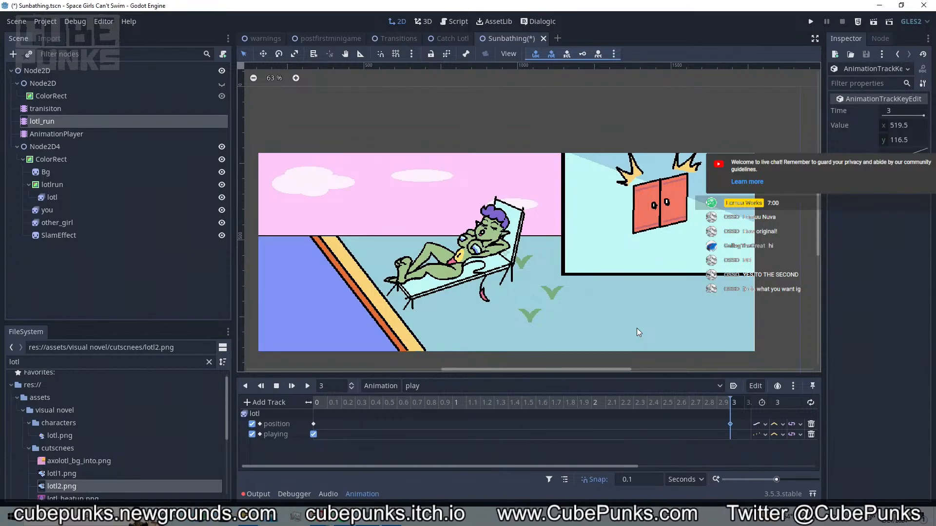
pyautogui.moveTo(561, 403); pyautogui.dragTo(314, 355)
pyautogui.hotkey('shift', 'd')
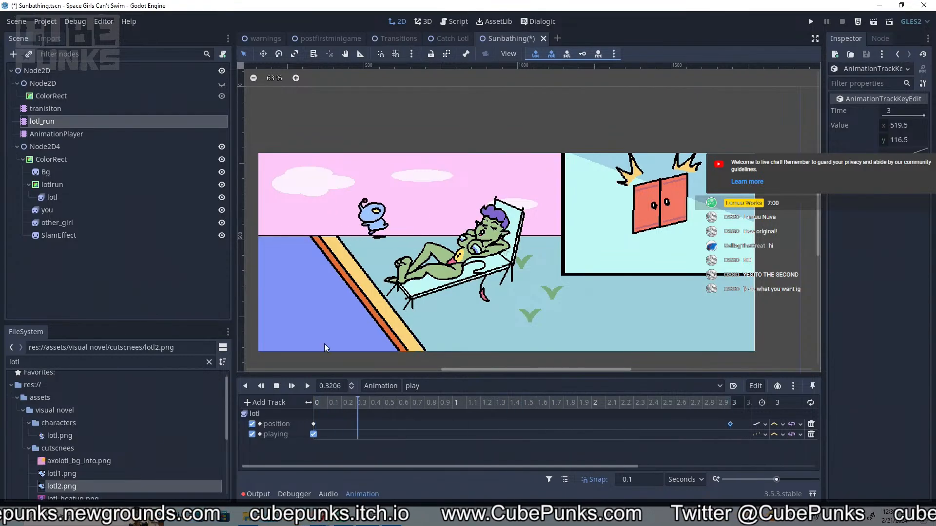
# Create a new animation named reset on the AnimationPlayer node
pyautogui.click(111, 138)
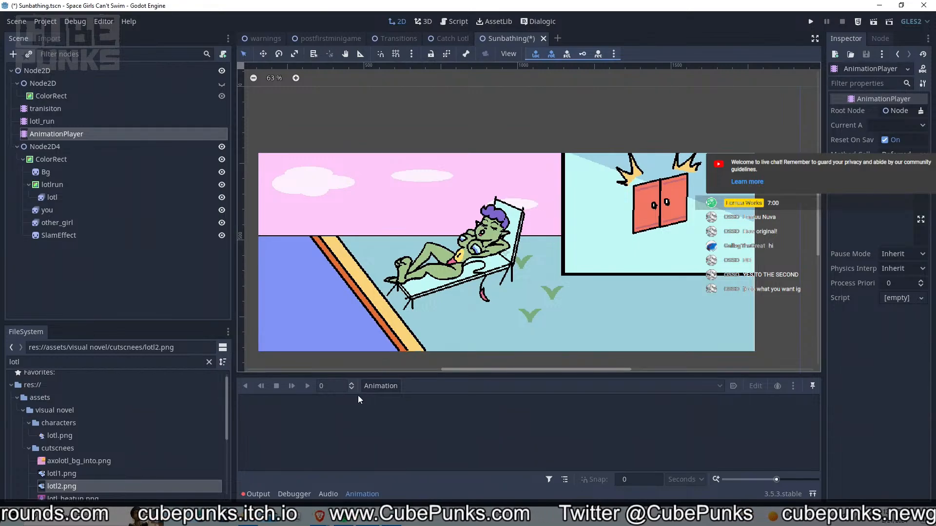
pyautogui.click(374, 387)
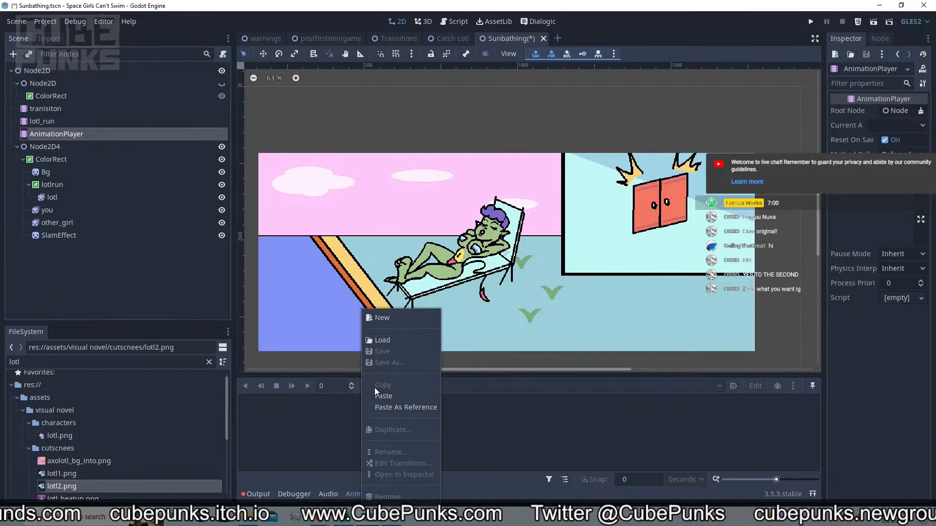
pyautogui.click(393, 315)
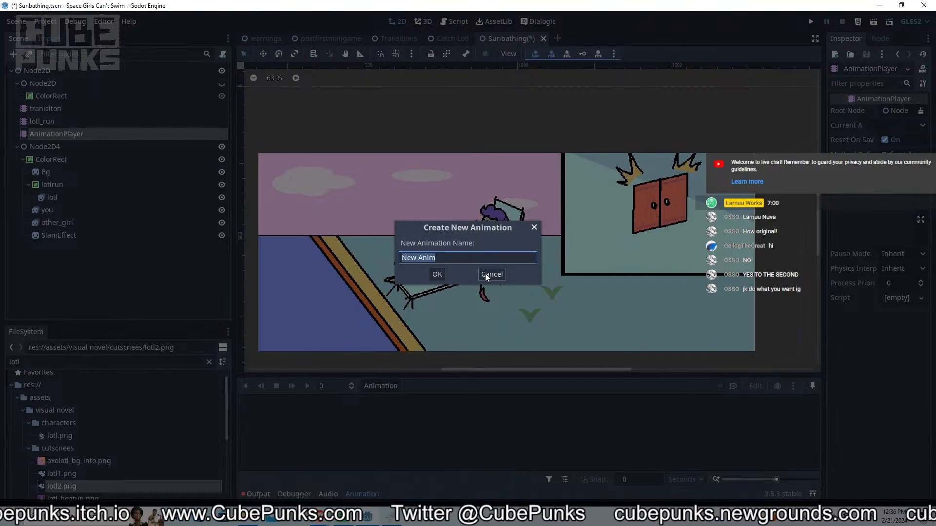
pyautogui.write('reset')
pyautogui.press('Return')
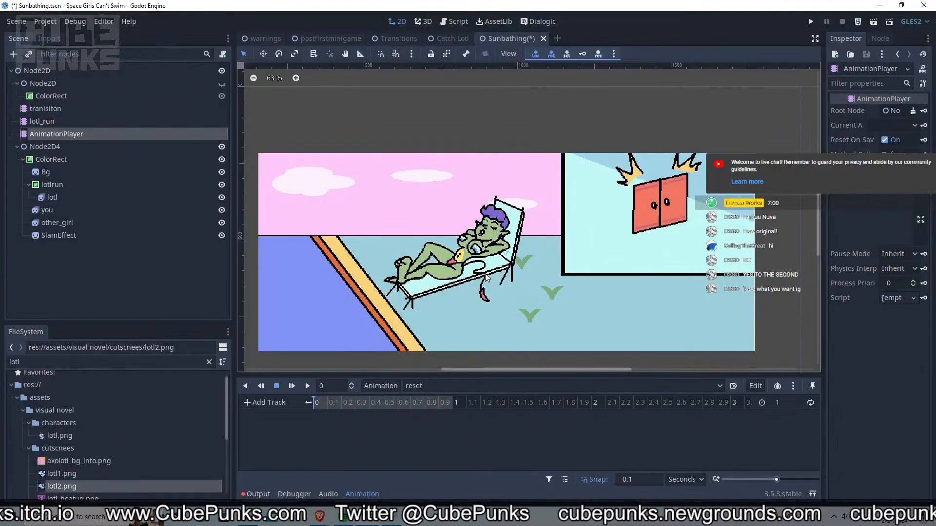
# Add a property track for other_girl's frames to the reset animation and insert a key on it
pyautogui.click(273, 403)
pyautogui.click(271, 418)
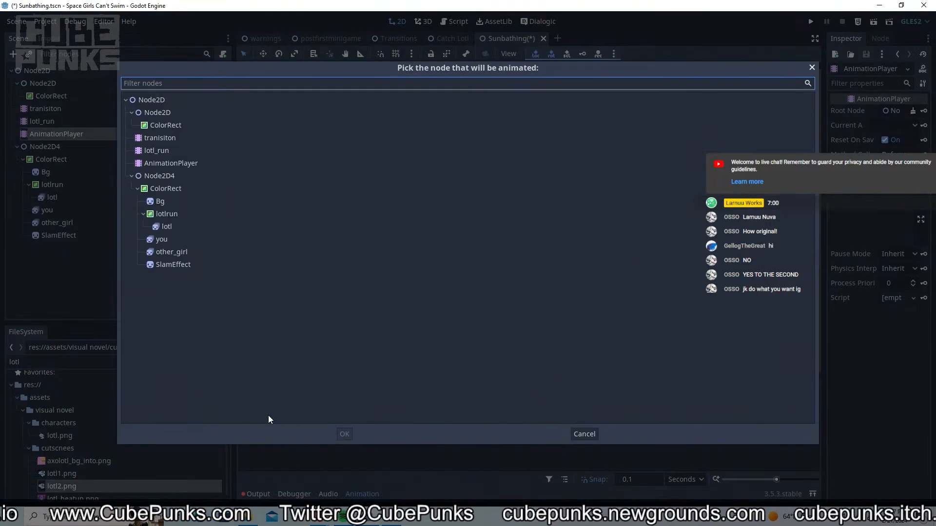
pyautogui.doubleClick(188, 249)
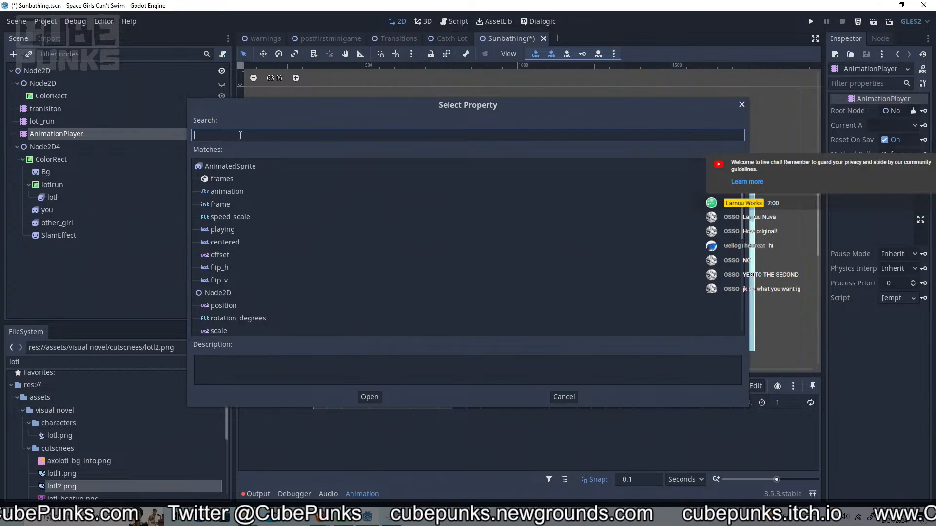
pyautogui.press('Down')
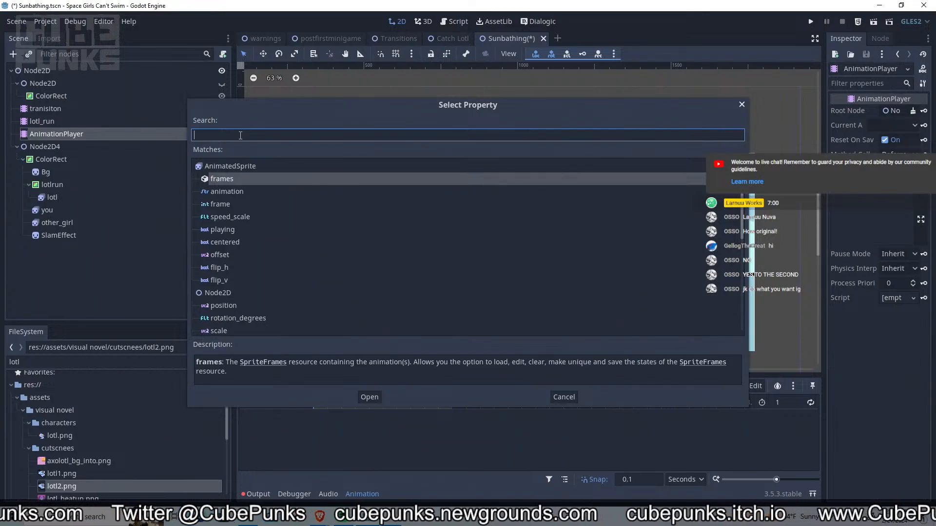
pyautogui.press('Down')
pyautogui.press('Up')
pyautogui.press('Return')
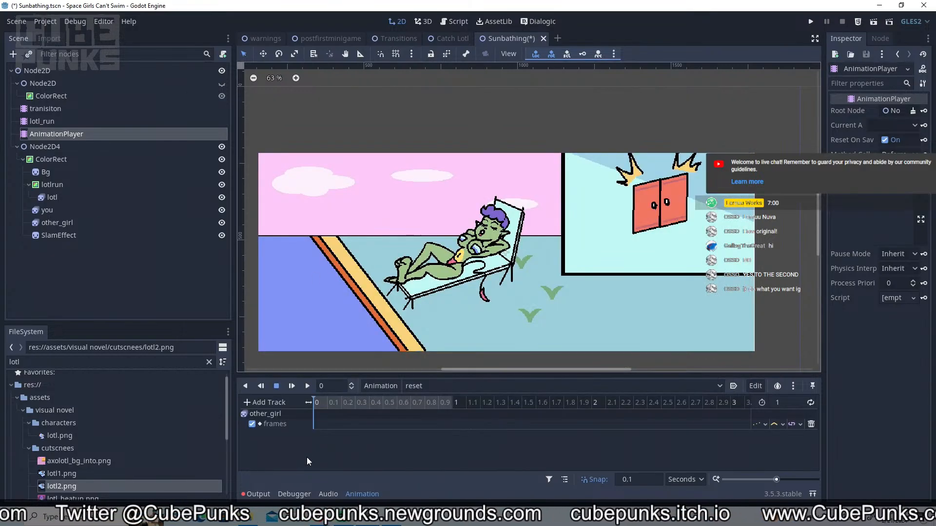
pyautogui.rightClick(345, 421)
pyautogui.click(356, 429)
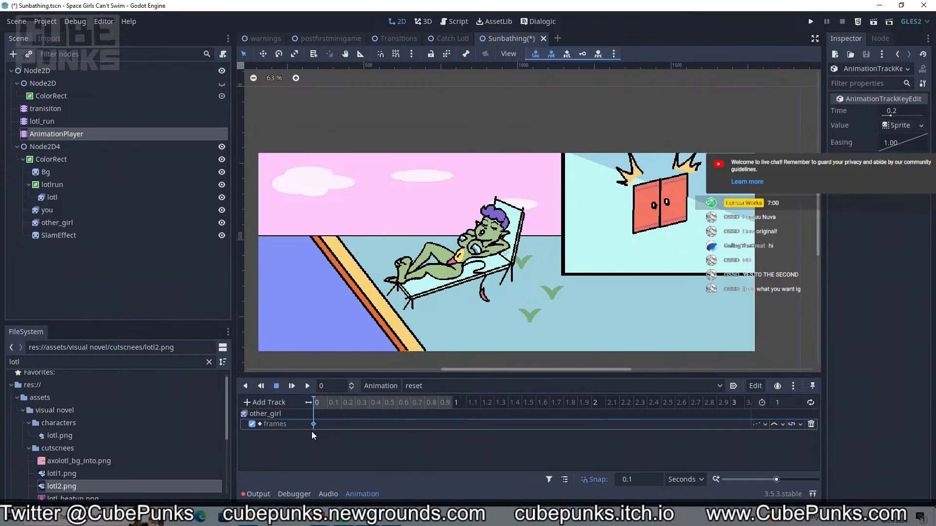
# Change the other_girl track's property from frames to frame and move its key to 0.2 seconds
pyautogui.doubleClick(276, 424)
pyautogui.press('BackSpace')
pyautogui.press('Return')
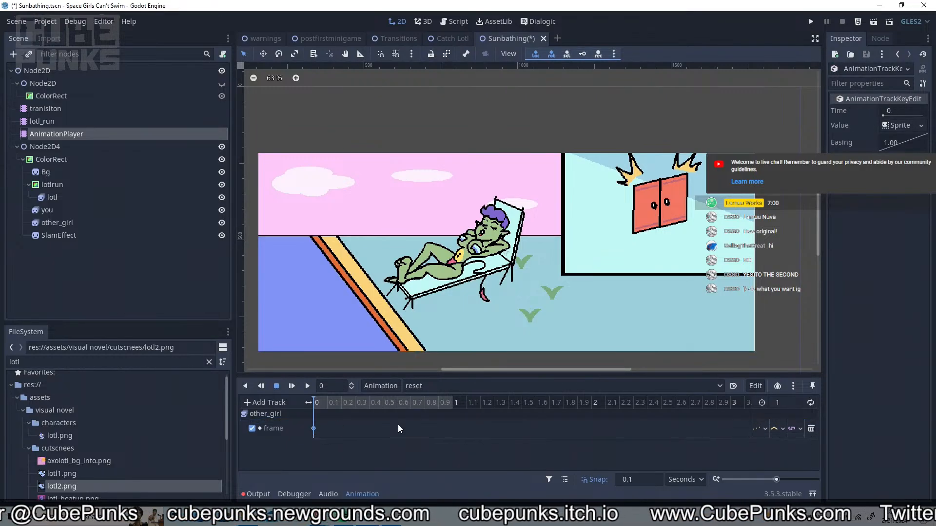
pyautogui.click(315, 429)
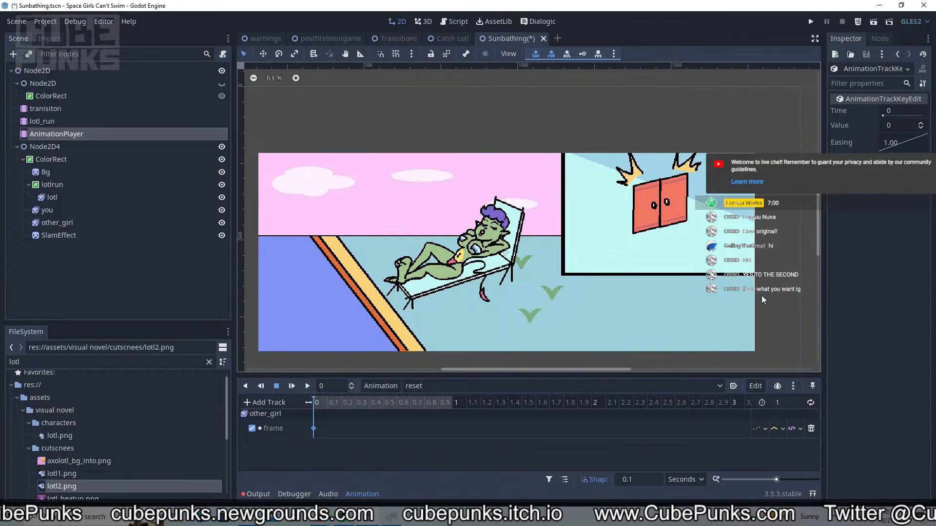
pyautogui.moveTo(312, 428); pyautogui.dragTo(342, 429)
pyautogui.doubleClick(274, 427)
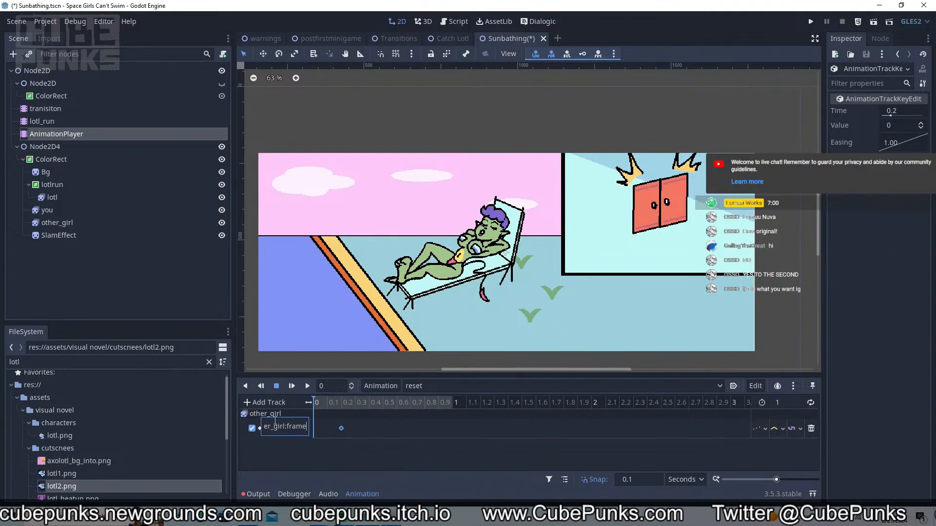
# Add another property track for other_girl's frames and insert a key at 0 seconds
pyautogui.click(265, 403)
pyautogui.click(300, 420)
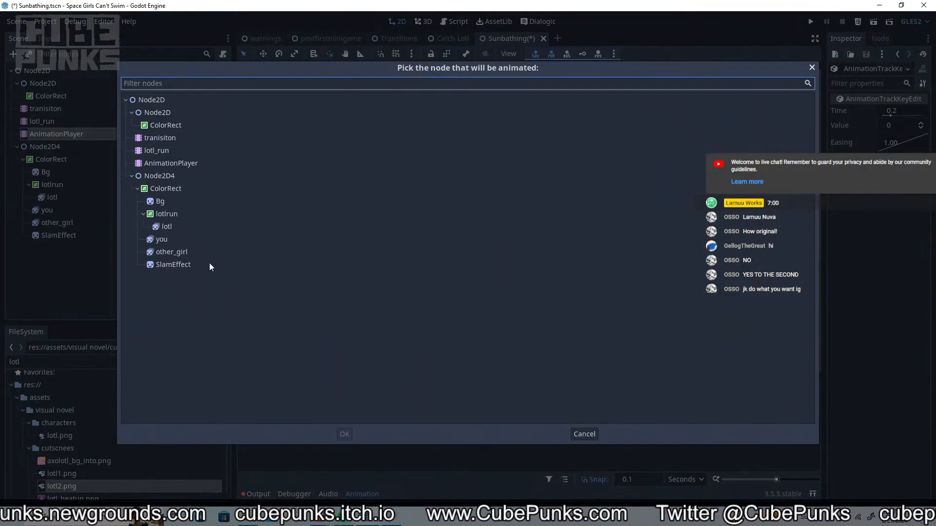
pyautogui.doubleClick(186, 248)
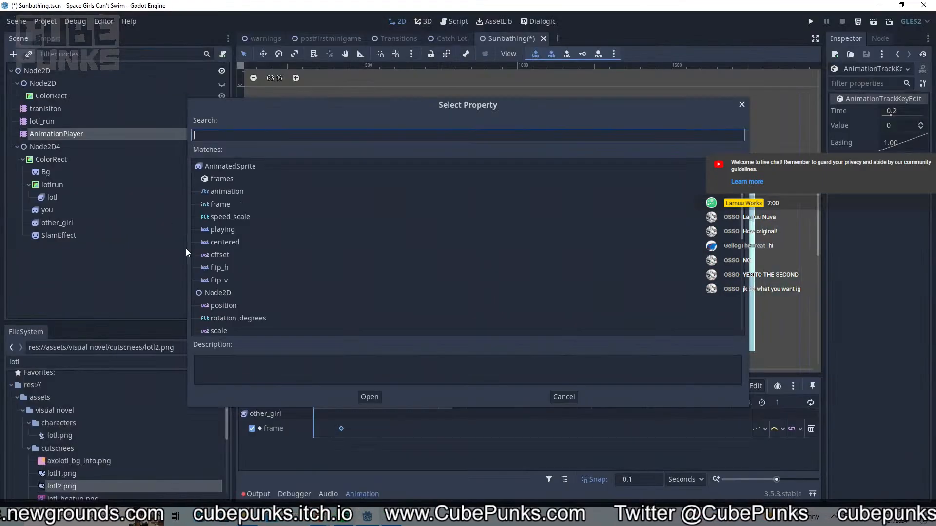
pyautogui.click(244, 176)
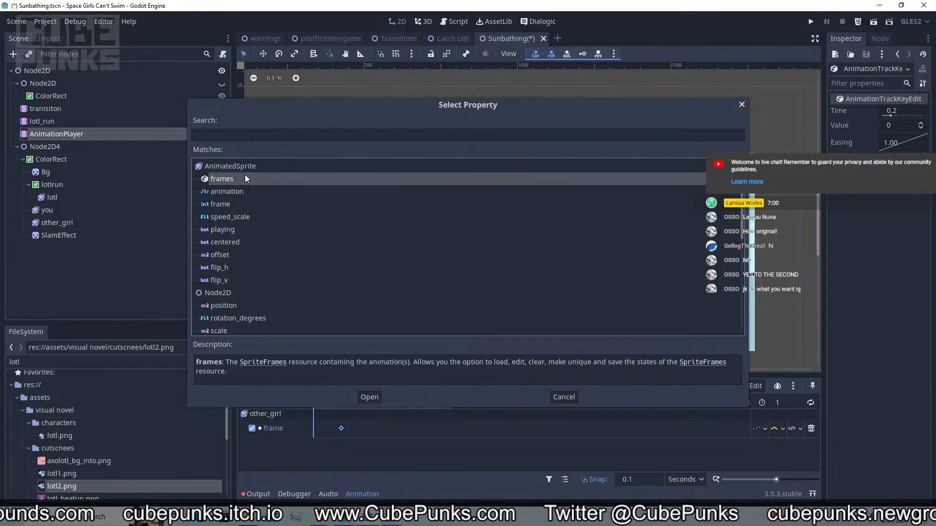
pyautogui.doubleClick(244, 176)
pyautogui.rightClick(315, 439)
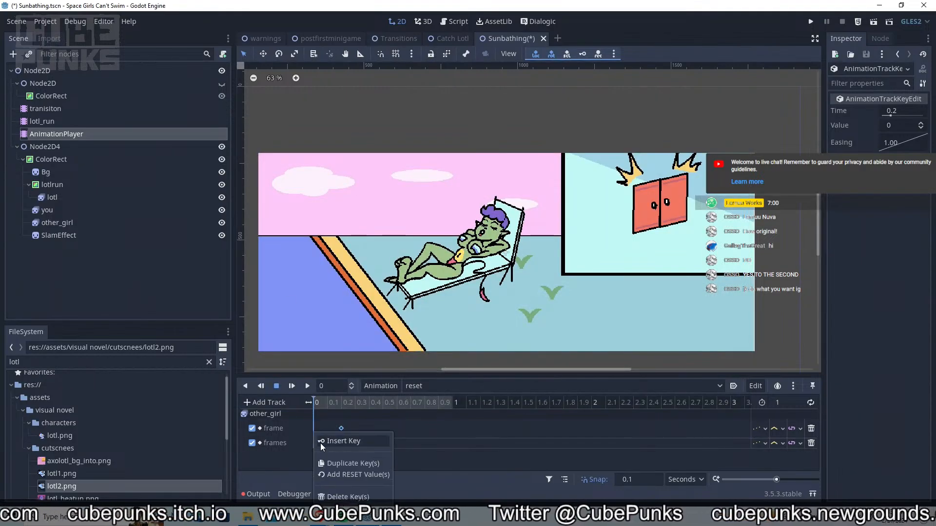
pyautogui.click(322, 443)
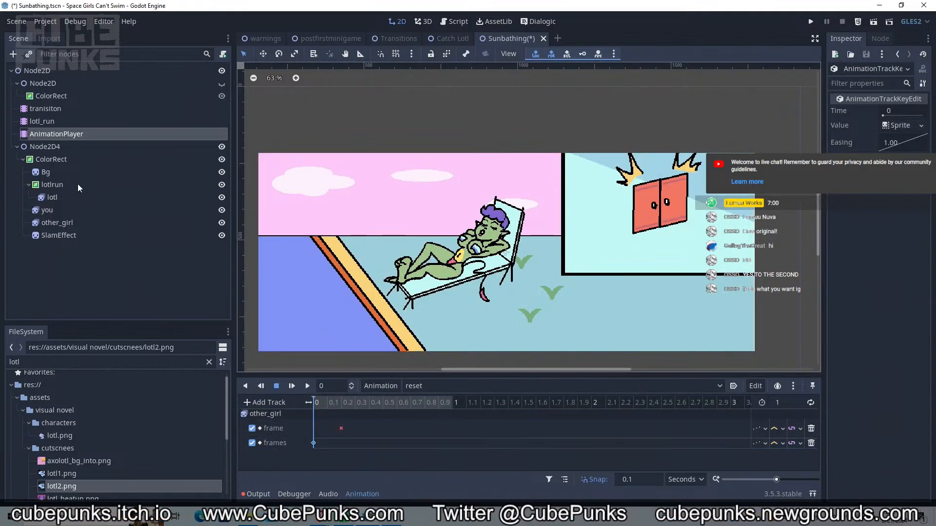
# Check the frames in other_girl's nova animation, save the scene and return to the AnimationPlayer's reset animation
pyautogui.click(78, 224)
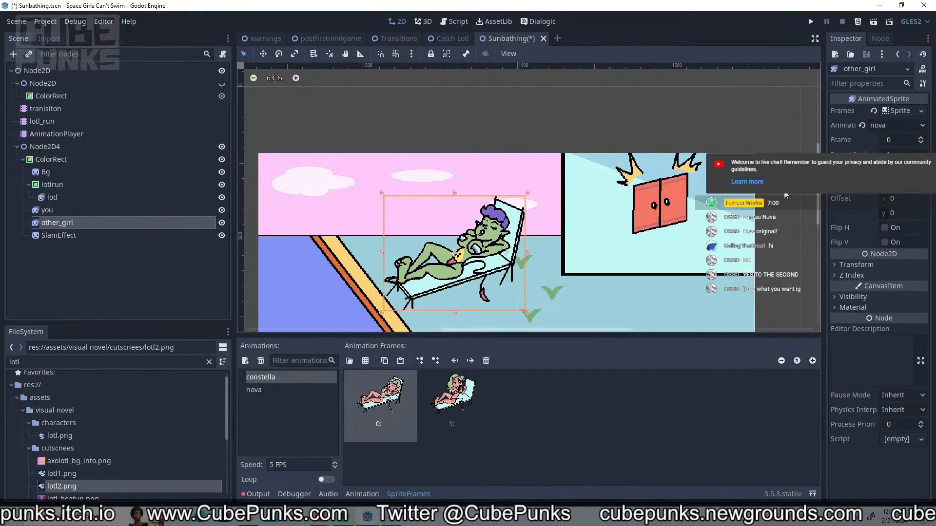
pyautogui.click(295, 393)
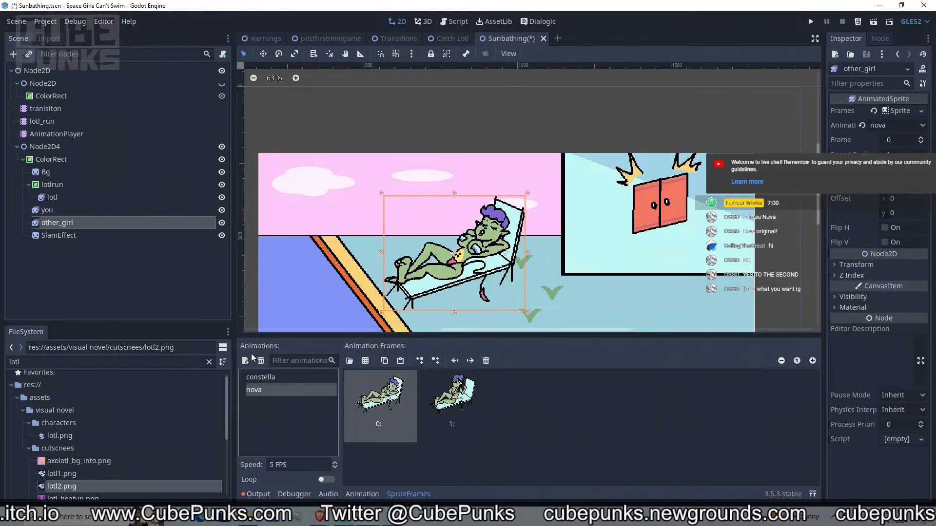
pyautogui.hotkey('ctrl', 's')
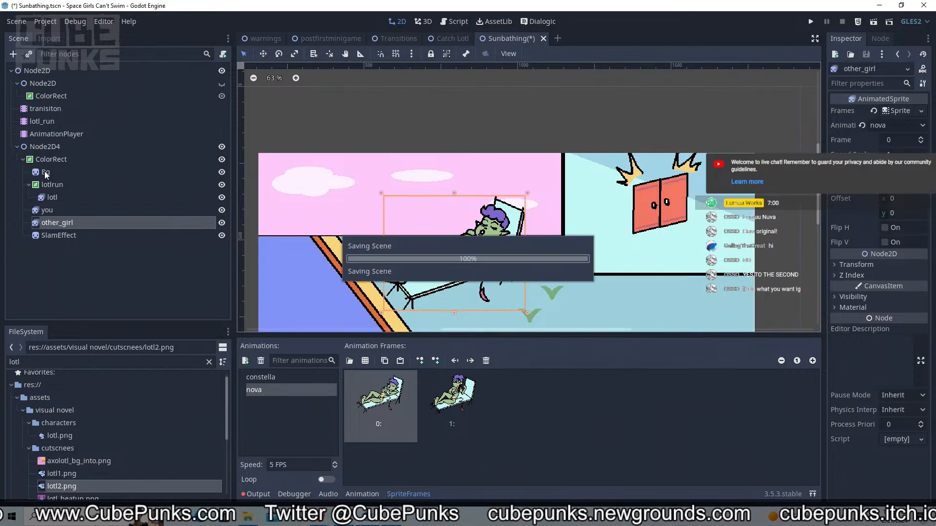
pyautogui.click(61, 135)
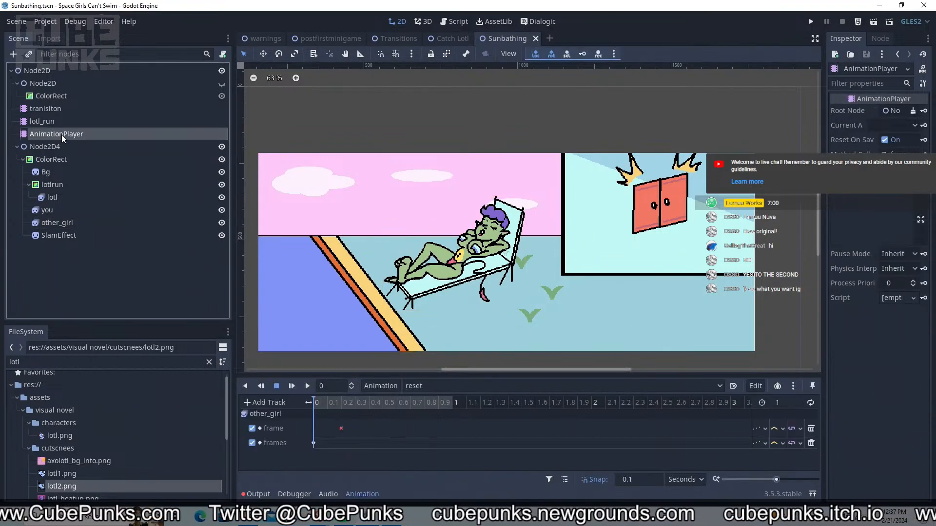
# Move other_girl's frames key to 0.3 seconds and inspect its sprite frames value
pyautogui.click(341, 429)
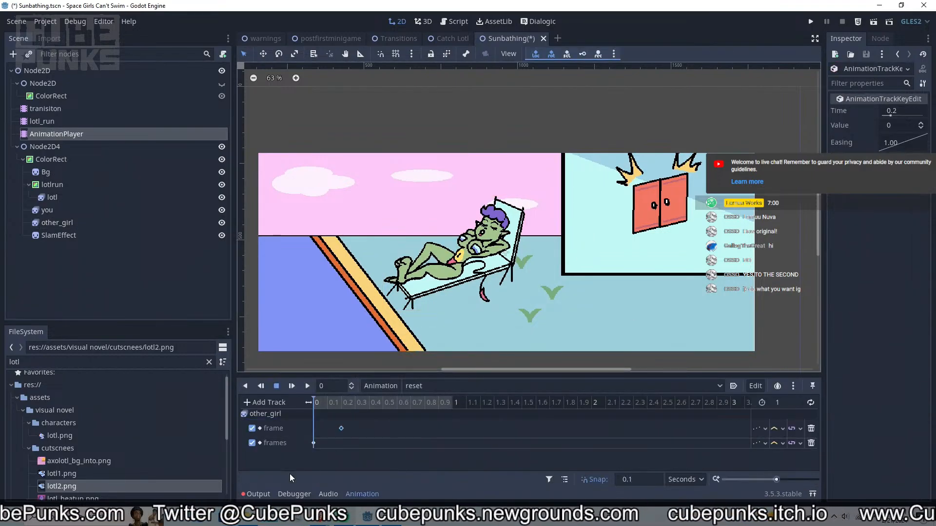
pyautogui.moveTo(314, 443); pyautogui.dragTo(355, 443)
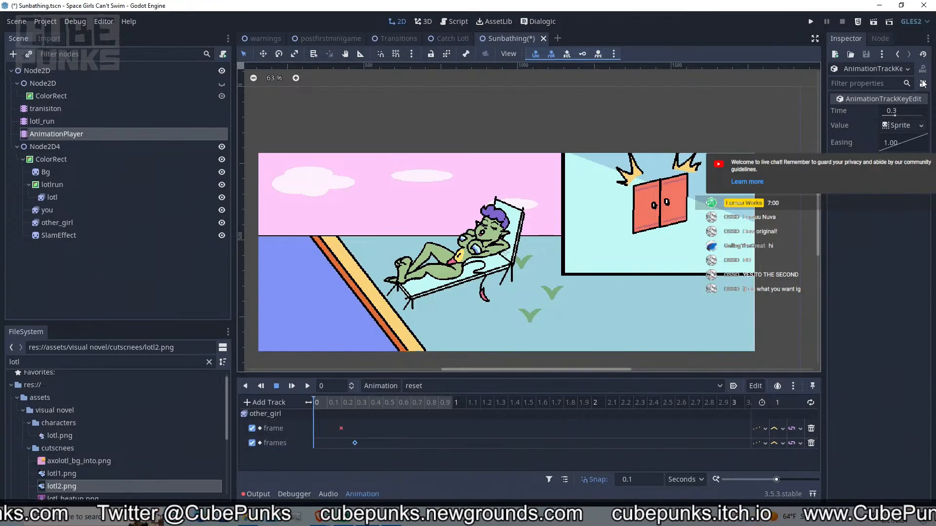
pyautogui.click(899, 125)
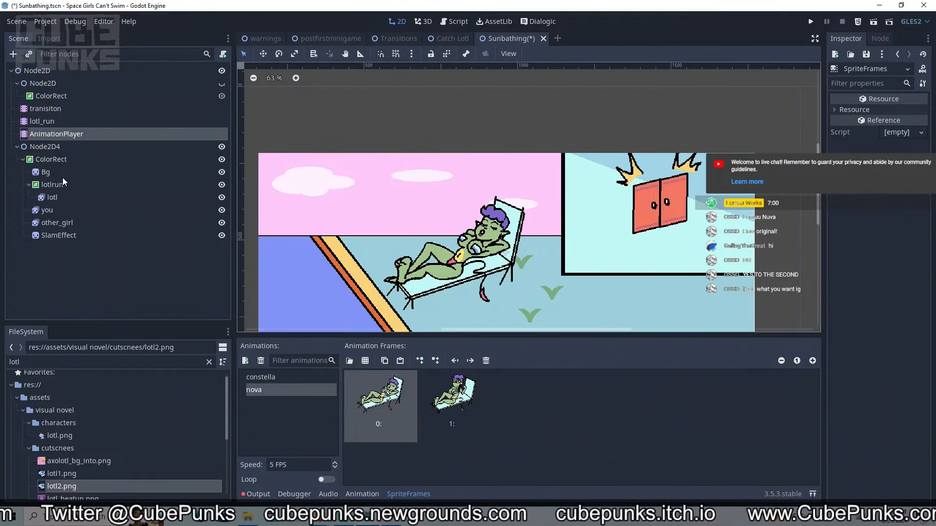
pyautogui.click(66, 133)
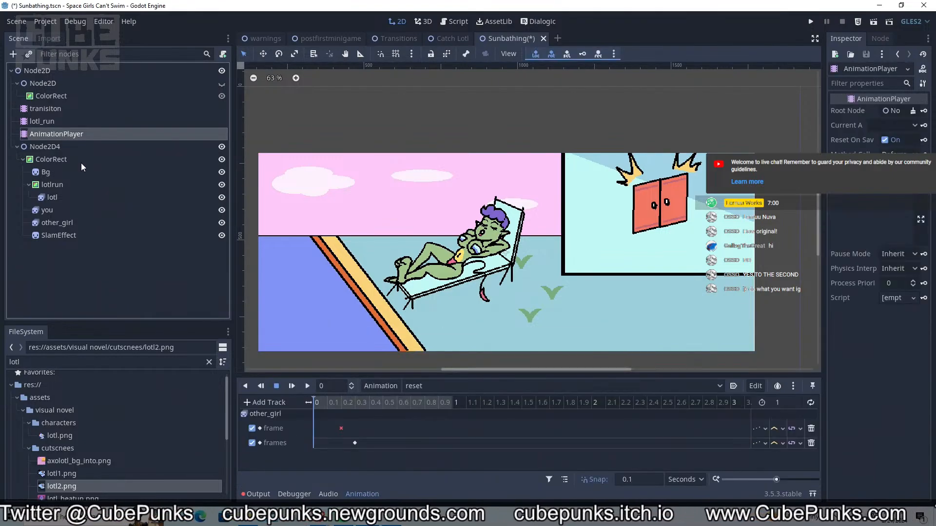
# Add a second frames property track for other_girl to the reset animation
pyautogui.click(261, 402)
pyautogui.click(262, 418)
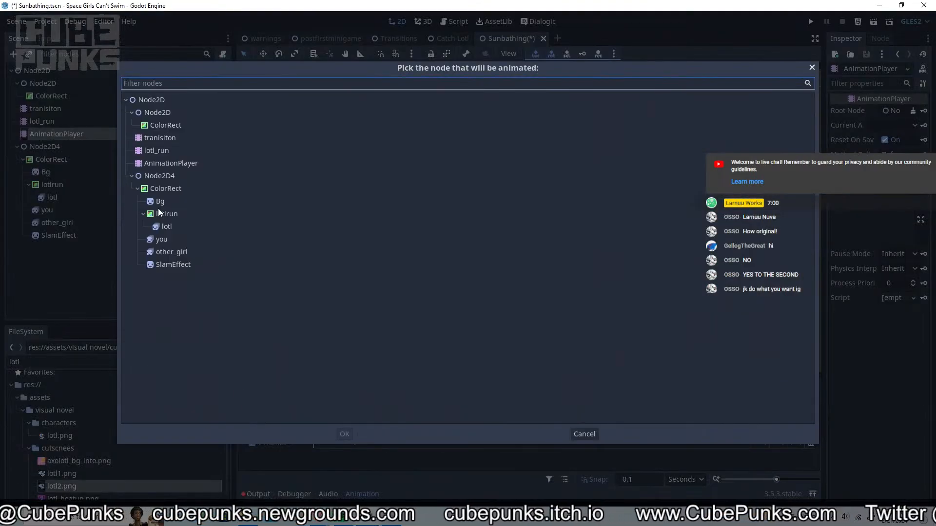
pyautogui.doubleClick(178, 254)
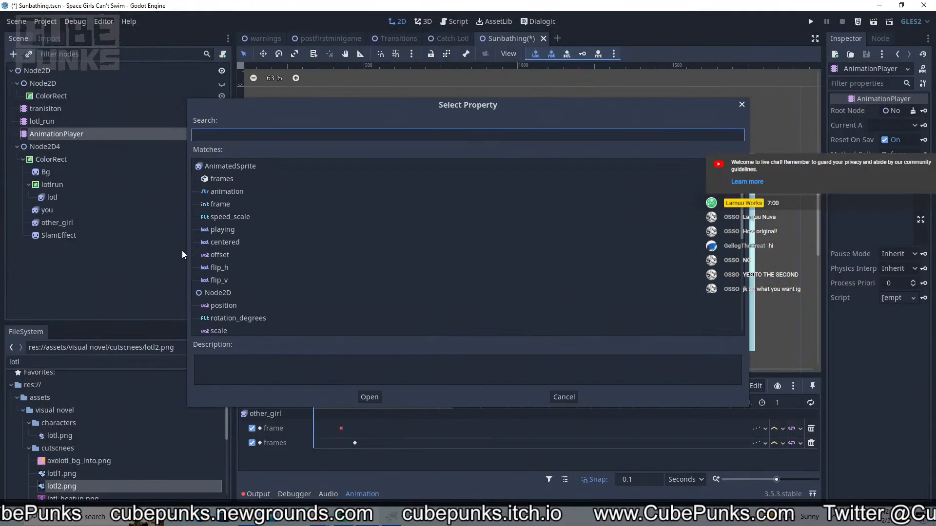
pyautogui.click(238, 196)
pyautogui.click(249, 180)
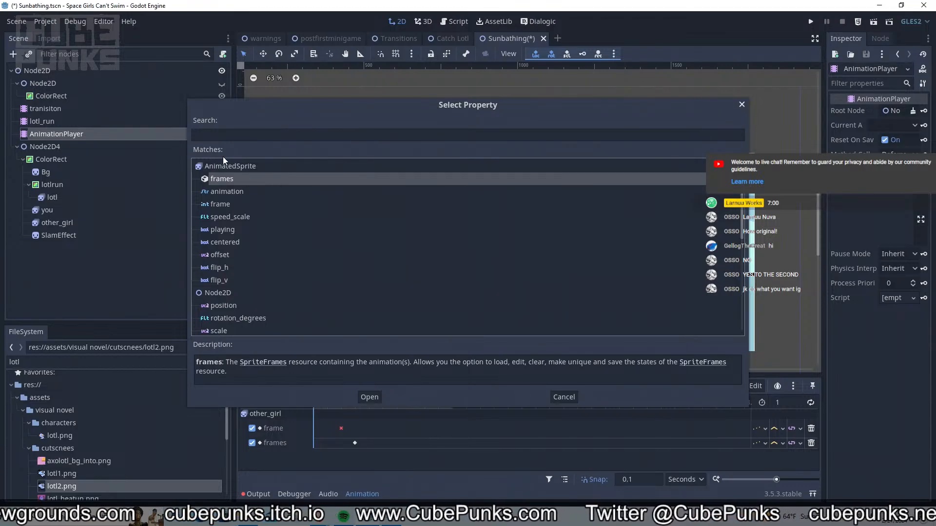
pyautogui.doubleClick(222, 177)
# Add a property track for other_girl's frame number to the reset animation
pyautogui.click(276, 405)
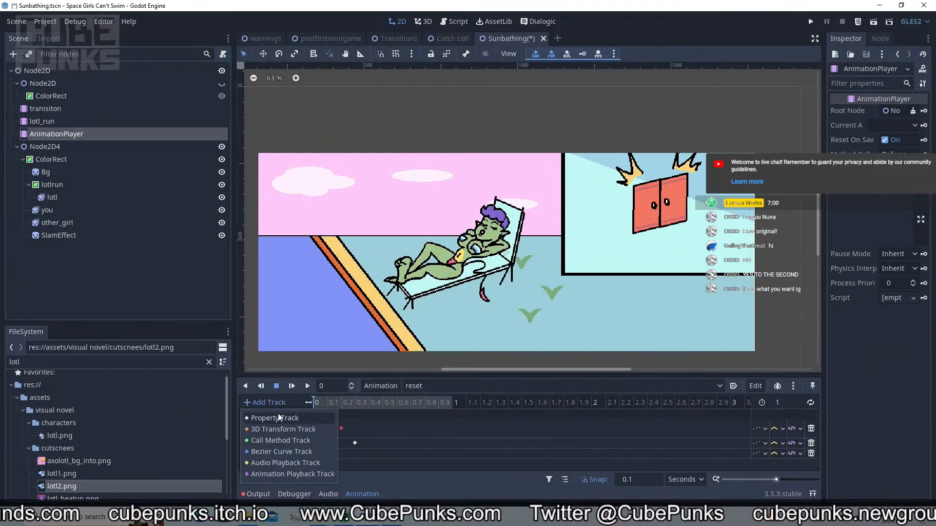
pyautogui.click(277, 417)
pyautogui.click(167, 239)
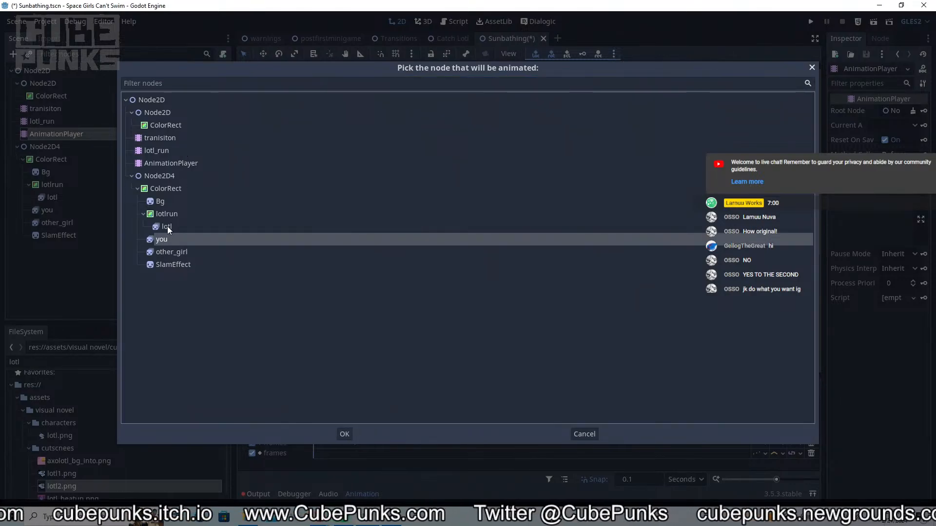
pyautogui.doubleClick(181, 253)
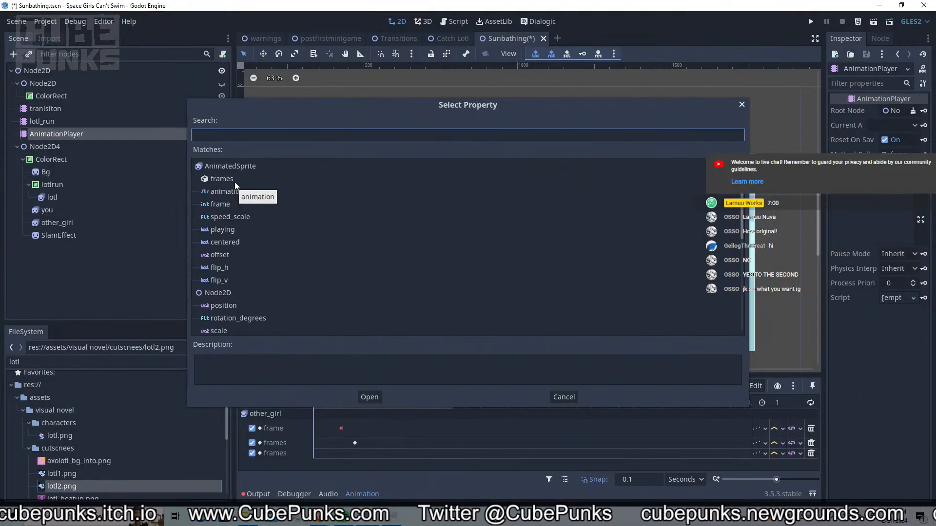
pyautogui.doubleClick(229, 203)
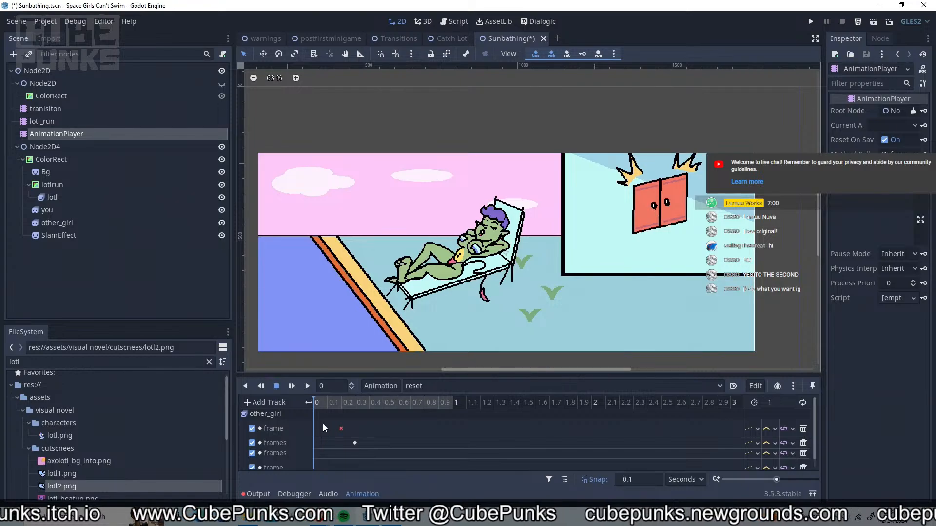
# Insert a key at 0.1 seconds on the new frame track, set its value to 1 and preview the animation
pyautogui.scroll(-2, 323, 426)
pyautogui.rightClick(321, 455)
pyautogui.click(332, 462)
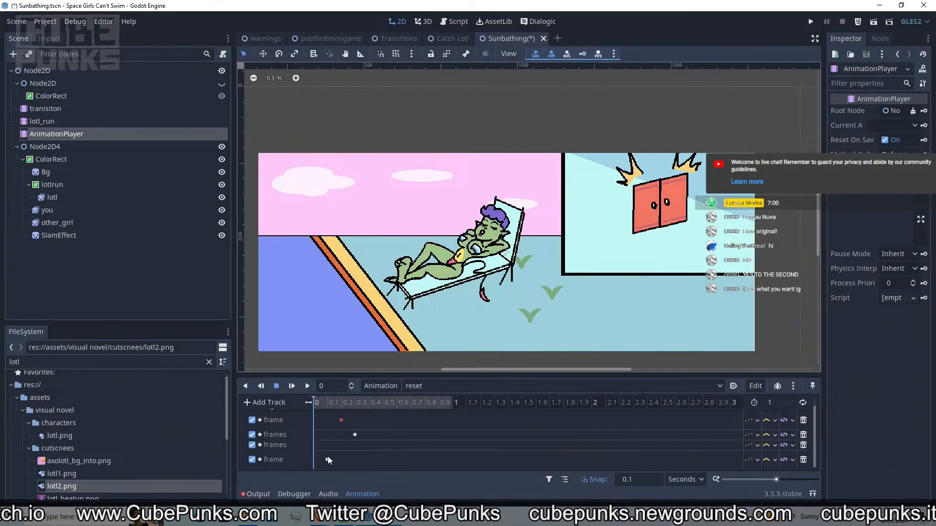
pyautogui.click(328, 459)
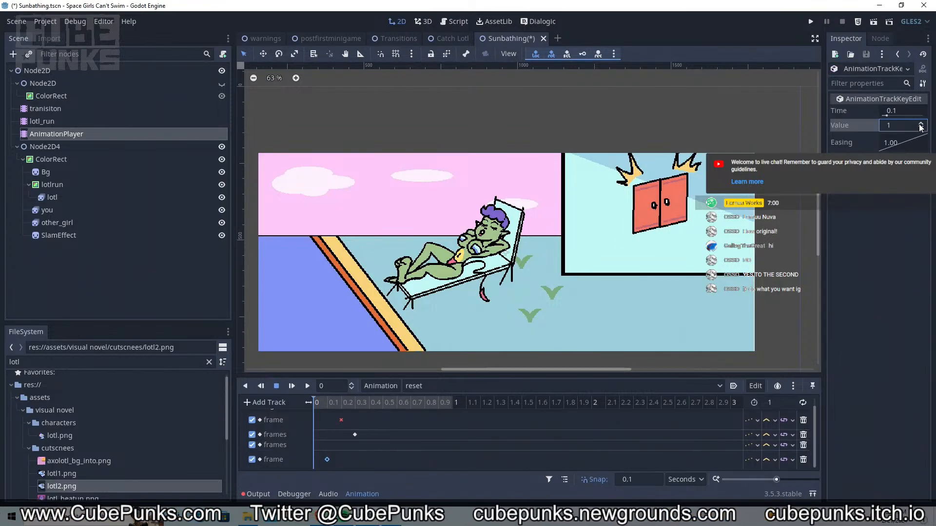
pyautogui.hotkey('shift', 'd')
pyautogui.hotkey('shift', 'd')
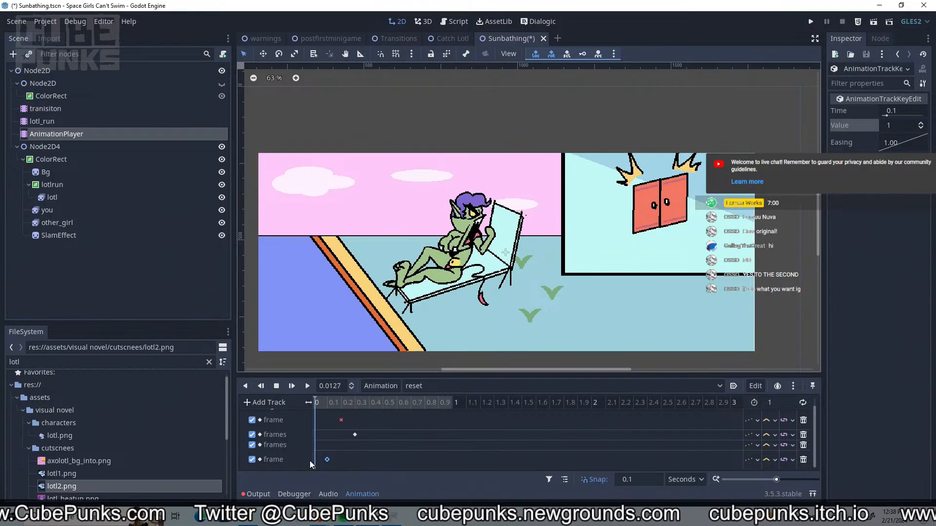
# Insert another key on the new frame track, move it to 0 seconds and set its value to 0
pyautogui.rightClick(366, 461)
pyautogui.click(397, 440)
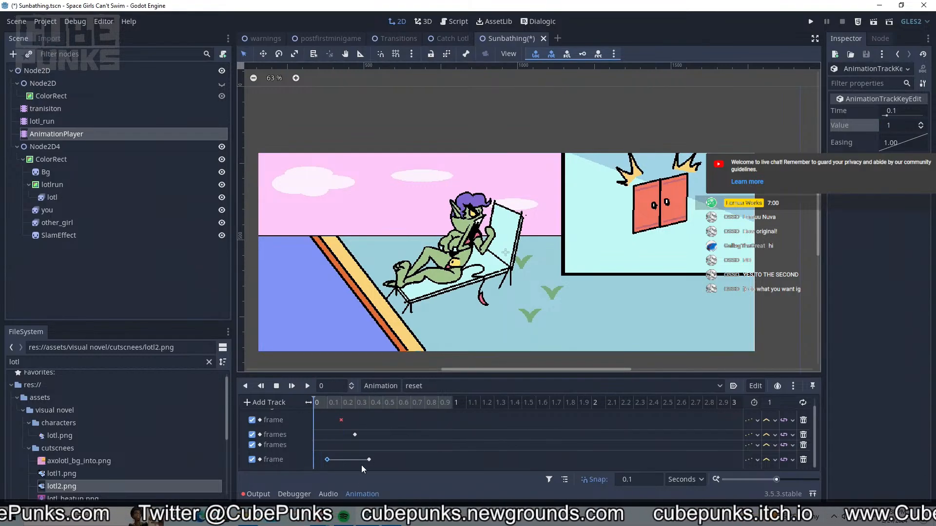
pyautogui.moveTo(369, 460); pyautogui.dragTo(312, 462)
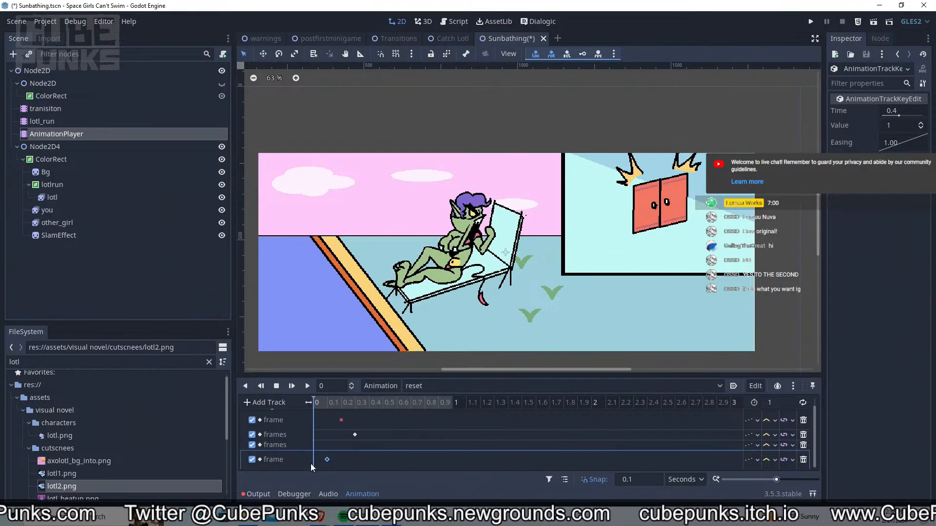
pyautogui.click(920, 128)
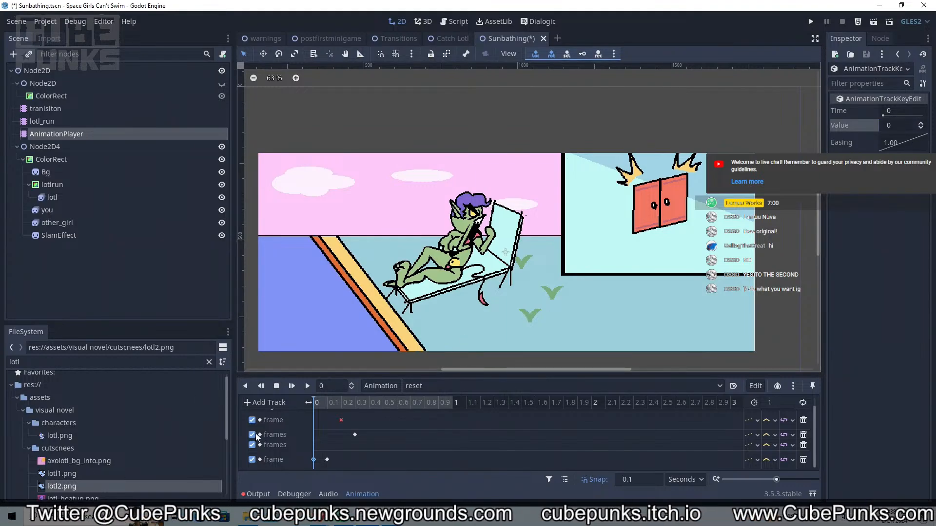
# Delete the three redundant other_girl tracks, move the remaining track's second key to about 1.4 seconds and play the animation
pyautogui.scroll(1, 298, 429)
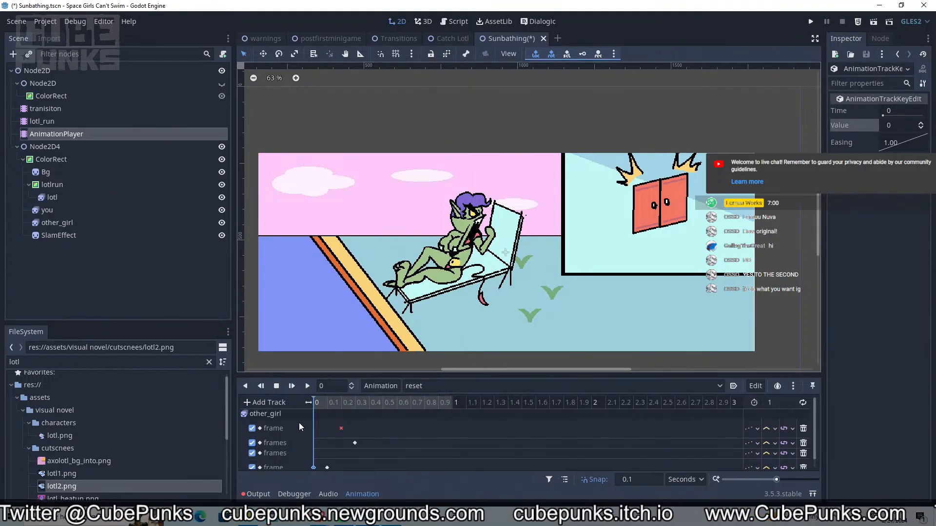
pyautogui.click(804, 430)
pyautogui.click(812, 426)
pyautogui.click(813, 426)
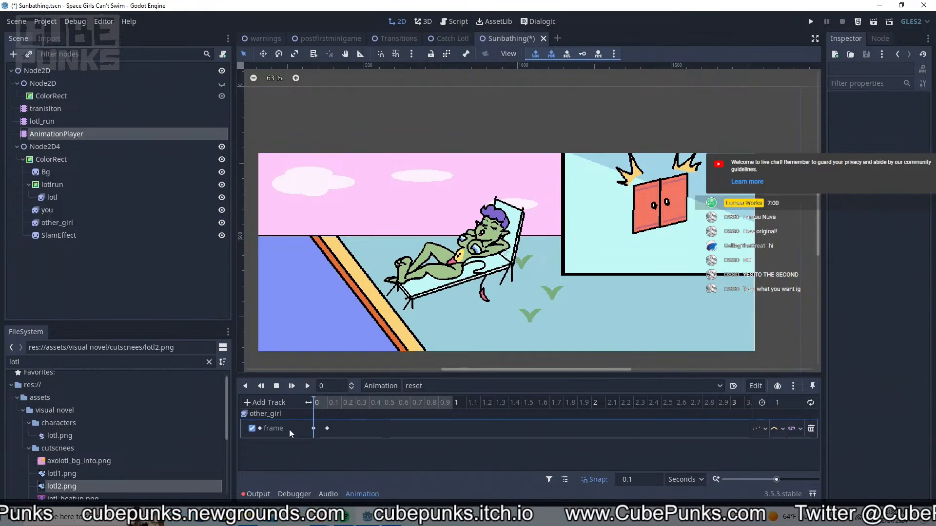
pyautogui.moveTo(327, 429); pyautogui.dragTo(507, 427)
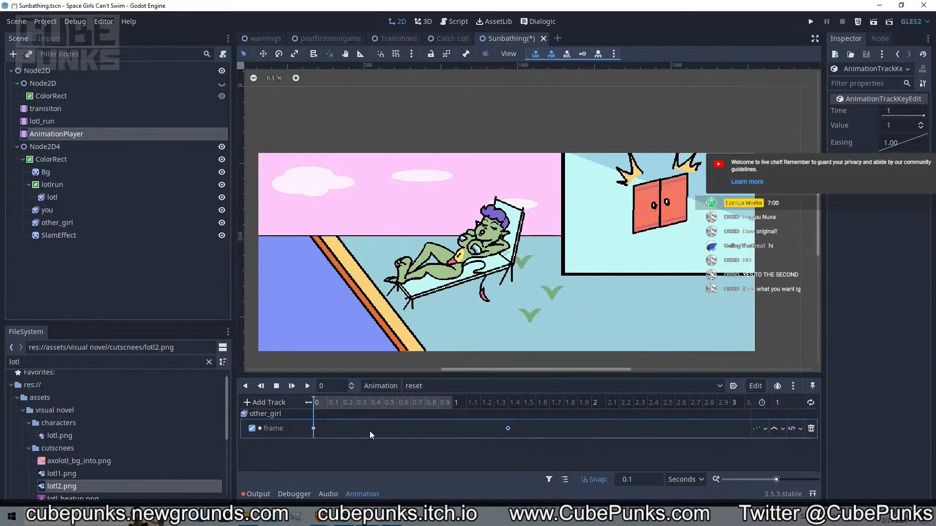
pyautogui.press('d')
# Start adding another property track for the other_girl sprite to the reset animation
pyautogui.click(281, 404)
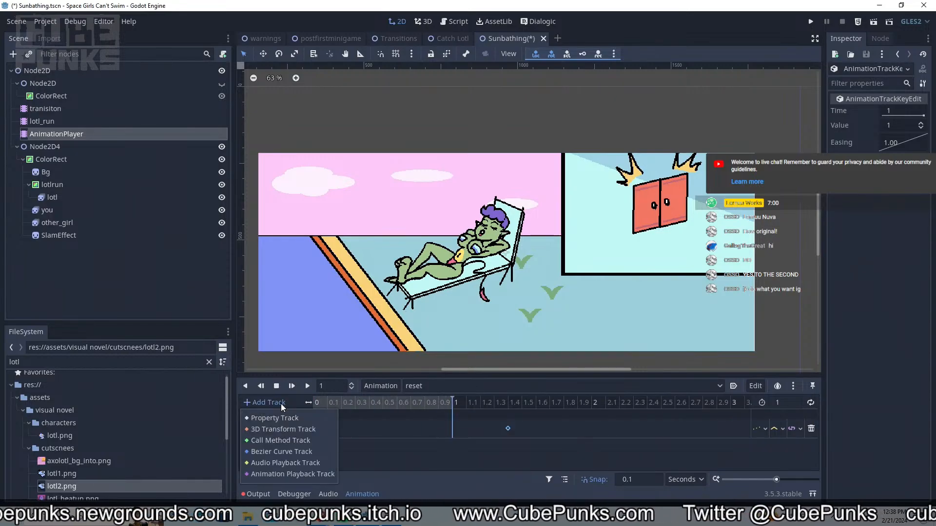
pyautogui.click(304, 419)
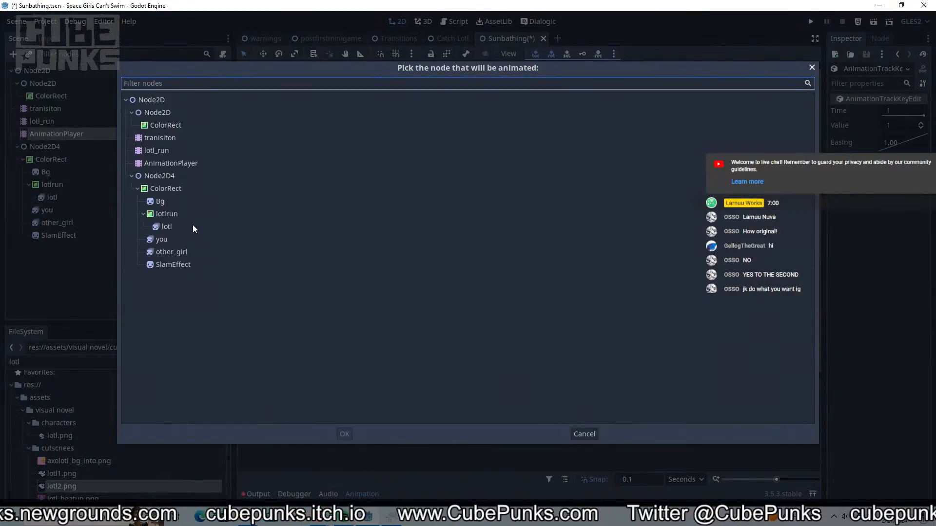
pyautogui.doubleClick(168, 249)
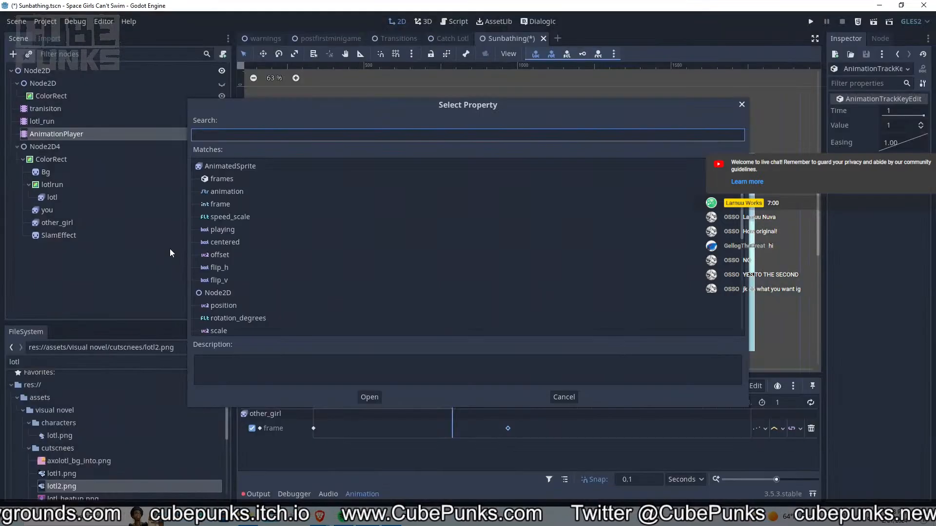
# Add a position property track for other_girl to the reset animation and insert a key at time 0
pyautogui.write('pos')
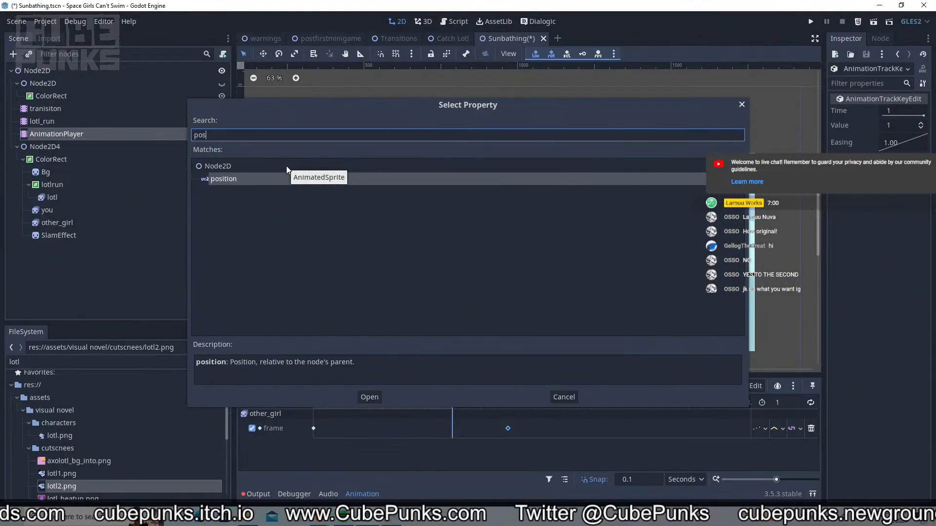
pyautogui.press('Return')
pyautogui.click(316, 403)
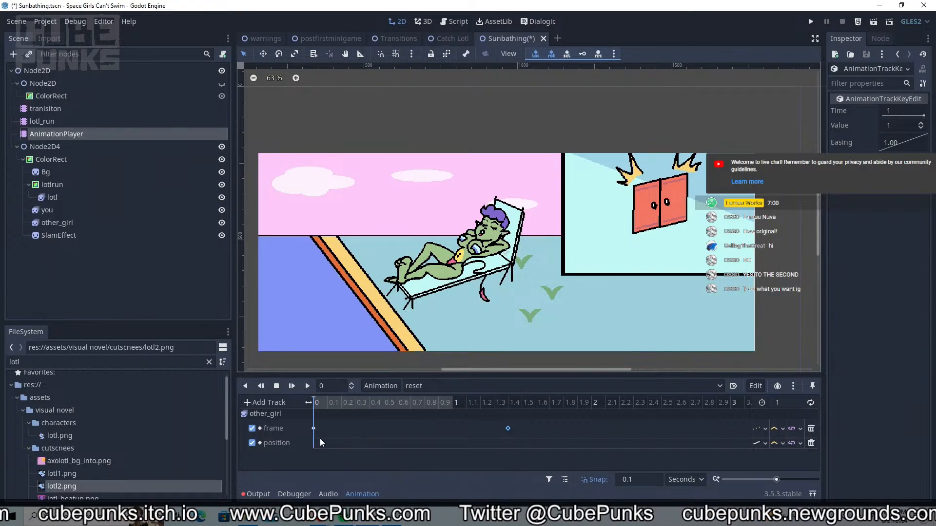
pyautogui.rightClick(320, 444)
pyautogui.press('Escape')
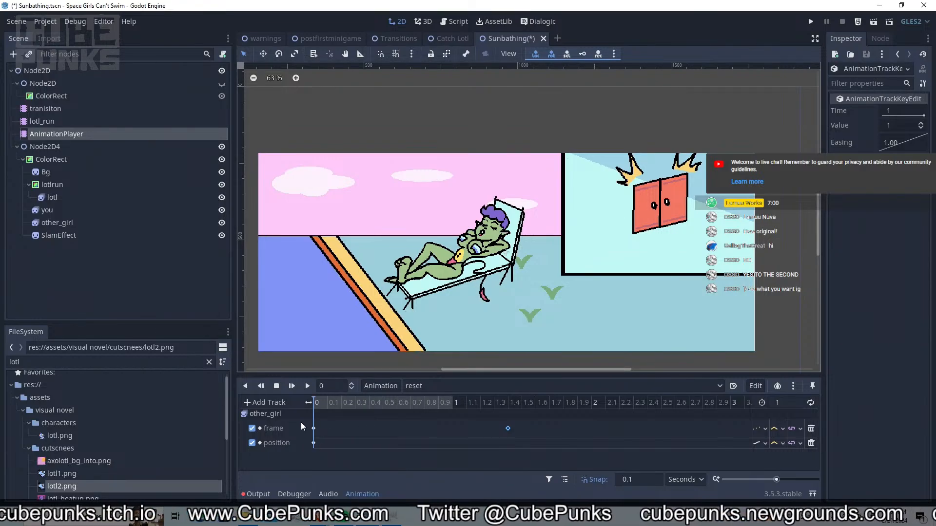
# Add a scale property track for other_girl with a key placed at time 0
pyautogui.click(265, 402)
pyautogui.click(269, 418)
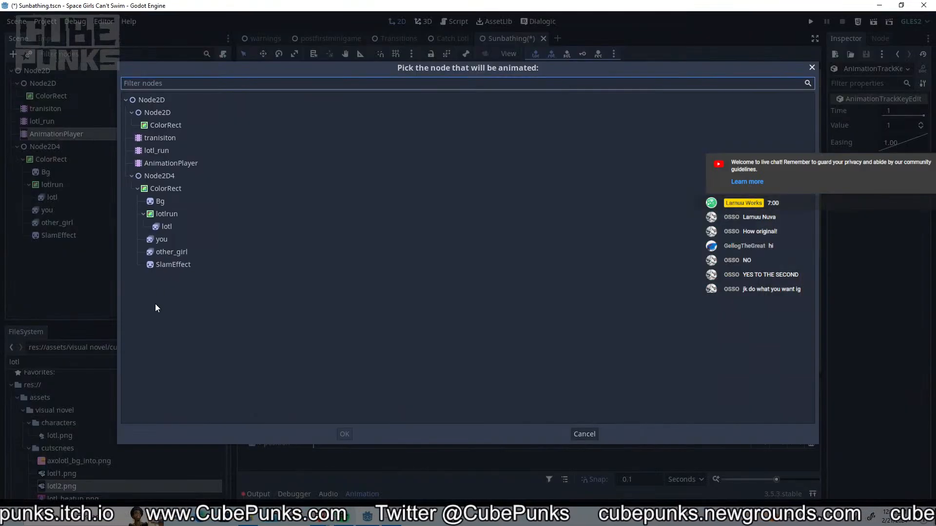
pyautogui.doubleClick(161, 251)
pyautogui.write('sca')
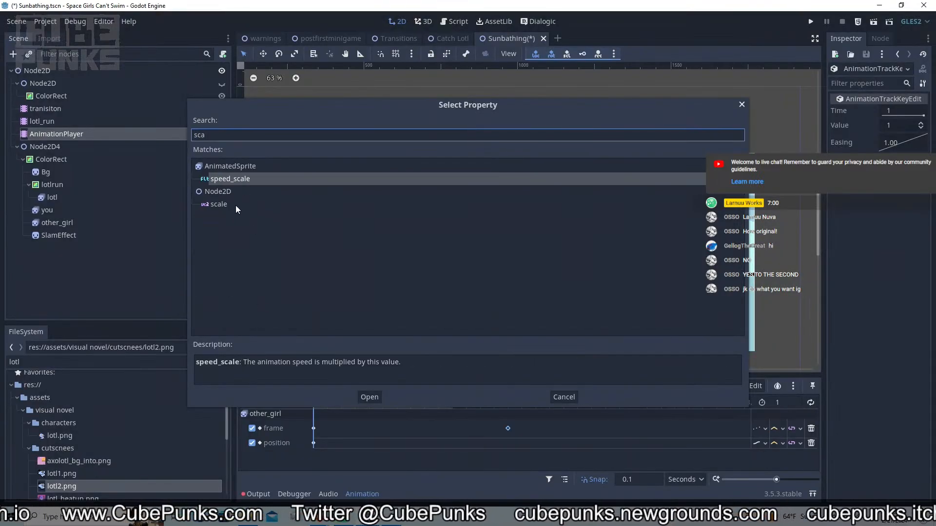
pyautogui.doubleClick(235, 206)
pyautogui.rightClick(349, 456)
pyautogui.click(357, 442)
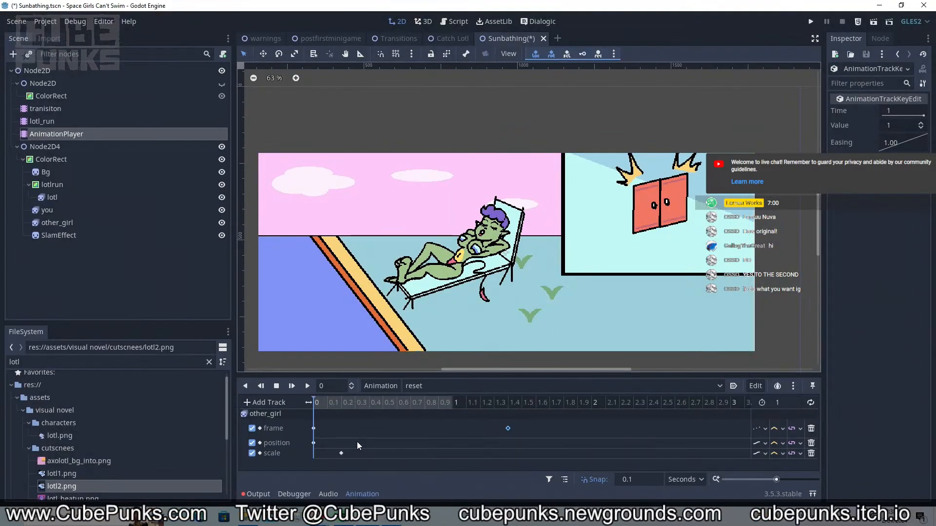
pyautogui.moveTo(341, 454); pyautogui.dragTo(314, 453)
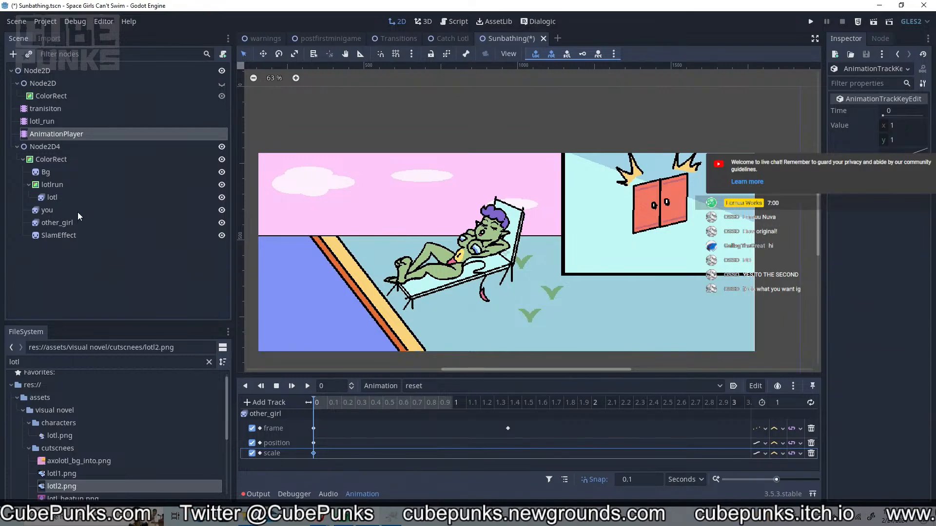
# Switch the other_girl sprite's animation to constella and save the scene
pyautogui.click(73, 223)
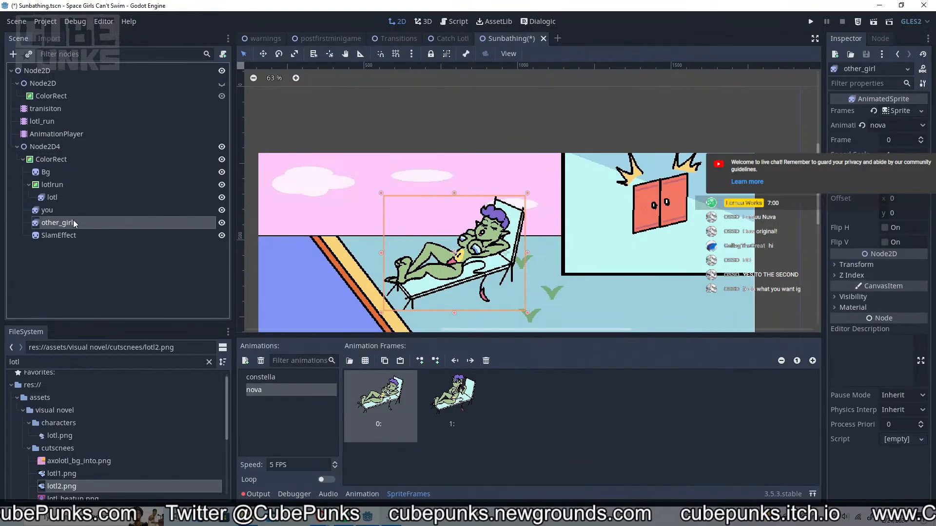
pyautogui.click(874, 120)
pyautogui.click(878, 139)
pyautogui.click(442, 131)
pyautogui.hotkey('ctrl', 's')
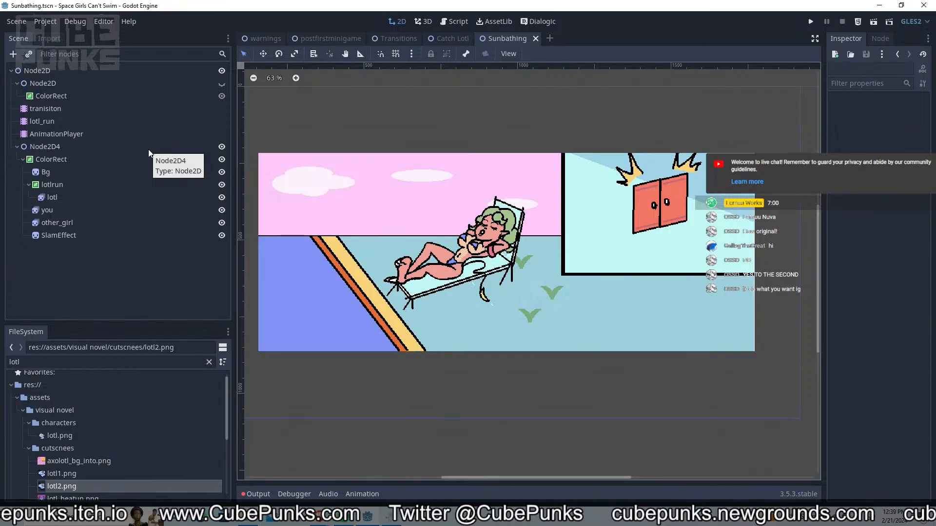
# Add a frame property track for the you sprite to the AnimationPlayer's reset animation
pyautogui.click(86, 135)
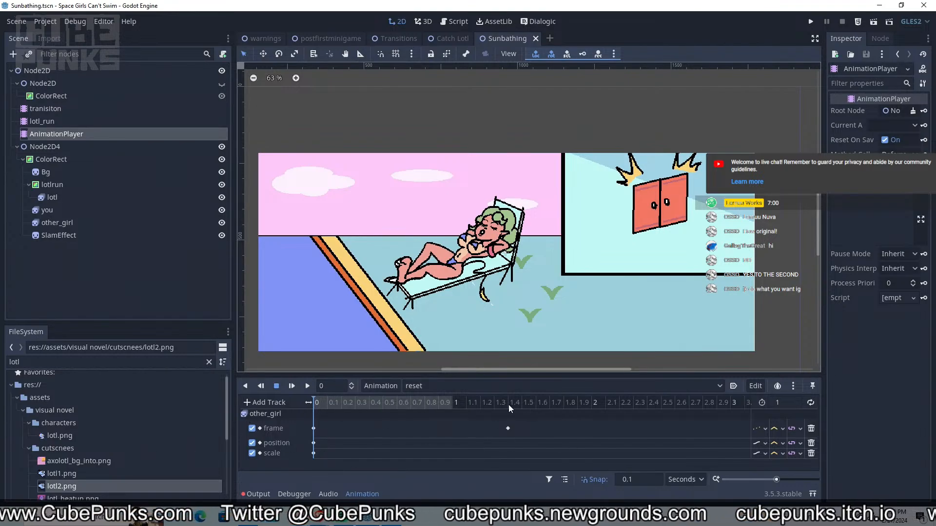
pyautogui.moveTo(532, 375); pyautogui.dragTo(532, 353)
pyautogui.moveTo(613, 250); pyautogui.dragTo(610, 181, button='middle')
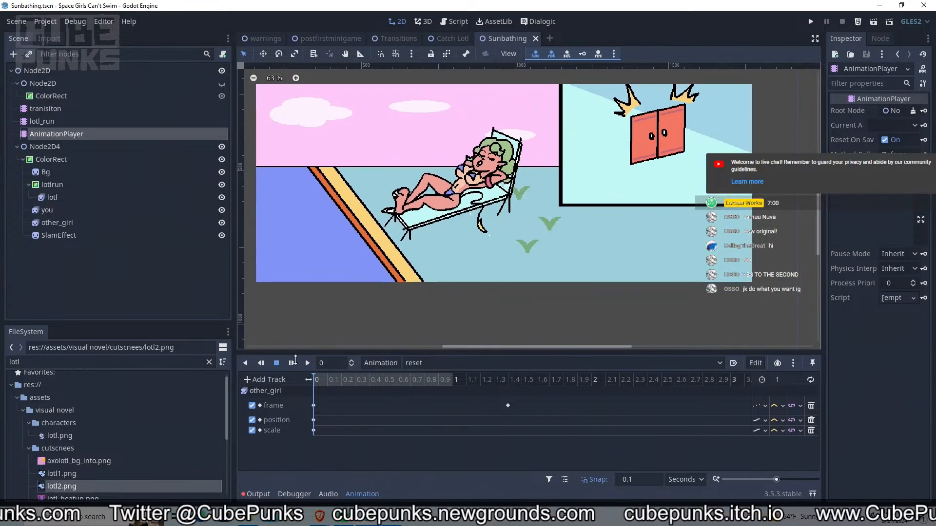
pyautogui.click(269, 379)
pyautogui.click(271, 390)
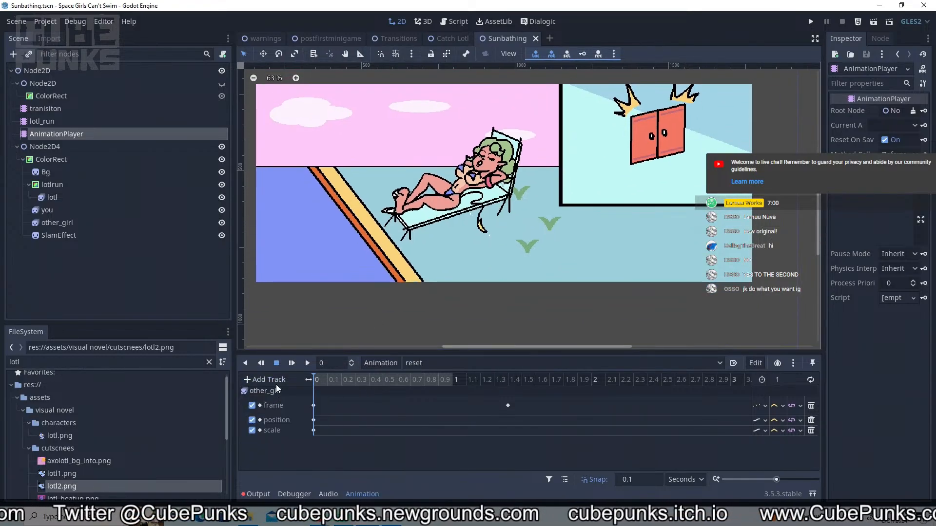
pyautogui.click(276, 384)
pyautogui.click(276, 395)
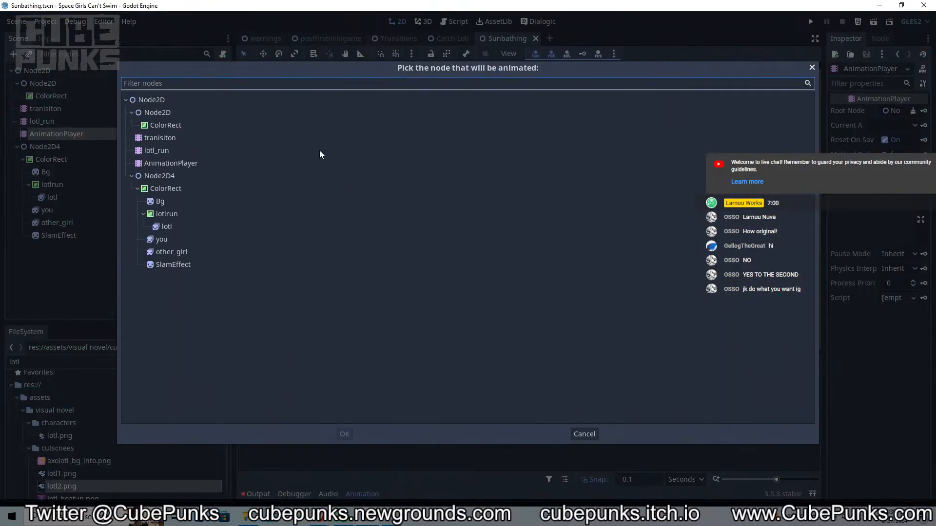
pyautogui.doubleClick(208, 240)
pyautogui.click(233, 205)
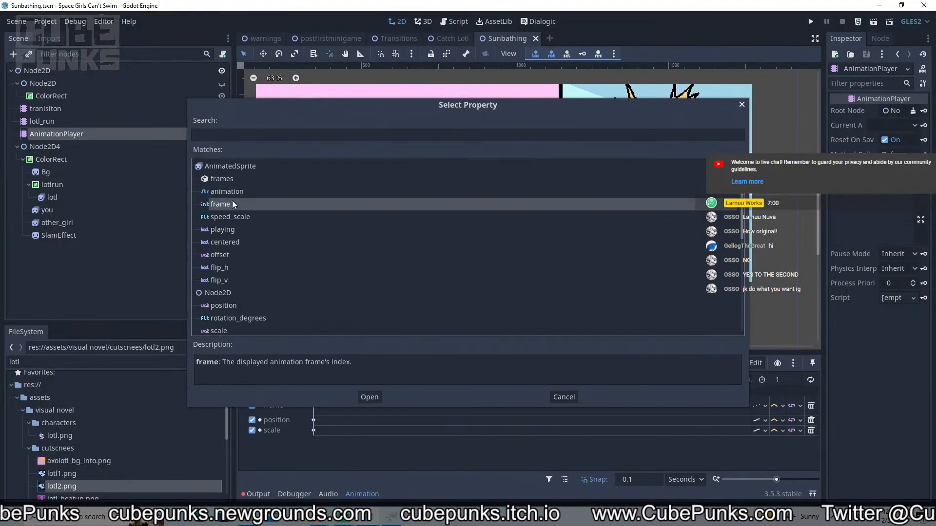
pyautogui.doubleClick(229, 204)
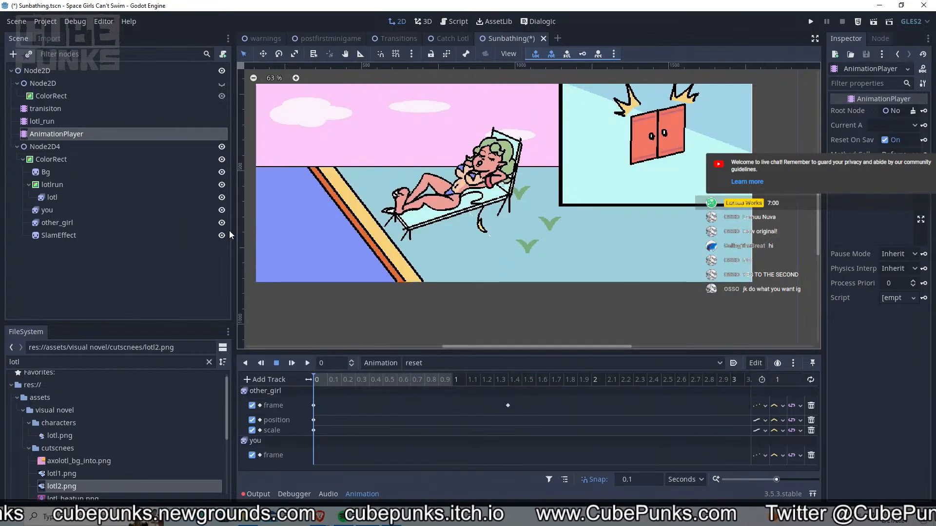
# Insert a key at time 0 on the you sprite's frame track and set its value to 0
pyautogui.rightClick(331, 460)
pyautogui.click(355, 469)
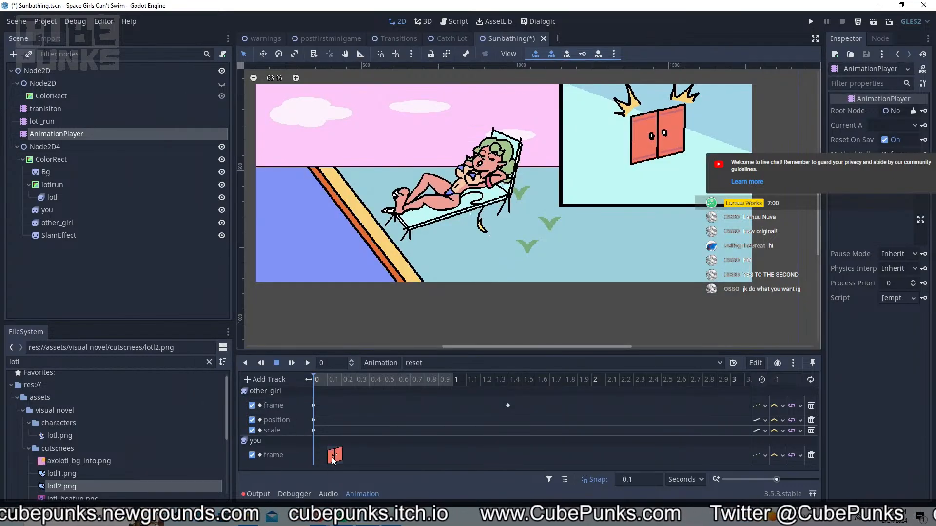
pyautogui.click(312, 460)
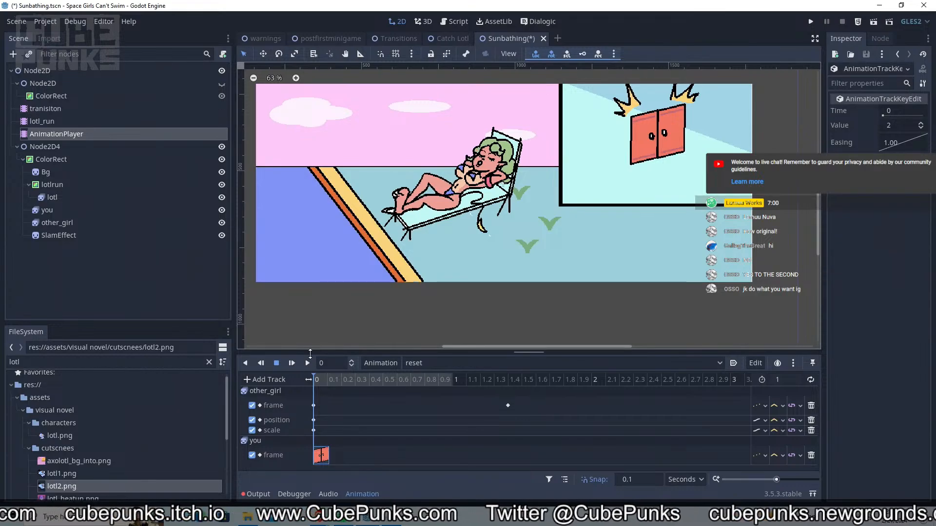
pyautogui.moveTo(310, 353); pyautogui.dragTo(309, 346)
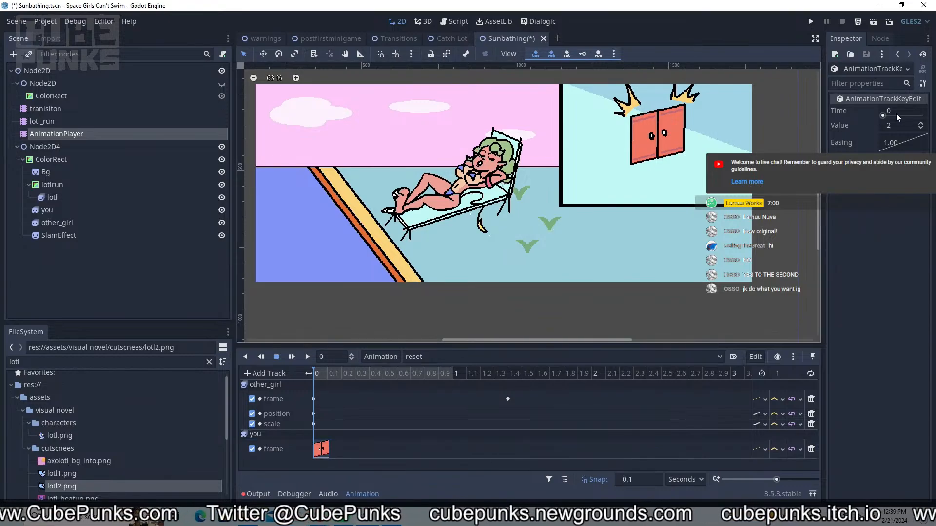
pyautogui.click(922, 130)
pyautogui.click(921, 129)
# Add a position property track for the you sprite to the reset animation
pyautogui.click(266, 374)
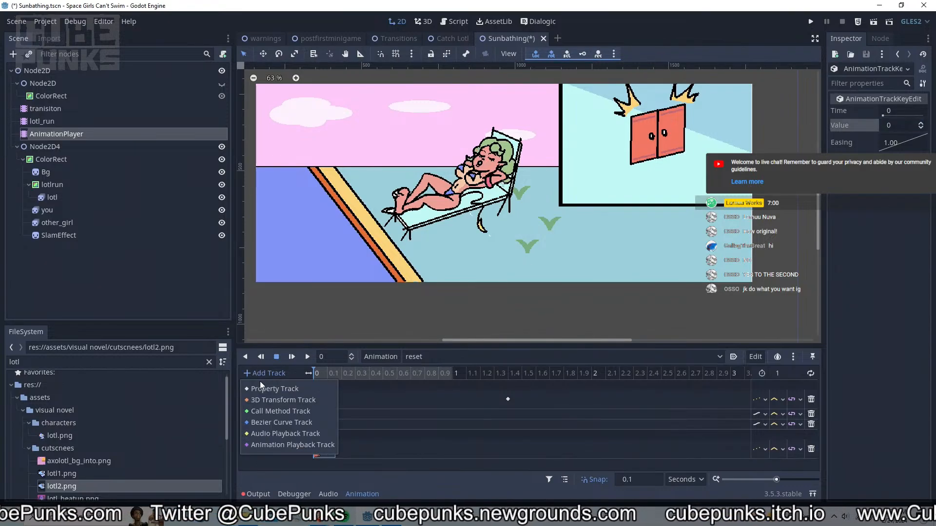
pyautogui.click(266, 385)
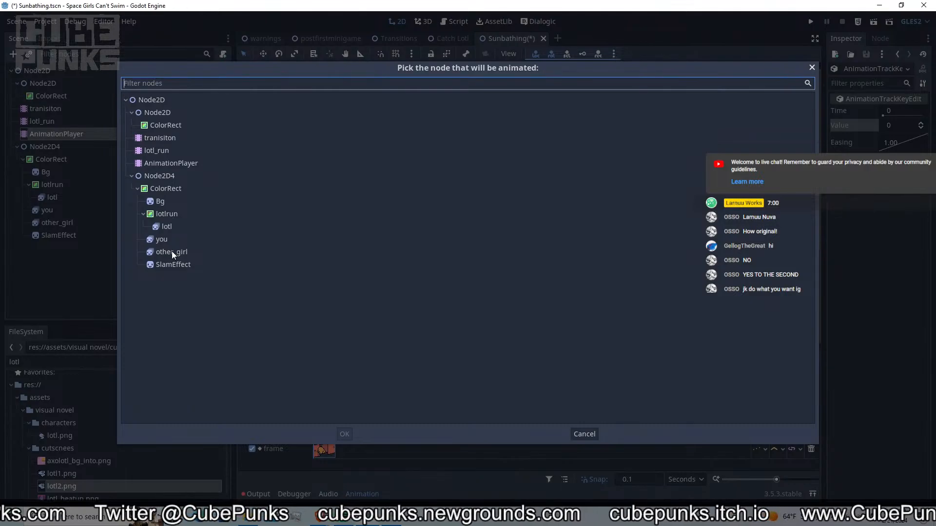
pyautogui.doubleClick(174, 239)
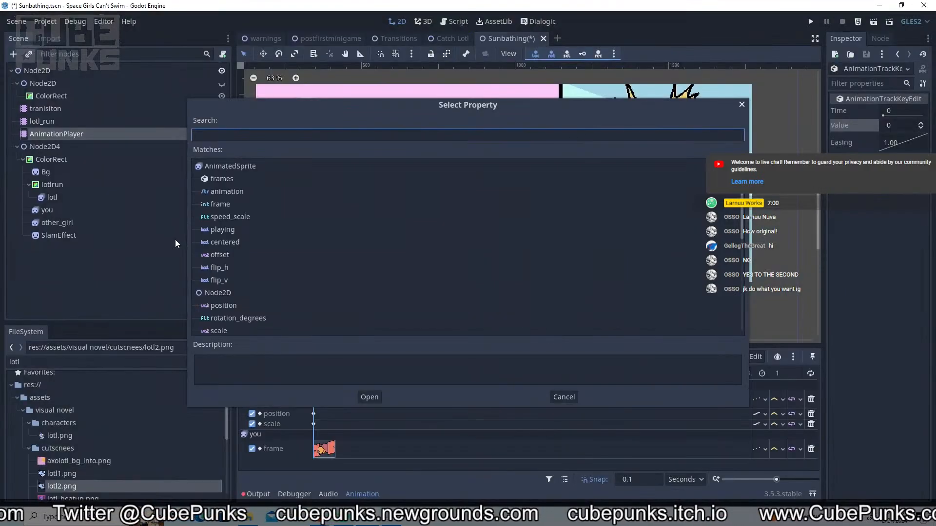
pyautogui.write('po')
pyautogui.doubleClick(251, 178)
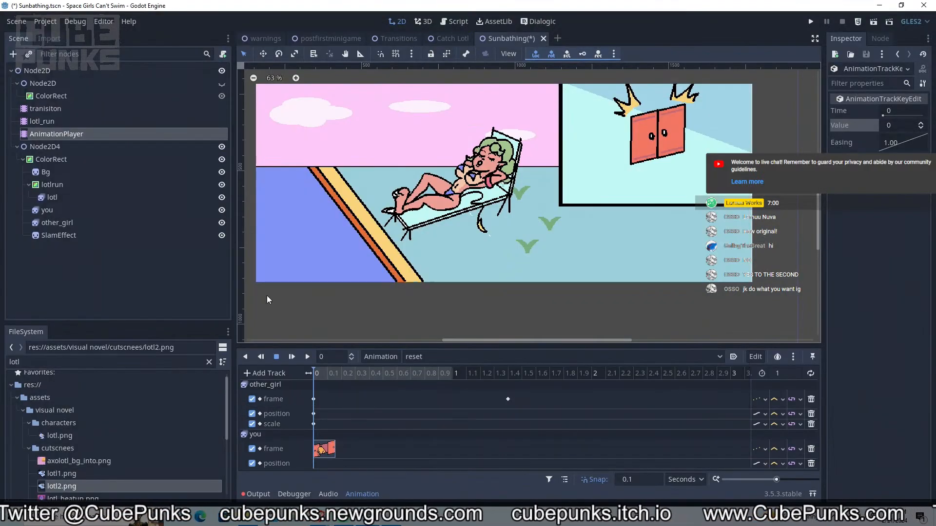
# Add a scale property track for the you sprite to the reset animation
pyautogui.click(266, 373)
pyautogui.click(271, 389)
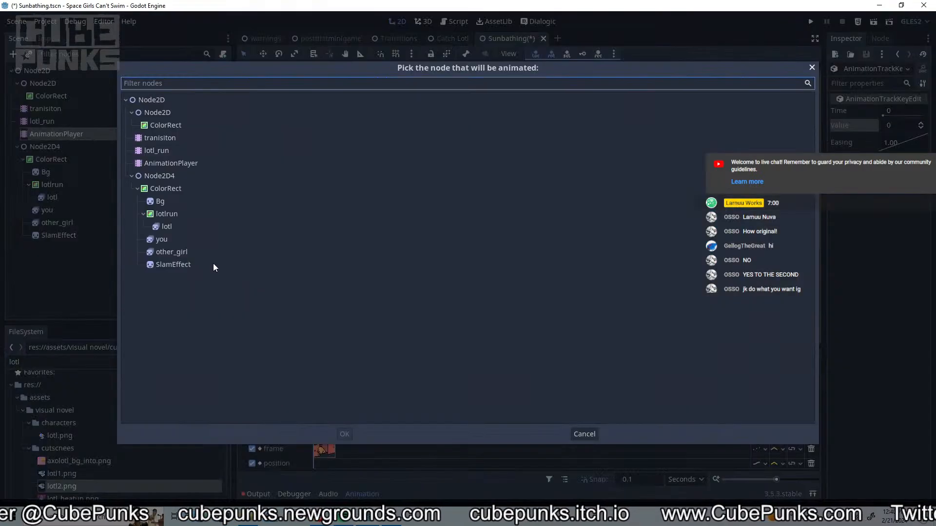
pyautogui.doubleClick(182, 233)
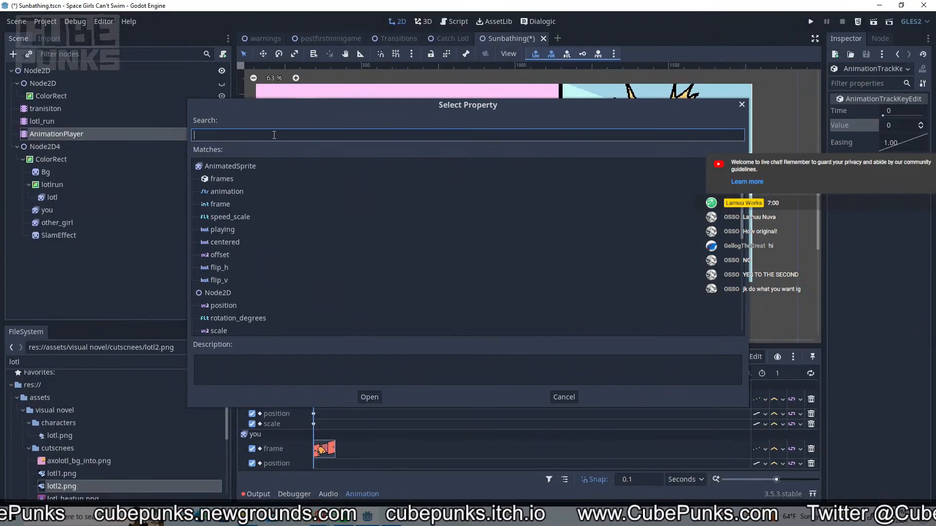
pyautogui.write('s')
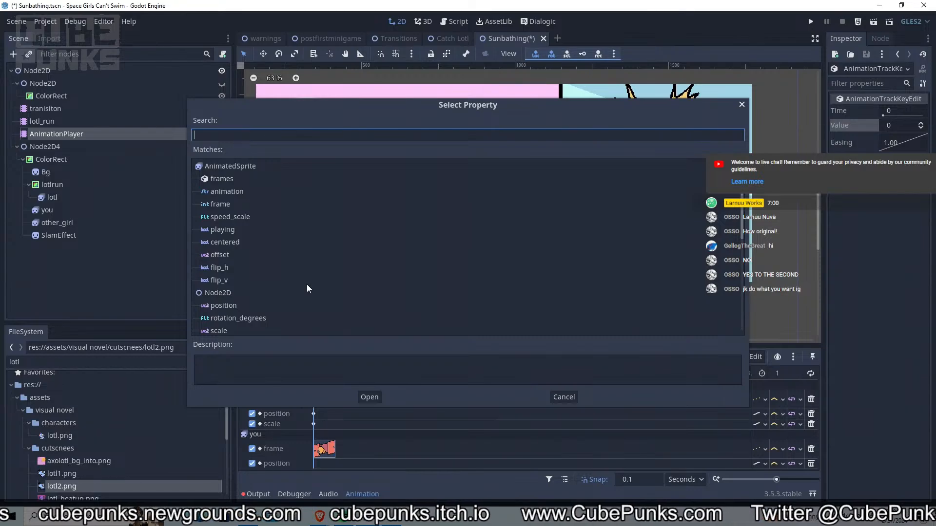
pyautogui.write('cale')
pyautogui.doubleClick(270, 205)
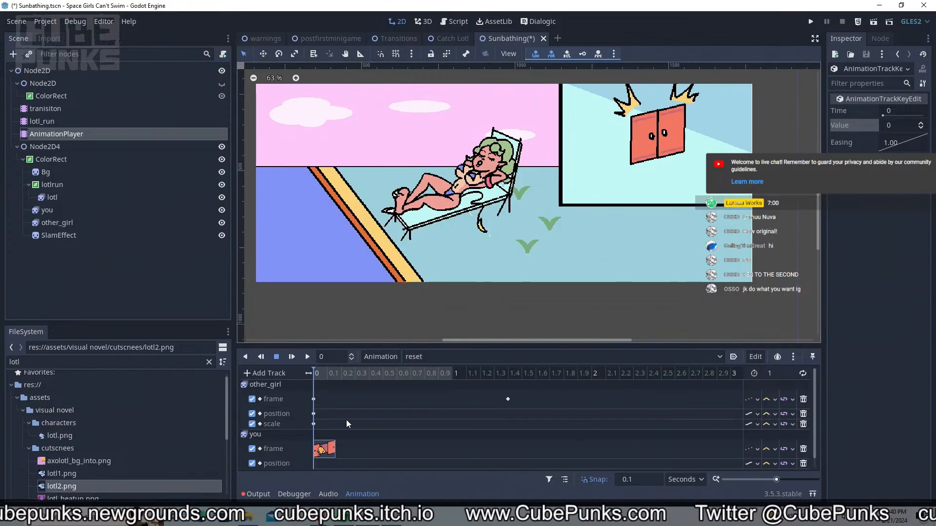
# Insert keys on the you sprite's position and scale tracks and place both at time 0
pyautogui.rightClick(331, 451)
pyautogui.click(347, 441)
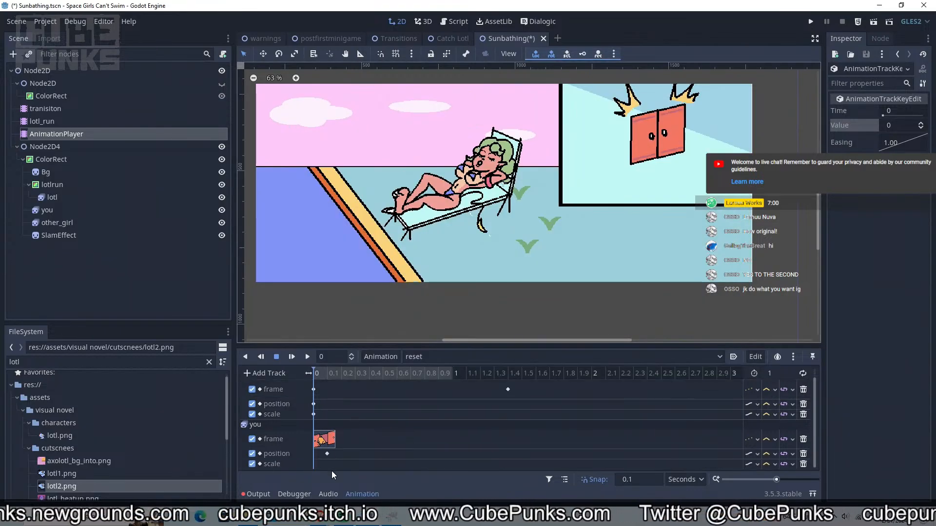
pyautogui.rightClick(331, 463)
pyautogui.click(357, 442)
pyautogui.moveTo(355, 455); pyautogui.dragTo(305, 428)
# Add a rotation_degrees property track for other_girl and insert a key at time 0
pyautogui.click(260, 373)
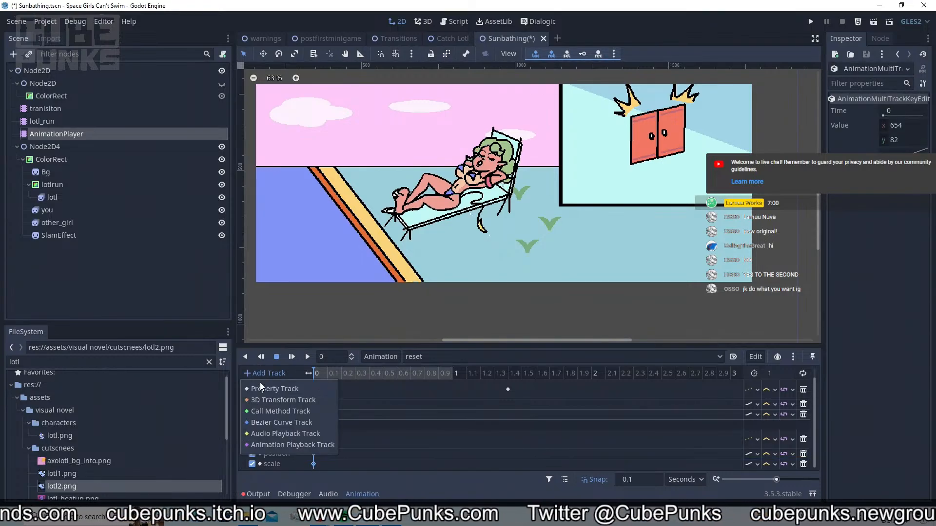
pyautogui.click(266, 389)
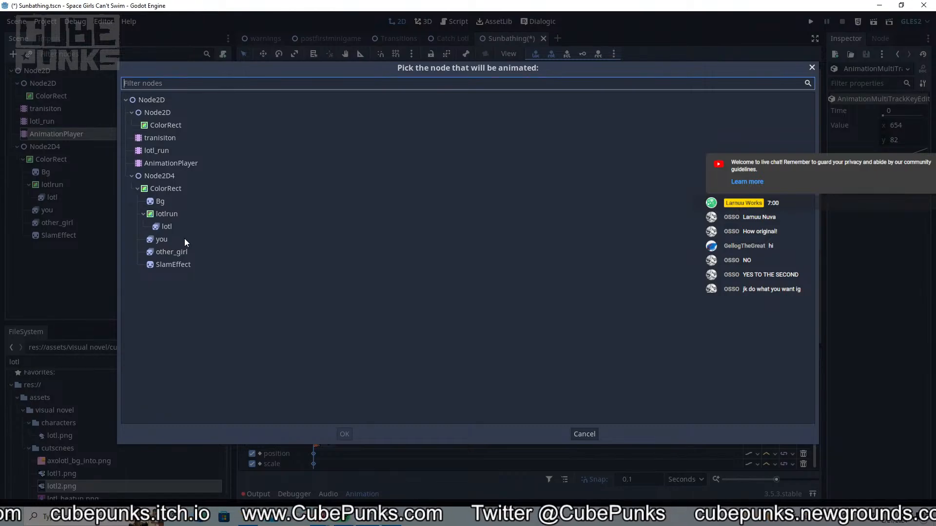
pyautogui.doubleClick(179, 251)
pyautogui.write('r')
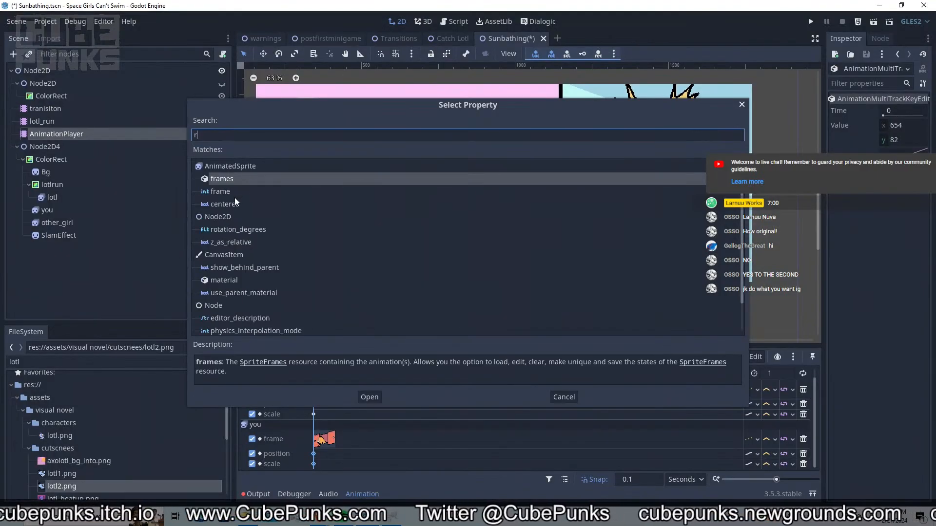
pyautogui.write('ot')
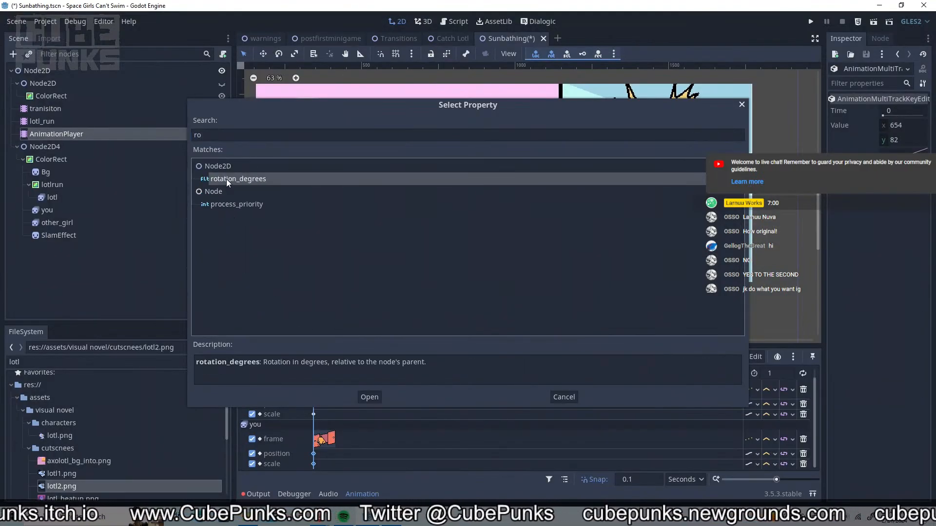
pyautogui.press('Return')
pyautogui.rightClick(315, 426)
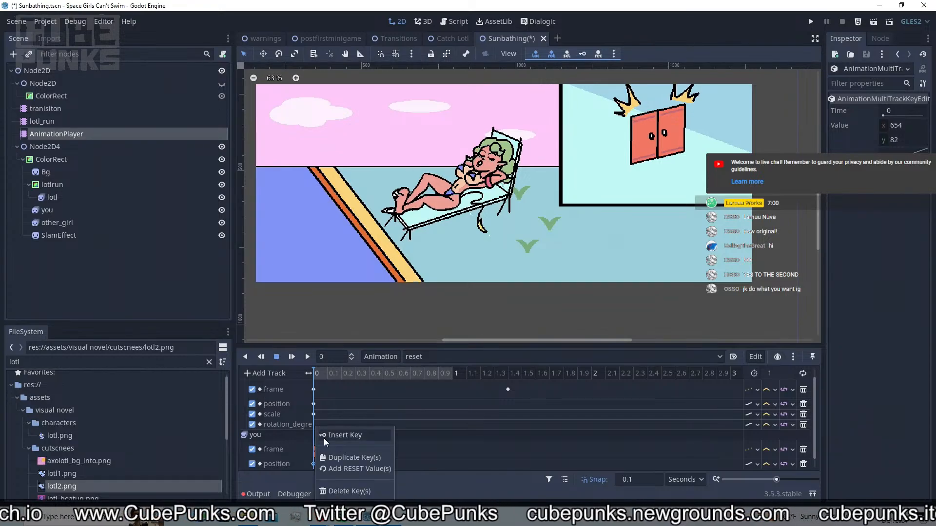
pyautogui.click(322, 436)
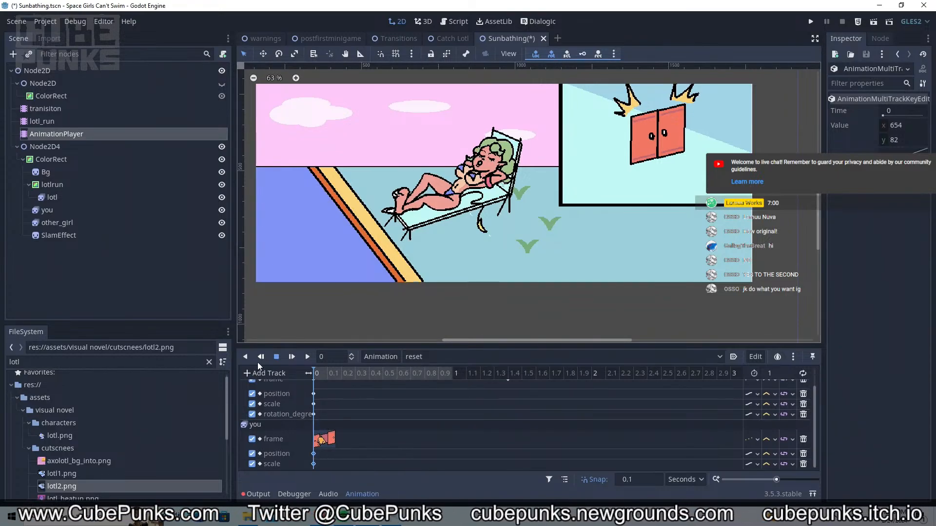
# Add a rotation_degrees property track for the you sprite and insert a key on it at time 0
pyautogui.click(263, 374)
pyautogui.click(263, 388)
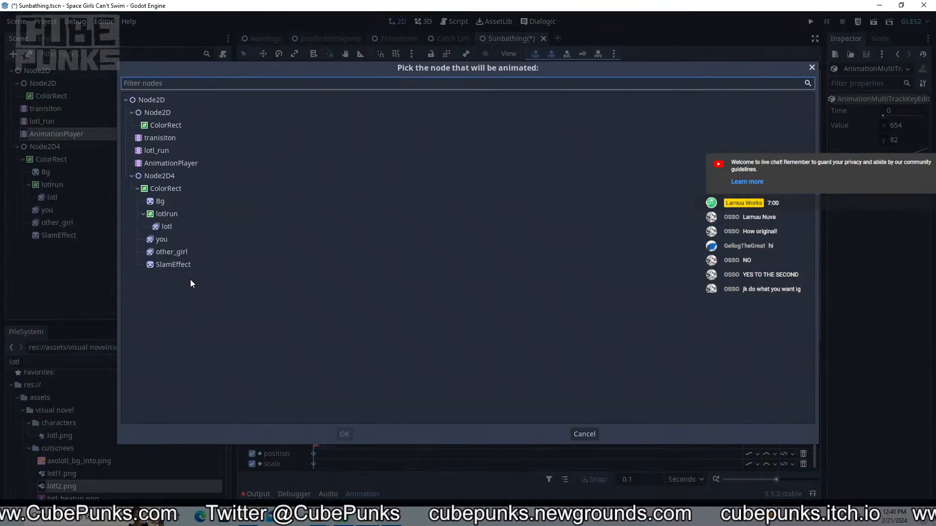
pyautogui.doubleClick(182, 239)
pyautogui.write('ro')
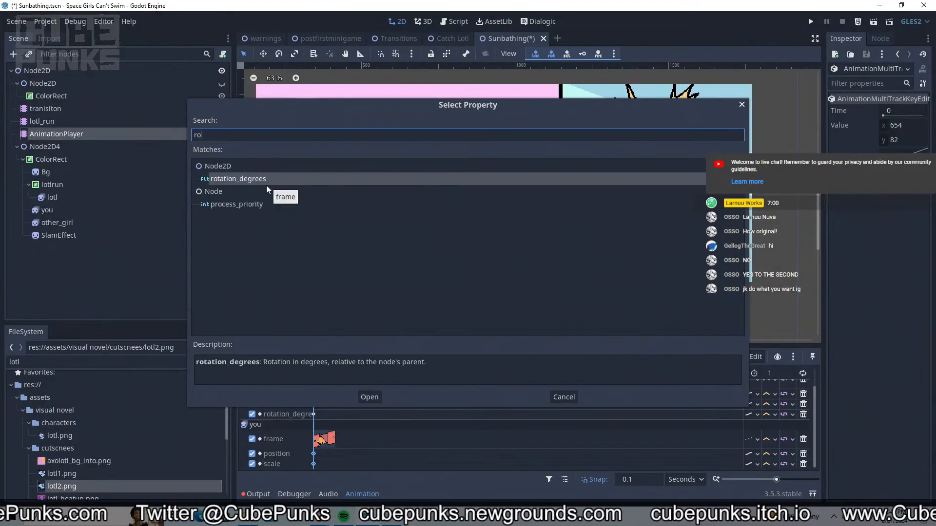
pyautogui.doubleClick(245, 182)
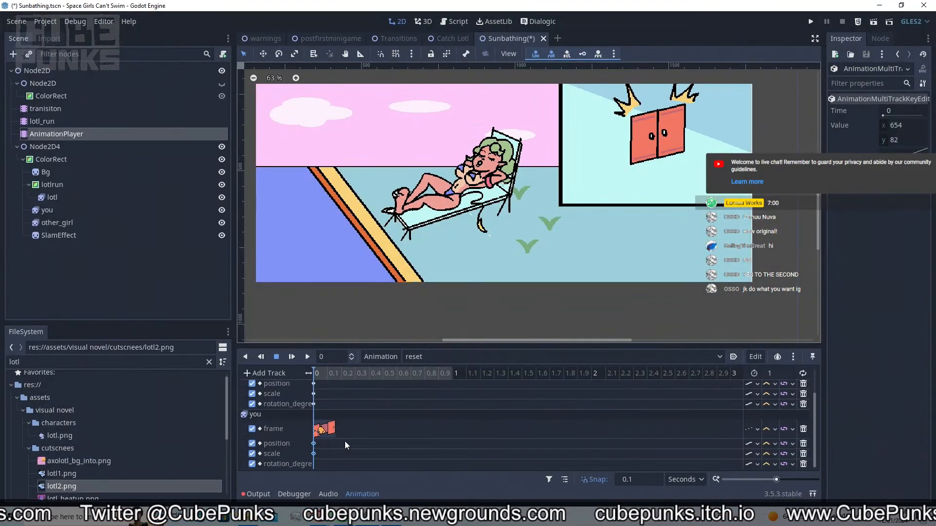
pyautogui.rightClick(329, 457)
pyautogui.click(340, 445)
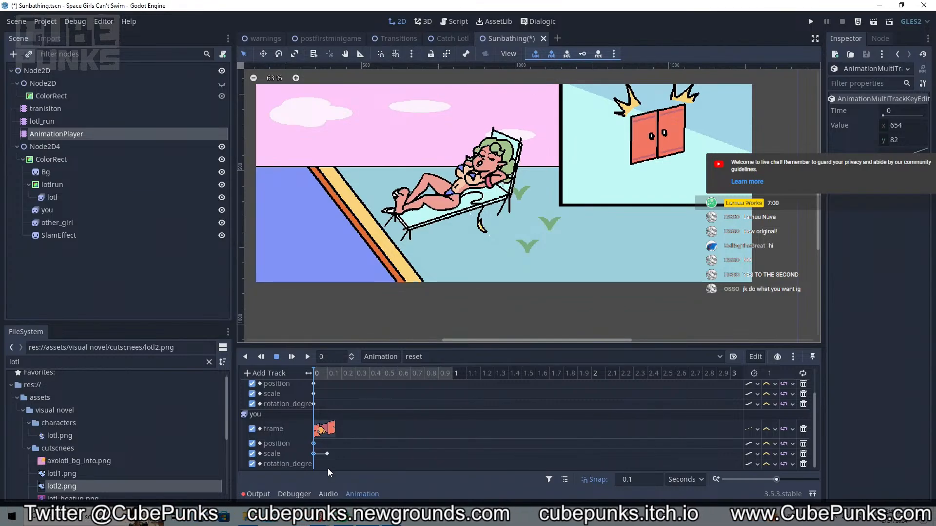
pyautogui.hotkey('ctrl', 'z')
pyautogui.click(313, 466)
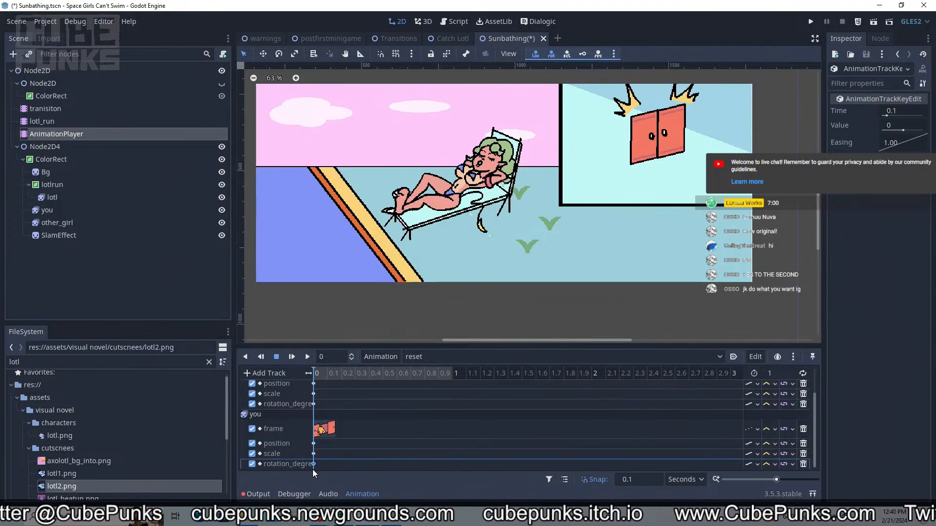
# Add a position property track for SlamEffect and place a key on it at time 0
pyautogui.click(275, 372)
pyautogui.click(279, 389)
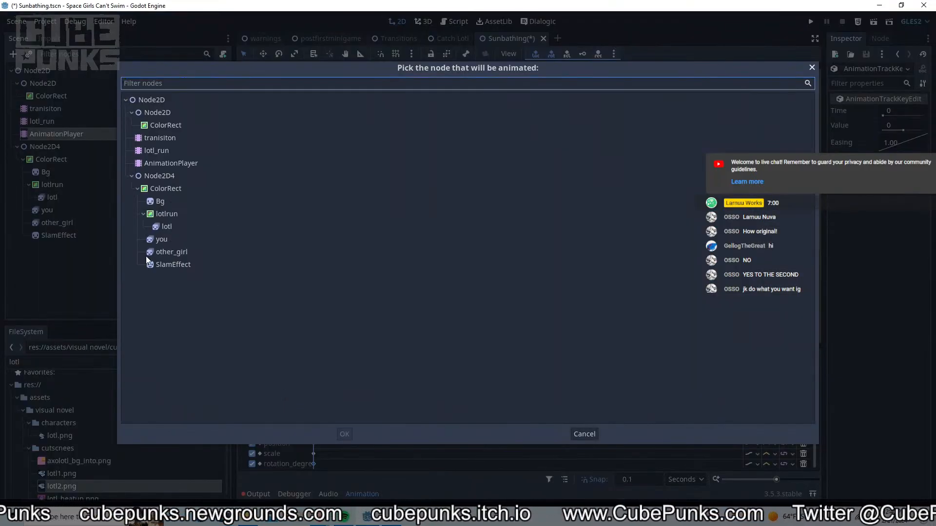
pyautogui.doubleClick(179, 262)
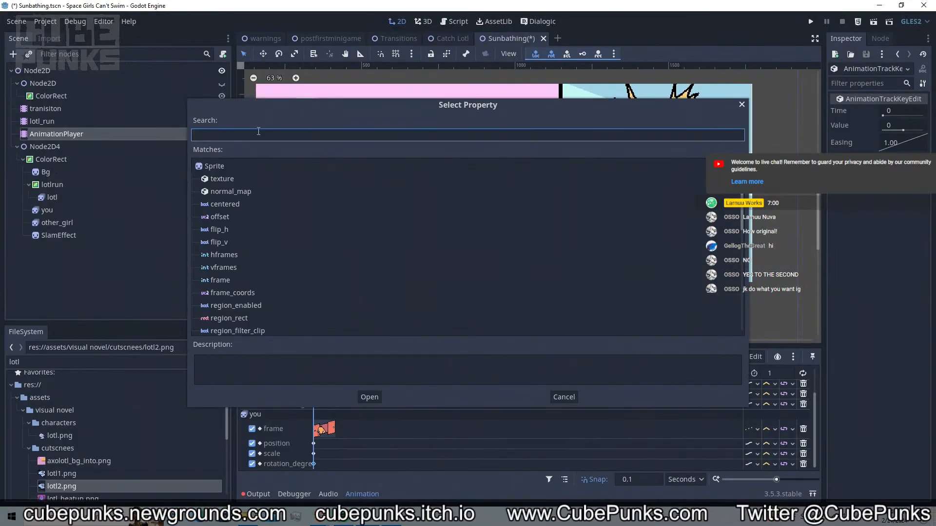
pyautogui.write('po')
pyautogui.doubleClick(246, 181)
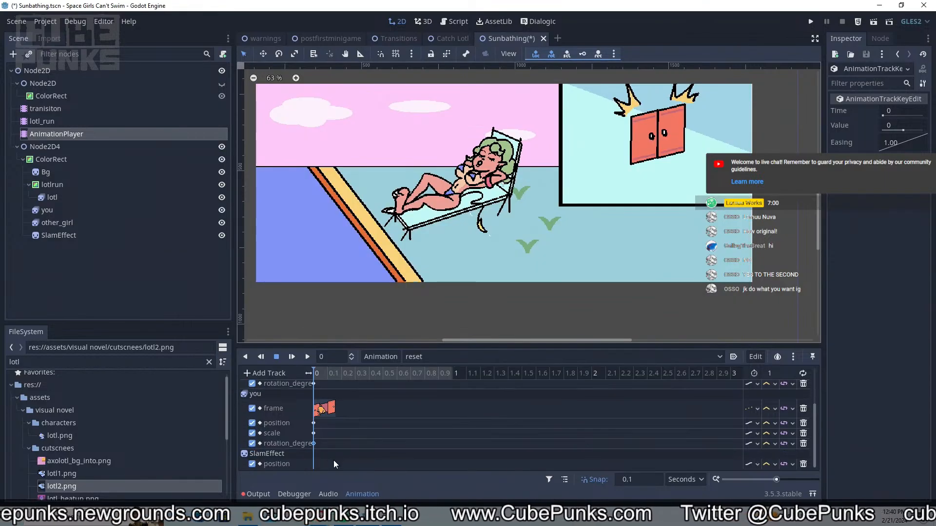
pyautogui.rightClick(333, 462)
pyautogui.click(356, 443)
pyautogui.moveTo(333, 464); pyautogui.dragTo(314, 464)
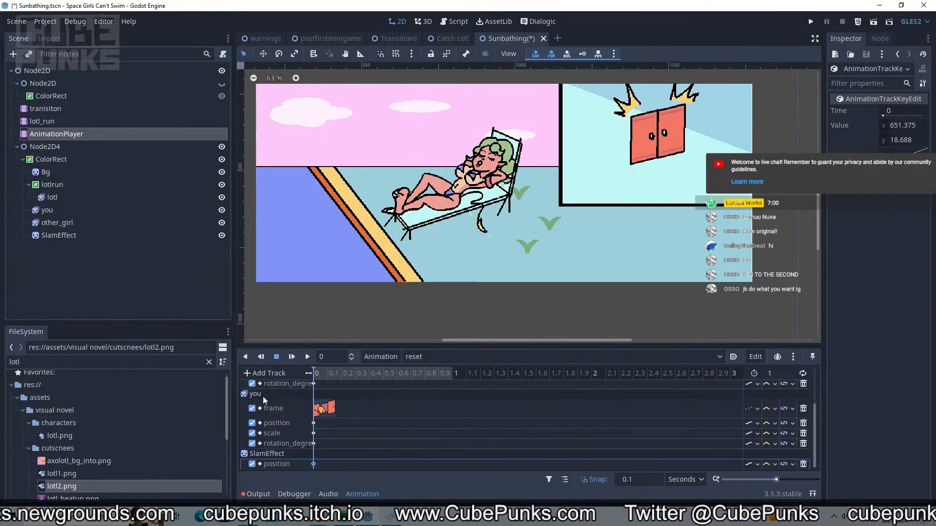
# Add a scale property track for SlamEffect and insert a key on it at time 0
pyautogui.click(261, 373)
pyautogui.click(276, 385)
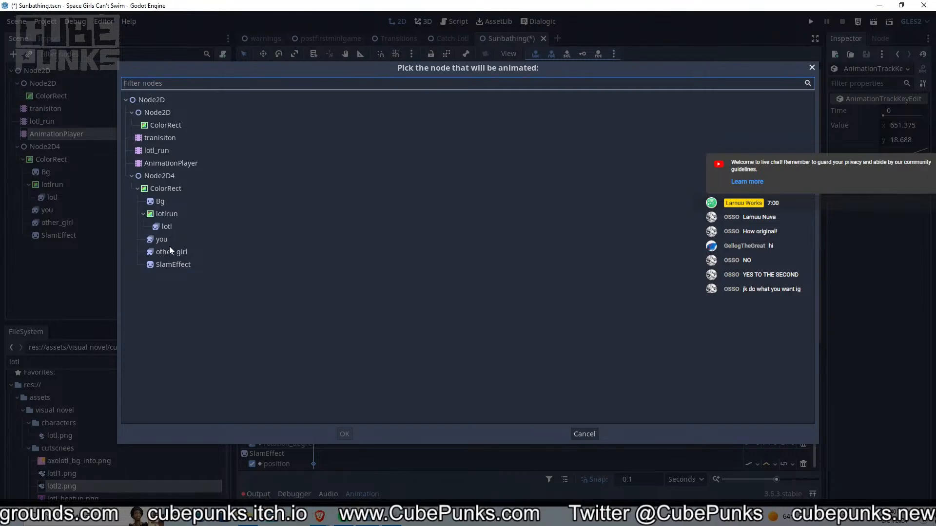
pyautogui.doubleClick(186, 268)
pyautogui.write('scale')
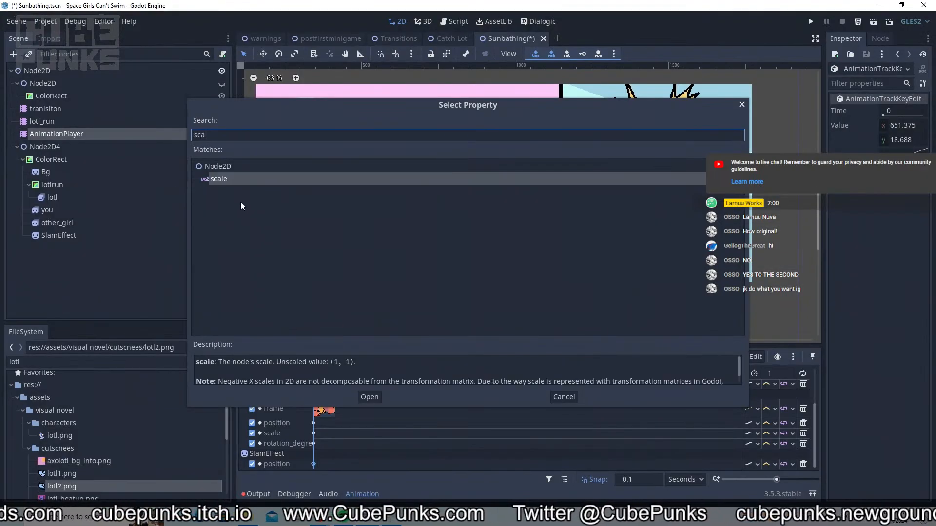
pyautogui.doubleClick(243, 180)
pyautogui.rightClick(314, 435)
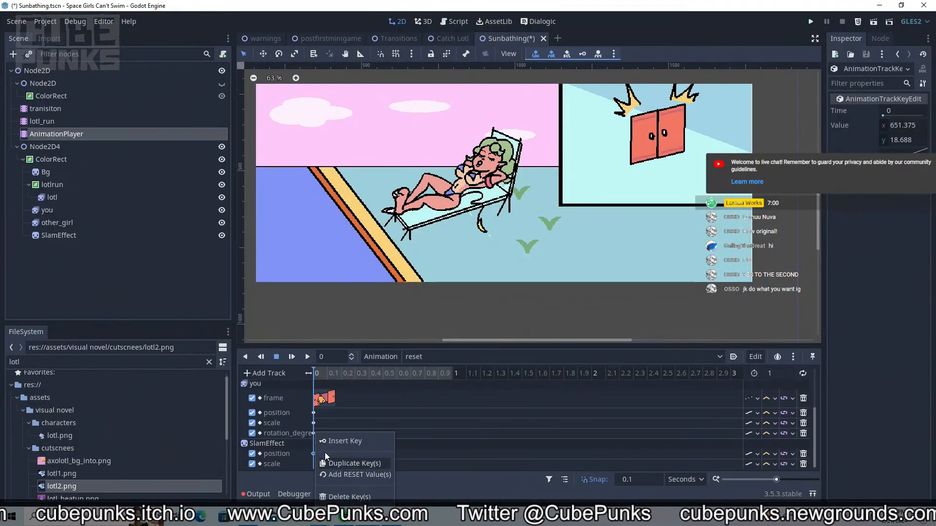
pyautogui.scroll(-1, 269, 418)
# Add a modulate property track for SlamEffect and place a key on it at time 0
pyautogui.click(258, 374)
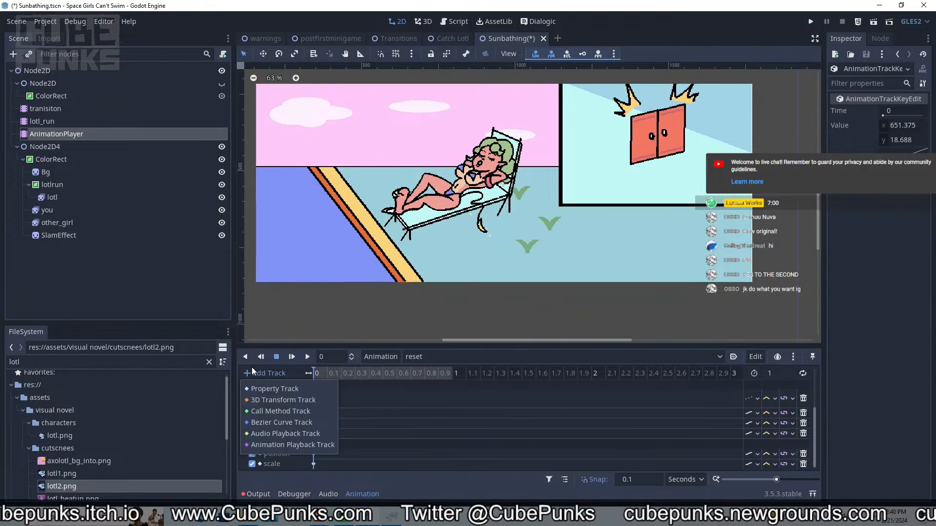
pyautogui.click(259, 384)
pyautogui.doubleClick(177, 260)
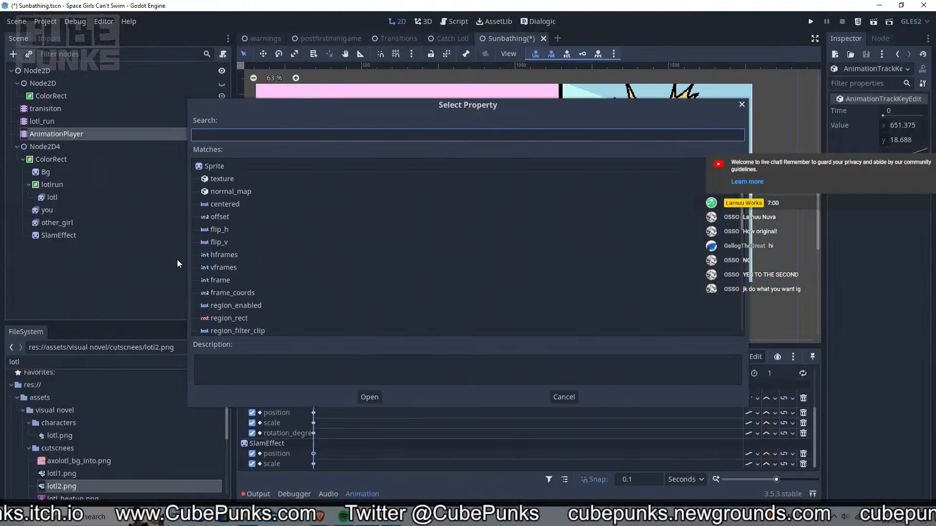
pyautogui.write('mo')
pyautogui.click(251, 178)
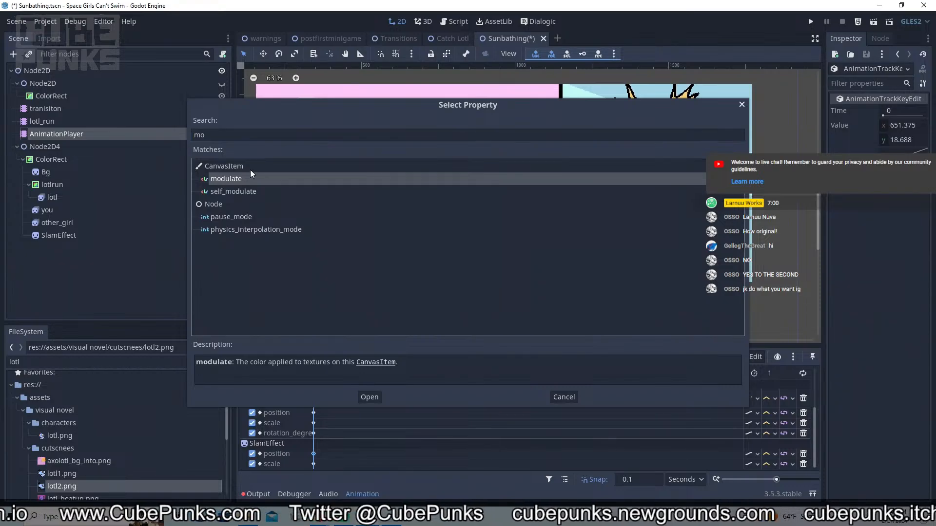
pyautogui.doubleClick(244, 183)
pyautogui.rightClick(329, 463)
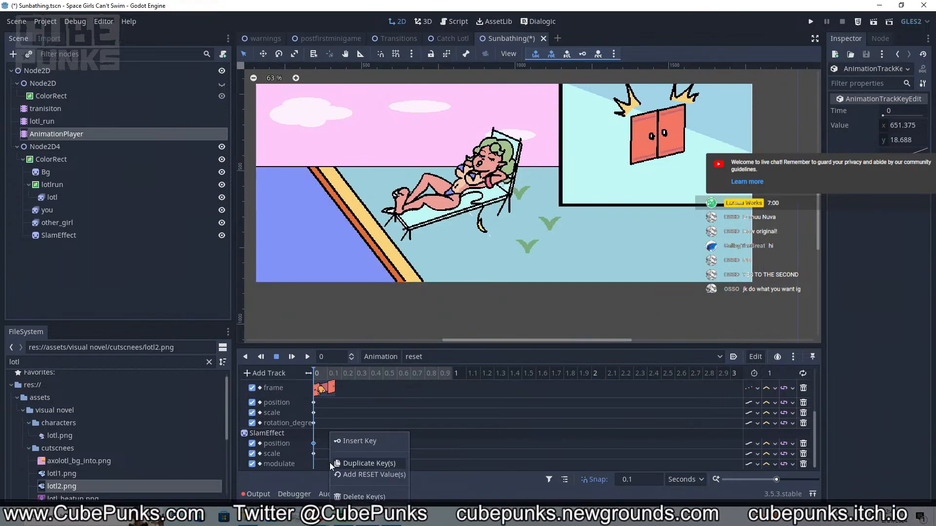
pyautogui.click(359, 441)
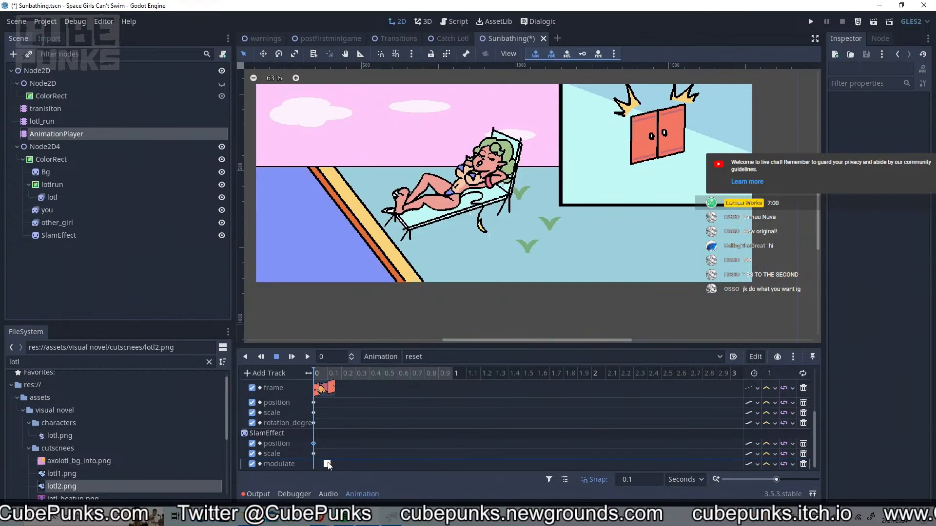
pyautogui.click(315, 464)
# Make SlamEffect's modulate key fully transparent by setting its color's alpha to 0
pyautogui.click(903, 126)
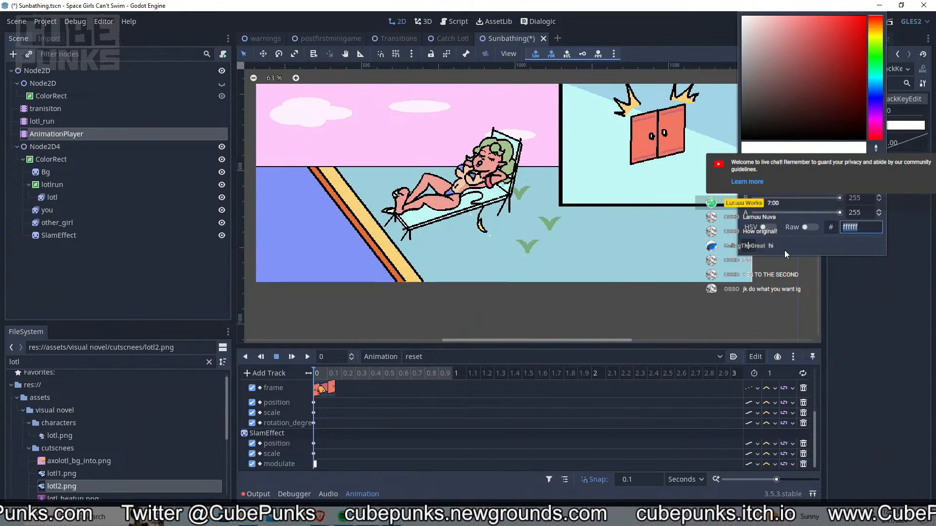
pyautogui.moveTo(803, 212); pyautogui.dragTo(395, 190)
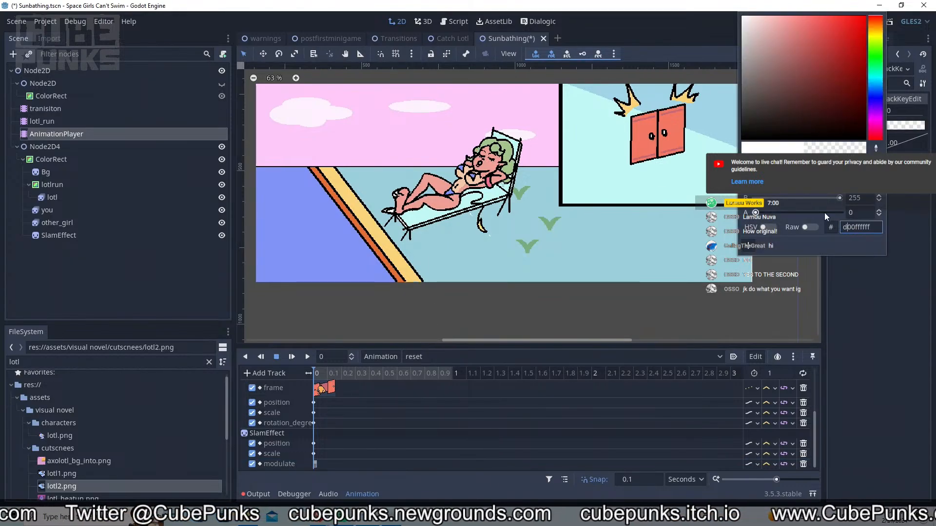
pyautogui.click(357, 494)
# Play back the reset animation to check the keyed poses
pyautogui.click(172, 141)
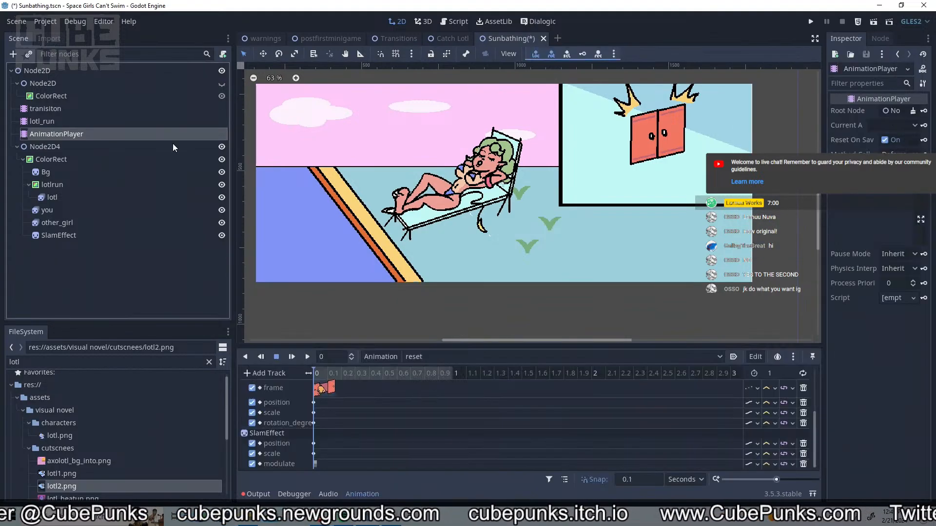
pyautogui.press('d')
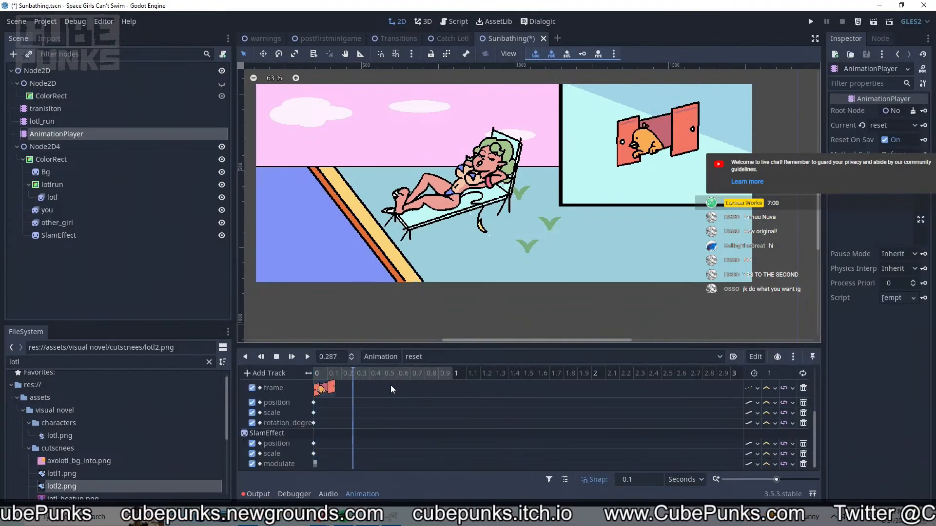
pyautogui.click(395, 357)
pyautogui.click(484, 341)
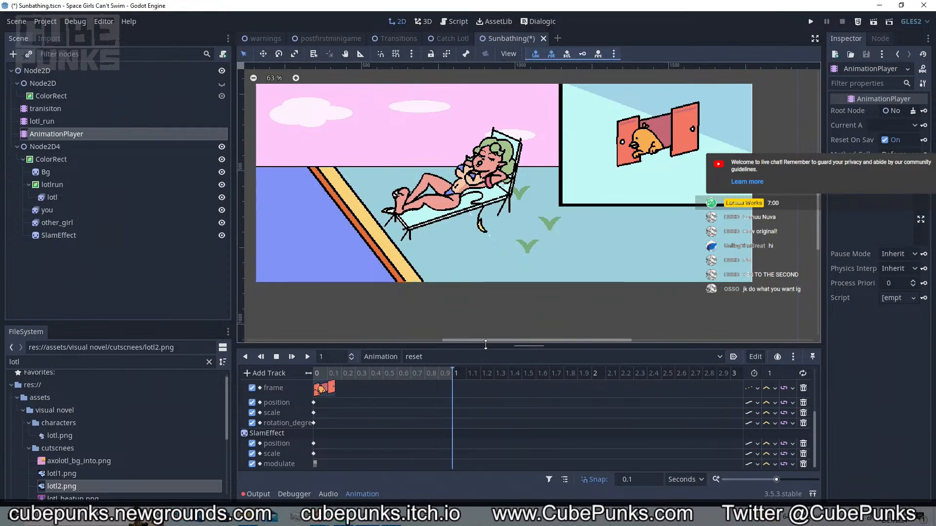
# Enlarge the animation editor so that all tracks fit, and save the scene
pyautogui.moveTo(483, 340); pyautogui.dragTo(504, 305)
pyautogui.moveTo(500, 341); pyautogui.dragTo(456, 198)
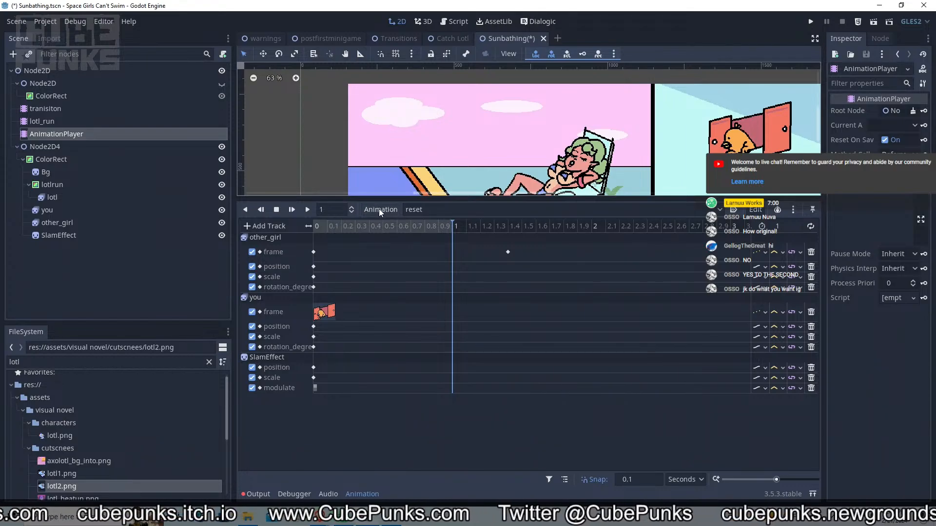
pyautogui.hotkey('ctrl', 's')
# Examine the sunbathing signal arguments in the Dialogic timeline, giving the dialogue more room above the animation editor
pyautogui.click(536, 22)
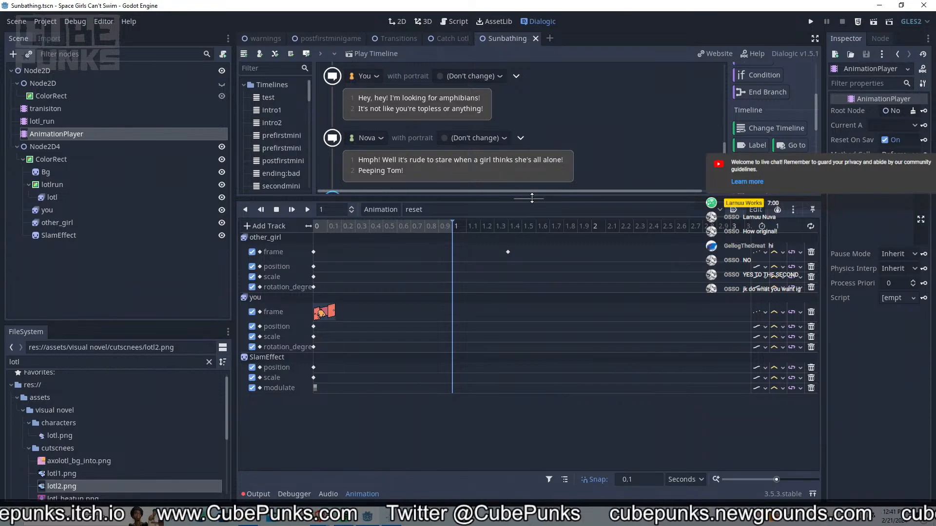
pyautogui.moveTo(534, 197); pyautogui.dragTo(527, 300)
pyautogui.scroll(5, 528, 202)
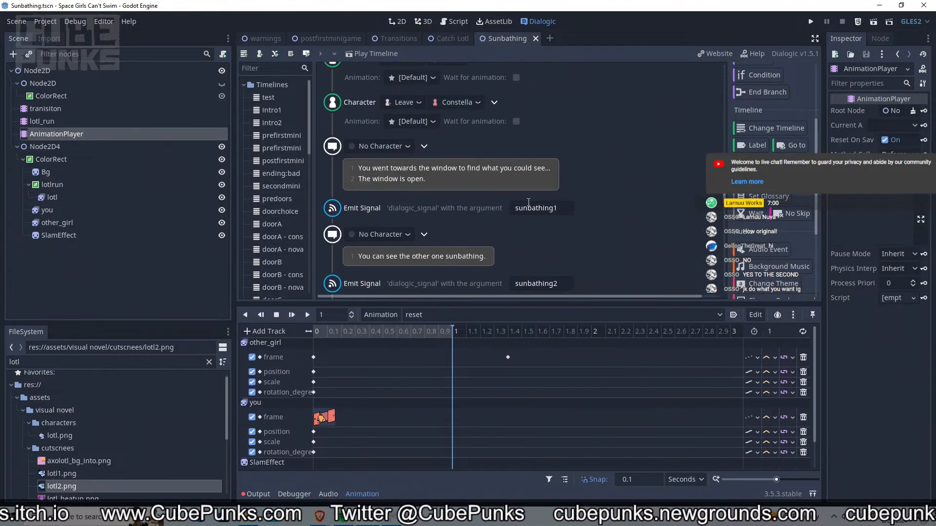
pyautogui.scroll(-6, 529, 202)
pyautogui.scroll(-2, 385, 262)
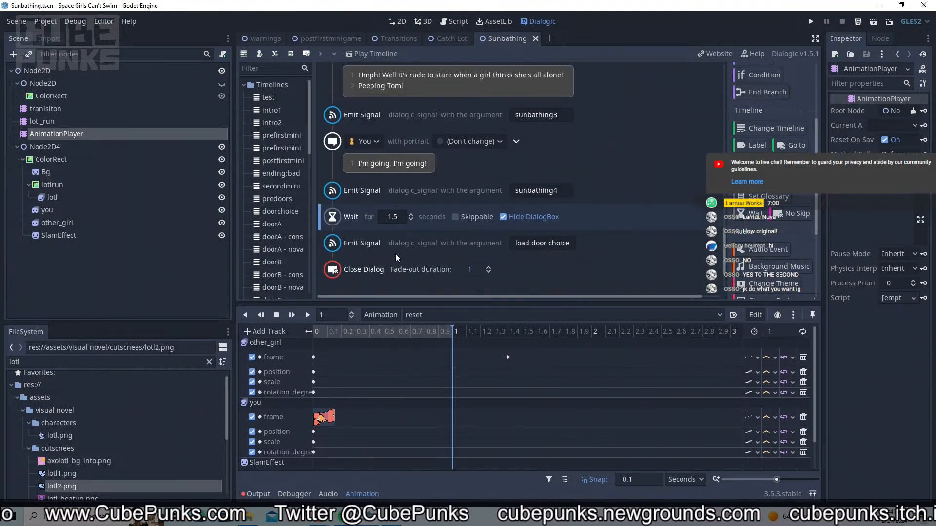
# Duplicate the reset animation under the name sunbathin1
pyautogui.click(374, 320)
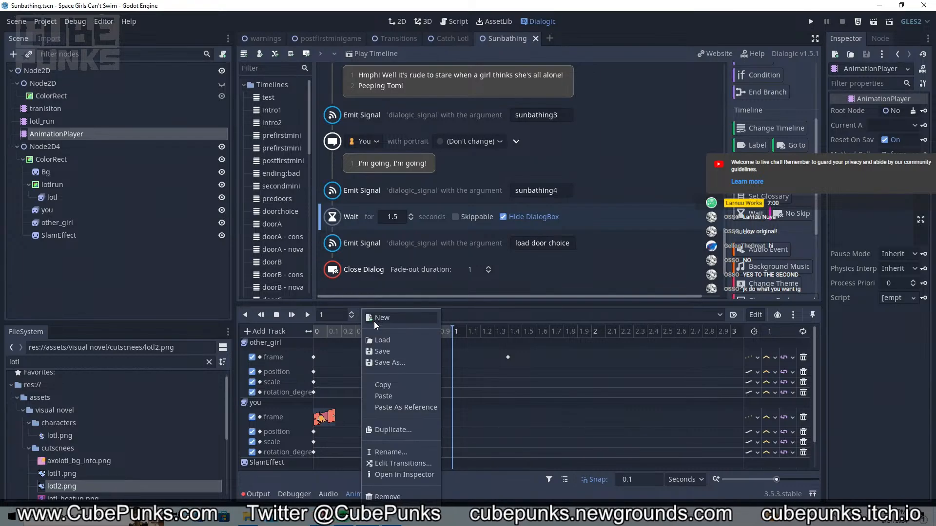
pyautogui.click(425, 428)
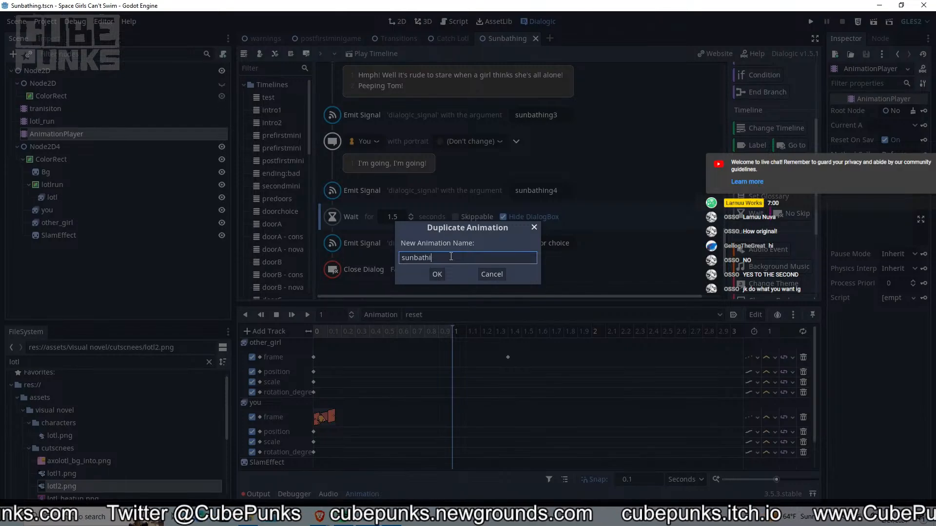
pyautogui.write('sunbathin1')
pyautogui.press('Return')
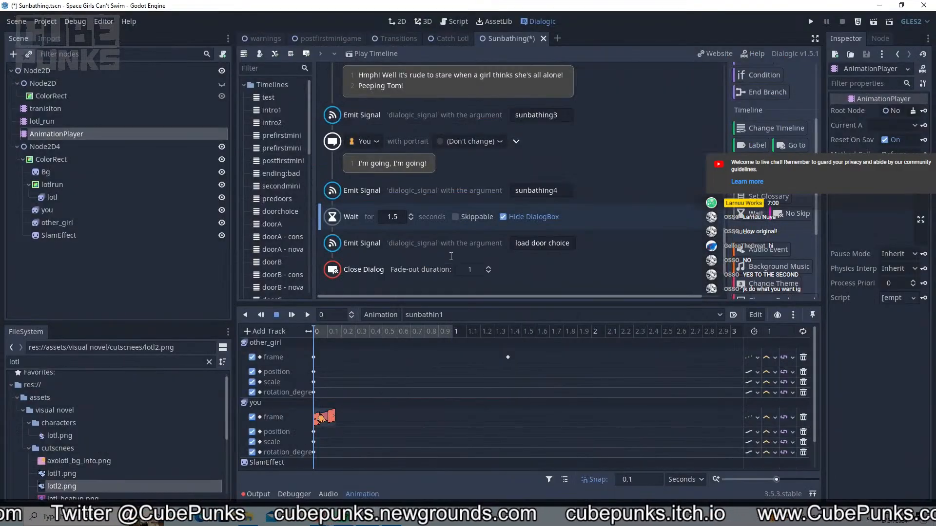
# Rename the sunbathin1 animation to 1
pyautogui.click(396, 318)
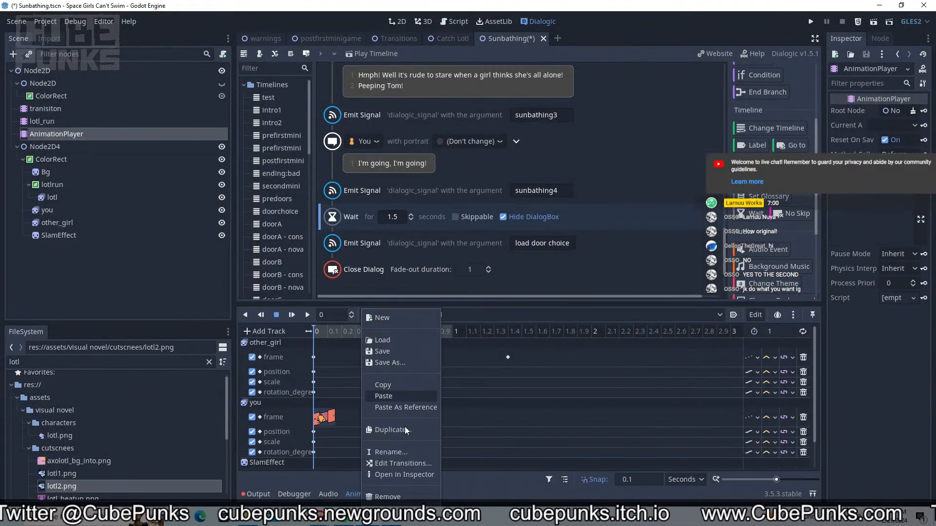
pyautogui.click(402, 449)
pyautogui.write('1')
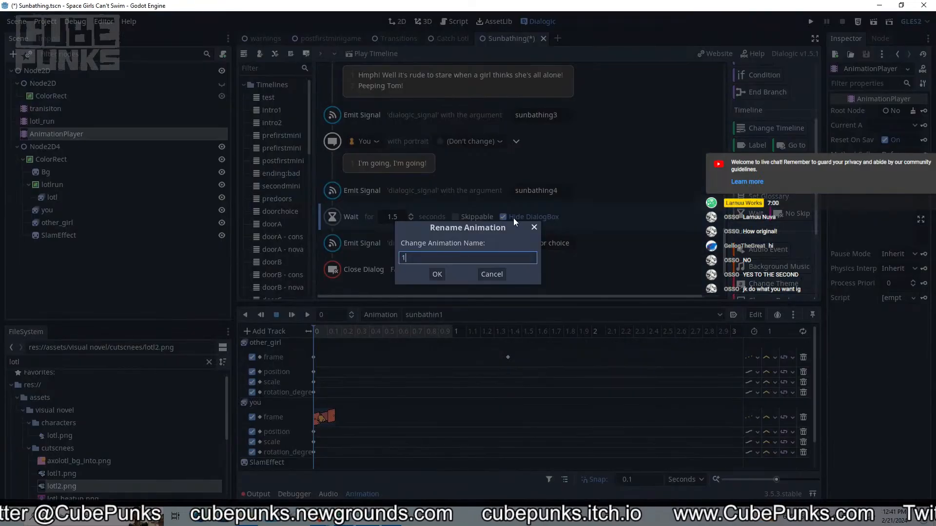
pyautogui.click(437, 274)
# Rename the scene's root node to Sunbathing and save the scene
pyautogui.doubleClick(180, 71)
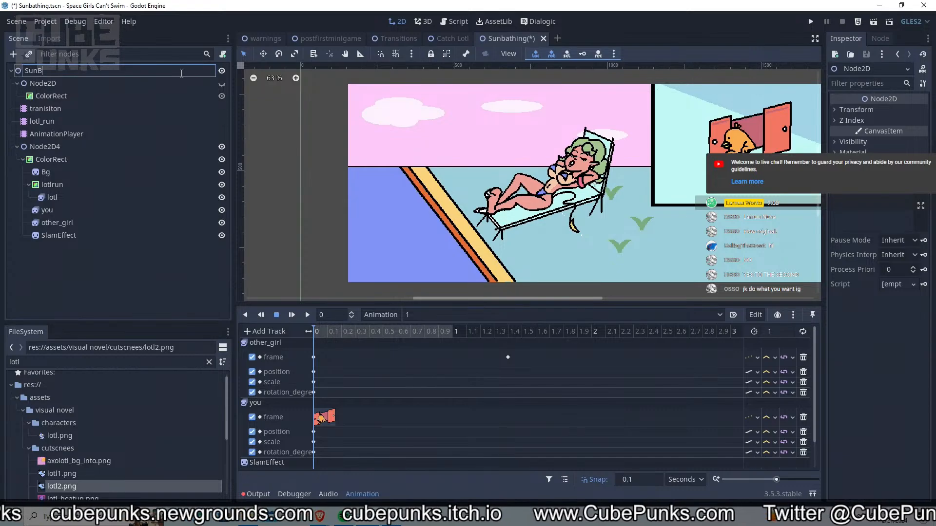
pyautogui.press('Return')
pyautogui.hotkey('ctrl', 's')
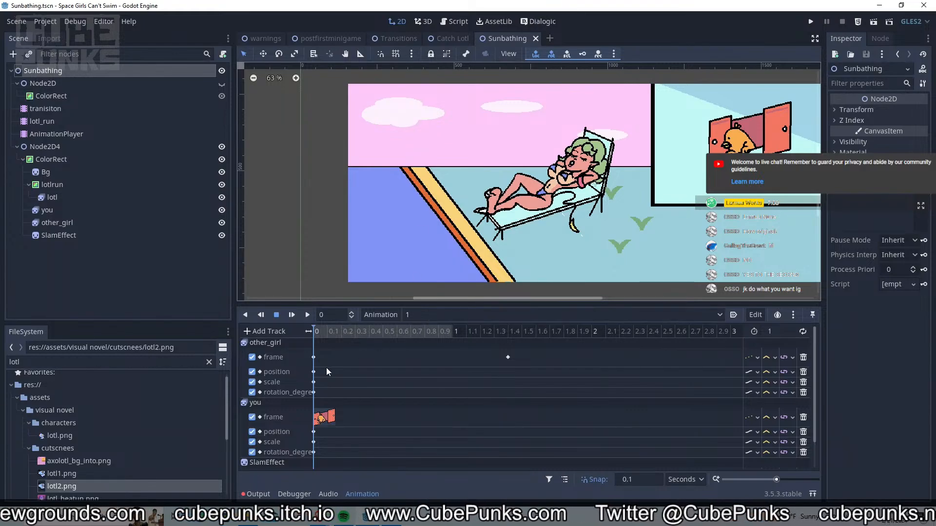
# Duplicate animation 1 under the name 2
pyautogui.click(381, 314)
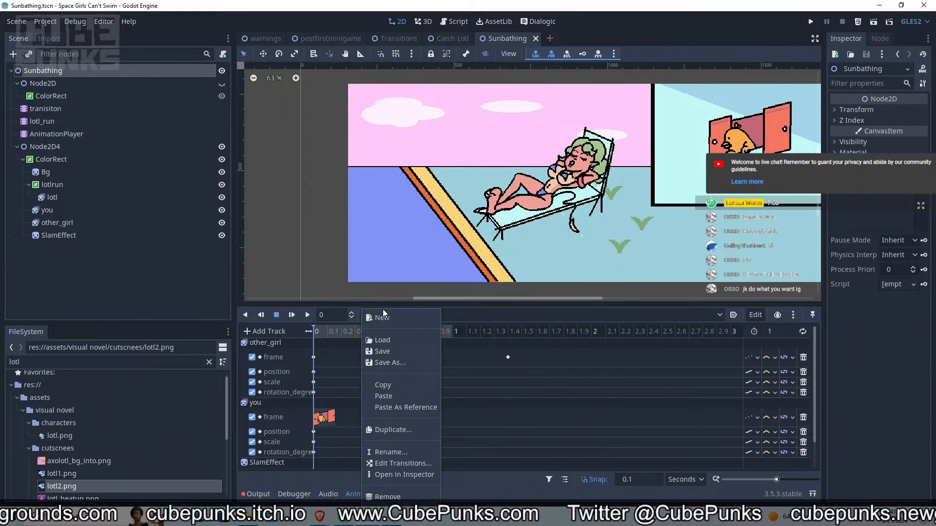
pyautogui.click(377, 431)
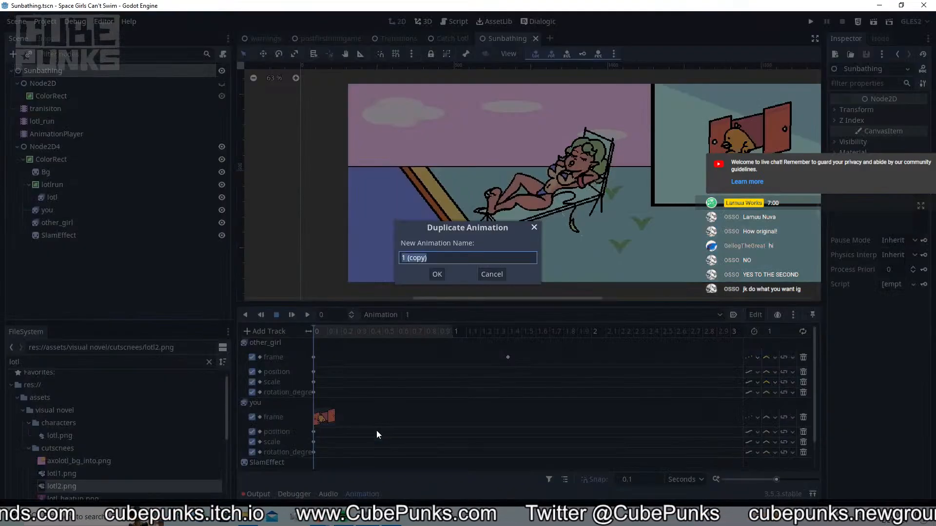
pyautogui.write('2')
pyautogui.click(435, 274)
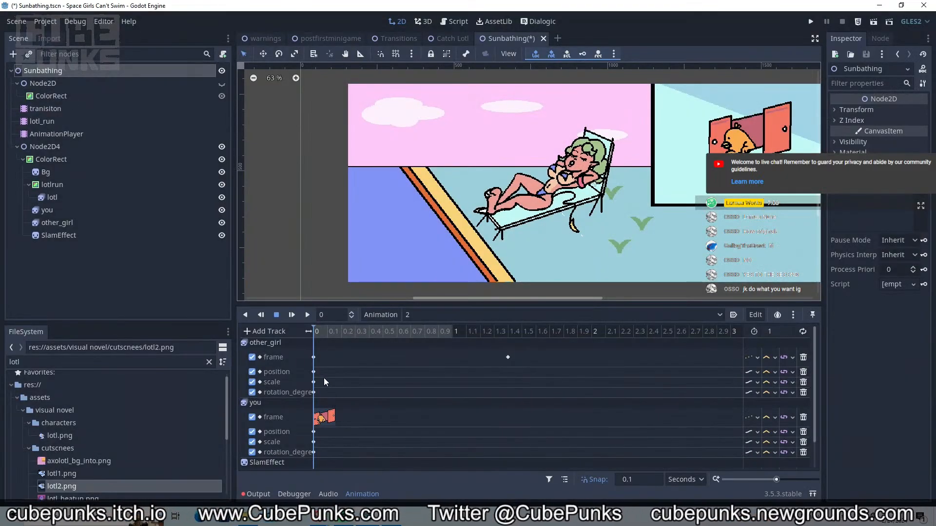
# Try setting other_girl's first frame key to 1 and deleting its second frame key, and undo the changes
pyautogui.click(315, 357)
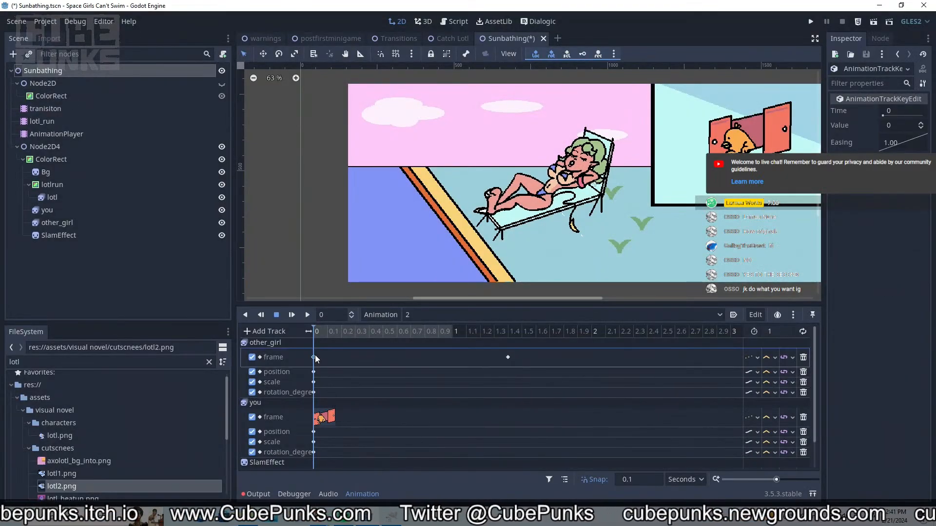
pyautogui.click(921, 123)
pyautogui.press('d')
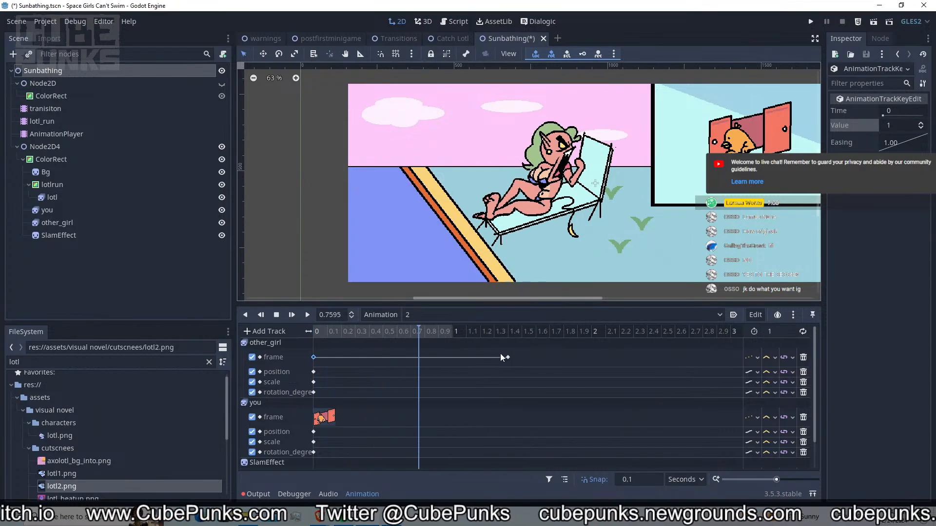
pyautogui.rightClick(505, 359)
pyautogui.click(518, 427)
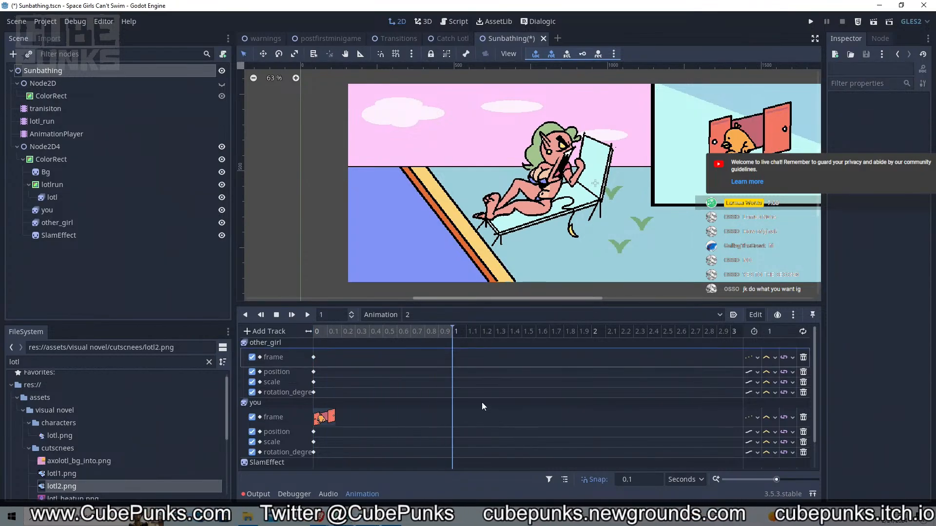
pyautogui.hotkey('ctrl', 'z')
# Move other_girl's second frame key to 1 second and check the pose change along the timeline
pyautogui.moveTo(413, 340); pyautogui.dragTo(439, 343)
pyautogui.moveTo(508, 357); pyautogui.dragTo(466, 358)
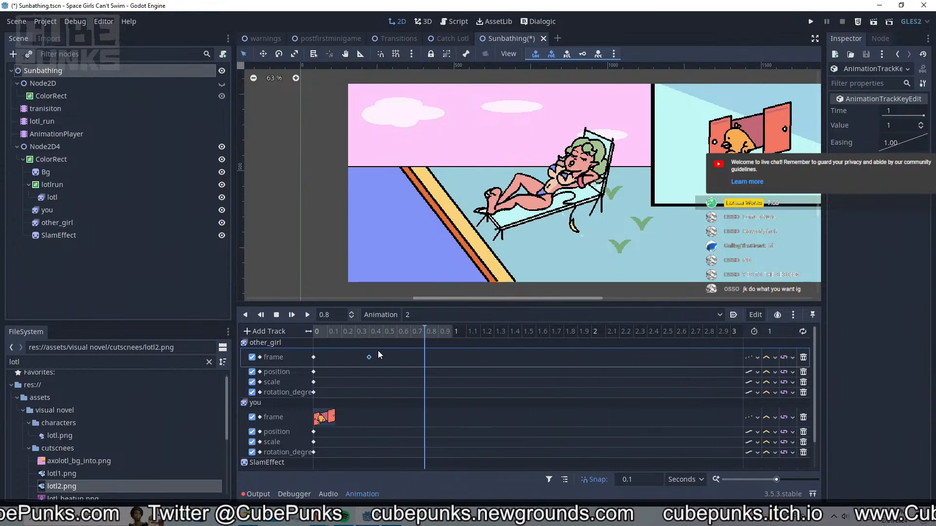
pyautogui.moveTo(371, 331); pyautogui.dragTo(280, 367)
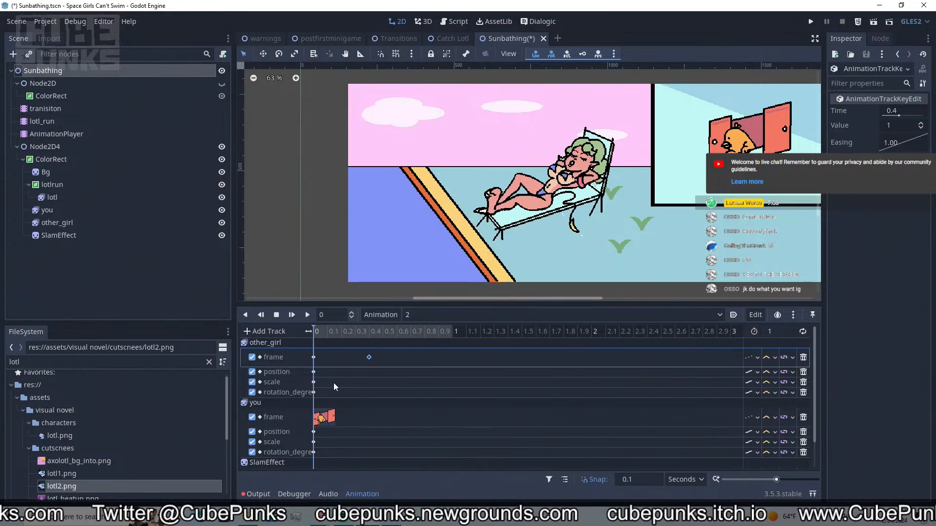
pyautogui.moveTo(368, 358); pyautogui.dragTo(410, 356)
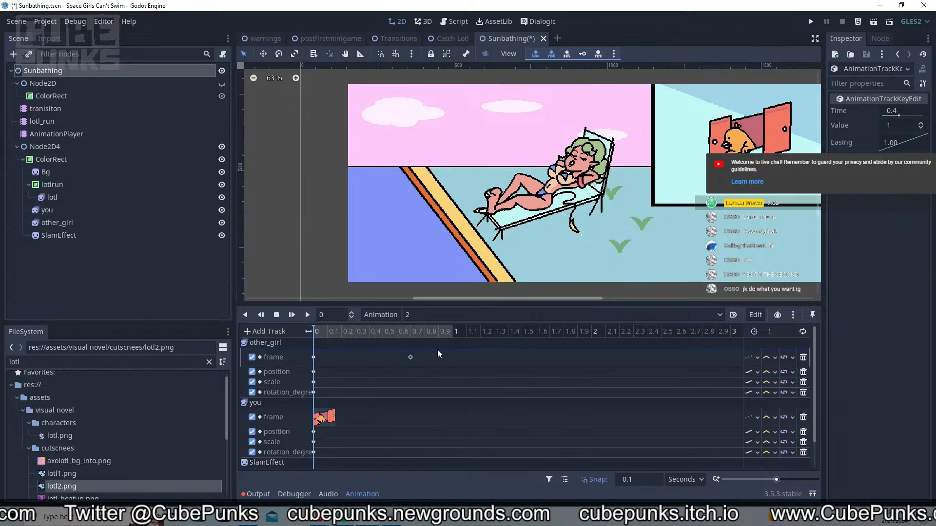
# Insert three position keys for other_girl and arrange them at 0.1, 0.2 and 0.3 seconds
pyautogui.click(314, 382)
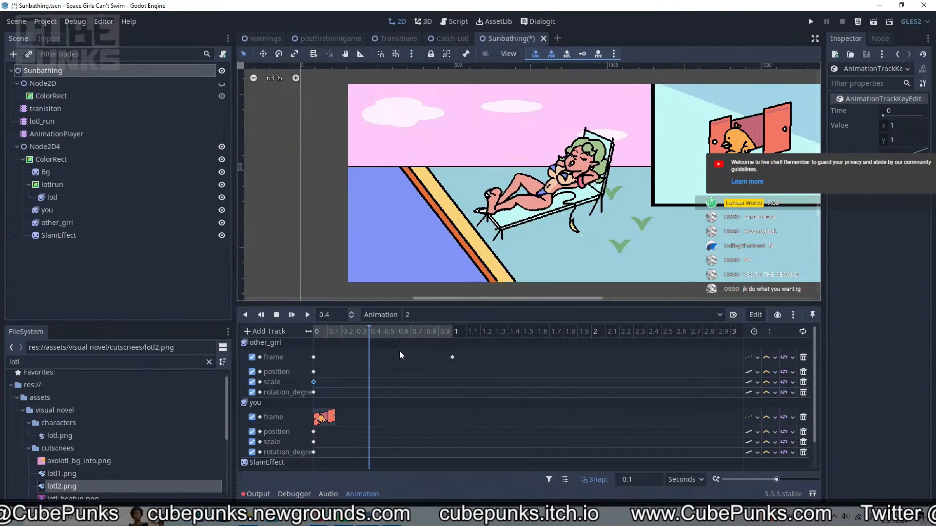
pyautogui.click(314, 372)
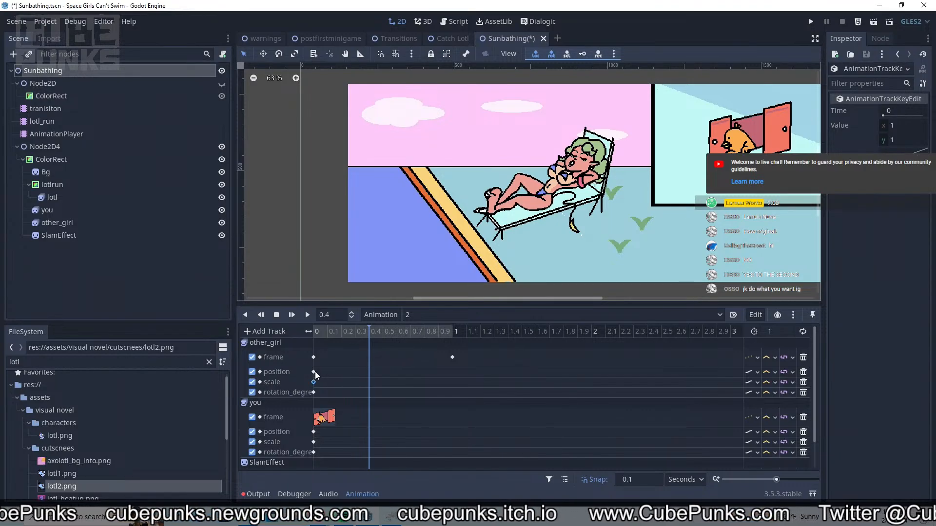
pyautogui.rightClick(347, 375)
pyautogui.click(360, 377)
pyautogui.rightClick(366, 374)
pyautogui.click(385, 381)
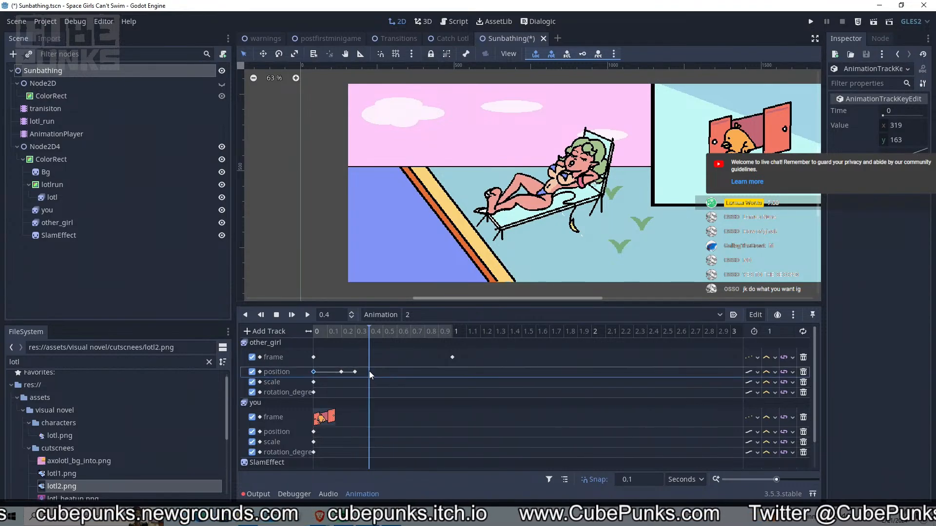
pyautogui.rightClick(379, 372)
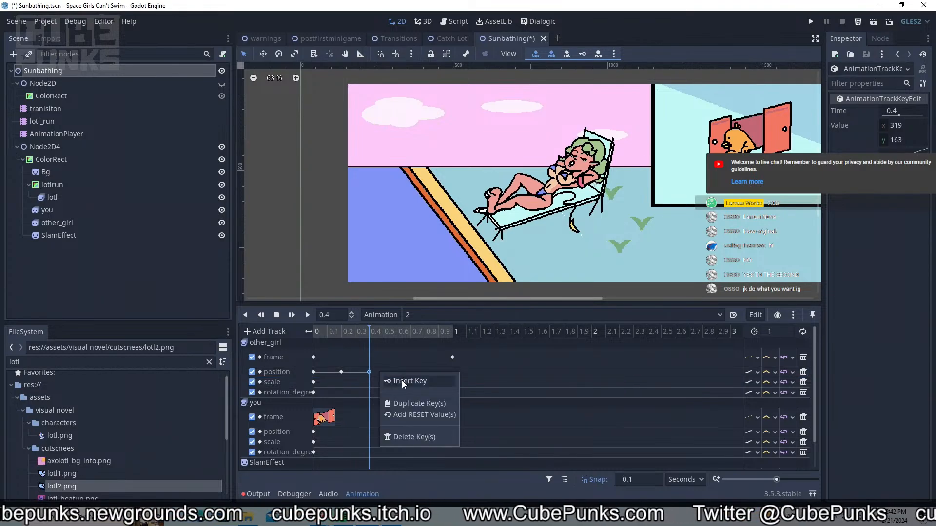
pyautogui.click(402, 381)
pyautogui.moveTo(392, 368); pyautogui.dragTo(347, 383)
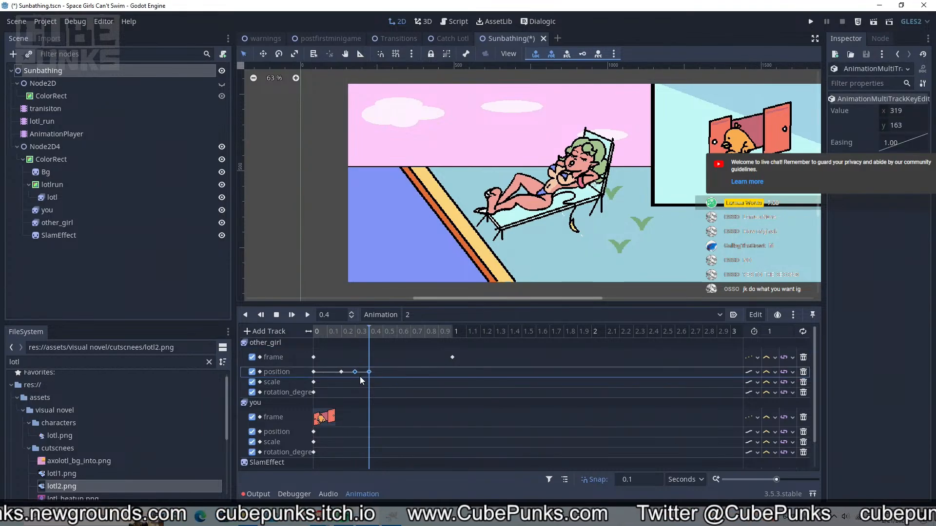
pyautogui.moveTo(409, 361); pyautogui.dragTo(326, 377)
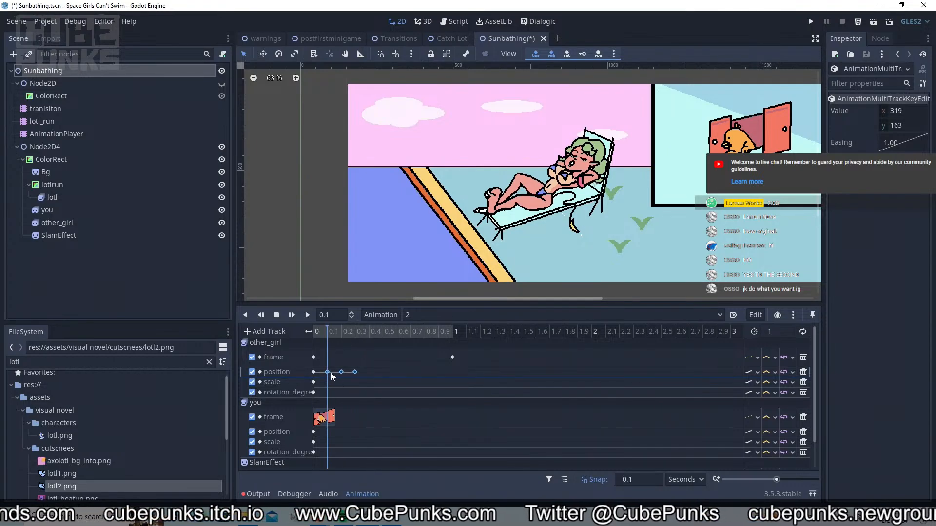
# Raise the Y value of other_girl's 0.1-second position key by 20 to 183
pyautogui.click(328, 372)
pyautogui.click(922, 121)
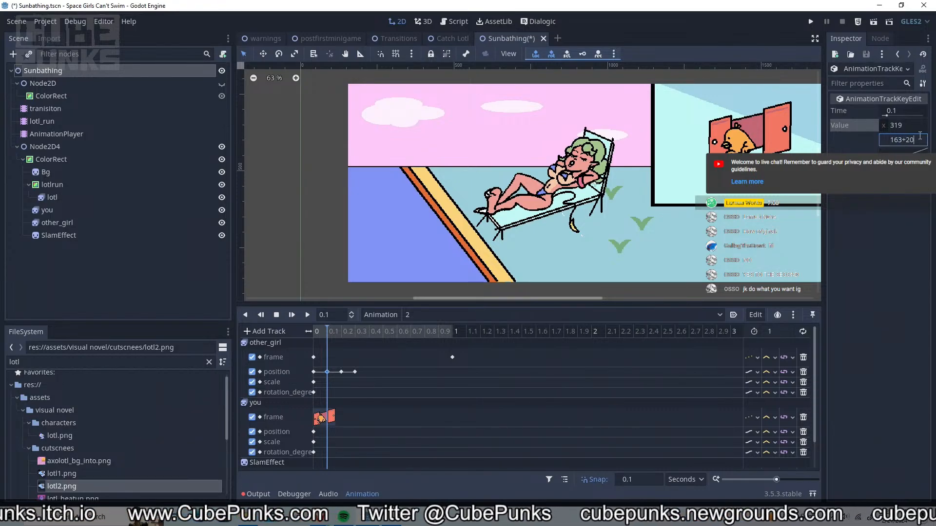
pyautogui.moveTo(317, 330); pyautogui.dragTo(341, 338)
pyautogui.click(922, 141)
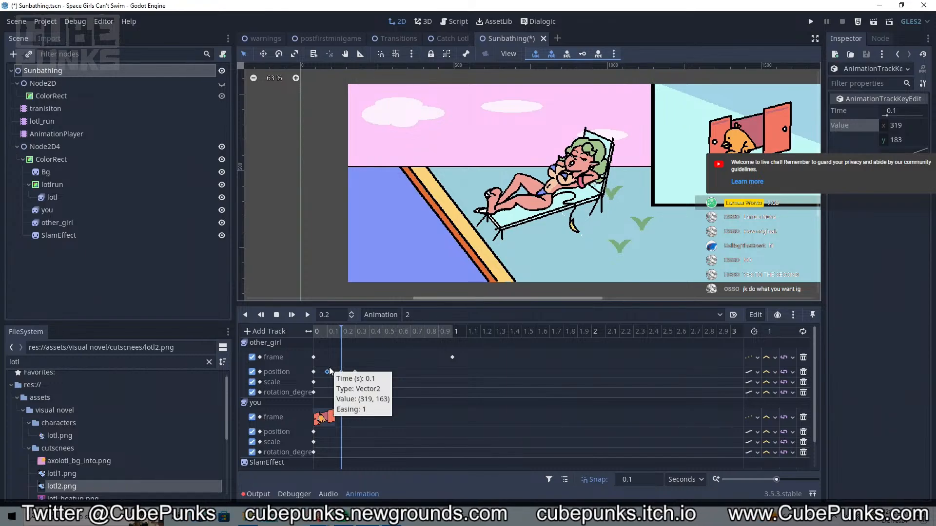
# Set the Y value of other_girl's 0.2-second position key to 143
pyautogui.click(329, 372)
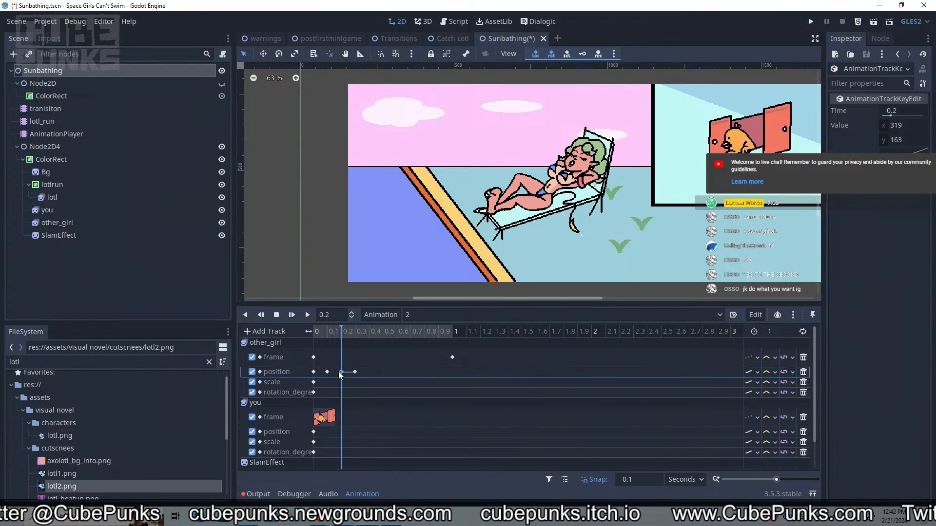
pyautogui.click(900, 139)
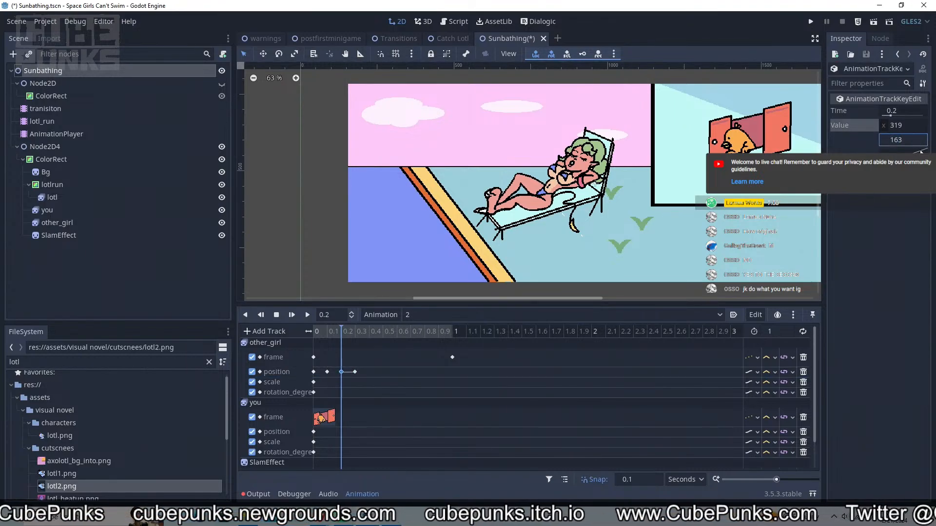
pyautogui.write('143')
pyautogui.press('Return')
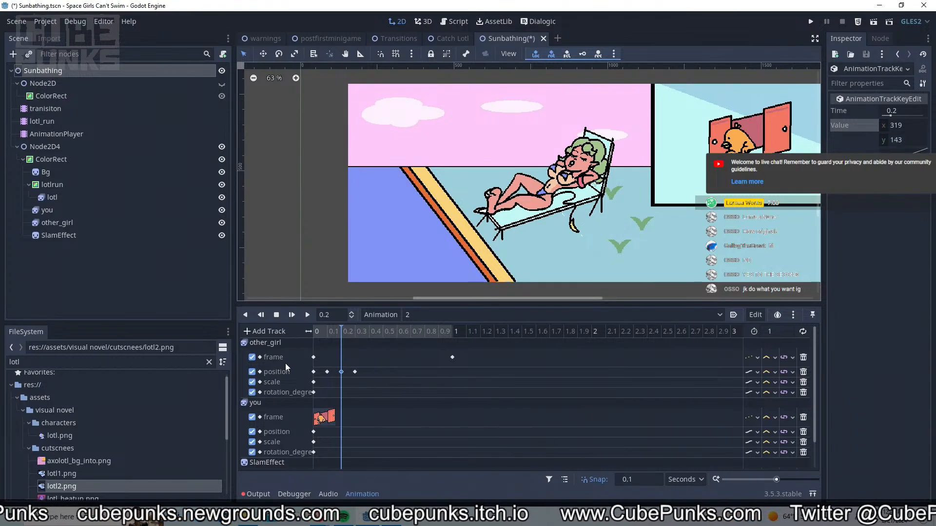
# Reduce the Y value of other_girl's 0.1-second position key by 10
pyautogui.click(314, 372)
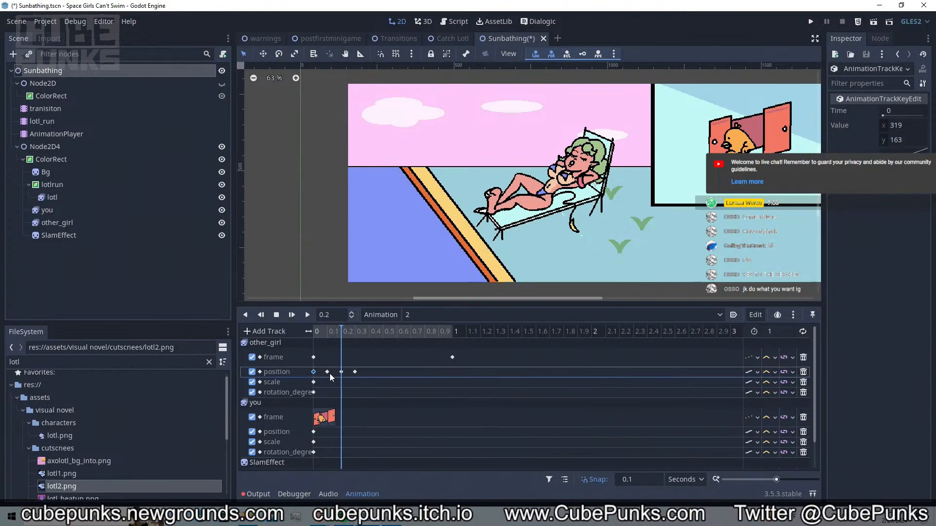
pyautogui.click(328, 373)
pyautogui.click(335, 335)
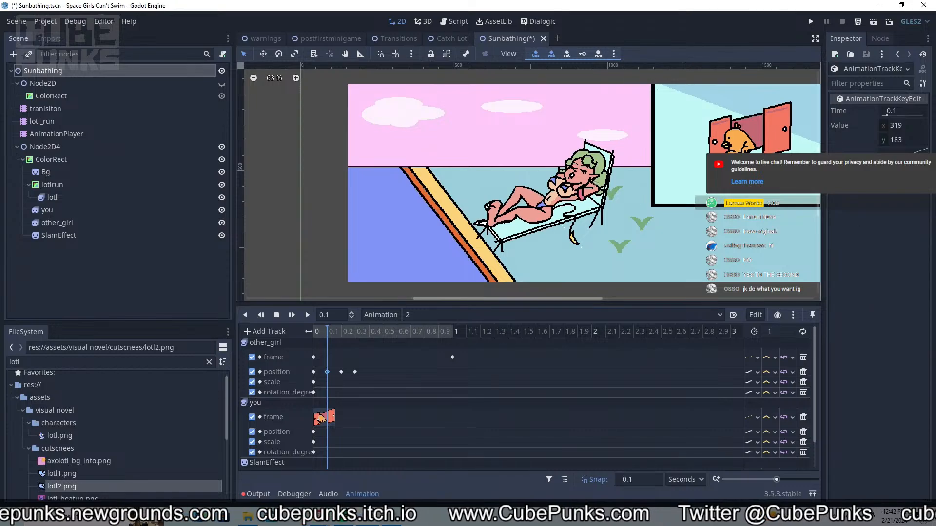
pyautogui.click(903, 141)
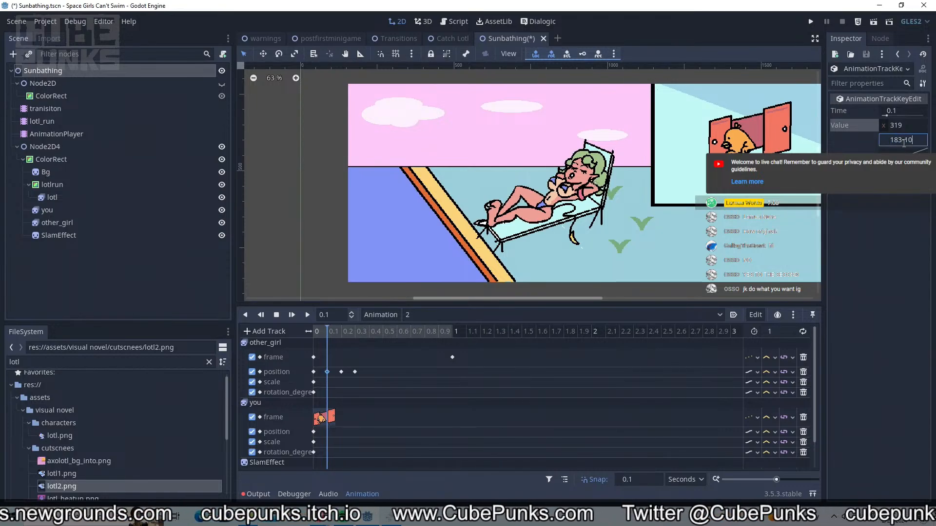
pyautogui.click(398, 368)
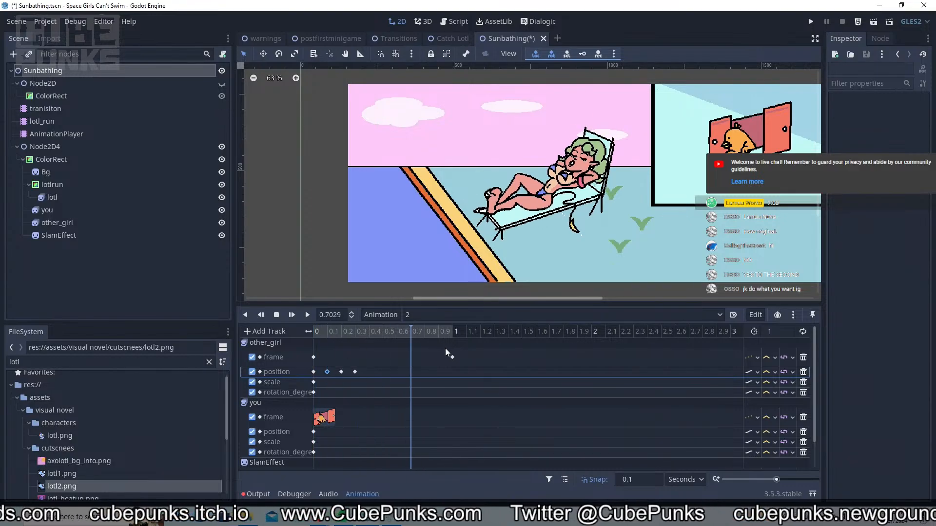
# Set the timeline snap to 0.05 seconds and tighten other_girl's added position keys to 0.05, 0.1 and 0.2 seconds
pyautogui.click(355, 372)
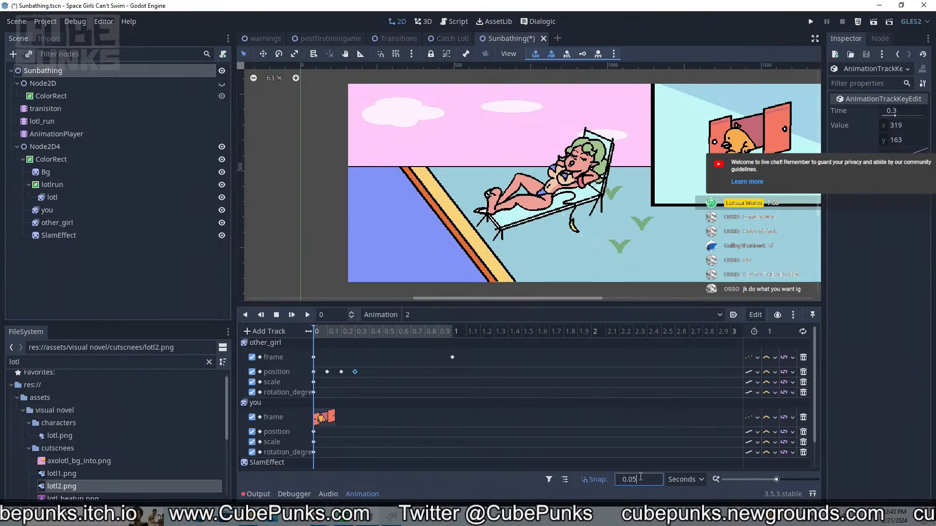
pyautogui.moveTo(389, 352); pyautogui.dragTo(329, 376)
pyautogui.click(349, 371)
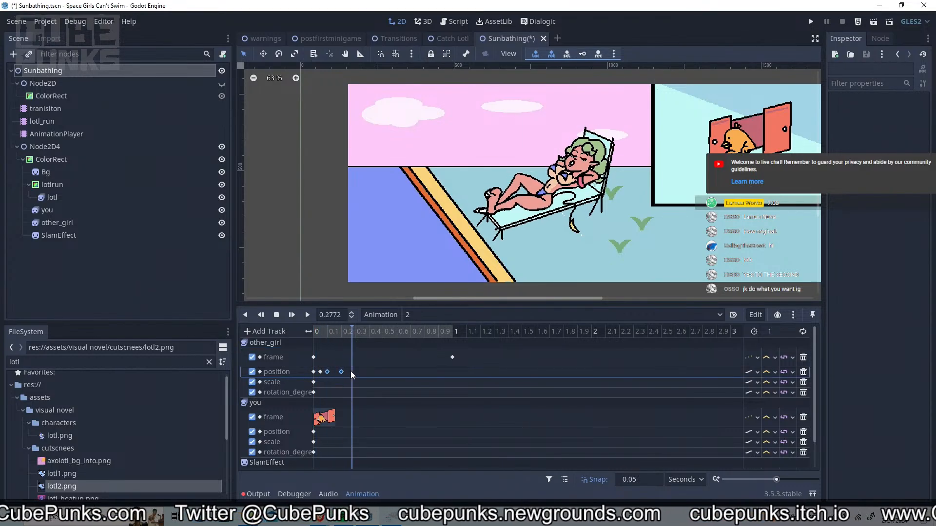
pyautogui.press('s')
# Move other_girl's second frame key to 0.1 seconds and preview animation 2
pyautogui.moveTo(451, 358); pyautogui.dragTo(330, 372)
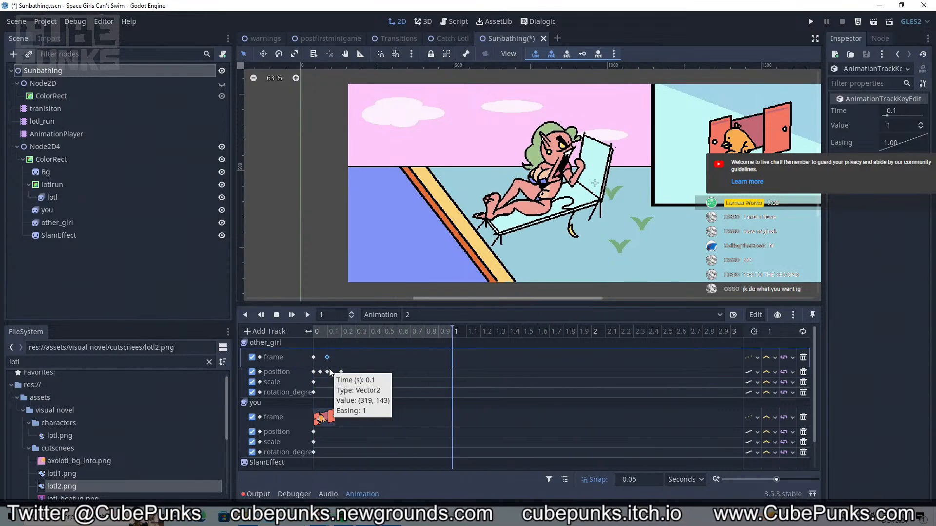
pyautogui.press('s')
pyautogui.press('d')
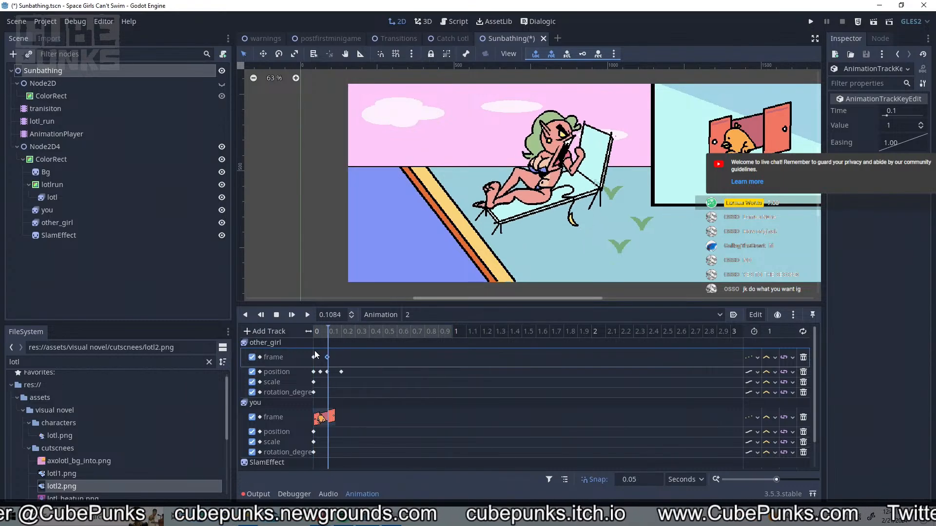
pyautogui.click(384, 314)
pyautogui.click(391, 429)
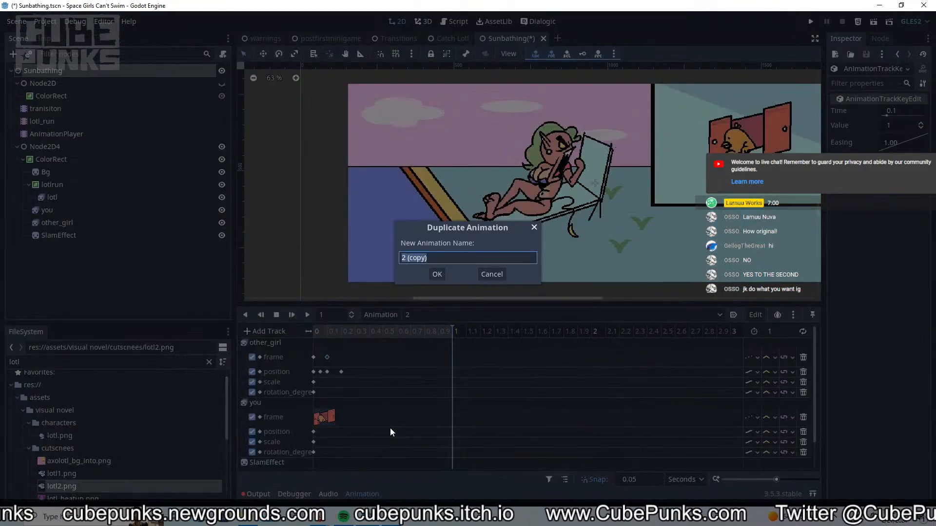
pyautogui.click(503, 274)
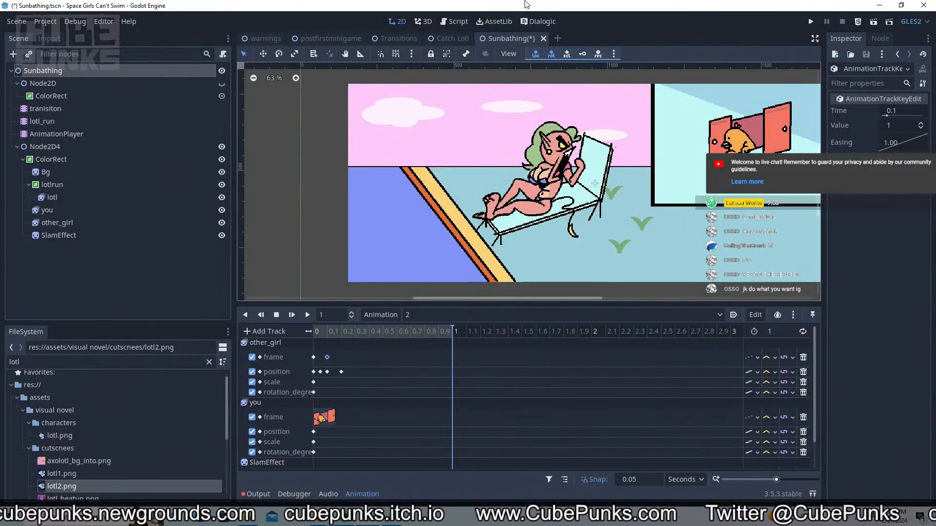
# Duplicate animation 2 under the name 3
pyautogui.click(391, 312)
pyautogui.click(389, 434)
pyautogui.write('3')
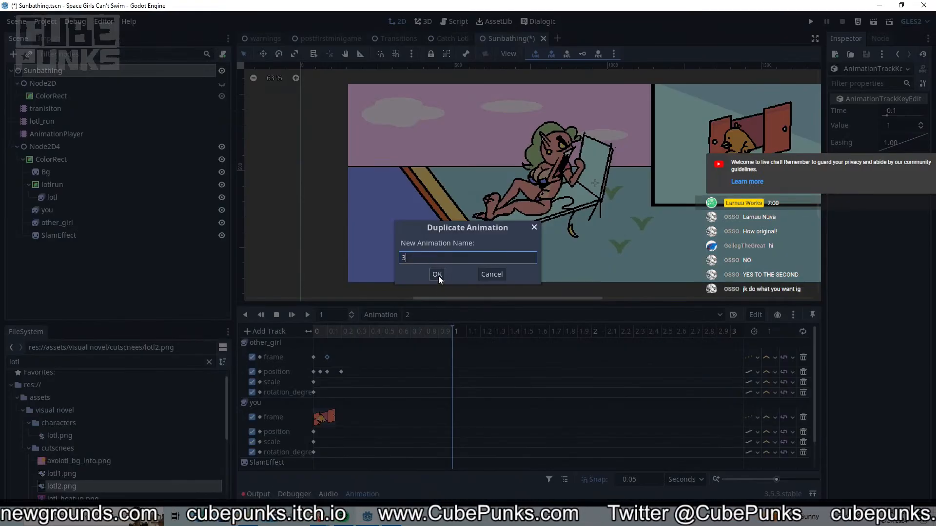
pyautogui.click(437, 274)
# Set the value of you's frame key in animation 3 to 1
pyautogui.click(329, 423)
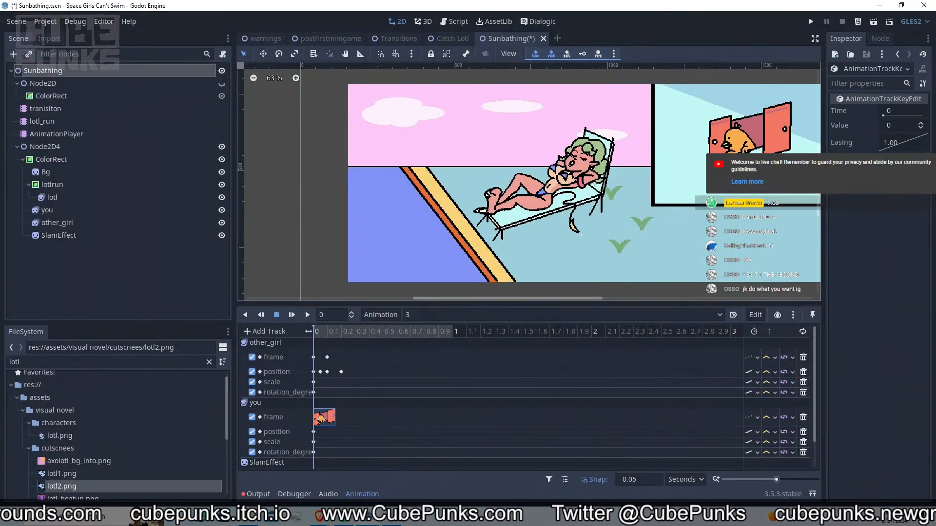
pyautogui.click(922, 123)
pyautogui.click(921, 123)
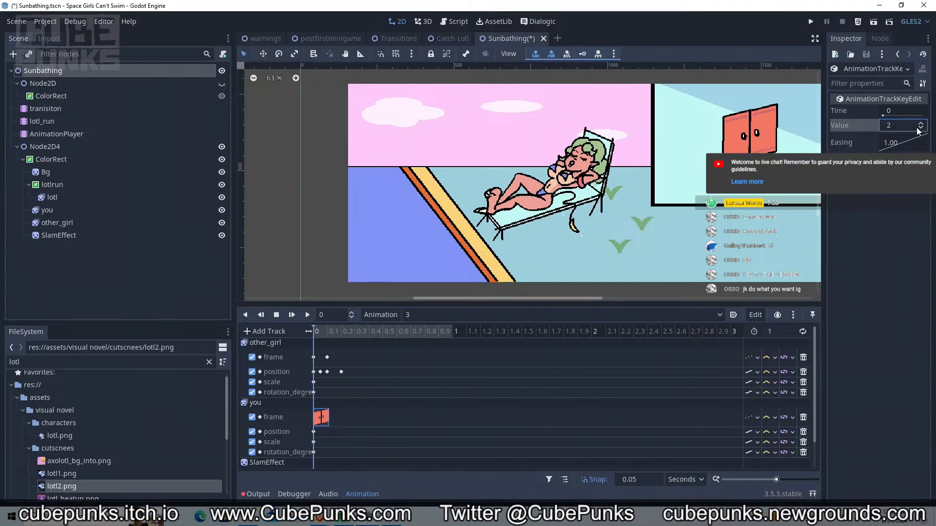
pyautogui.click(921, 128)
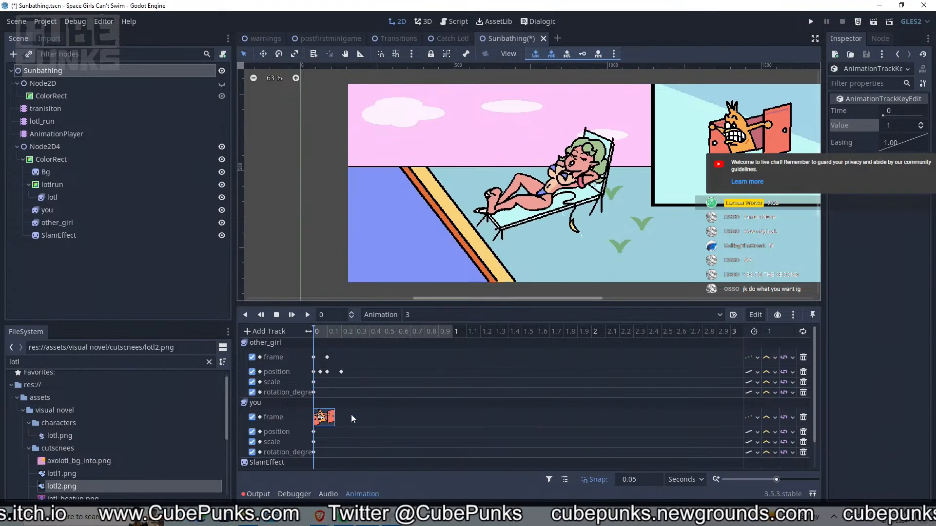
# Insert a scale key for you at about 0.15 seconds and move its frame key to 0.05 seconds
pyautogui.rightClick(320, 442)
pyautogui.click(337, 442)
pyautogui.moveTo(320, 443); pyautogui.dragTo(329, 420)
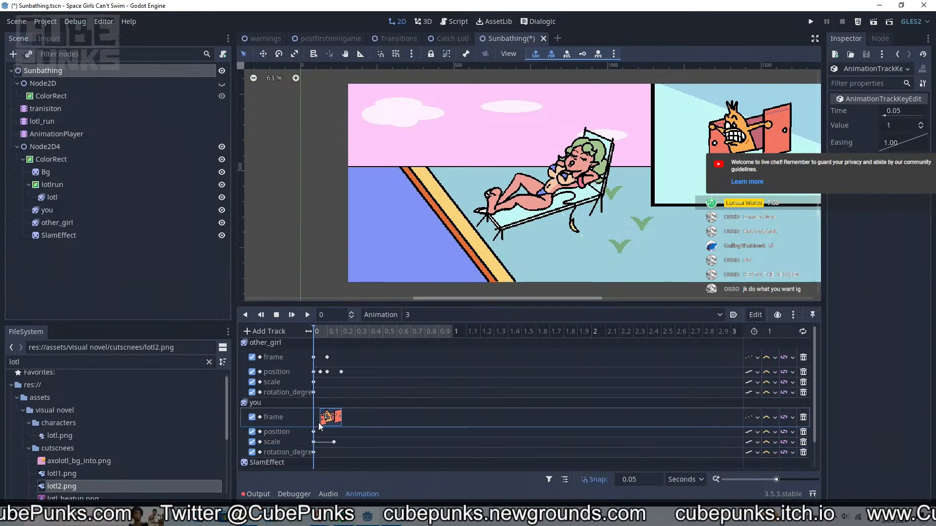
# Insert a frame key for you at 0 seconds in animation 3
pyautogui.rightClick(312, 419)
pyautogui.click(322, 428)
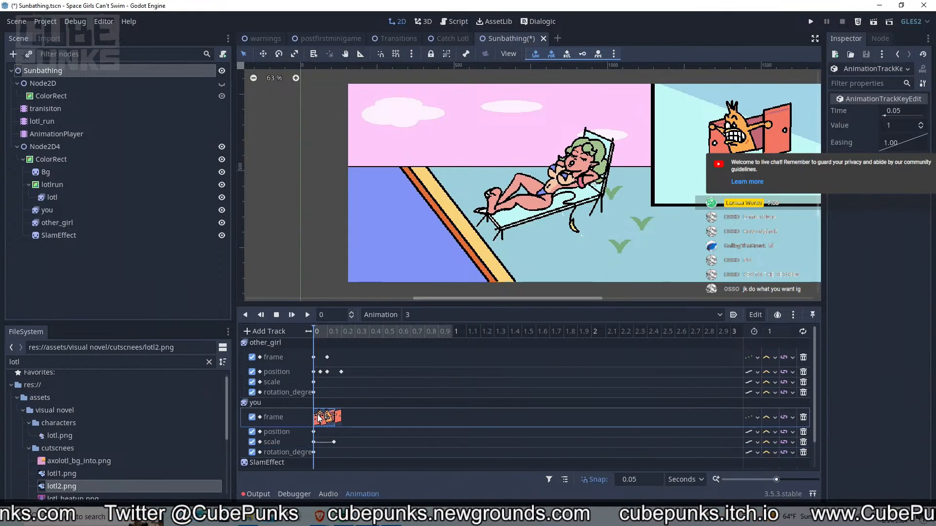
pyautogui.click(318, 418)
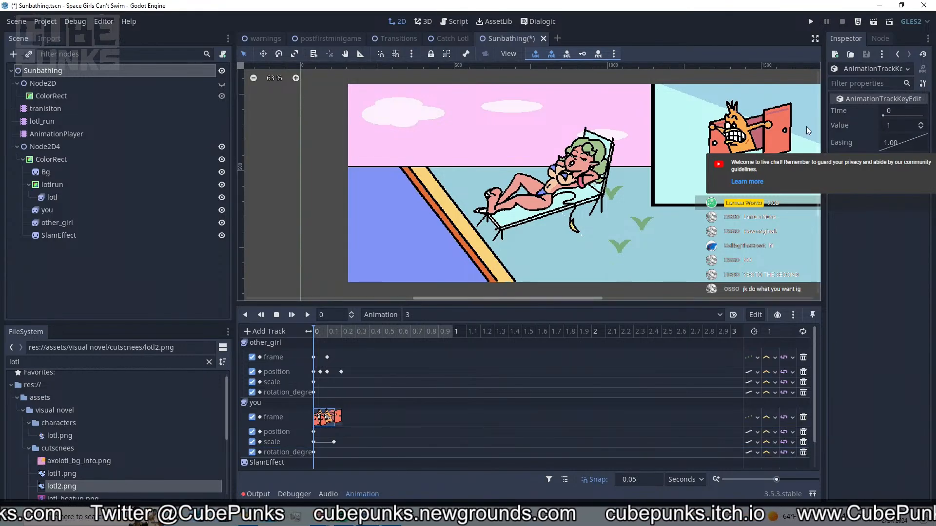
# Delete all of other_girl's frame and position keys after 0 seconds in animation 3
pyautogui.click(443, 316)
pyautogui.click(341, 369)
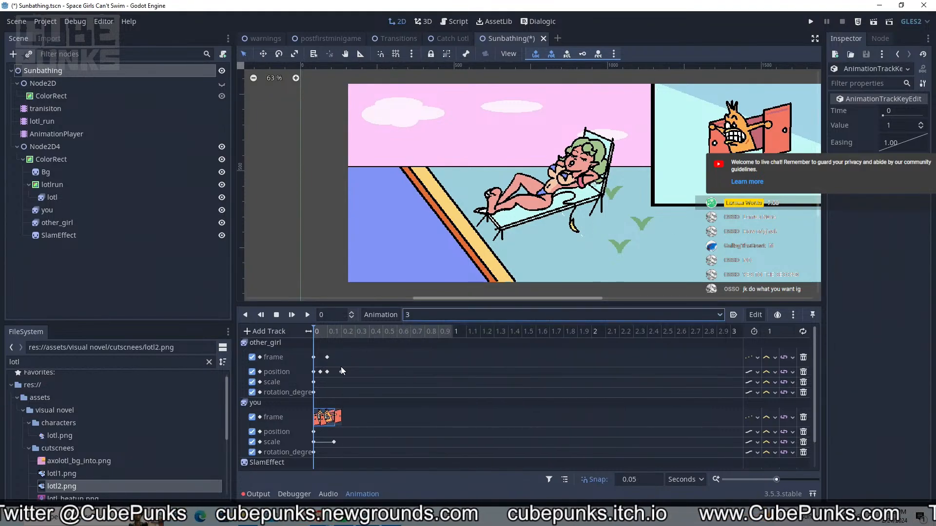
pyautogui.moveTo(335, 353); pyautogui.dragTo(313, 373)
pyautogui.click(327, 358)
pyautogui.moveTo(315, 372)
pyautogui.mouseDown()
pyautogui.moveTo(371, 366)
pyautogui.moveTo(314, 375)
pyautogui.mouseUp()
pyautogui.click(341, 358)
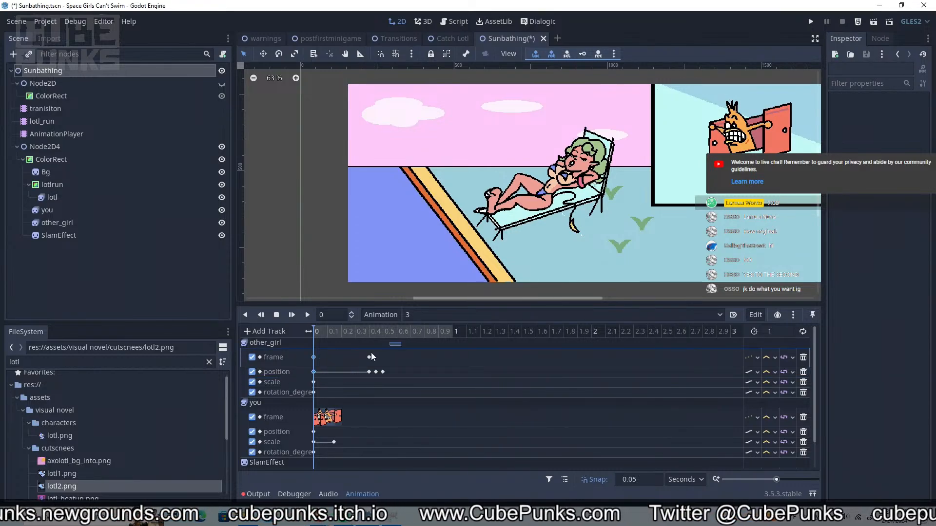
pyautogui.moveTo(396, 344); pyautogui.dragTo(489, 346)
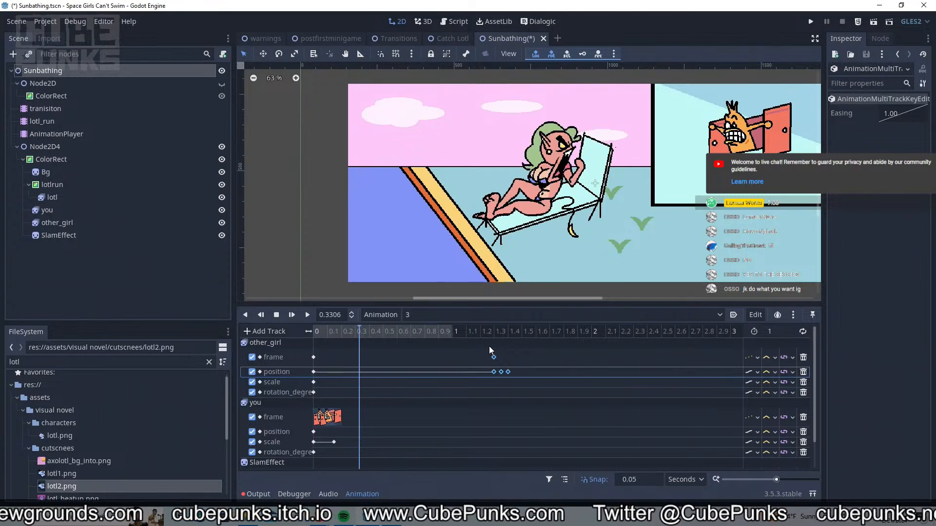
pyautogui.rightClick(493, 372)
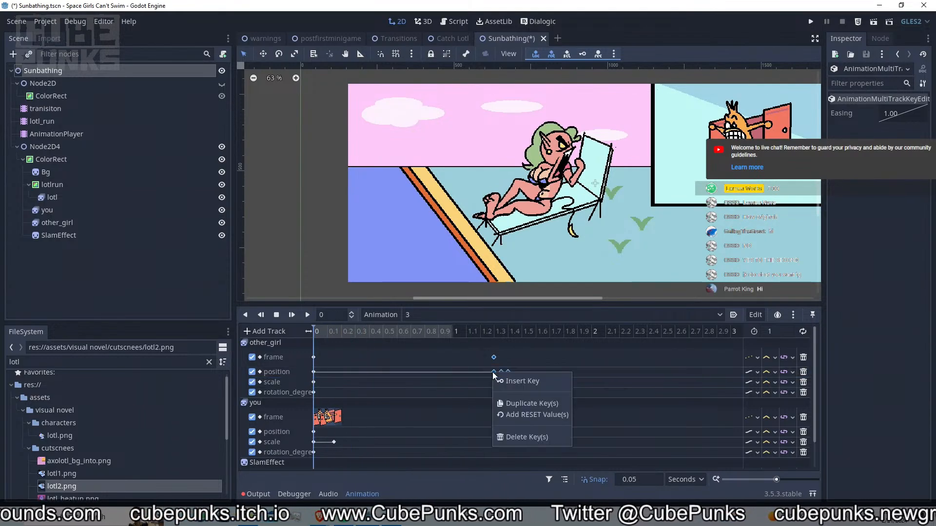
pyautogui.click(521, 438)
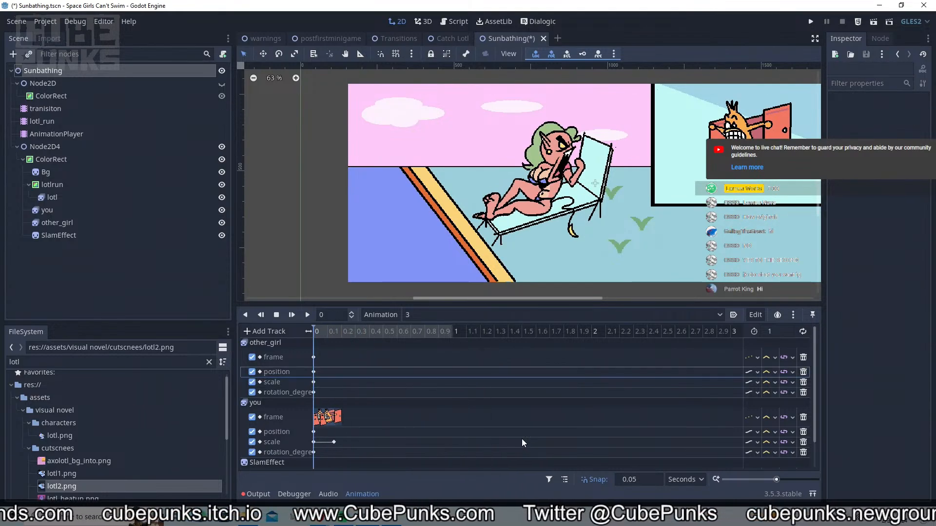
# Move you's second frame key to 0.1 seconds and insert a scale key at 0.25 seconds
pyautogui.click(331, 418)
pyautogui.moveTo(334, 417); pyautogui.dragTo(341, 420)
pyautogui.rightClick(349, 444)
pyautogui.click(371, 441)
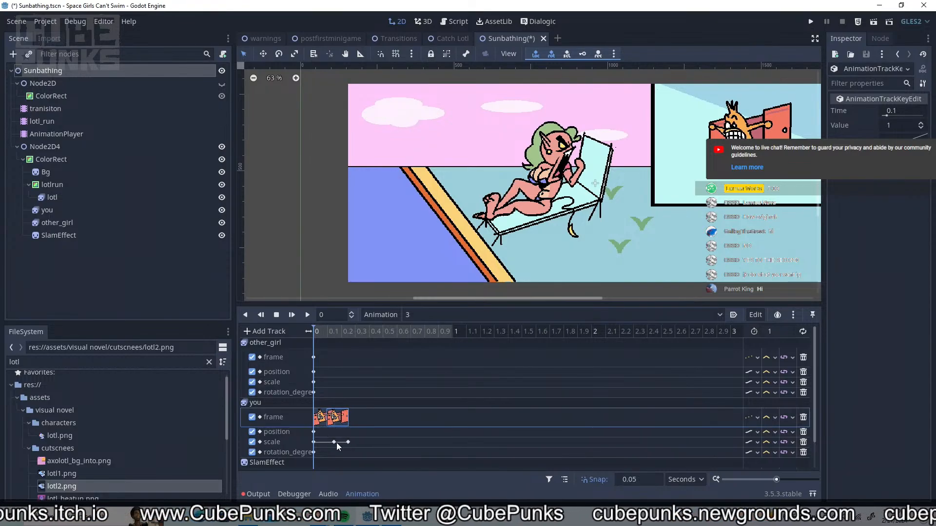
# Set you's scale key at 0.15 seconds to x 0.8 and y 1.2, and preview the animation
pyautogui.click(323, 422)
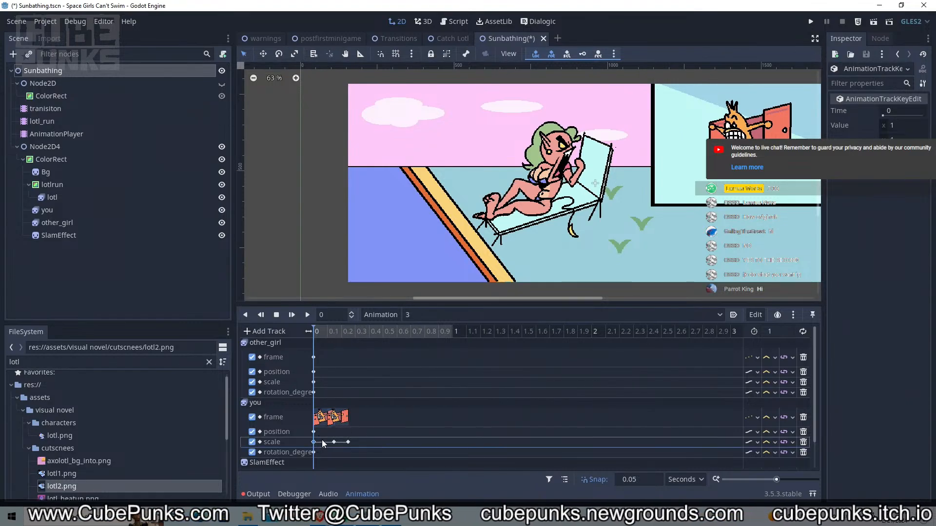
pyautogui.click(333, 442)
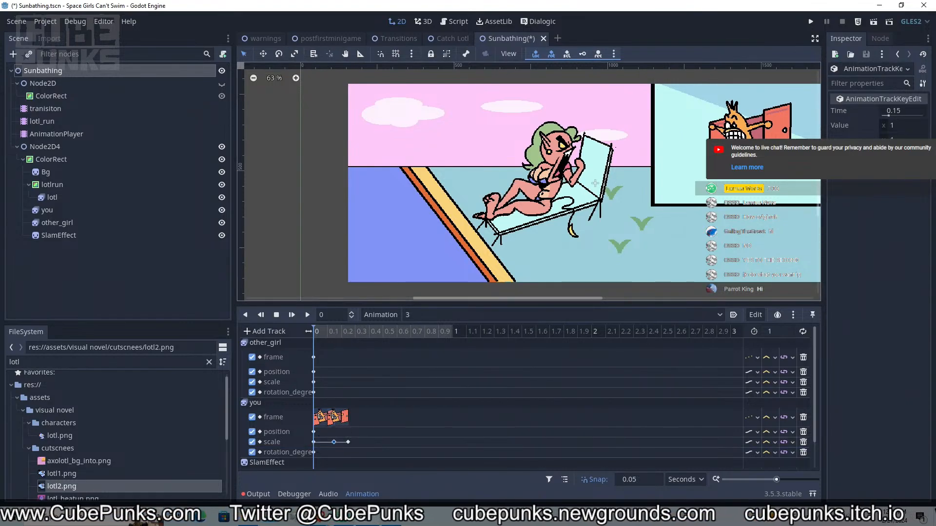
pyautogui.click(905, 124)
pyautogui.press('BackSpace')
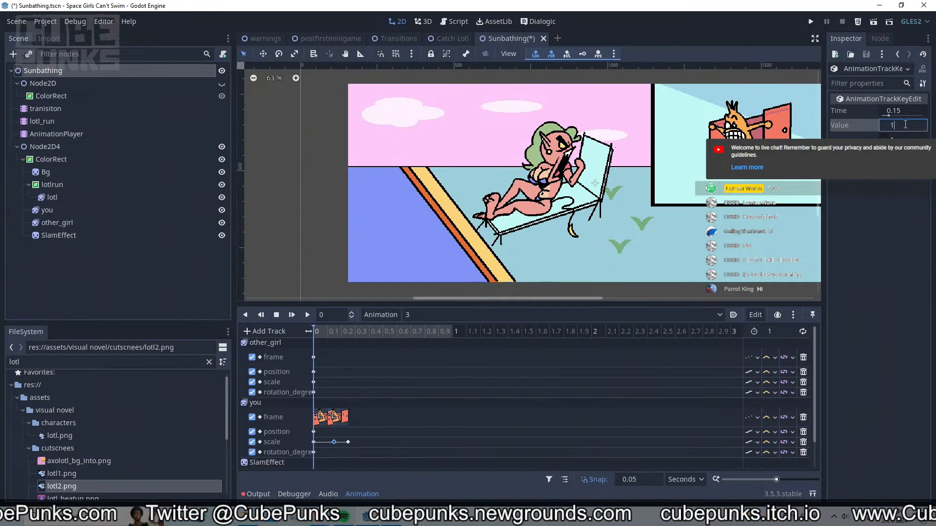
pyautogui.write('0.8')
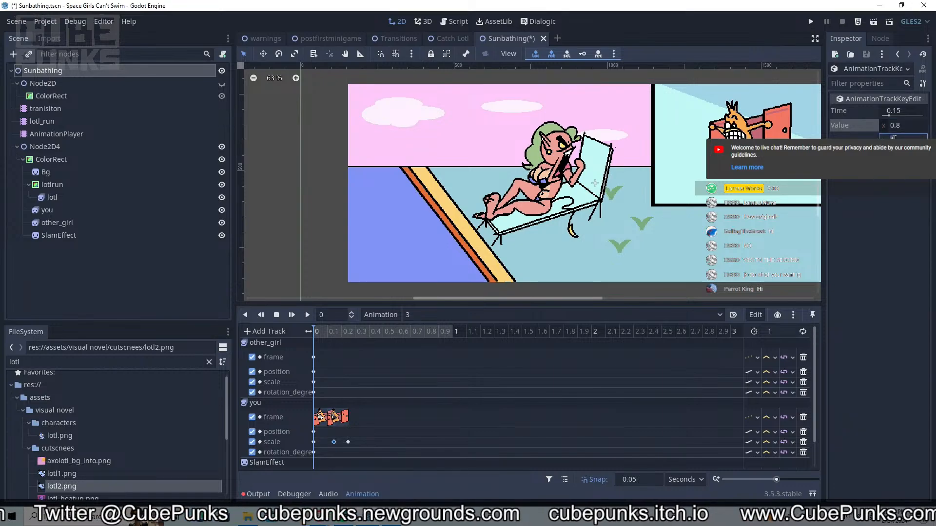
pyautogui.click(894, 138)
pyautogui.write('1.2')
pyautogui.press('Return')
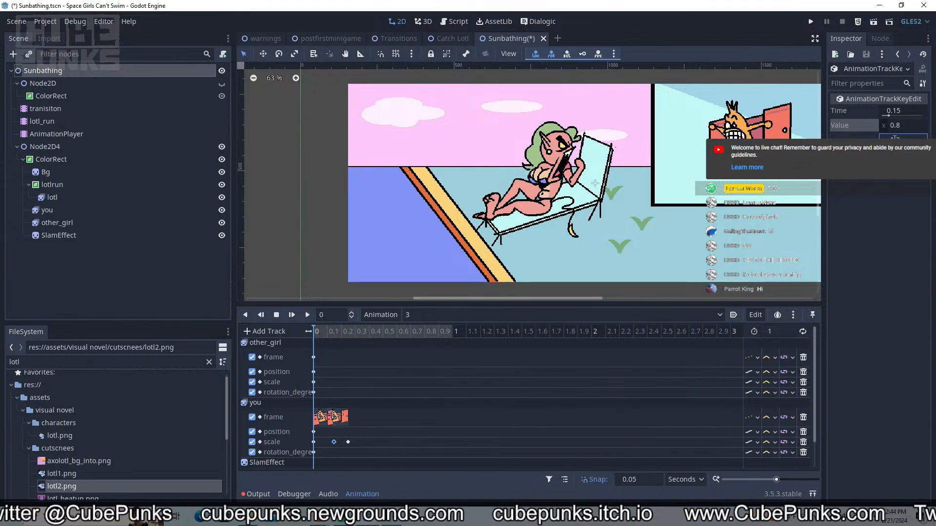
pyautogui.hotkey('shift', 'd')
pyautogui.hotkey('shift', 'd')
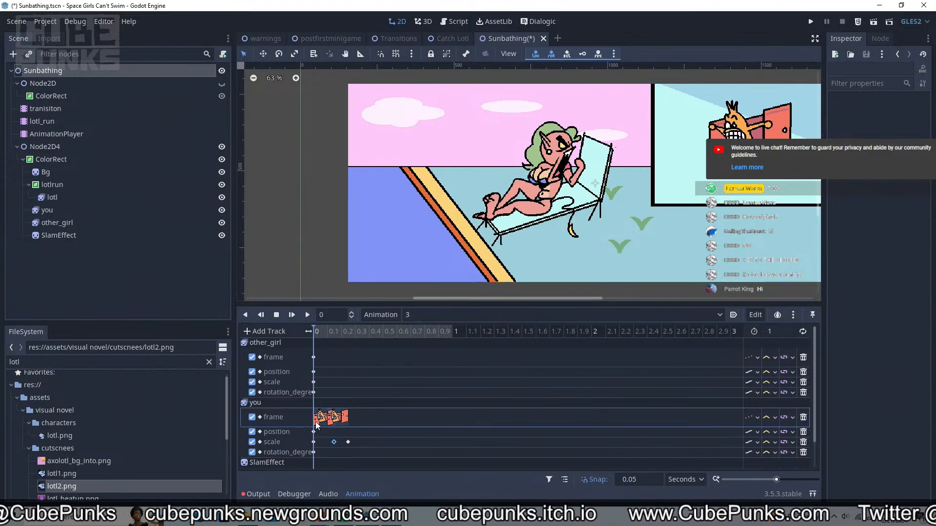
# Lower the value of you's first frame key by one and shift the two later scale keys to 0.05 and 0.15 seconds
pyautogui.click(315, 422)
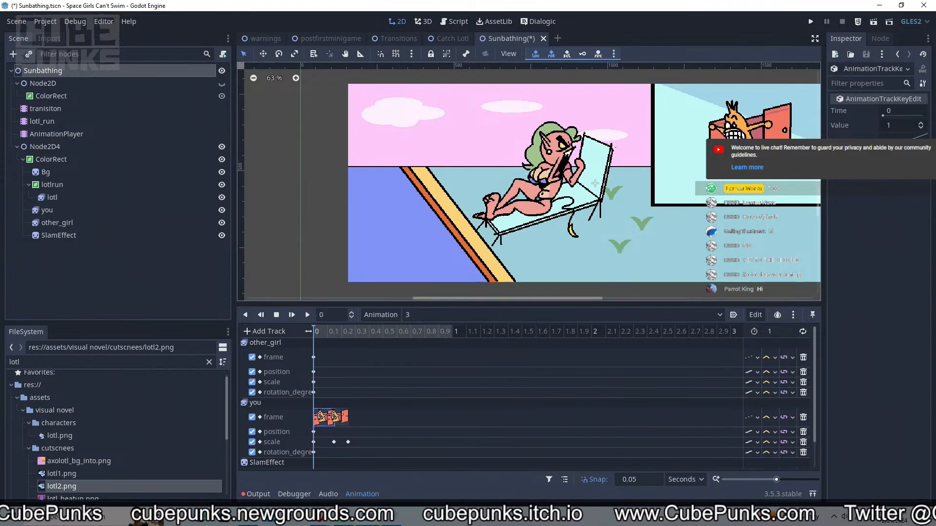
pyautogui.click(920, 128)
pyautogui.hotkey('shift', 'd')
pyautogui.moveTo(387, 439); pyautogui.dragTo(320, 449)
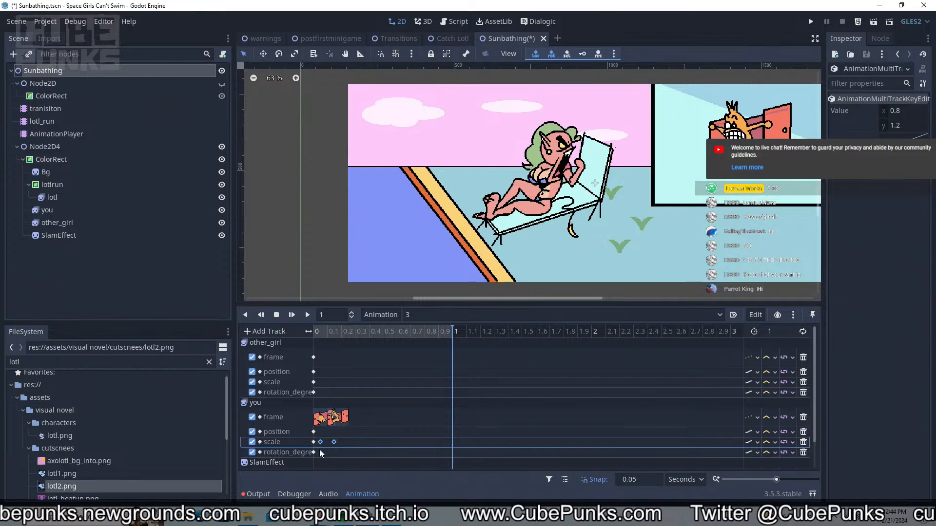
# Move you's last scale key to 0.25 seconds, change its scale value and preview the animation
pyautogui.click(333, 444)
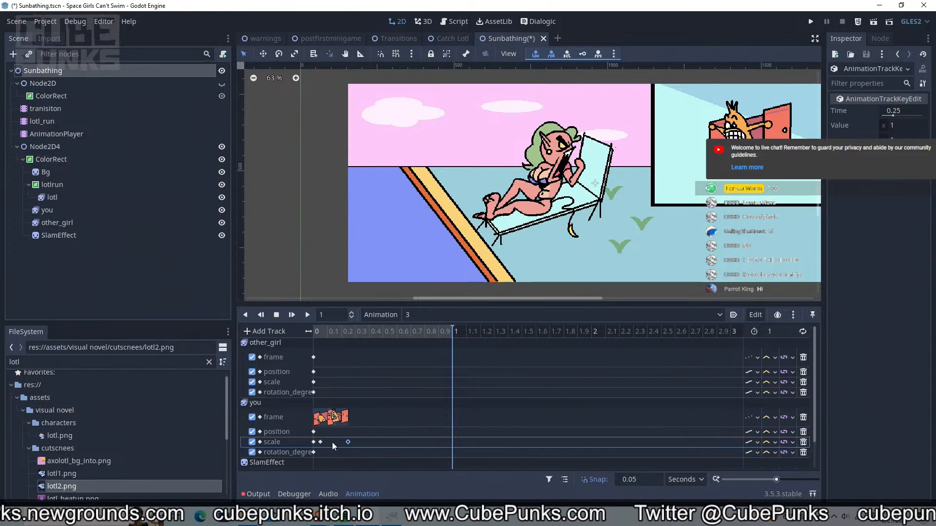
pyautogui.rightClick(345, 441)
pyautogui.click(363, 458)
pyautogui.press('Delete')
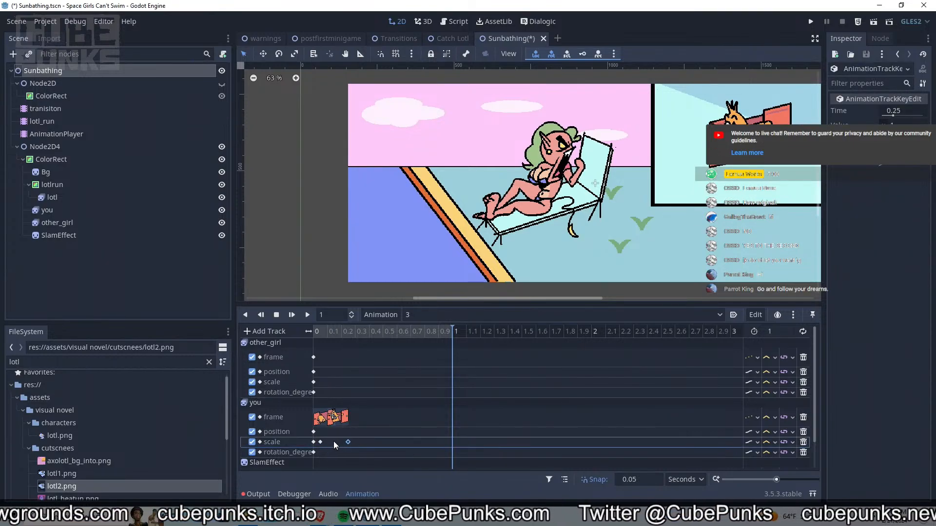
pyautogui.click(348, 443)
pyautogui.click(904, 125)
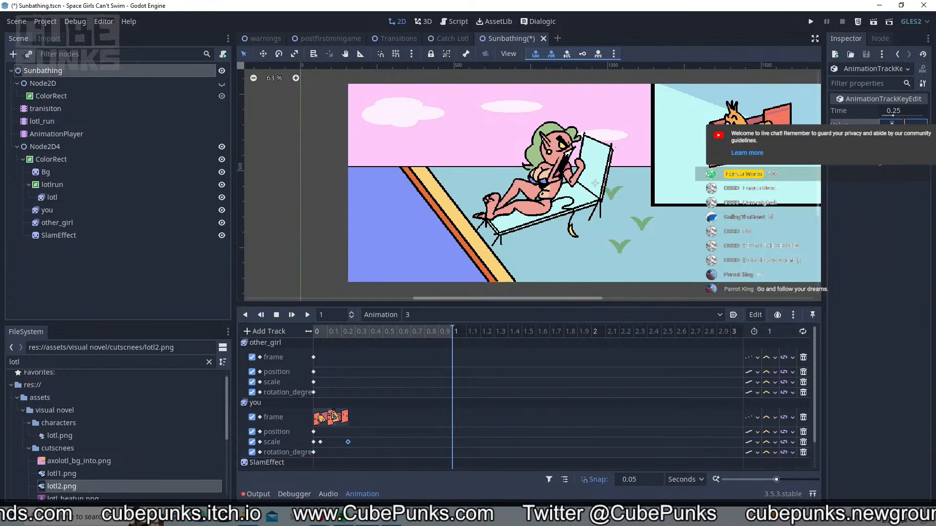
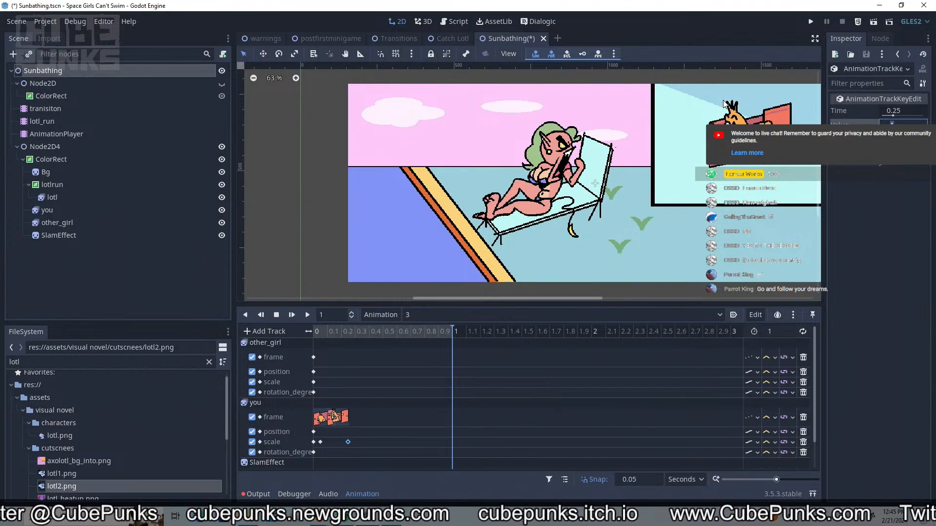
pyautogui.click(321, 443)
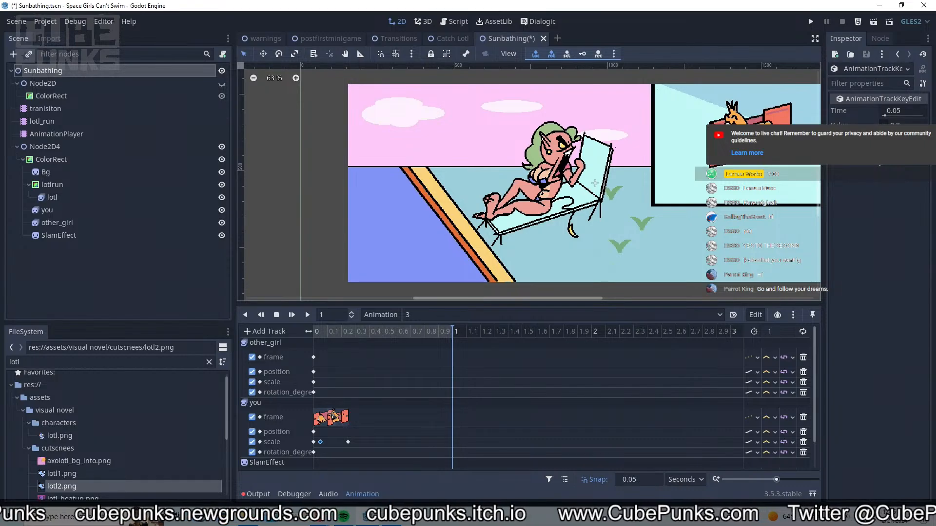
pyautogui.click(348, 442)
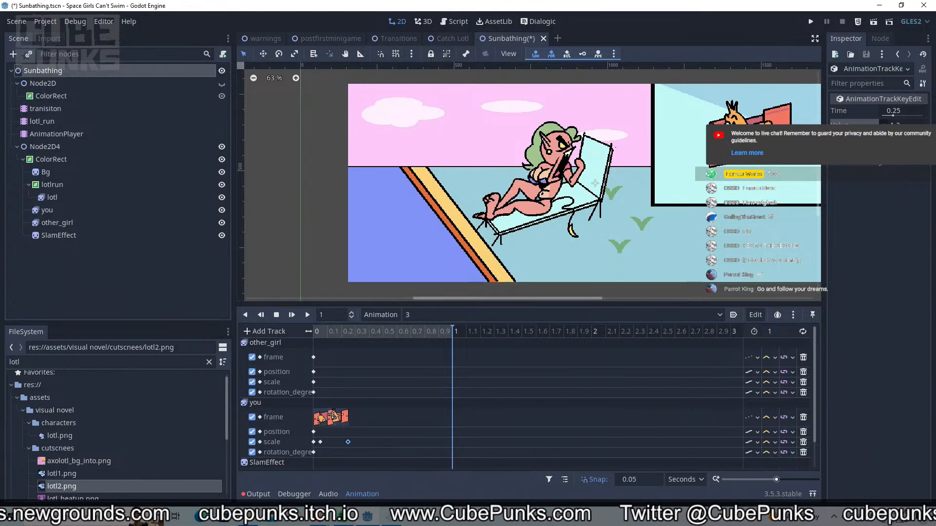
pyautogui.click(347, 370)
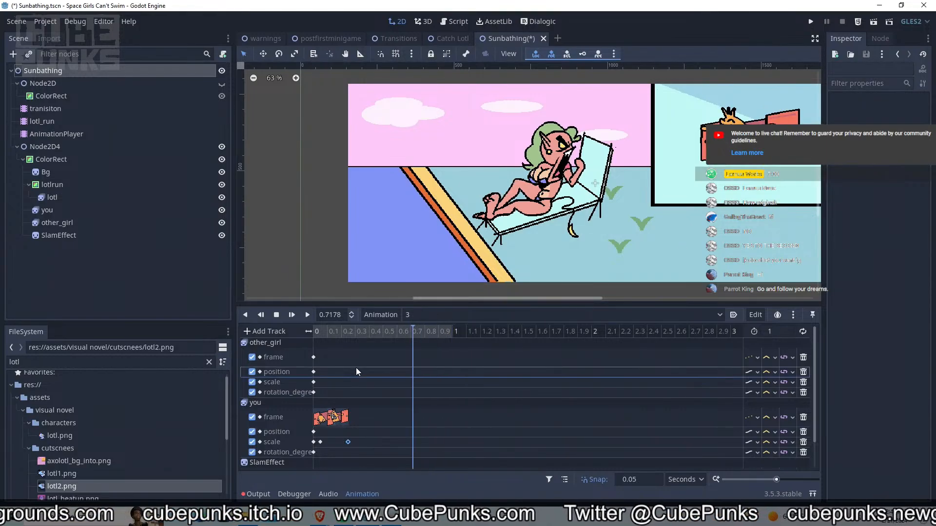
pyautogui.click(314, 442)
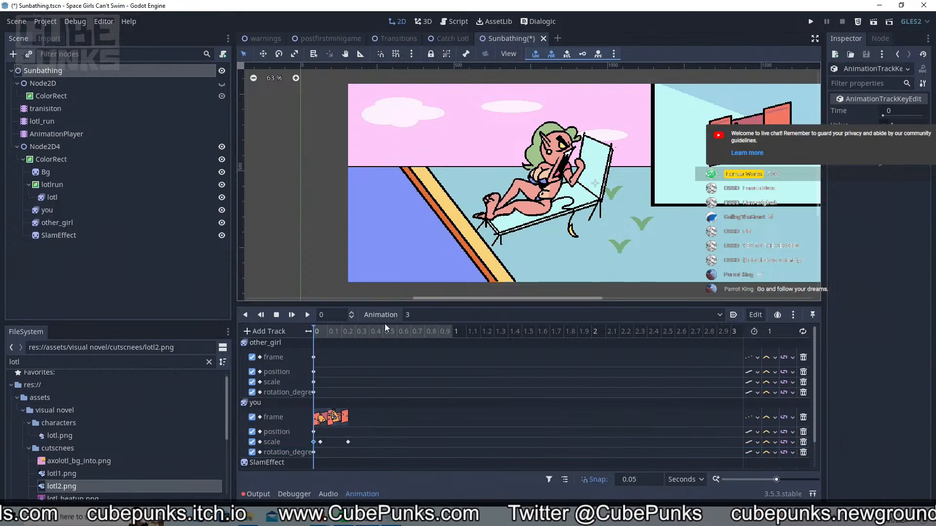
# Duplicate you's first scale key to 0.45 seconds
pyautogui.moveTo(382, 331); pyautogui.dragTo(374, 351)
pyautogui.hotkey('ctrl', 'd')
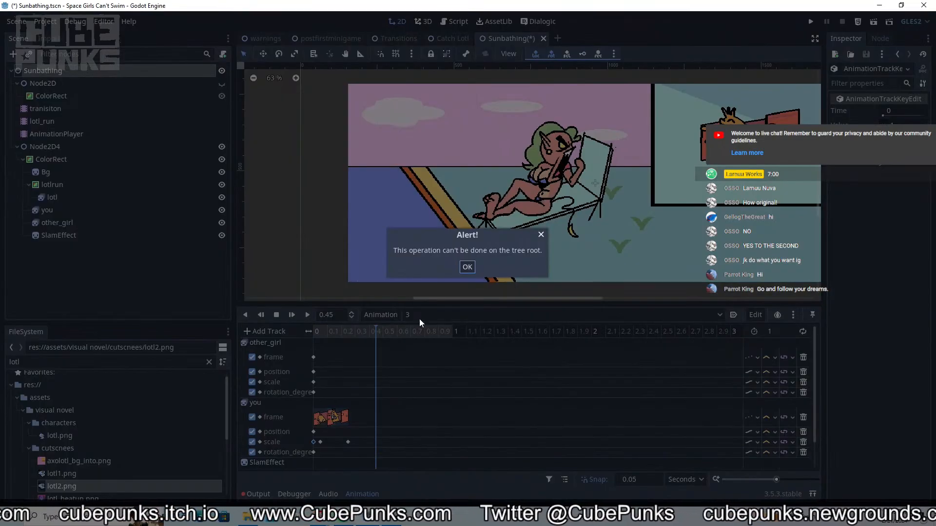
pyautogui.click(540, 235)
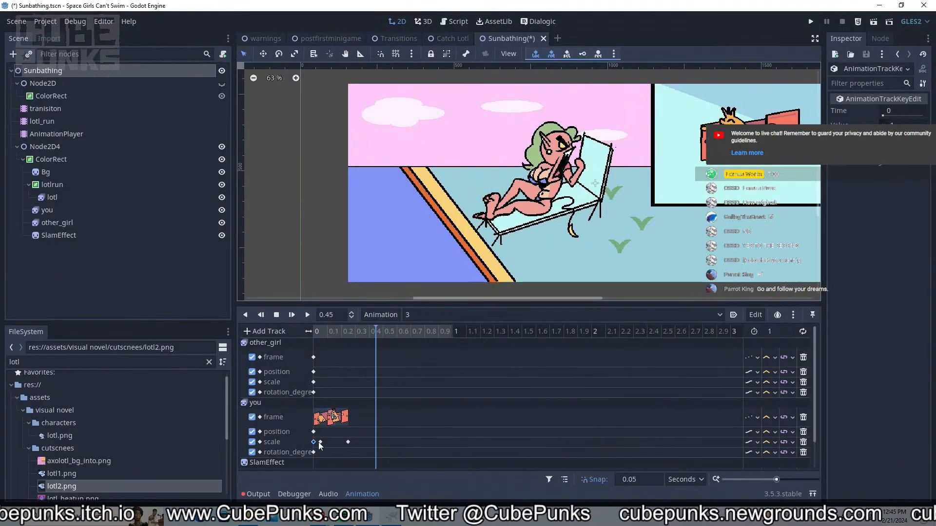
pyautogui.hotkey('ctrl', 'd')
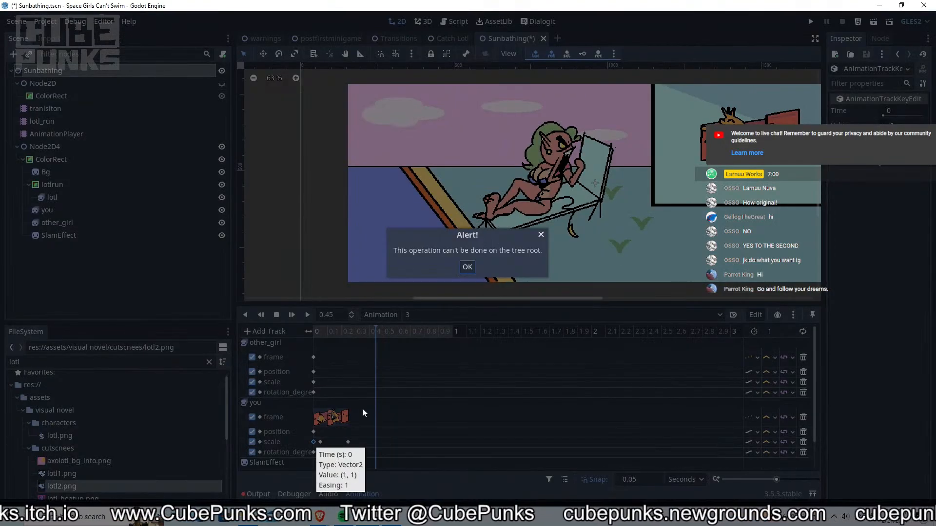
pyautogui.click(466, 268)
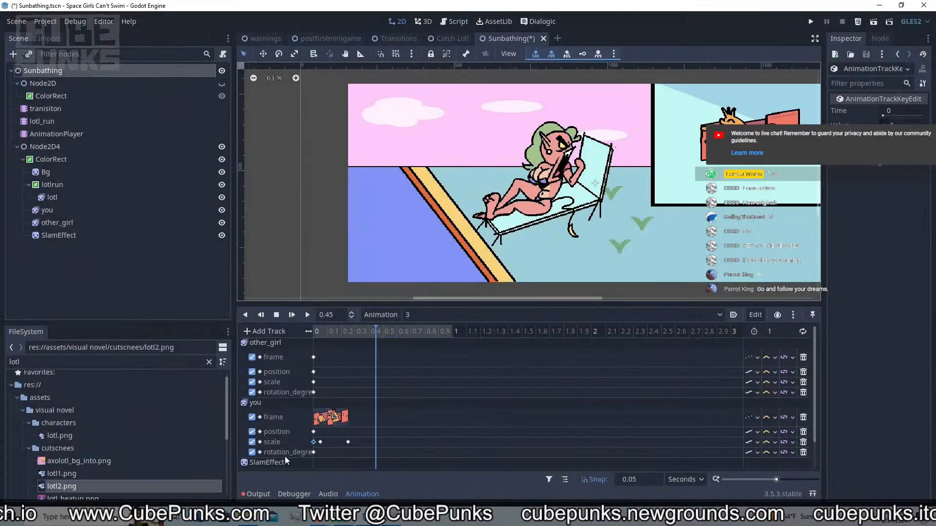
pyautogui.rightClick(314, 443)
pyautogui.click(338, 463)
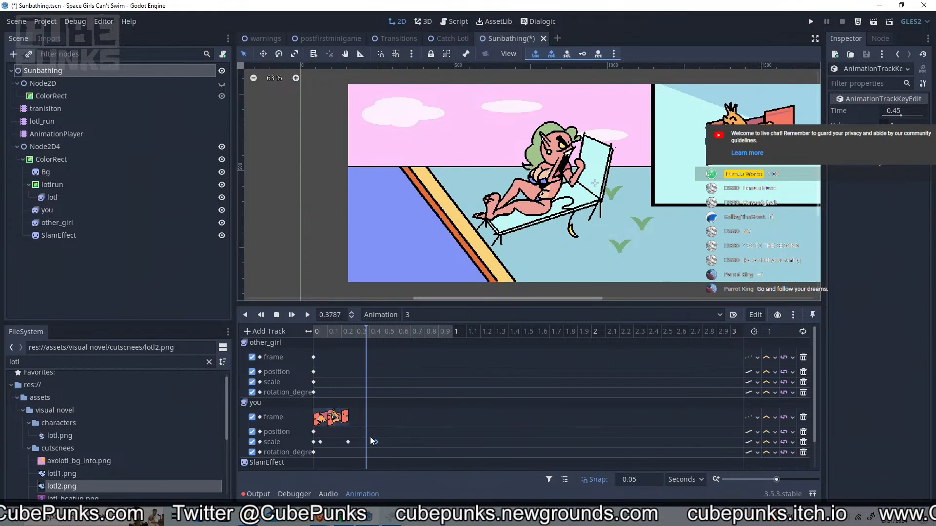
# Move you's last two scale keys to 0.15 and 0.25 seconds and preview the animation
pyautogui.click(370, 436)
pyautogui.moveTo(352, 443)
pyautogui.mouseDown()
pyautogui.moveTo(332, 451)
pyautogui.moveTo(349, 446)
pyautogui.mouseUp()
pyautogui.hotkey('shift', 'd')
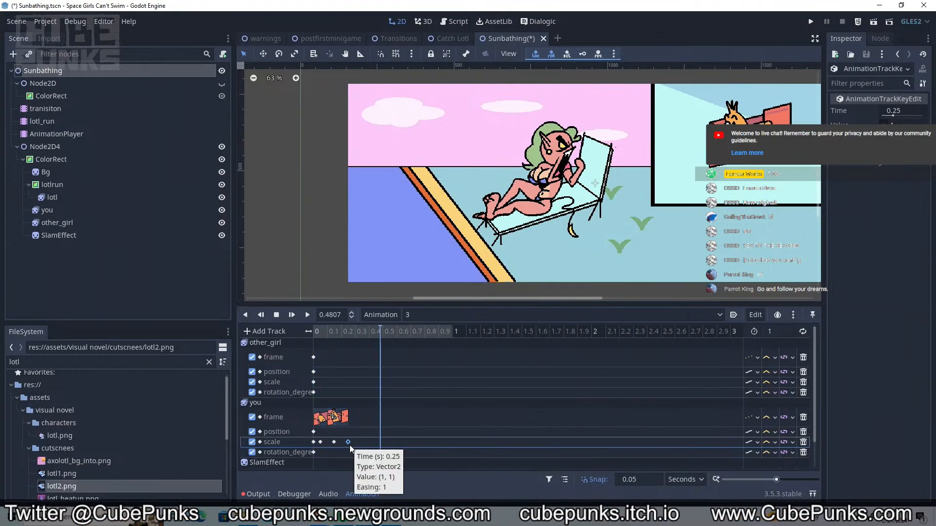
pyautogui.hotkey('shift', 'd')
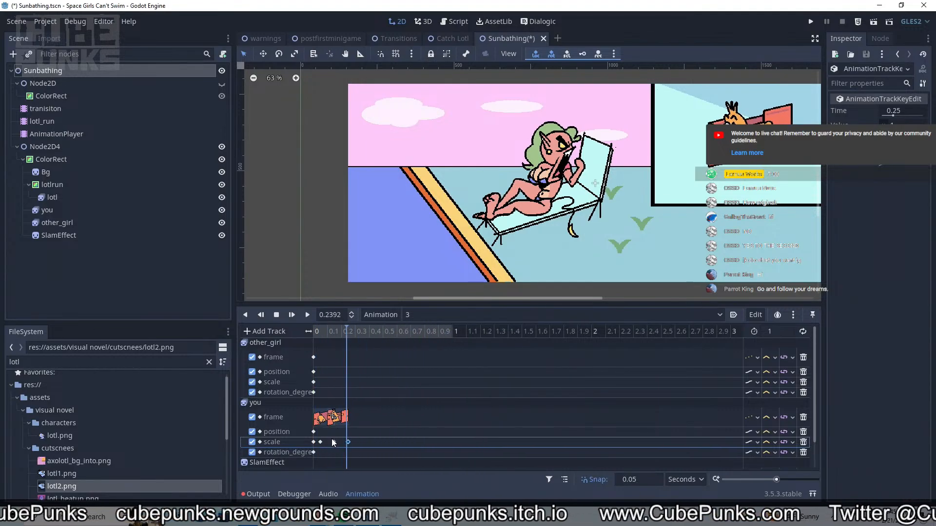
# Tighten you's last two scale keys to 0.1 and 0.2 seconds and play the animation
pyautogui.click(333, 442)
pyautogui.click(348, 442)
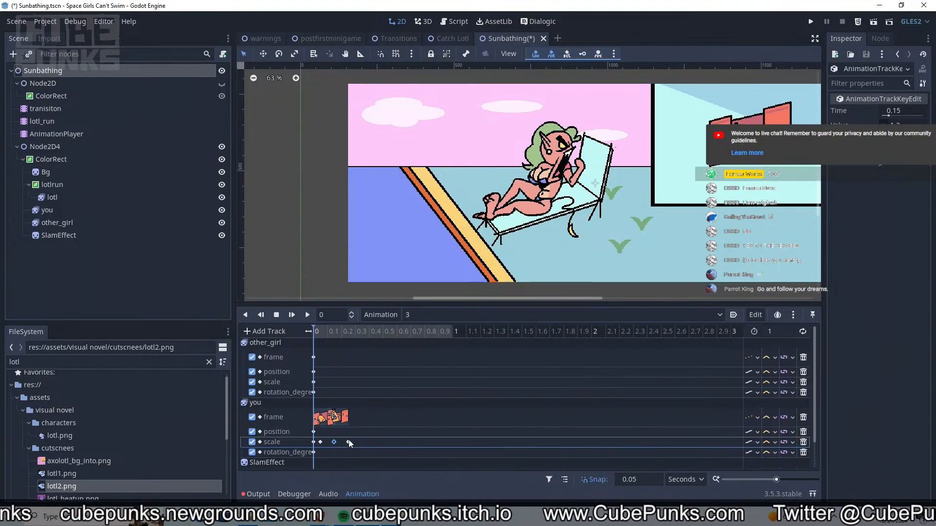
pyautogui.moveTo(334, 442); pyautogui.dragTo(341, 442)
pyautogui.press('d')
# Add two more scale keys for you at 0.35 and 0.5 seconds
pyautogui.rightClick(364, 442)
pyautogui.click(371, 444)
pyautogui.rightClick(375, 442)
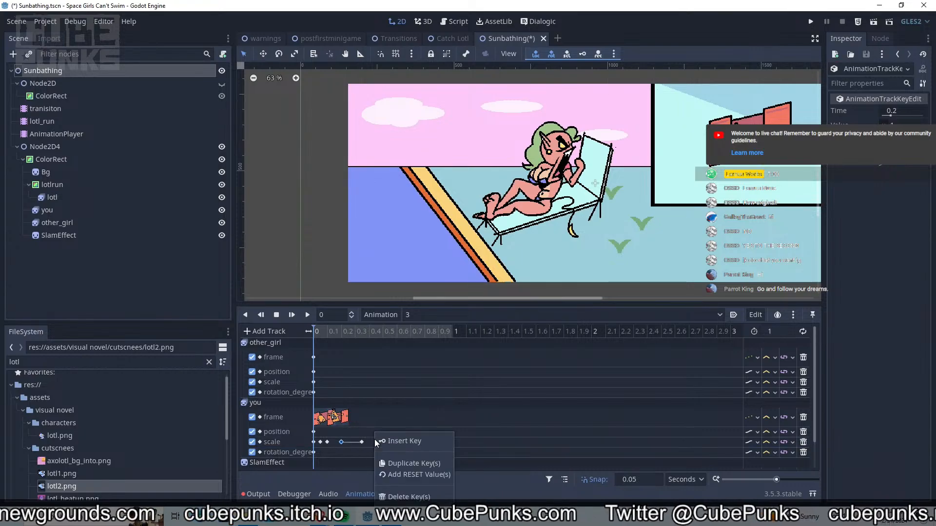
pyautogui.click(377, 445)
pyautogui.moveTo(375, 442); pyautogui.dragTo(383, 443)
# Set the X value of you's scale key at 0.2 seconds to 1.1 and at 0.35 seconds to 0.9, and preview the animation
pyautogui.click(343, 443)
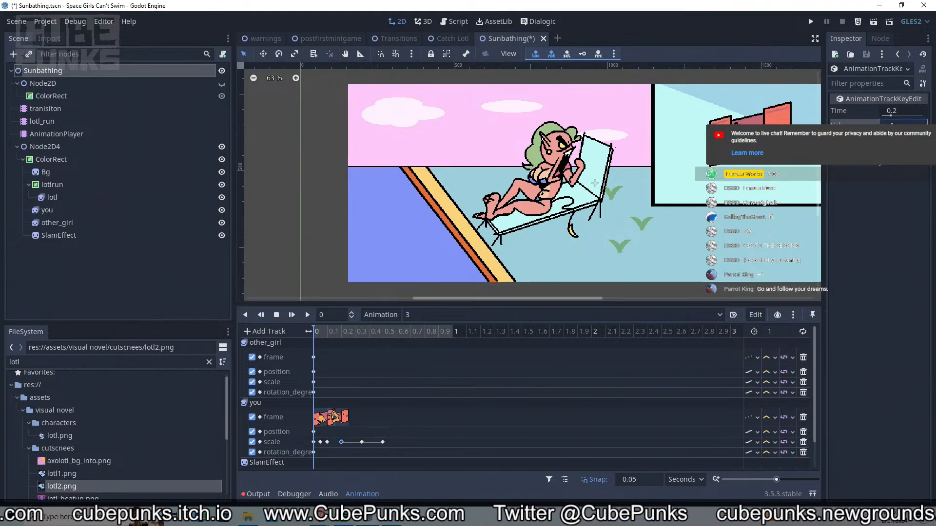
pyautogui.click(915, 124)
pyautogui.write('1.1')
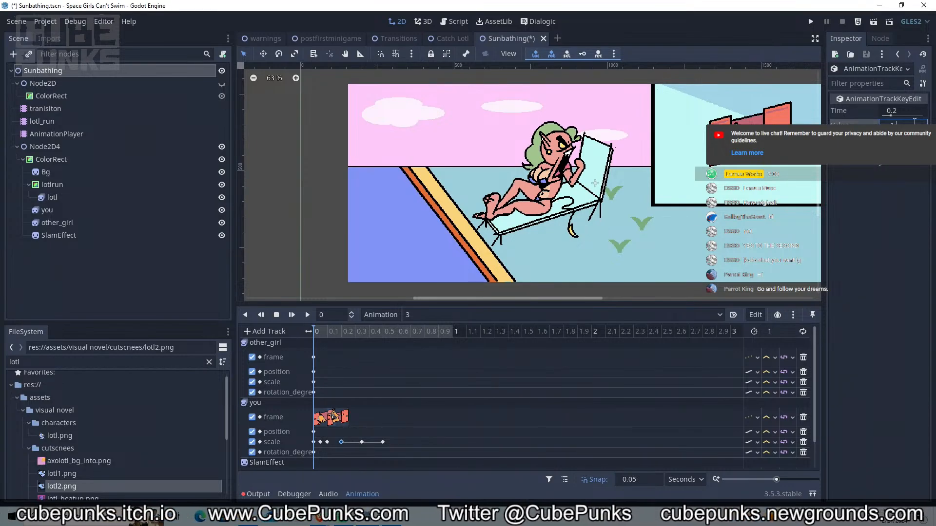
pyautogui.press('Return')
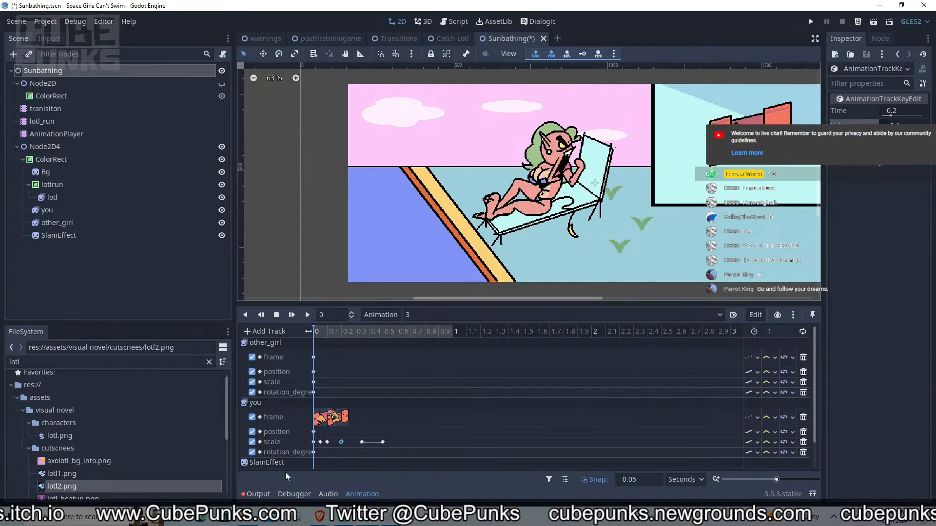
pyautogui.click(363, 442)
pyautogui.click(906, 124)
pyautogui.write('0.9')
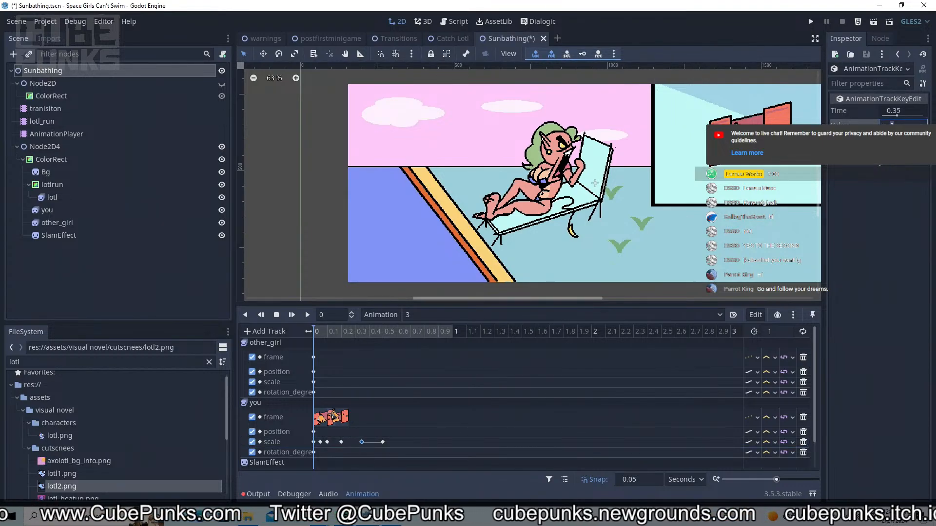
pyautogui.press('Return')
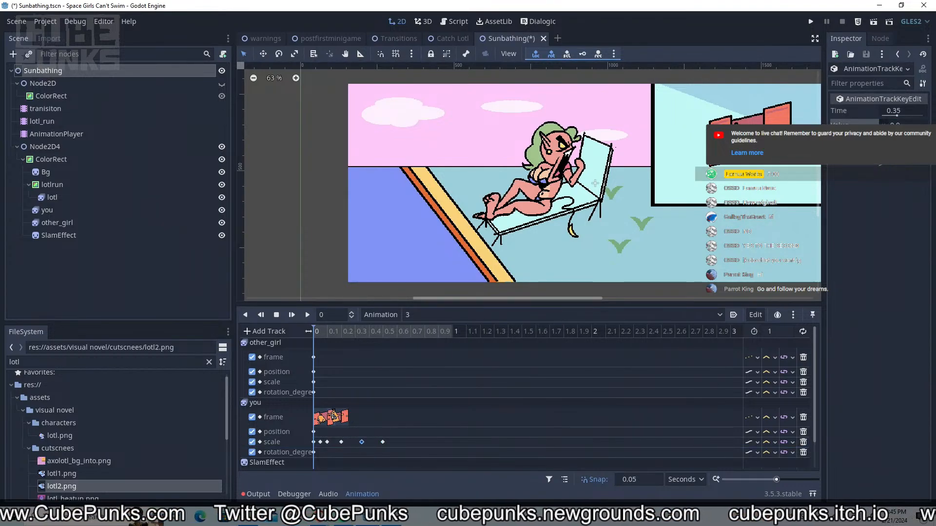
pyautogui.click(307, 315)
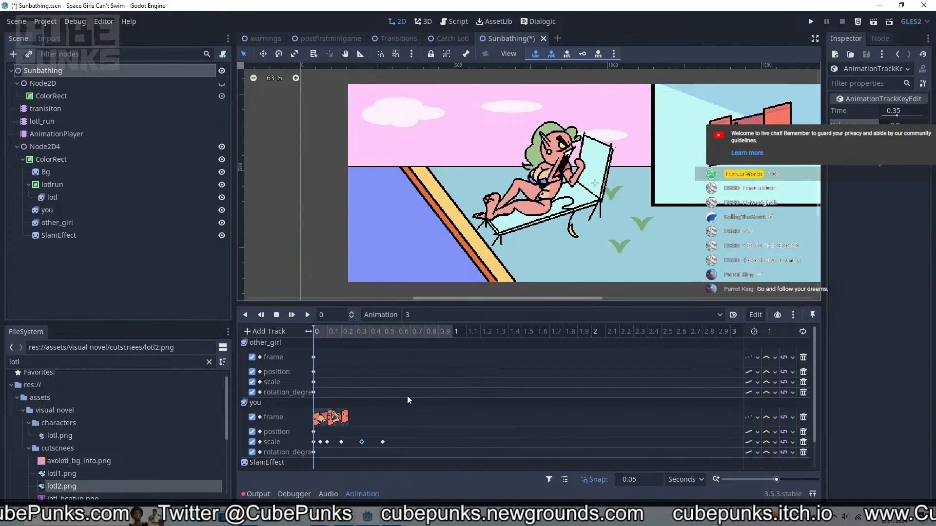
# Retime you's last three scale keys to 0.2, 0.3 and 0.45 seconds, and save the scene
pyautogui.moveTo(403, 433); pyautogui.dragTo(341, 442)
pyautogui.click(340, 442)
pyautogui.moveTo(432, 435); pyautogui.dragTo(399, 442)
pyautogui.moveTo(335, 445); pyautogui.dragTo(347, 446)
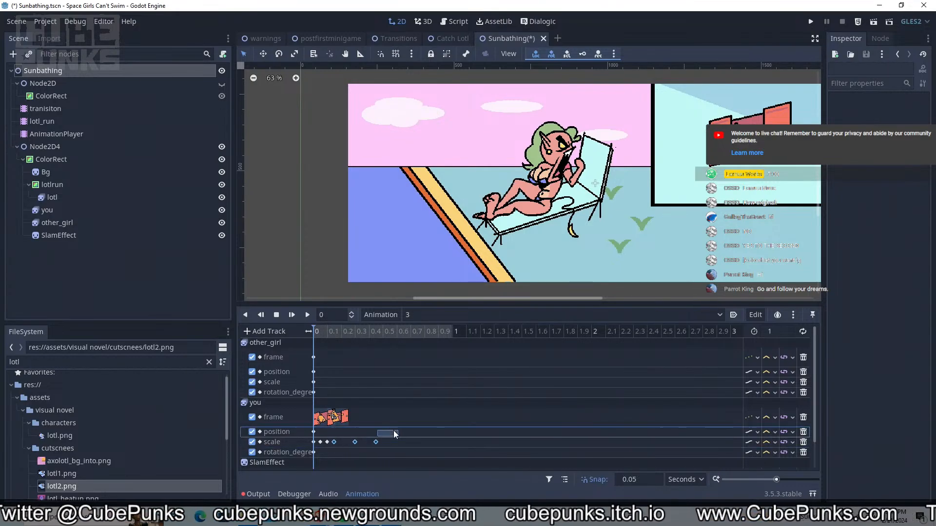
pyautogui.click(335, 442)
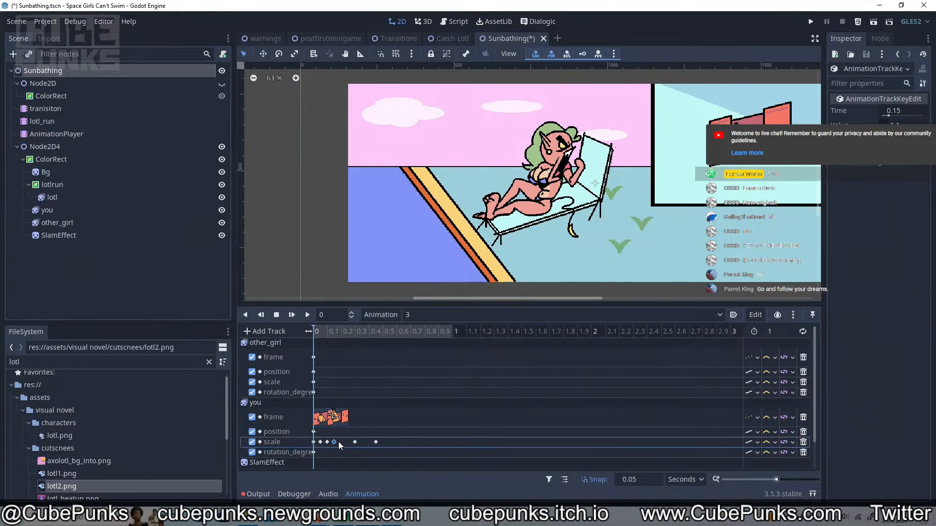
pyautogui.moveTo(340, 442); pyautogui.dragTo(357, 440)
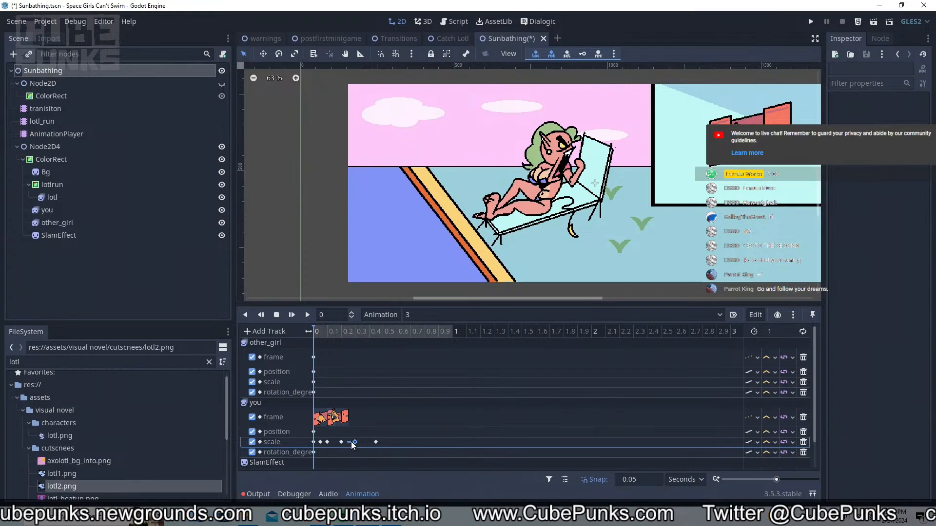
pyautogui.moveTo(355, 441); pyautogui.dragTo(356, 442)
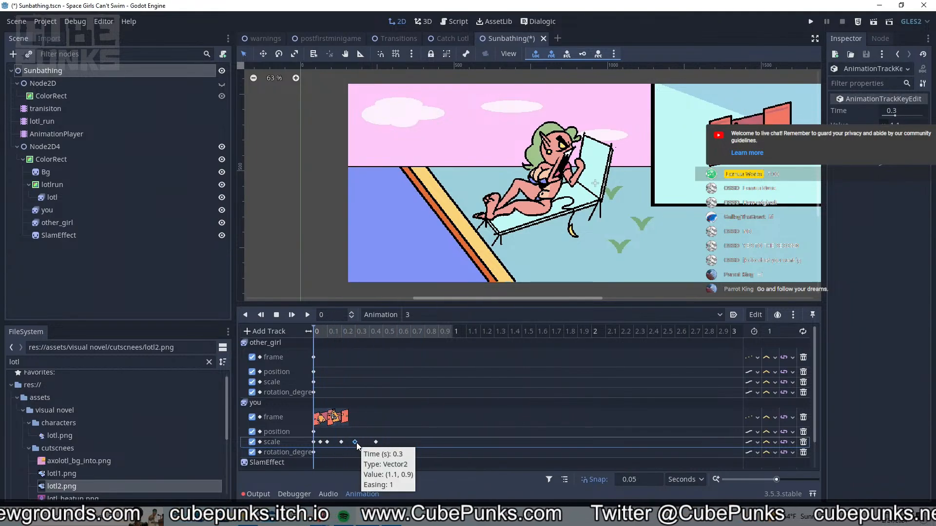
pyautogui.hotkey('ctrl', 's')
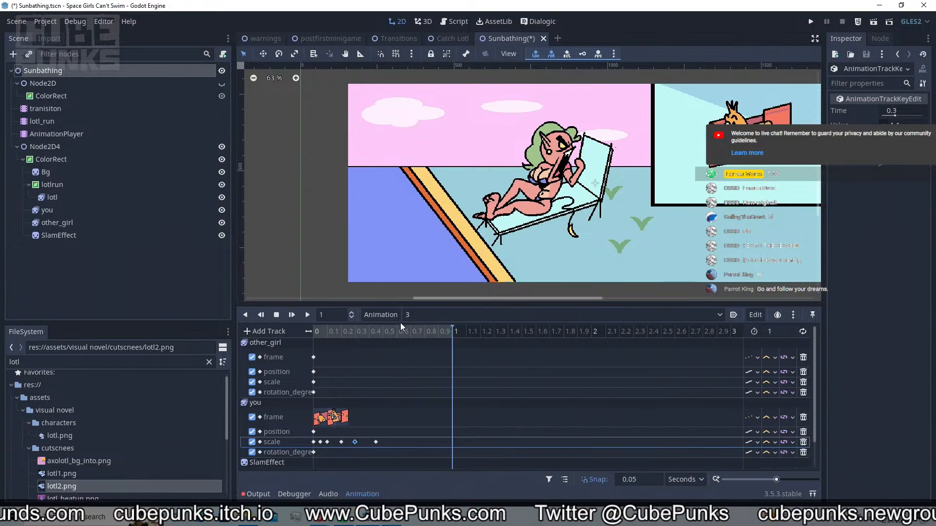
# Duplicate animation 3 as a new animation named 4
pyautogui.click(392, 312)
pyautogui.click(399, 430)
pyautogui.write('4')
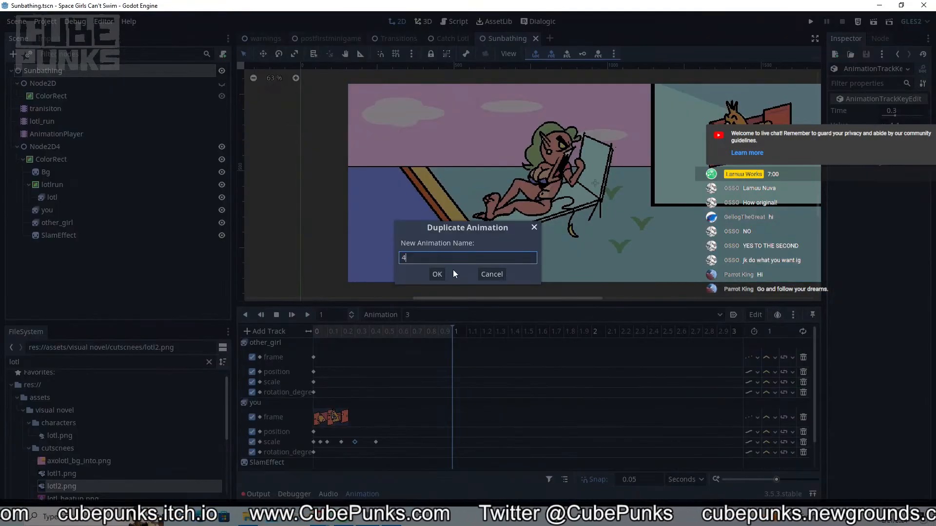
pyautogui.click(435, 273)
pyautogui.moveTo(399, 432); pyautogui.dragTo(320, 447)
pyautogui.click(315, 333)
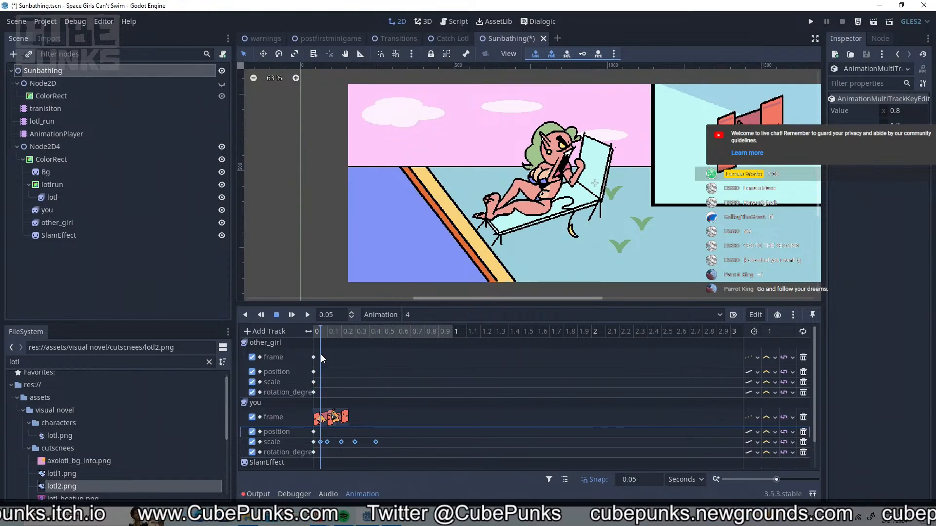
pyautogui.hotkey('ctrl', 'n')
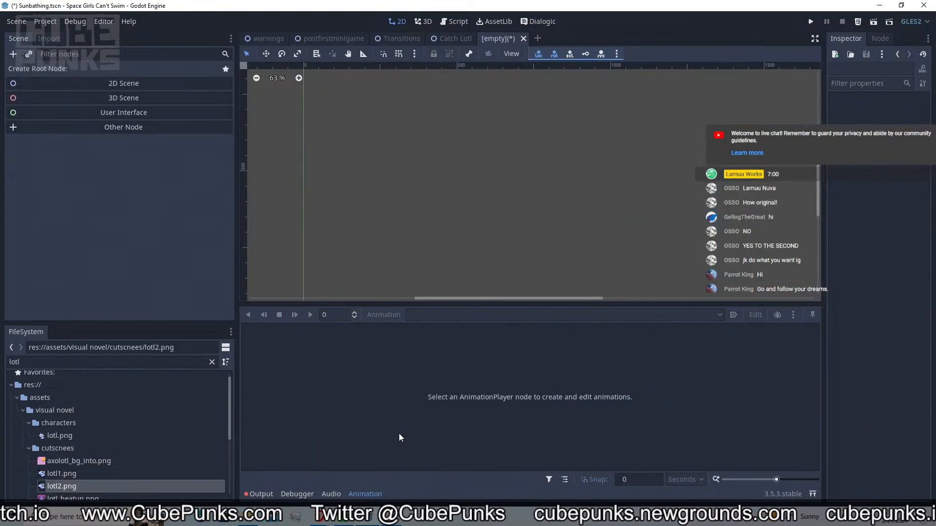
pyautogui.hotkey('ctrl', 'shift', 'w')
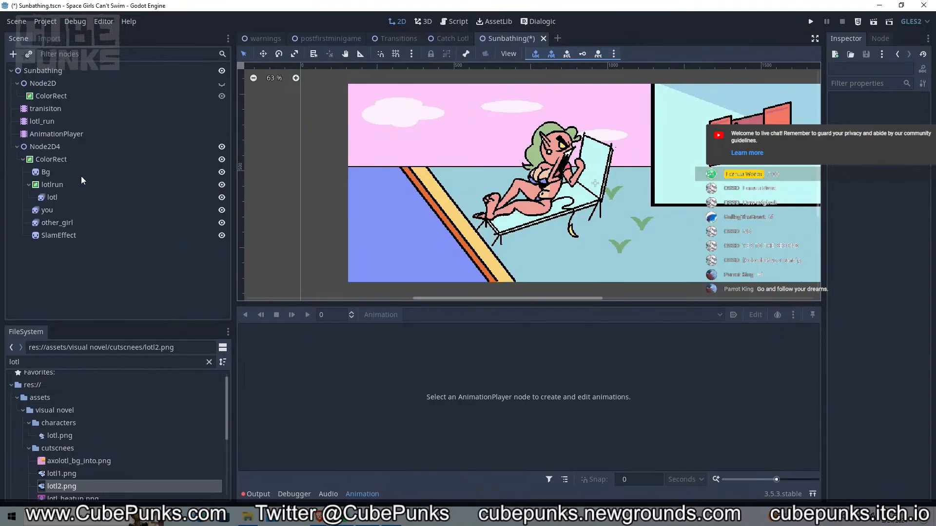
pyautogui.click(96, 133)
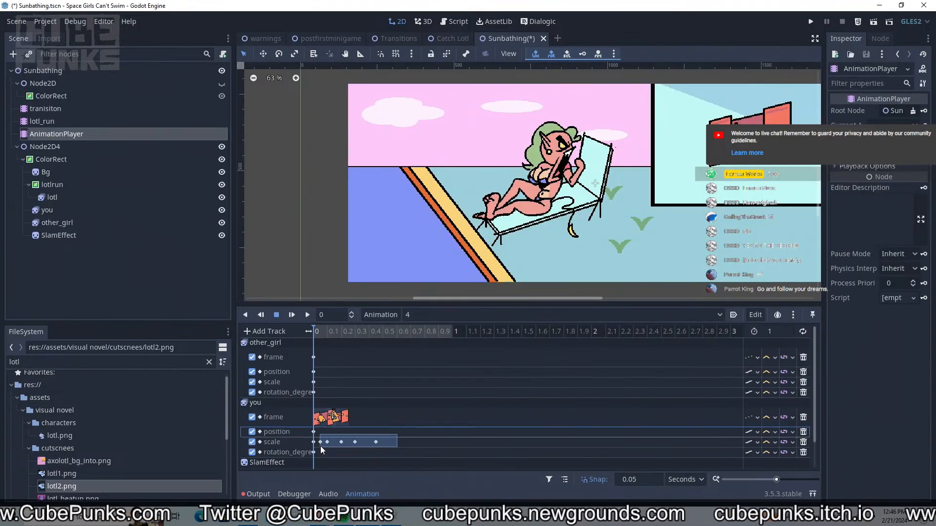
pyautogui.moveTo(320, 447); pyautogui.dragTo(318, 442)
pyautogui.hotkey('ctrl', 'x')
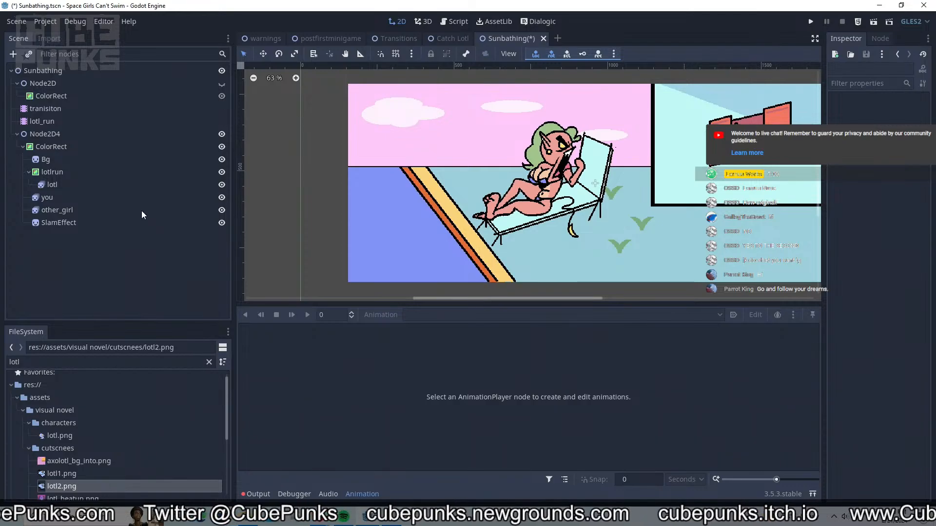
pyautogui.hotkey('ctrl', 'z')
# Delete all of you's scale keys after the first one in animation 4
pyautogui.moveTo(412, 447); pyautogui.dragTo(314, 442)
pyautogui.rightClick(320, 442)
pyautogui.click(427, 429)
pyautogui.moveTo(426, 432); pyautogui.dragTo(318, 451)
pyautogui.rightClick(319, 429)
pyautogui.click(343, 497)
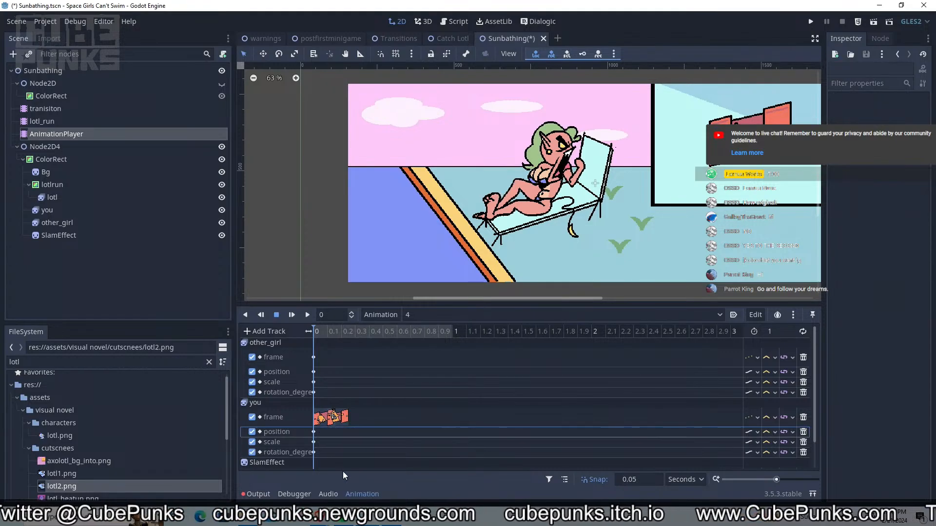
# Move you's second frame key to 0.15 seconds in animation 4
pyautogui.click(322, 418)
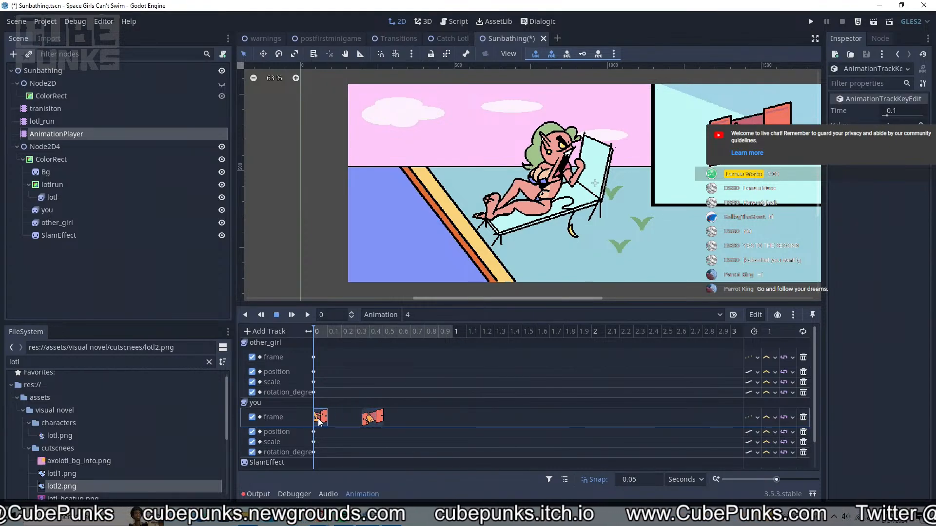
pyautogui.press('d')
pyautogui.click(321, 418)
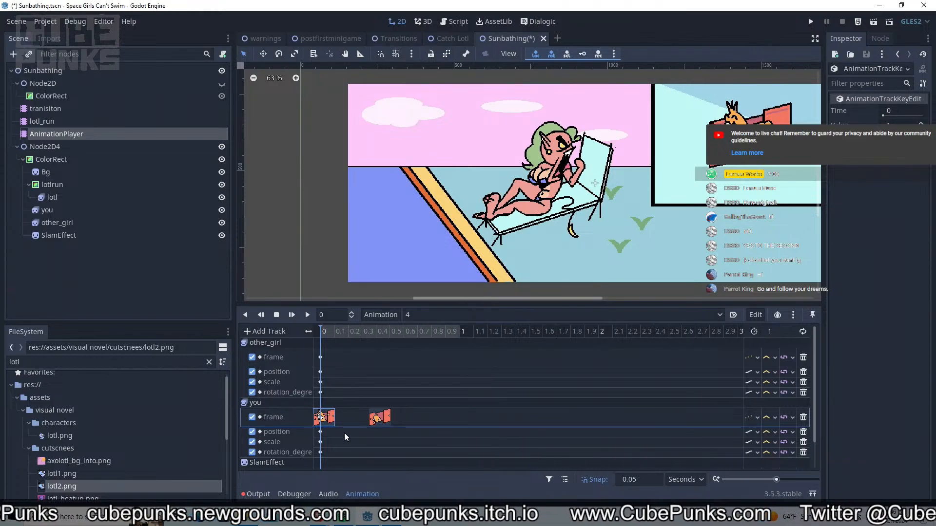
pyautogui.press('d')
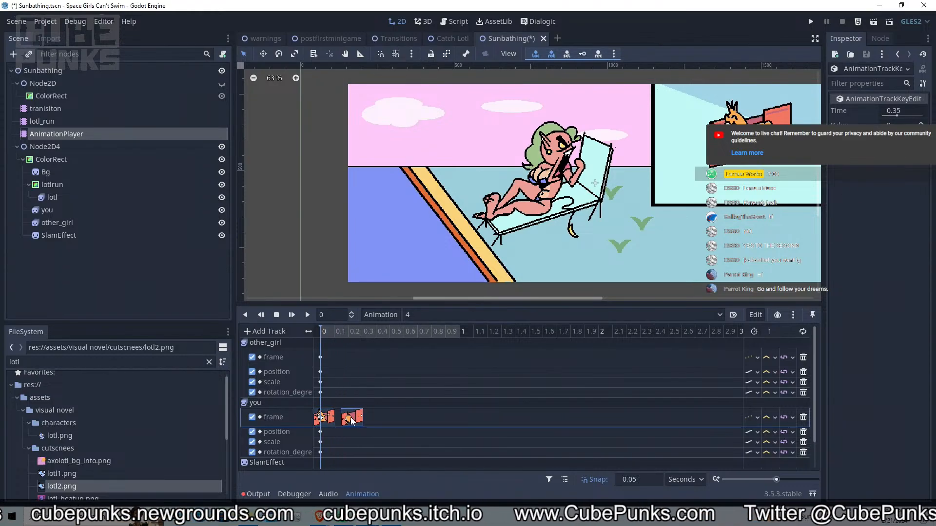
# Insert a scale key and a rotation key for you at 0.2 seconds
pyautogui.rightClick(350, 439)
pyautogui.click(355, 442)
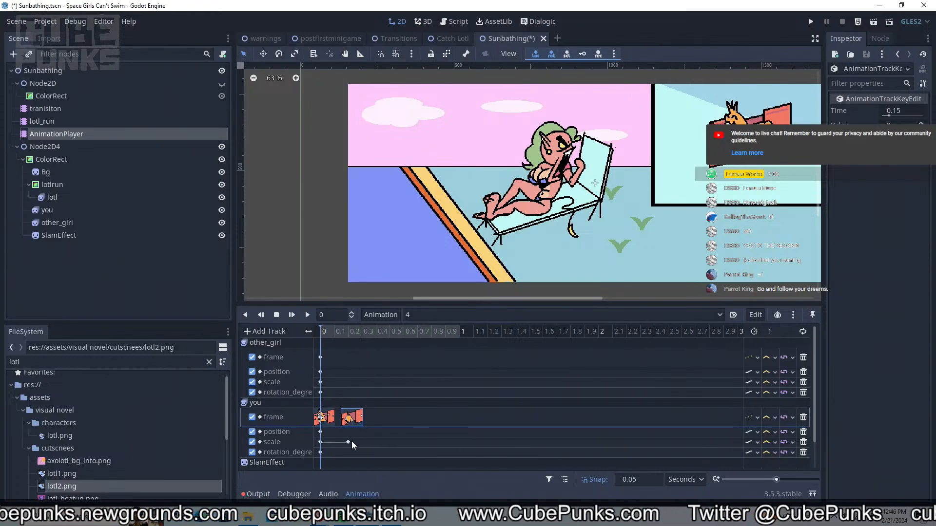
pyautogui.moveTo(342, 442); pyautogui.dragTo(347, 444)
pyautogui.rightClick(345, 452)
pyautogui.click(367, 440)
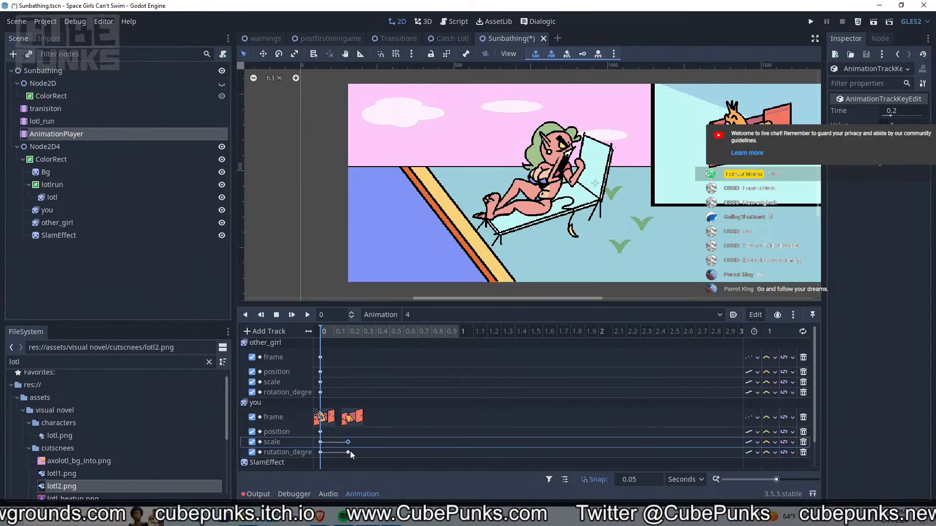
# Adjust the easing of you's first rotation and scale keys, and insert another scale key at 0.5 seconds
pyautogui.click(320, 452)
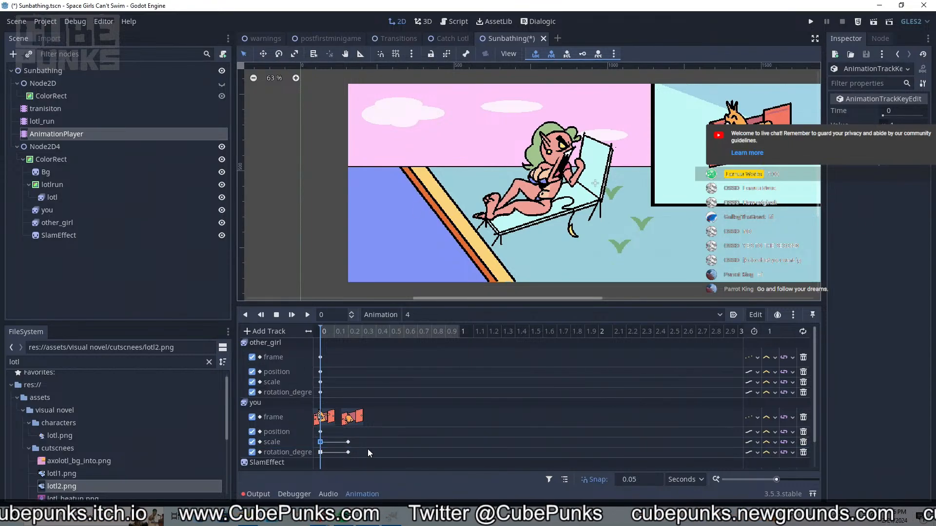
pyautogui.rightClick(389, 442)
pyautogui.click(409, 445)
# Change the X scale of you's key at 0.2 seconds, preview the animation and select the first scale key to check its easing
pyautogui.click(348, 442)
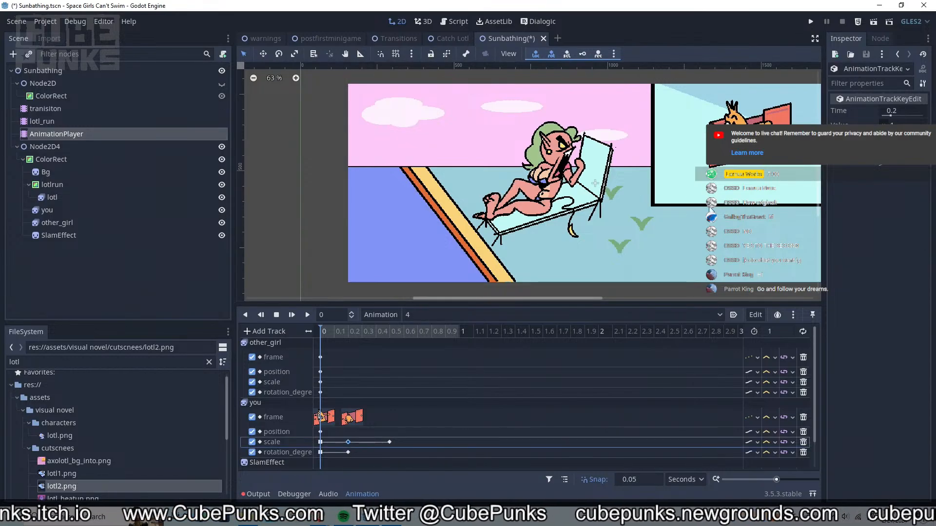
pyautogui.click(903, 124)
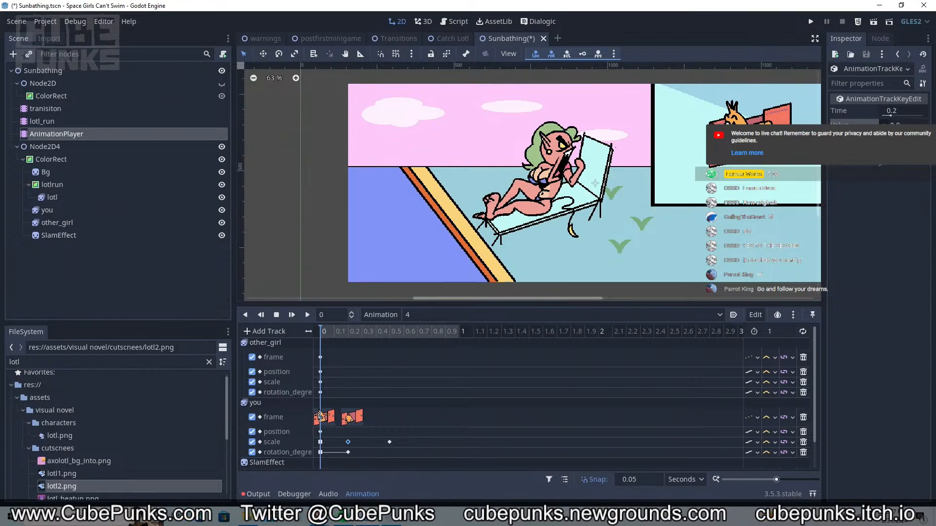
pyautogui.hotkey('shift', 'd')
pyautogui.hotkey('shift', 'd')
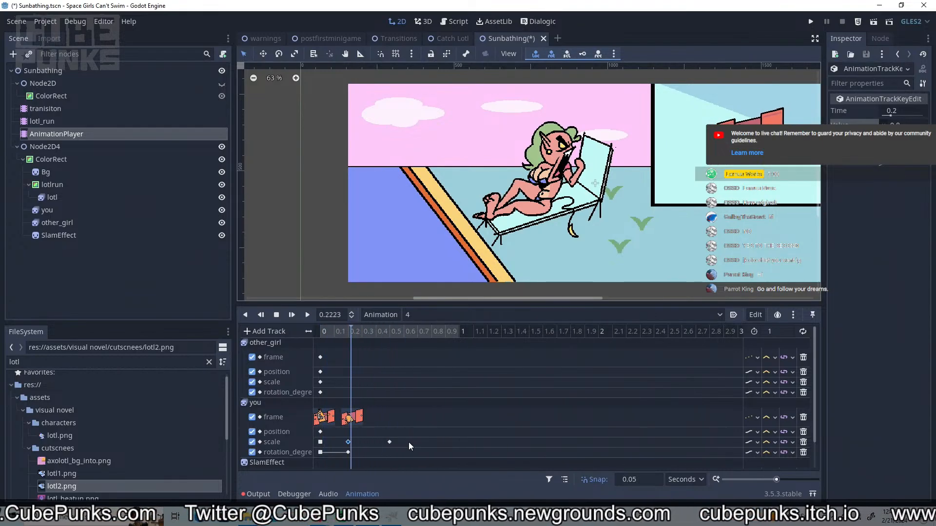
pyautogui.click(320, 442)
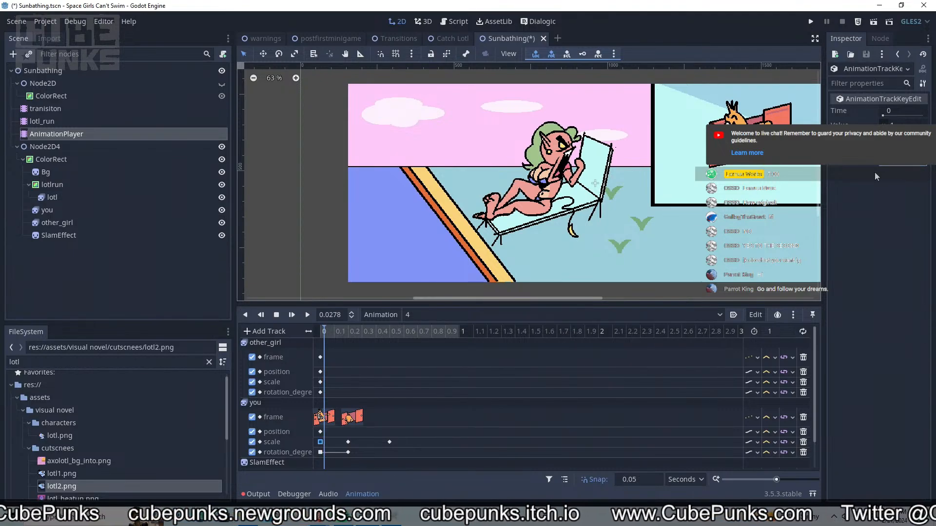
# Change the frame number of you's frame key at 0.15 seconds and preview the animation
pyautogui.click(347, 418)
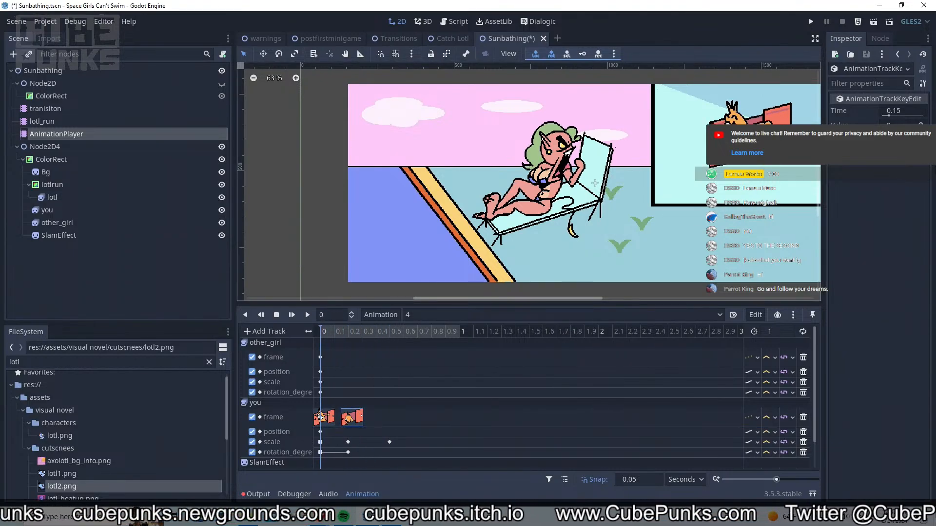
pyautogui.click(920, 125)
pyautogui.press('d')
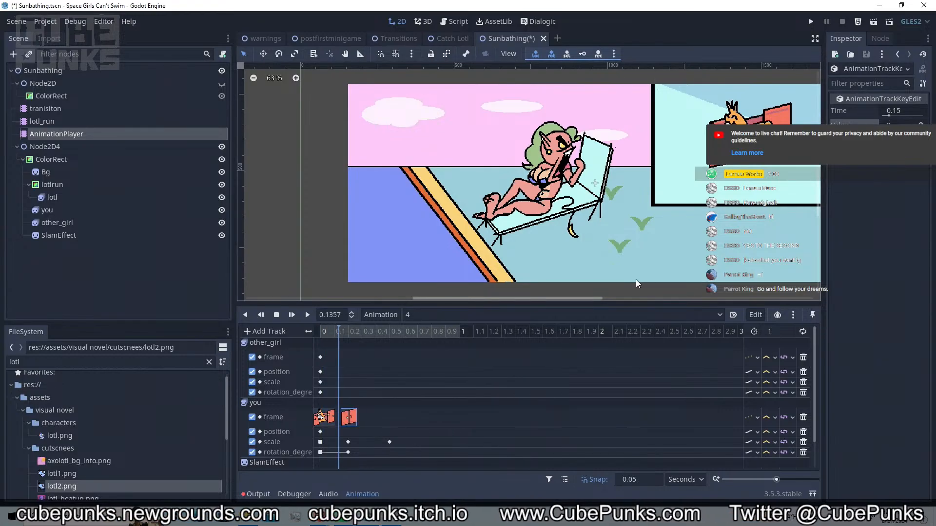
pyautogui.click(348, 442)
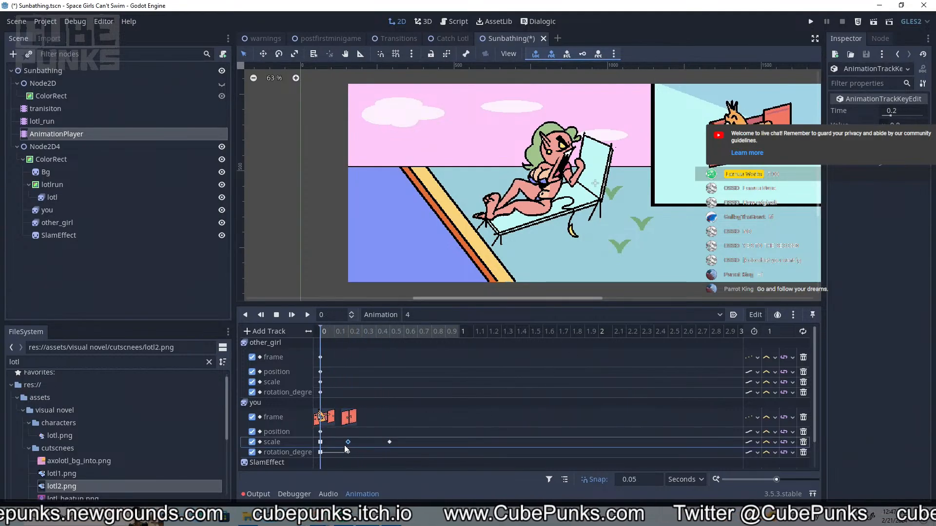
pyautogui.press('a')
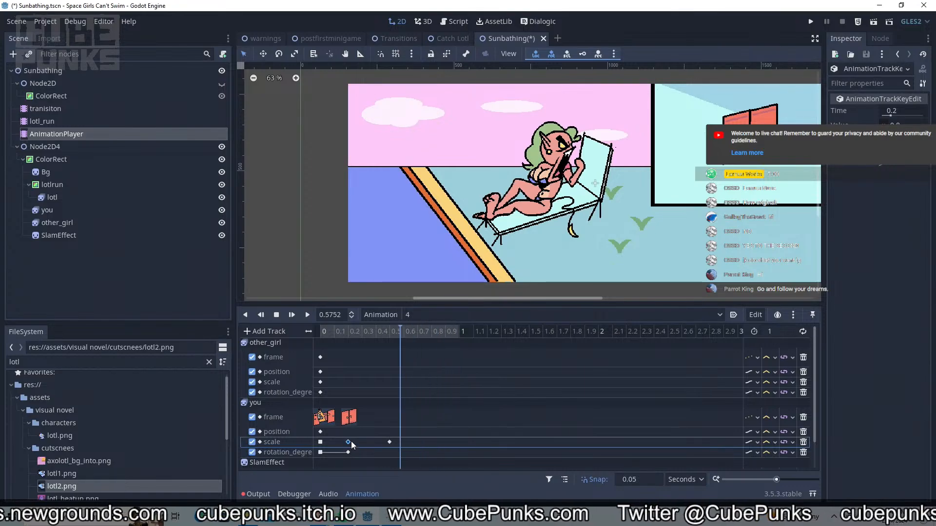
# Insert a rotation key for you at 0.5 seconds, select the first rotation key and replay the animation
pyautogui.click(349, 454)
pyautogui.rightClick(388, 453)
pyautogui.click(396, 444)
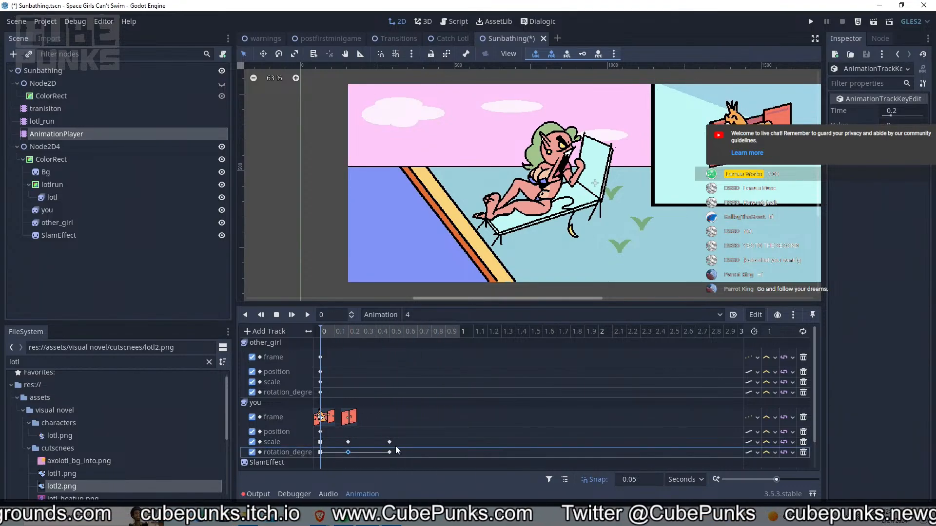
pyautogui.click(320, 453)
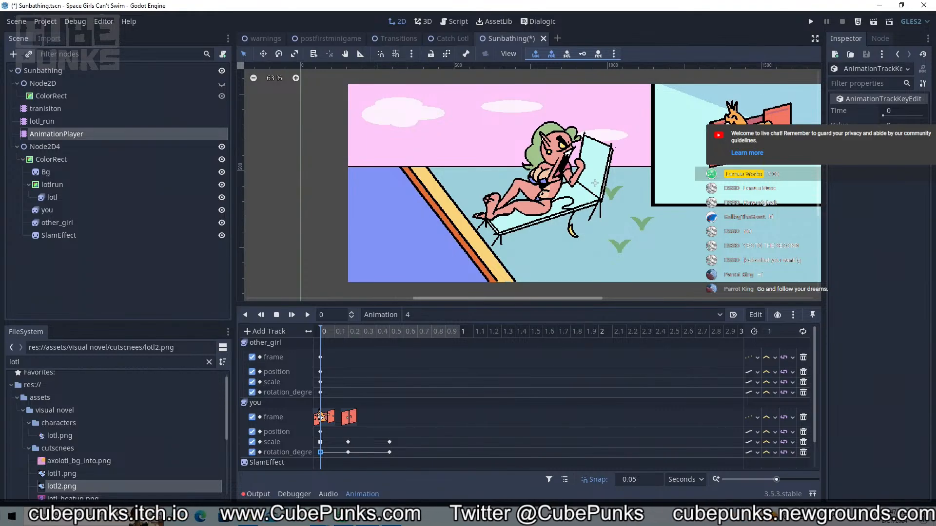
pyautogui.hotkey('shift', 'd')
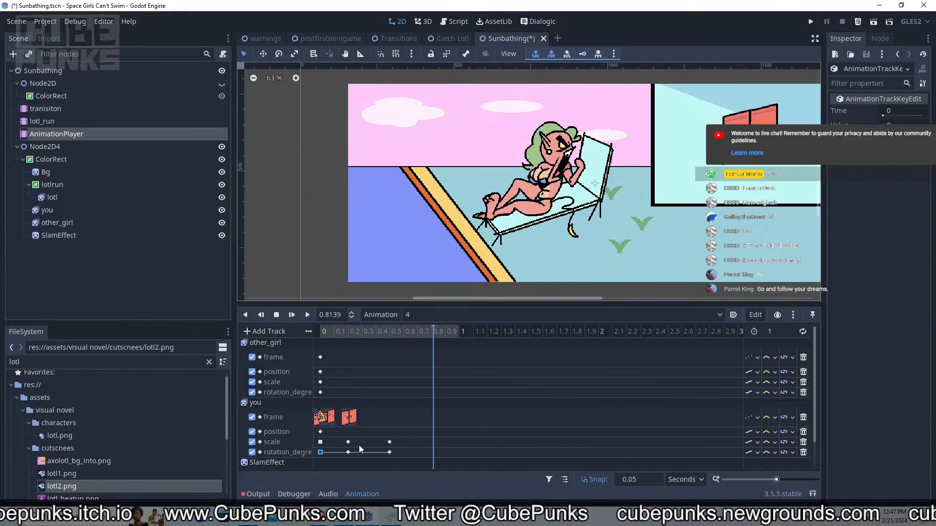
# Insert a rotation key for you at 0.4 seconds, set its value to -2 and move it to 0.35 seconds
pyautogui.click(343, 452)
pyautogui.click(348, 452)
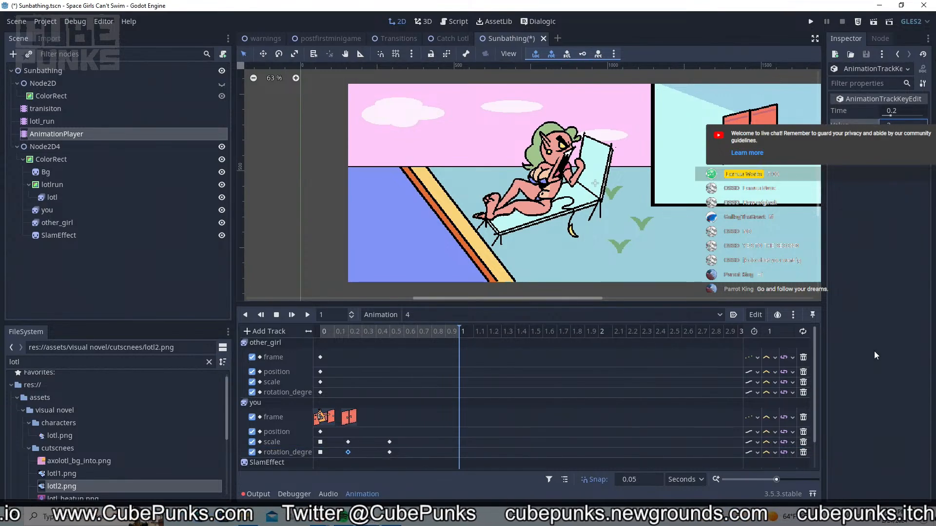
pyautogui.rightClick(374, 454)
pyautogui.click(404, 463)
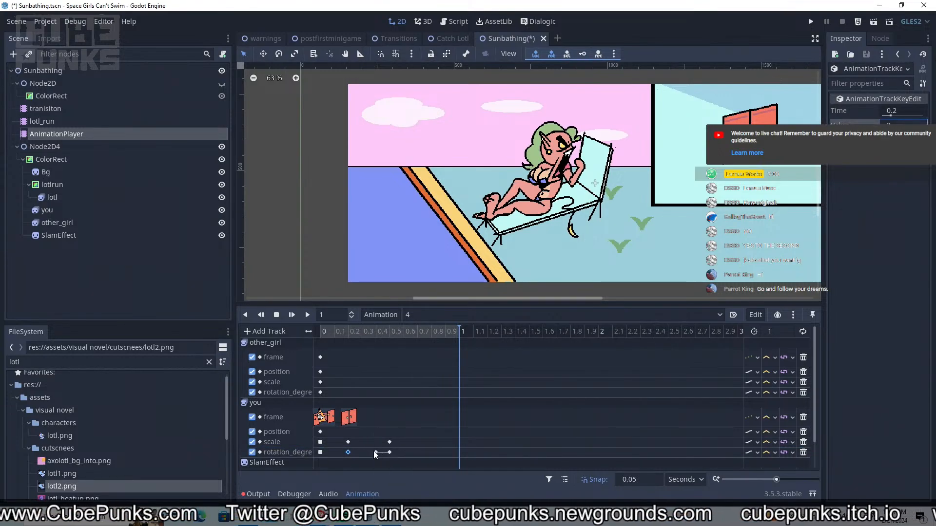
pyautogui.click(884, 124)
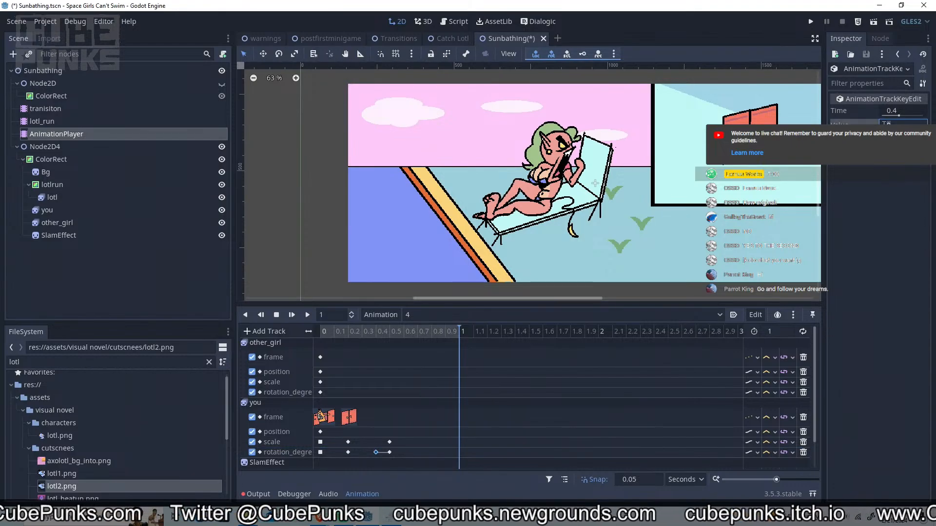
pyautogui.write('-2')
pyautogui.press('Return')
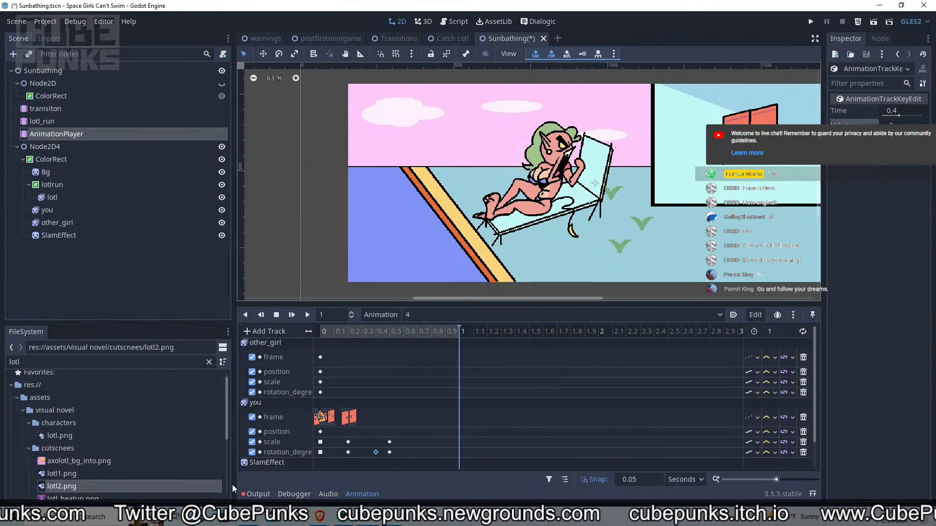
pyautogui.click(363, 452)
pyautogui.moveTo(363, 451); pyautogui.dragTo(369, 449)
# Duplicate you's rotation key at 0.5 seconds, place the copy at 0.65 seconds and edit its value
pyautogui.click(389, 452)
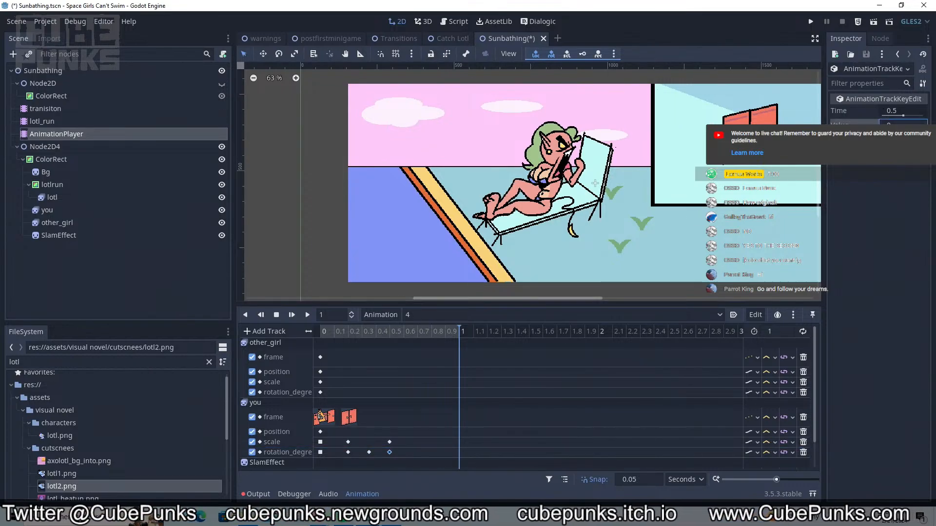
pyautogui.click(409, 454)
pyautogui.click(387, 453)
pyautogui.hotkey('ctrl', 'd')
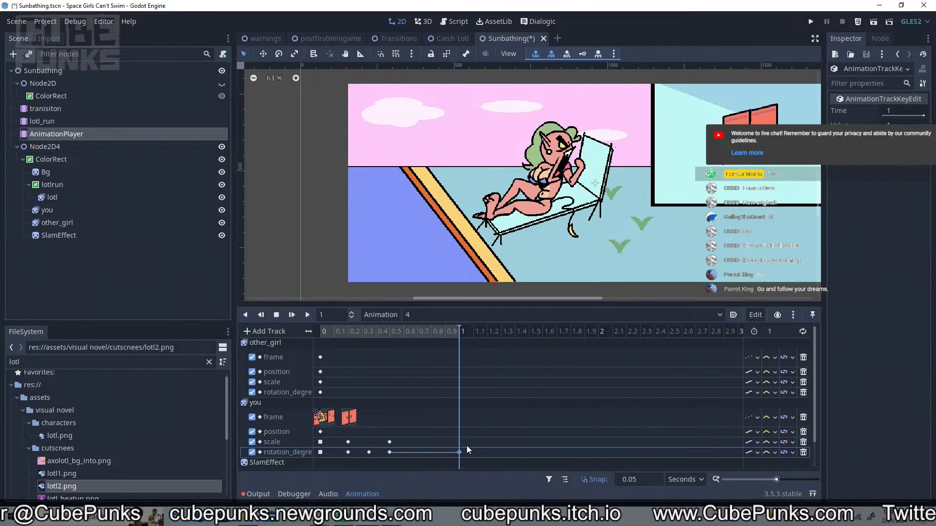
pyautogui.moveTo(465, 452); pyautogui.dragTo(415, 455)
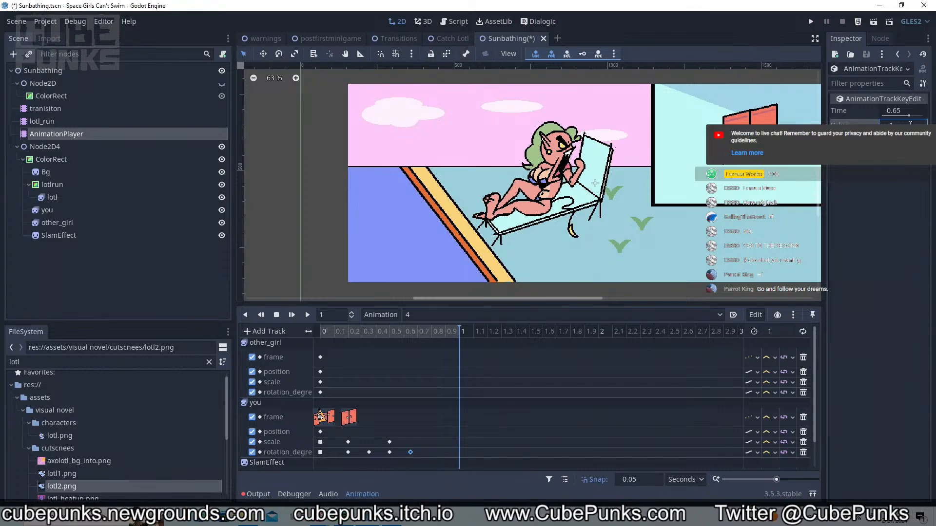
# Insert a final rotation key for you at 0.9 seconds and retime the trailing rotation keys to 0.25, 0.35, 0.5 and 0.65 seconds
pyautogui.rightClick(446, 452)
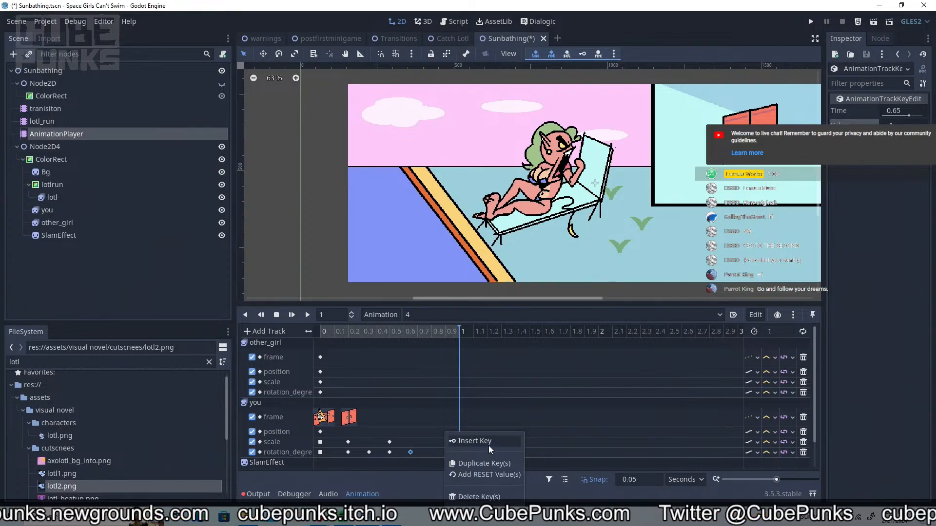
pyautogui.click(488, 443)
pyautogui.click(445, 453)
pyautogui.click(395, 332)
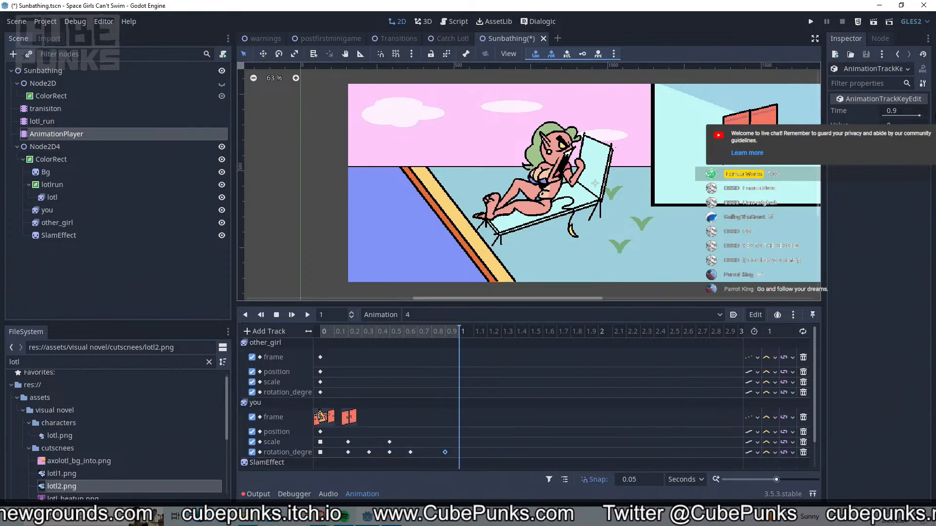
pyautogui.click(472, 334)
pyautogui.moveTo(369, 453); pyautogui.dragTo(412, 458)
pyautogui.click(389, 452)
# Replay animation 4 several times to check the timing of you's rotation shake
pyautogui.hotkey('shift', 'd')
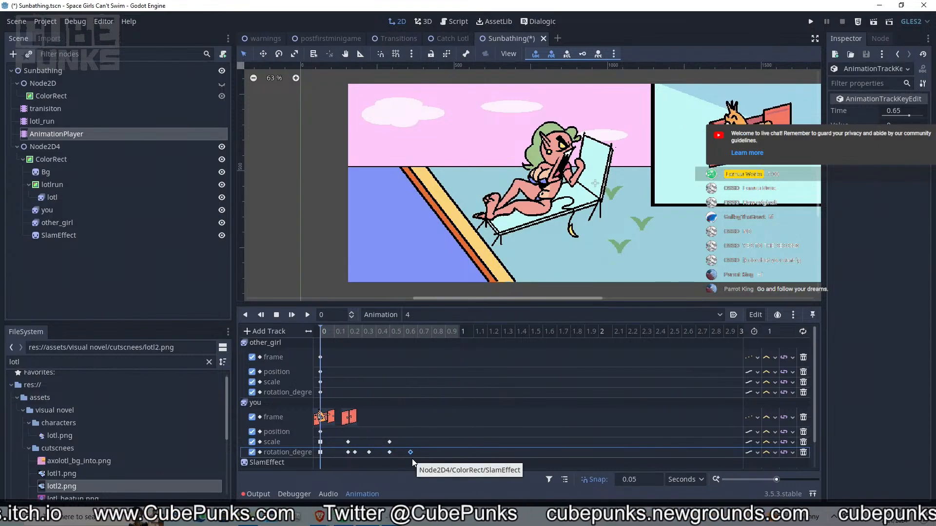
pyautogui.hotkey('shift', 'd')
pyautogui.hotkey('shift', 'd')
pyautogui.hotkey('shift', 'd')
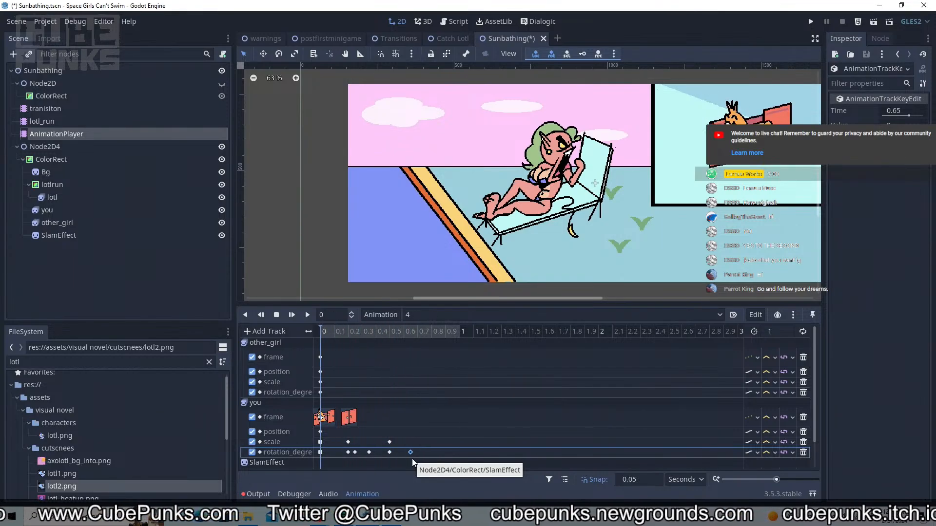
pyautogui.hotkey('shift', 'd')
pyautogui.hotkey('shift', 'd')
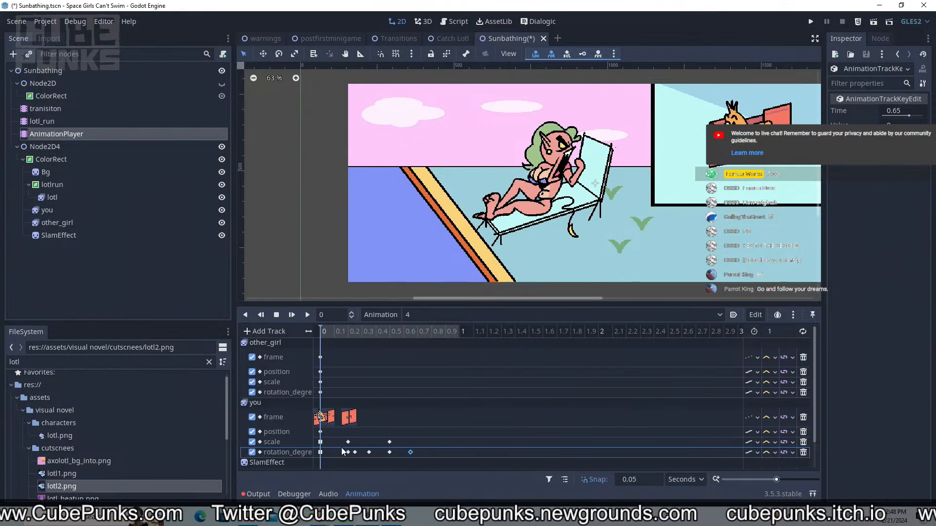
# Insert a rotation key and a scale key for you at 0.15 seconds, and select the new scale key
pyautogui.rightClick(340, 452)
pyautogui.click(358, 441)
pyautogui.rightClick(344, 442)
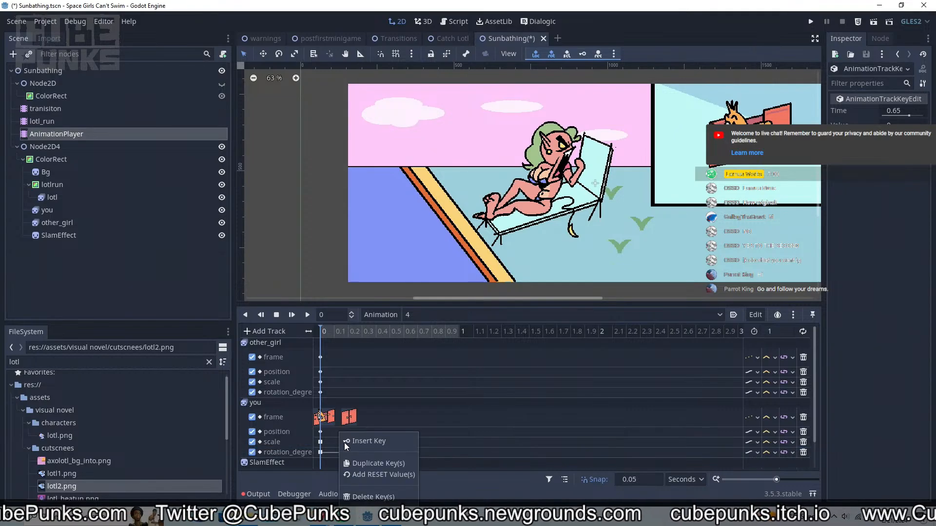
pyautogui.click(347, 446)
pyautogui.click(340, 453)
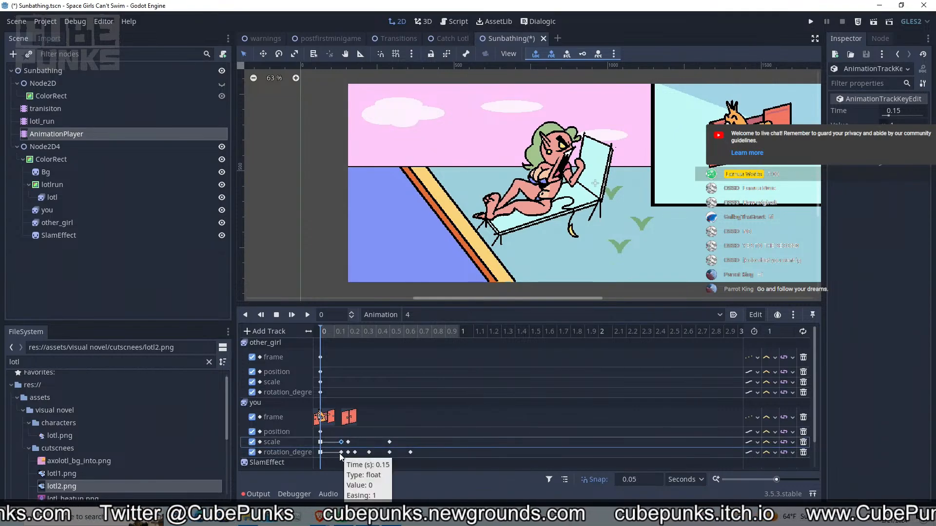
pyautogui.click(341, 442)
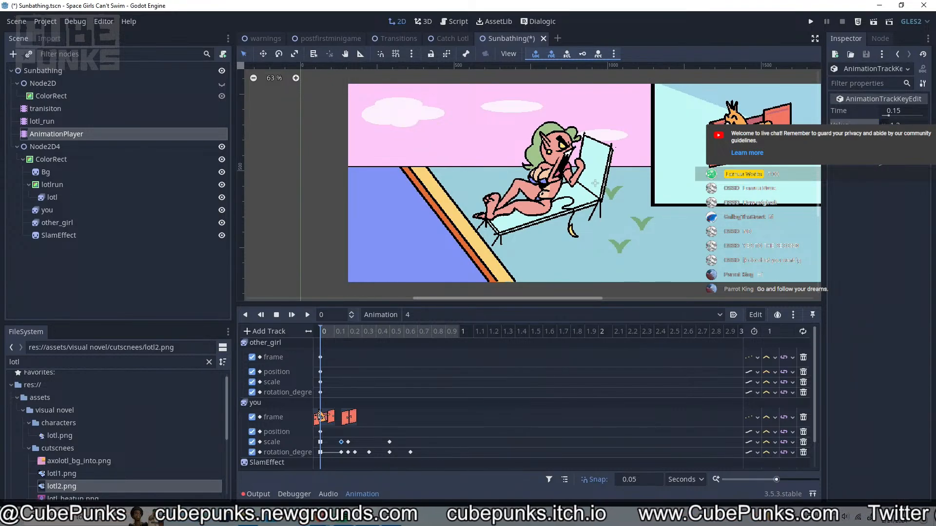
# Preview the animation and move you's scale and rotation keys at 0.15 seconds together to 0.1 seconds
pyautogui.press('d')
pyautogui.press('s')
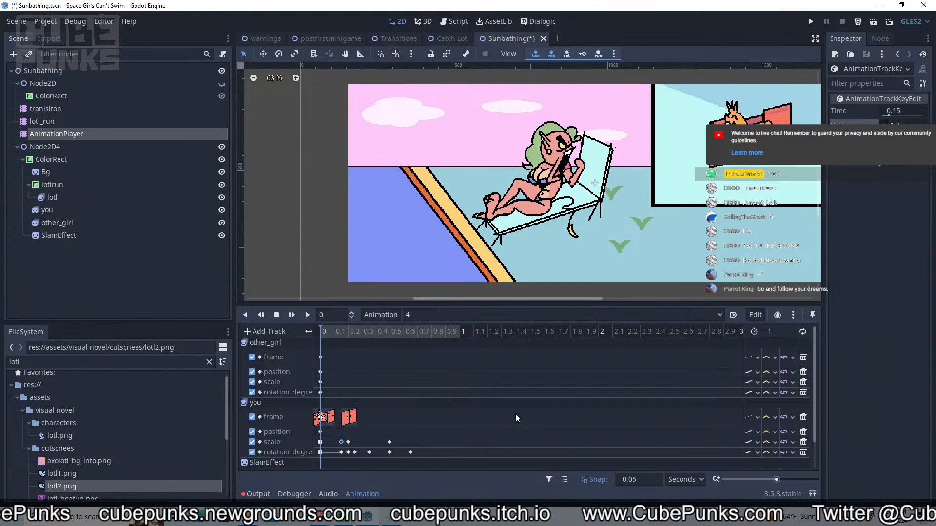
pyautogui.press('d')
pyautogui.press('s')
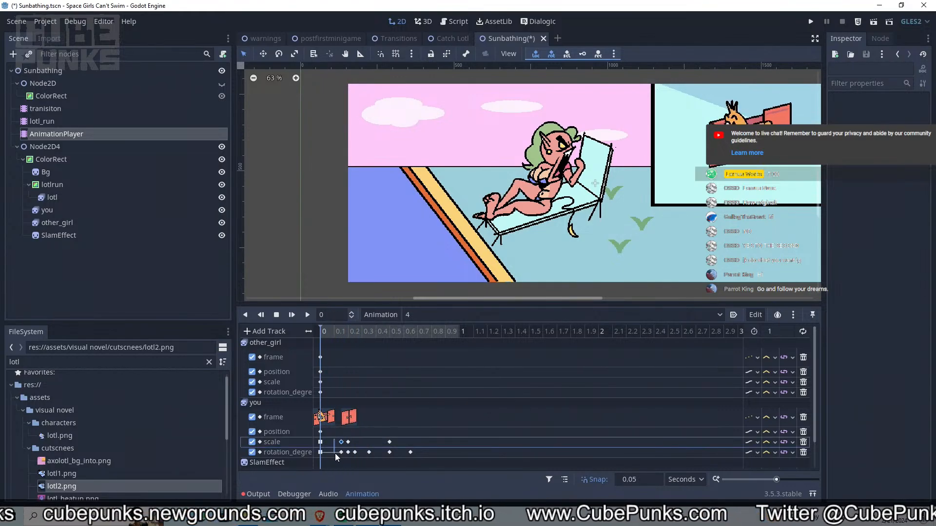
pyautogui.keyDown('shift'); pyautogui.click(341, 453); pyautogui.keyUp('shift')
pyautogui.moveTo(341, 452); pyautogui.dragTo(334, 455)
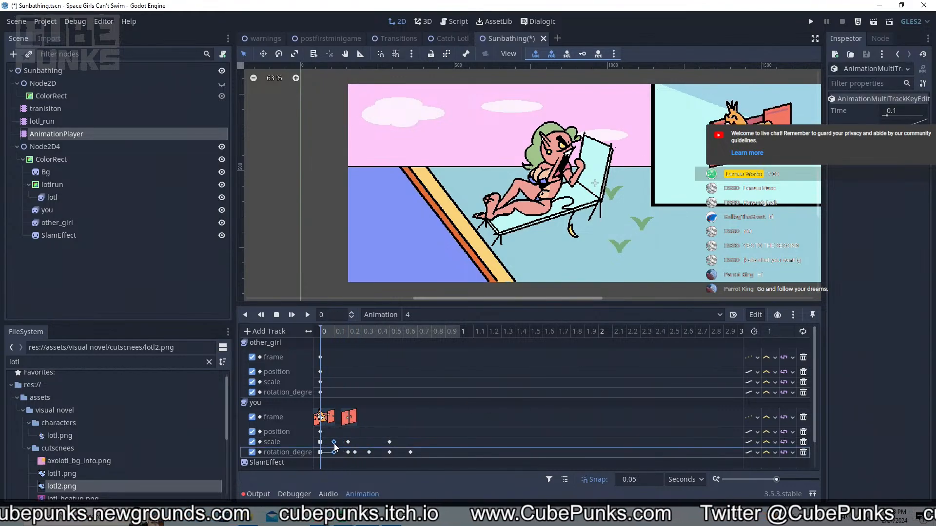
# Add another scale key and another rotation key for you at 0.15 seconds
pyautogui.click(348, 443)
pyautogui.rightClick(344, 446)
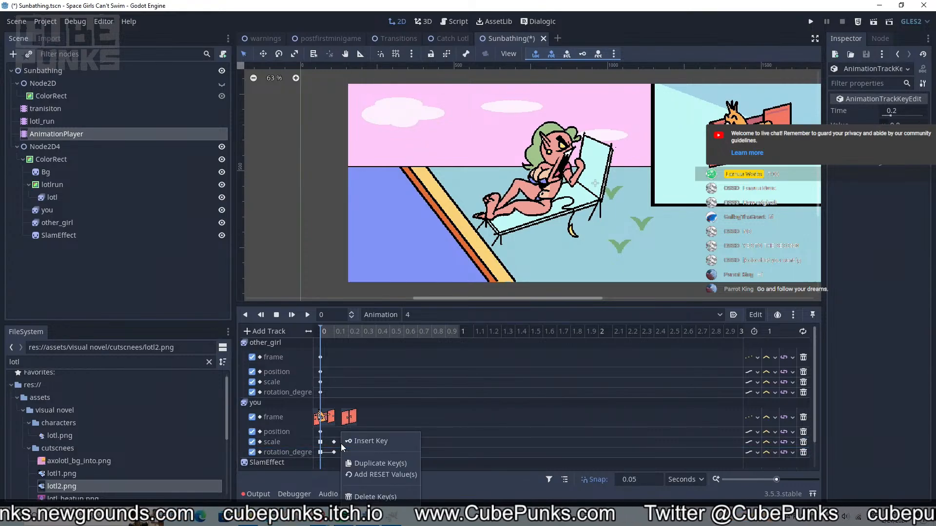
pyautogui.rightClick(338, 453)
pyautogui.click(361, 440)
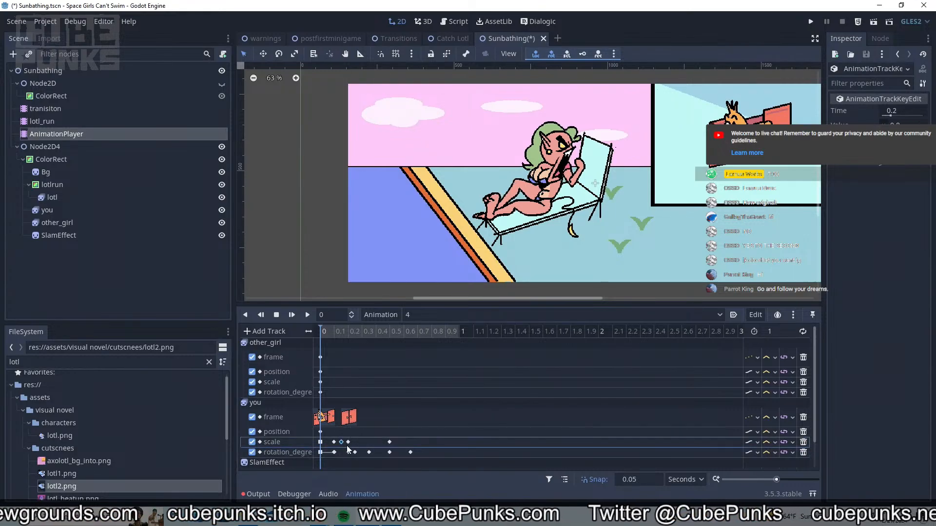
pyautogui.click(341, 454)
pyautogui.rightClick(340, 455)
pyautogui.click(349, 461)
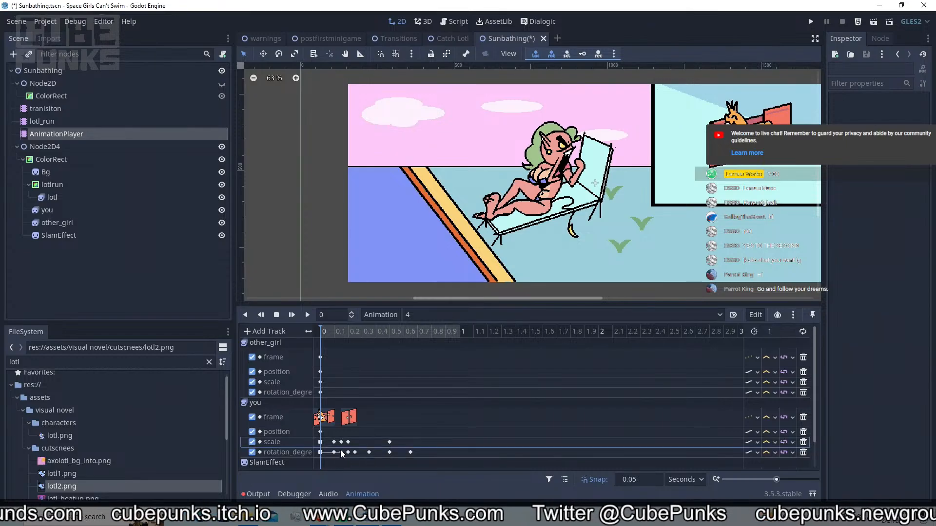
# Edit you's scale key at 0.1 seconds, and shift you's frame, scale and rotation keys from 0.15 seconds onward 0.1 seconds later
pyautogui.click(335, 442)
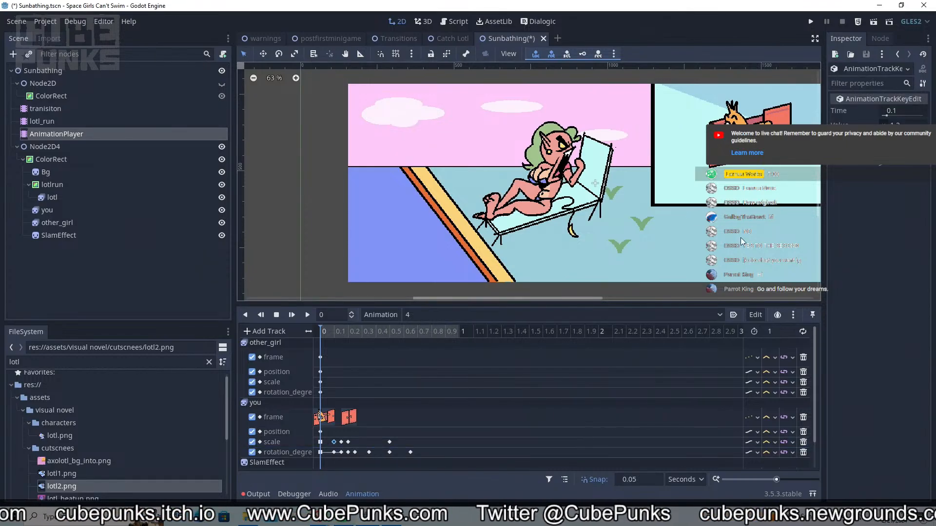
pyautogui.click(904, 123)
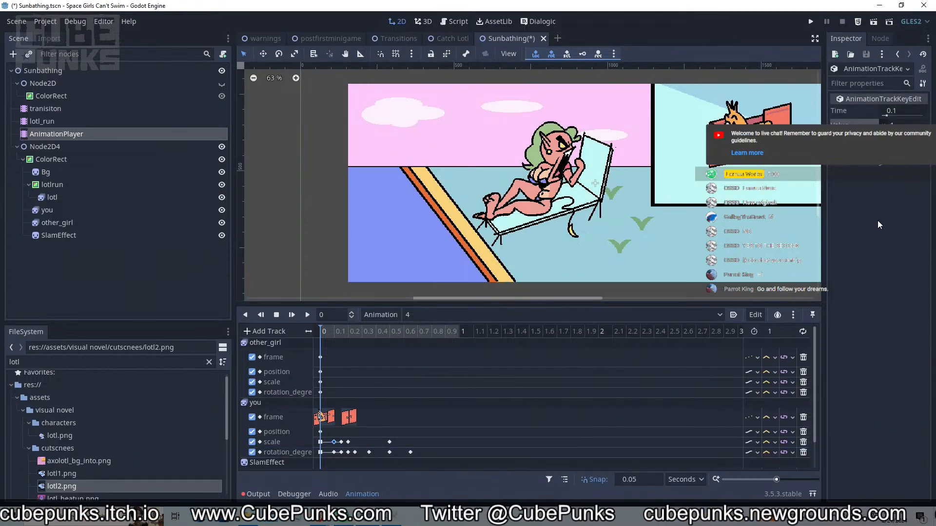
pyautogui.moveTo(452, 391); pyautogui.dragTo(339, 457)
pyautogui.moveTo(347, 425); pyautogui.dragTo(363, 418)
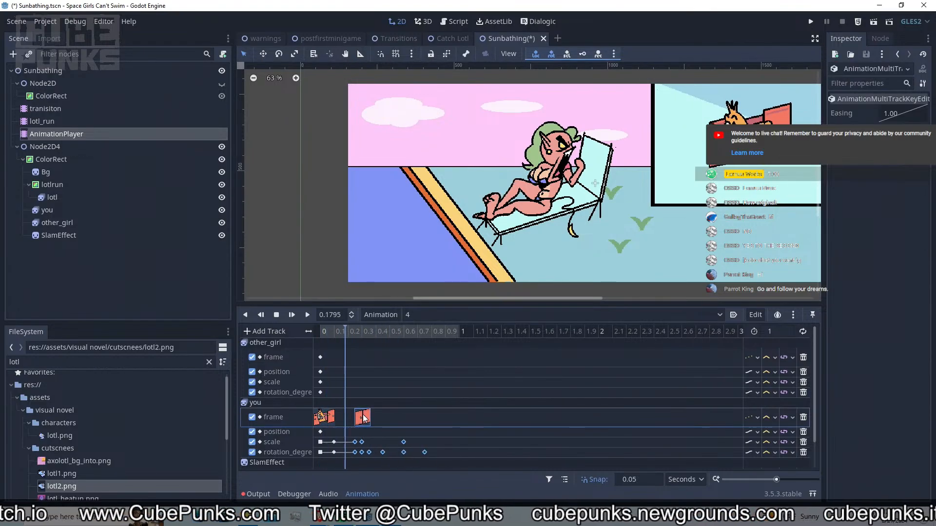
# Check the frame change at 0.25 seconds and change the X scale of you's key there
pyautogui.click(341, 332)
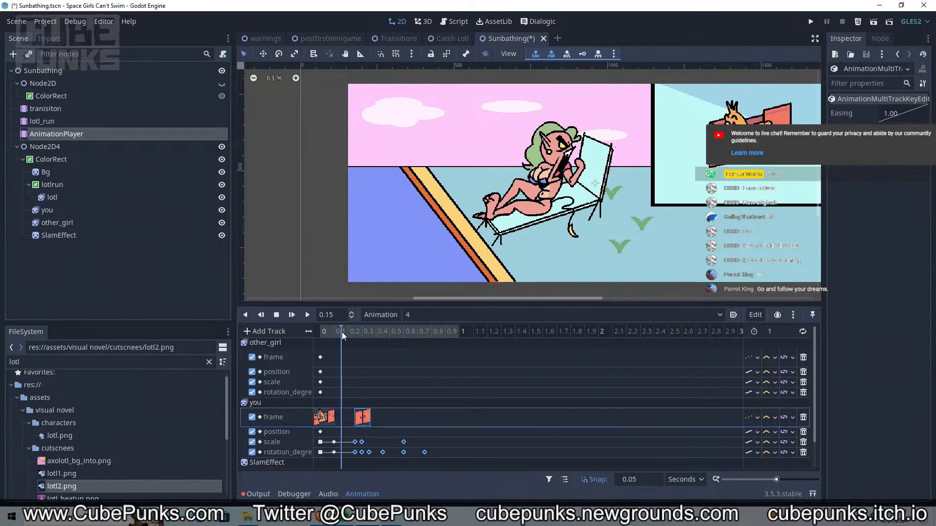
pyautogui.click(350, 332)
pyautogui.click(355, 442)
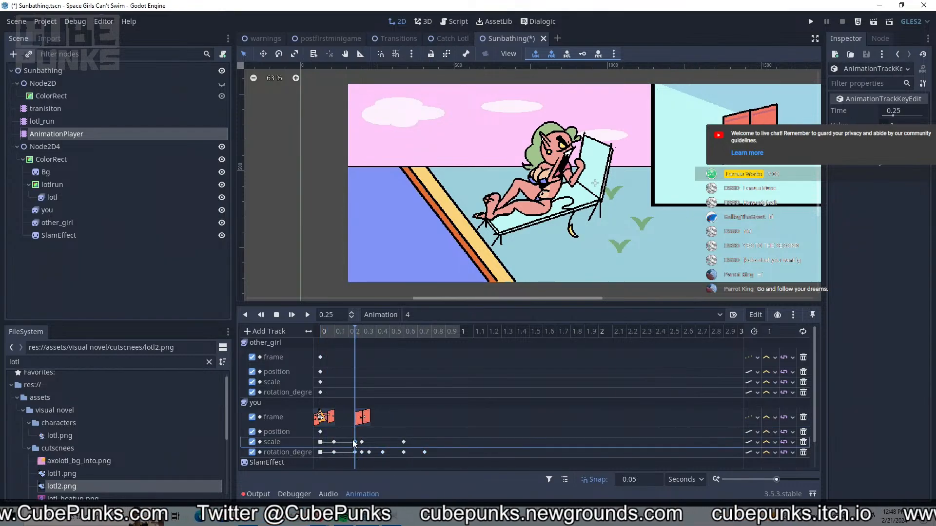
pyautogui.click(334, 442)
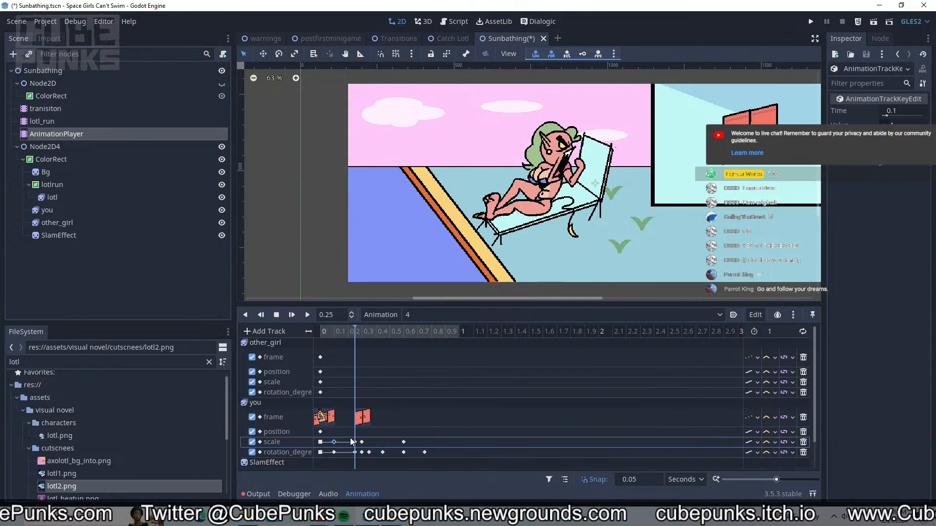
pyautogui.click(355, 442)
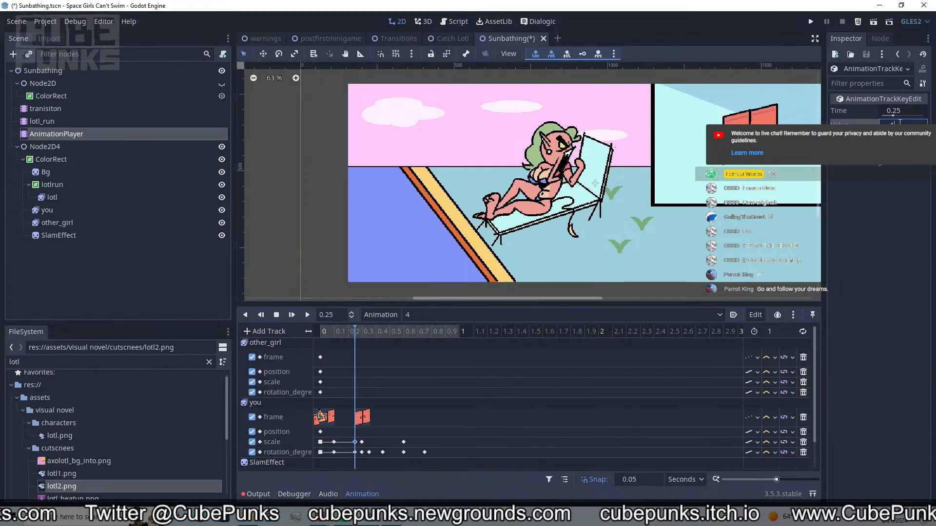
pyautogui.press('Return')
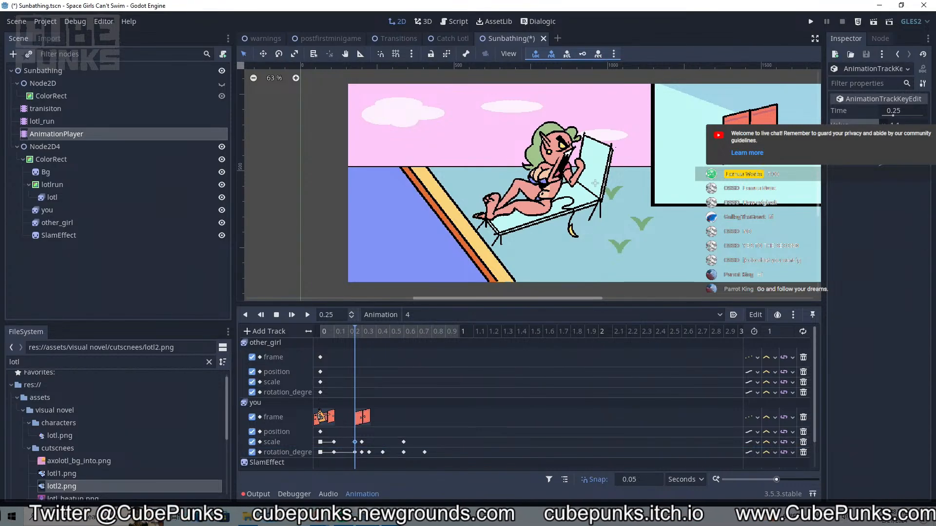
# Replay animation 4 and scrub through its opening keys to check you's reaction
pyautogui.click(513, 462)
pyautogui.hotkey('shift', 'd')
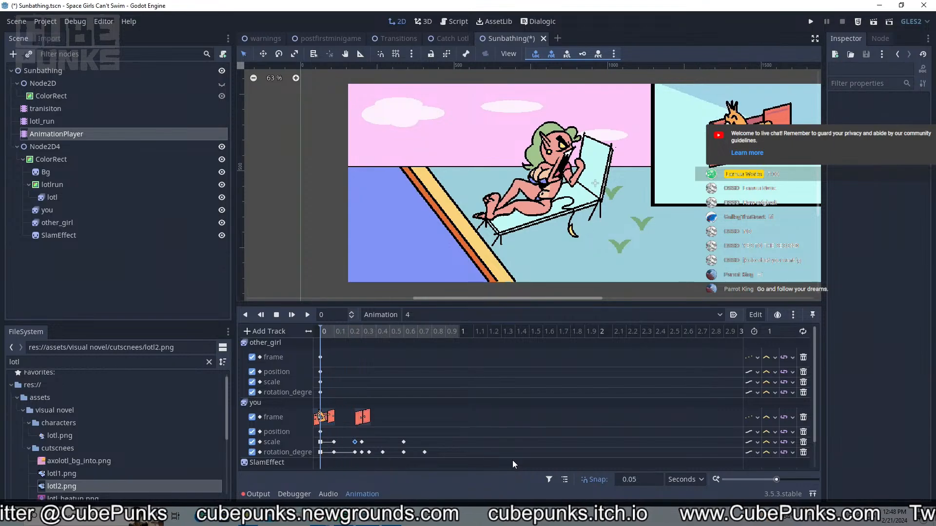
pyautogui.hotkey('shift', 'd')
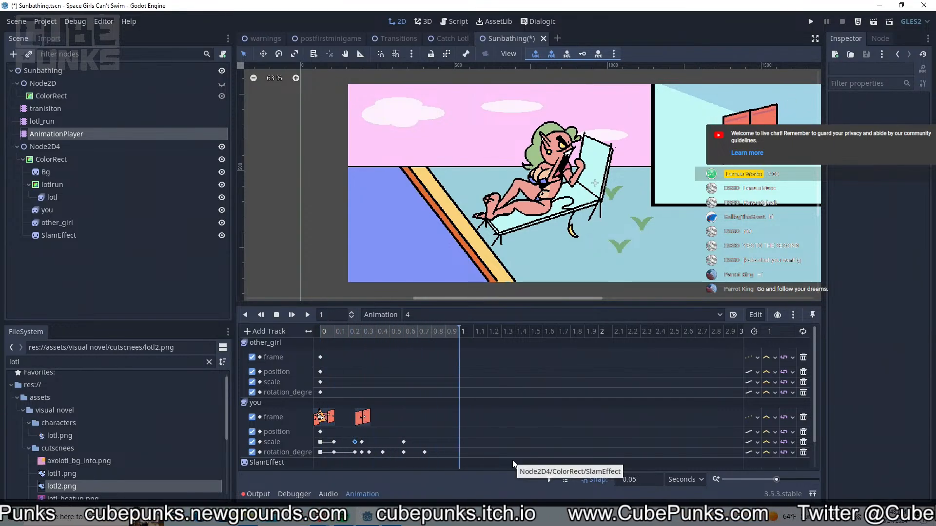
pyautogui.click(383, 332)
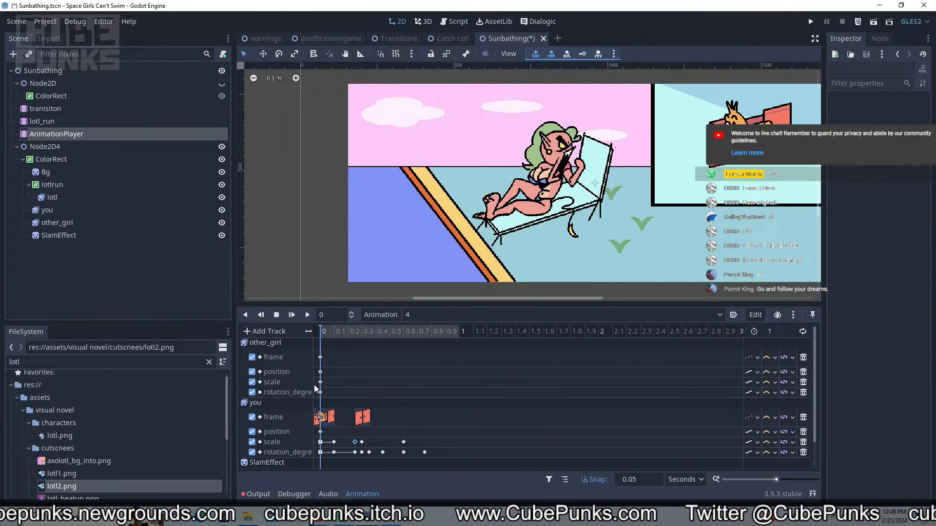
pyautogui.click(338, 331)
pyautogui.moveTo(338, 332); pyautogui.dragTo(411, 341)
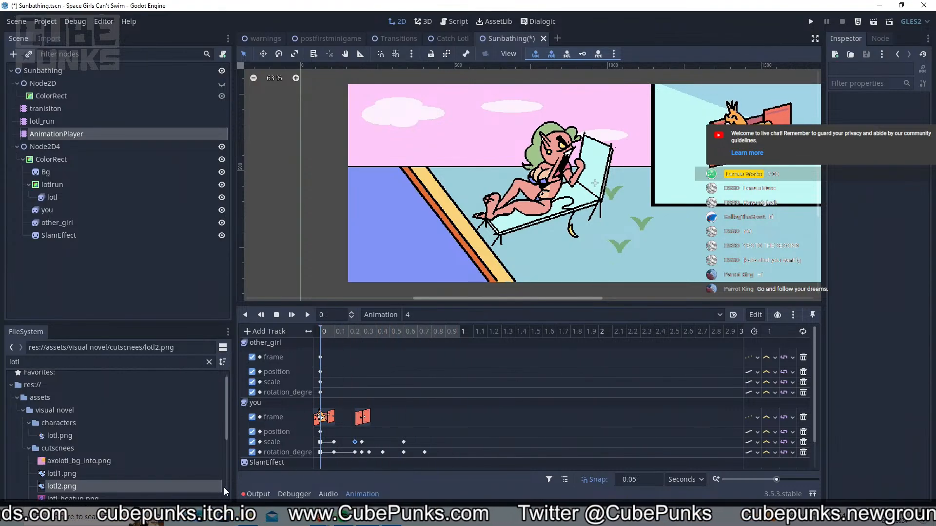
# Enlarge the animation timeline area to show the SlamEffect tracks below you's tracks
pyautogui.click(397, 432)
pyautogui.moveTo(397, 431); pyautogui.dragTo(392, 433)
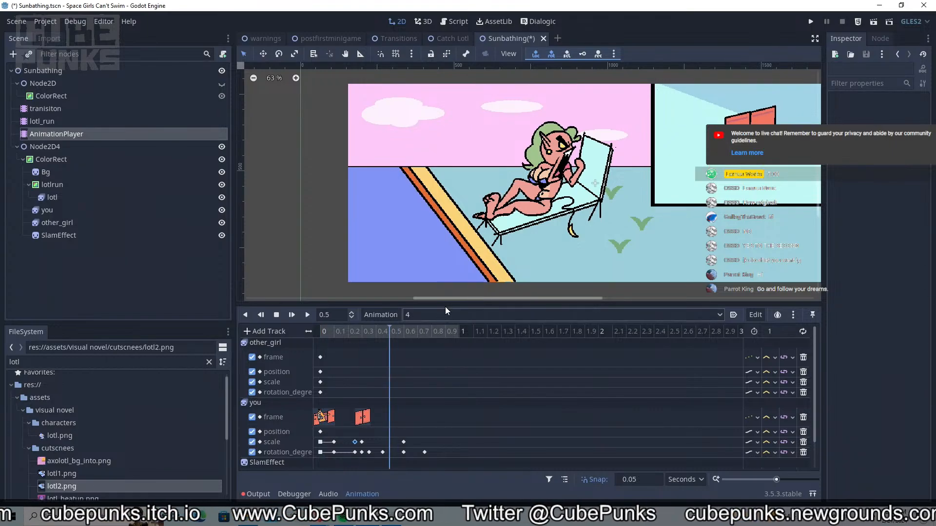
pyautogui.moveTo(448, 304); pyautogui.dragTo(445, 275)
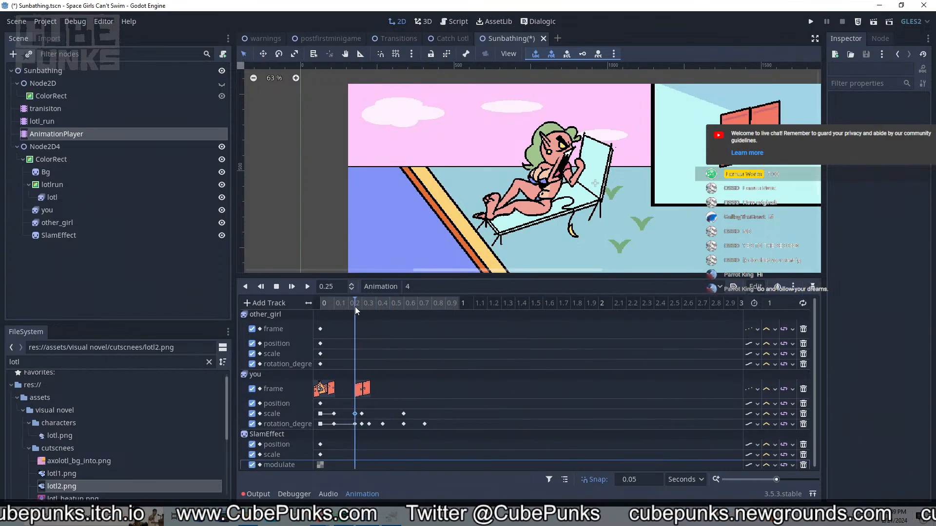
# Replay animation 4 from its start, and insert a modulate key for SlamEffect at 0.2 seconds
pyautogui.moveTo(392, 308); pyautogui.dragTo(330, 359)
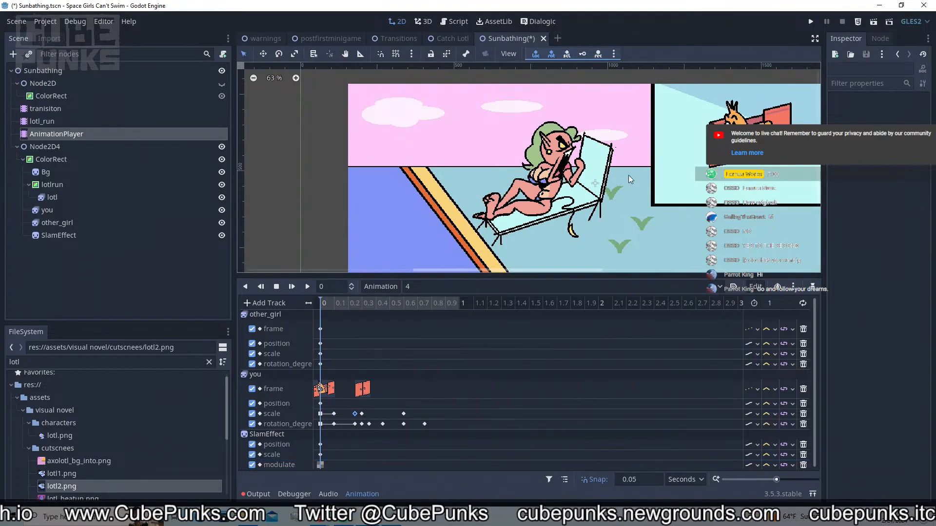
pyautogui.moveTo(627, 175); pyautogui.dragTo(549, 216, button='middle')
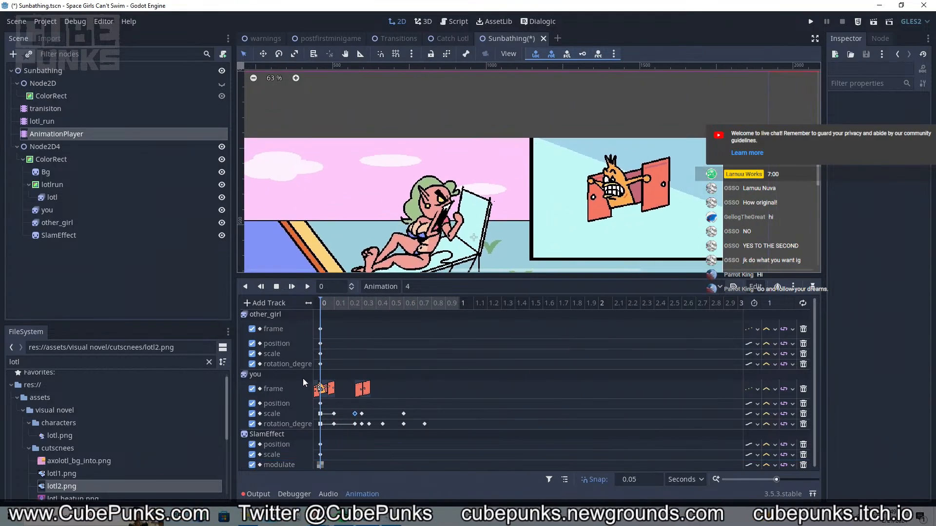
pyautogui.press('d')
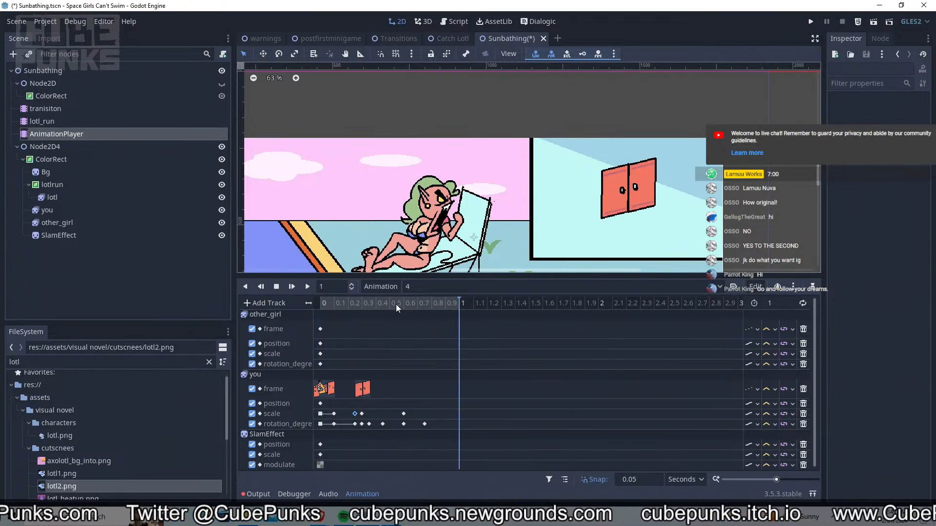
pyautogui.moveTo(390, 308); pyautogui.dragTo(319, 308)
pyautogui.moveTo(449, 138); pyautogui.dragTo(500, 134, button='middle')
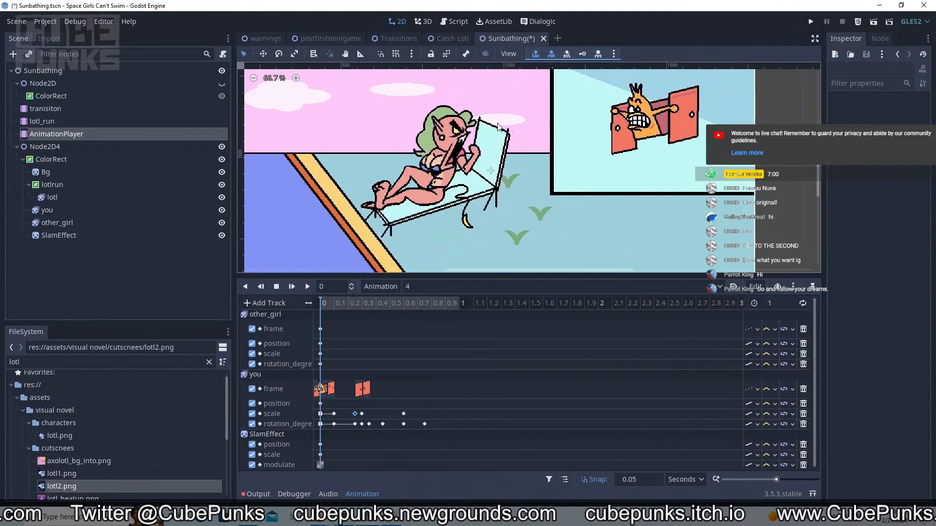
pyautogui.scroll(-1, 333, 441)
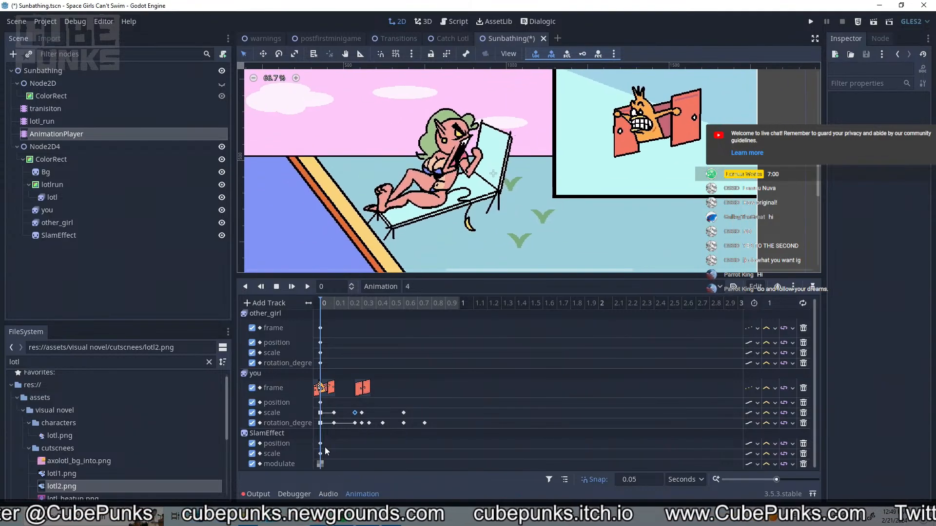
pyautogui.rightClick(343, 463)
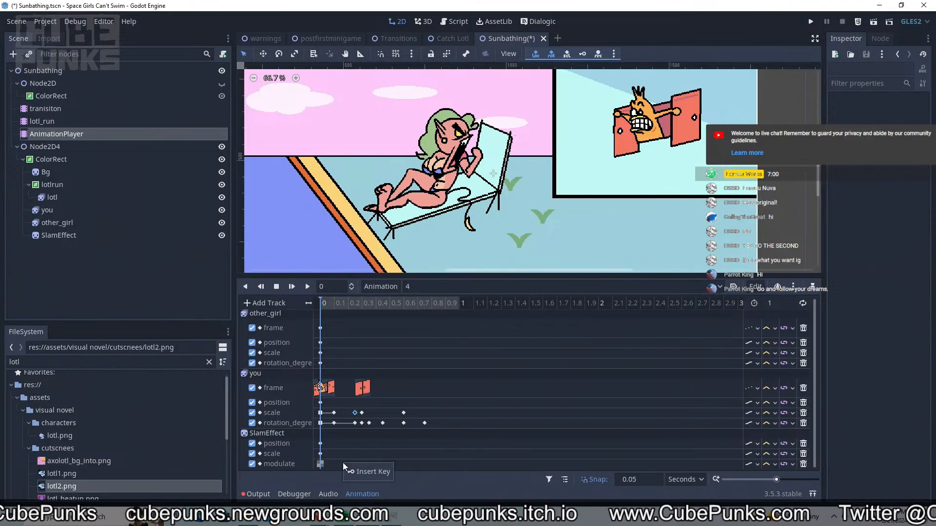
pyautogui.click(353, 469)
pyautogui.moveTo(355, 464); pyautogui.dragTo(352, 463)
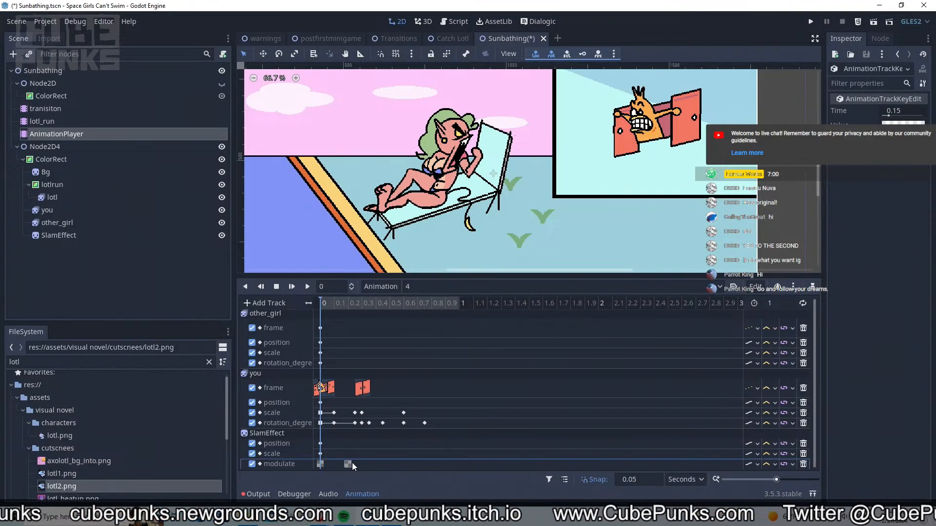
# Add two more SlamEffect modulate keys, at 0.3 seconds and 0.7 seconds
pyautogui.rightClick(362, 461)
pyautogui.click(380, 445)
pyautogui.rightClick(382, 463)
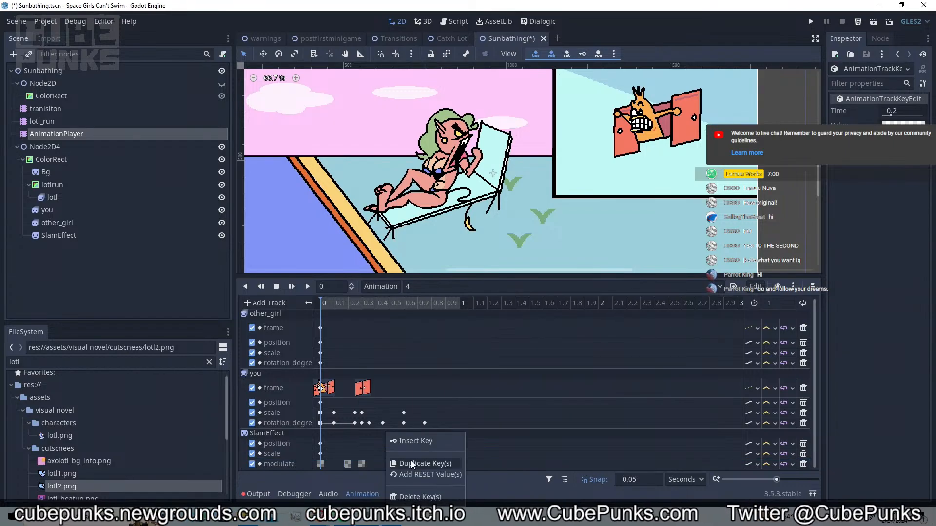
pyautogui.click(399, 444)
pyautogui.moveTo(385, 463); pyautogui.dragTo(415, 455)
# Set SlamEffect's modulate key at 0.3 seconds to fully opaque white (ffffff), and replay the animation
pyautogui.click(362, 464)
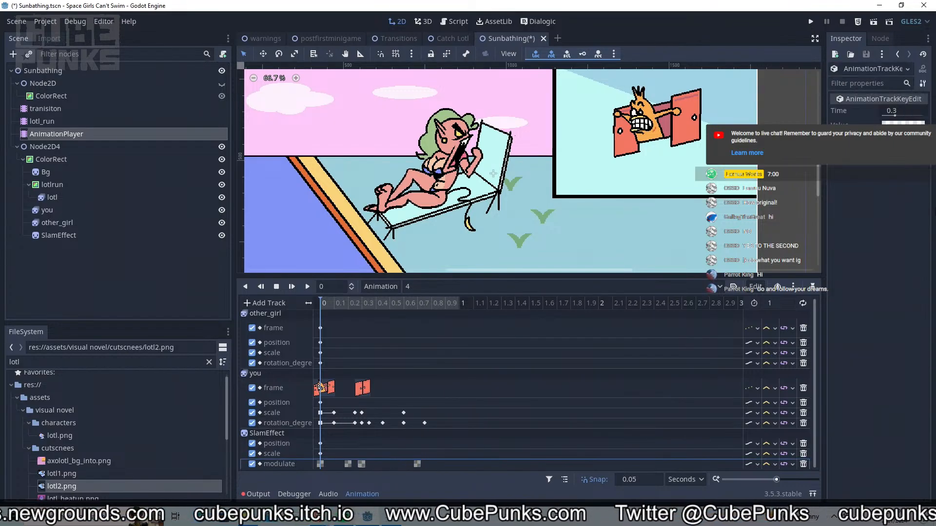
pyautogui.click(903, 123)
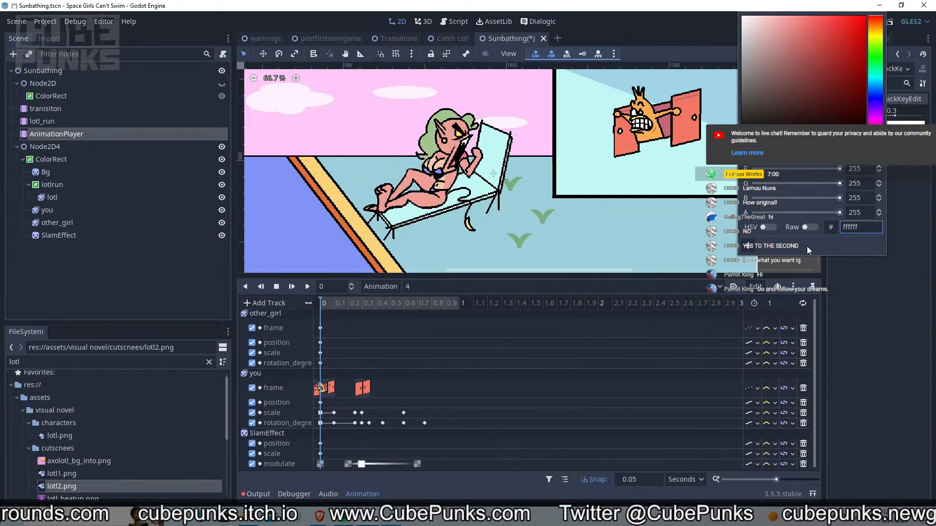
pyautogui.write('ff')
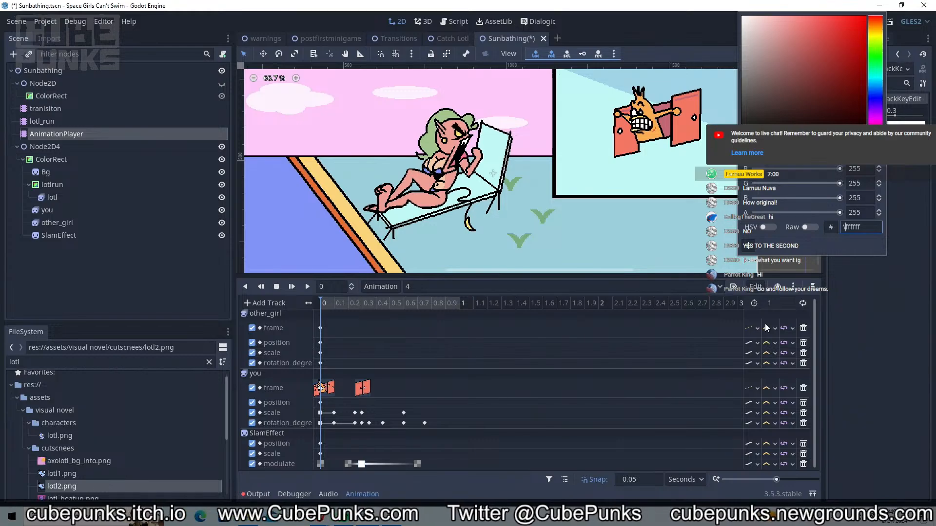
pyautogui.click(875, 335)
pyautogui.hotkey('shift', 'd')
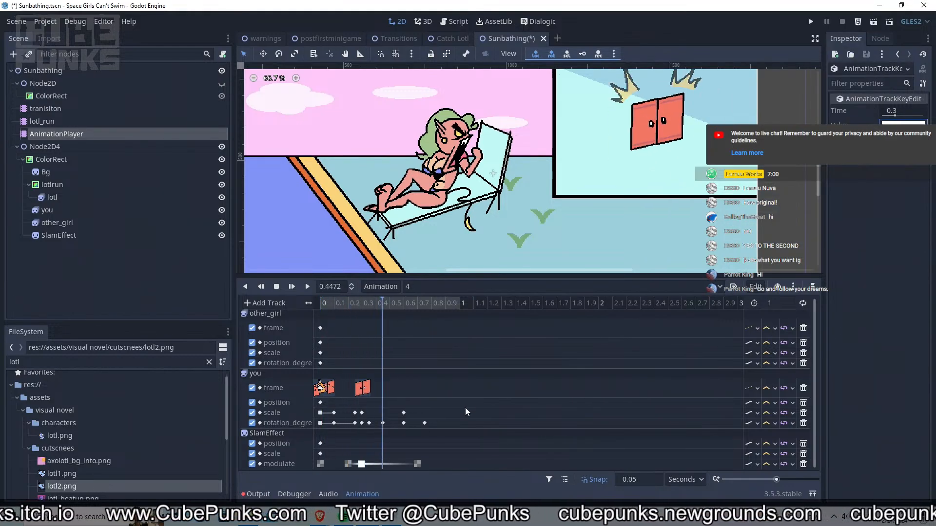
pyautogui.moveTo(382, 423)
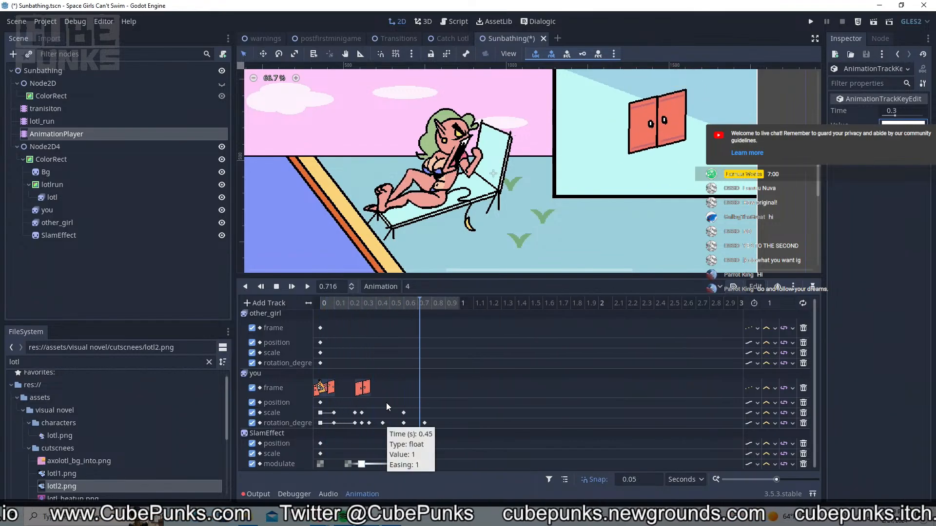
# Move SlamEffect's transparent modulate key before the white one to 0.25 seconds, and replay the animation
pyautogui.moveTo(356, 300); pyautogui.dragTo(362, 302)
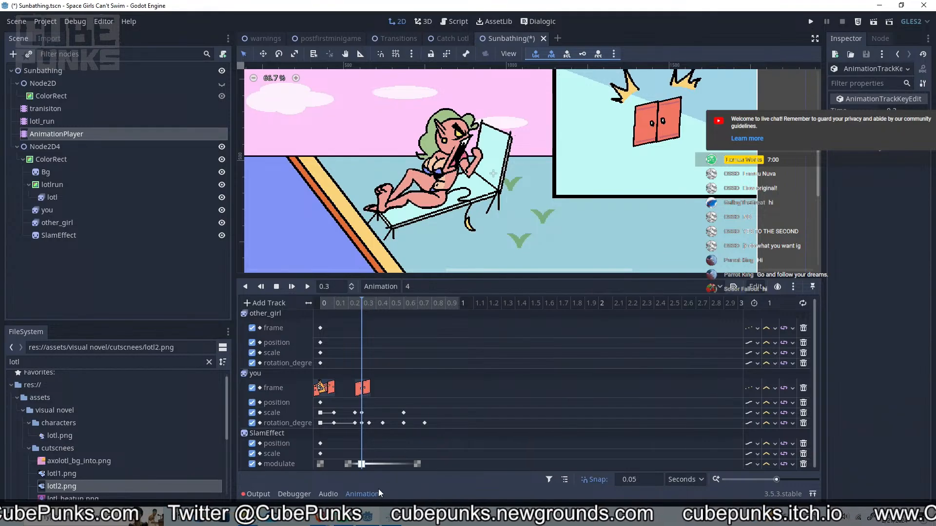
pyautogui.click(341, 466)
pyautogui.moveTo(346, 463)
pyautogui.mouseDown()
pyautogui.moveTo(390, 460)
pyautogui.moveTo(364, 462)
pyautogui.mouseUp()
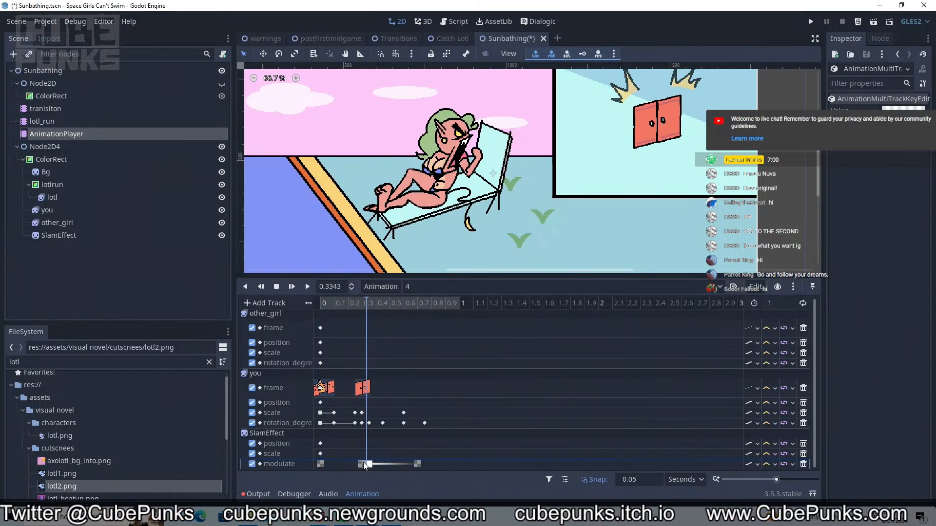
pyautogui.moveTo(362, 465); pyautogui.dragTo(357, 466)
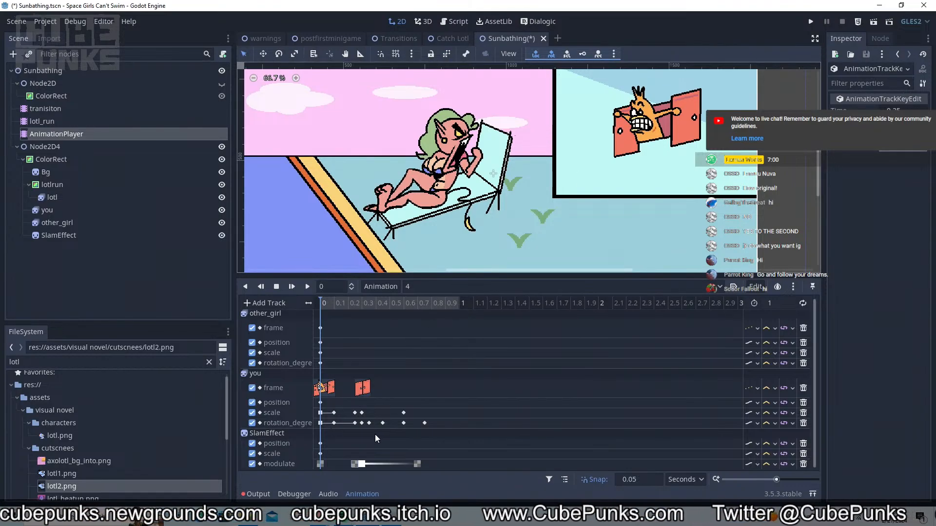
pyautogui.hotkey('shift', 'd')
pyautogui.hotkey('shift', 'd')
pyautogui.hotkey('shift', 'd')
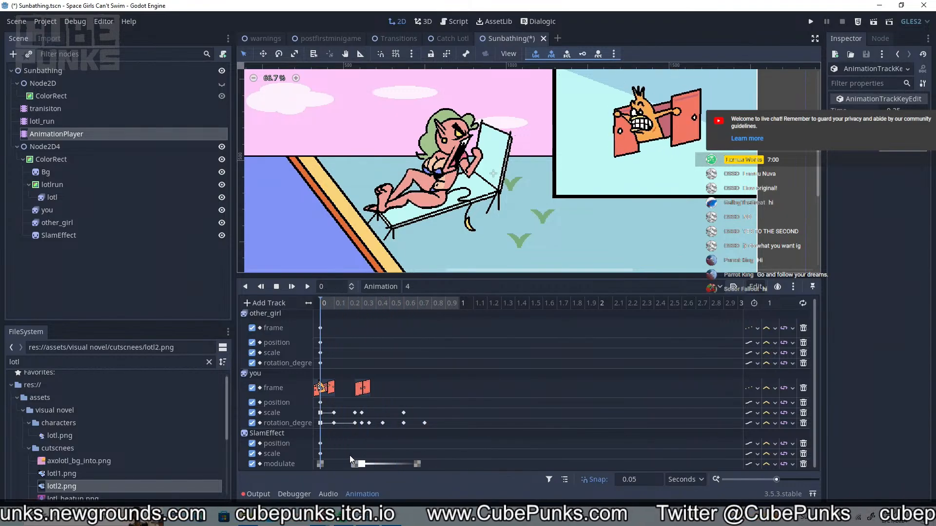
# Insert SlamEffect scale keys at 0.3 and 0.7 seconds, and play the animation
pyautogui.rightClick(350, 455)
pyautogui.click(358, 441)
pyautogui.rightClick(423, 452)
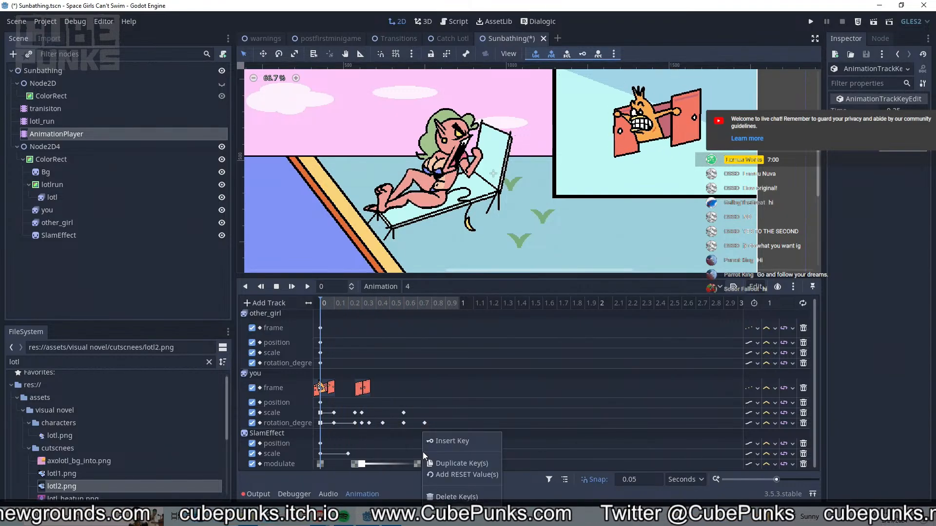
pyautogui.click(430, 442)
pyautogui.moveTo(348, 454); pyautogui.dragTo(362, 453)
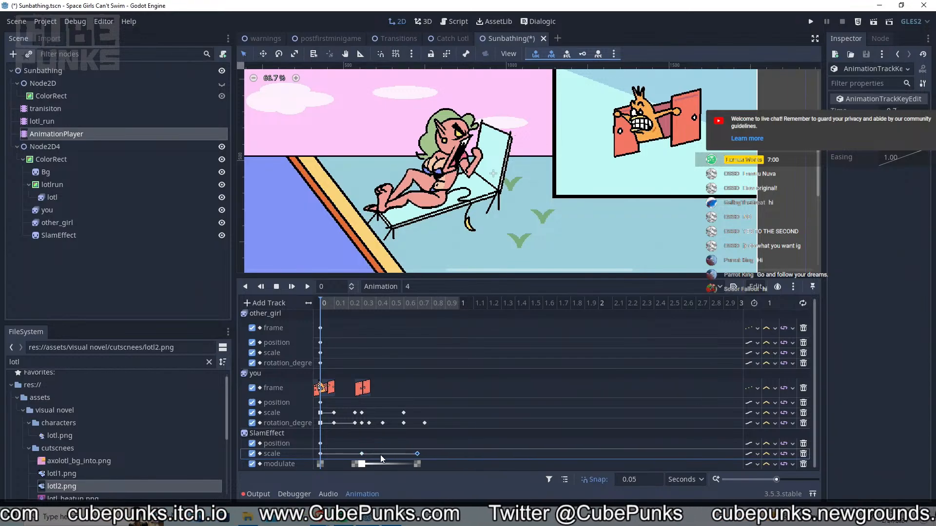
pyautogui.hotkey('shift', 'd')
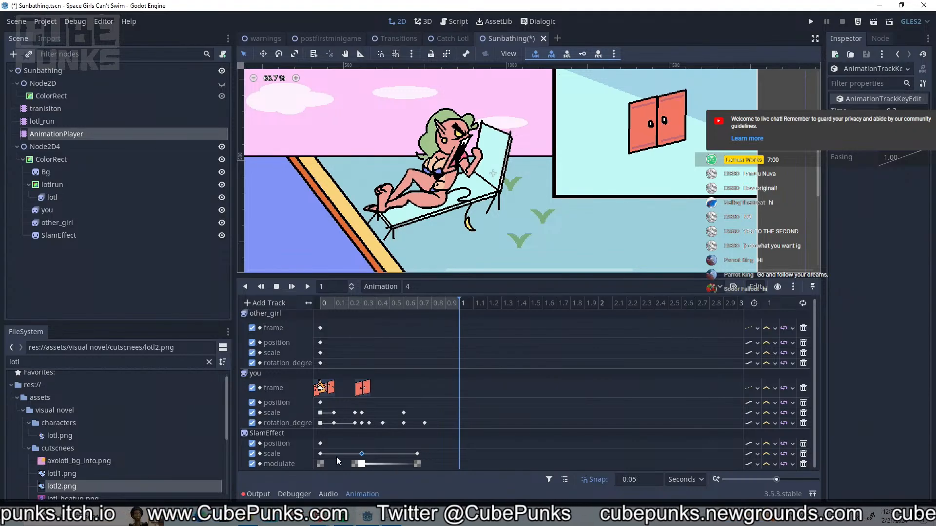
# Increase the scale value of SlamEffect's key at 0.7 seconds, and check the growing effect in playback
pyautogui.click(422, 454)
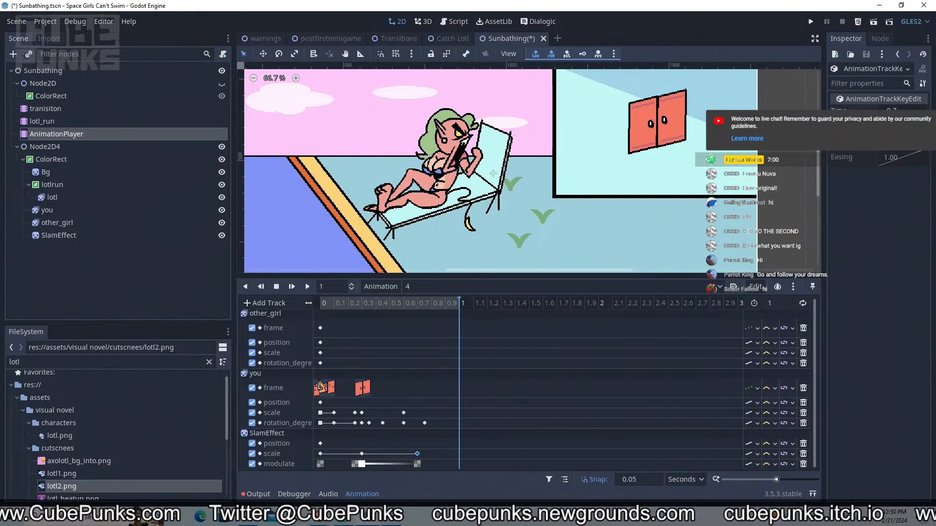
pyautogui.click(882, 225)
pyautogui.press('a')
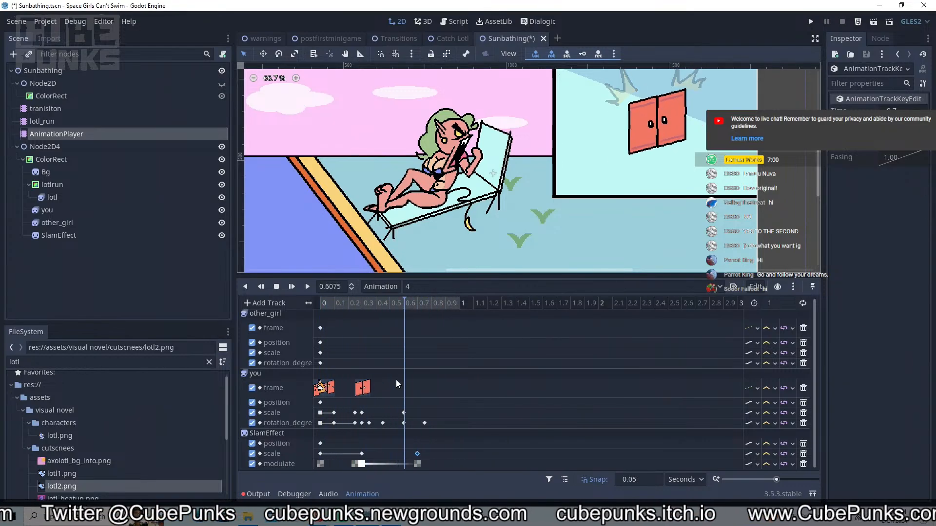
pyautogui.moveTo(355, 298); pyautogui.dragTo(418, 316)
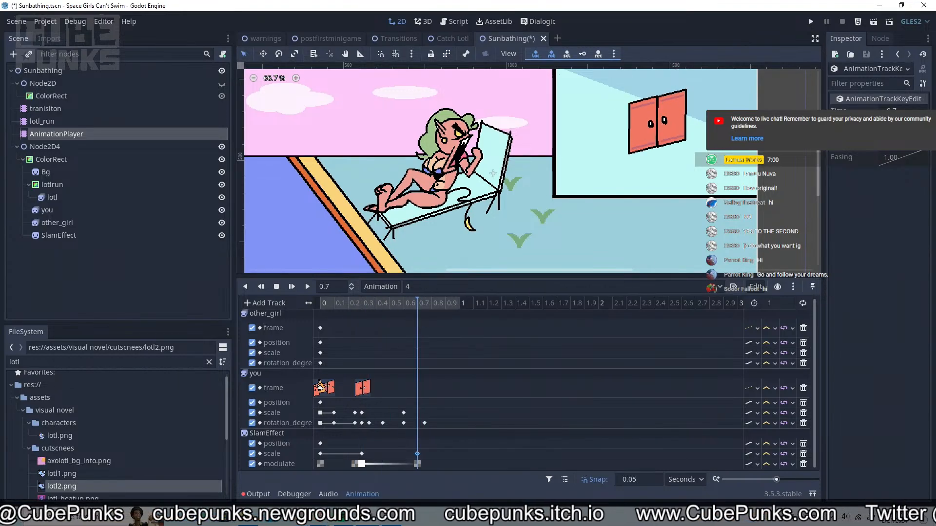
pyautogui.press('a')
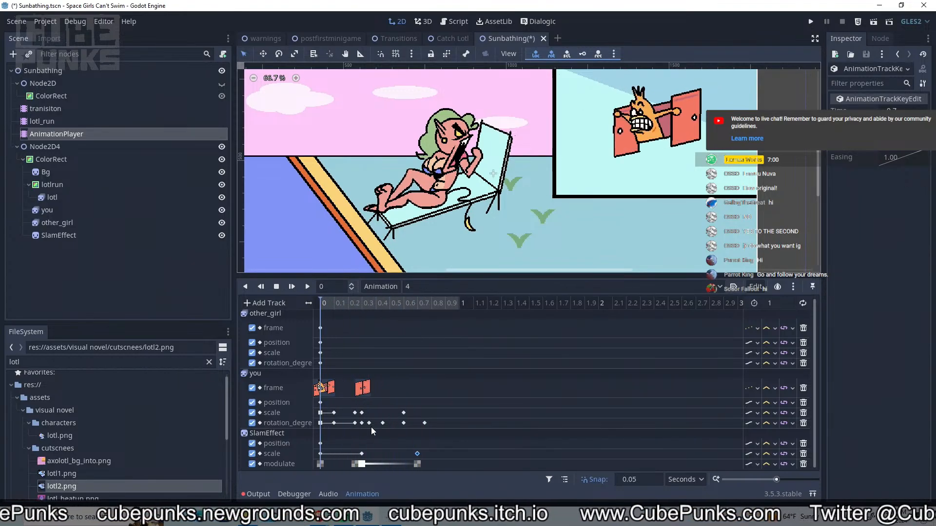
pyautogui.press('d')
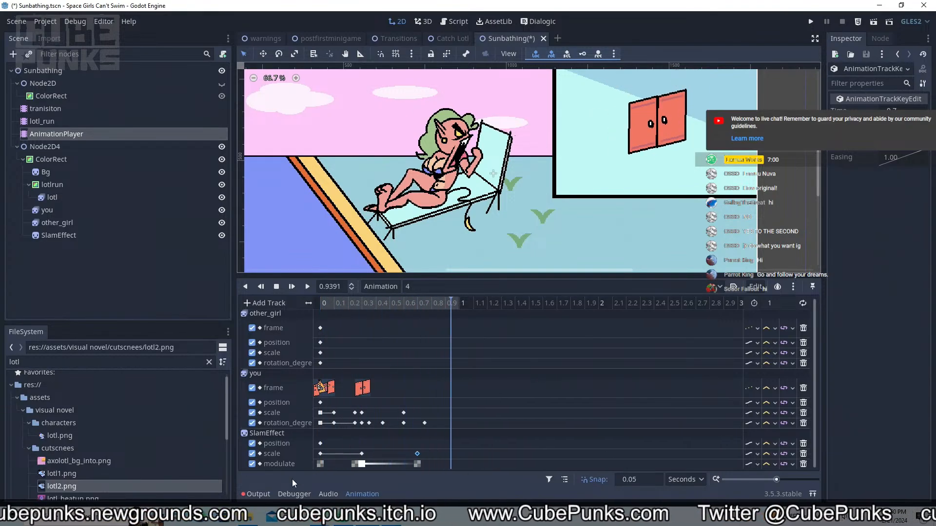
# Preview animation 4 at 0.35 seconds and set SlamEffect's vertical sprite offset to about -8.345
pyautogui.click(409, 444)
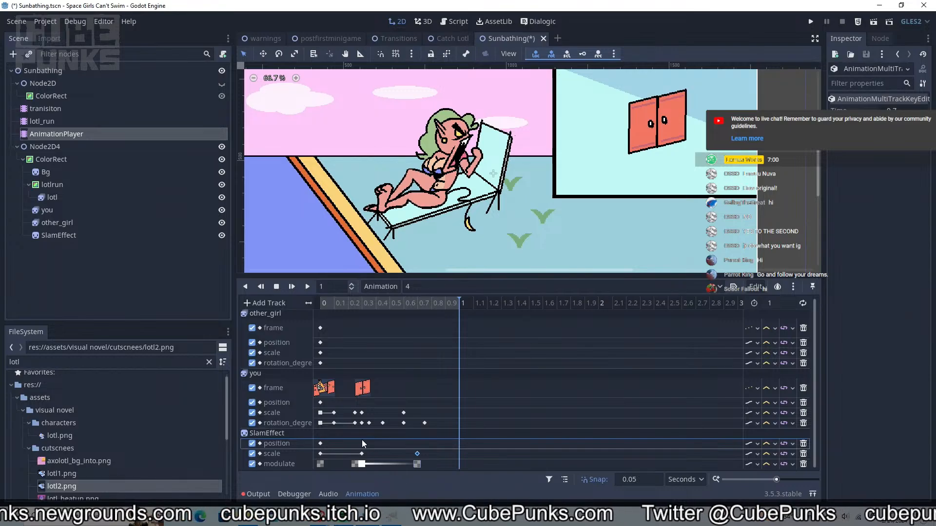
pyautogui.click(352, 304)
pyautogui.press('d')
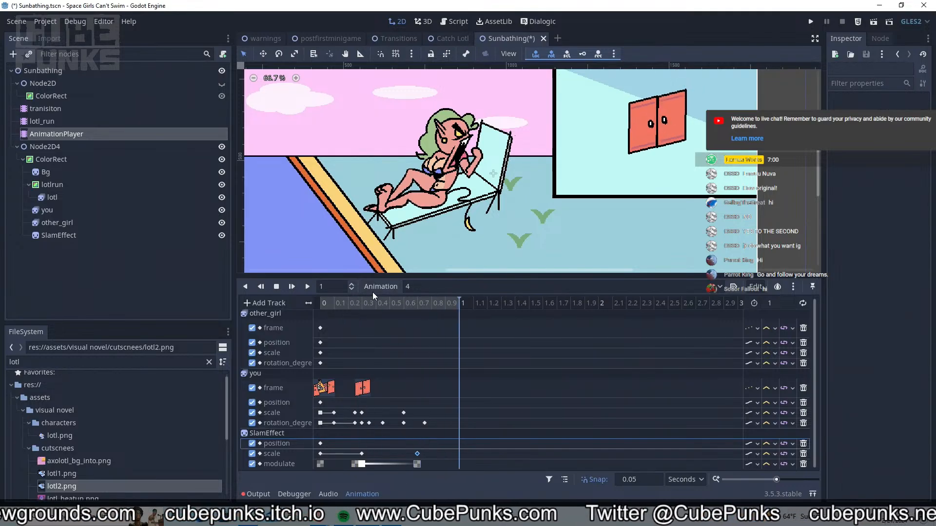
pyautogui.moveTo(370, 299)
pyautogui.mouseDown()
pyautogui.moveTo(387, 299)
pyautogui.moveTo(369, 302)
pyautogui.mouseUp()
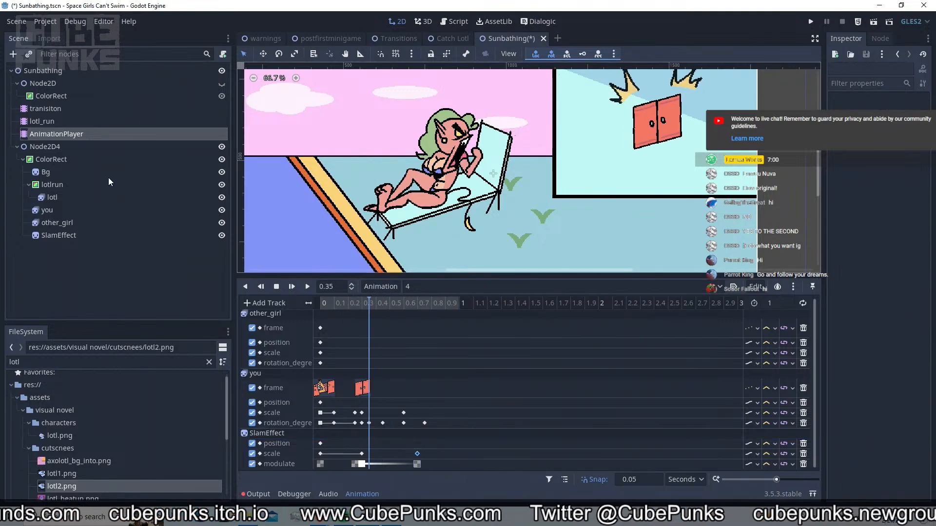
pyautogui.click(59, 236)
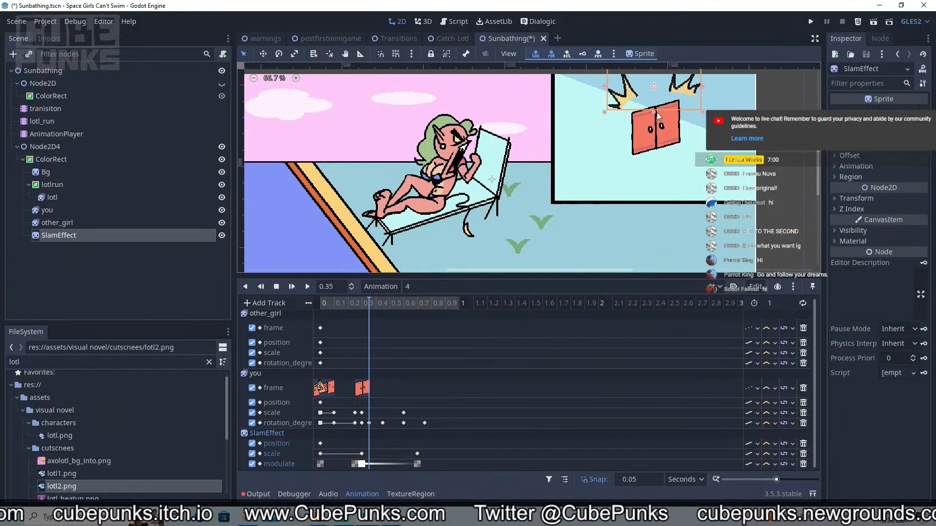
pyautogui.scroll(2, 657, 112)
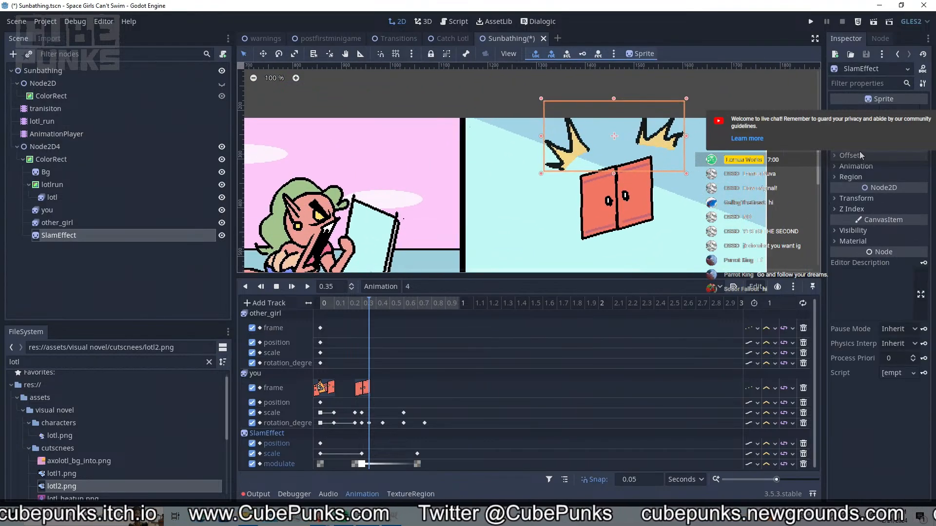
pyautogui.click(860, 154)
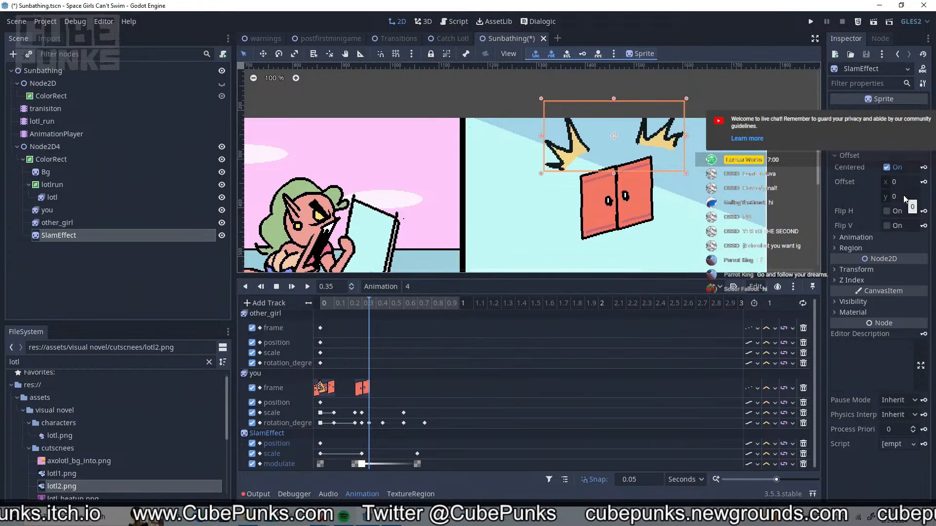
pyautogui.moveTo(902, 197); pyautogui.dragTo(884, 197)
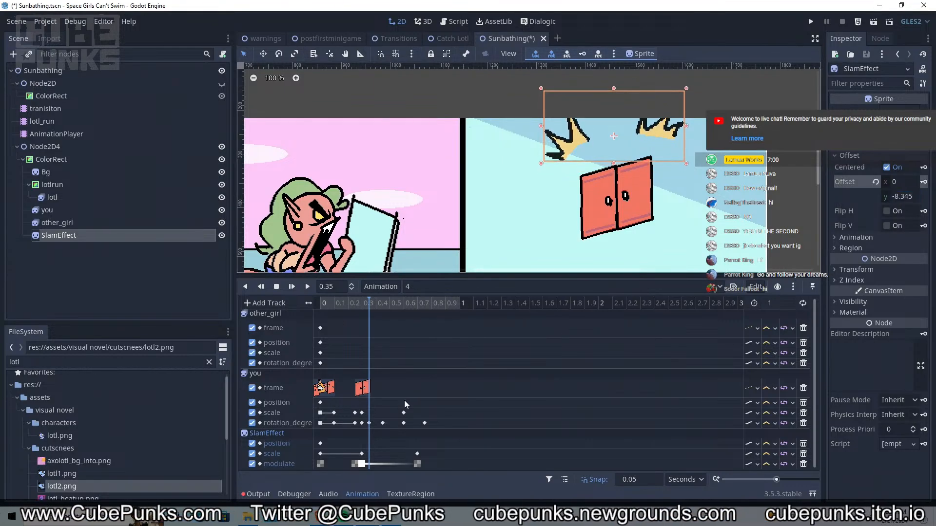
# Go to 0.25 seconds and move SlamEffect's position key out to 1.7 seconds, past the animation's end
pyautogui.moveTo(375, 307); pyautogui.dragTo(355, 385)
pyautogui.click(320, 444)
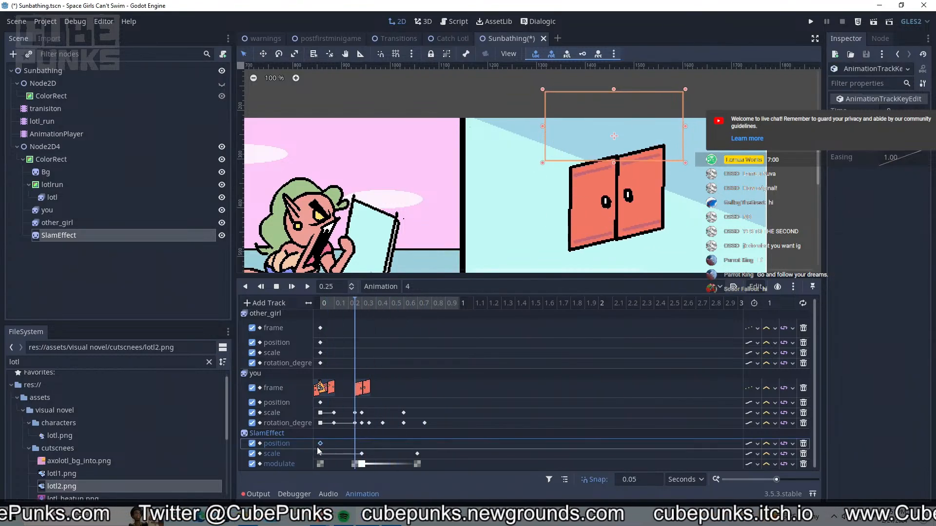
pyautogui.moveTo(320, 443); pyautogui.dragTo(557, 444)
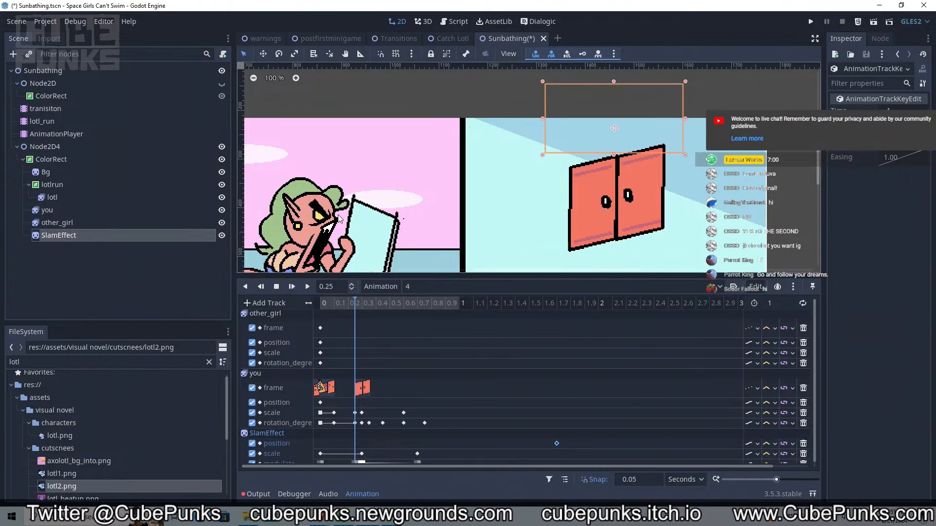
# Nudge SlamEffect downward in six large steps toward the shutters, and replay animation 4
pyautogui.hotkey('shift', 'Down')
pyautogui.hotkey('shift', 'Down')
pyautogui.hotkey('shift', 'Down')
pyautogui.hotkey('shift', 'Down')
pyautogui.hotkey('shift', 'Down')
pyautogui.hotkey('shift', 'Down')
pyautogui.press('d')
pyautogui.press('a')
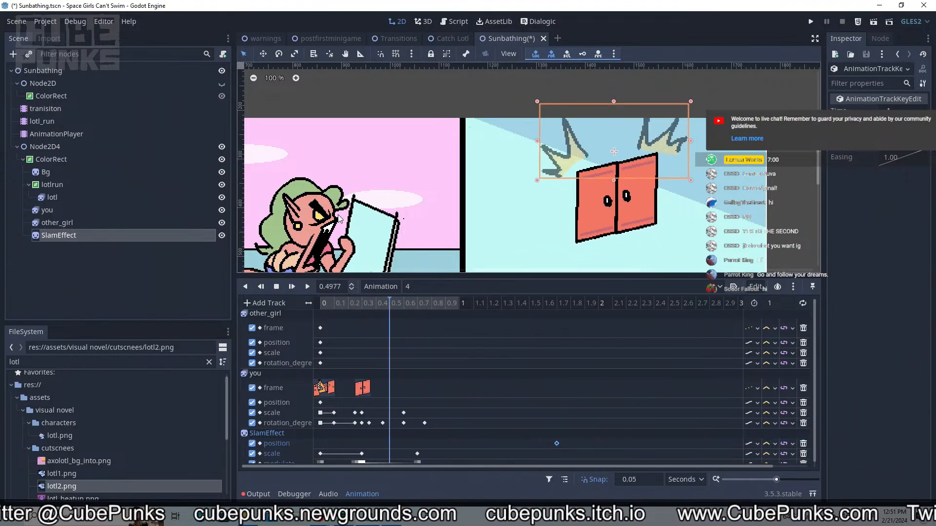
# Insert a new position key for SlamEffect and move it to the start of animation 4
pyautogui.rightClick(343, 443)
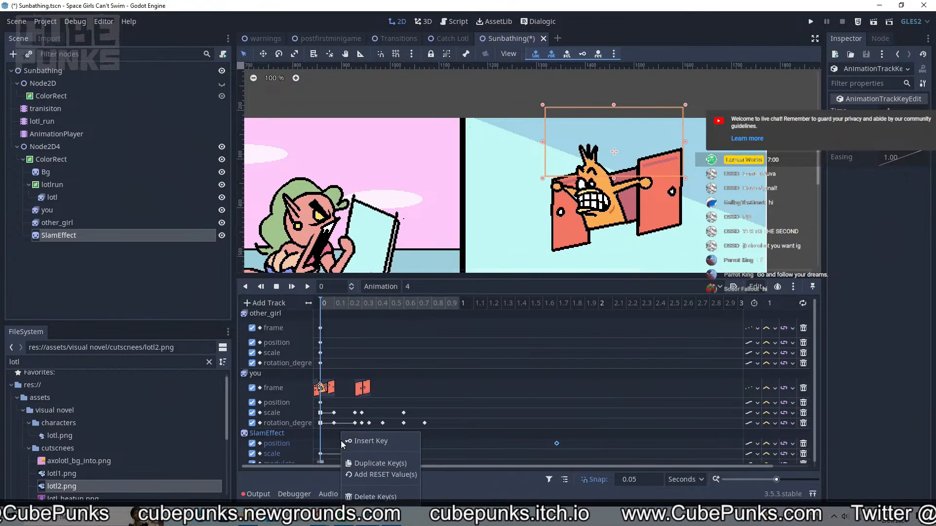
pyautogui.click(356, 442)
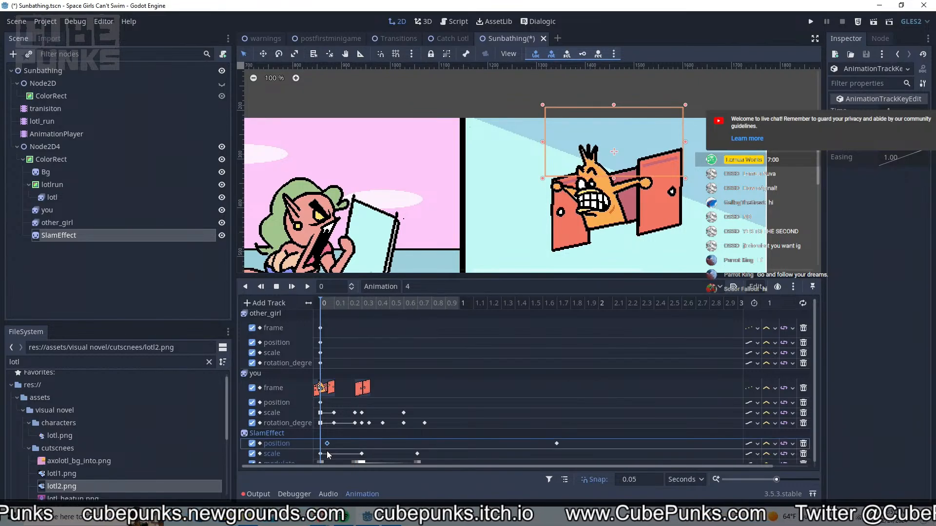
pyautogui.moveTo(327, 452)
pyautogui.mouseDown()
pyautogui.moveTo(536, 454)
pyautogui.moveTo(320, 443)
pyautogui.mouseUp()
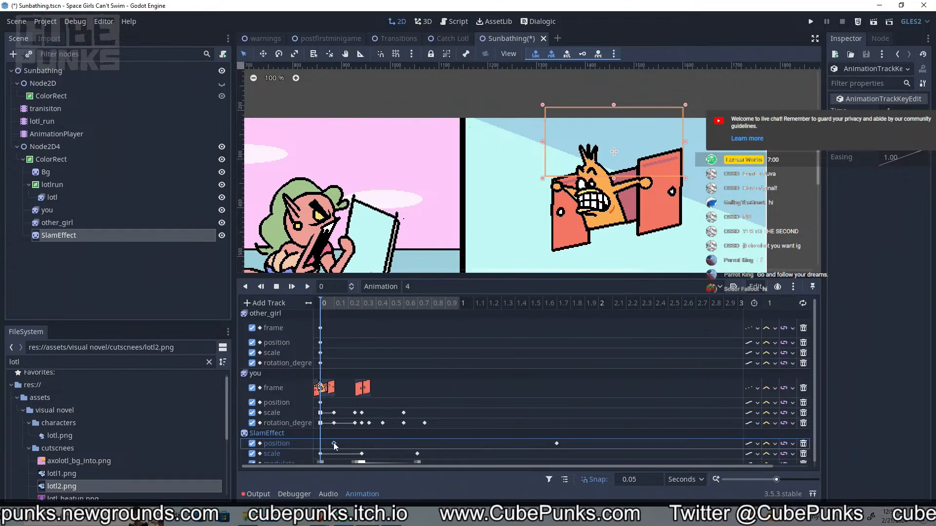
# Delete SlamEffect's position key at 1.7 seconds, then save the scene and replay animation 4
pyautogui.rightClick(555, 445)
pyautogui.click(545, 445)
pyautogui.moveTo(545, 451); pyautogui.dragTo(563, 447)
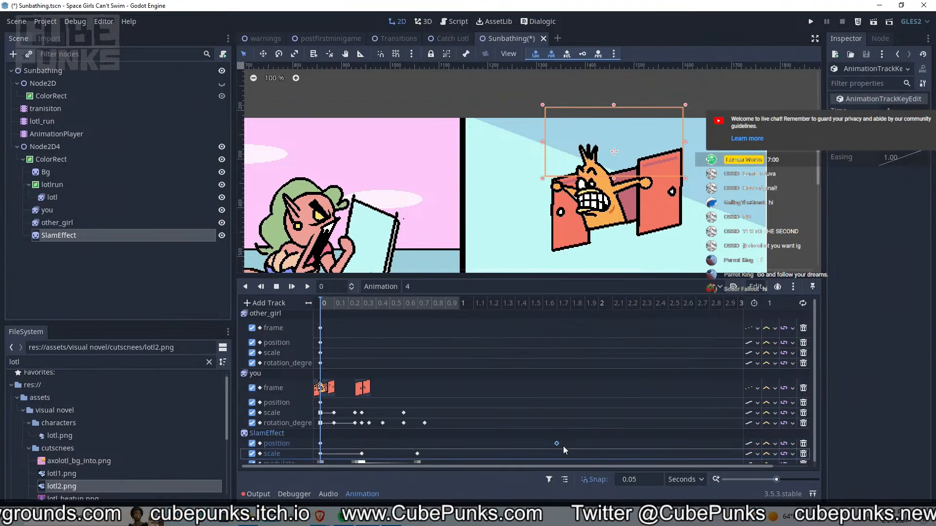
pyautogui.rightClick(557, 444)
pyautogui.click(573, 479)
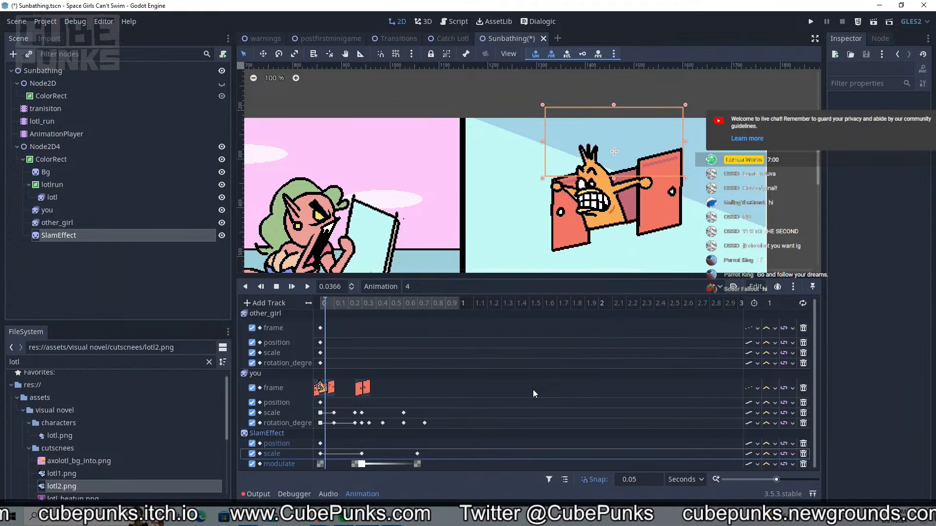
pyautogui.hotkey('ctrl', 's')
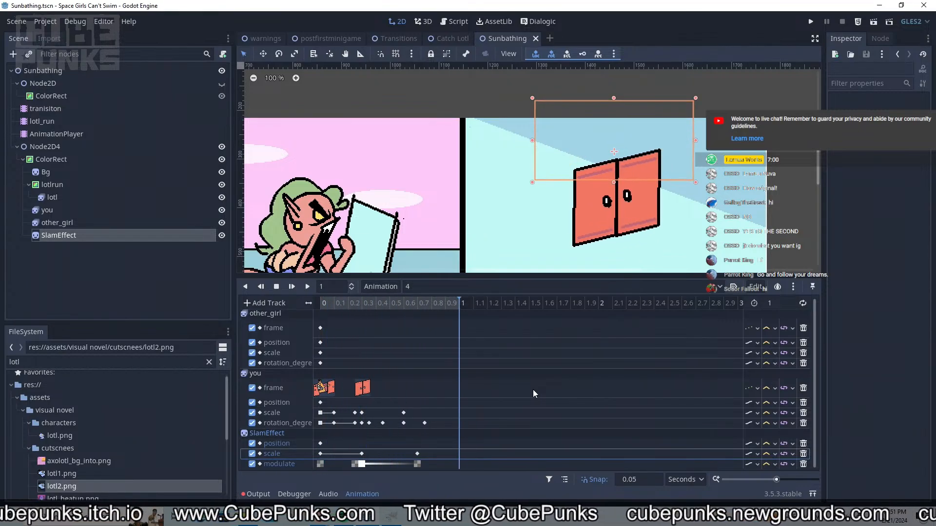
pyautogui.hotkey('ctrl', 's')
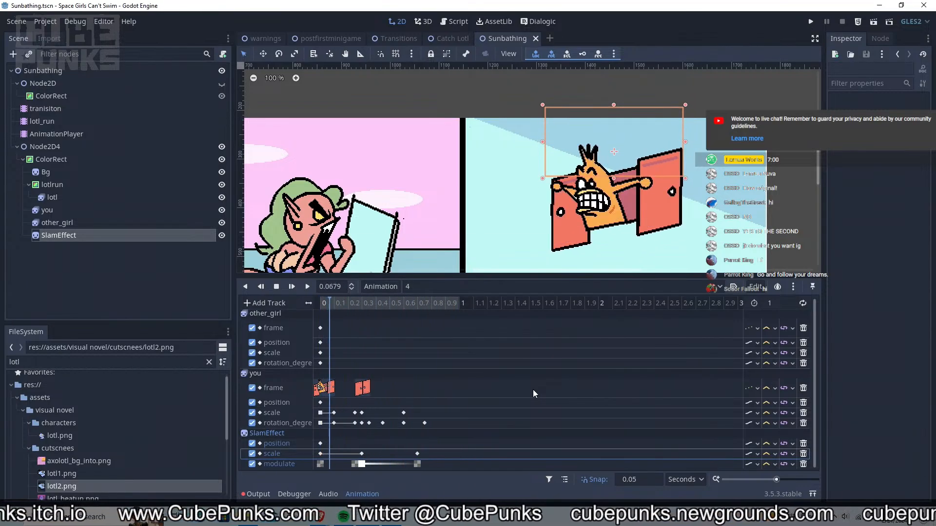
# Play animations 1, 2, 3 and 4 in order, checking the girl's and the shutter's motion across the whole scene
pyautogui.scroll(-1, 458, 242)
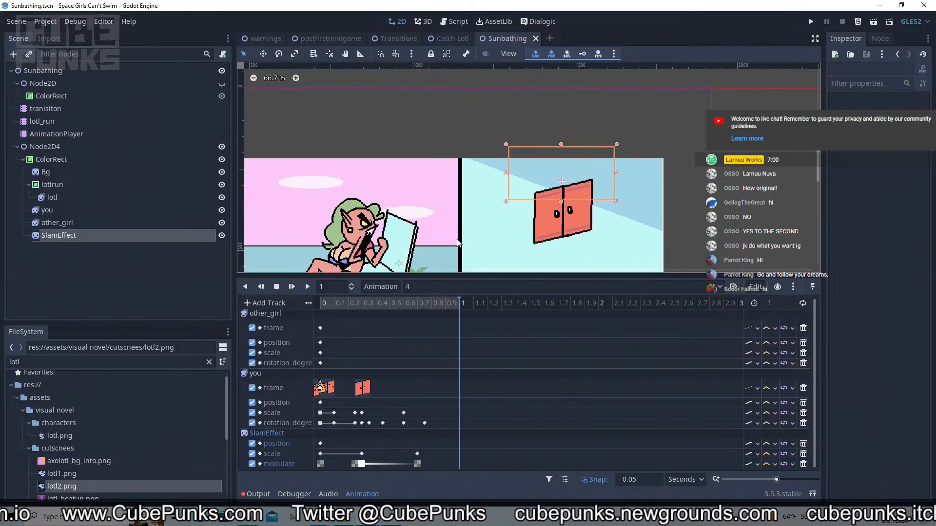
pyautogui.scroll(-1, 599, 125)
pyautogui.click(516, 288)
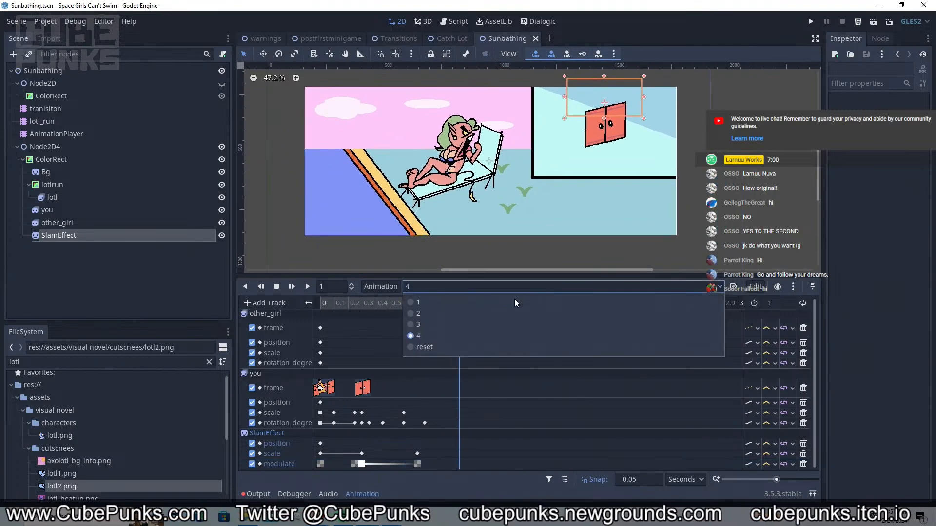
pyautogui.click(507, 301)
pyautogui.click(498, 286)
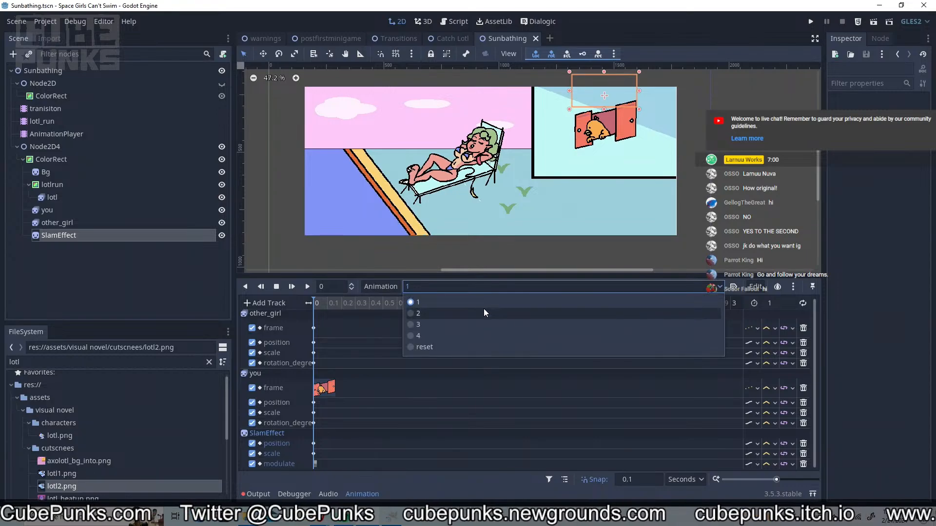
pyautogui.click(485, 314)
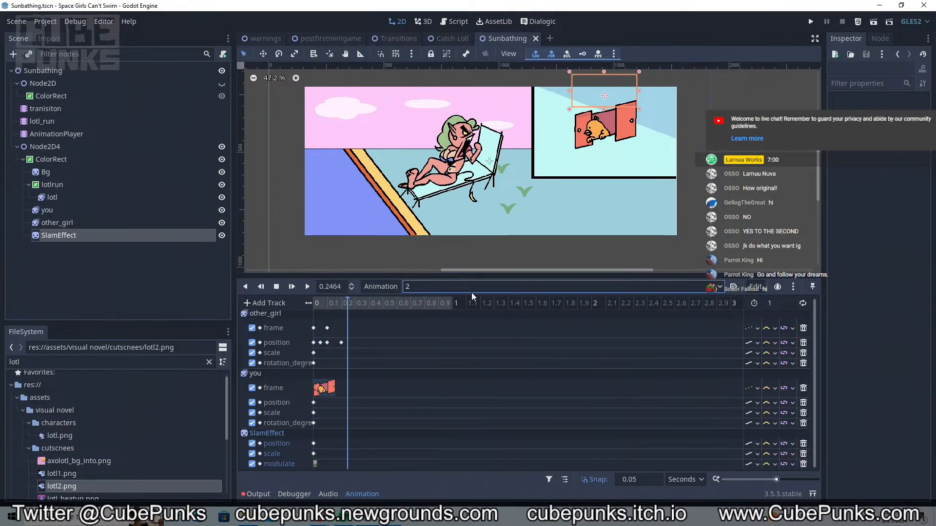
pyautogui.click(479, 287)
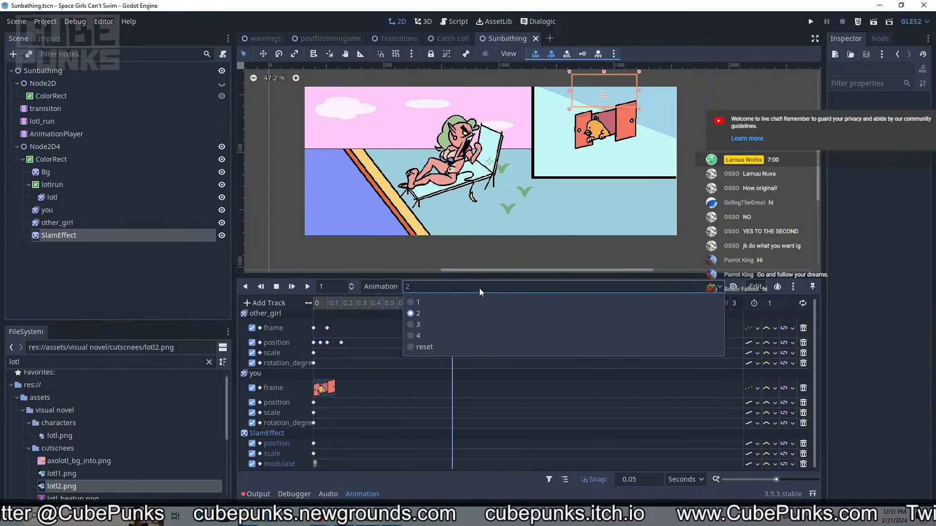
pyautogui.click(462, 328)
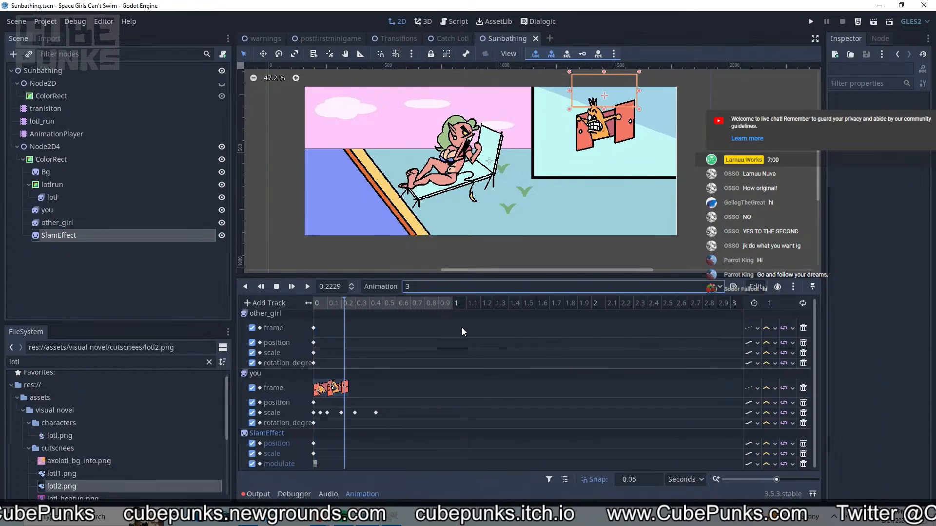
pyautogui.click(490, 284)
pyautogui.click(467, 330)
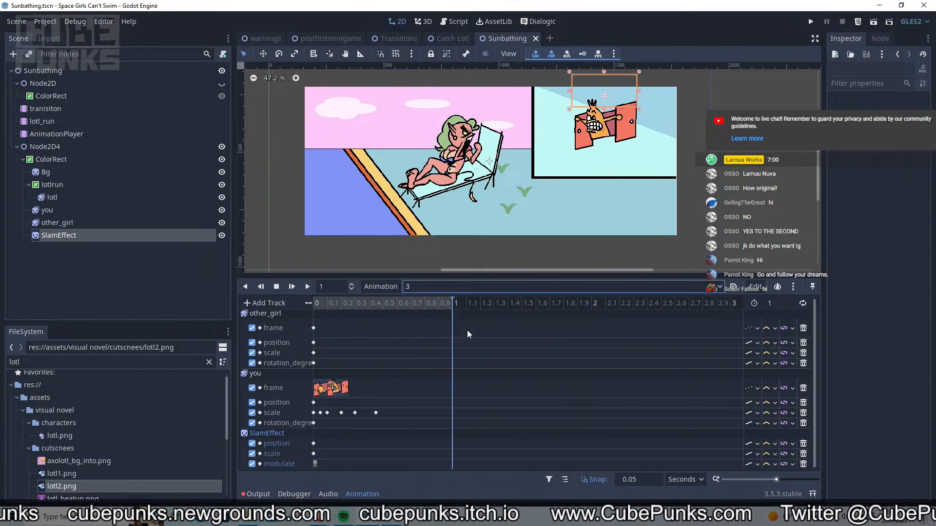
pyautogui.press('a')
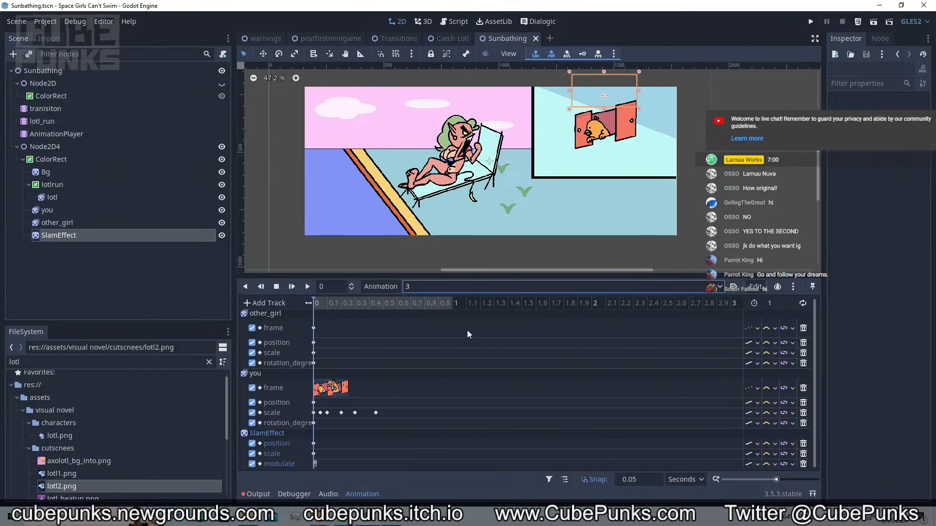
pyautogui.click(469, 288)
pyautogui.click(453, 335)
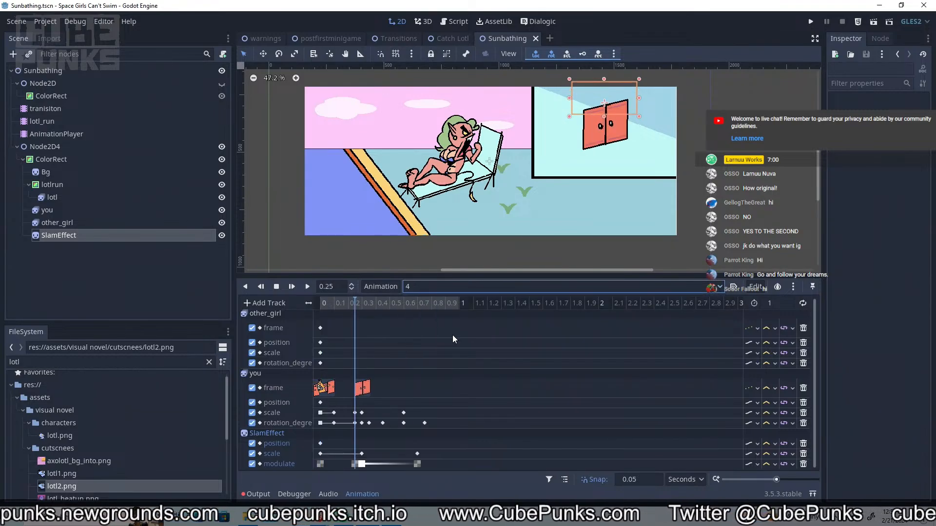
pyautogui.press('a')
pyautogui.press('d')
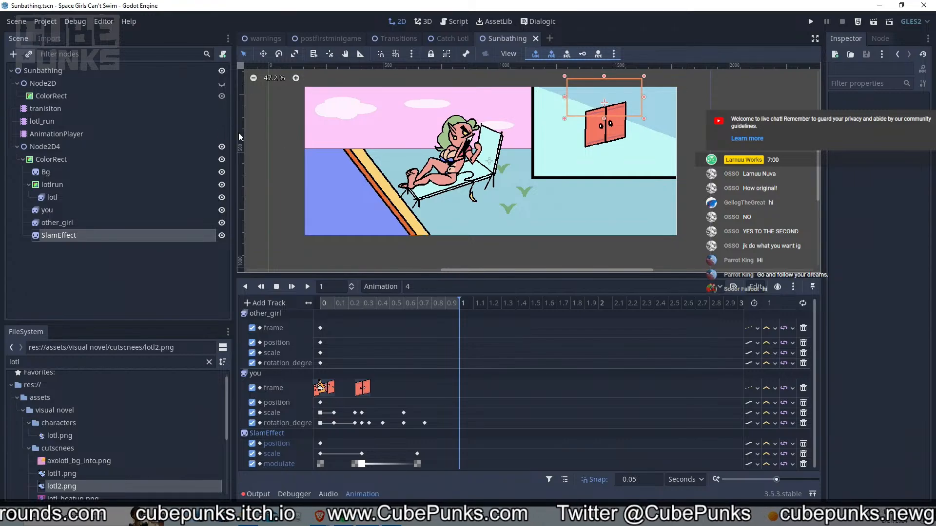
# Preview the fade out and fade in animations of the transiton player
pyautogui.click(133, 97)
pyautogui.click(131, 106)
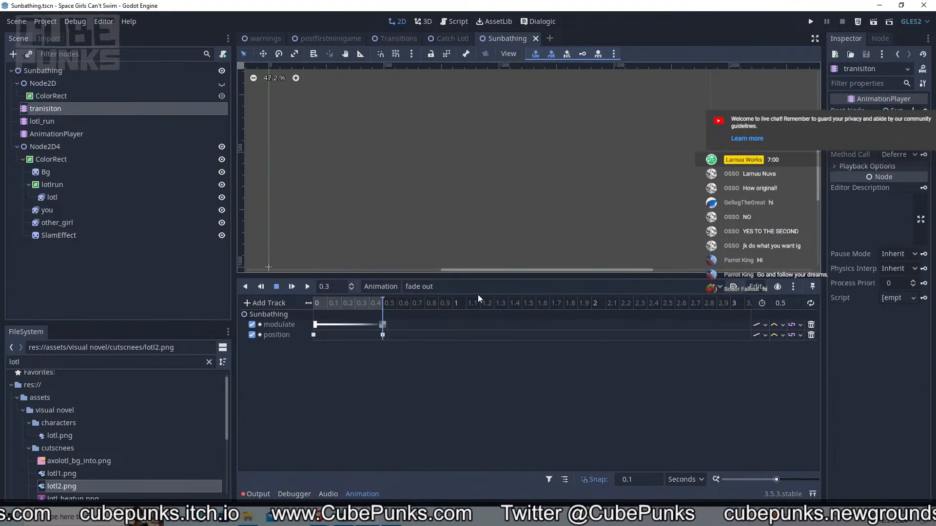
pyautogui.press('a')
pyautogui.press('d')
pyautogui.click(511, 288)
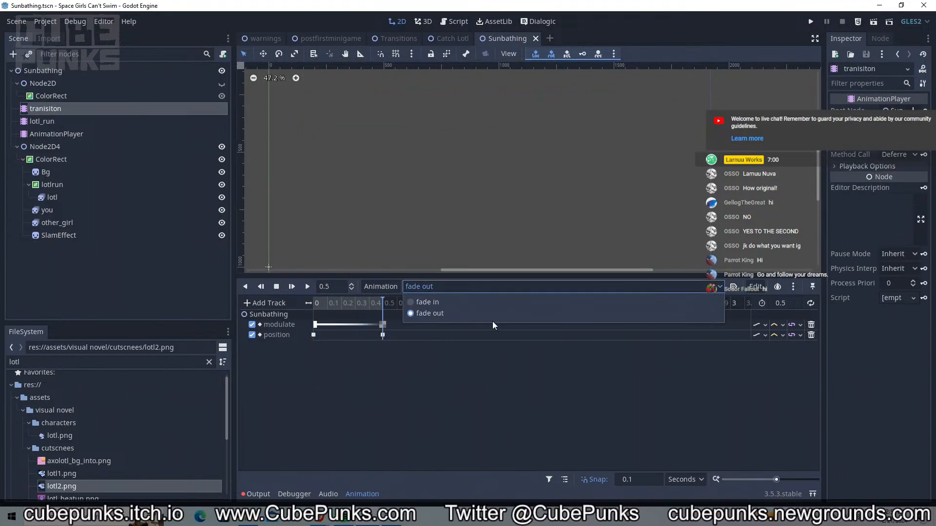
pyautogui.click(488, 300)
pyautogui.press('d')
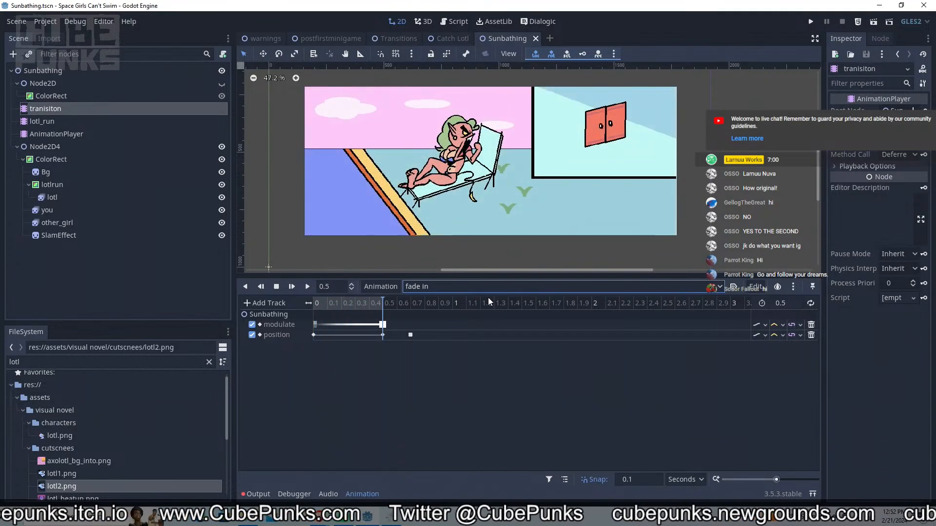
pyautogui.moveTo(517, 174); pyautogui.dragTo(513, 230, button='middle')
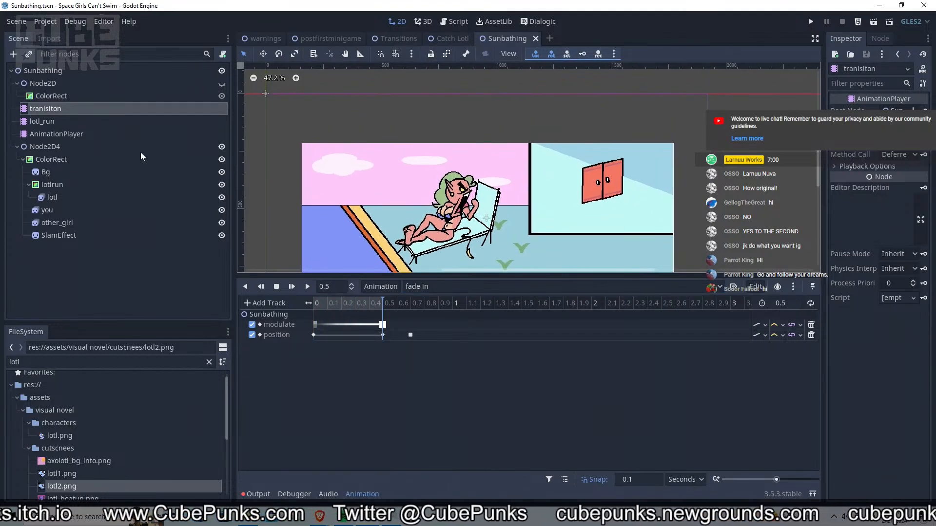
# Preview the play animation of lotl_run and return it to 0 seconds
pyautogui.click(119, 122)
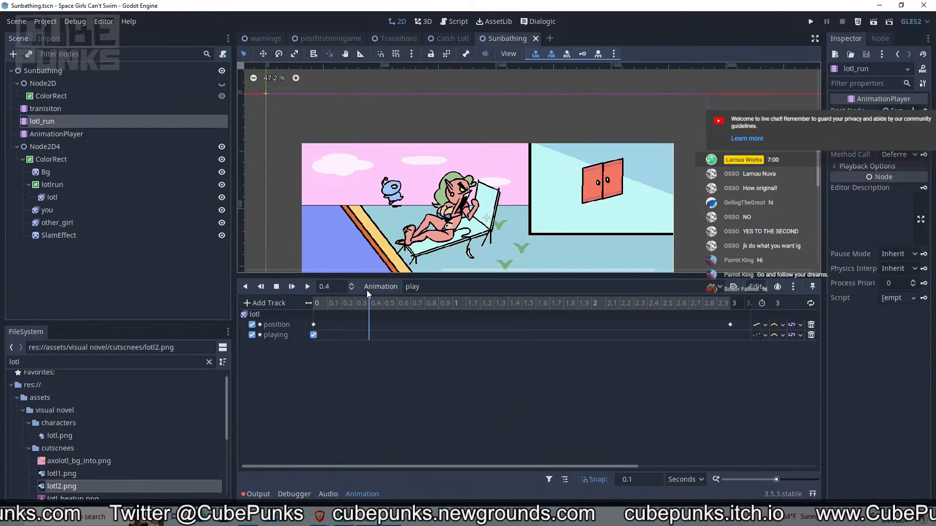
pyautogui.click(338, 303)
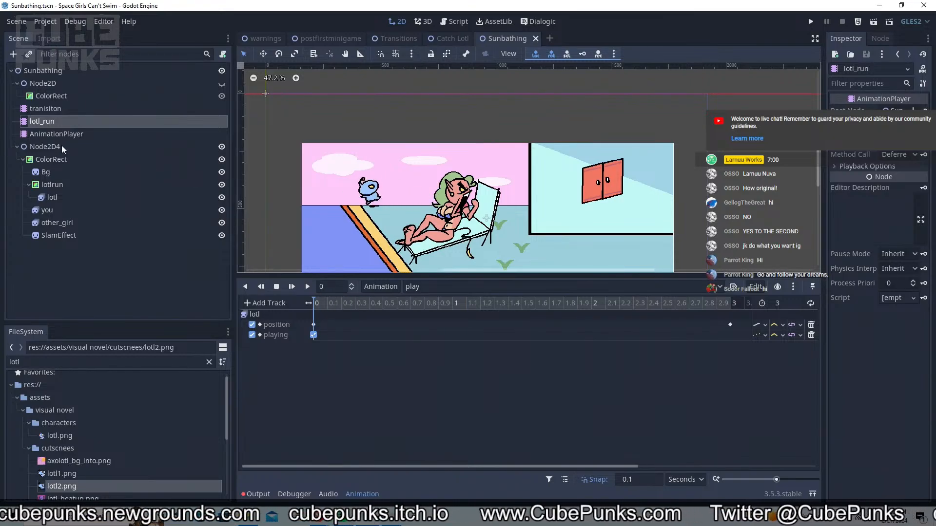
# Try turning off centering on the lotl sprite and setting its vertical offset to about -65.099
pyautogui.click(72, 199)
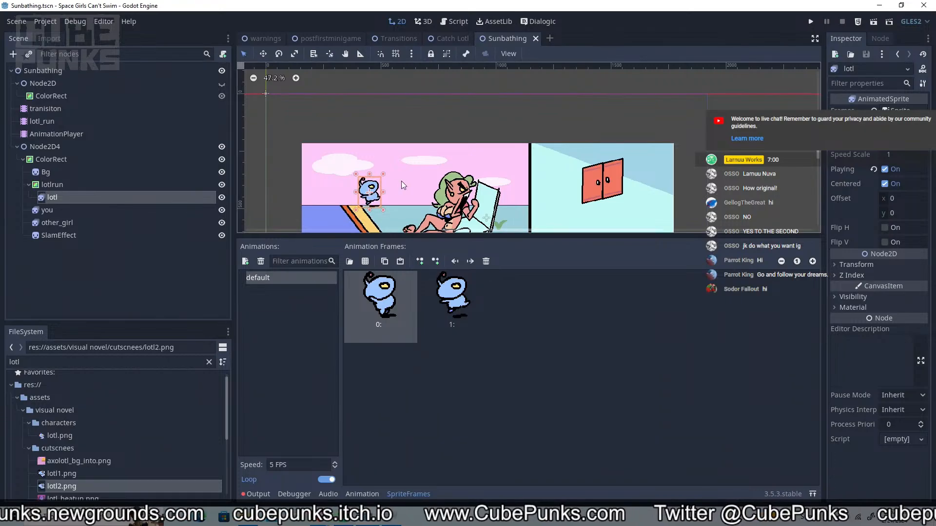
pyautogui.scroll(3, 402, 178)
pyautogui.scroll(3, 437, 179)
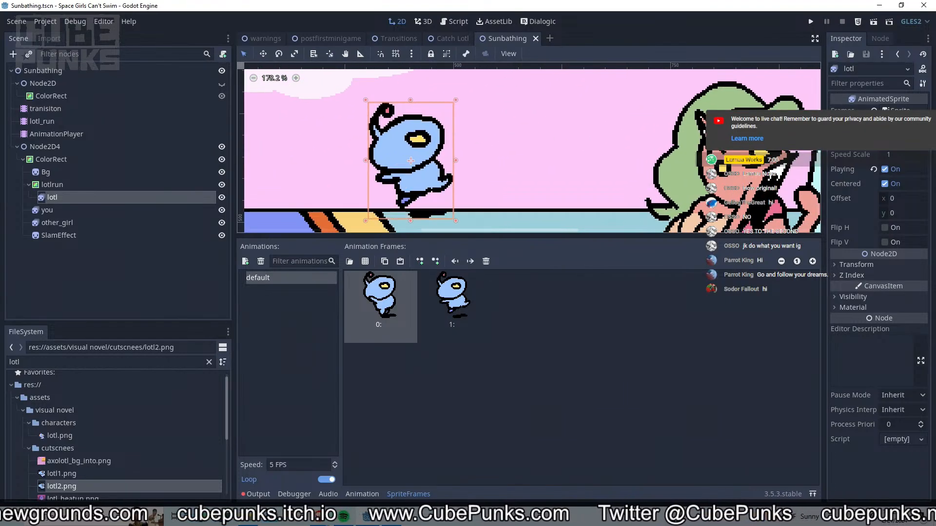
pyautogui.moveTo(880, 215); pyautogui.dragTo(826, 215)
pyautogui.click(895, 186)
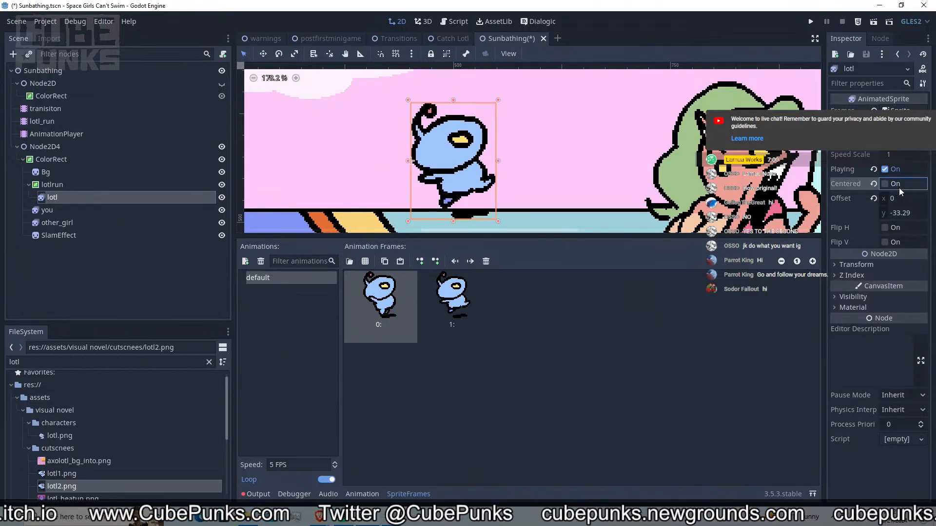
pyautogui.moveTo(894, 214); pyautogui.dragTo(880, 215)
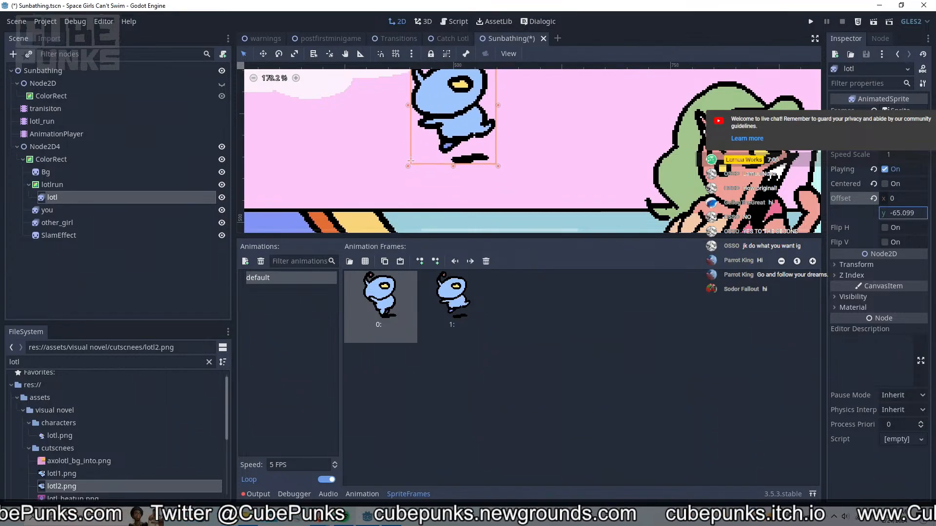
pyautogui.moveTo(900, 215); pyautogui.dragTo(901, 214)
# Undo the lotl sprite's centering and offset changes, and save the scene
pyautogui.hotkey('ctrl', 'z')
pyautogui.hotkey('ctrl', 'z')
pyautogui.hotkey('ctrl', 'z')
pyautogui.hotkey('ctrl', 'z')
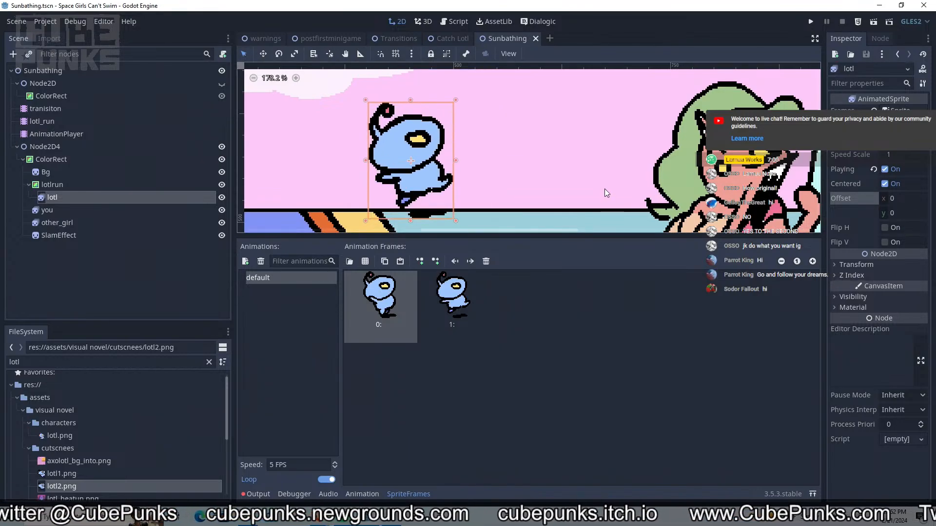
pyautogui.hotkey('ctrl', 'z')
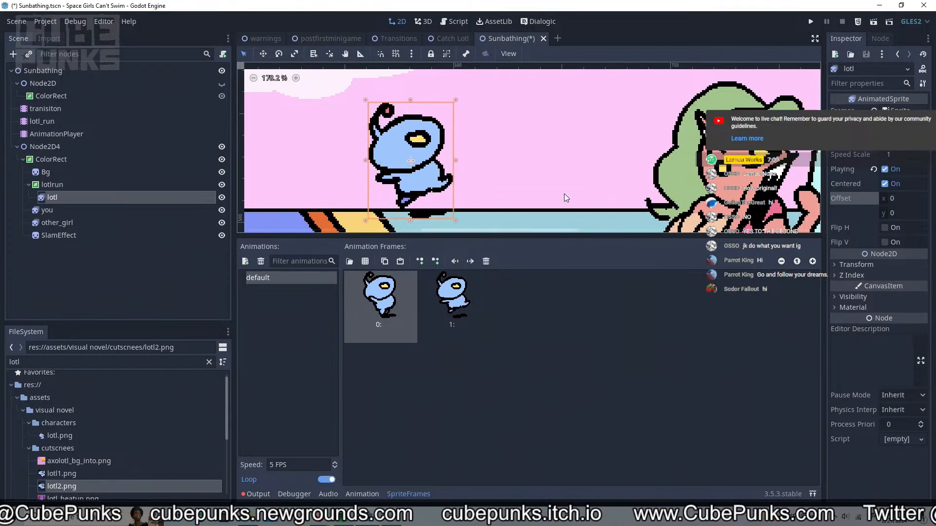
pyautogui.hotkey('ctrl', 's')
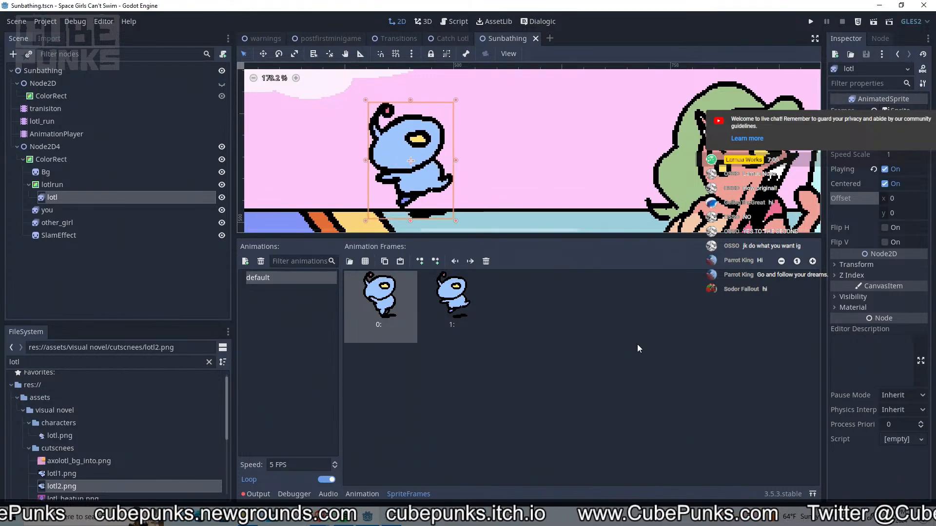
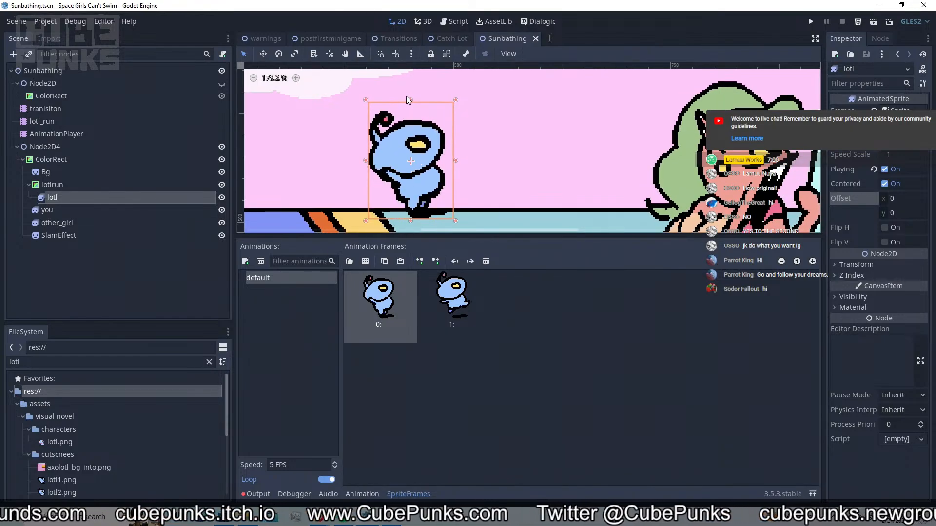
# Nudge the lotl sprite upward in seven small steps and replay lotl_run over the whole scene
pyautogui.scroll(-1, 521, 186)
pyautogui.press('Up')
pyautogui.press('Up')
pyautogui.press('Up')
pyautogui.press('Up')
pyautogui.press('Up')
pyautogui.press('Up')
pyautogui.press('Up')
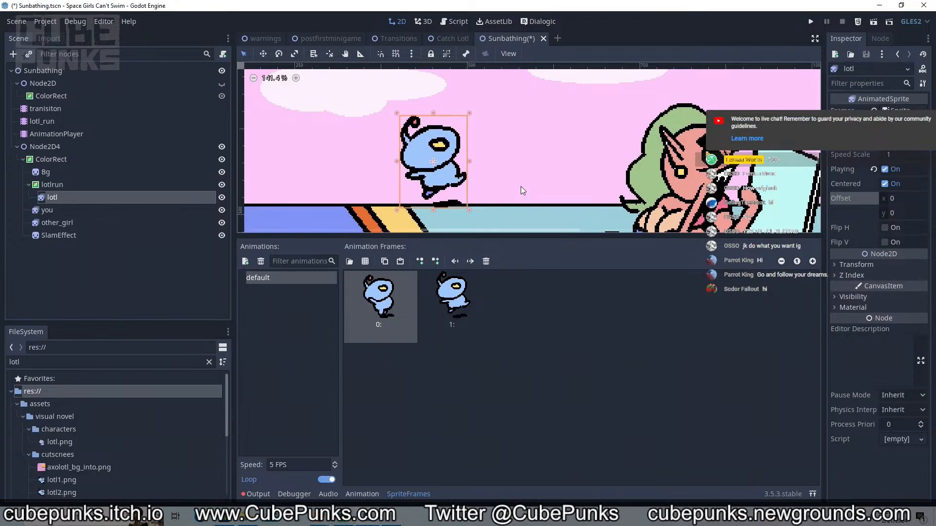
pyautogui.scroll(-6, 520, 186)
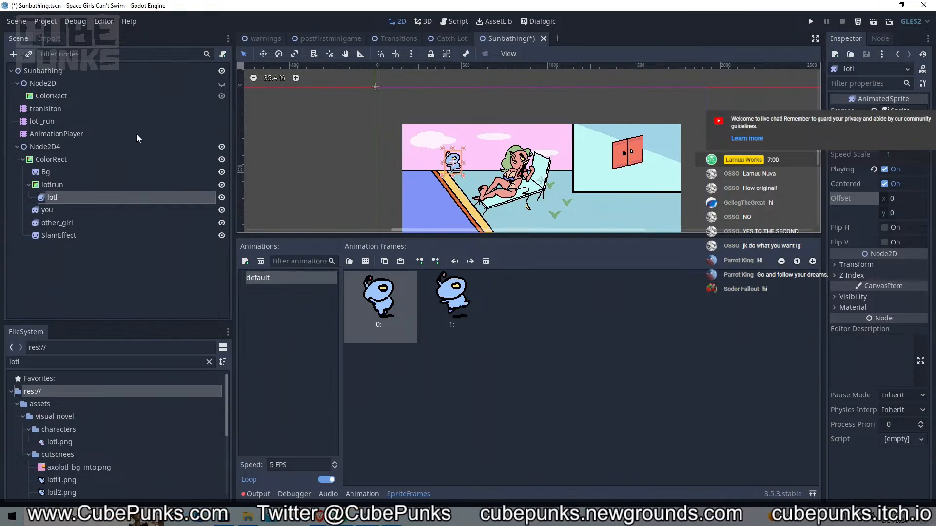
pyautogui.click(136, 122)
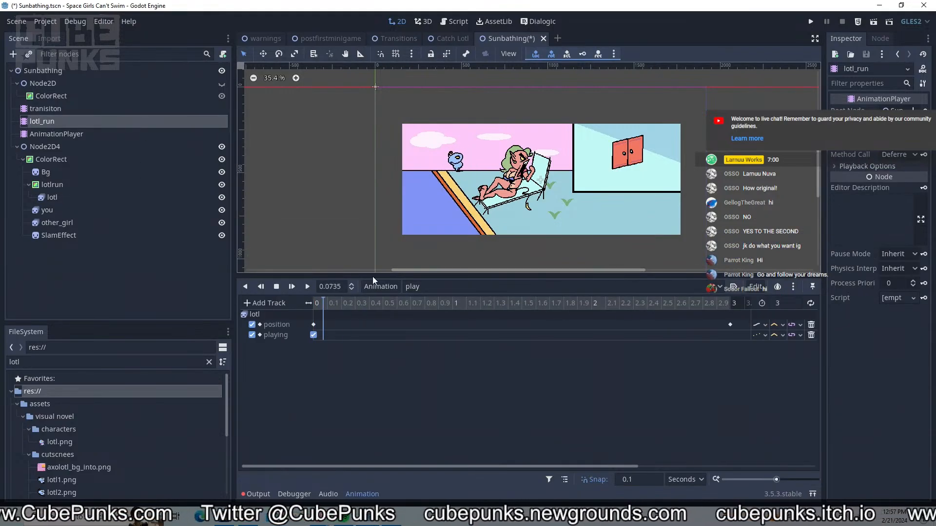
pyautogui.click(63, 199)
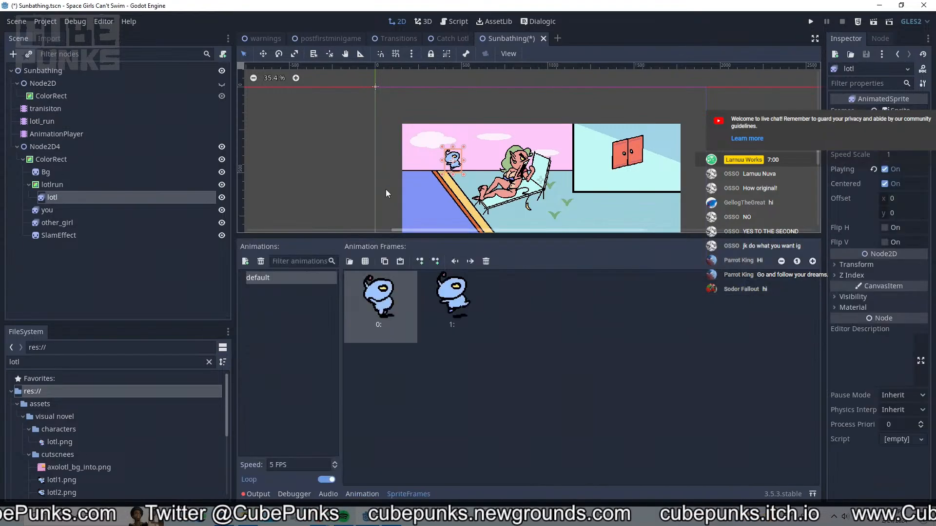
# Set the lotl sprite's vertical offset to 3.849
pyautogui.scroll(3, 458, 195)
pyautogui.moveTo(896, 210); pyautogui.dragTo(908, 210)
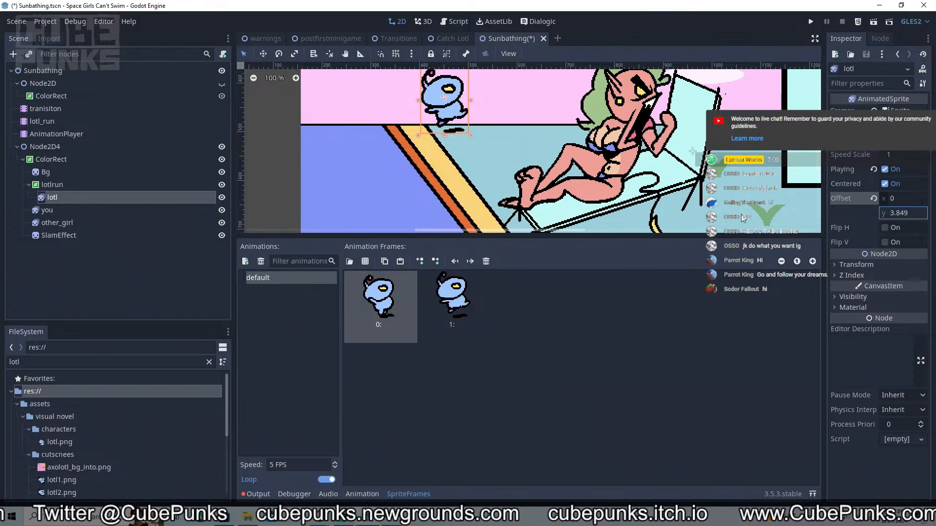
pyautogui.scroll(-2, 447, 197)
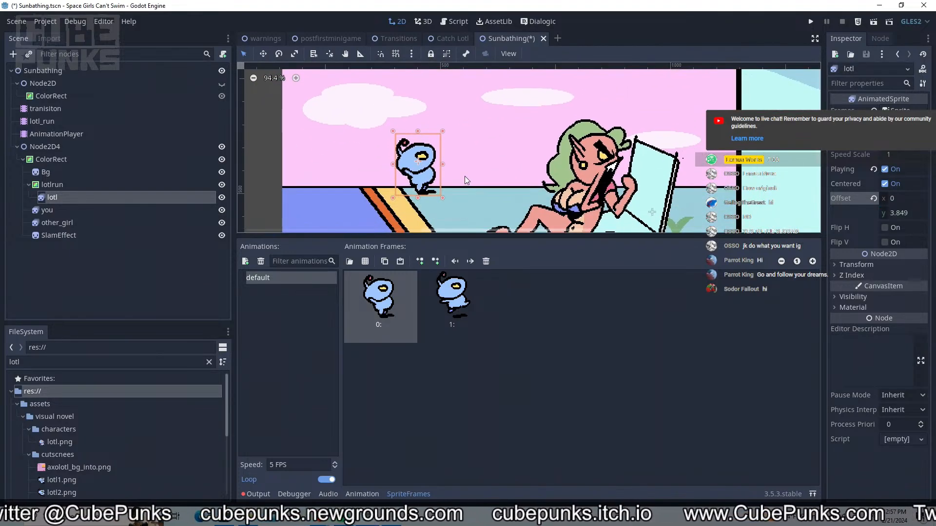
# Play the transition node's fade in animation to bring the scene back into view, and reselect the lotl sprite
pyautogui.click(183, 120)
pyautogui.doubleClick(147, 121)
pyautogui.click(440, 115)
pyautogui.scroll(-10, 441, 116)
pyautogui.click(70, 96)
pyautogui.click(68, 109)
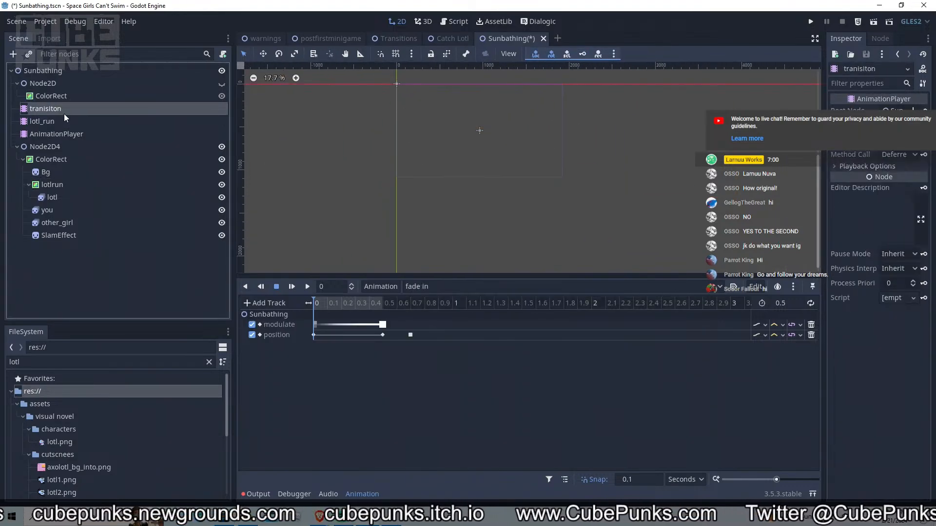
pyautogui.hotkey('shift', 'd')
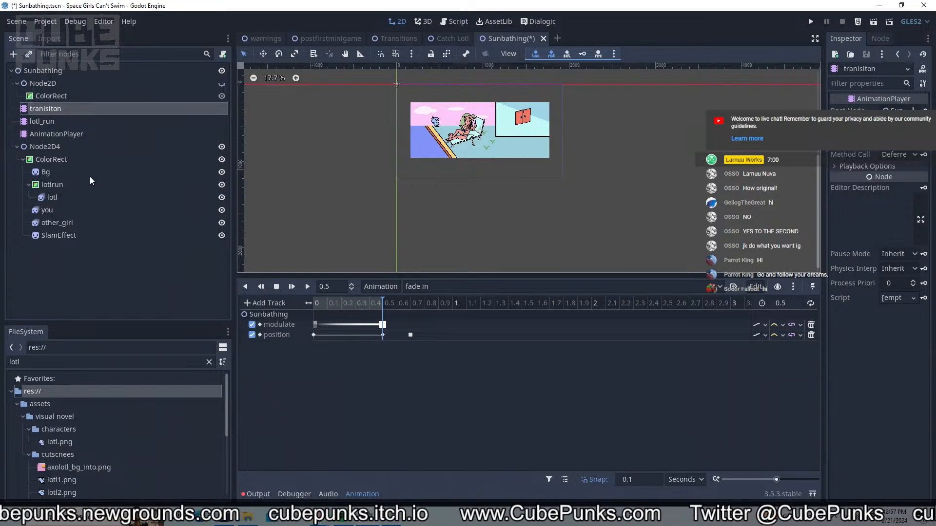
pyautogui.click(91, 173)
pyautogui.click(90, 197)
pyautogui.scroll(4, 477, 73)
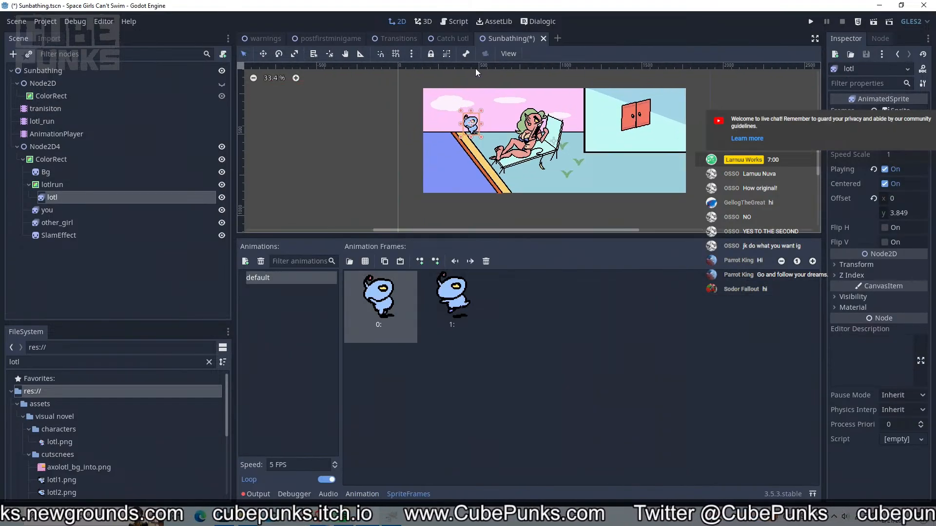
# Compare the lotl sprite's feet with the ground line up close and slightly fine-tune its vertical offset
pyautogui.scroll(10, 470, 130)
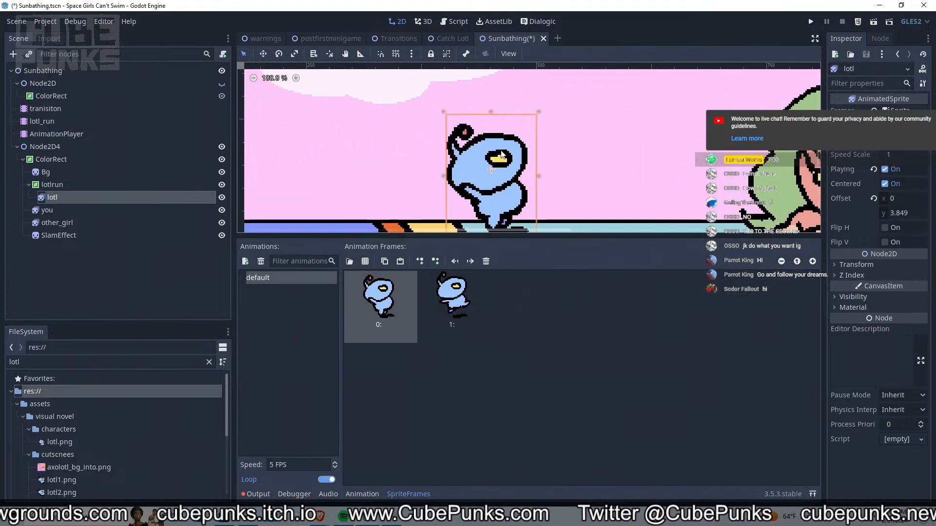
pyautogui.scroll(-2, 490, 155)
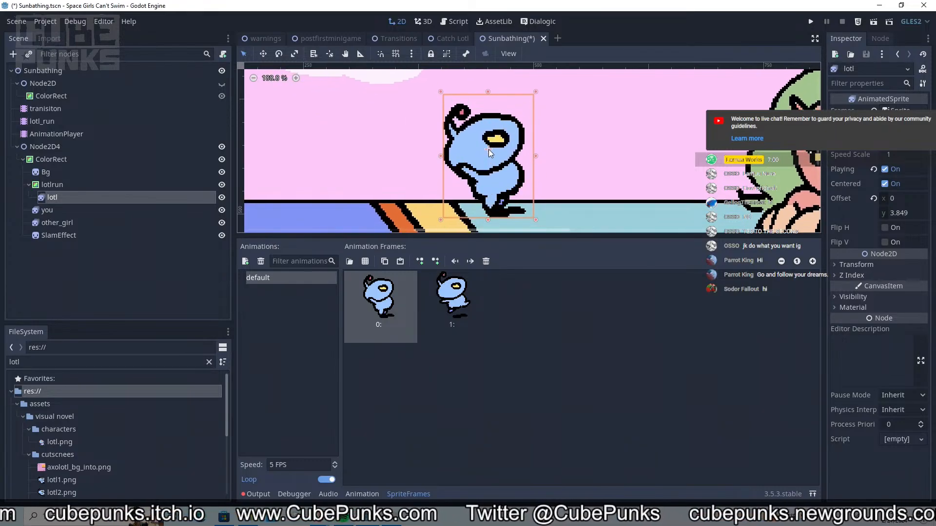
pyautogui.scroll(-3, 490, 153)
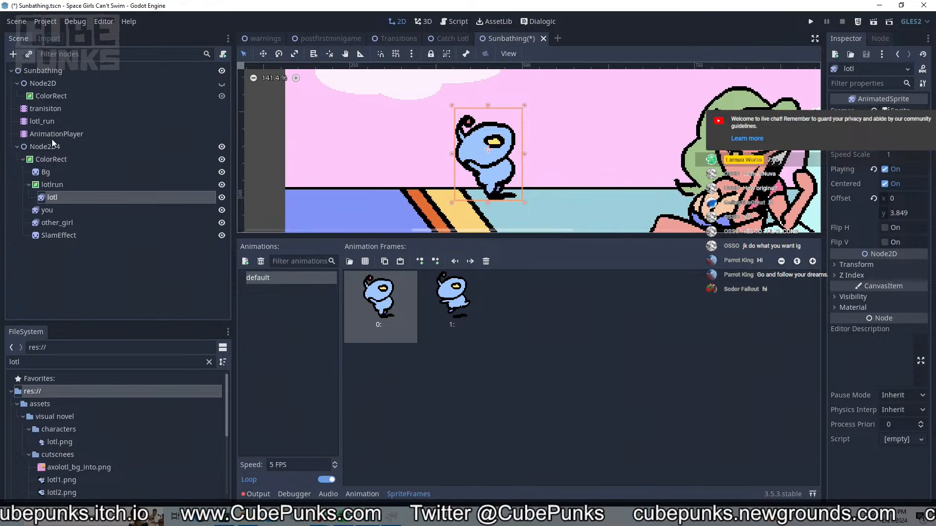
pyautogui.scroll(-8, 413, 158)
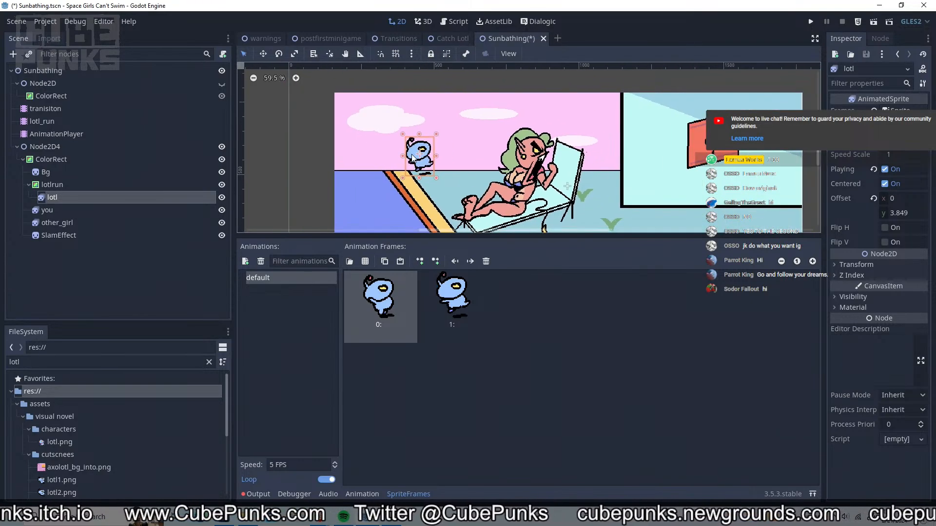
pyautogui.scroll(11, 452, 158)
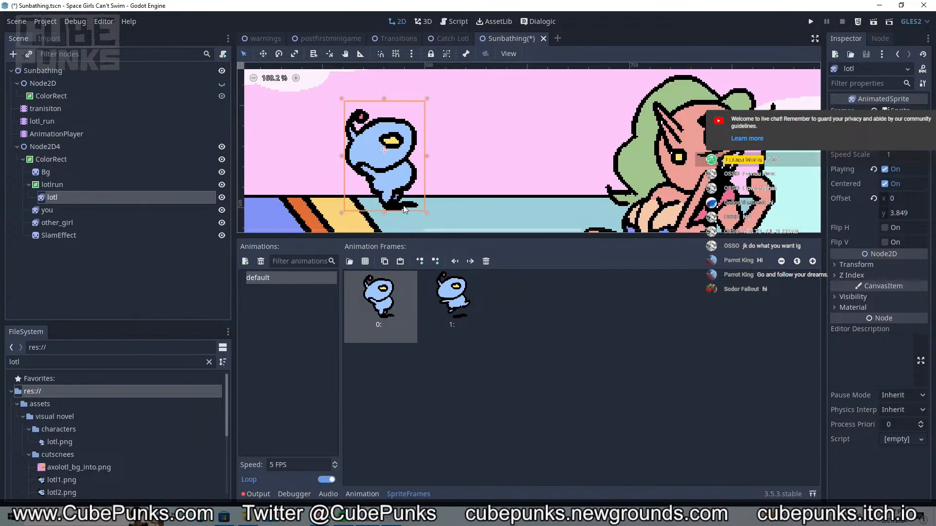
pyautogui.moveTo(900, 213); pyautogui.dragTo(898, 213)
# Advance the transition node's fade in animation to its end and save the Sunbathing scene
pyautogui.click(87, 134)
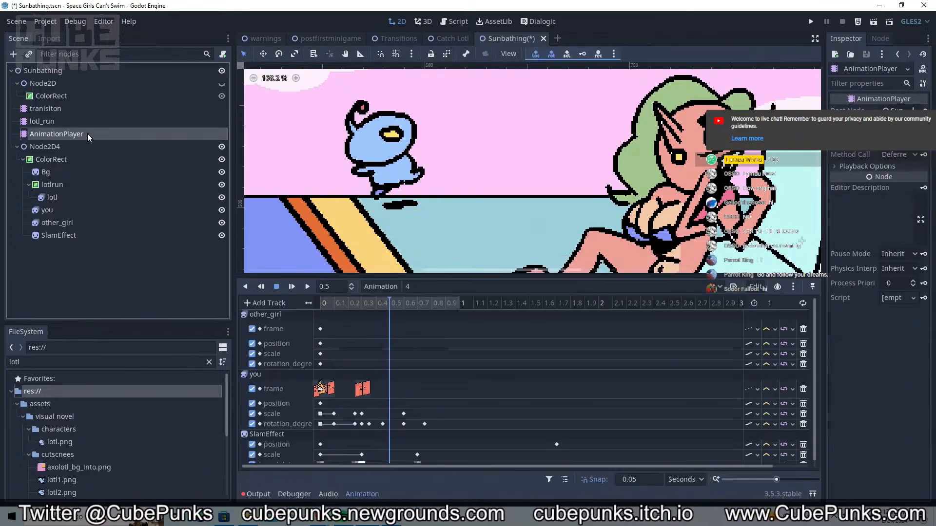
pyautogui.click(89, 108)
pyautogui.click(89, 108)
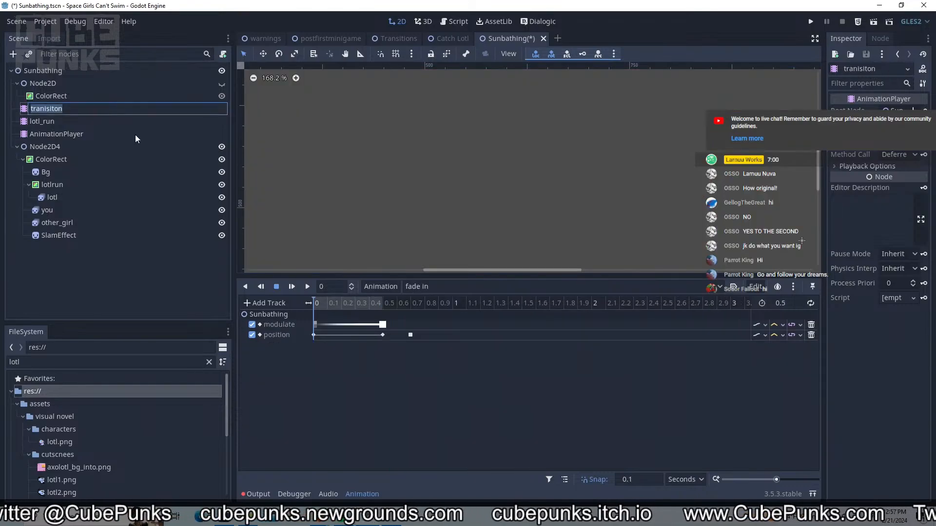
pyautogui.click(472, 293)
pyautogui.click(464, 315)
pyautogui.hotkey('ctrl', 's')
# Play the lotl_run node's play animation over the whole scene, and return to the main AnimationPlayer's animation 4
pyautogui.click(73, 134)
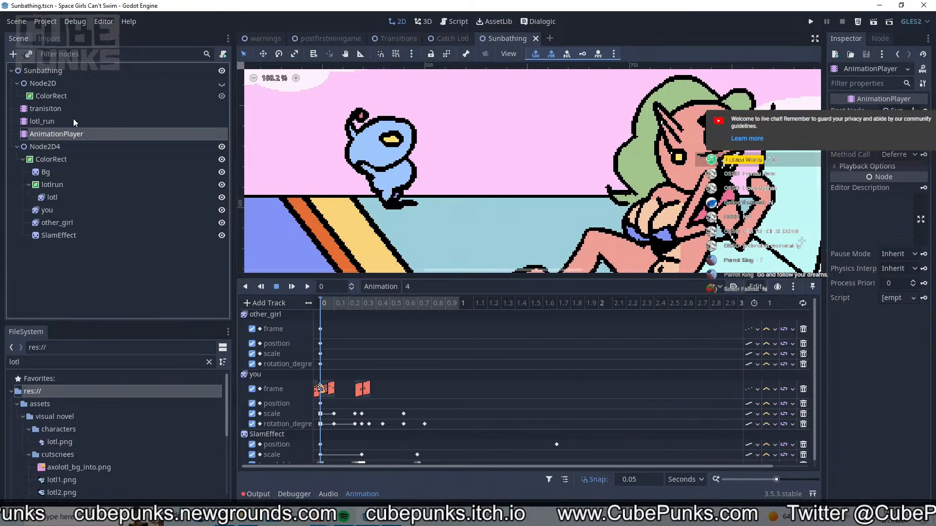
pyautogui.click(42, 121)
pyautogui.hotkey('shift', 'd')
pyautogui.scroll(-5, 502, 159)
pyautogui.moveTo(502, 159); pyautogui.dragTo(390, 170, button='middle')
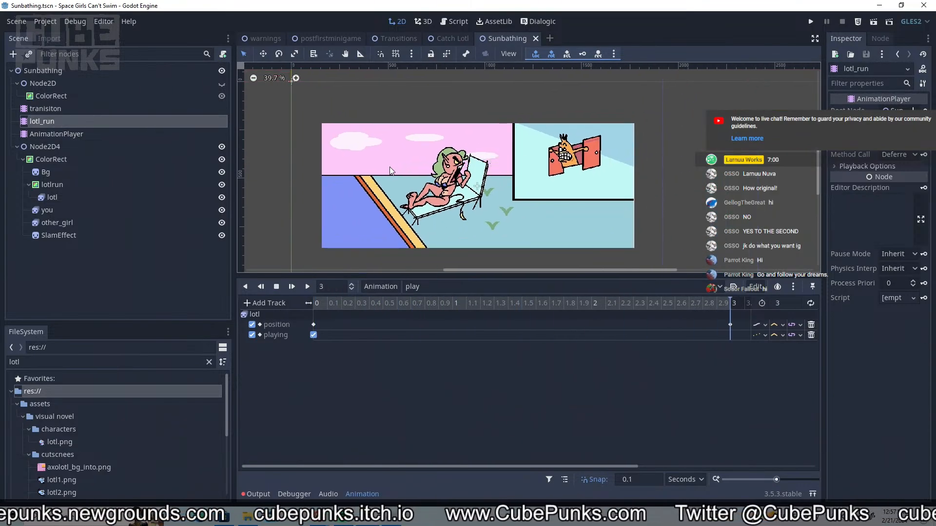
pyautogui.click(57, 134)
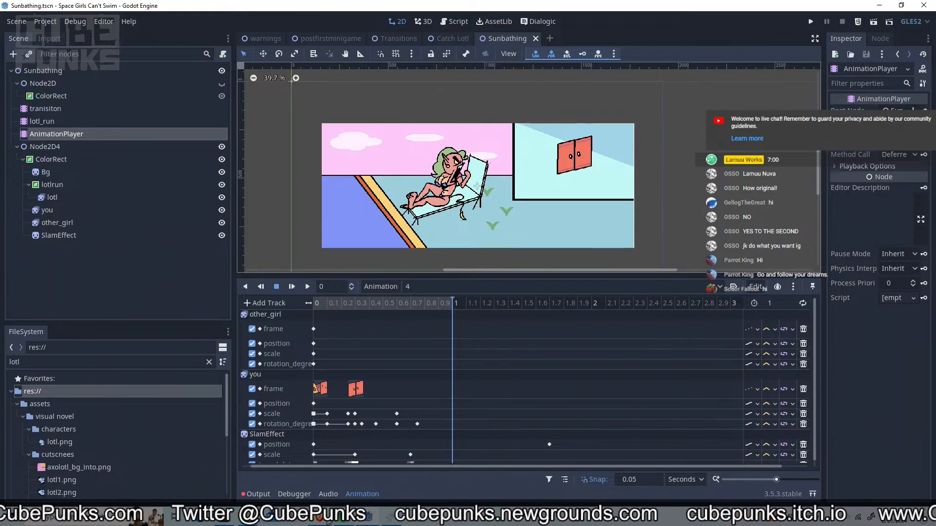
pyautogui.moveTo(328, 522)
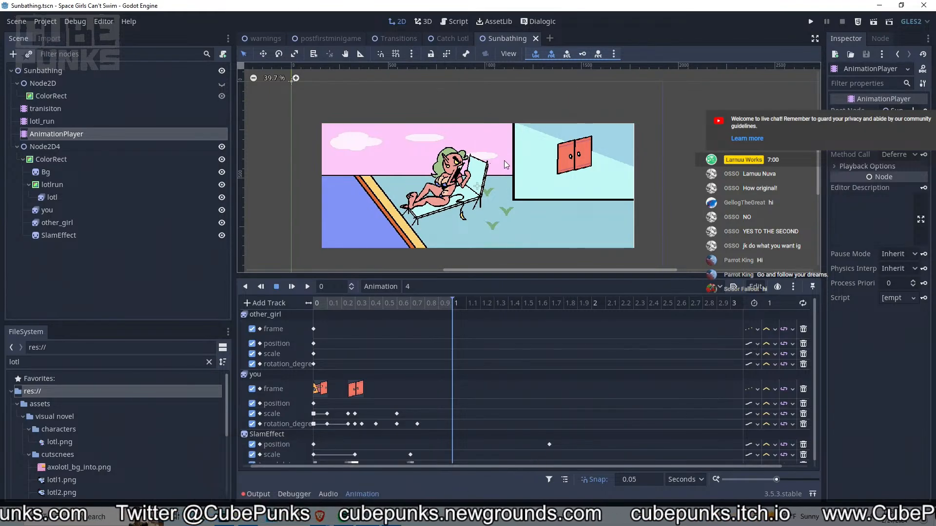
# Open the postfirstminigame scene, examine its BG and Cutscenes branches, and select the CatchLotl cutscene
pyautogui.click(325, 38)
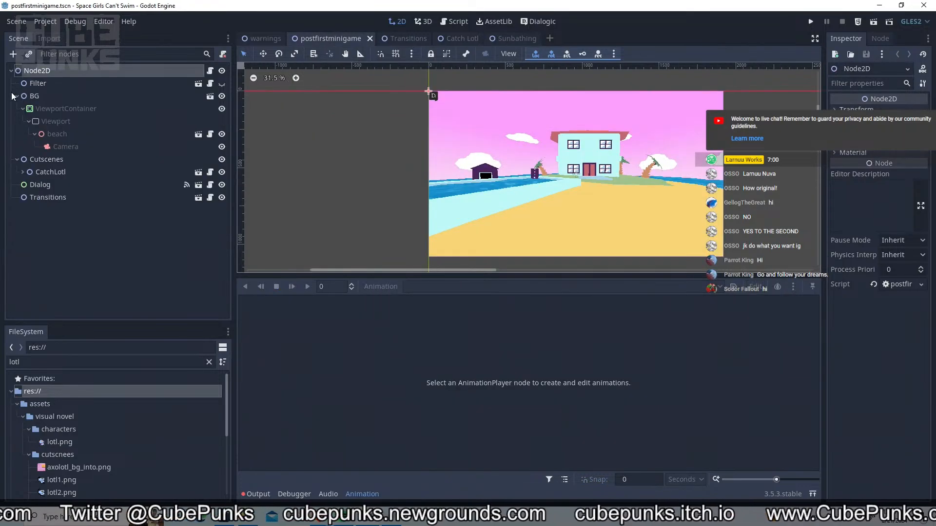
pyautogui.click(12, 99)
pyautogui.doubleClick(13, 99)
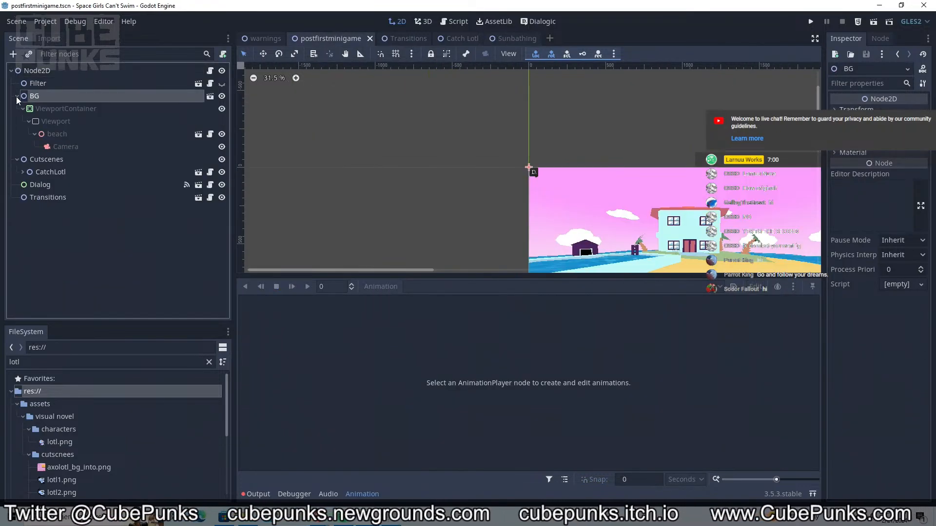
pyautogui.click(17, 98)
pyautogui.click(18, 109)
pyautogui.hscroll(5, 268, 143)
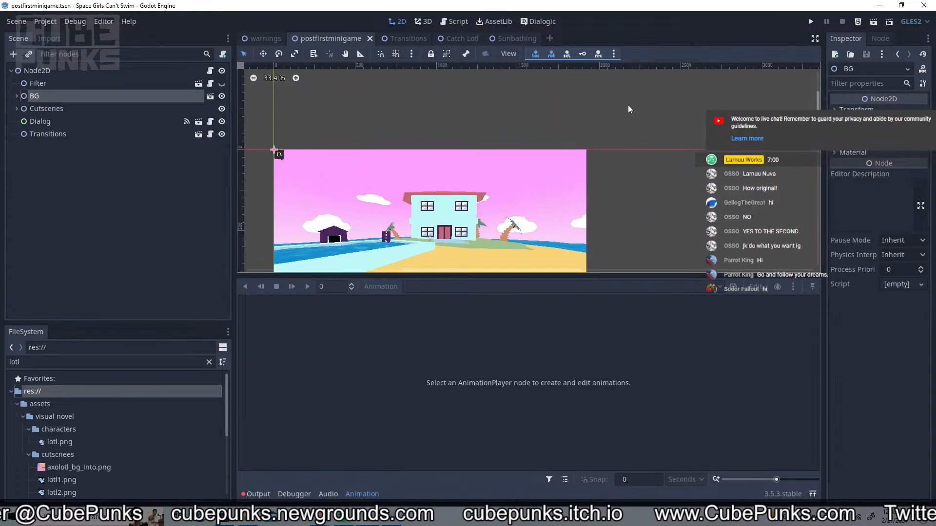
pyautogui.scroll(-3, 273, 146)
pyautogui.moveTo(325, 211)
pyautogui.mouseDown(button='middle')
pyautogui.moveTo(353, 218)
pyautogui.moveTo(334, 225)
pyautogui.mouseUp(button='middle')
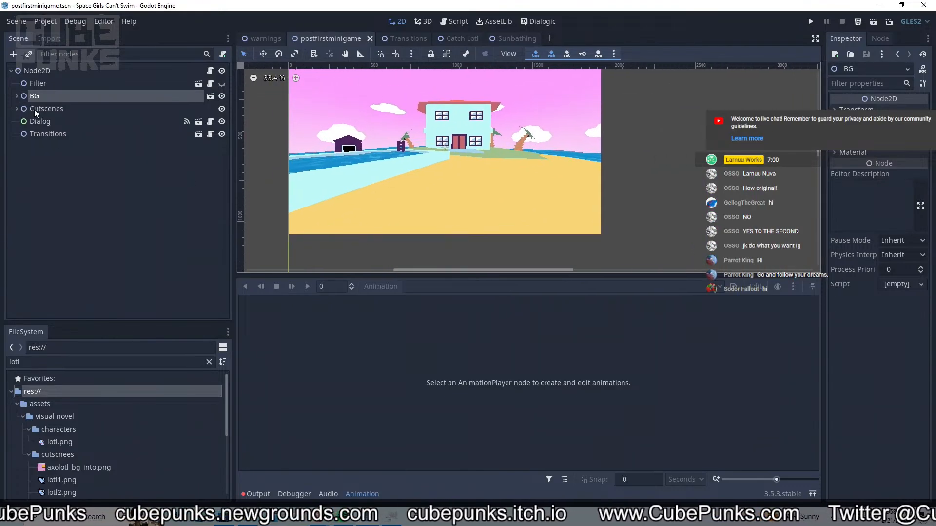
pyautogui.click(16, 96)
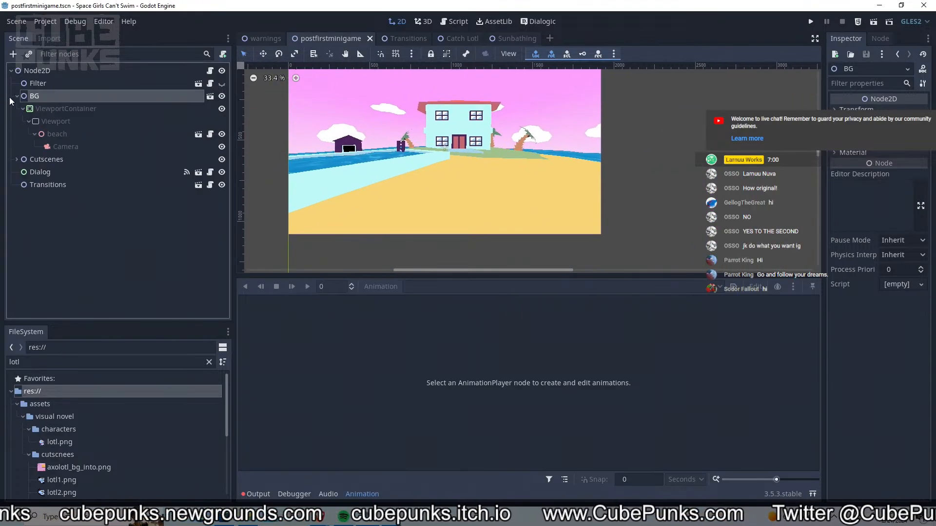
pyautogui.moveTo(277, 107); pyautogui.dragTo(294, 123, button='middle')
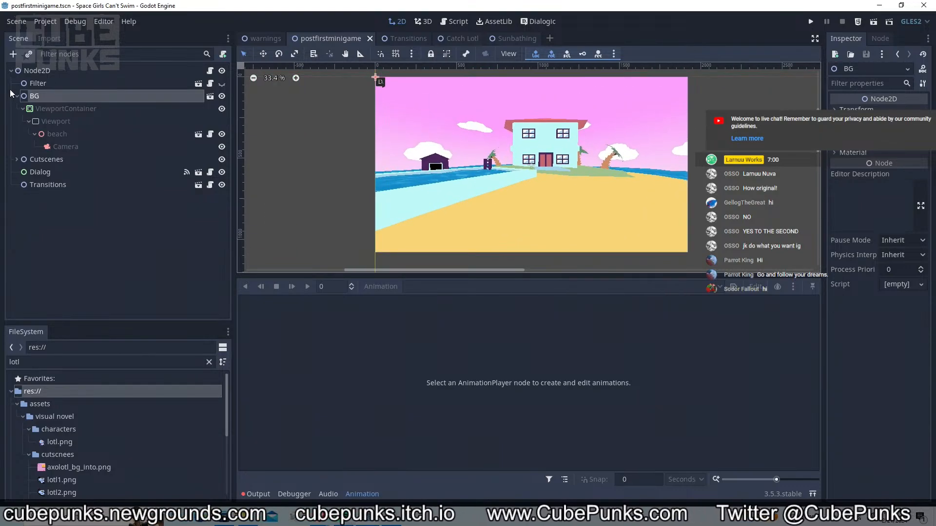
pyautogui.click(16, 96)
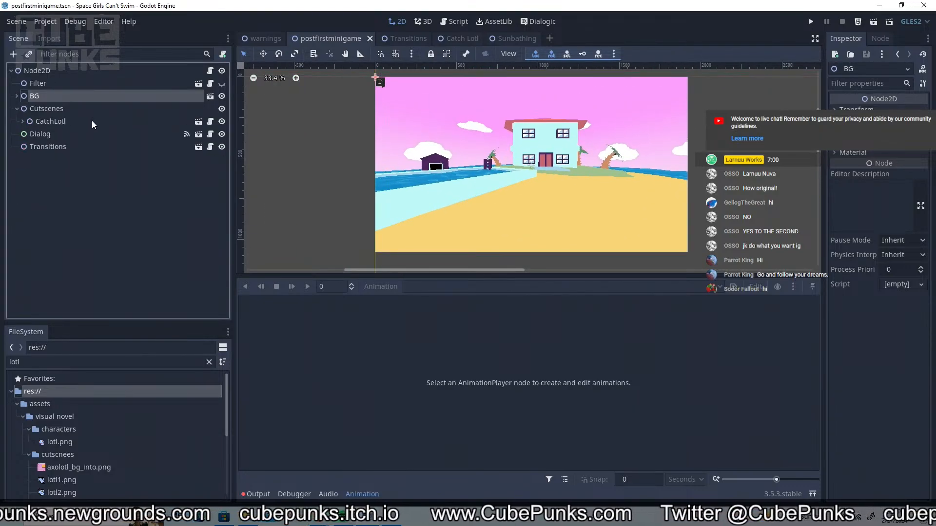
pyautogui.click(94, 123)
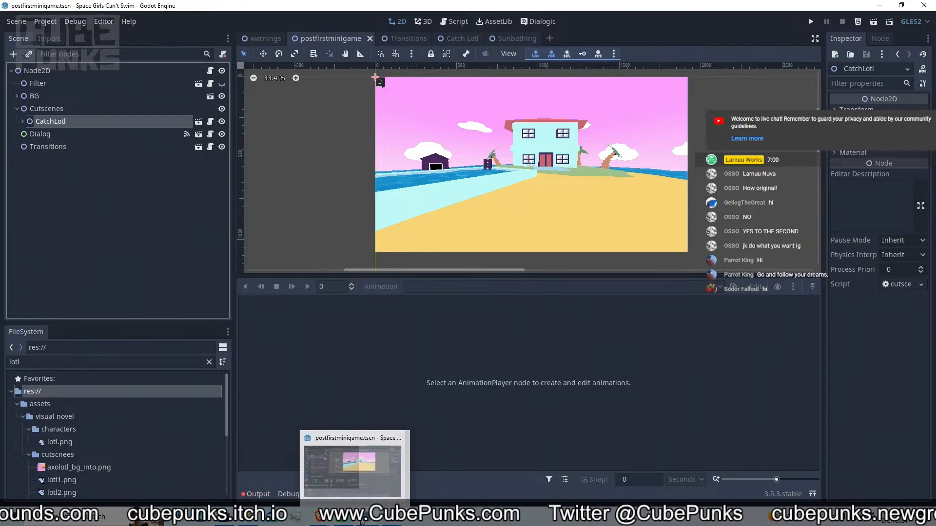
# Switch to the browser, show the Space Girls Can't Swim page on itch.io, and start Act1 in story mode
pyautogui.moveTo(343, 516)
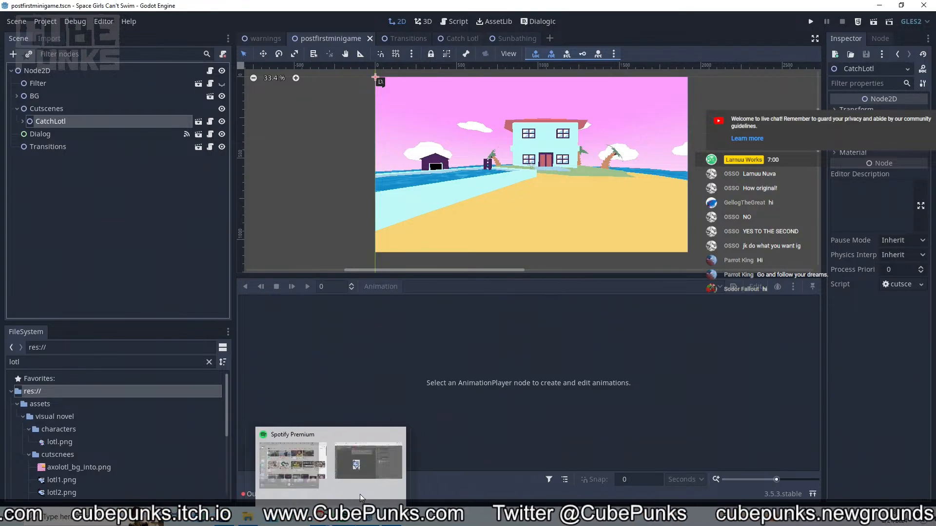
pyautogui.click(343, 456)
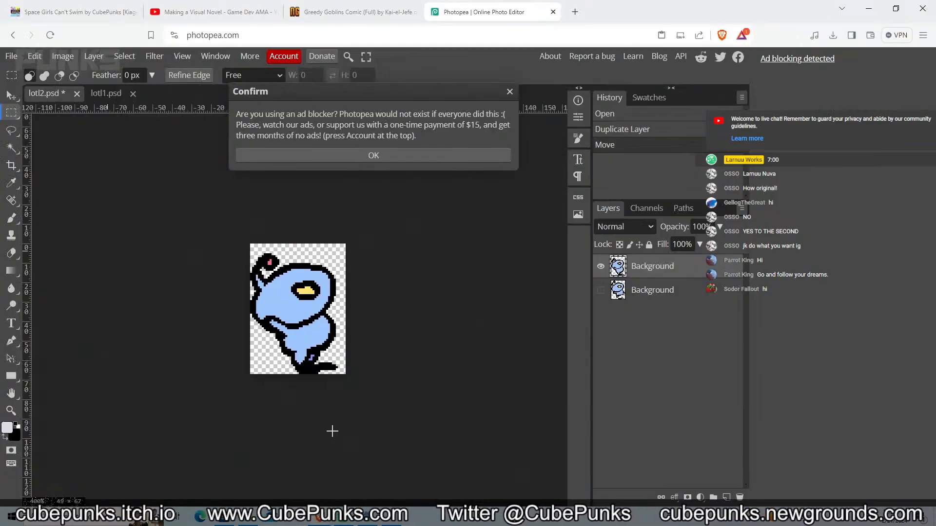
pyautogui.click(138, 13)
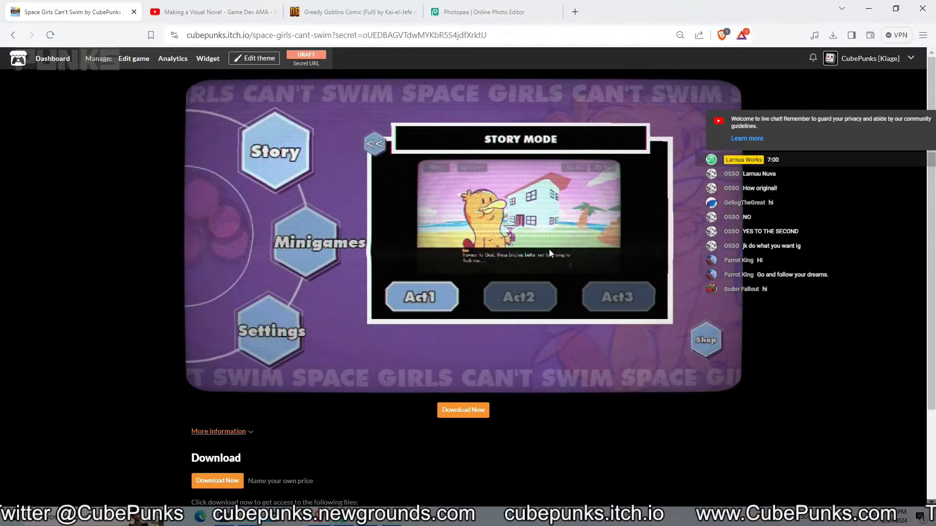
pyautogui.click(431, 303)
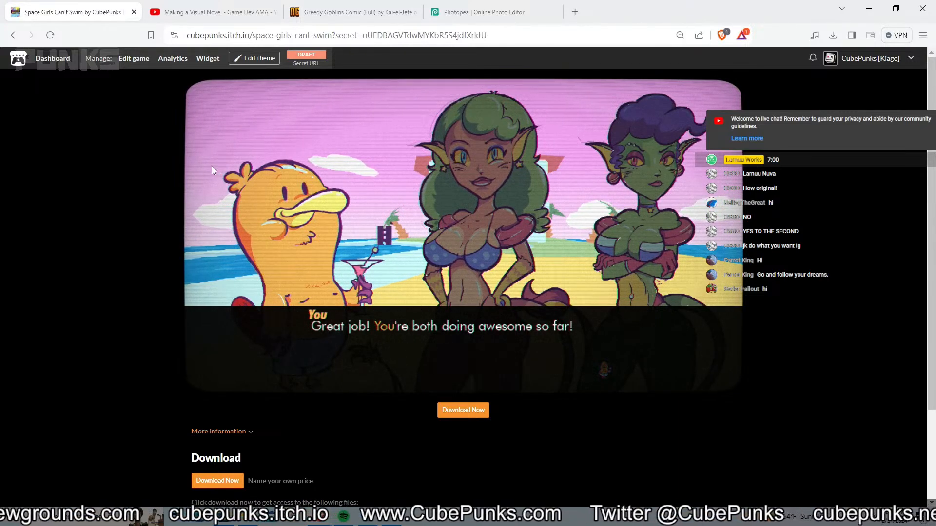
# Advance the Act1 dialogue up to the choice between "Okay. Sure..." and "Let me do it..."
pyautogui.click(549, 217)
pyautogui.click(549, 218)
pyautogui.click(548, 217)
pyautogui.click(548, 218)
pyautogui.click(548, 218)
pyautogui.click(549, 217)
pyautogui.click(549, 218)
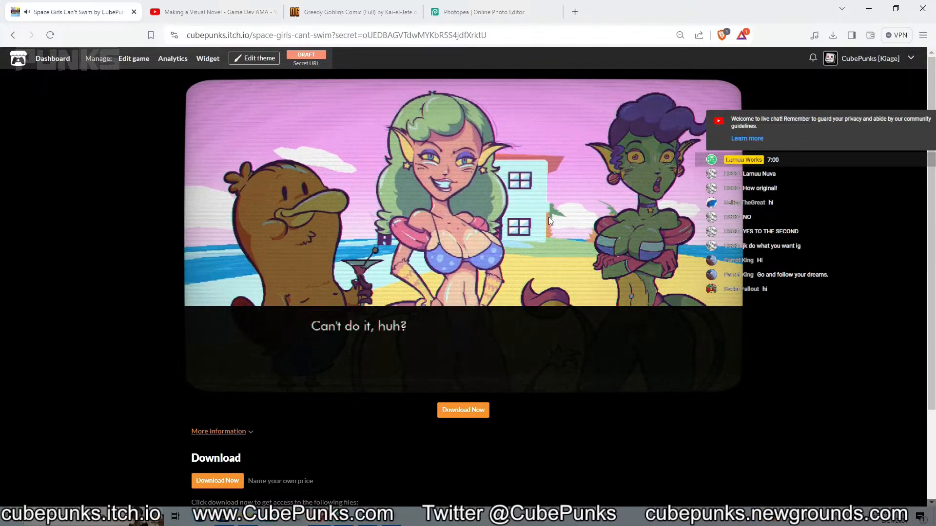
pyautogui.click(548, 217)
pyautogui.click(549, 217)
pyautogui.click(548, 217)
pyautogui.click(549, 217)
pyautogui.click(549, 217)
pyautogui.click(548, 215)
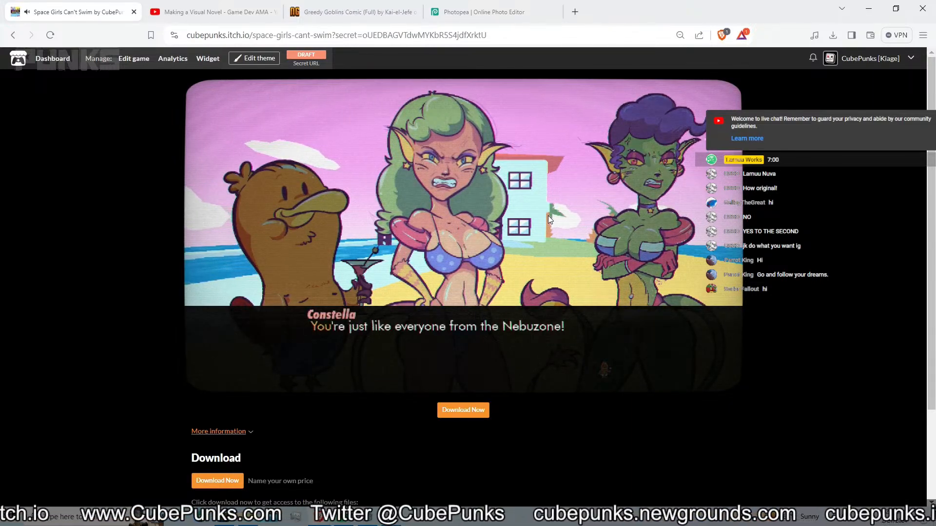
pyautogui.click(547, 216)
pyautogui.click(548, 215)
pyautogui.click(547, 214)
pyautogui.click(546, 214)
pyautogui.click(546, 215)
pyautogui.click(546, 214)
pyautogui.click(546, 215)
pyautogui.click(546, 215)
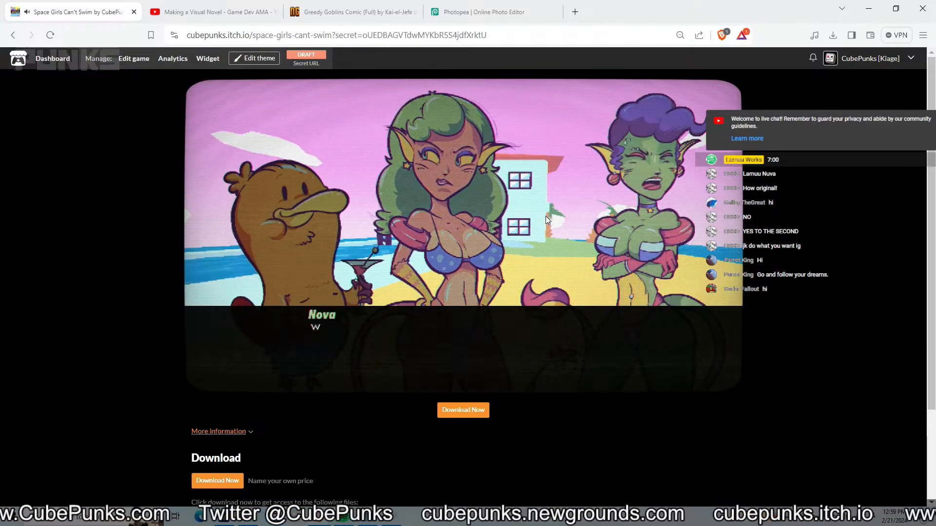
pyautogui.click(546, 215)
pyautogui.click(545, 215)
pyautogui.click(545, 216)
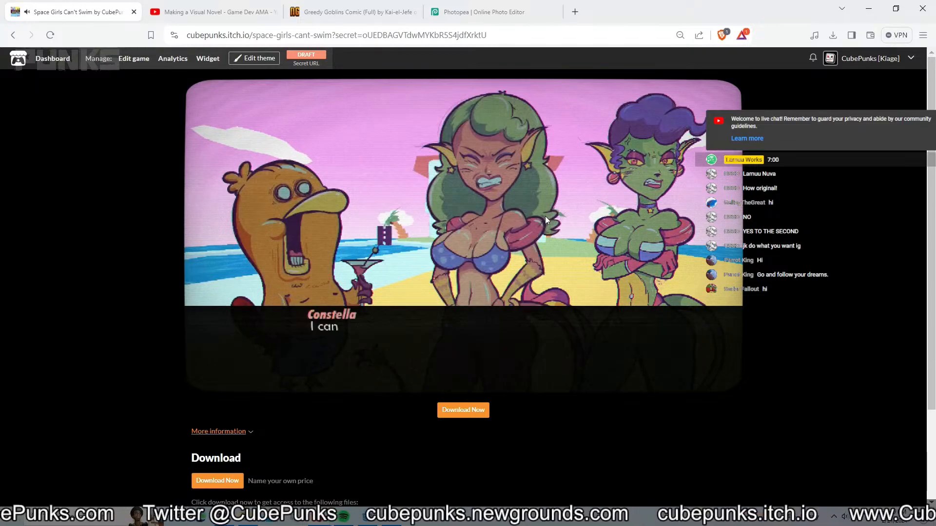
pyautogui.click(545, 216)
pyautogui.click(545, 215)
pyautogui.click(545, 215)
pyautogui.click(545, 215)
pyautogui.click(545, 215)
pyautogui.click(546, 215)
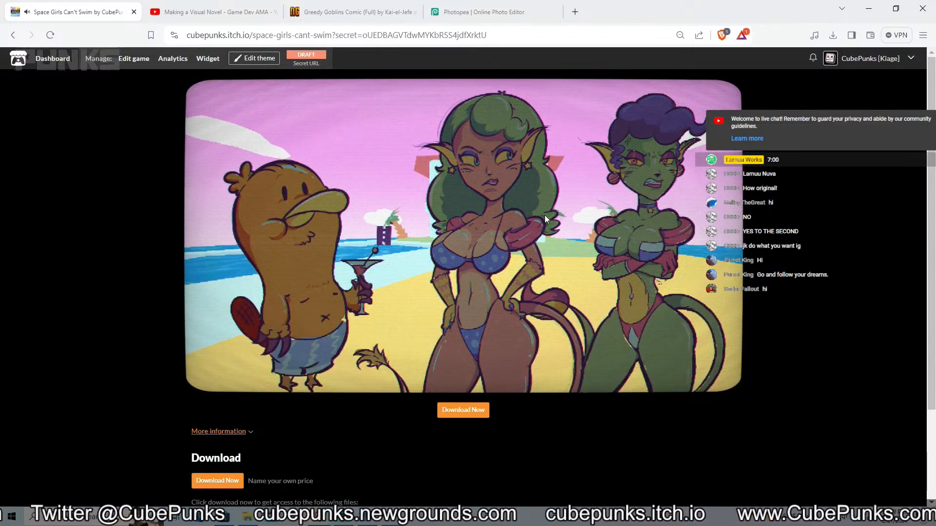
pyautogui.click(526, 229)
pyautogui.click(481, 270)
pyautogui.click(481, 270)
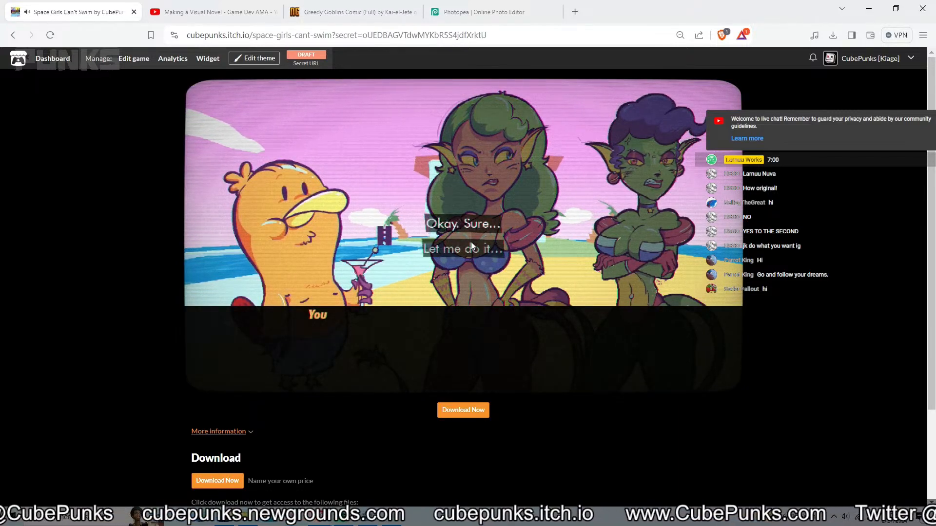
# Choose "Let me do it...", advance to the small creature's escape cutscene, and choose "Bare hands" to catch it
pyautogui.click(471, 244)
pyautogui.click(471, 244)
pyautogui.click(471, 244)
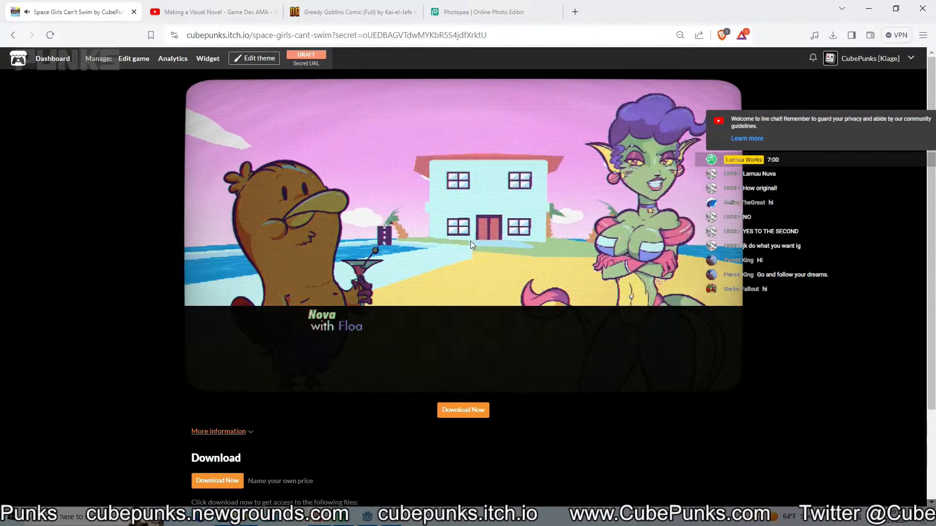
pyautogui.click(471, 243)
pyautogui.click(471, 244)
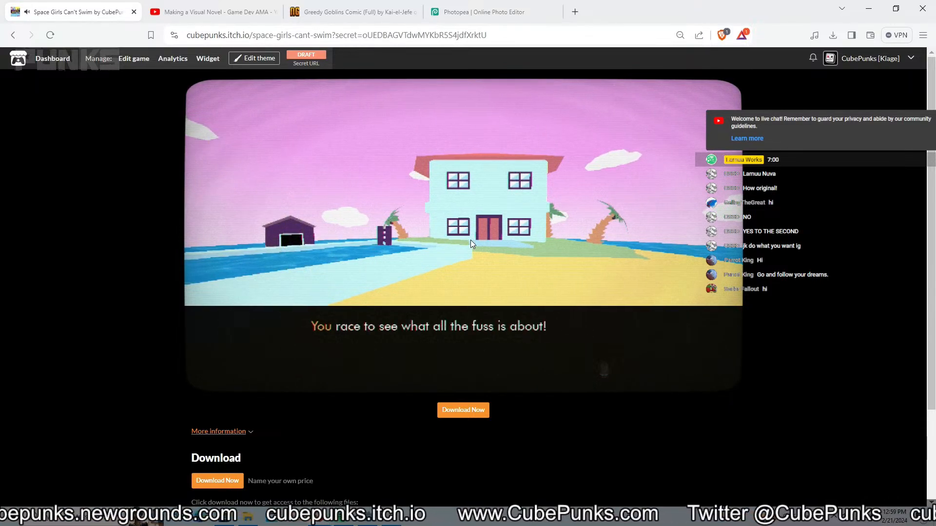
pyautogui.click(470, 240)
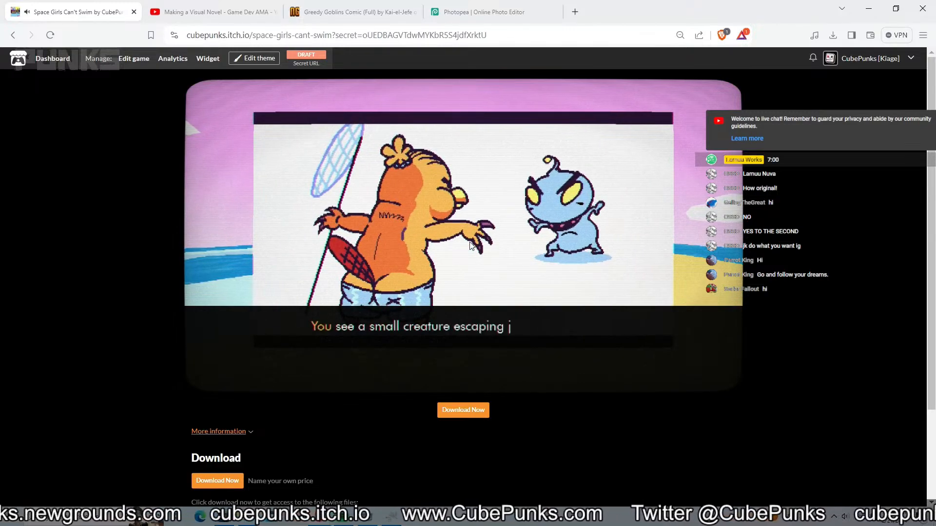
pyautogui.click(471, 245)
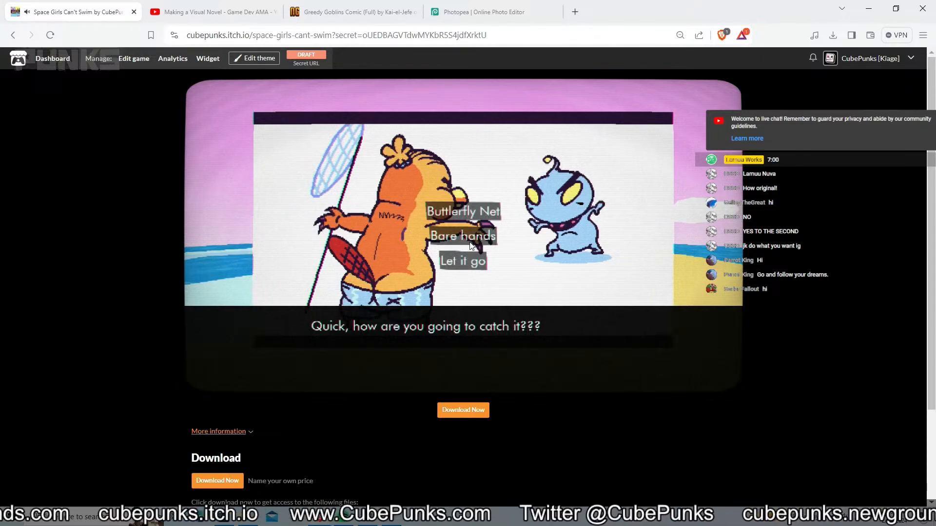
pyautogui.click(467, 236)
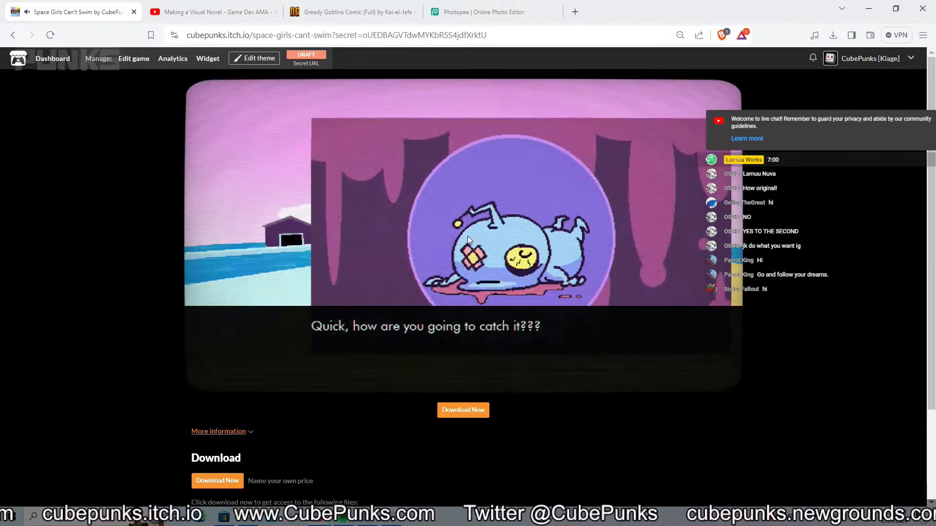